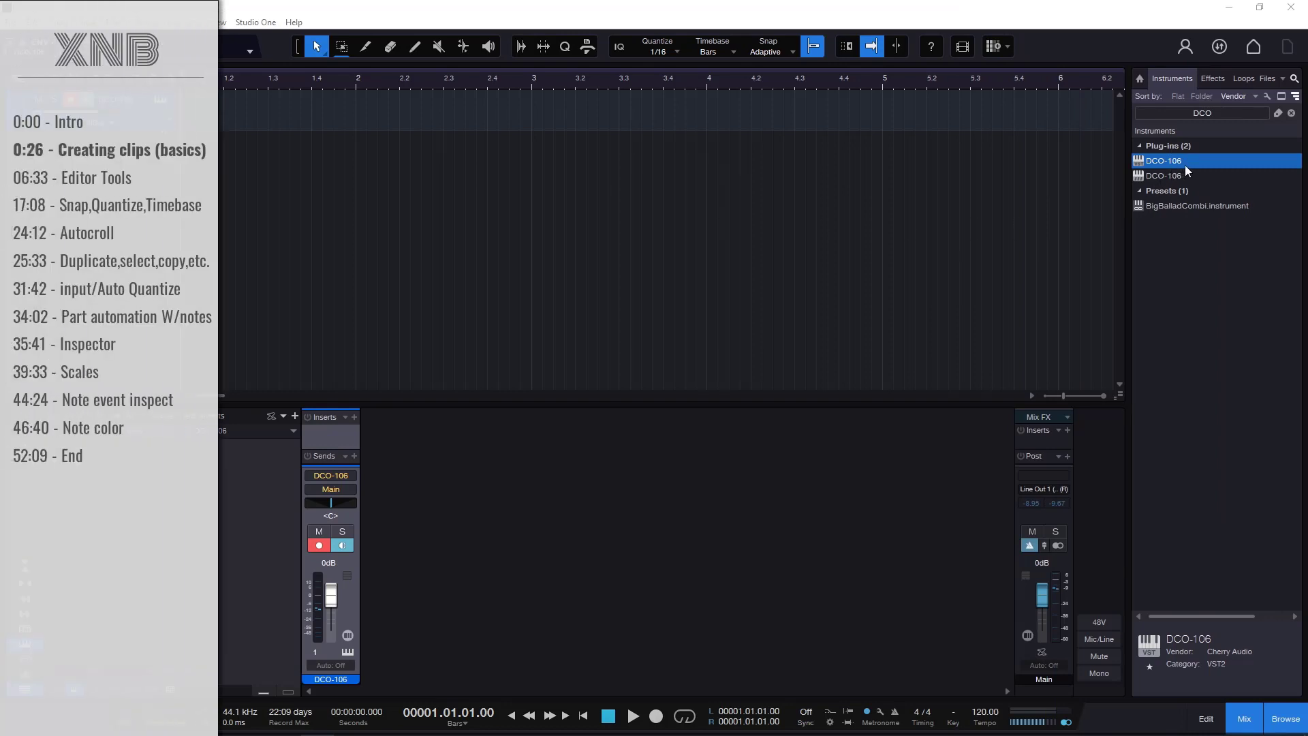
Step: Add the DCO-106 plug-in to the arrangement as an instrument track and close its plug-in window
{"action": "left_click_drag", "start_coordinate": [1187, 171], "coordinate": [275, 152]}
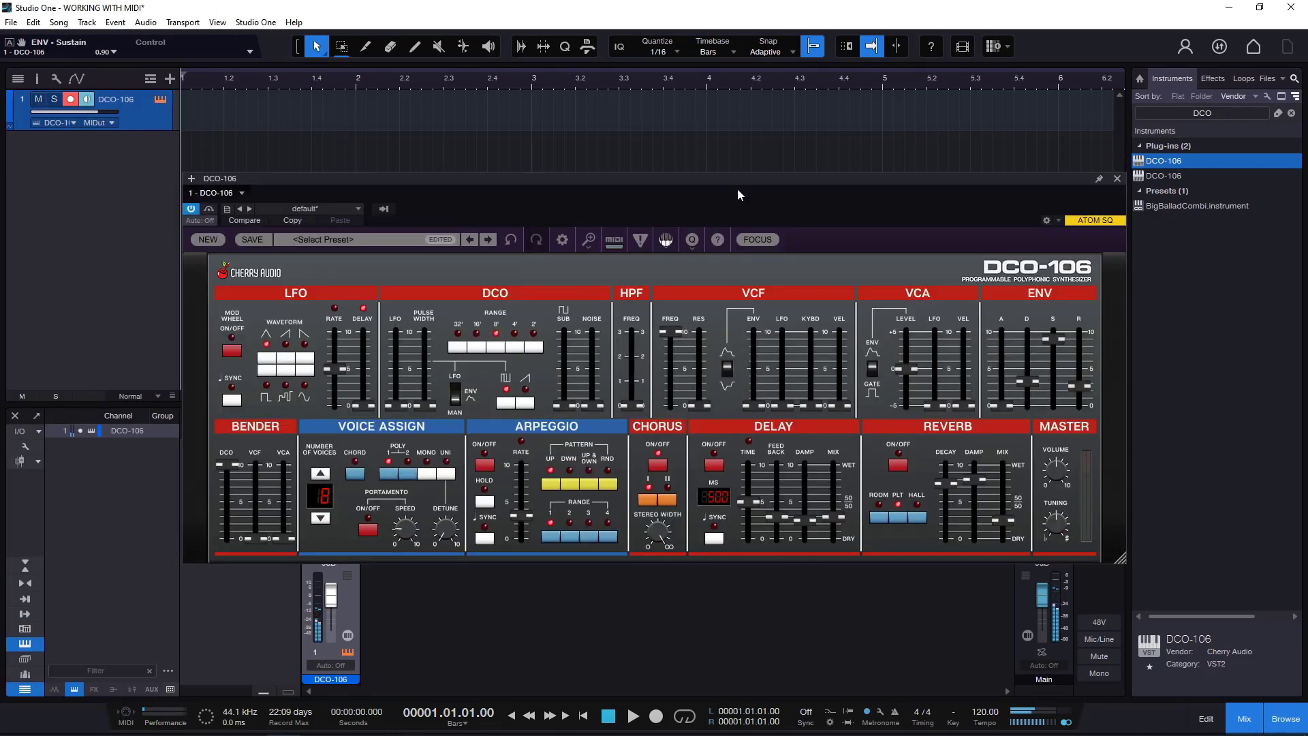
{"action": "left_click", "coordinate": [1117, 179]}
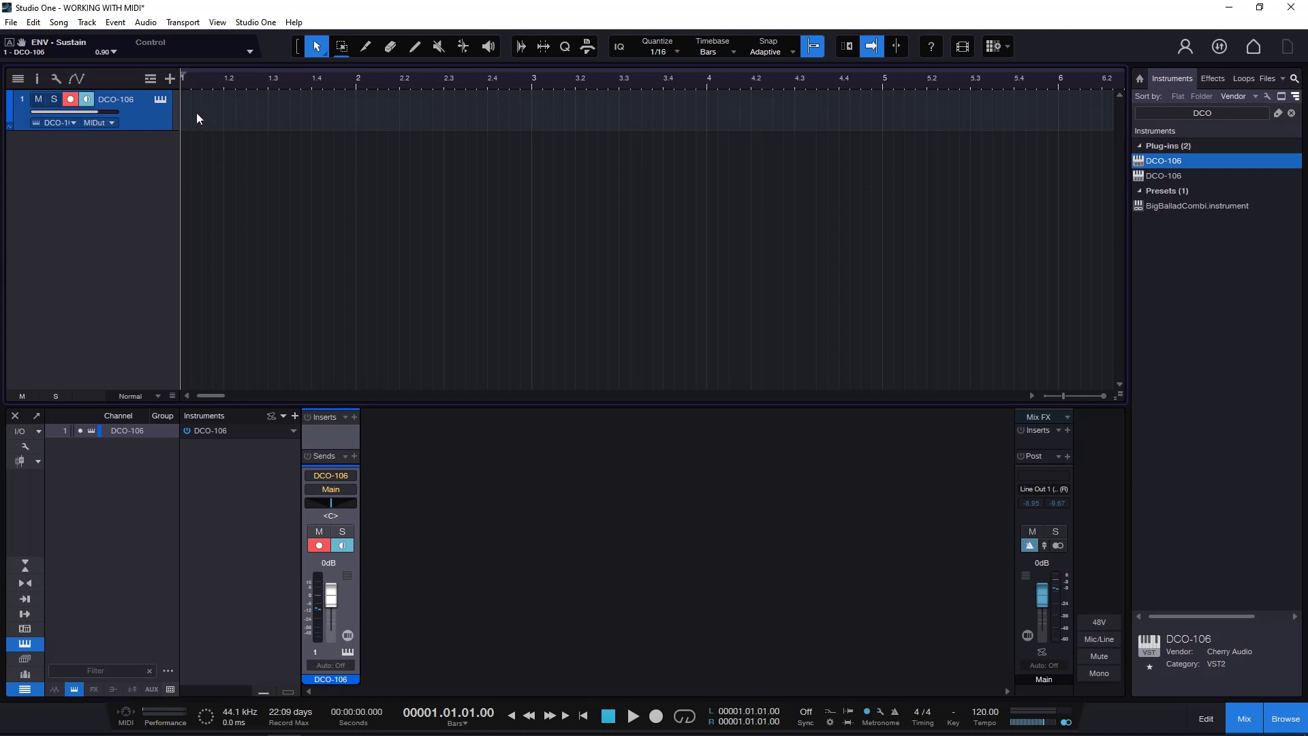
Step: Create a one-bar empty clip at bar 1 of the DCO-106 track and make the track taller
{"action": "left_click_drag", "start_coordinate": [203, 84], "coordinate": [260, 97]}
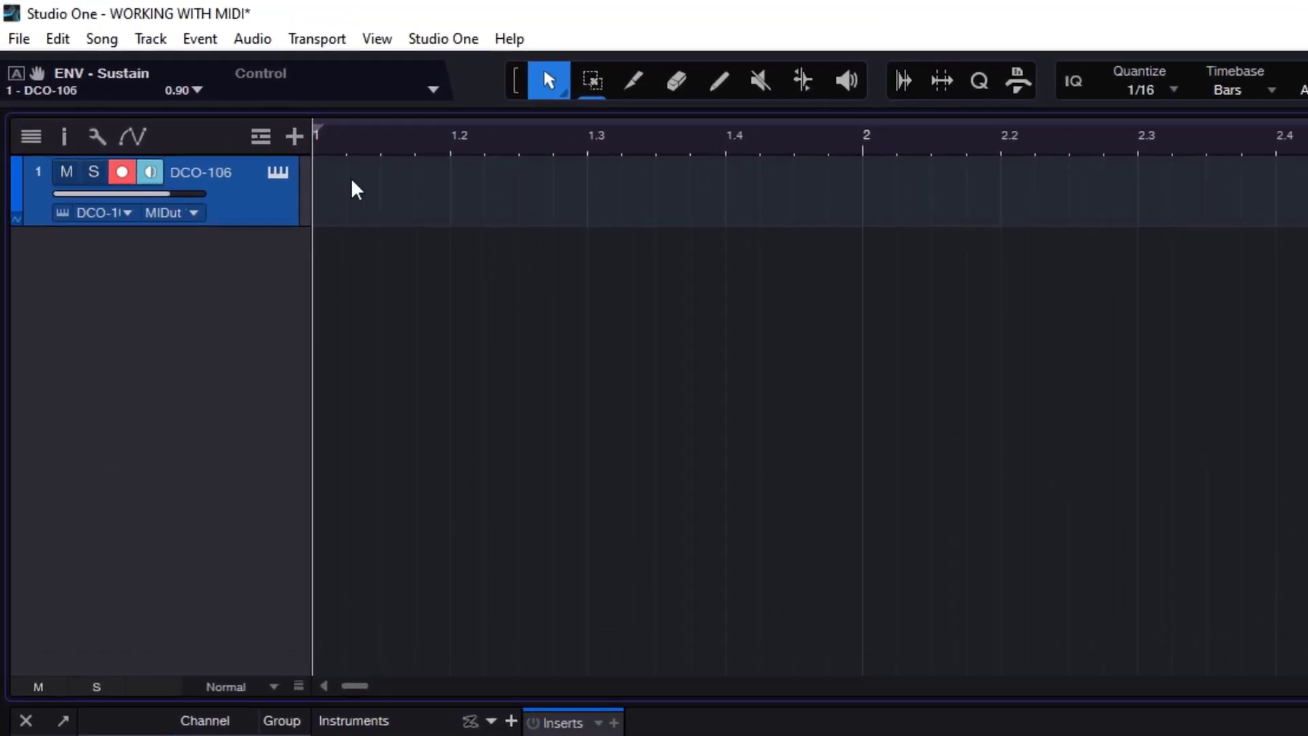
{"action": "double_click", "coordinate": [332, 194]}
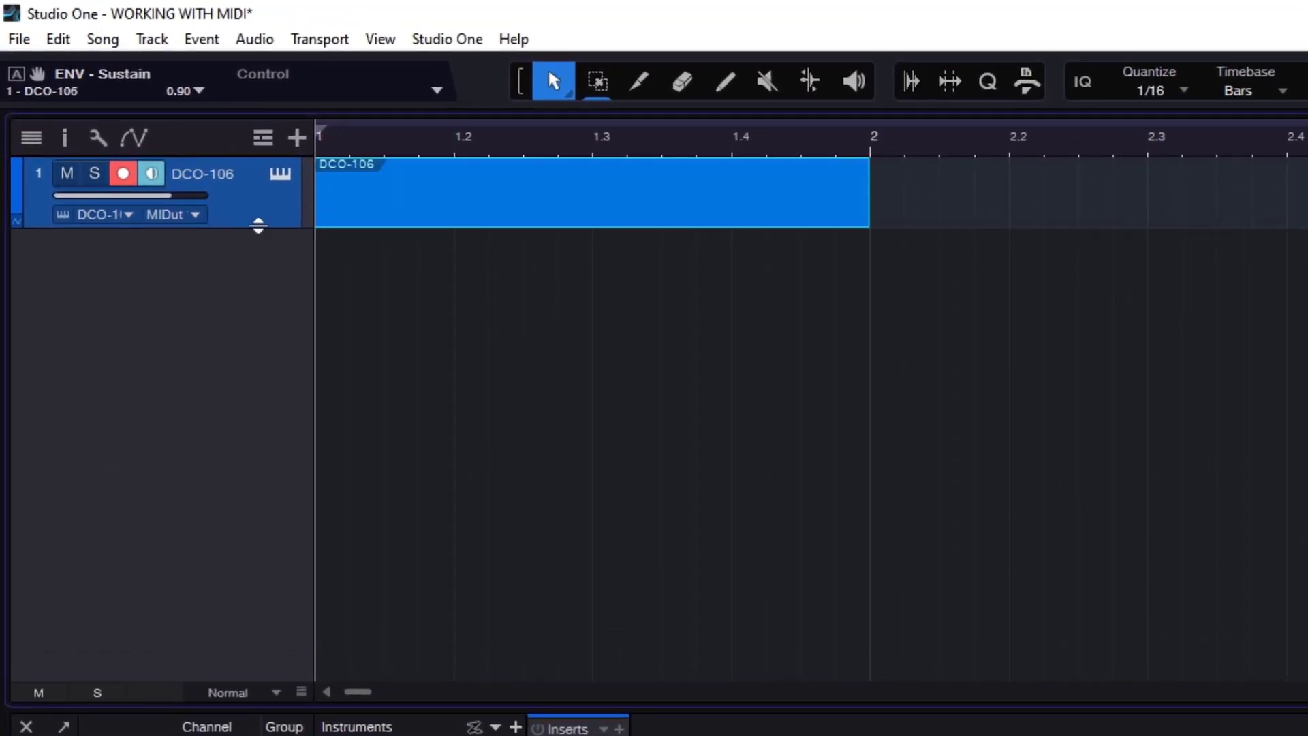
{"action": "left_click_drag", "start_coordinate": [247, 228], "coordinate": [248, 299]}
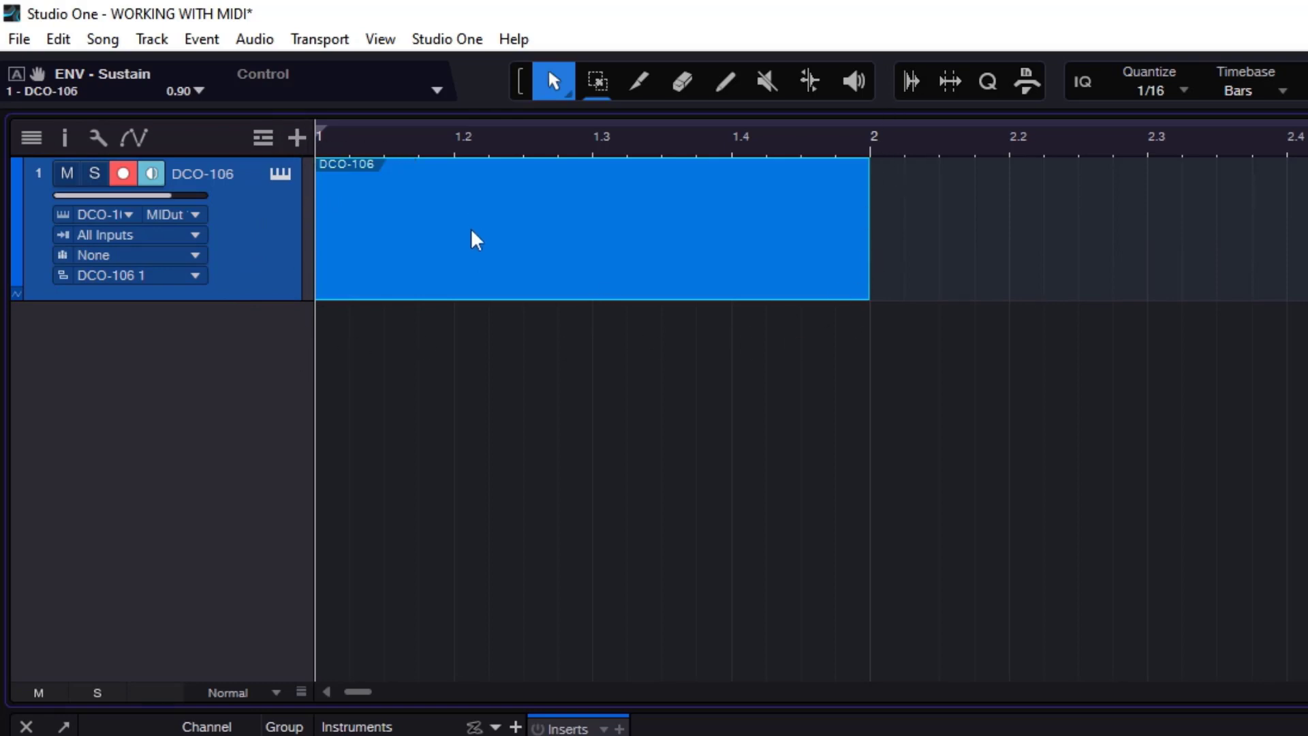
Step: Replace the one-bar clip with a two-bar clip filling a loop range set from bar 1 to bar 3
{"action": "key", "text": "Delete"}
{"action": "mouse_move", "coordinate": [325, 138]}
{"action": "left_mouse_down"}
{"action": "mouse_move", "coordinate": [810, 169]}
{"action": "mouse_move", "coordinate": [1307, 172]}
{"action": "left_mouse_up"}
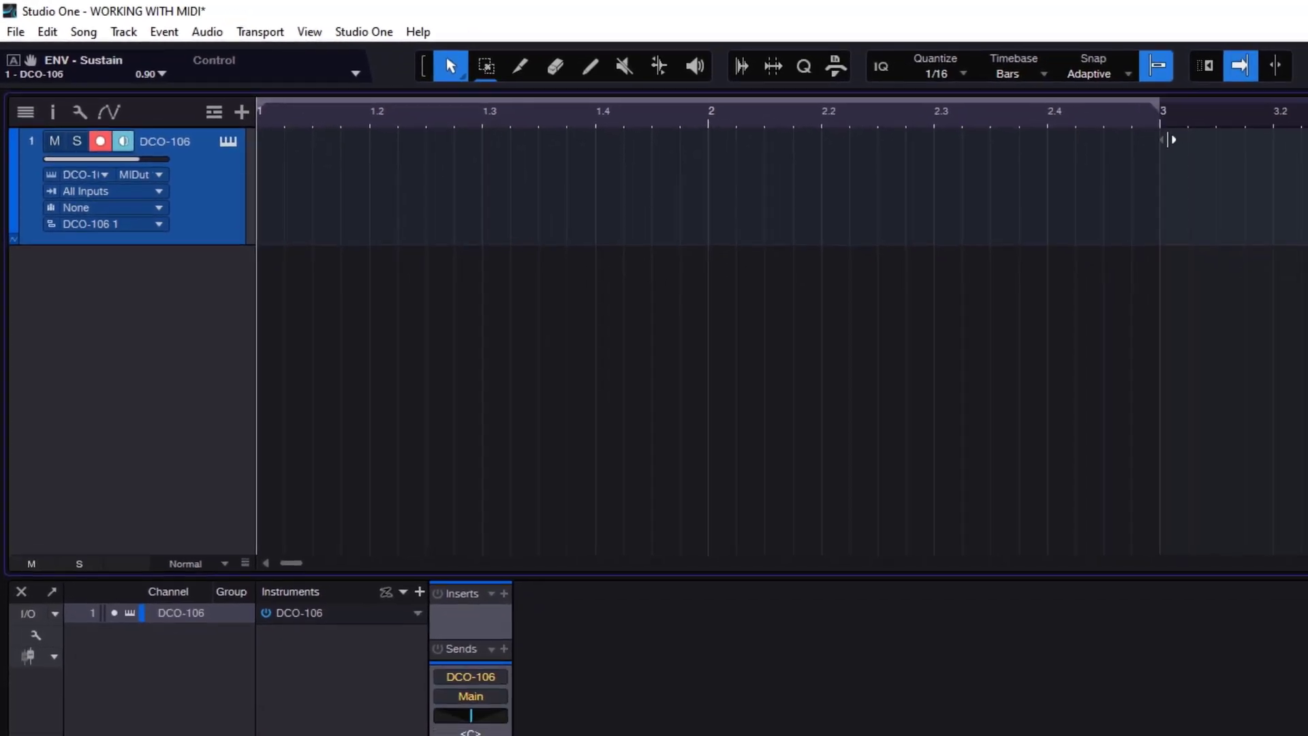
{"action": "double_click", "coordinate": [272, 190]}
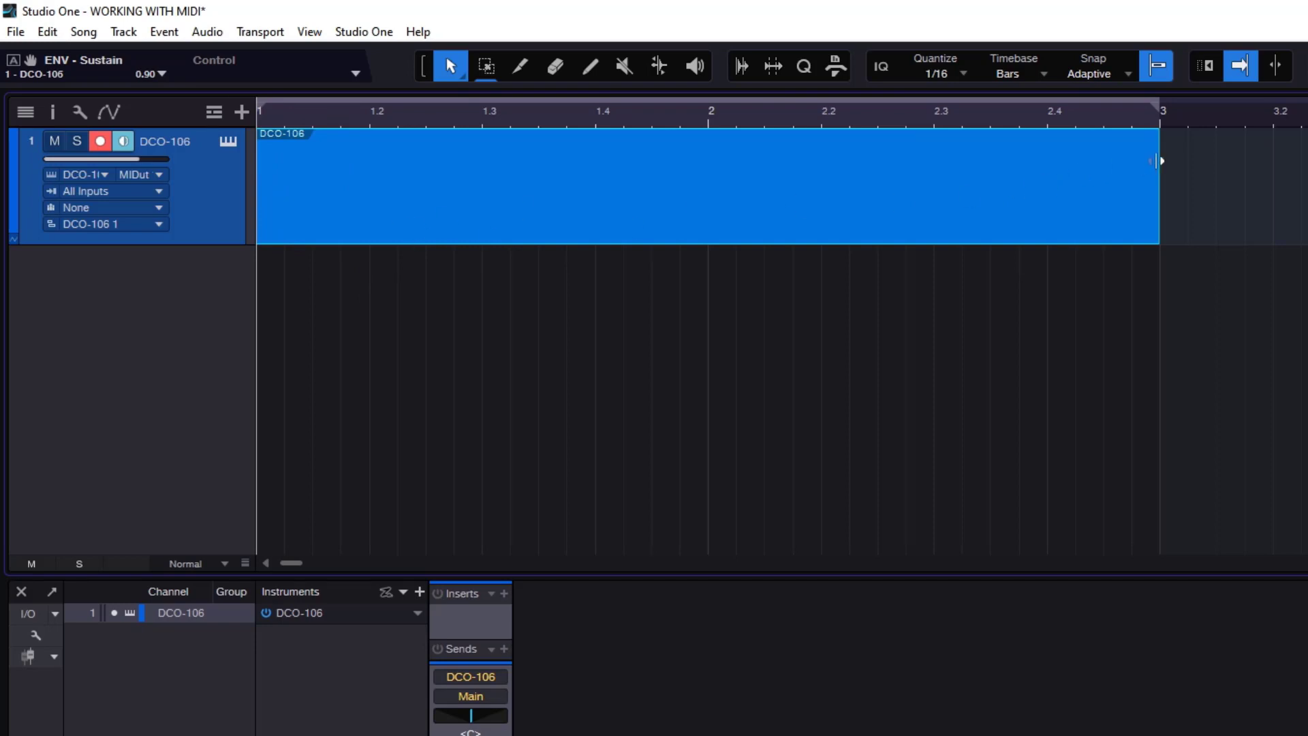
Step: Shorten the clip to end at bar 2 and activate looping over the same range from bar 1 to bar 2
{"action": "left_click_drag", "start_coordinate": [1159, 163], "coordinate": [679, 191]}
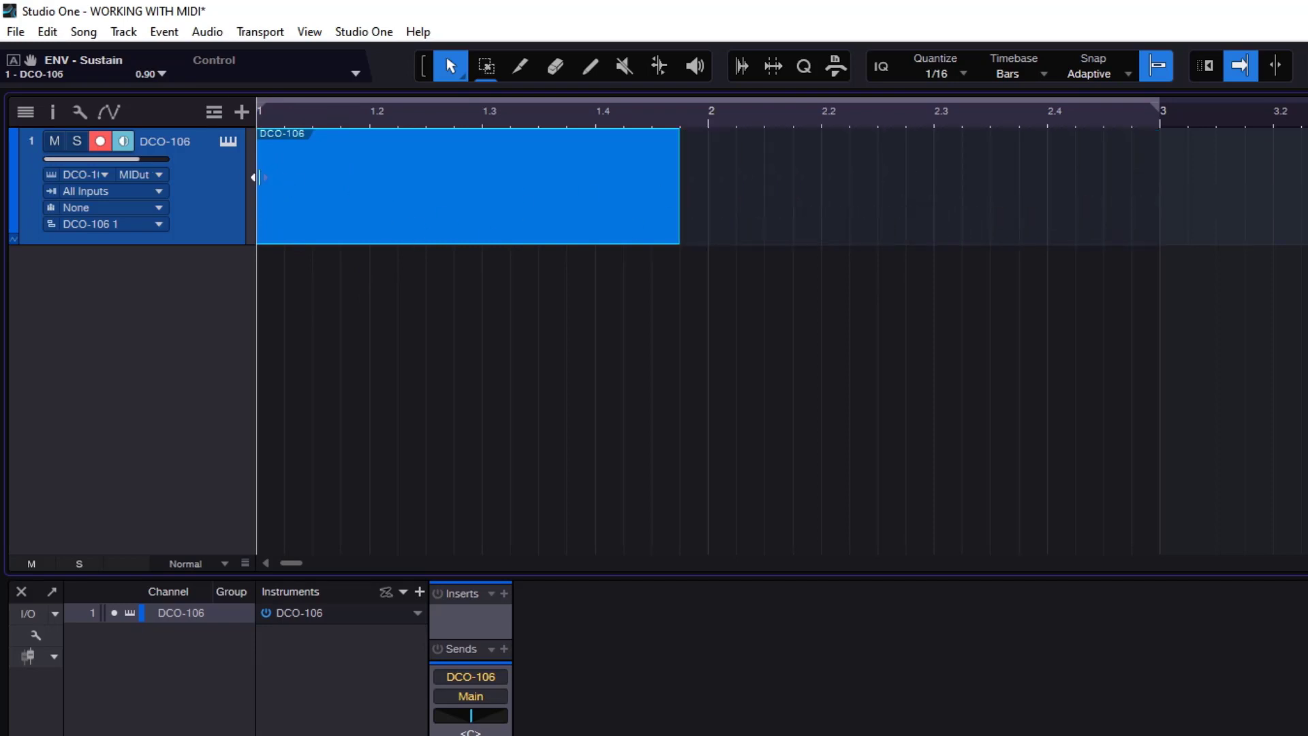
{"action": "left_click_drag", "start_coordinate": [258, 178], "coordinate": [201, 196]}
{"action": "left_click_drag", "start_coordinate": [684, 188], "coordinate": [711, 190]}
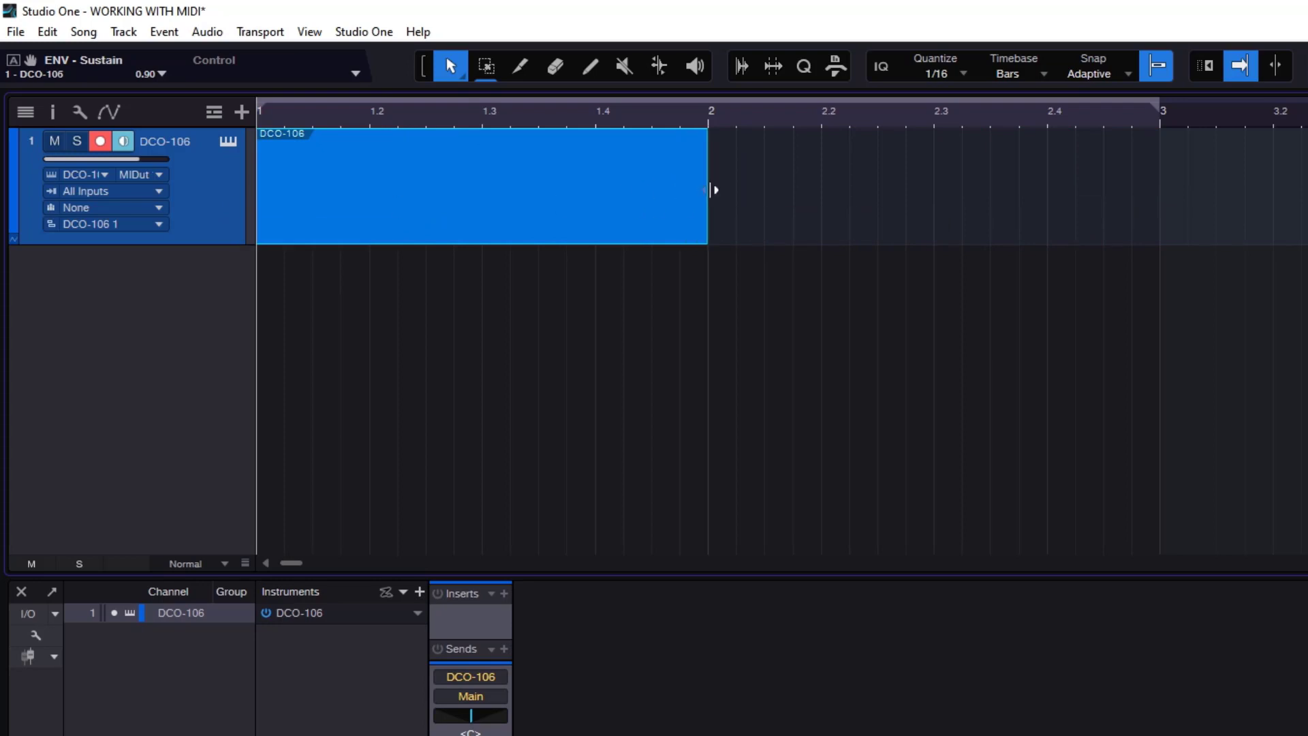
{"action": "left_click_drag", "start_coordinate": [1153, 108], "coordinate": [699, 155]}
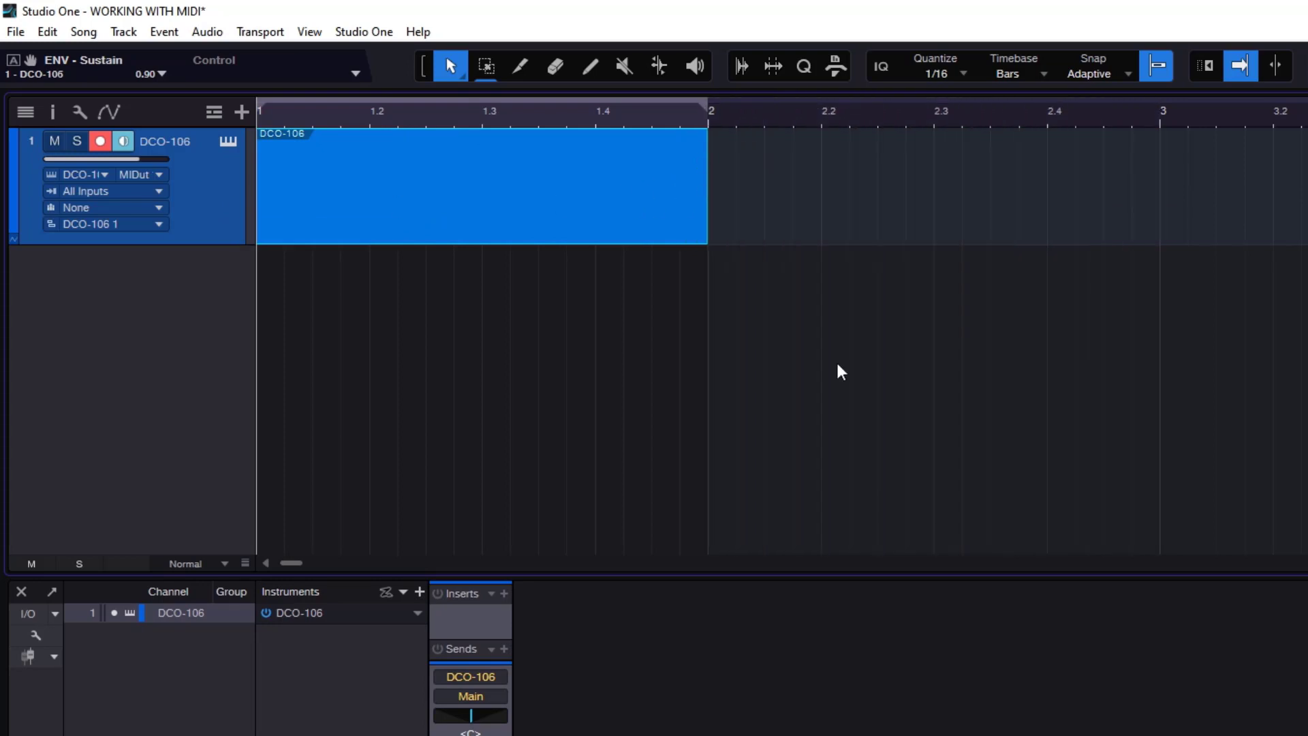
{"action": "key", "text": "/"}
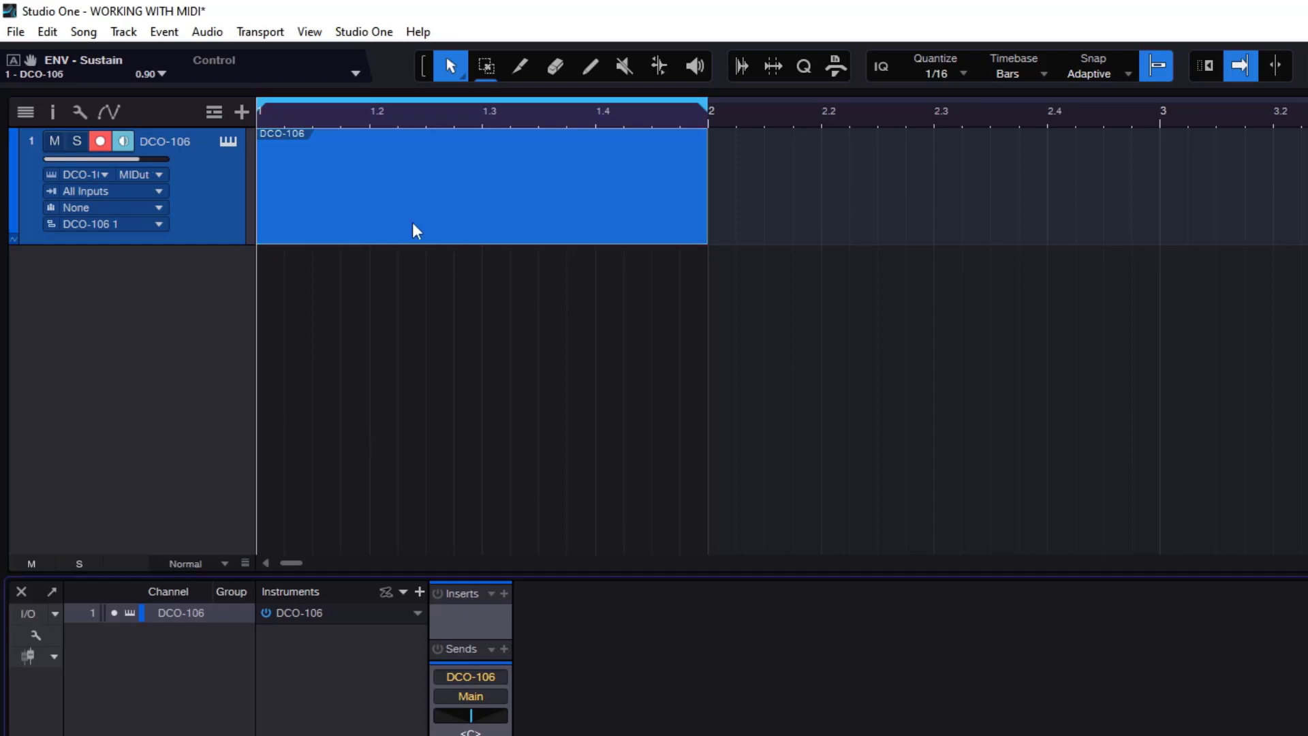
Step: Open the DCO-106 clip in the note editor and enlarge the editor pane to over half the window's height
{"action": "double_click", "coordinate": [413, 223]}
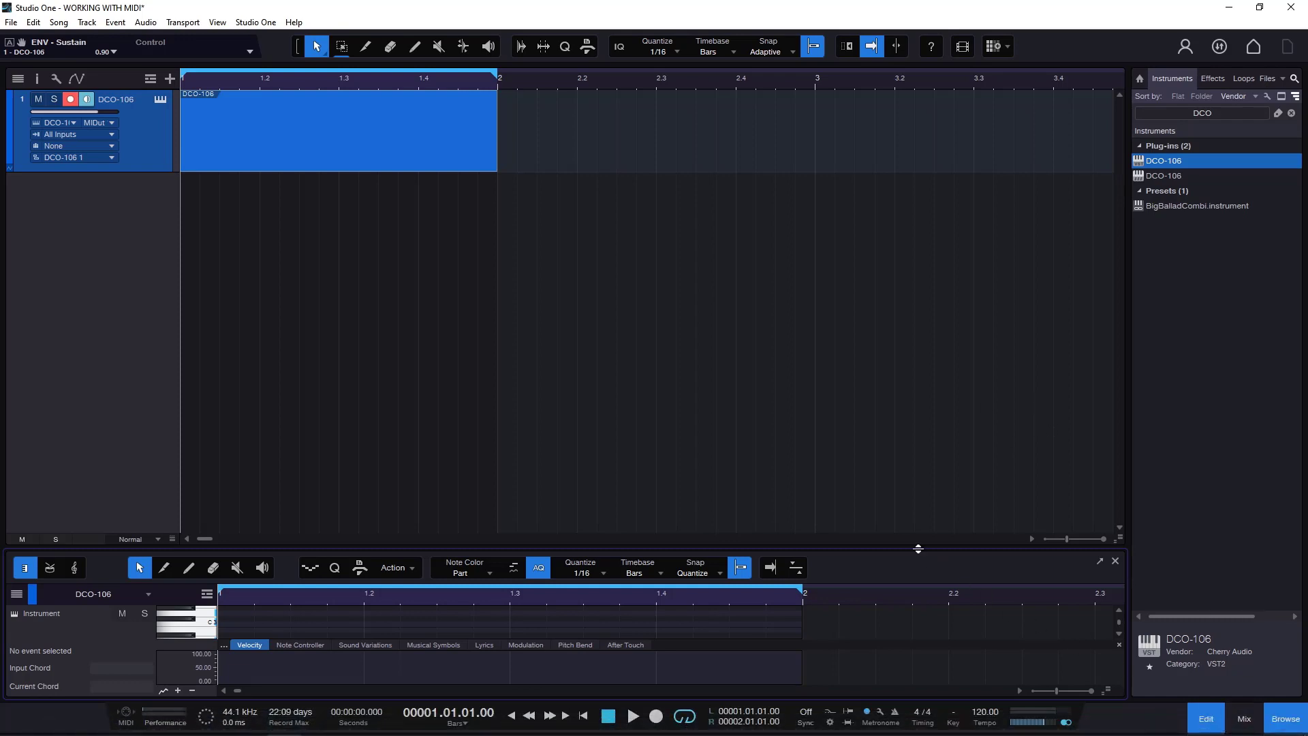
{"action": "left_click_drag", "start_coordinate": [917, 549], "coordinate": [949, 353]}
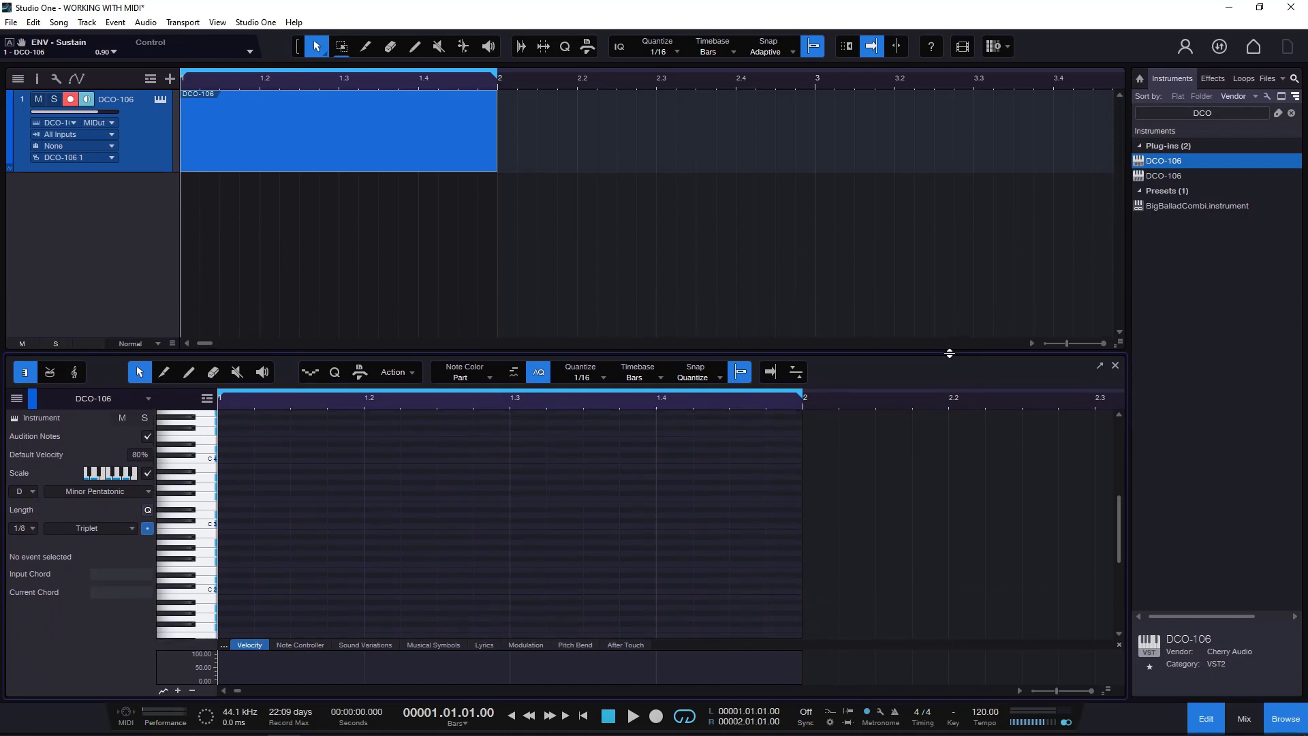
{"action": "left_click", "coordinate": [1202, 721]}
{"action": "left_click", "coordinate": [1203, 721]}
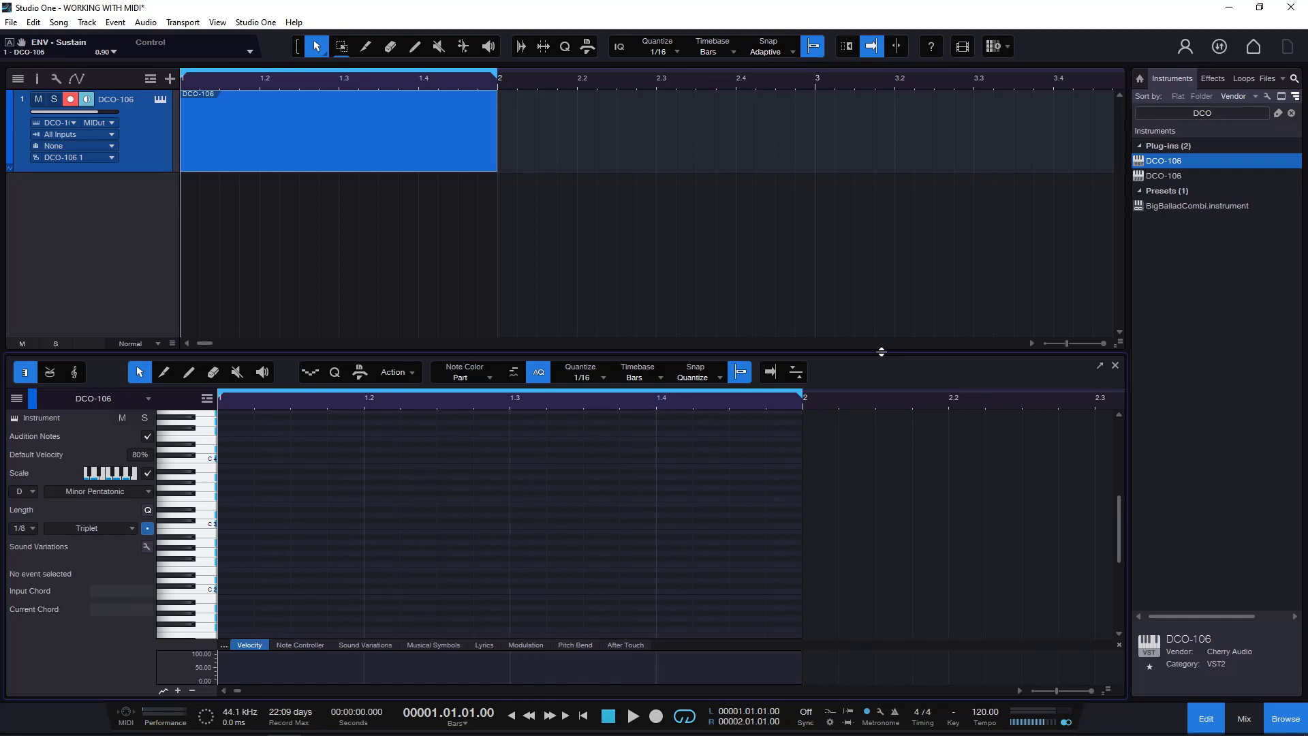
{"action": "left_click_drag", "start_coordinate": [880, 351], "coordinate": [897, 313]}
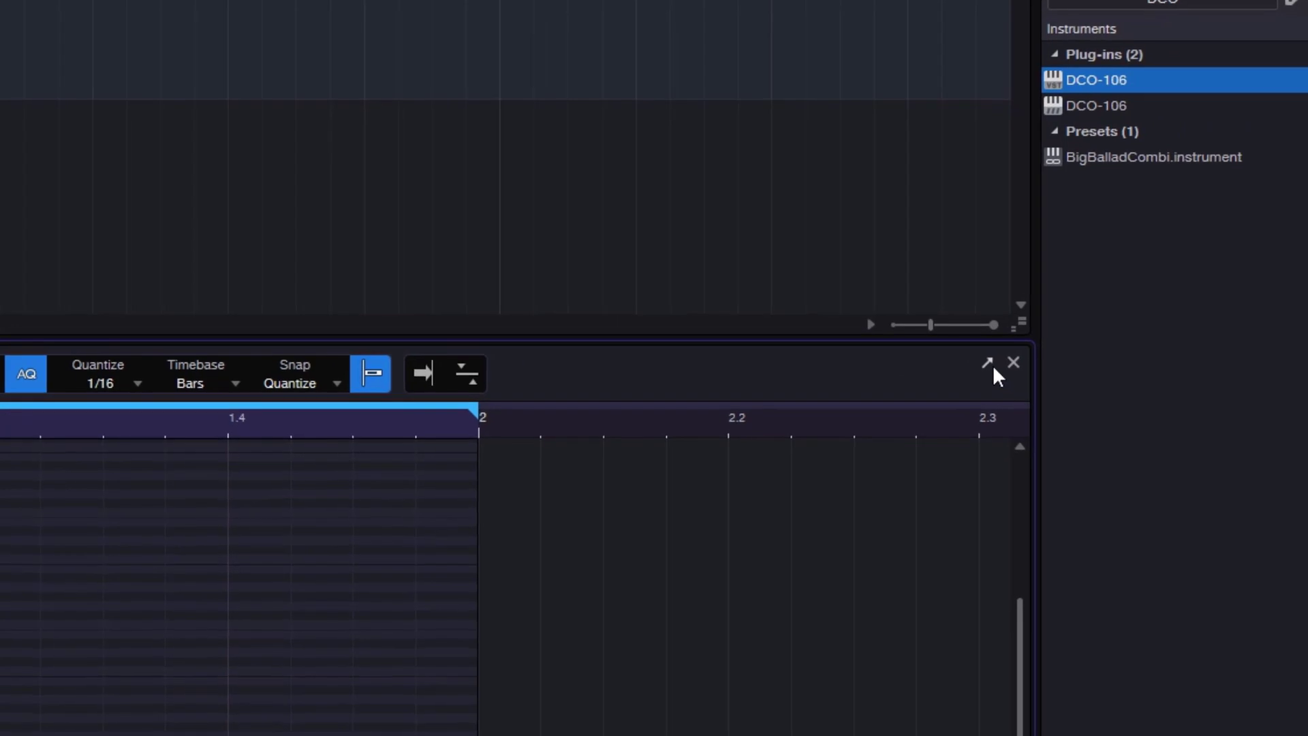
Step: Detach the editor into a floating window, move and pin it, and maximize it before restoring its smaller size
{"action": "left_click", "coordinate": [987, 362]}
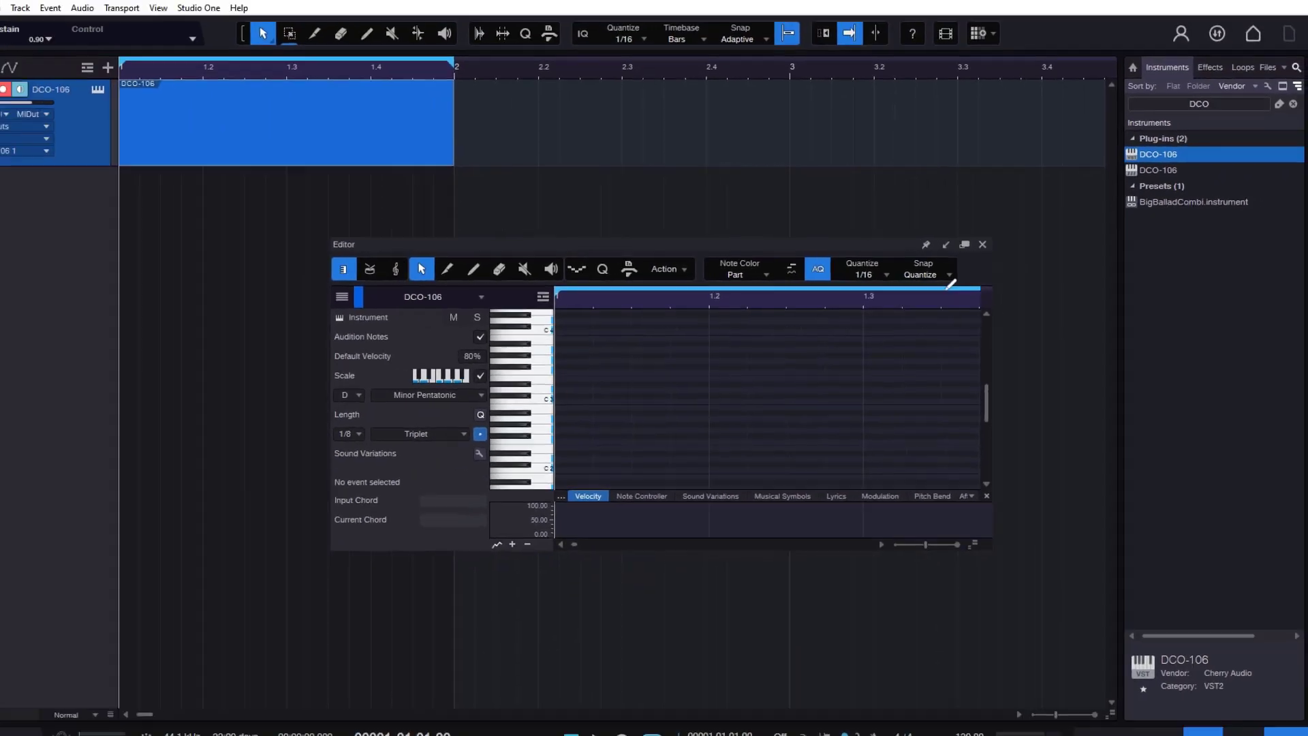
{"action": "left_click_drag", "start_coordinate": [831, 246], "coordinate": [726, 206]}
{"action": "left_click", "coordinate": [839, 207]}
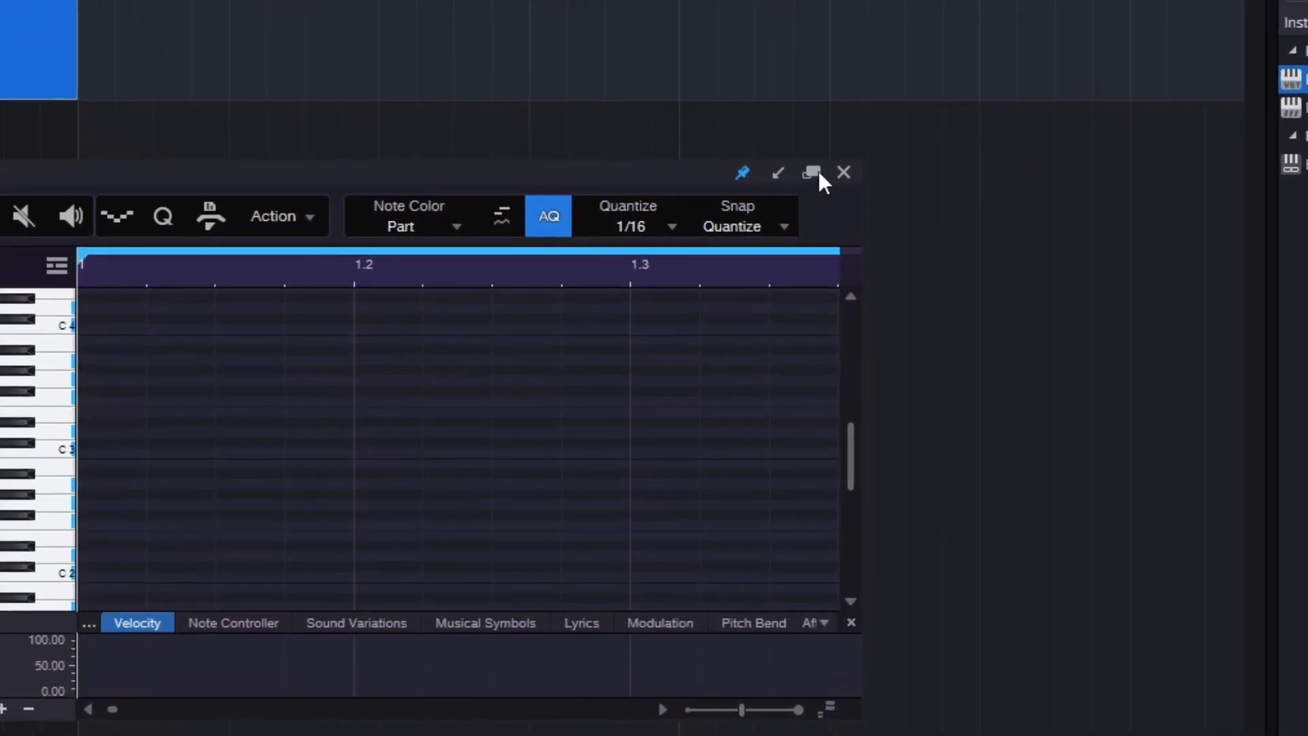
{"action": "left_click", "coordinate": [810, 172]}
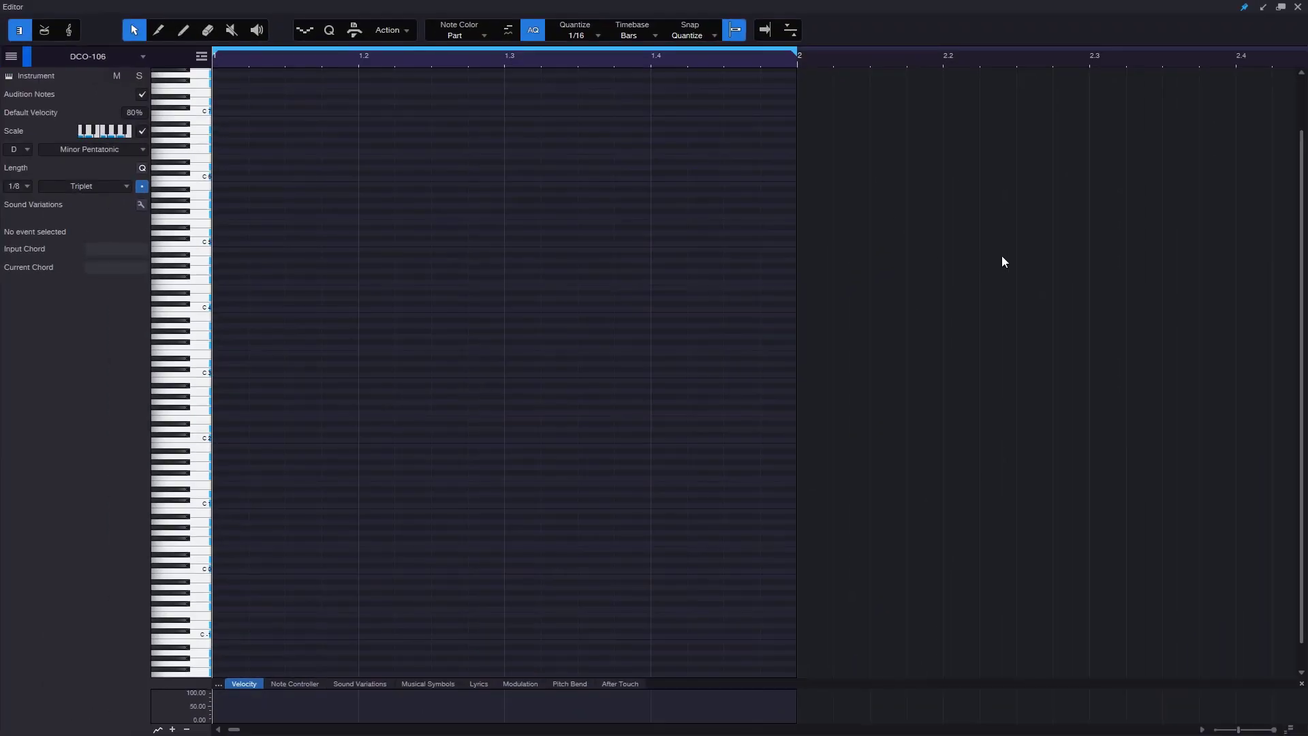
{"action": "left_click", "coordinate": [1280, 8]}
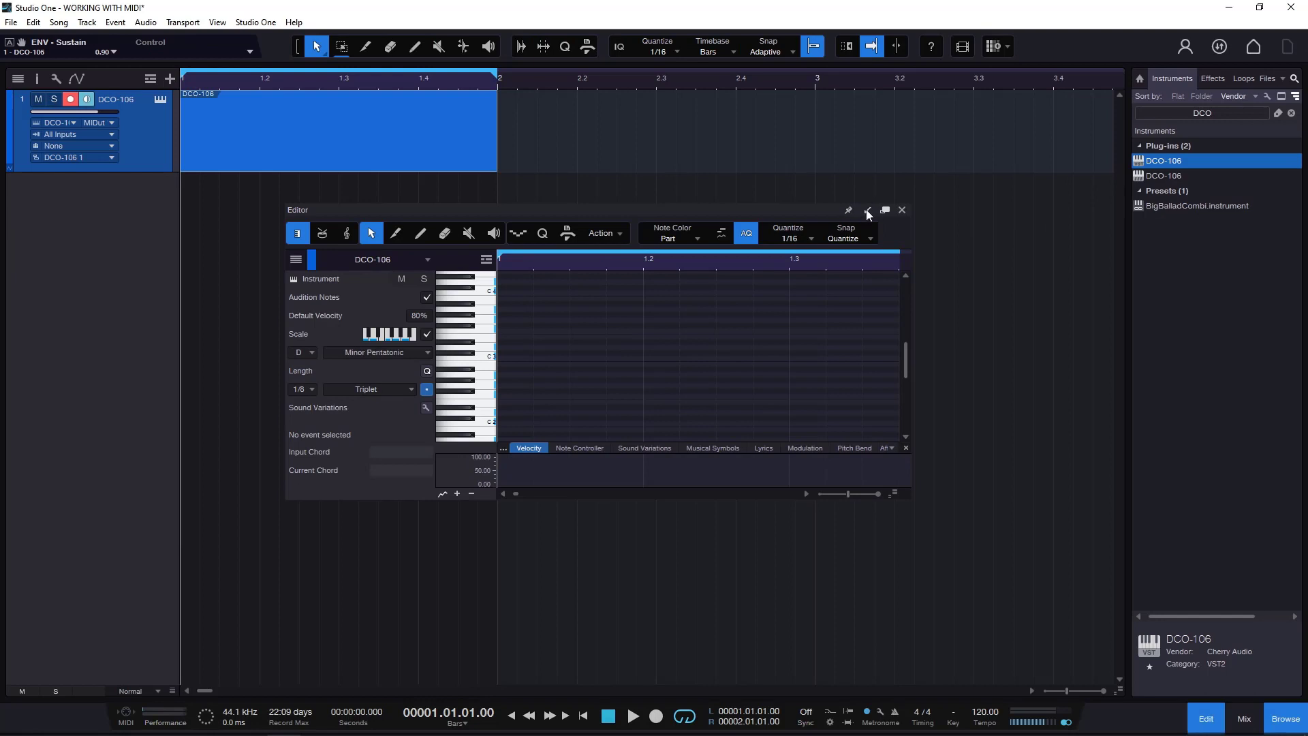
Step: Dock the editor back below the arrangement, and hide and show it again
{"action": "left_click", "coordinate": [867, 211]}
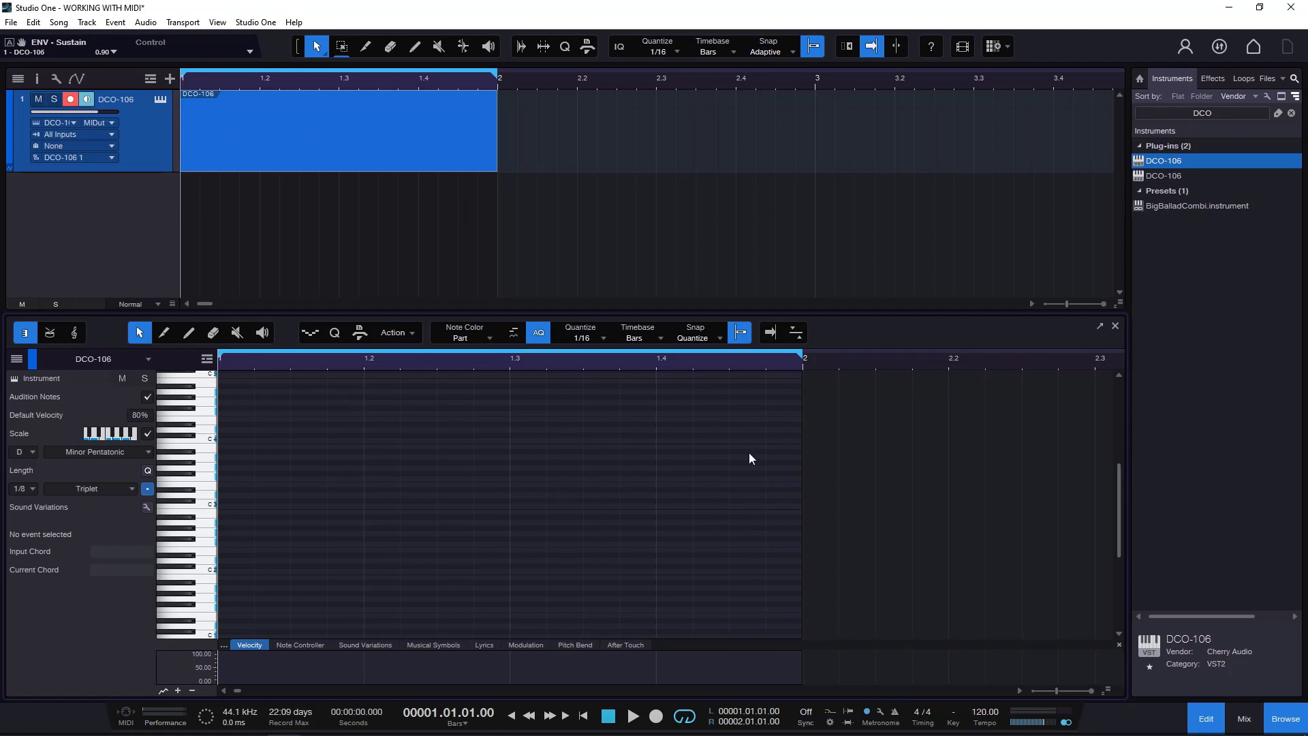
{"action": "left_click", "coordinate": [1206, 720]}
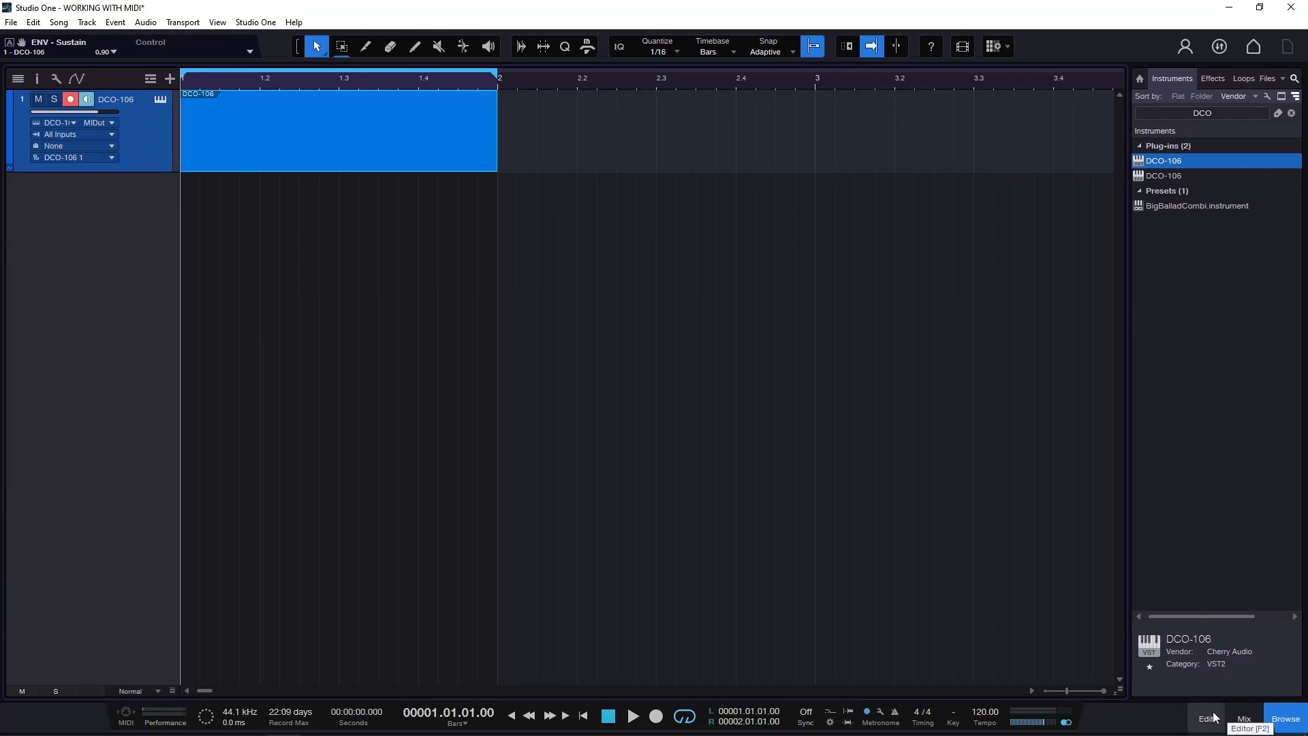
{"action": "left_click", "coordinate": [1210, 719]}
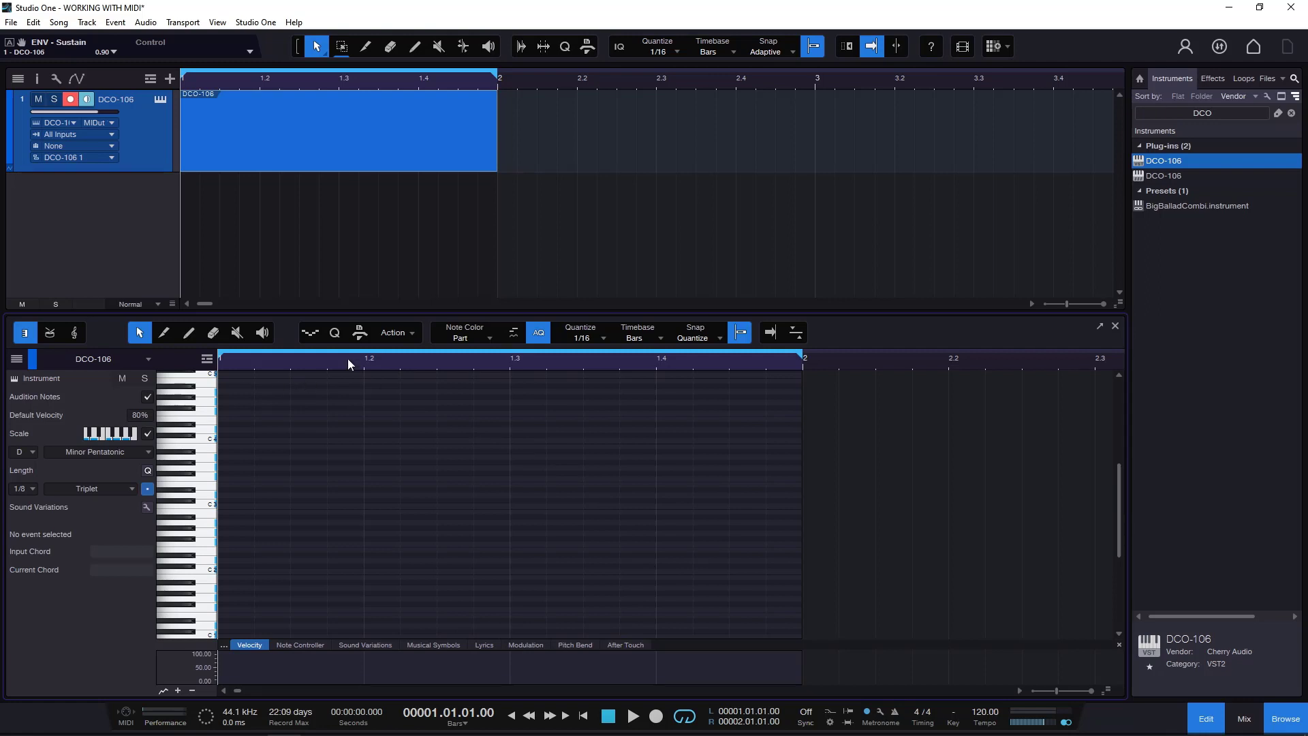
Step: Examine the one-bar clip in the editor's timeline at several zoom levels, independently of the arrangement view
{"action": "key", "text": "e"}
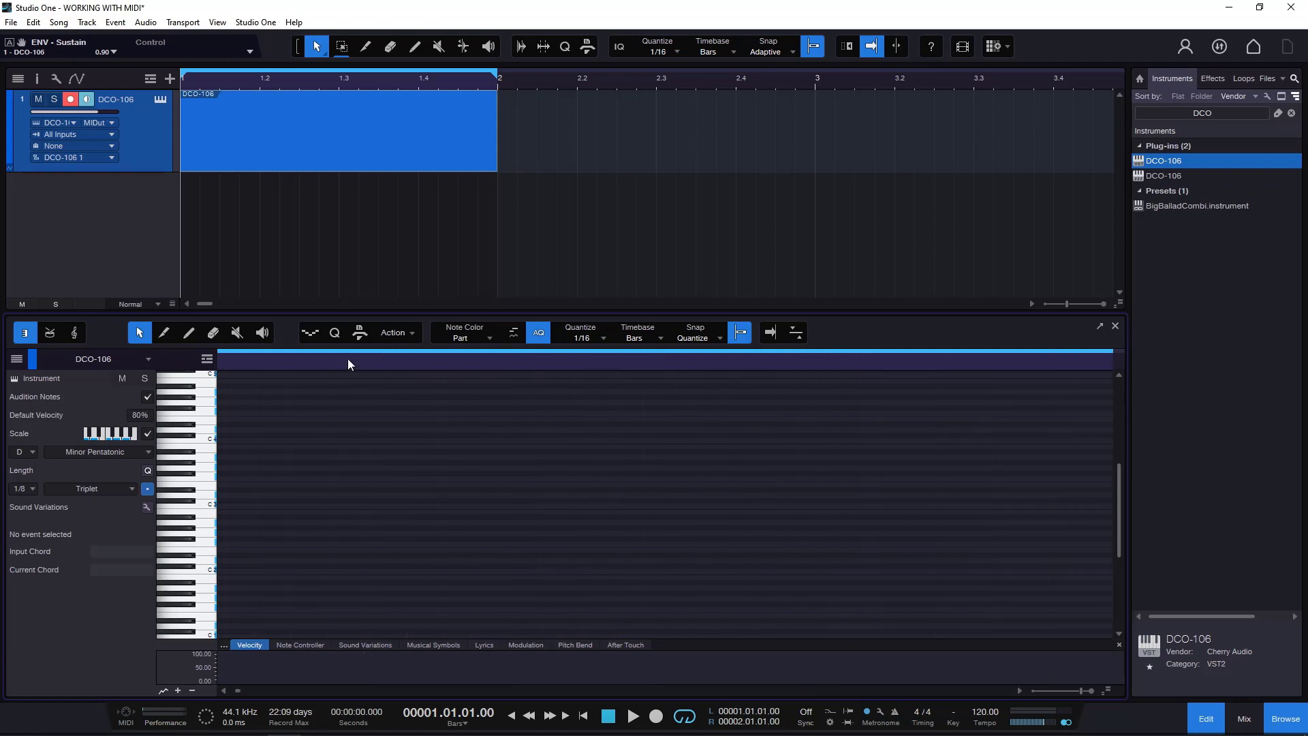
{"action": "scroll", "coordinate": [343, 352], "scroll_direction": "down", "scroll_amount": 12}
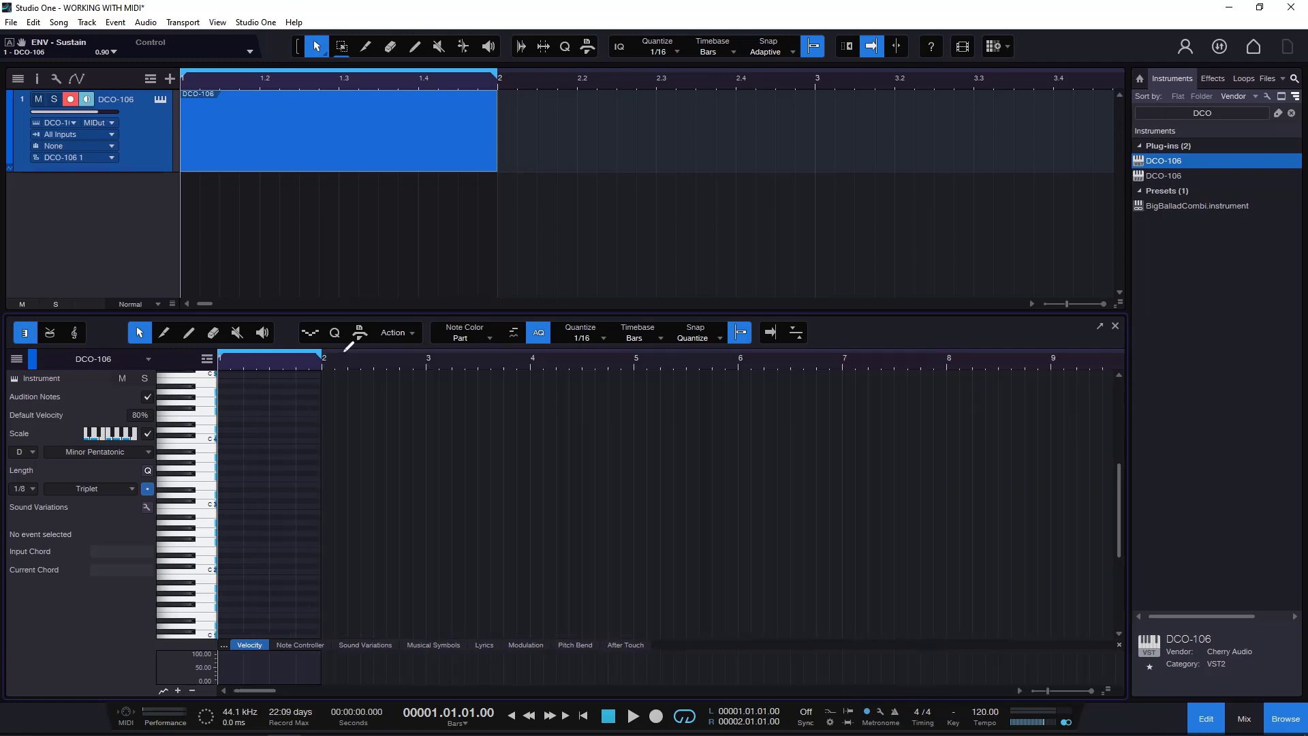
{"action": "scroll", "coordinate": [335, 361], "scroll_direction": "up", "scroll_amount": 15}
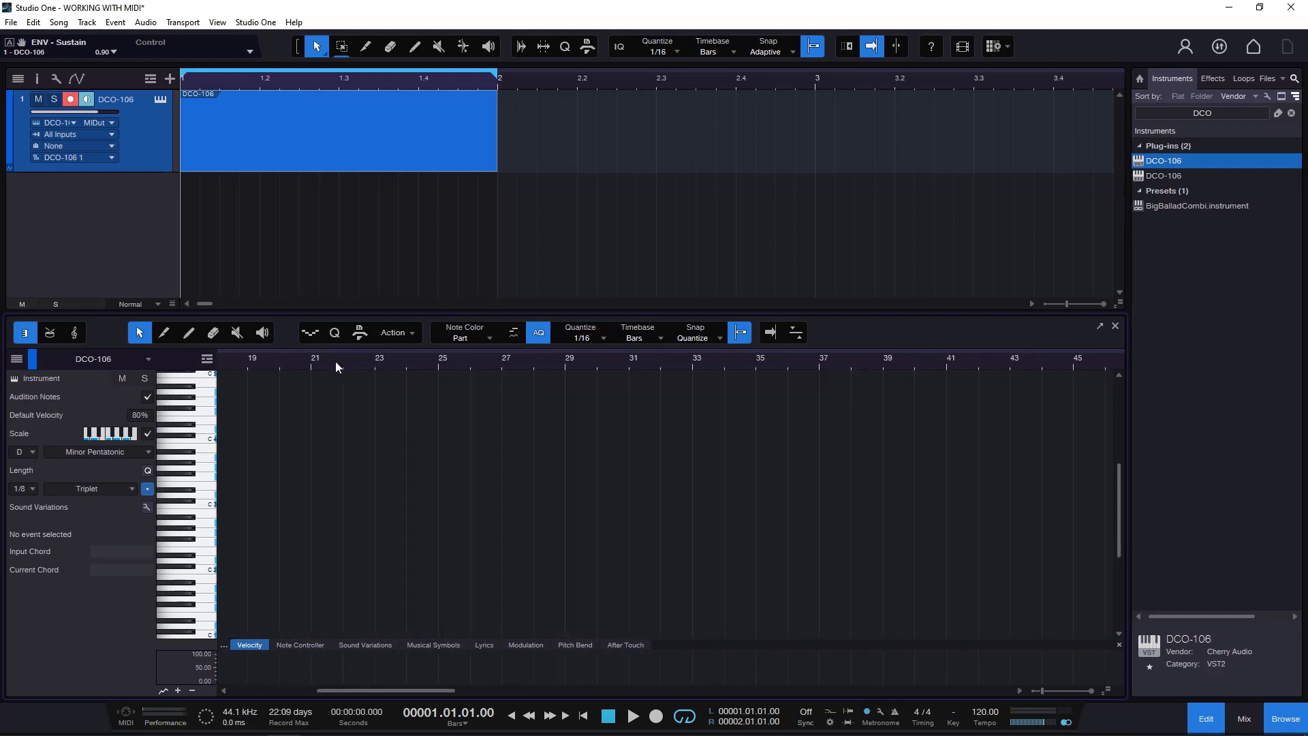
{"action": "scroll", "coordinate": [282, 368], "scroll_direction": "down", "scroll_amount": 10}
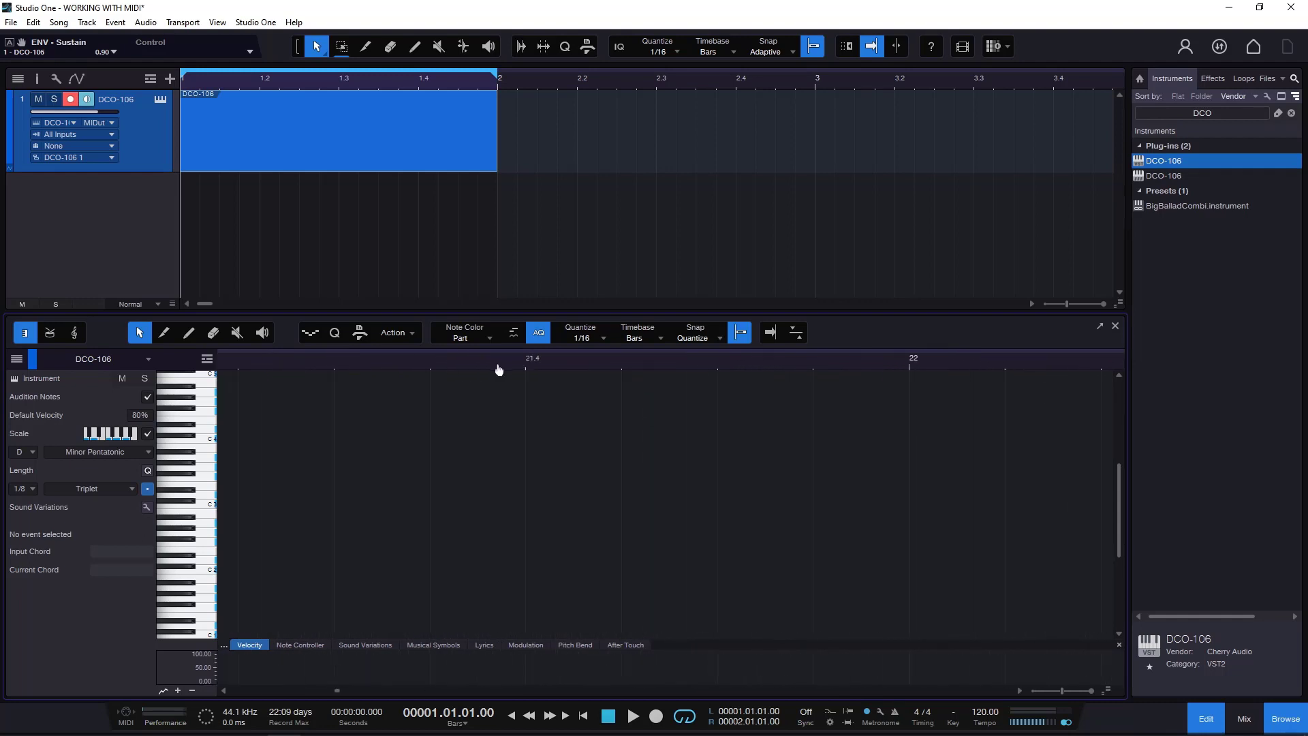
{"action": "scroll", "coordinate": [293, 358], "scroll_direction": "down", "scroll_amount": 3}
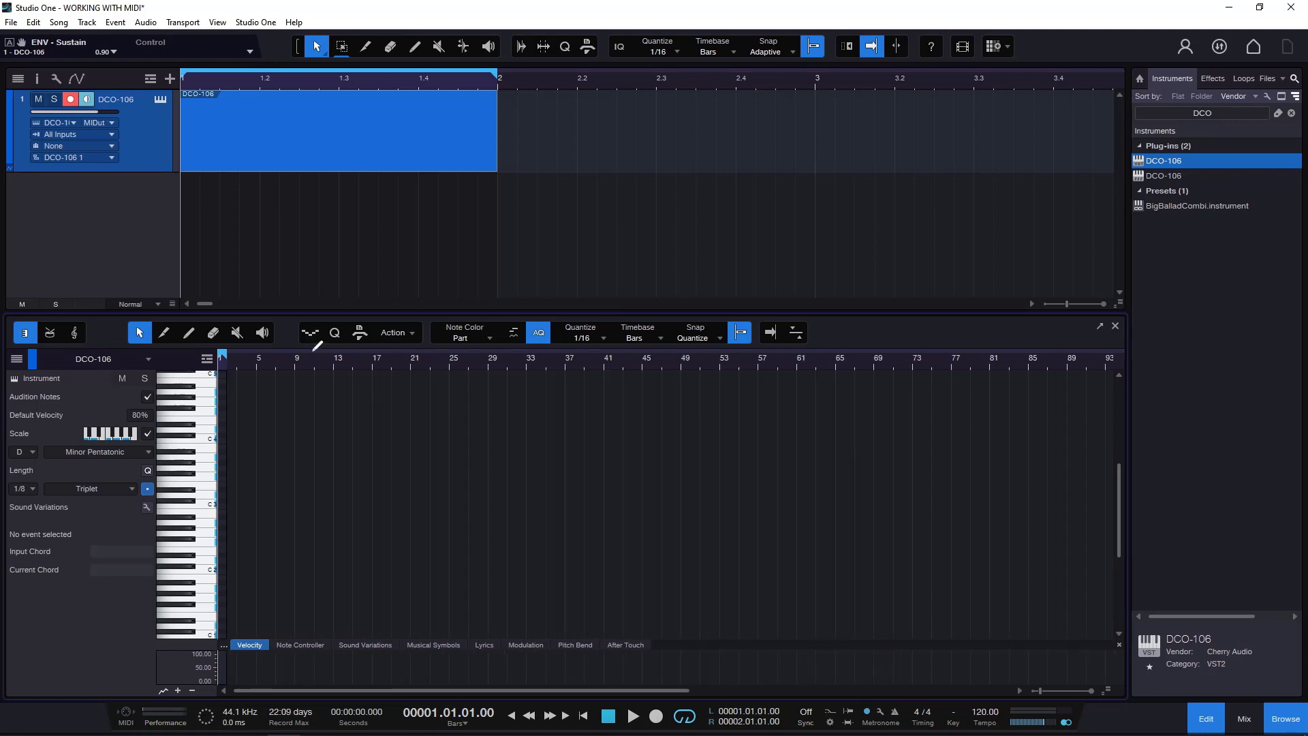
{"action": "scroll", "coordinate": [262, 357], "scroll_direction": "up", "scroll_amount": 6}
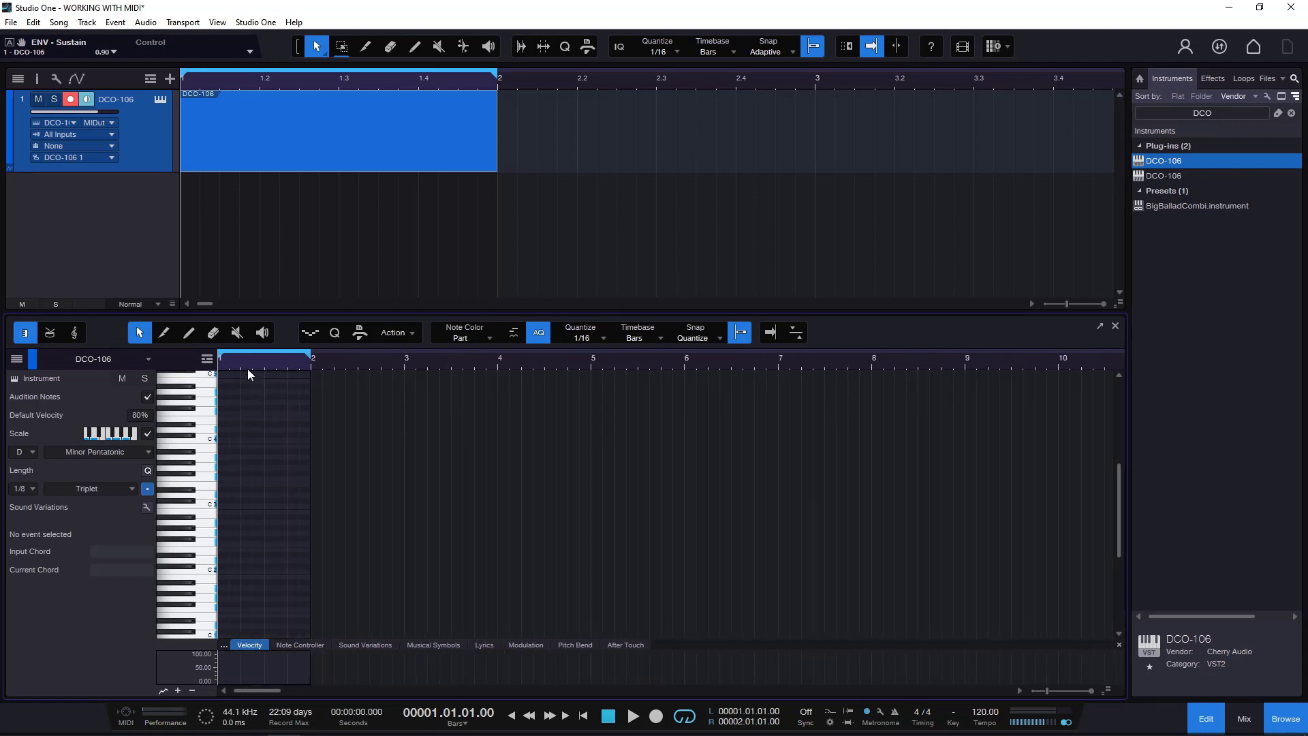
{"action": "left_click_drag", "start_coordinate": [248, 369], "coordinate": [368, 375]}
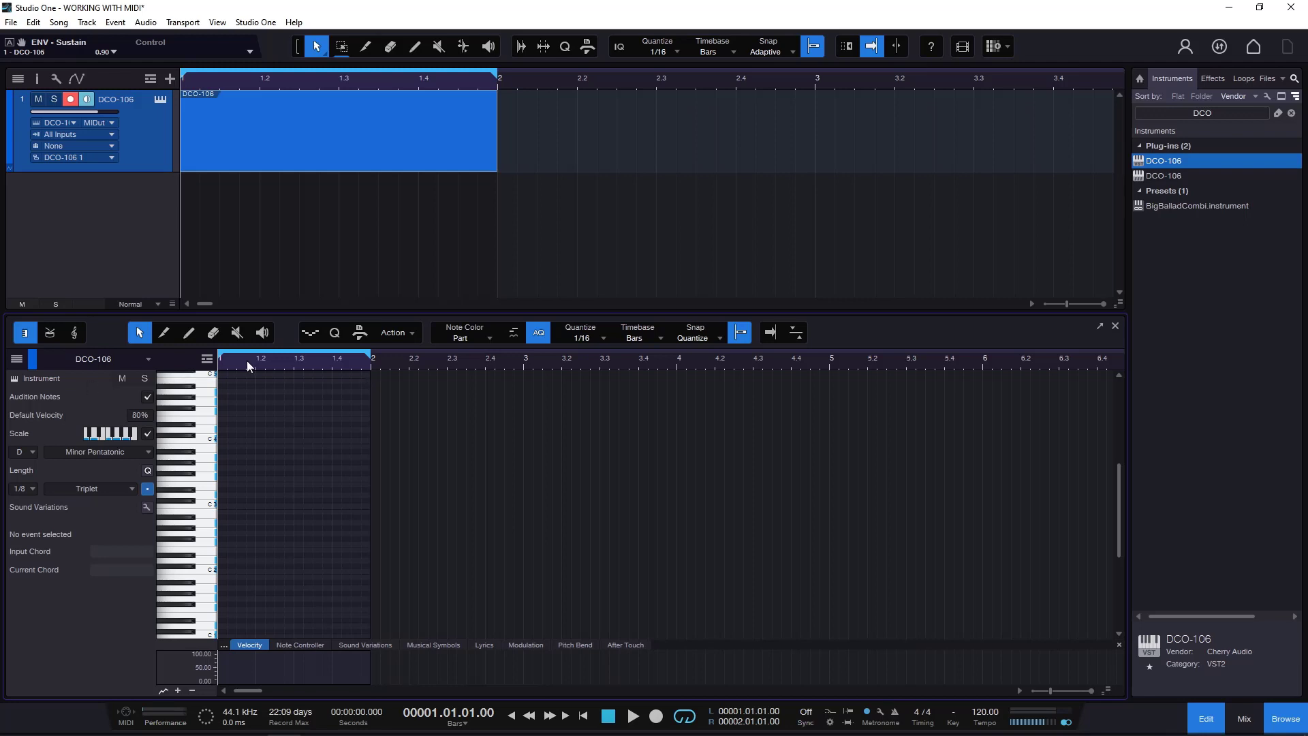
{"action": "left_click_drag", "start_coordinate": [247, 365], "coordinate": [300, 364]}
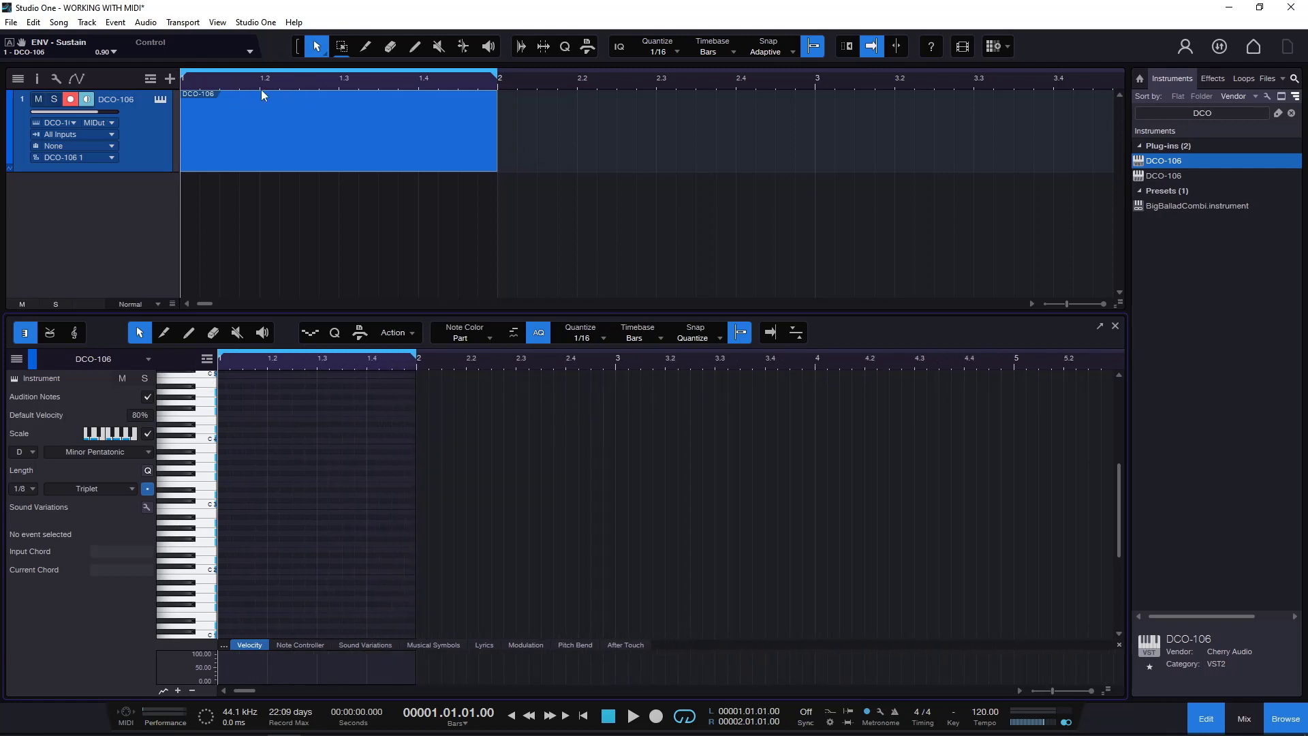
{"action": "left_click_drag", "start_coordinate": [280, 361], "coordinate": [294, 326]}
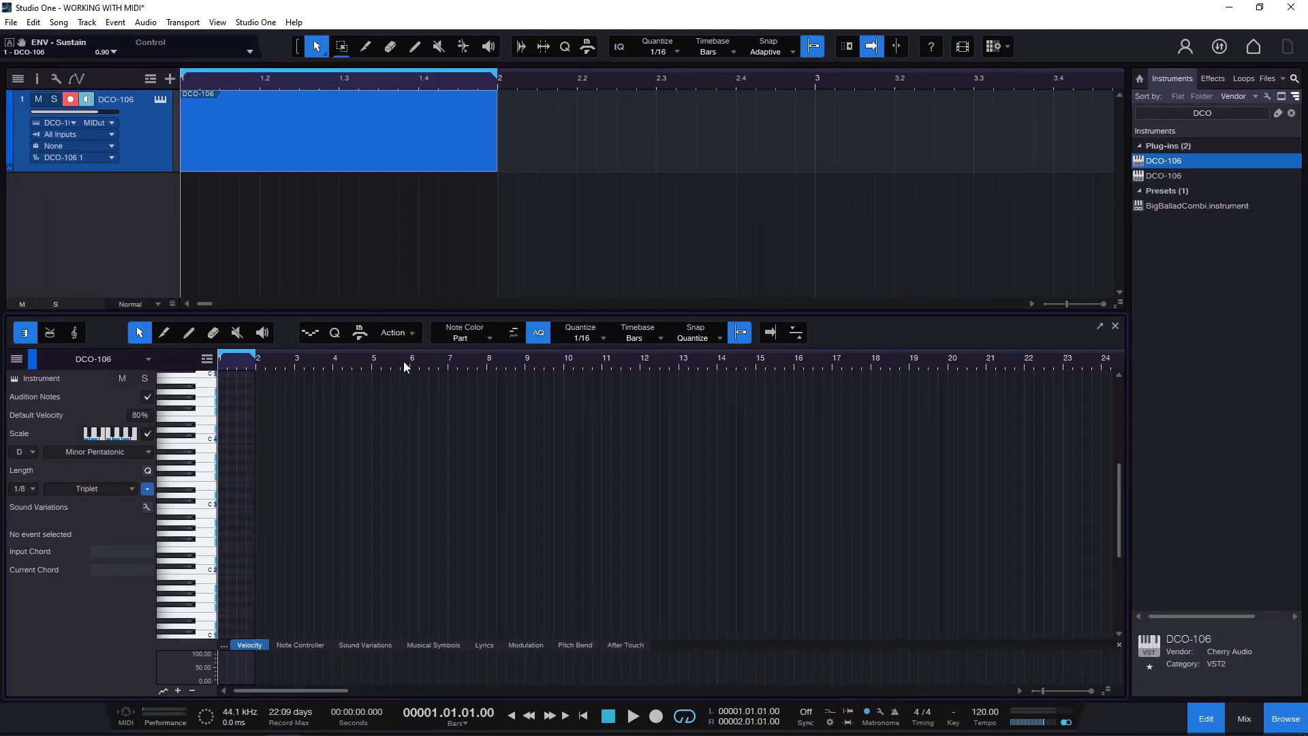
Step: Synchronize the editor's timeline with the arrangement and check the link by zooming both in and out
{"action": "left_click", "coordinate": [796, 335]}
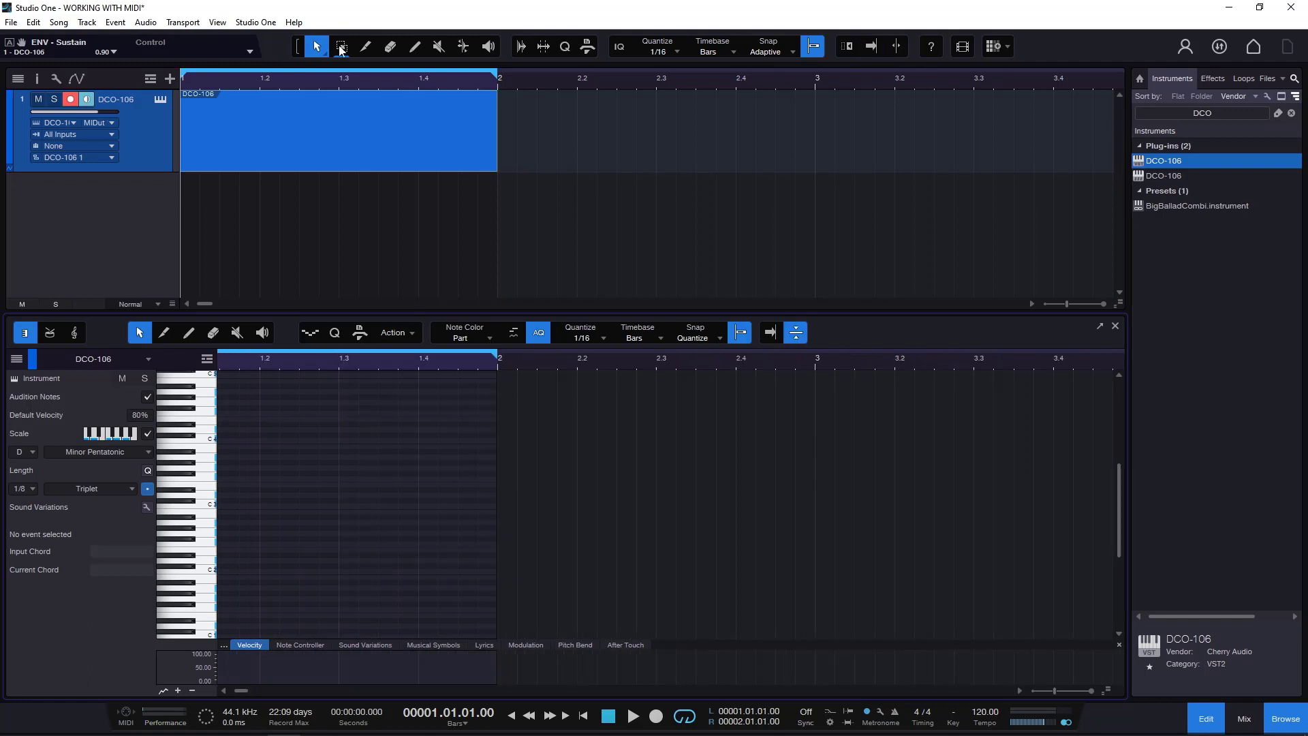
{"action": "scroll", "coordinate": [302, 375], "scroll_direction": "up", "scroll_amount": 5, "text": "ctrl"}
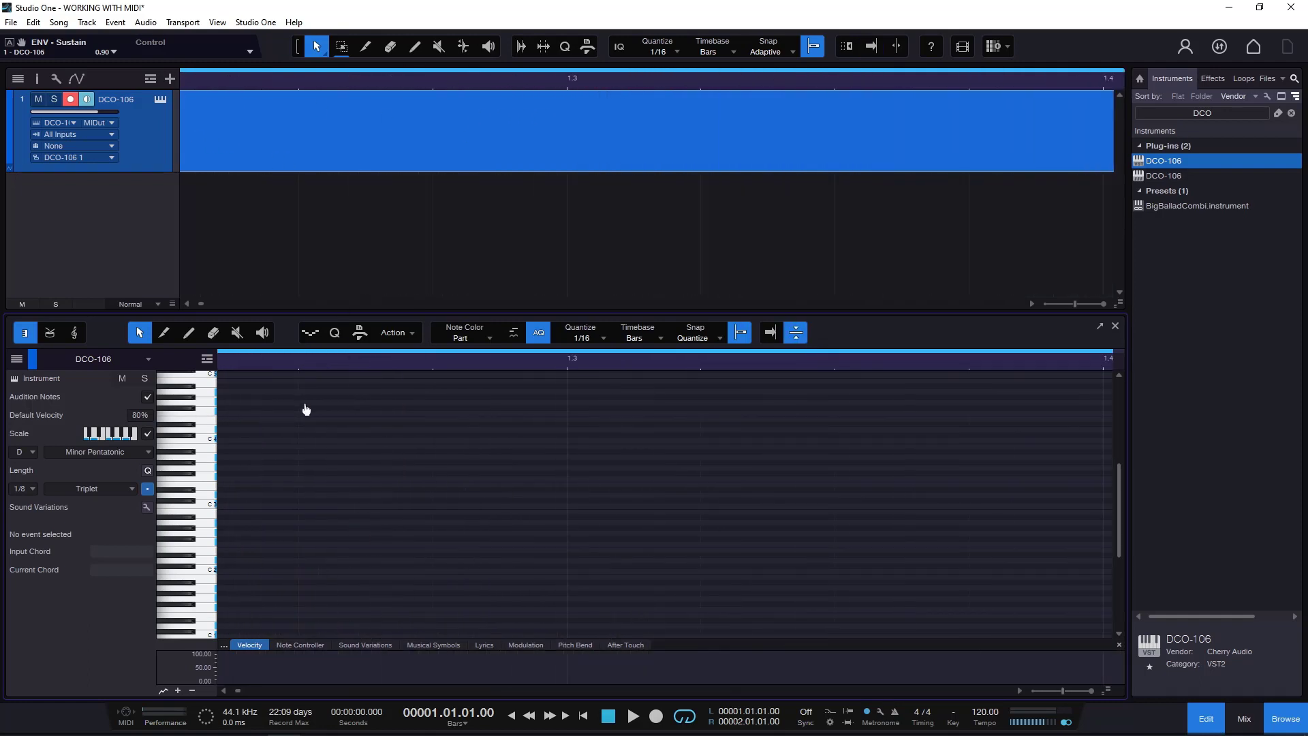
{"action": "scroll", "coordinate": [306, 409], "scroll_direction": "down", "scroll_amount": 10, "text": "ctrl"}
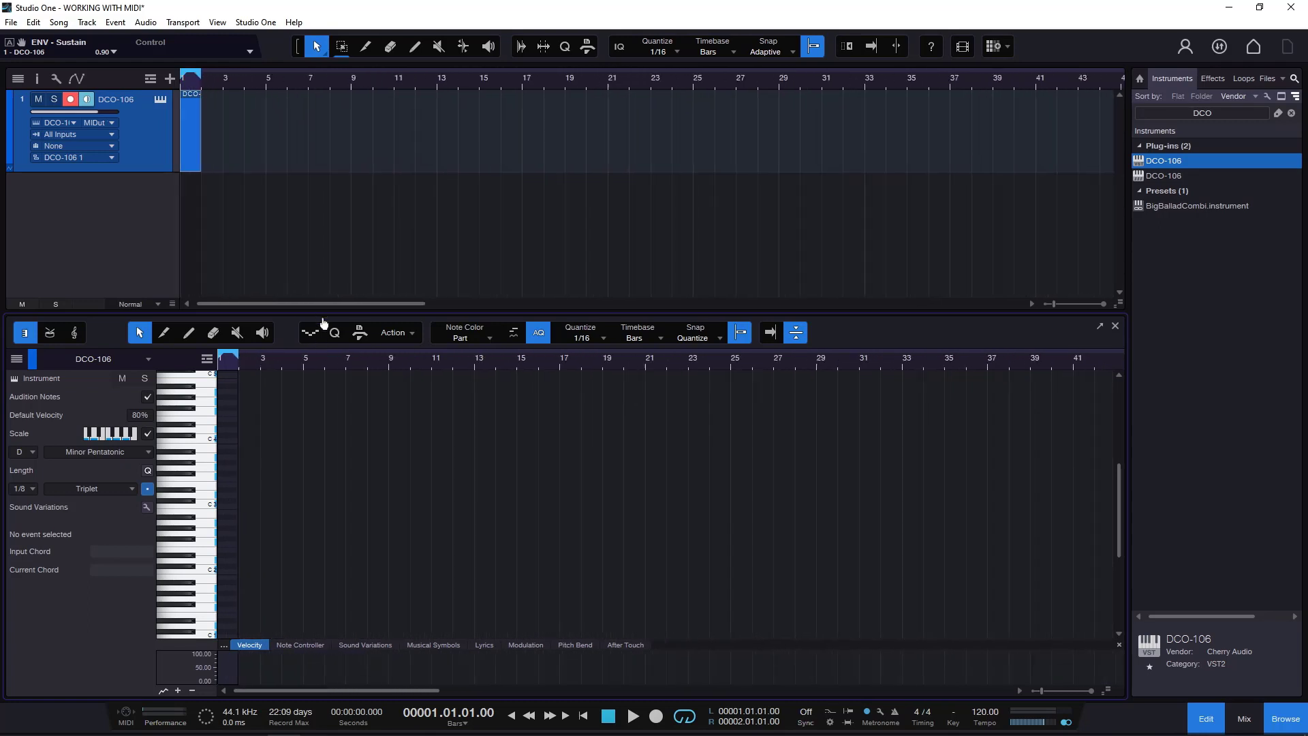
{"action": "scroll", "coordinate": [323, 322], "scroll_direction": "up", "scroll_amount": 8, "text": "ctrl"}
{"action": "scroll", "coordinate": [349, 362], "scroll_direction": "down", "scroll_amount": 3, "text": "ctrl"}
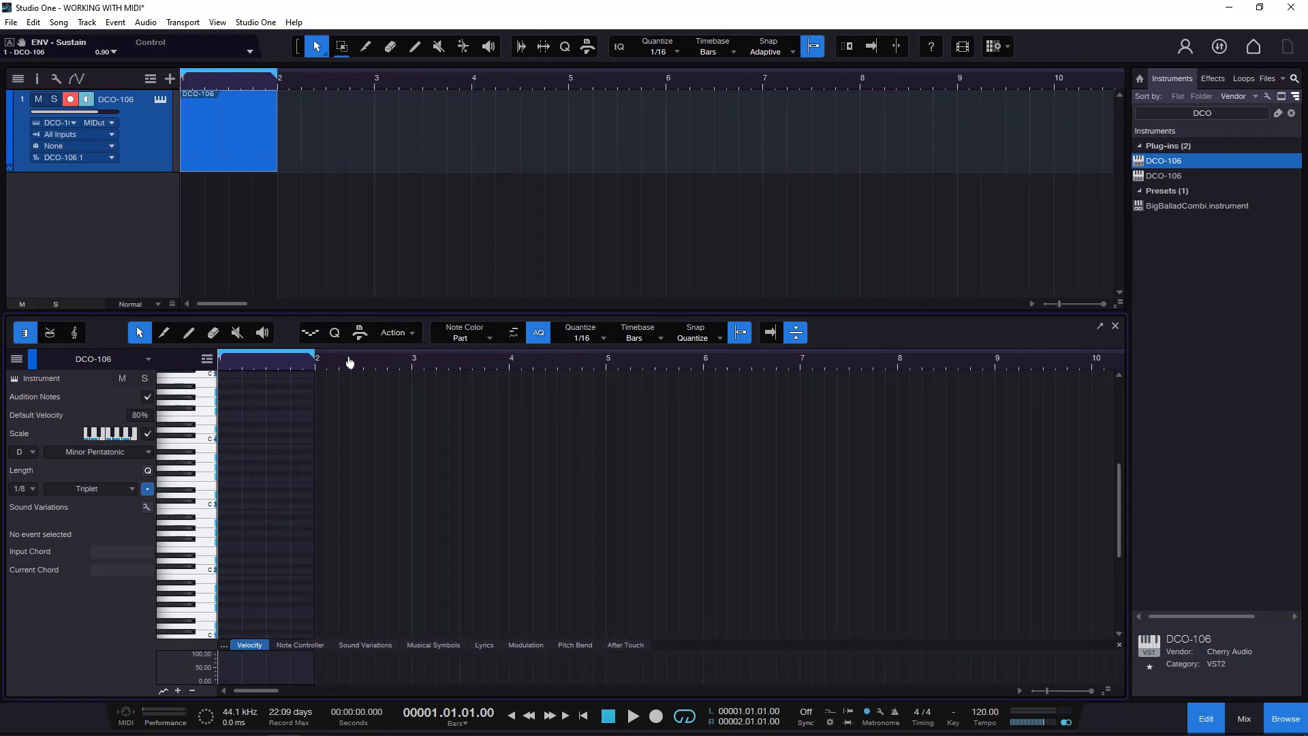
Step: Check the timeline link by zooming the arrangement and editor together, and turn off the editor's synchronization
{"action": "scroll", "coordinate": [349, 362], "scroll_direction": "up", "scroll_amount": 5, "text": "ctrl"}
{"action": "scroll", "coordinate": [349, 362], "scroll_direction": "down", "scroll_amount": 2, "text": "ctrl"}
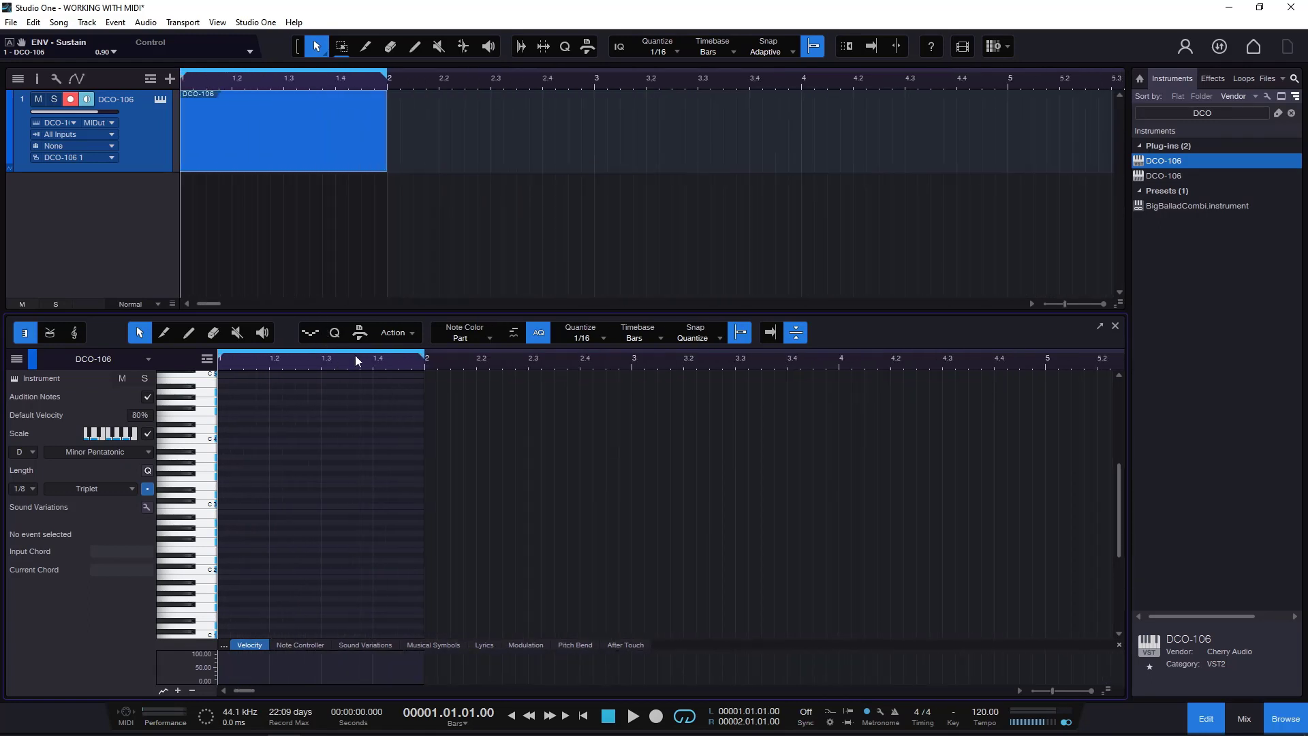
{"action": "left_click", "coordinate": [792, 336]}
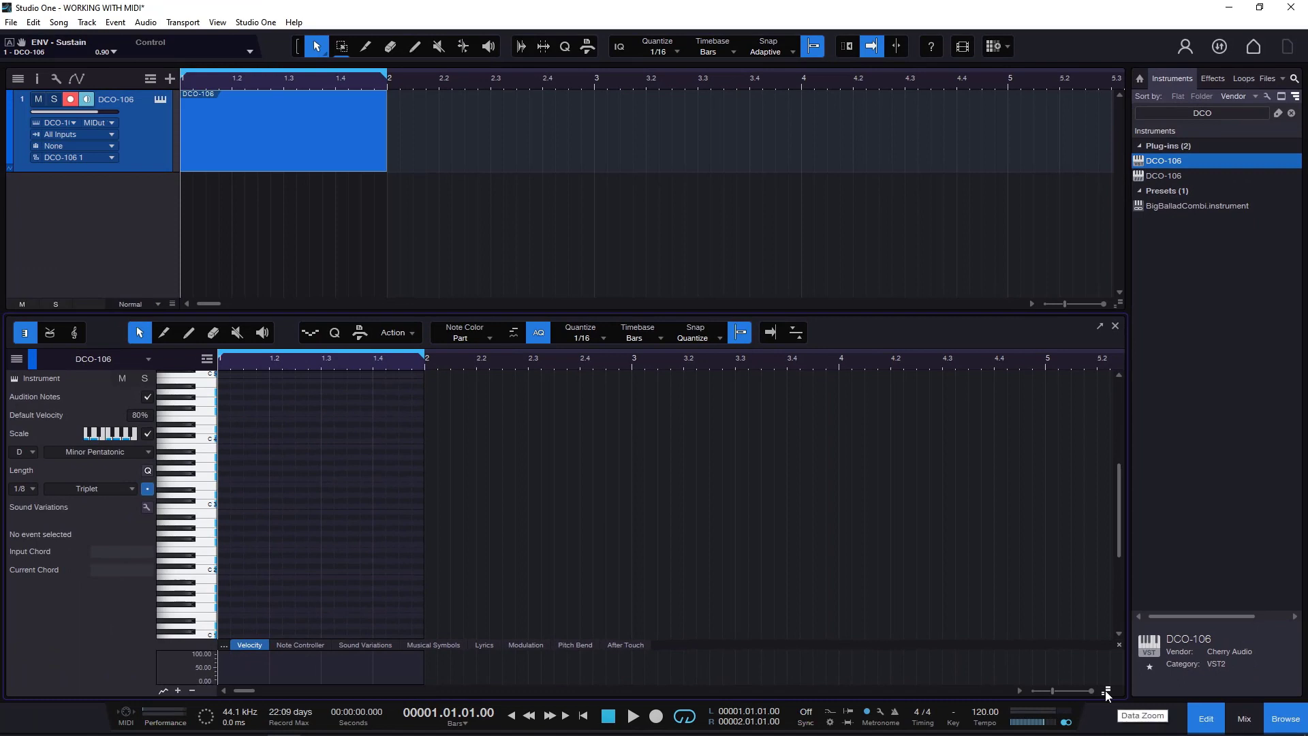
Step: Add three C5 notes to the one-bar clip, starting at 1.1.2, 1.2.4 and 1.4.1
{"action": "left_click_drag", "start_coordinate": [1105, 689], "coordinate": [896, 622]}
{"action": "left_click", "coordinate": [232, 436]}
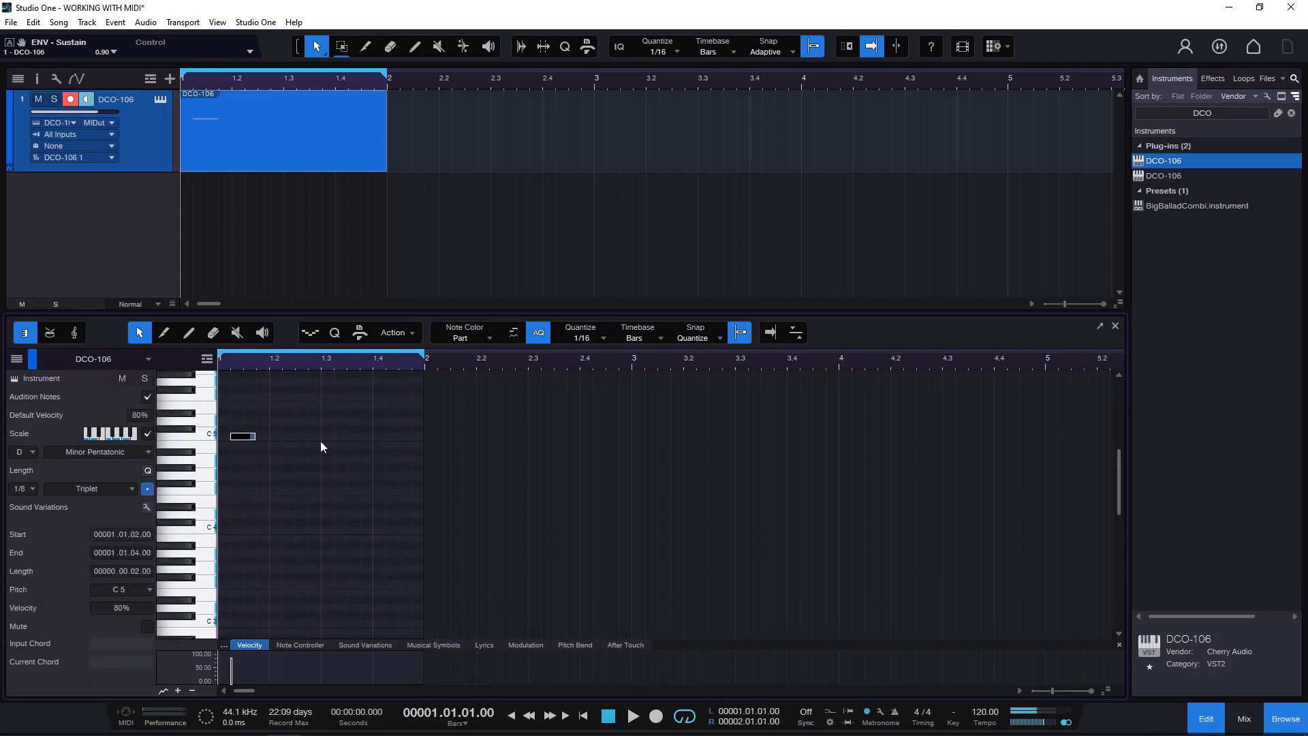
{"action": "left_click", "coordinate": [320, 437]}
{"action": "left_click", "coordinate": [382, 435]}
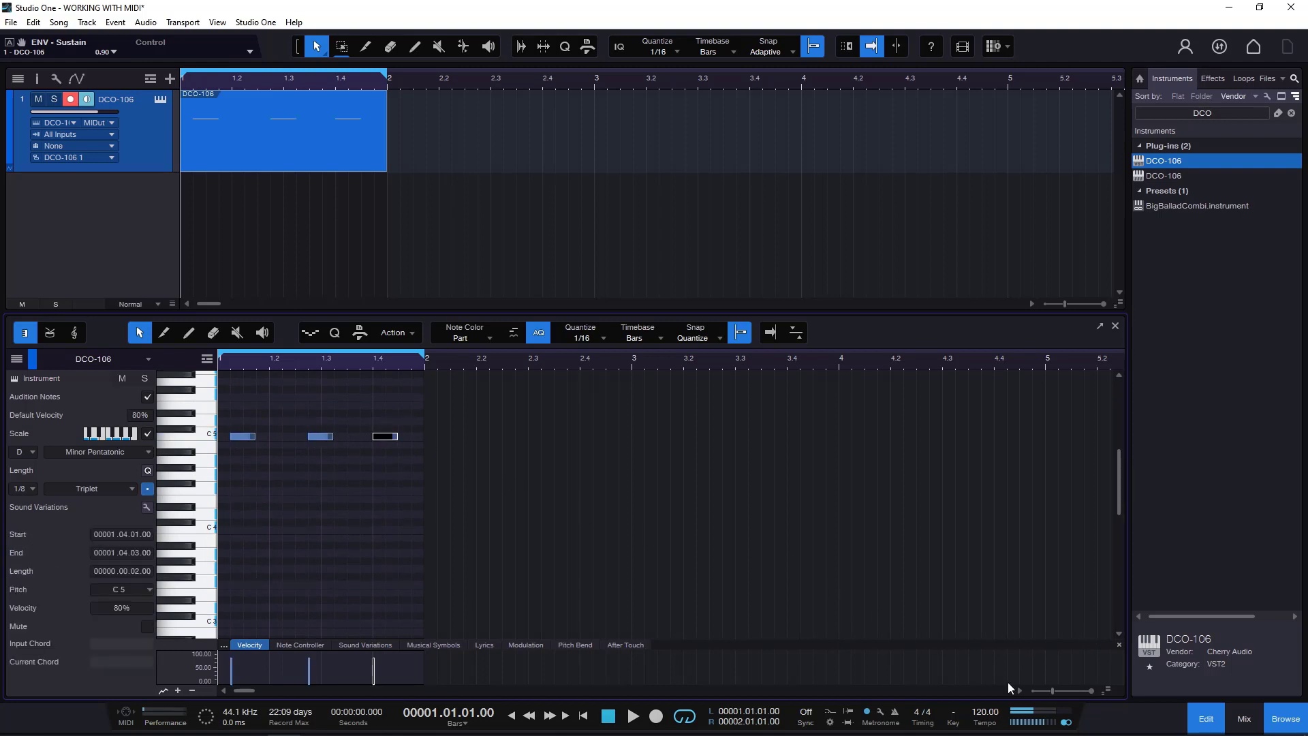
Step: Enlarge the note rows and the clip's timeline in the editor, and make the editor pane taller
{"action": "left_click_drag", "start_coordinate": [1105, 651], "coordinate": [1113, 684]}
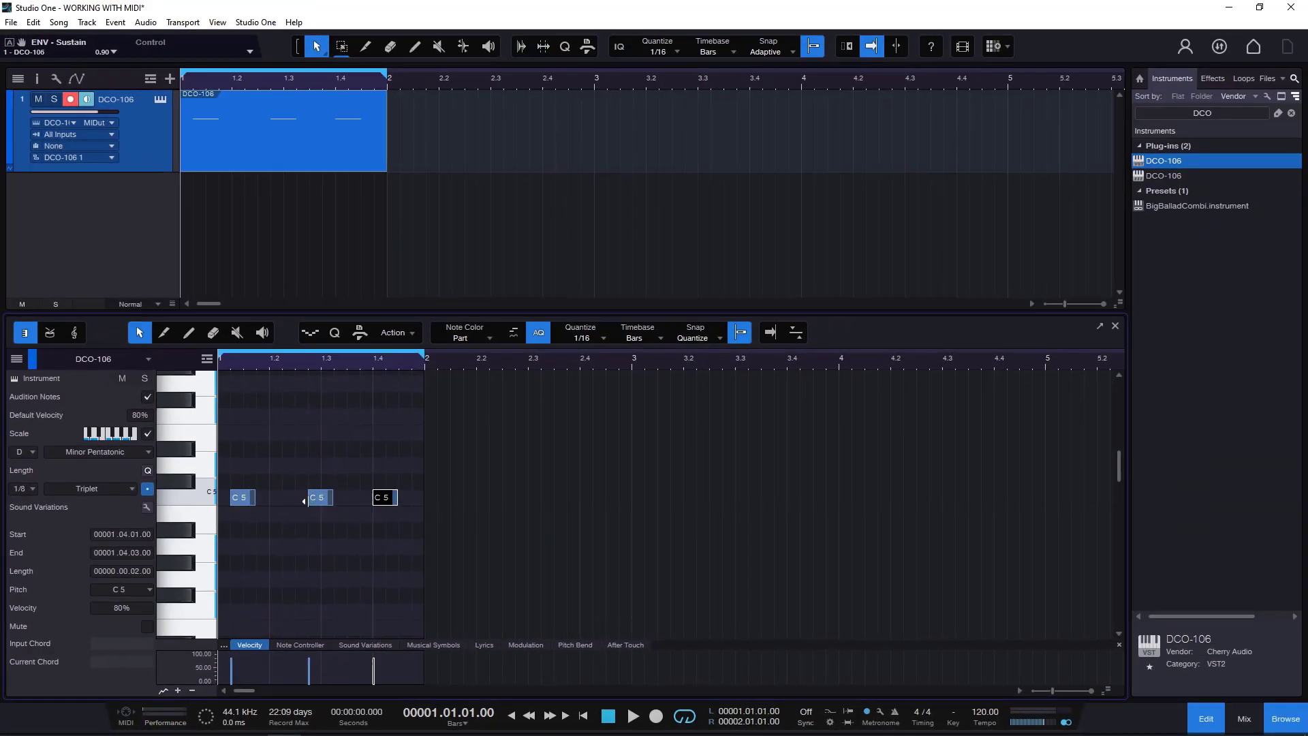
{"action": "left_click_drag", "start_coordinate": [271, 378], "coordinate": [343, 391]}
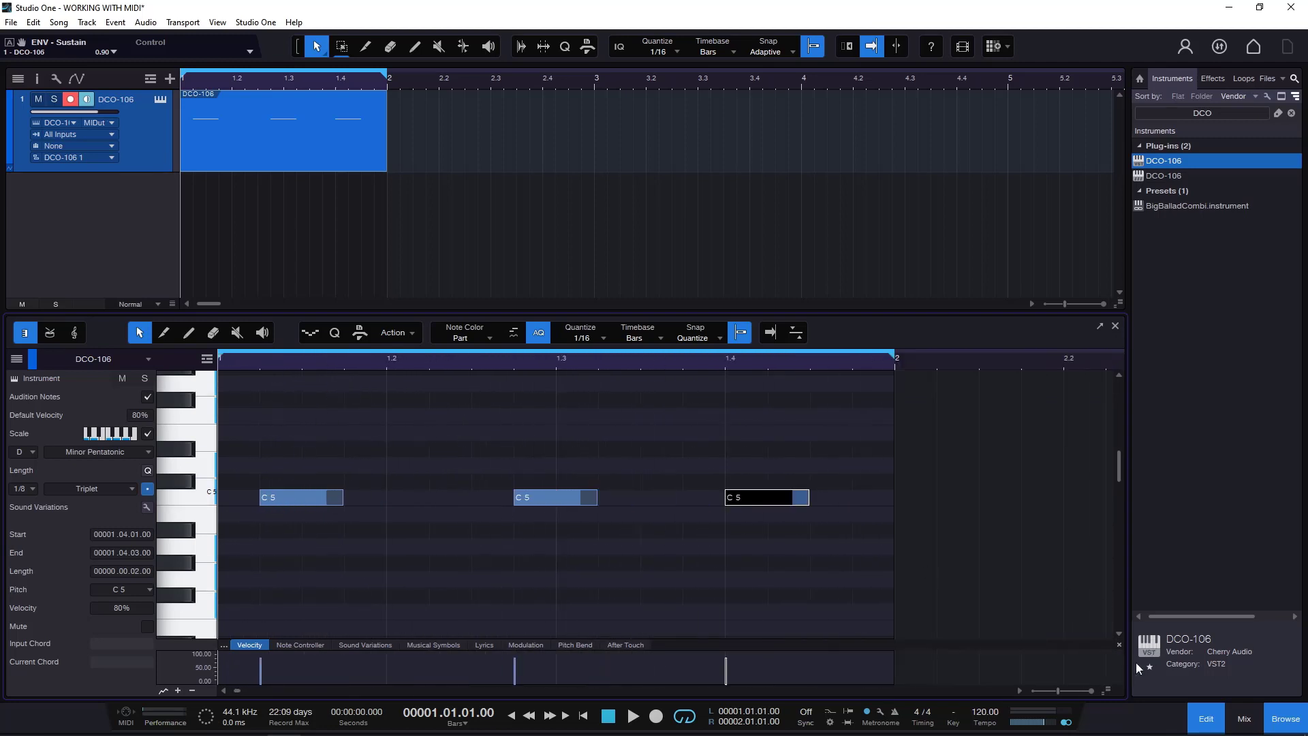
{"action": "left_click_drag", "start_coordinate": [1106, 690], "coordinate": [1104, 593]}
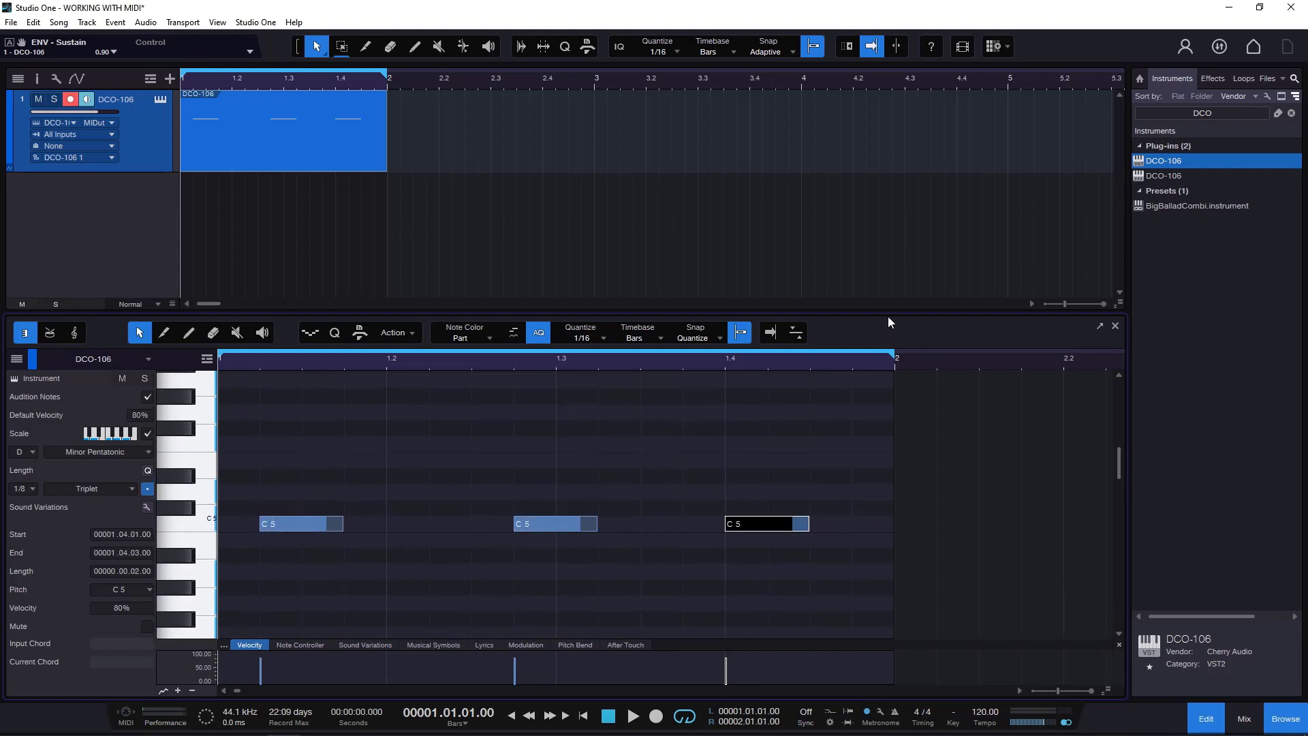
{"action": "left_click_drag", "start_coordinate": [884, 311], "coordinate": [908, 188]}
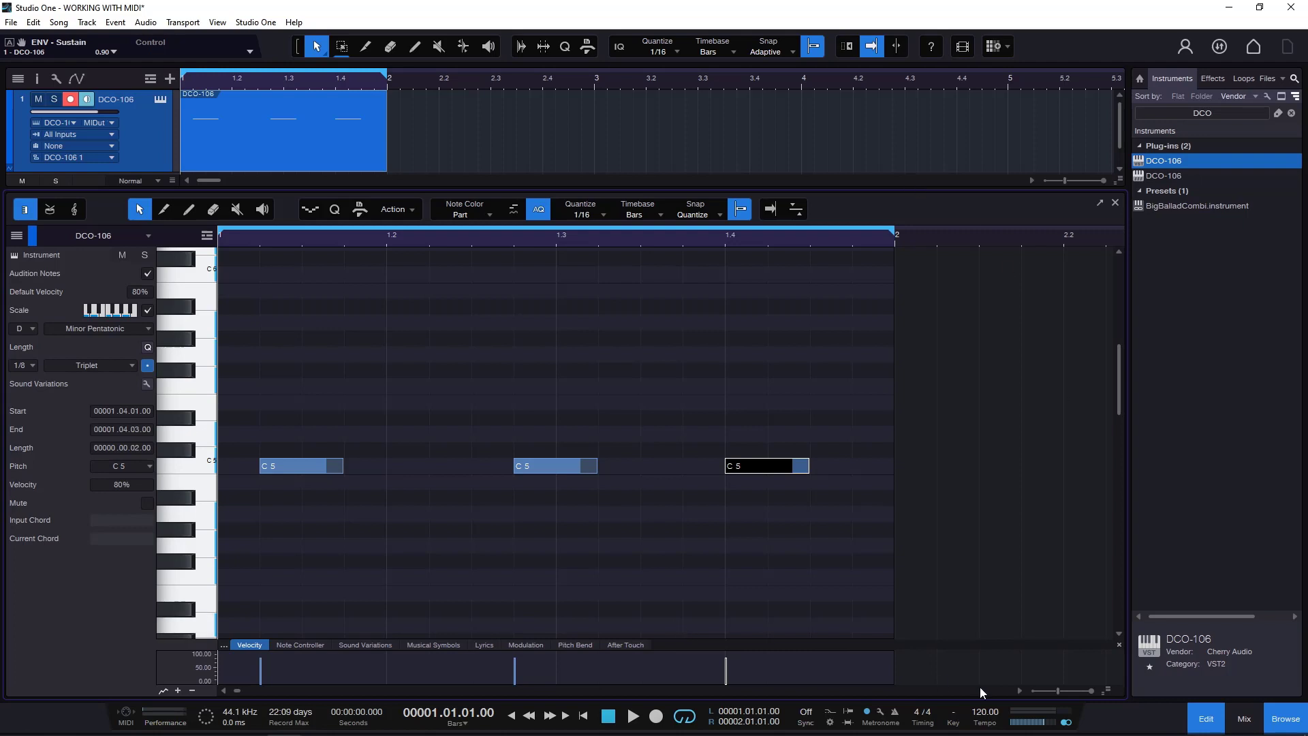
Step: Examine the three notes at several row heights and horizontal zoom levels
{"action": "left_click_drag", "start_coordinate": [1106, 691], "coordinate": [1136, 470]}
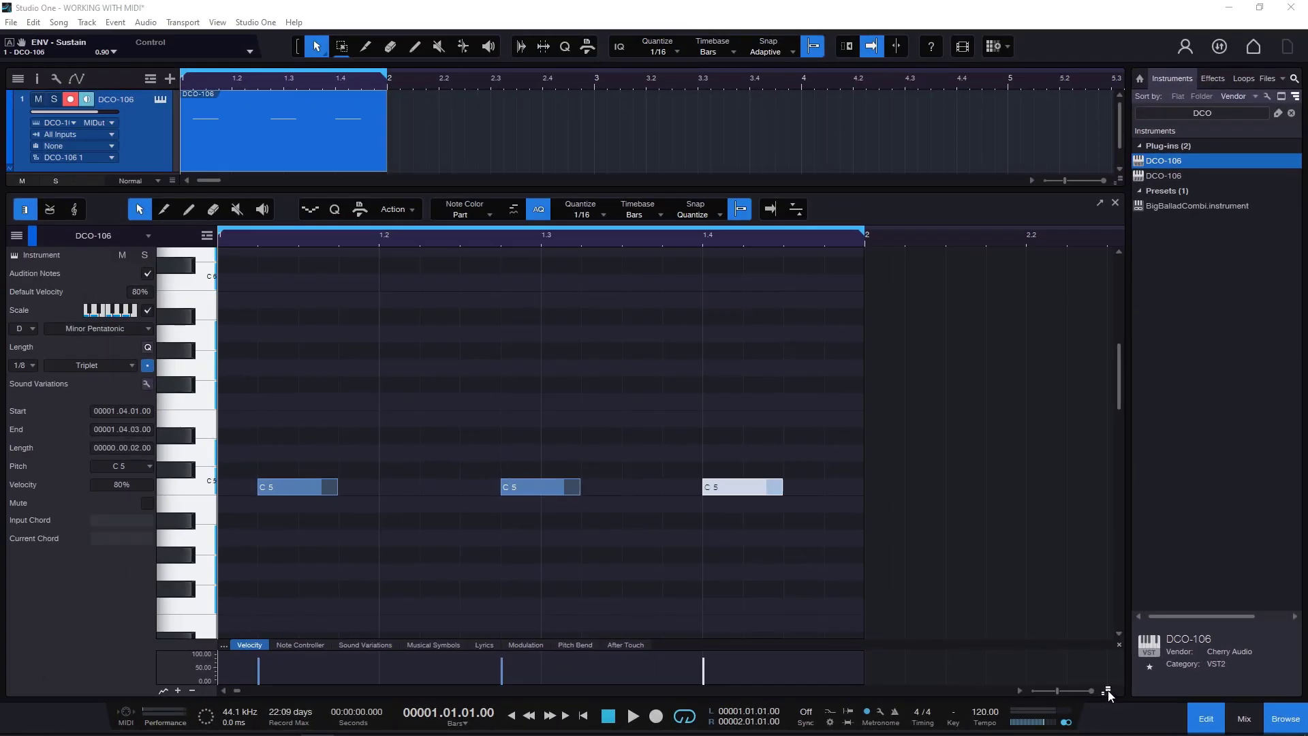
{"action": "left_click_drag", "start_coordinate": [1066, 689], "coordinate": [1083, 566]}
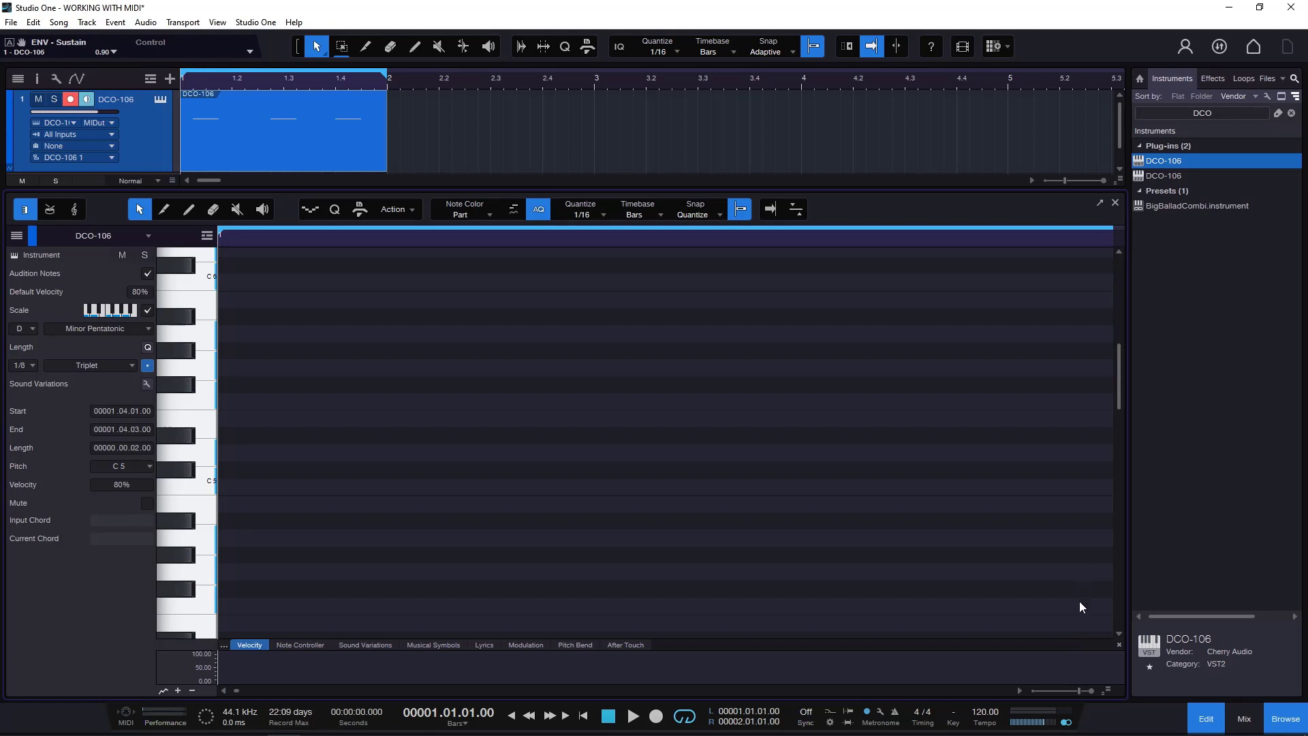
{"action": "left_click_drag", "start_coordinate": [1081, 664], "coordinate": [1252, 604]}
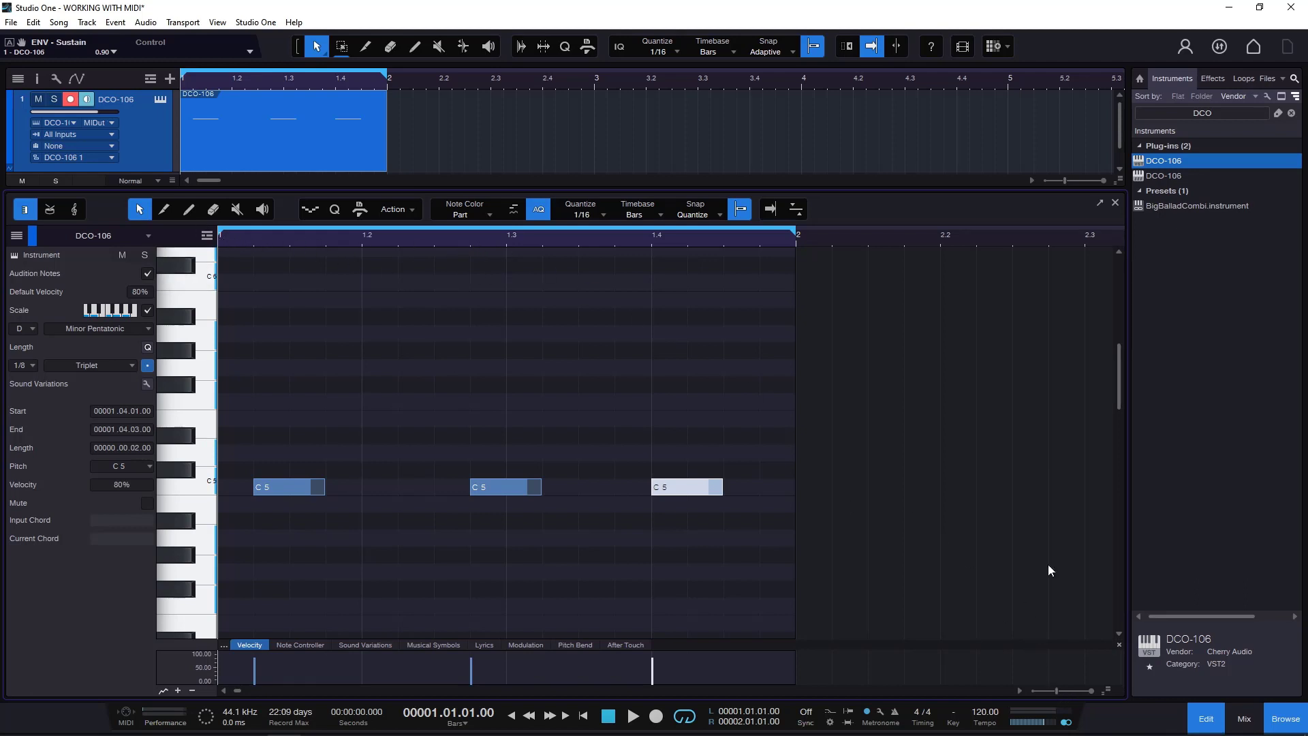
{"action": "left_click_drag", "start_coordinate": [1057, 691], "coordinate": [1154, 651]}
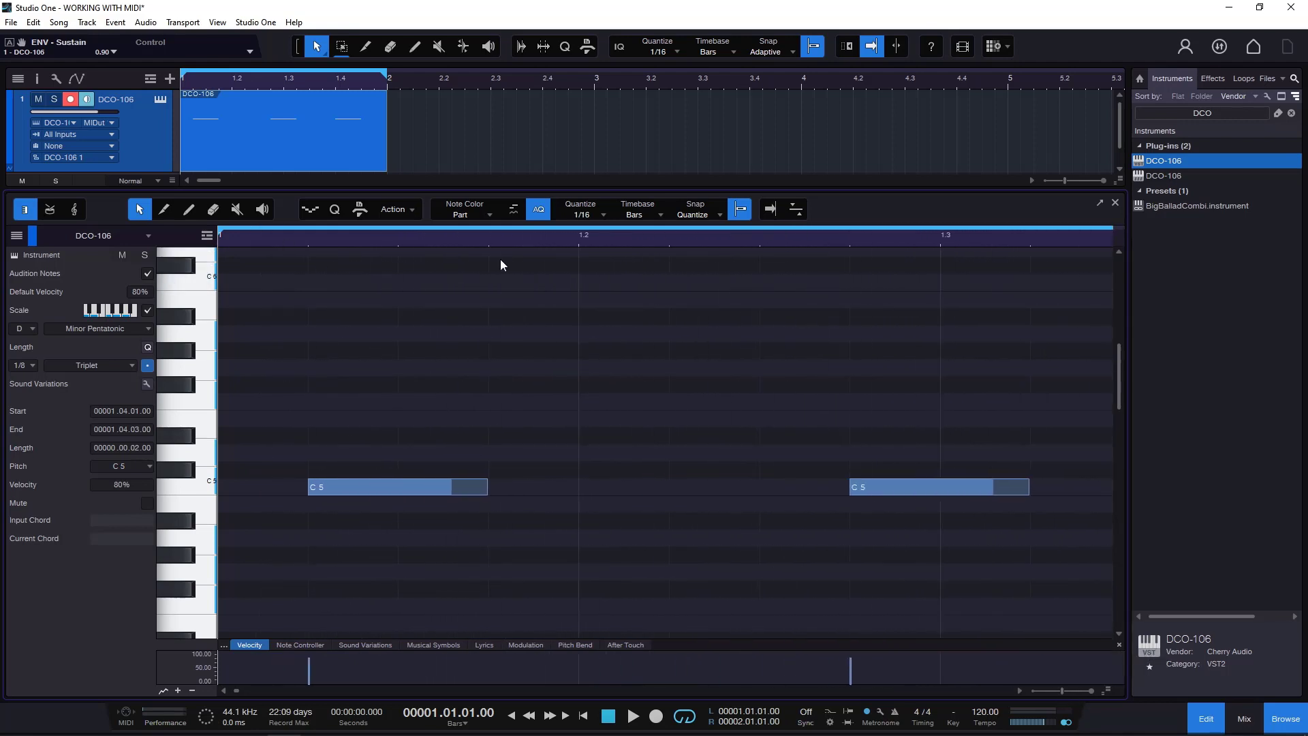
Step: Place the playhead at the start of the second note and check how the horizontal zoom centres on it
{"action": "left_click_drag", "start_coordinate": [545, 234], "coordinate": [537, 215]}
{"action": "left_click", "coordinate": [394, 235]}
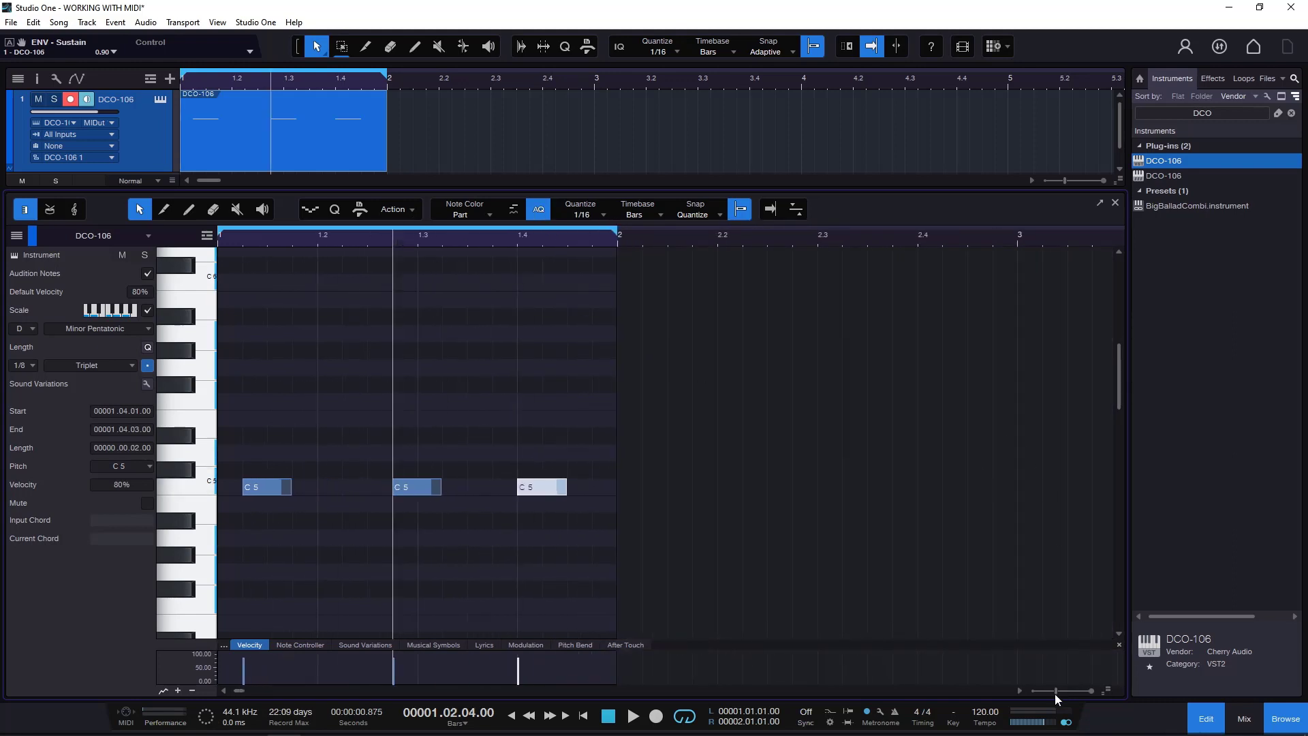
{"action": "left_click_drag", "start_coordinate": [1054, 693], "coordinate": [1203, 728]}
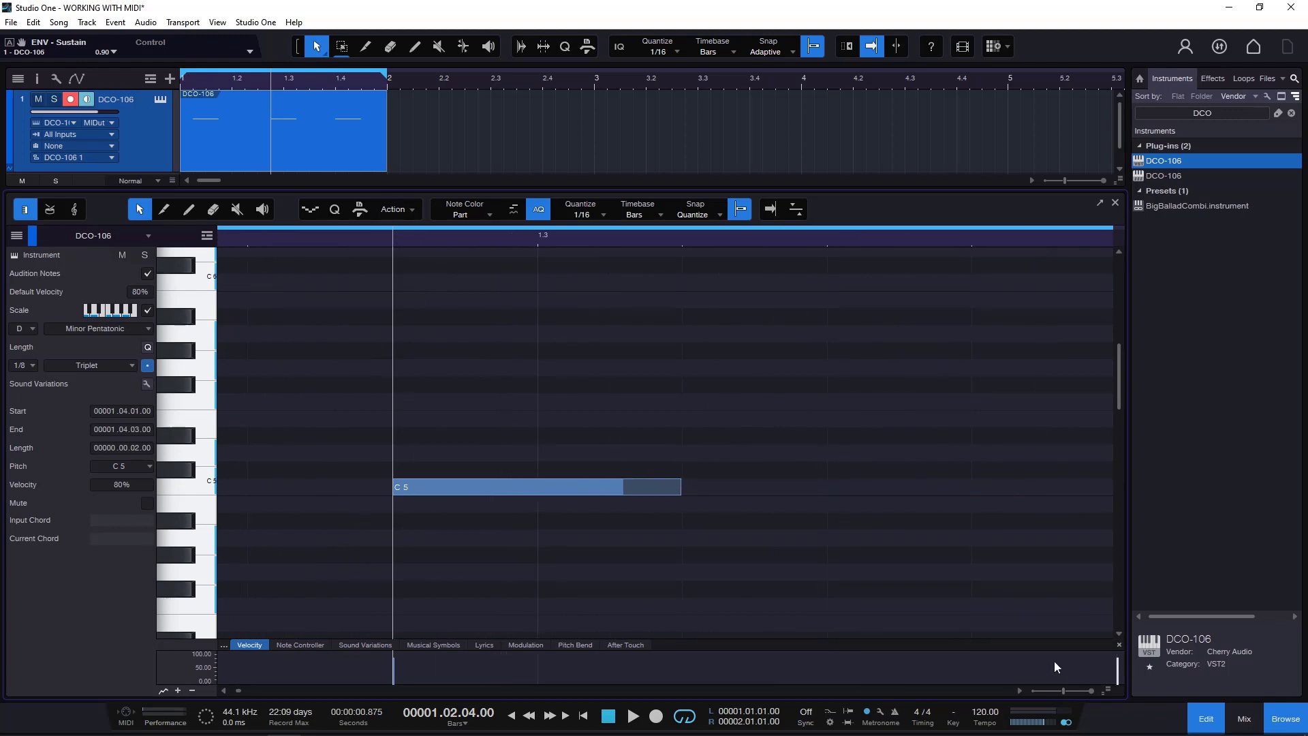
{"action": "left_click_drag", "start_coordinate": [1057, 685], "coordinate": [532, 397]}
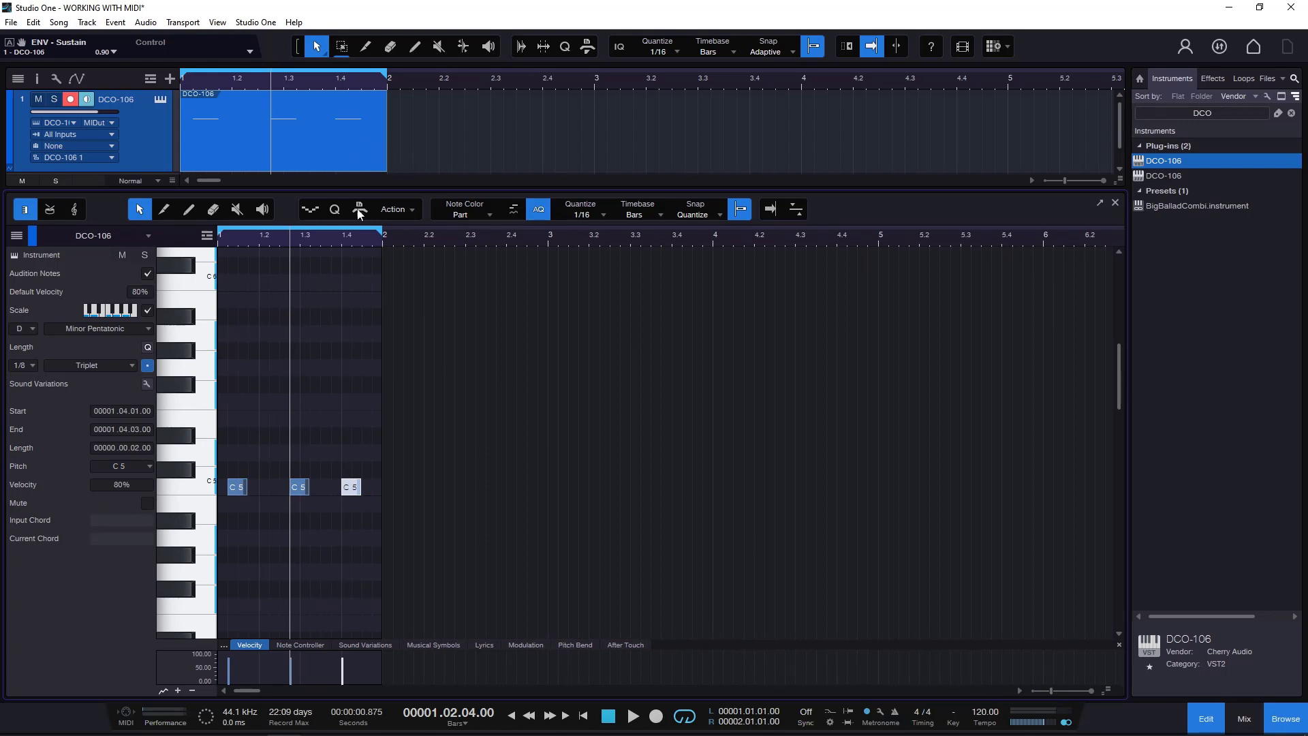
Step: Place the playhead at 3.3.2 and return it to the song start, adjusting the editor's horizontal zoom
{"action": "left_click", "coordinate": [640, 234]}
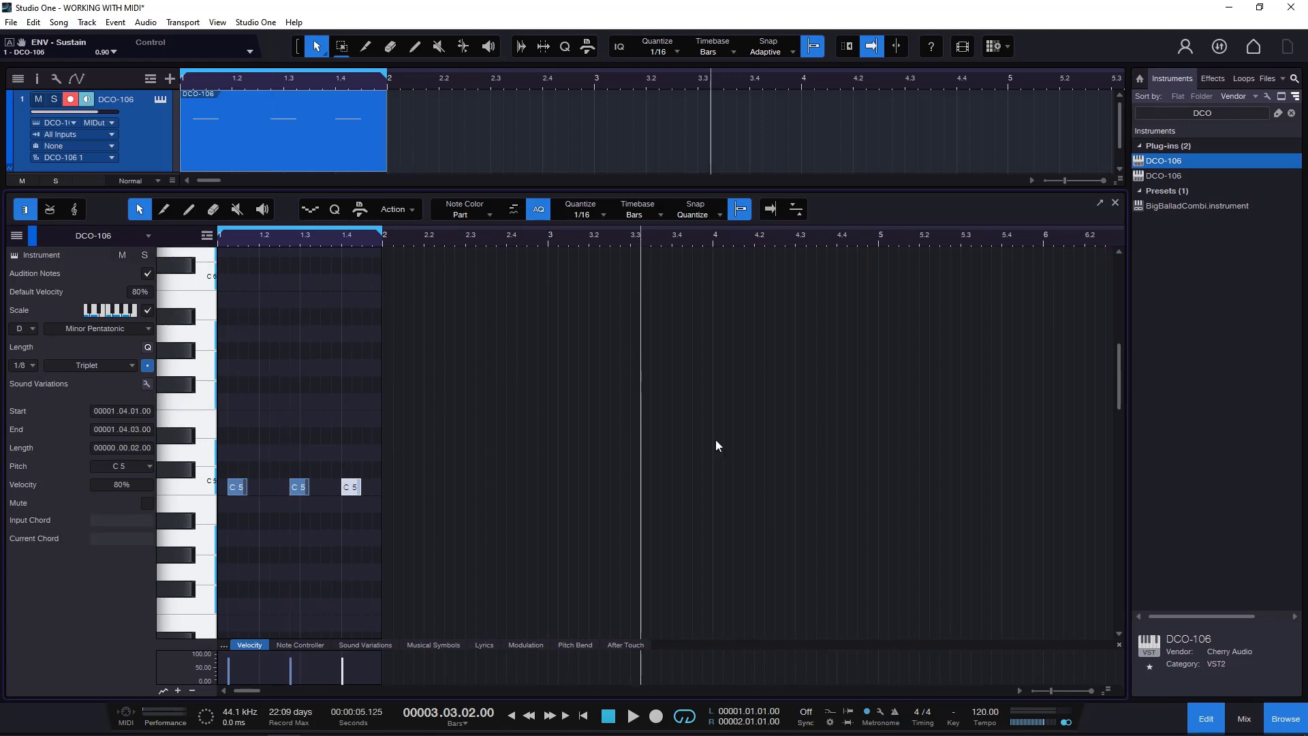
{"action": "left_click", "coordinate": [220, 237]}
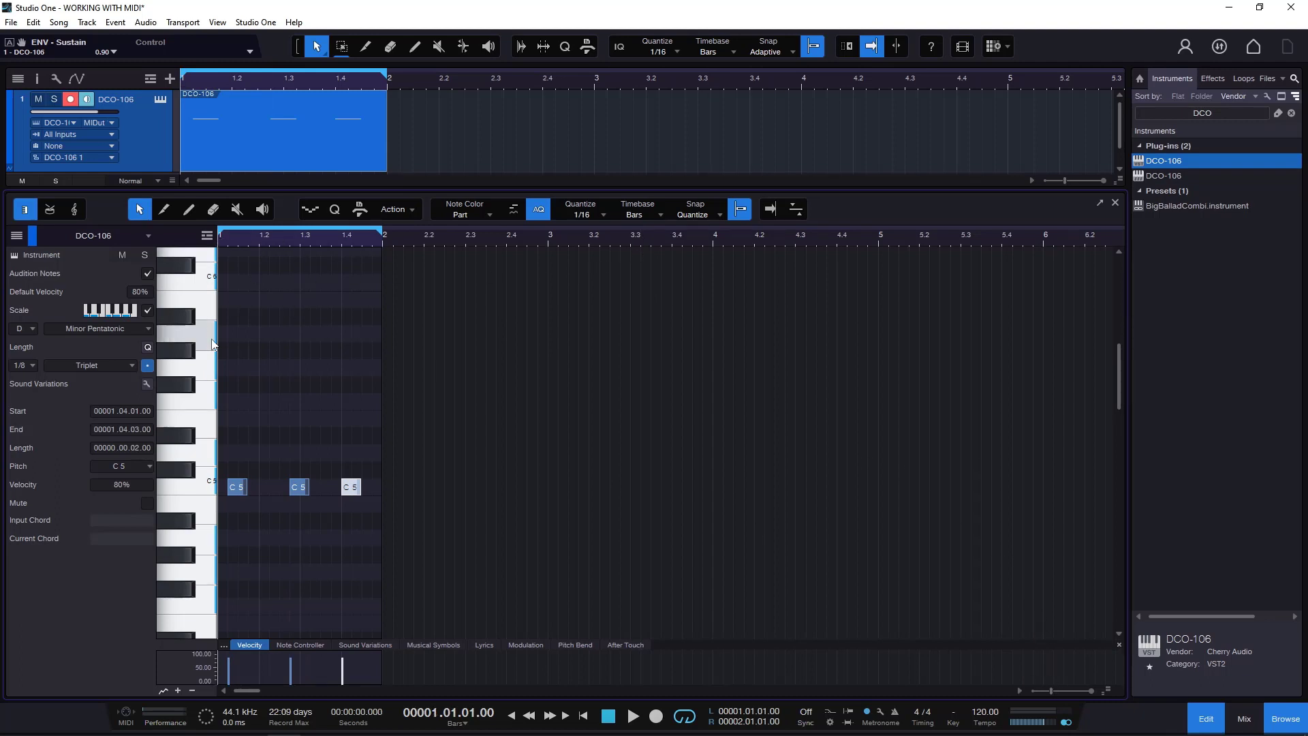
{"action": "left_click", "coordinate": [715, 241]}
{"action": "mouse_move", "coordinate": [1052, 696]}
{"action": "left_mouse_down"}
{"action": "mouse_move", "coordinate": [1068, 696]}
{"action": "mouse_move", "coordinate": [1049, 697]}
{"action": "left_mouse_up"}
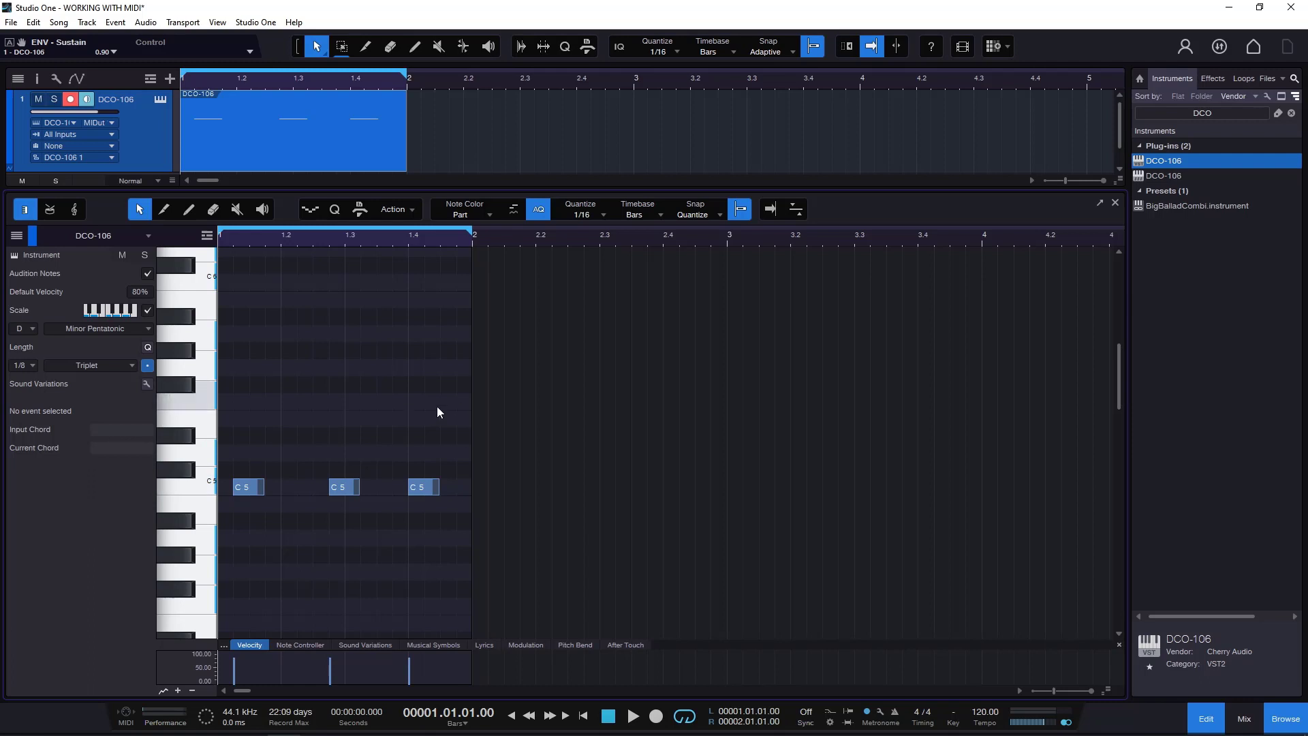
Step: Zoom the editor to the loop range, extend the loop's end to bar 5, and zoom to the new range
{"action": "key", "text": "alt+z"}
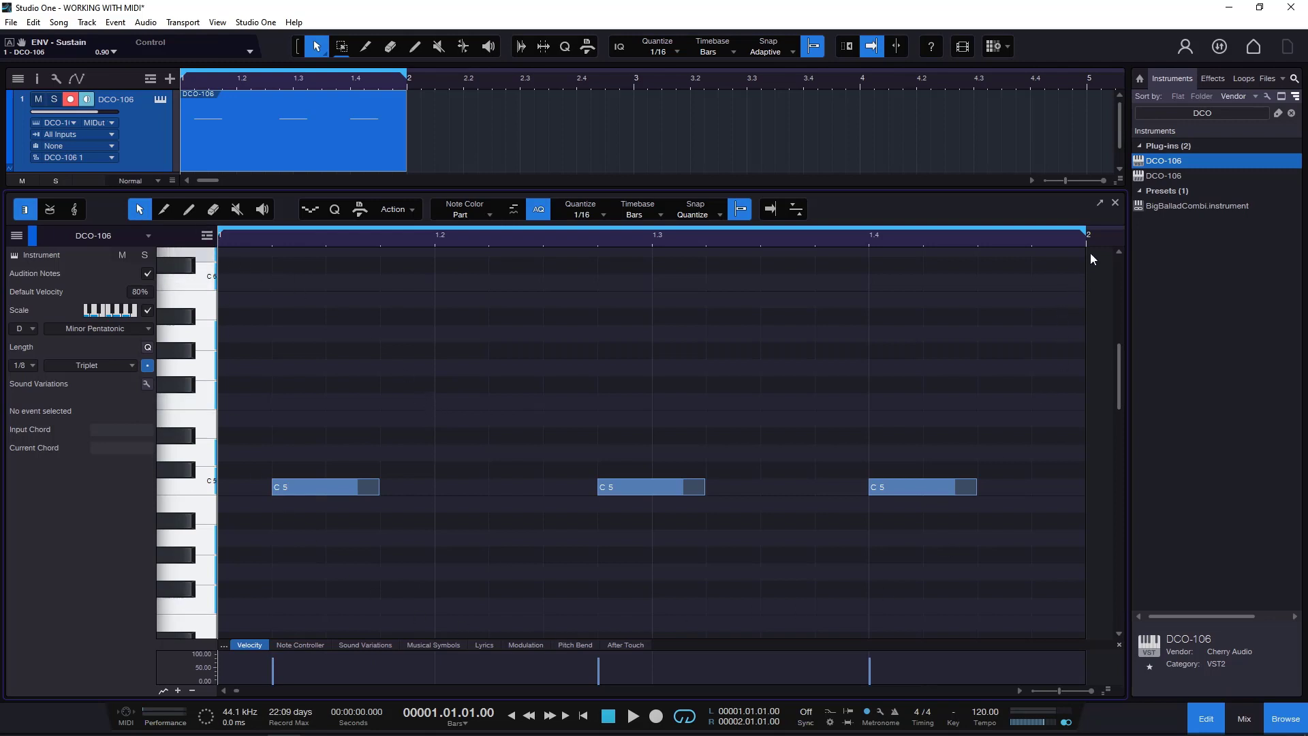
{"action": "mouse_move", "coordinate": [1087, 232]}
{"action": "left_mouse_down"}
{"action": "mouse_move", "coordinate": [796, 240]}
{"action": "mouse_move", "coordinate": [1087, 240]}
{"action": "left_mouse_up"}
{"action": "left_click_drag", "start_coordinate": [407, 73], "coordinate": [1090, 103]}
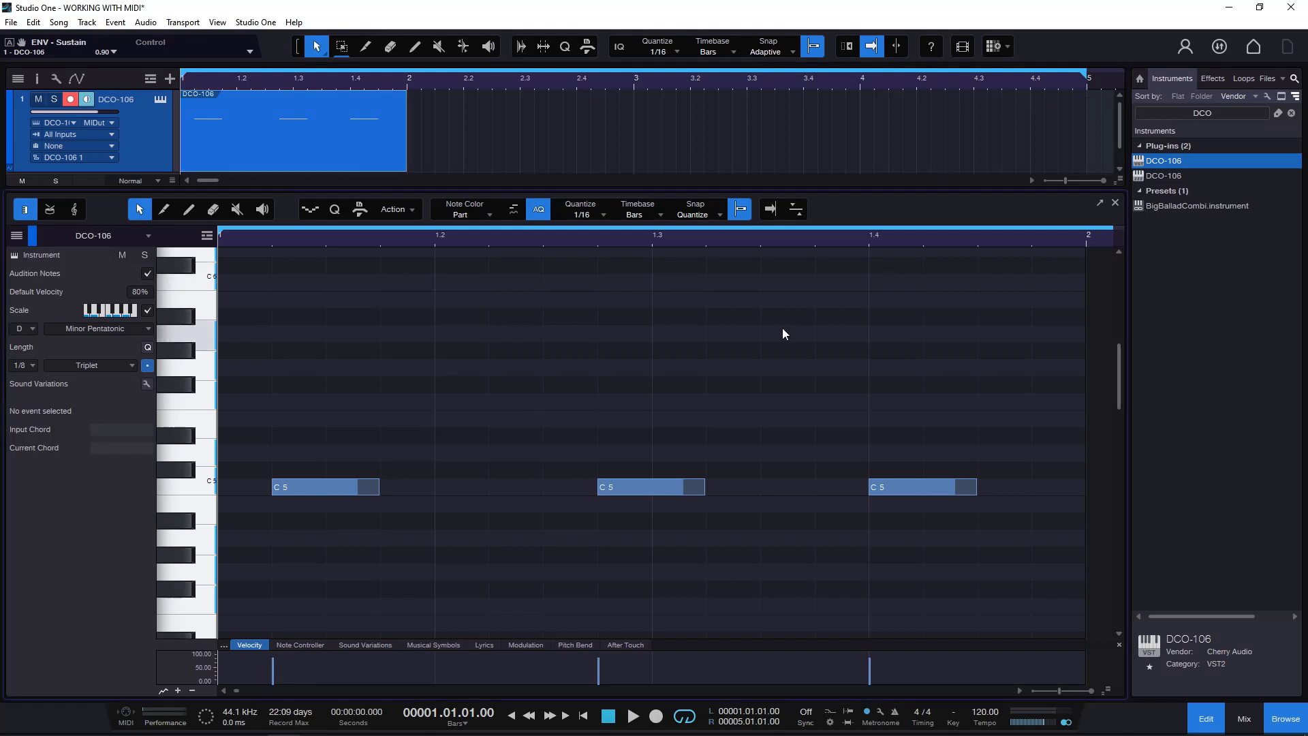
{"action": "key", "text": "shift+l"}
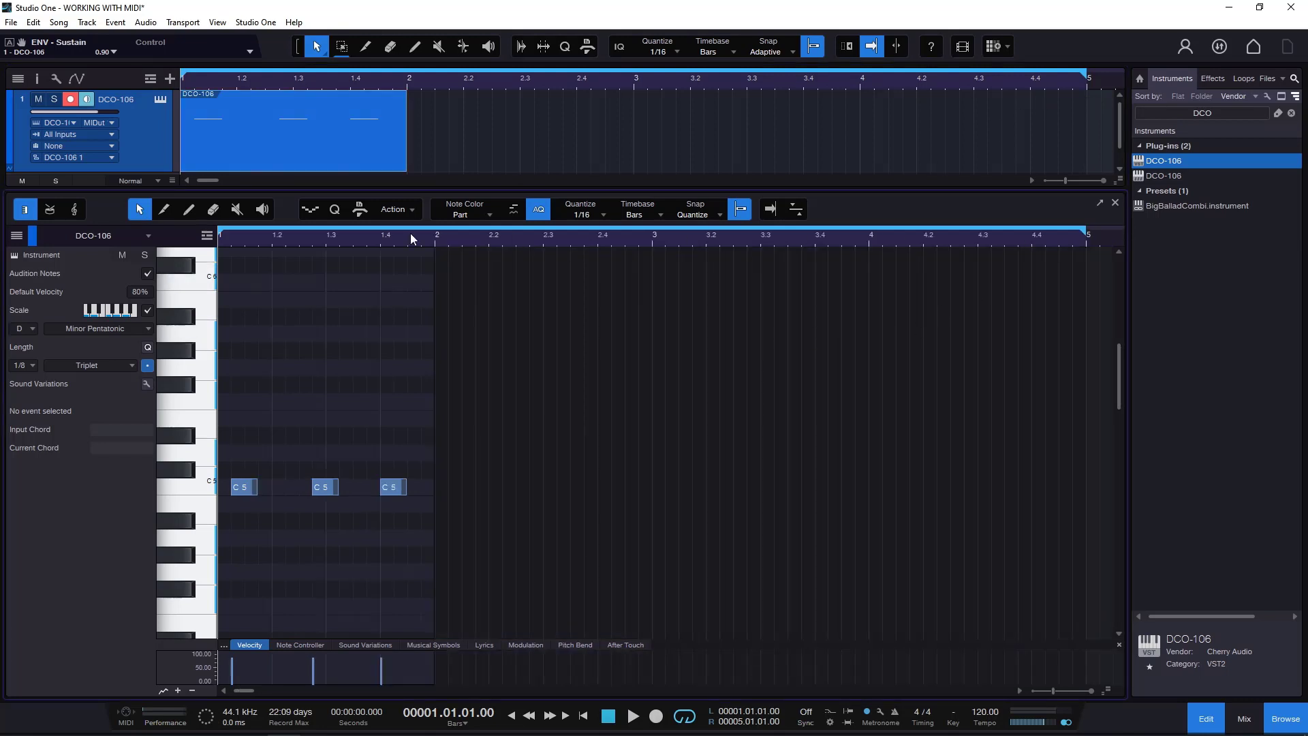
Step: Shorten the loop to end at bar 2 and zoom the editor to the loop range
{"action": "left_click_drag", "start_coordinate": [1084, 233], "coordinate": [435, 254]}
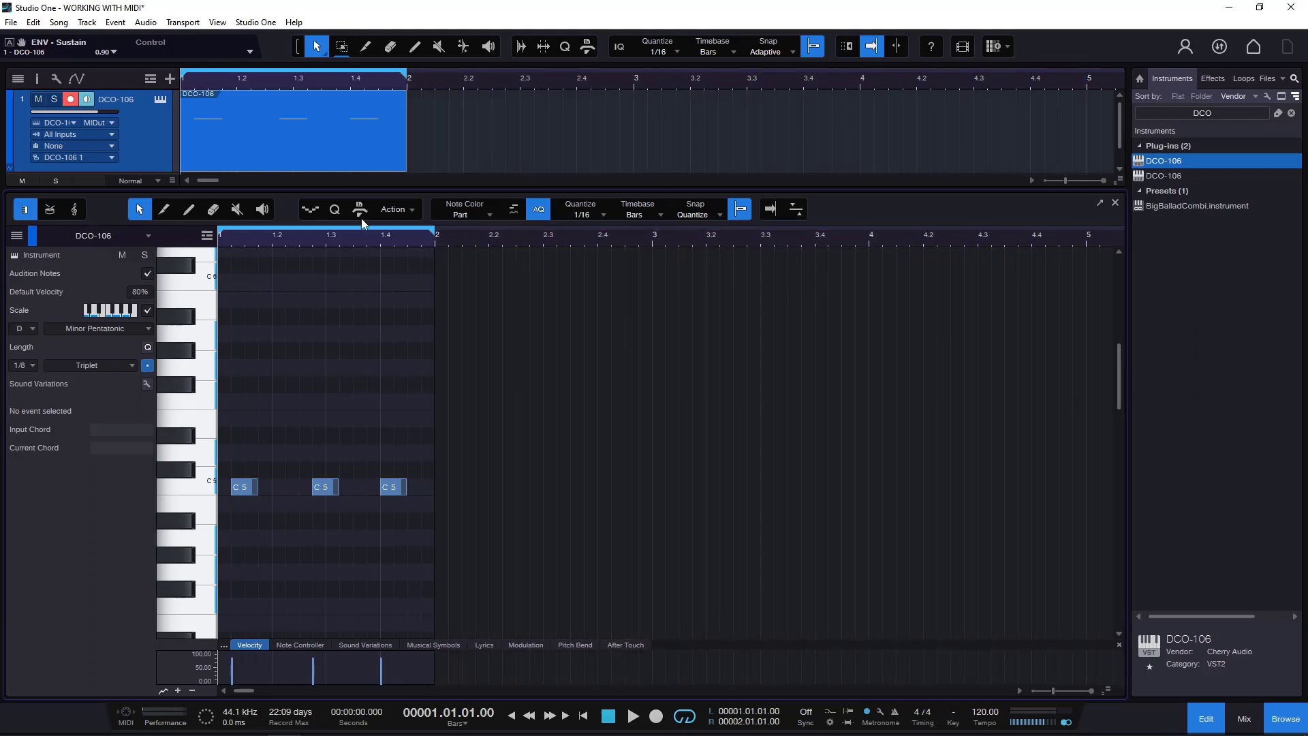
{"action": "key", "text": "shift+l"}
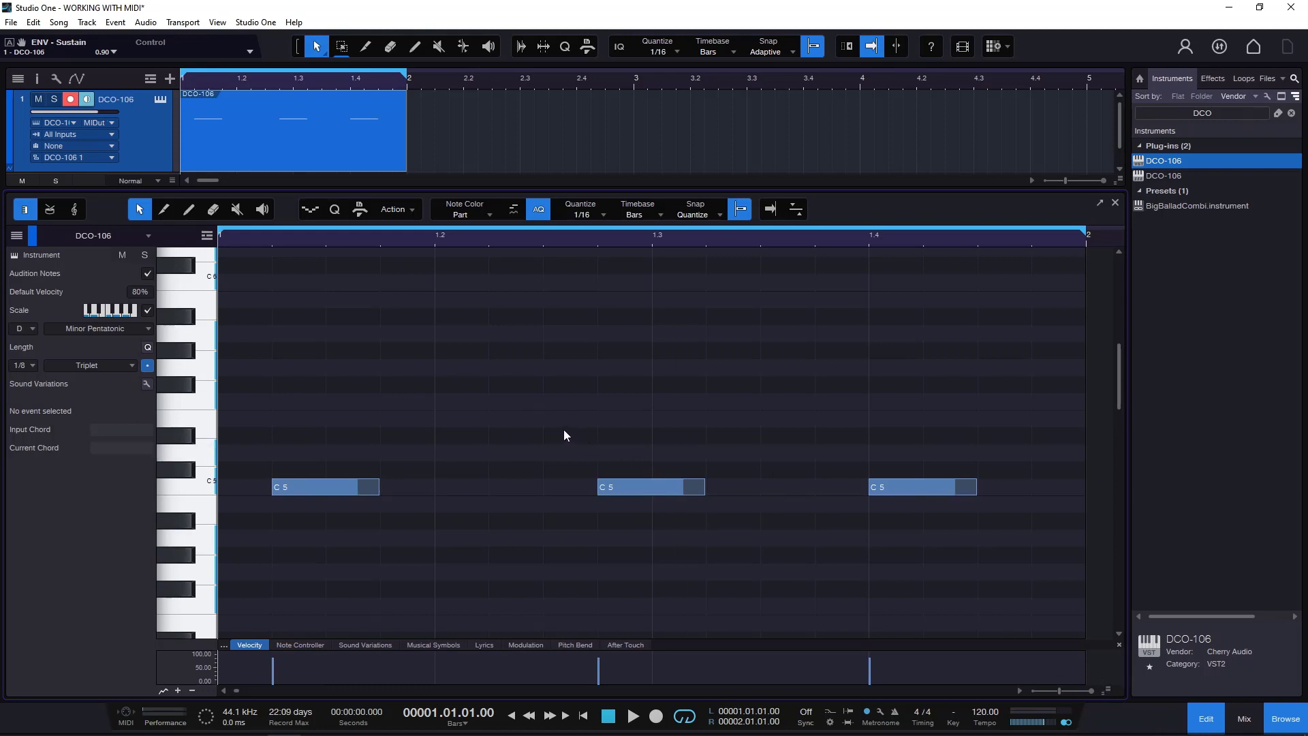
Step: Examine the pitch rows above and below the C5 notes and the timeline past the clip's end
{"action": "scroll", "coordinate": [429, 431], "scroll_direction": "up", "scroll_amount": 5}
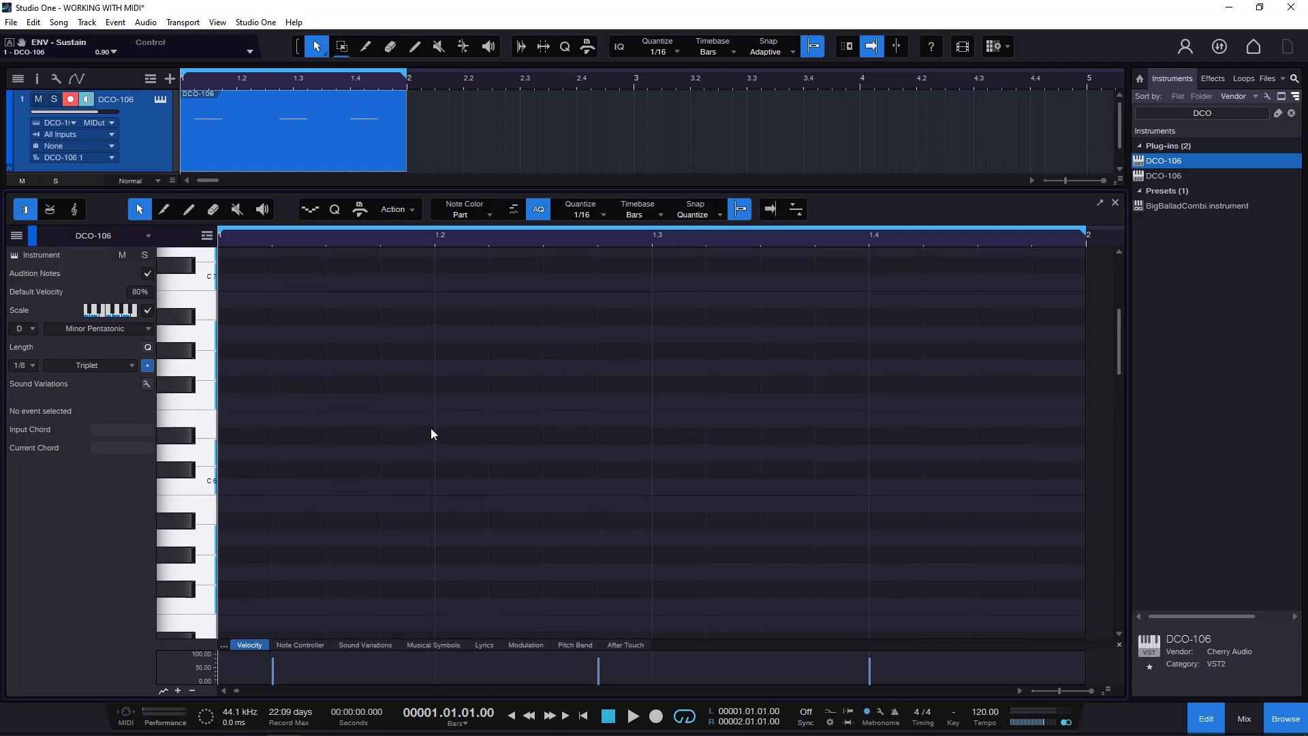
{"action": "scroll", "coordinate": [431, 428], "scroll_direction": "down", "scroll_amount": 12}
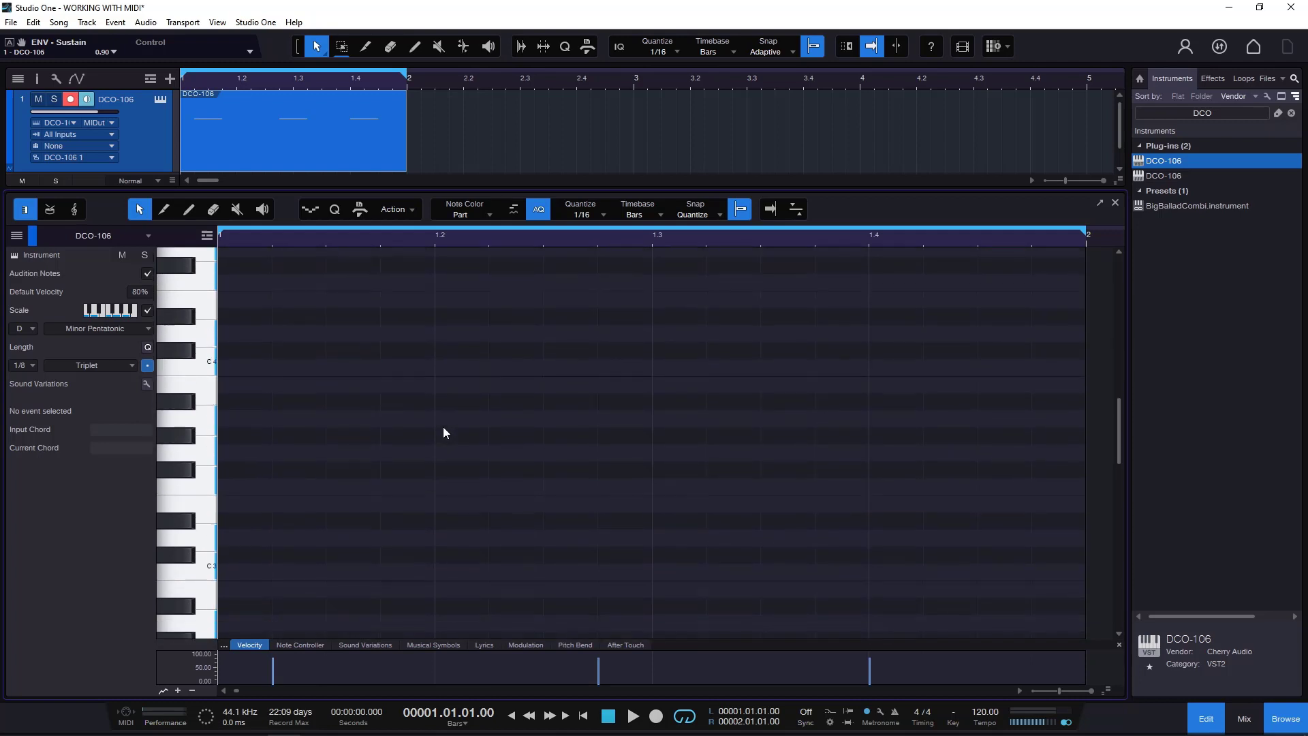
{"action": "scroll", "coordinate": [443, 428], "scroll_direction": "up", "scroll_amount": 7}
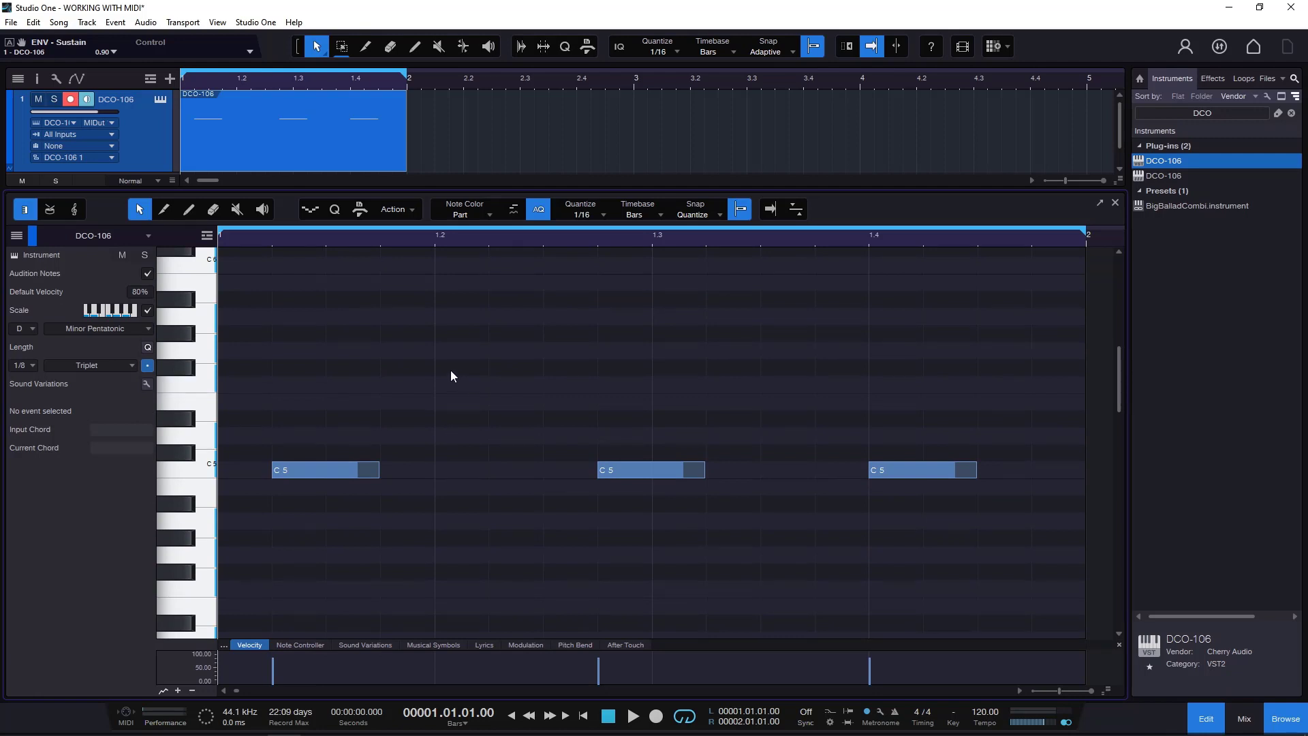
{"action": "scroll", "coordinate": [451, 371], "scroll_direction": "right", "scroll_amount": 10}
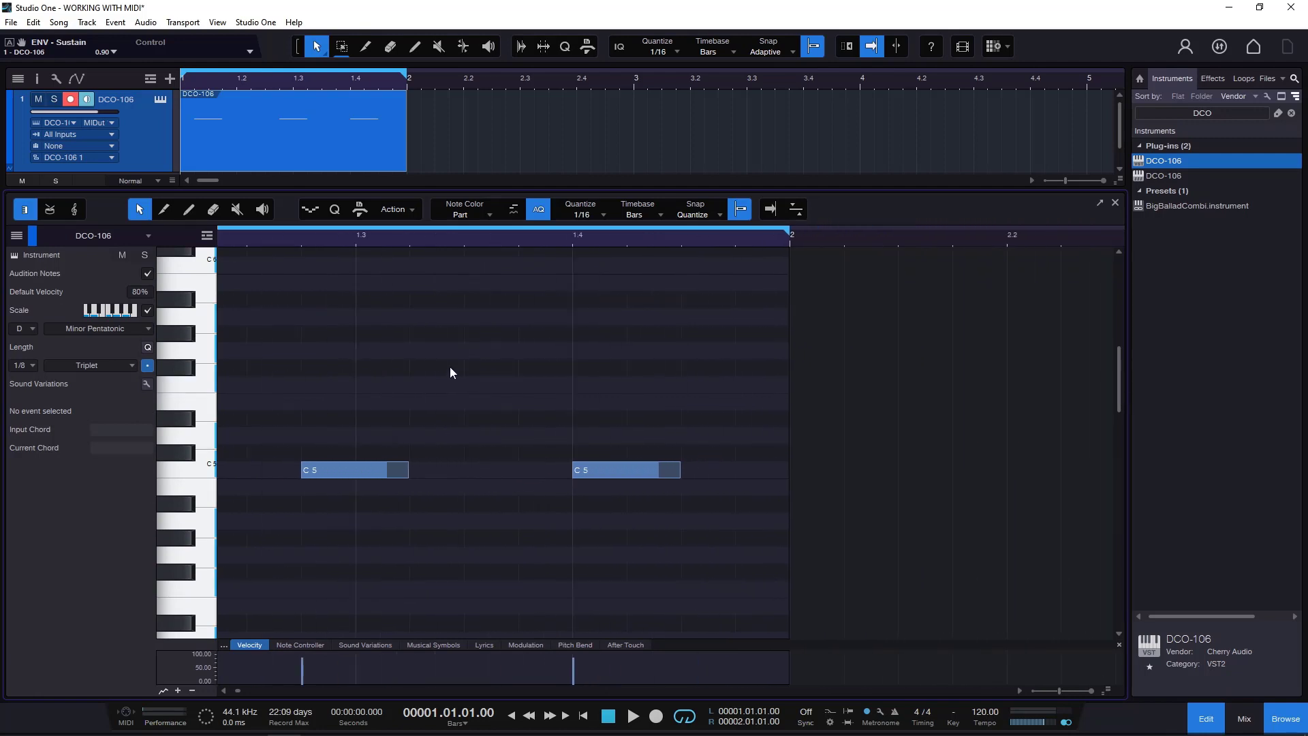
{"action": "key", "text": "z"}
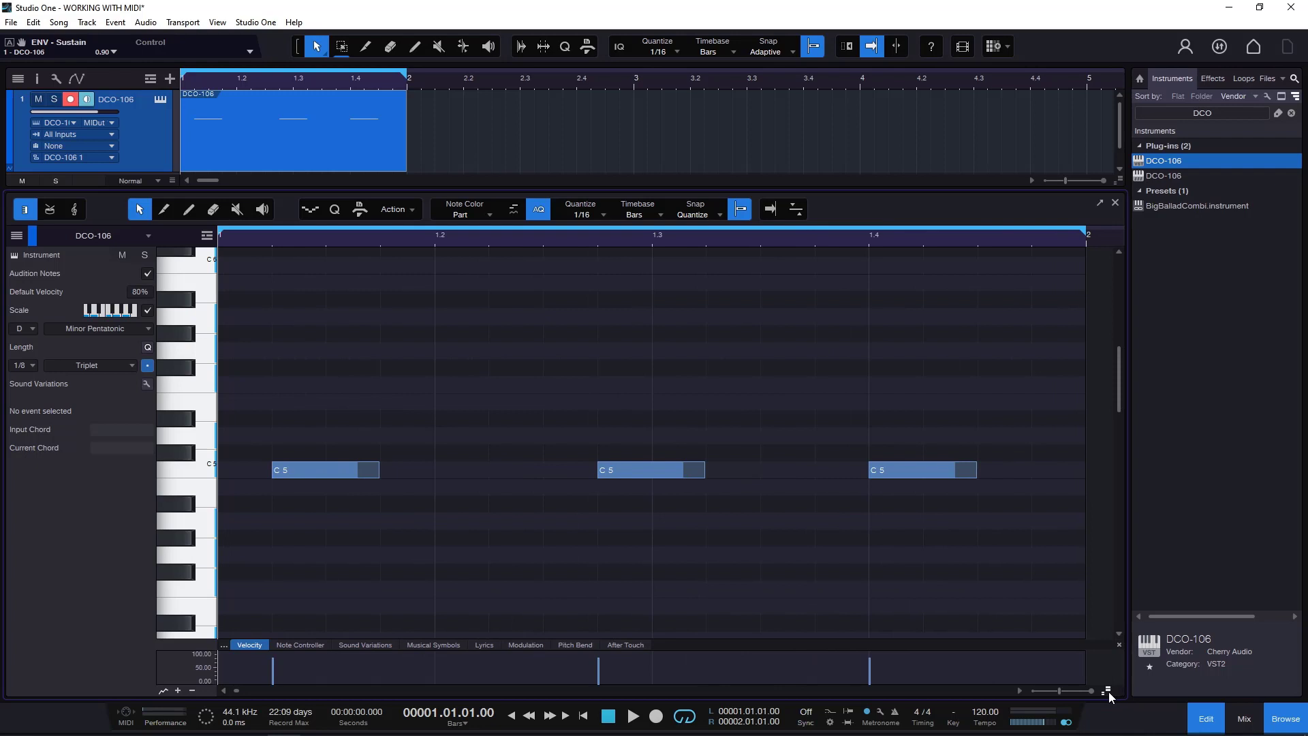
{"action": "mouse_move", "coordinate": [1109, 692]}
{"action": "left_mouse_down"}
{"action": "mouse_move", "coordinate": [1107, 656]}
{"action": "mouse_move", "coordinate": [1108, 686]}
{"action": "left_mouse_up"}
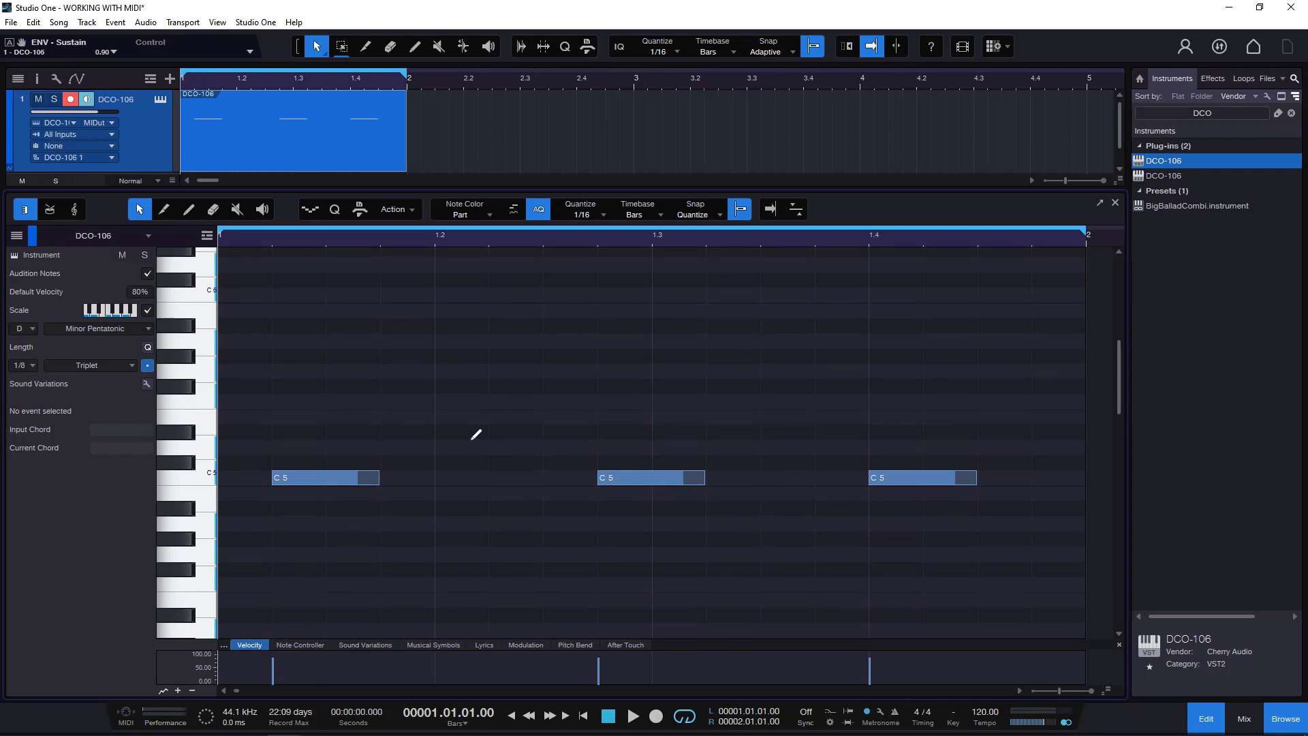
{"action": "scroll", "coordinate": [476, 434], "scroll_direction": "down", "scroll_amount": 3}
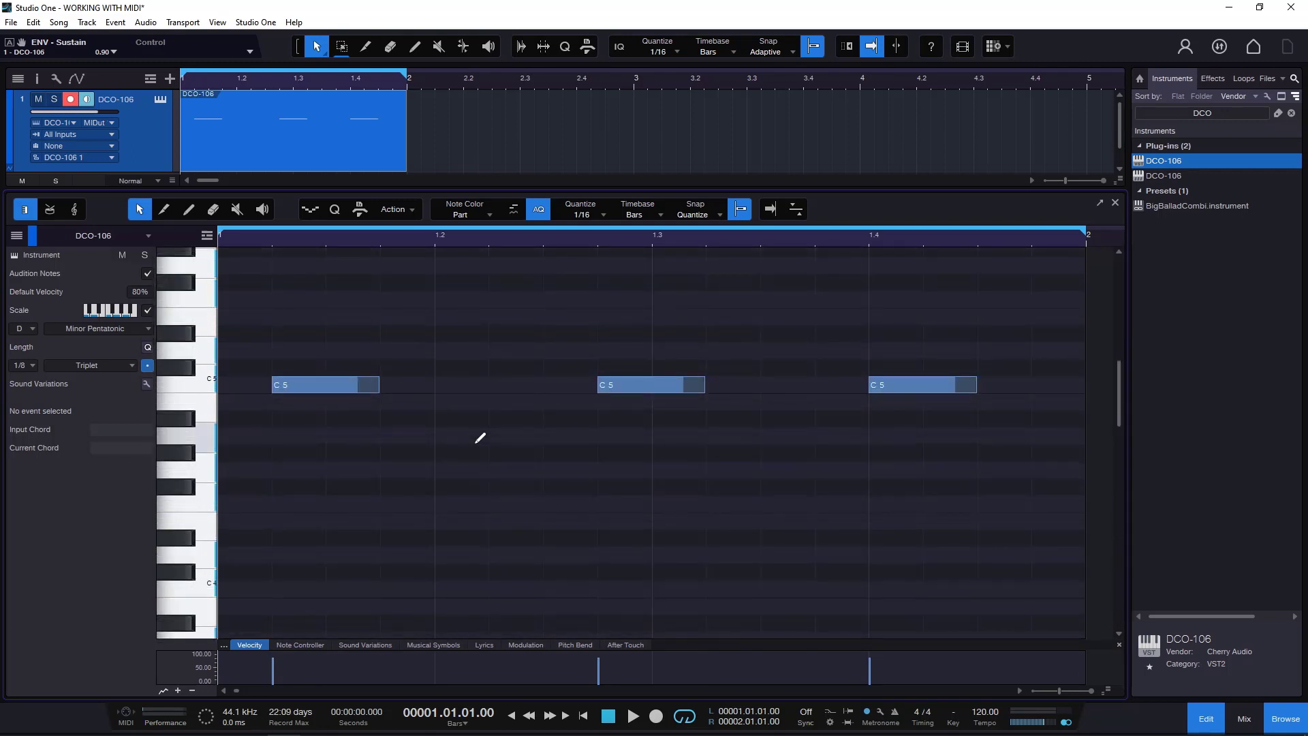
{"action": "scroll", "coordinate": [476, 442], "scroll_direction": "down", "scroll_amount": 5}
{"action": "scroll", "coordinate": [476, 442], "scroll_direction": "up", "scroll_amount": 5}
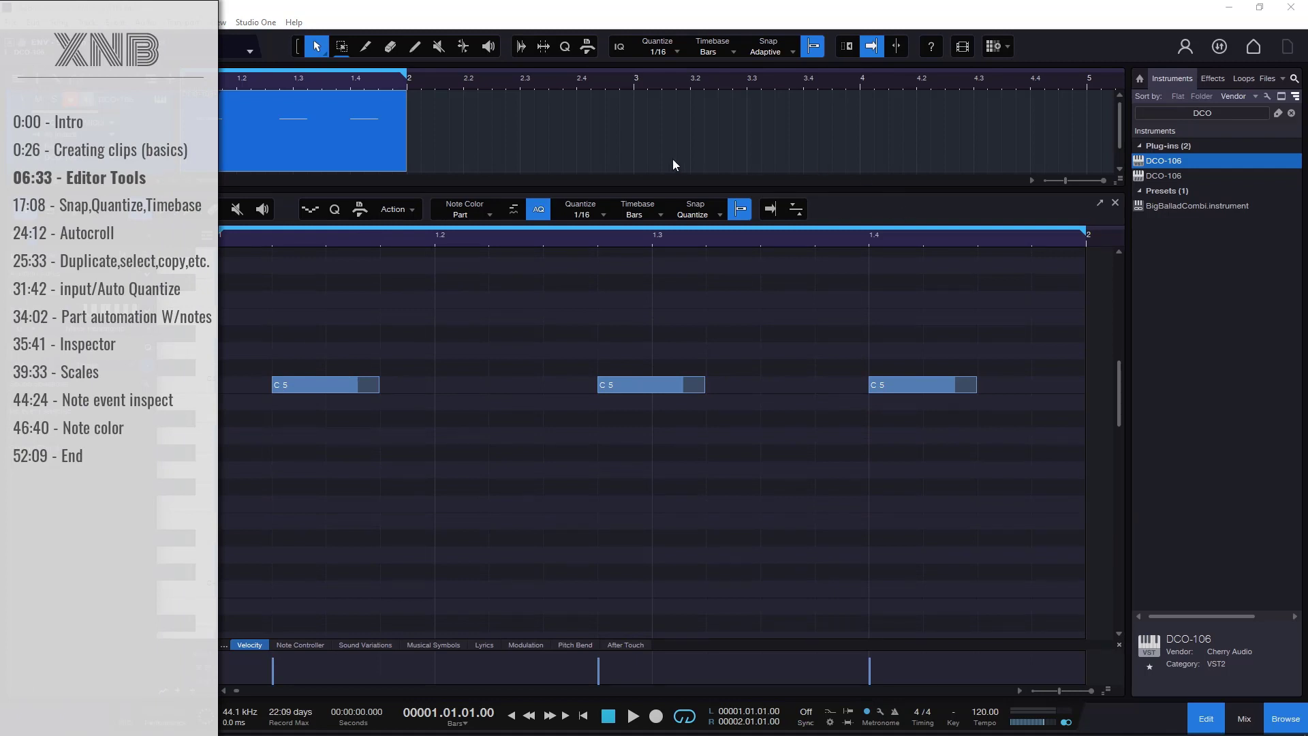
Step: Review the list of note Action commands available in the editor and close it
{"action": "left_click", "coordinate": [411, 211]}
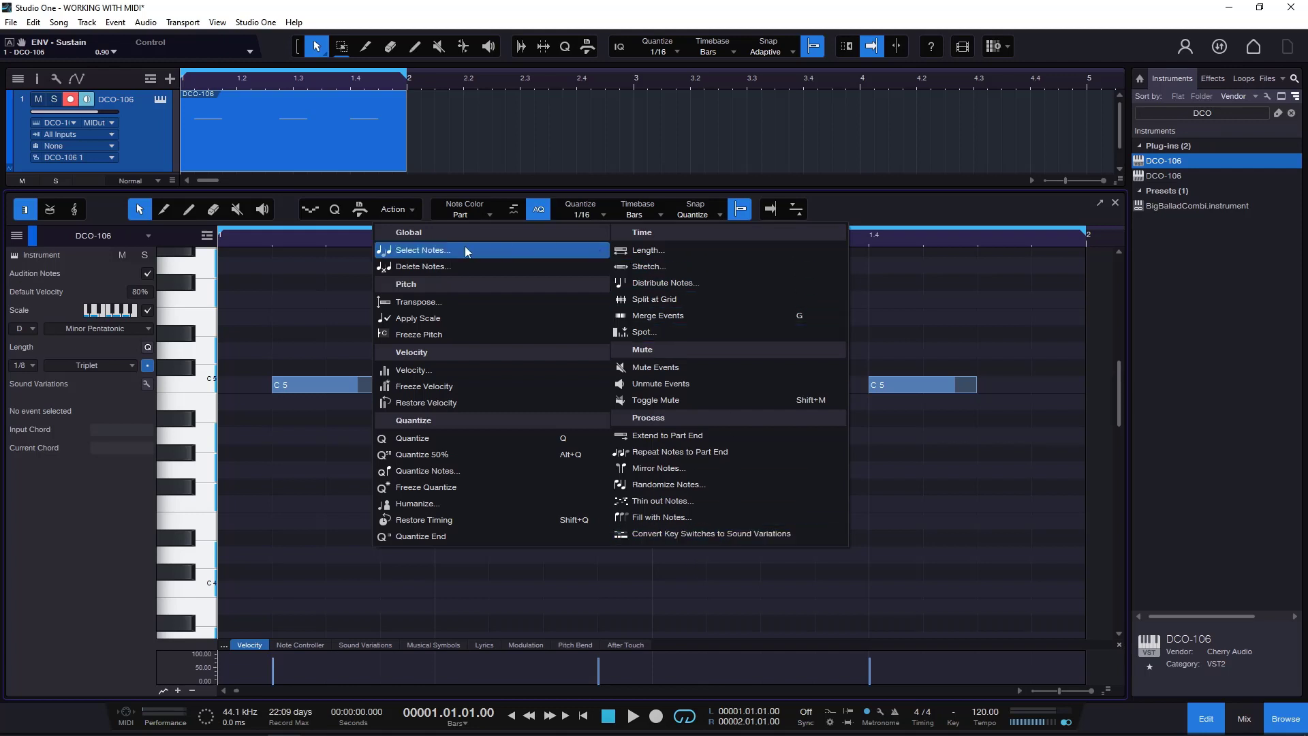
{"action": "left_click", "coordinate": [423, 190]}
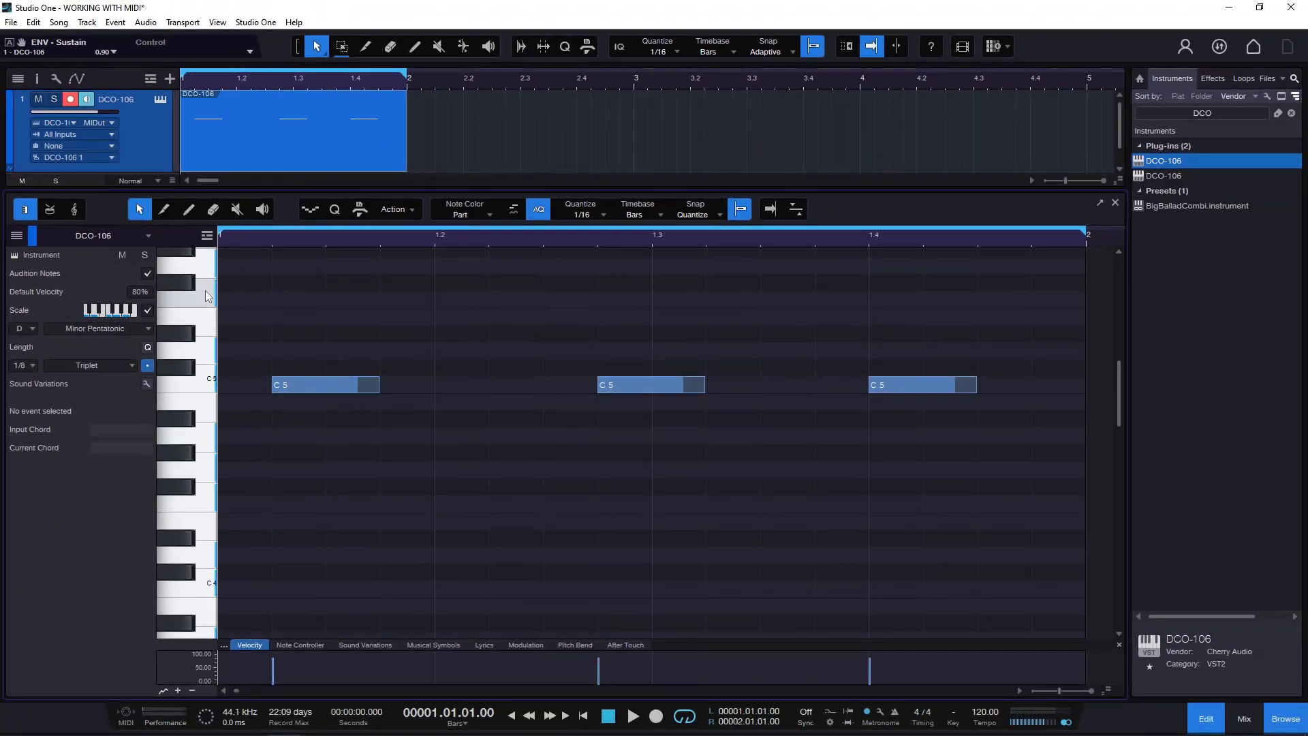
Step: Delete all three C5 notes from the clip and bring the C2 octave into view
{"action": "double_click", "coordinate": [297, 382]}
{"action": "double_click", "coordinate": [599, 386]}
{"action": "double_click", "coordinate": [893, 384]}
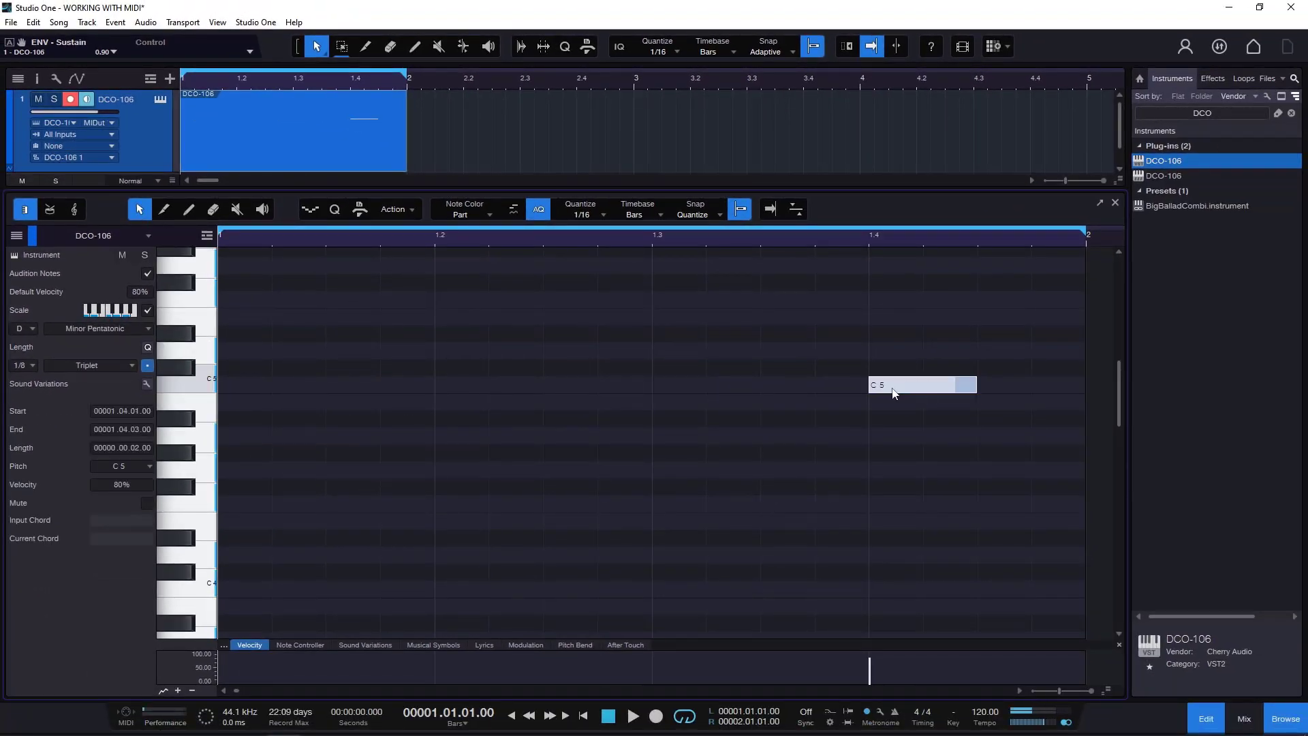
{"action": "scroll", "coordinate": [361, 422], "scroll_direction": "down", "scroll_amount": 10}
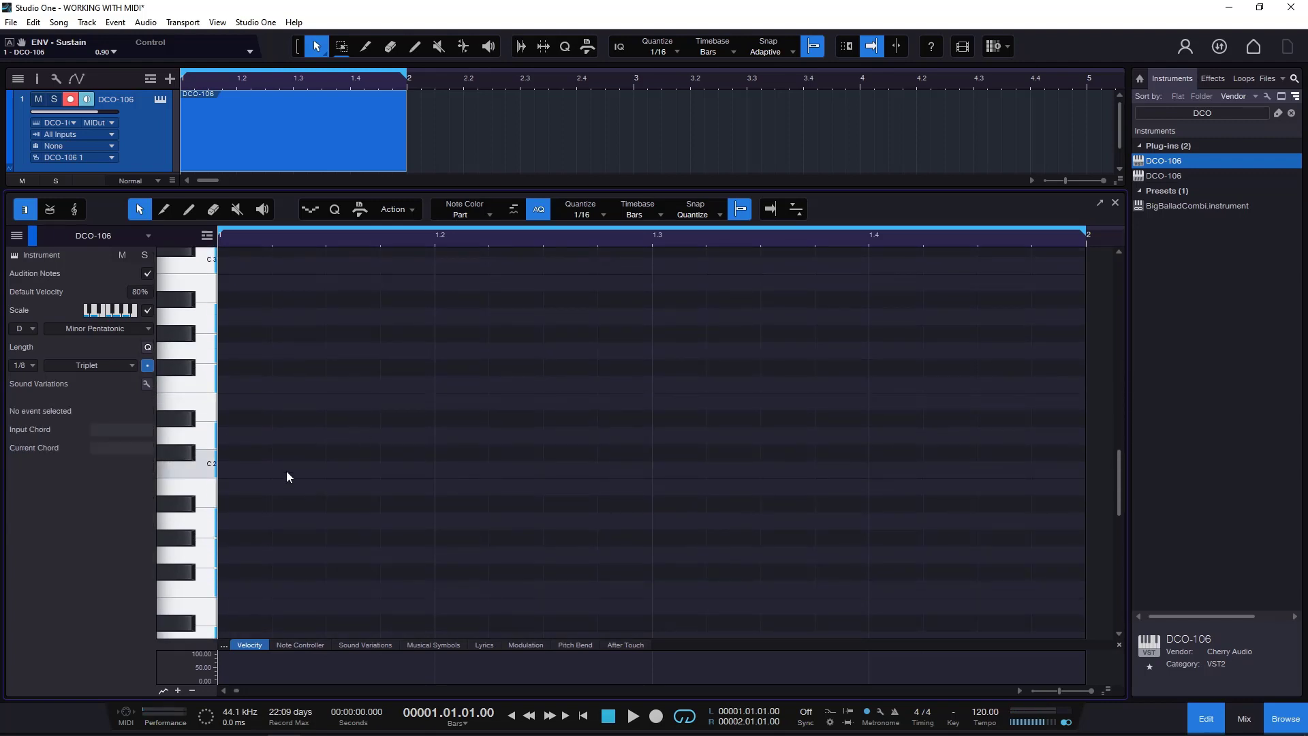
Step: Add four eighth-length C2 notes, the first on the second sixteenth of beat 1 and the others on beats 1.2, 1.3 and 1.4
{"action": "double_click", "coordinate": [286, 470]}
{"action": "double_click", "coordinate": [453, 470]}
{"action": "double_click", "coordinate": [675, 469]}
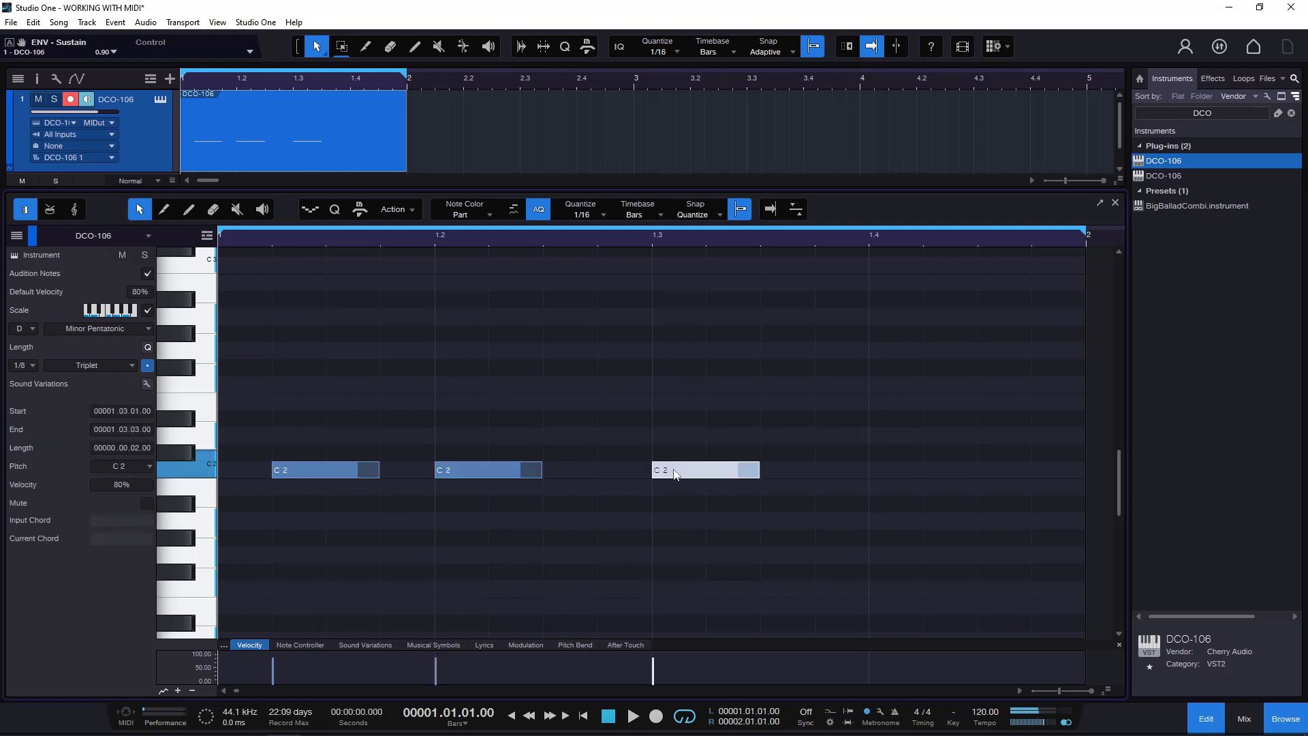
{"action": "double_click", "coordinate": [882, 470]}
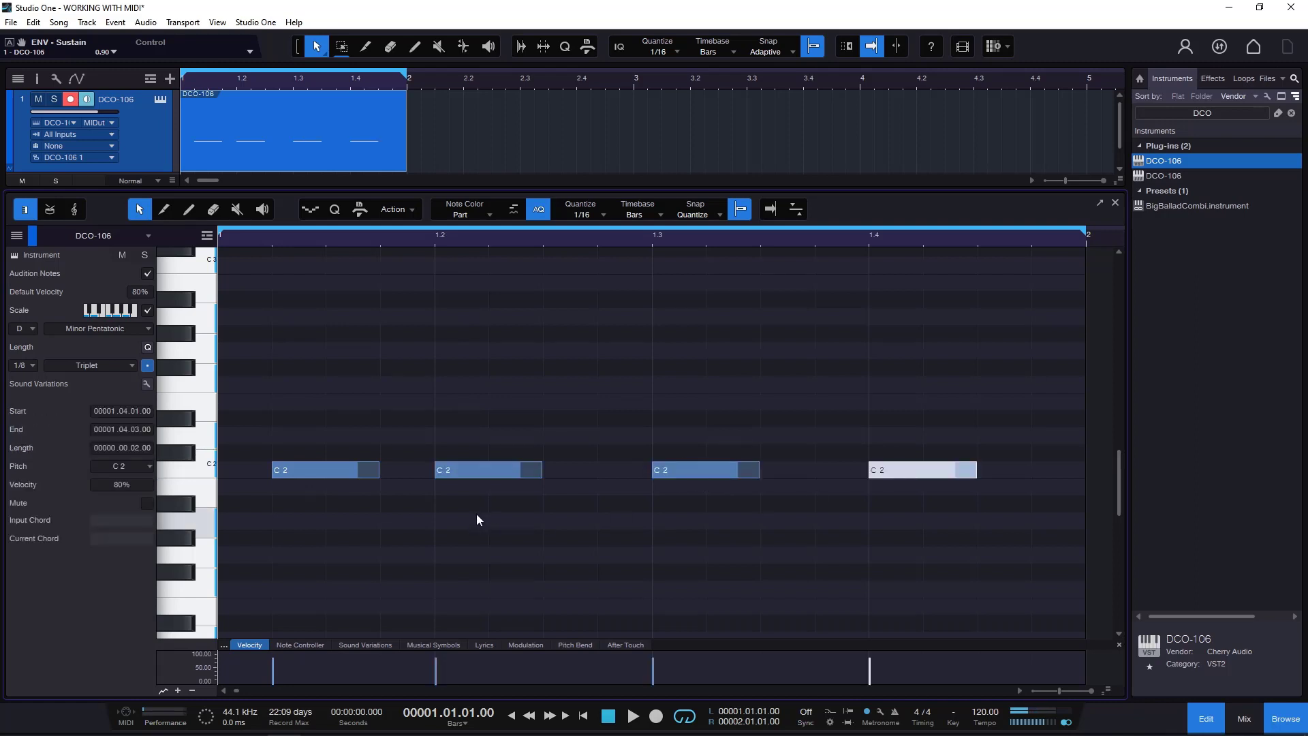
Step: Practise drawing F2 notes of different lengths from the second sixteenth of beat 1, including one reaching beat 1.3, and remove each one
{"action": "left_click", "coordinate": [342, 402]}
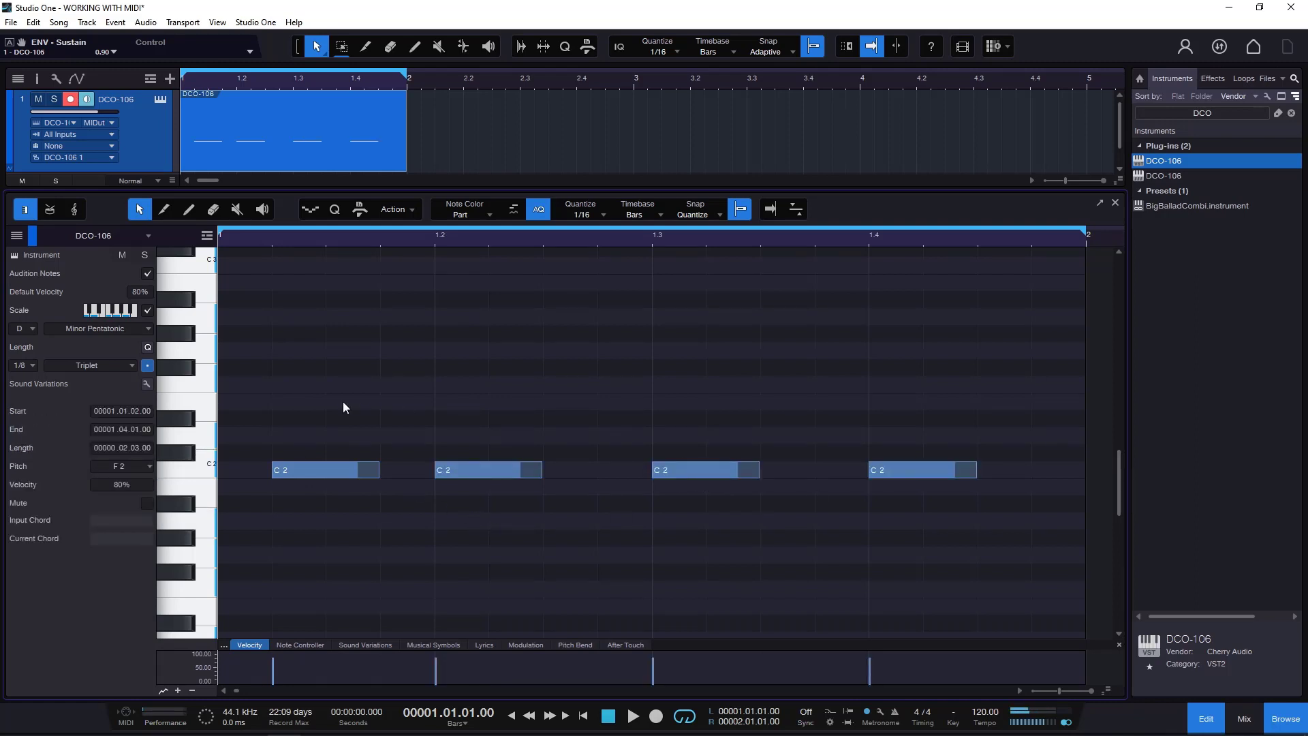
{"action": "left_click", "coordinate": [289, 385]}
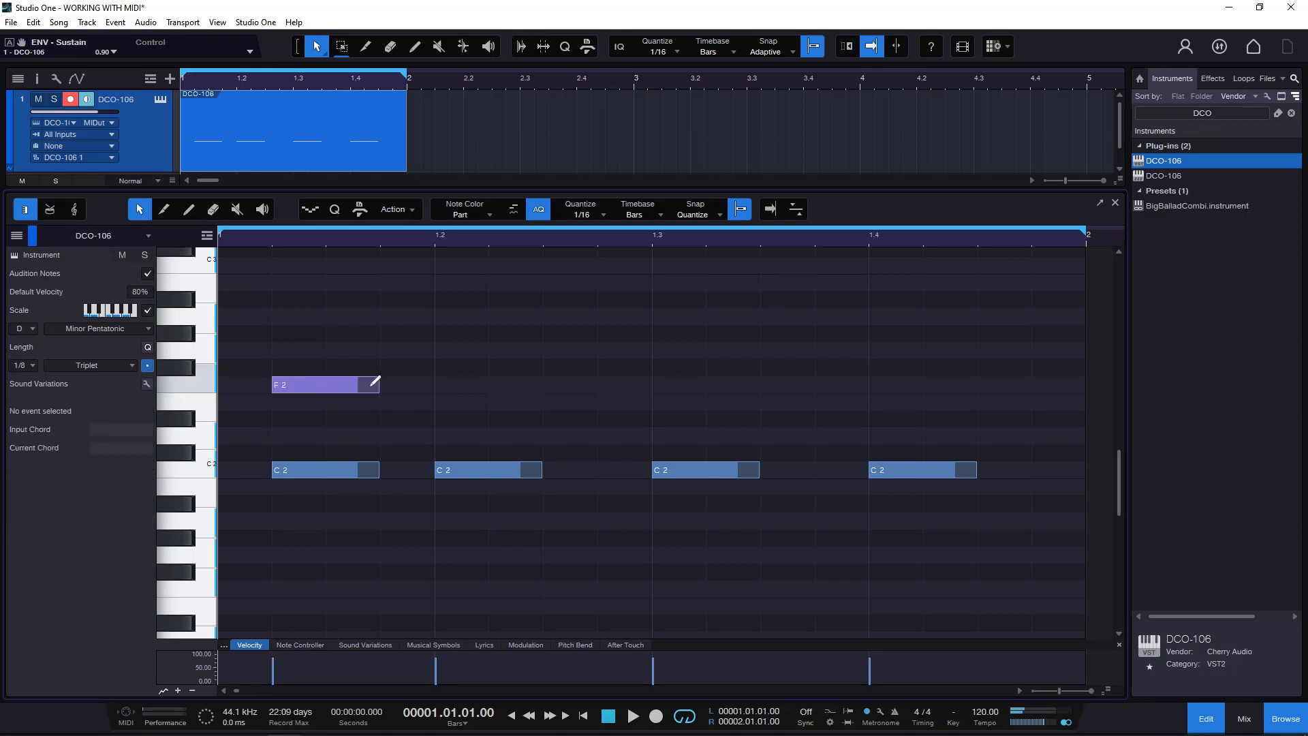
{"action": "left_click_drag", "start_coordinate": [411, 379], "coordinate": [652, 380]}
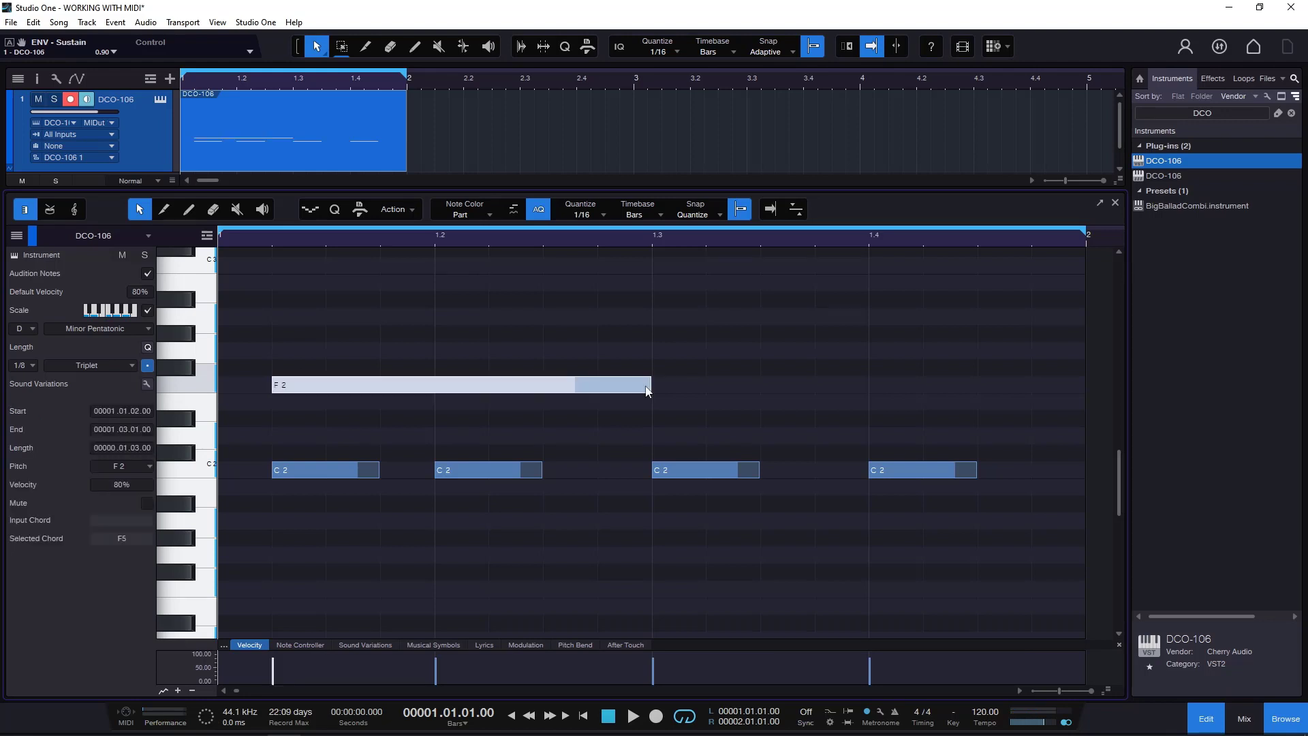
{"action": "double_click", "coordinate": [288, 382]}
{"action": "double_click", "coordinate": [289, 382]}
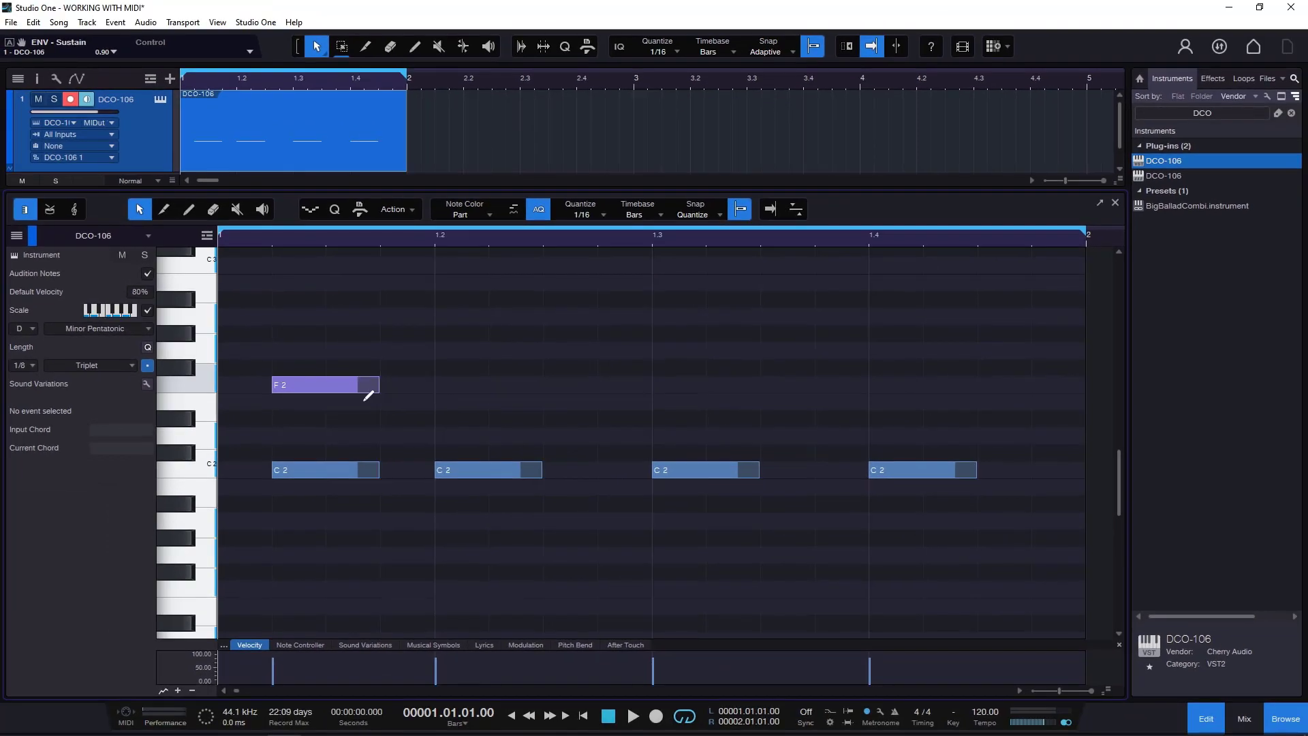
{"action": "mouse_move", "coordinate": [368, 395]}
{"action": "left_mouse_down"}
{"action": "mouse_move", "coordinate": [447, 395]}
{"action": "mouse_move", "coordinate": [353, 412]}
{"action": "left_mouse_up"}
{"action": "double_click", "coordinate": [326, 387]}
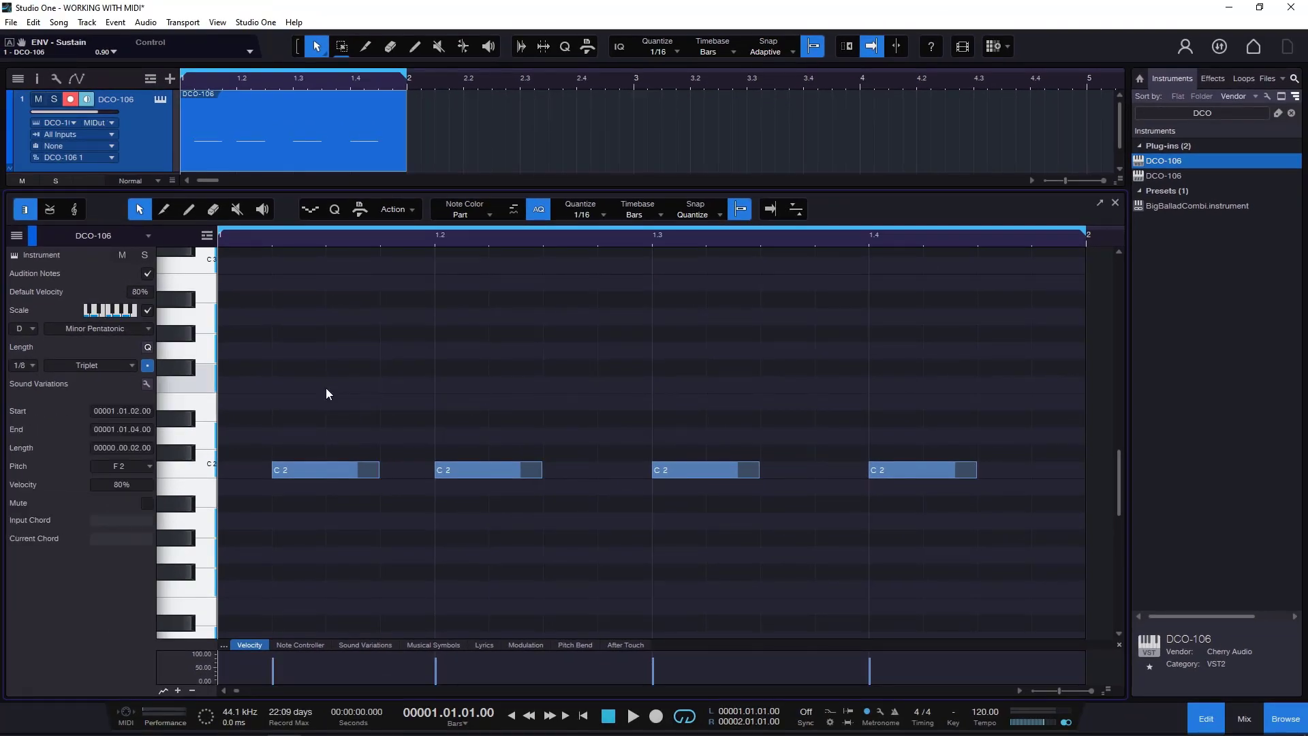
Step: Select all four C2 notes and delete them
{"action": "left_click_drag", "start_coordinate": [272, 427], "coordinate": [978, 543]}
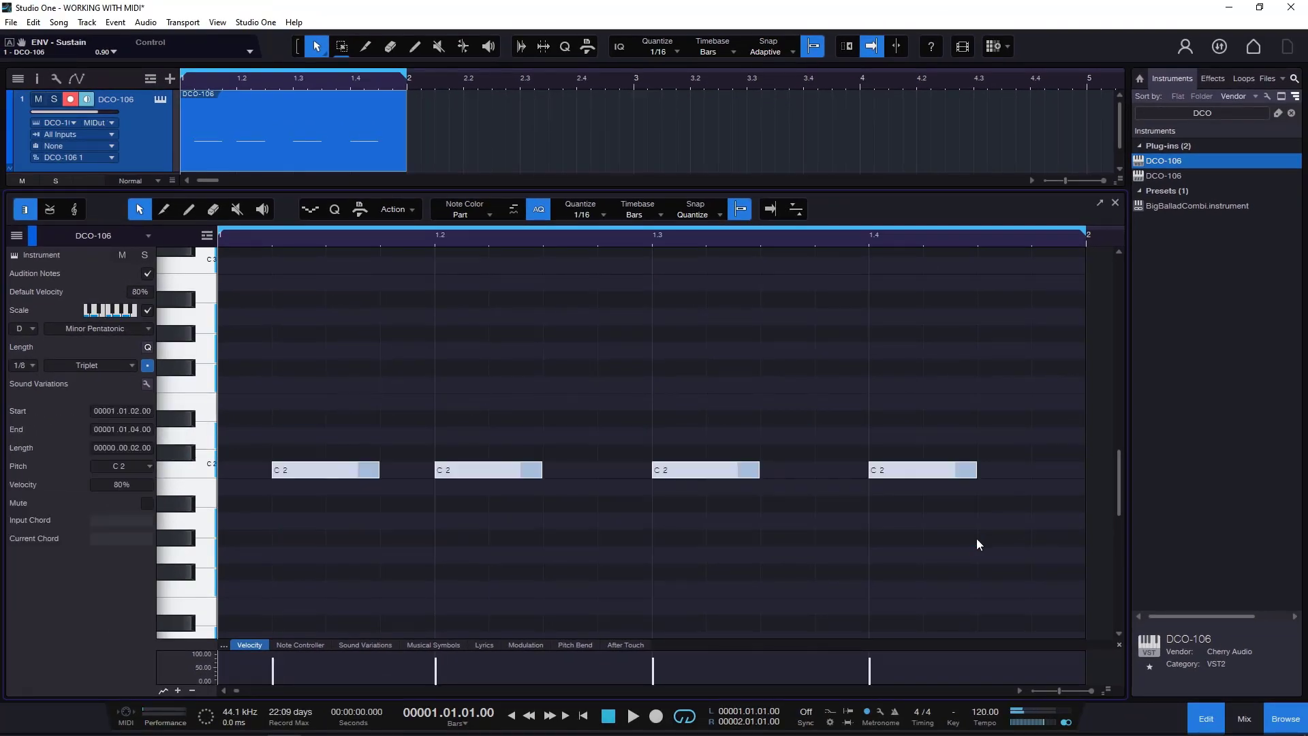
{"action": "key", "text": "Delete"}
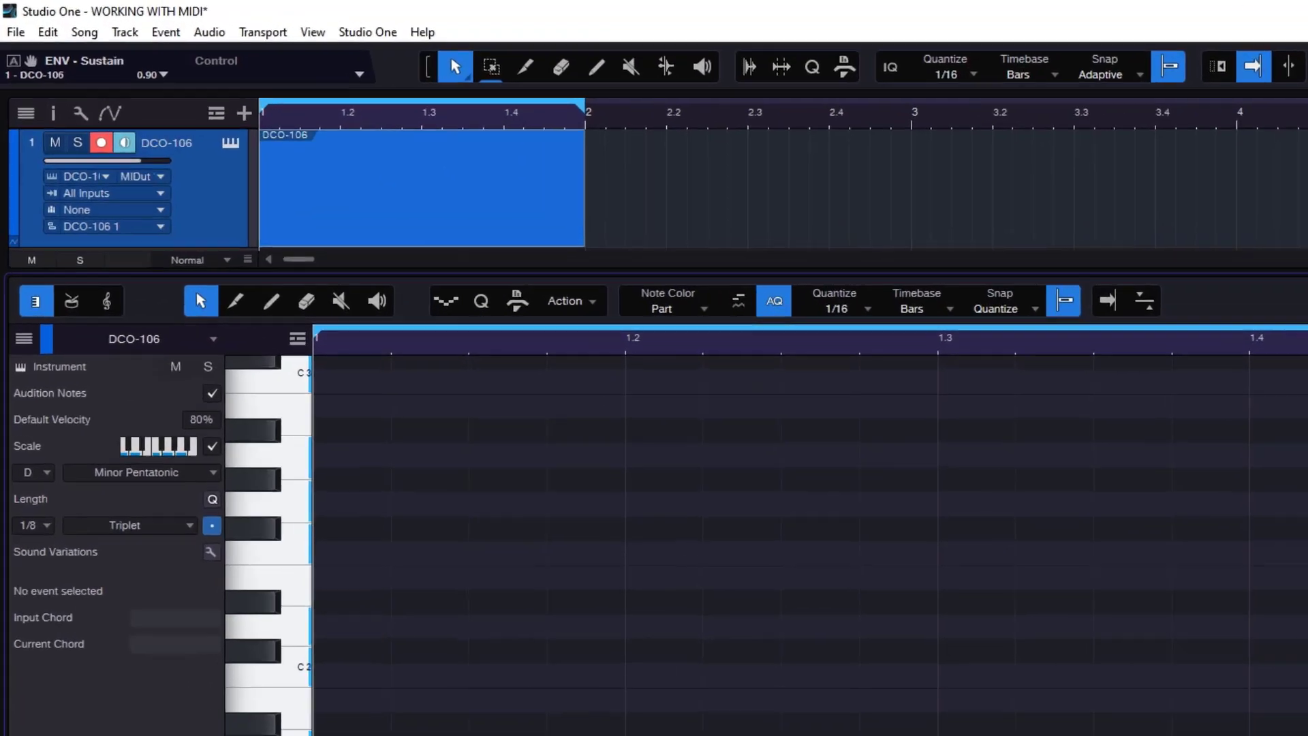
Step: Draw a C2 note on each of the four beats of bar 1 with the Paint tool
{"action": "left_click", "coordinate": [335, 379]}
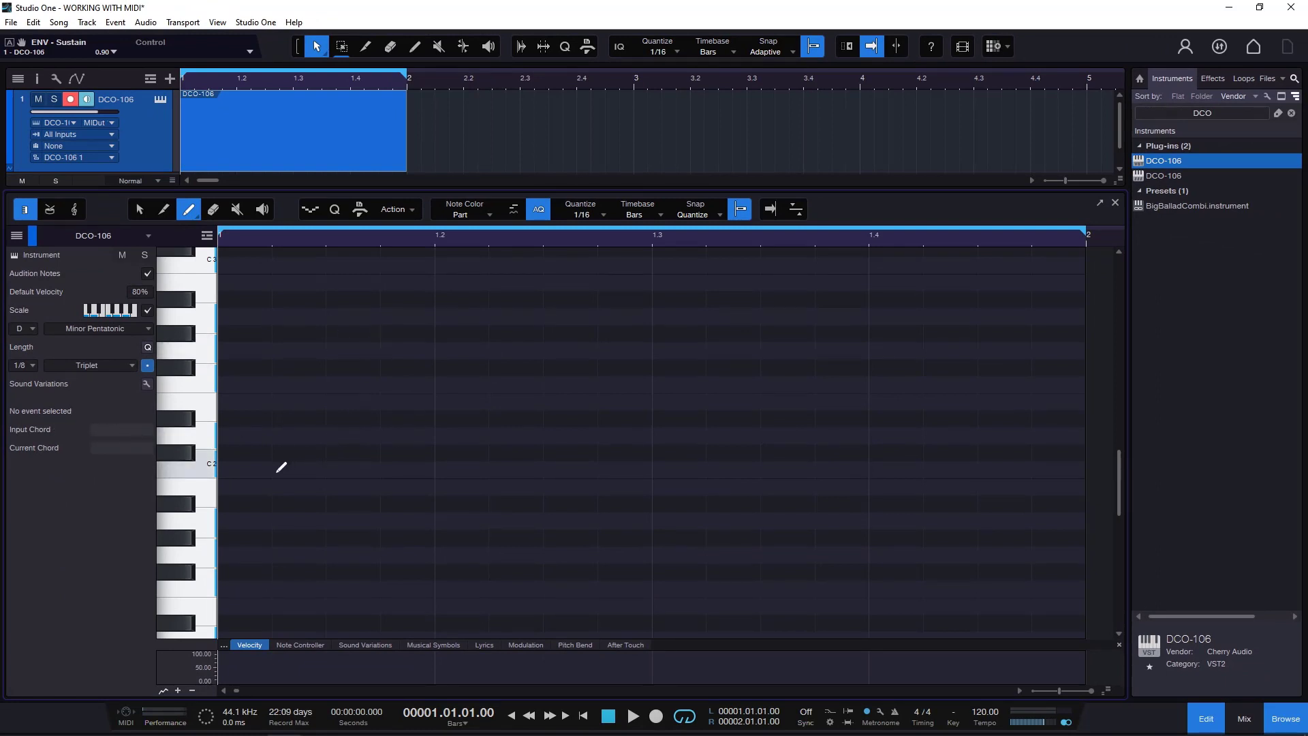
{"action": "left_click", "coordinate": [245, 469]}
{"action": "left_click", "coordinate": [454, 469]}
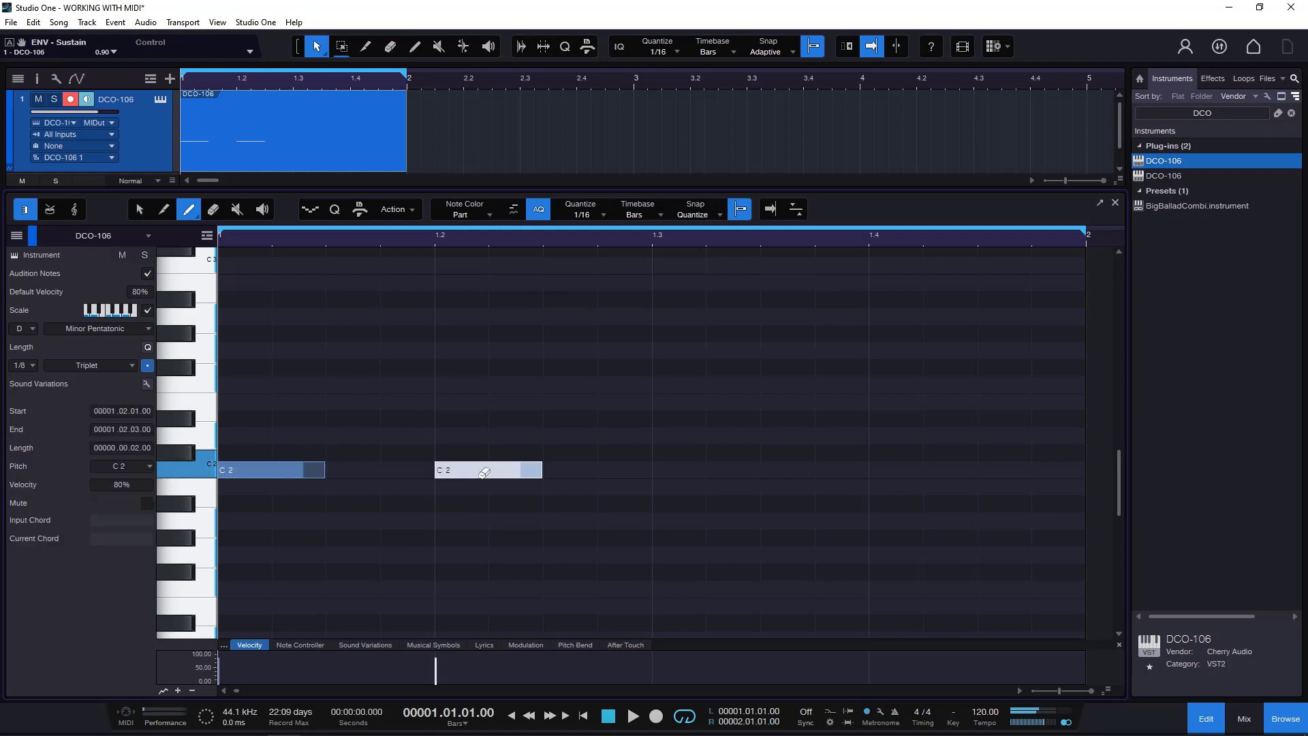
{"action": "left_click", "coordinate": [679, 469]}
{"action": "left_click", "coordinate": [889, 469]}
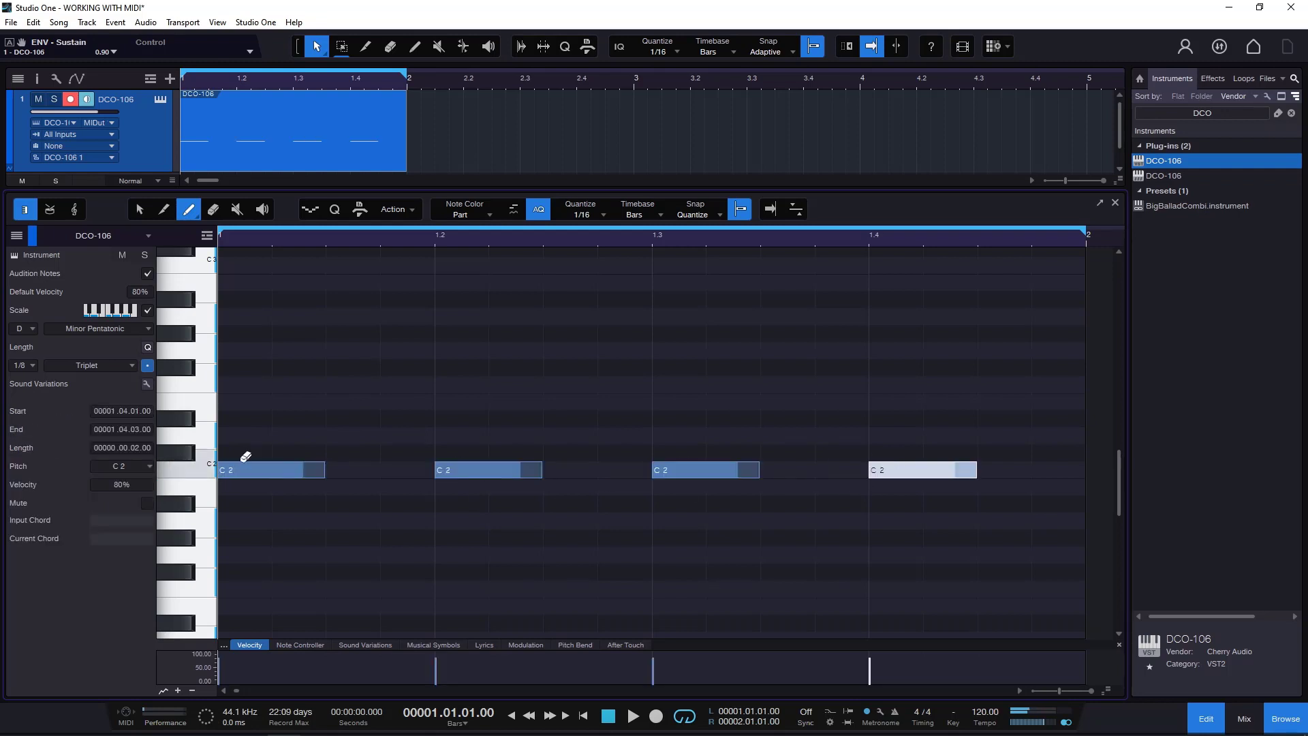
Step: Erase the four C2 notes one by one while staying in the Paint tool
{"action": "left_click", "coordinate": [263, 468]}
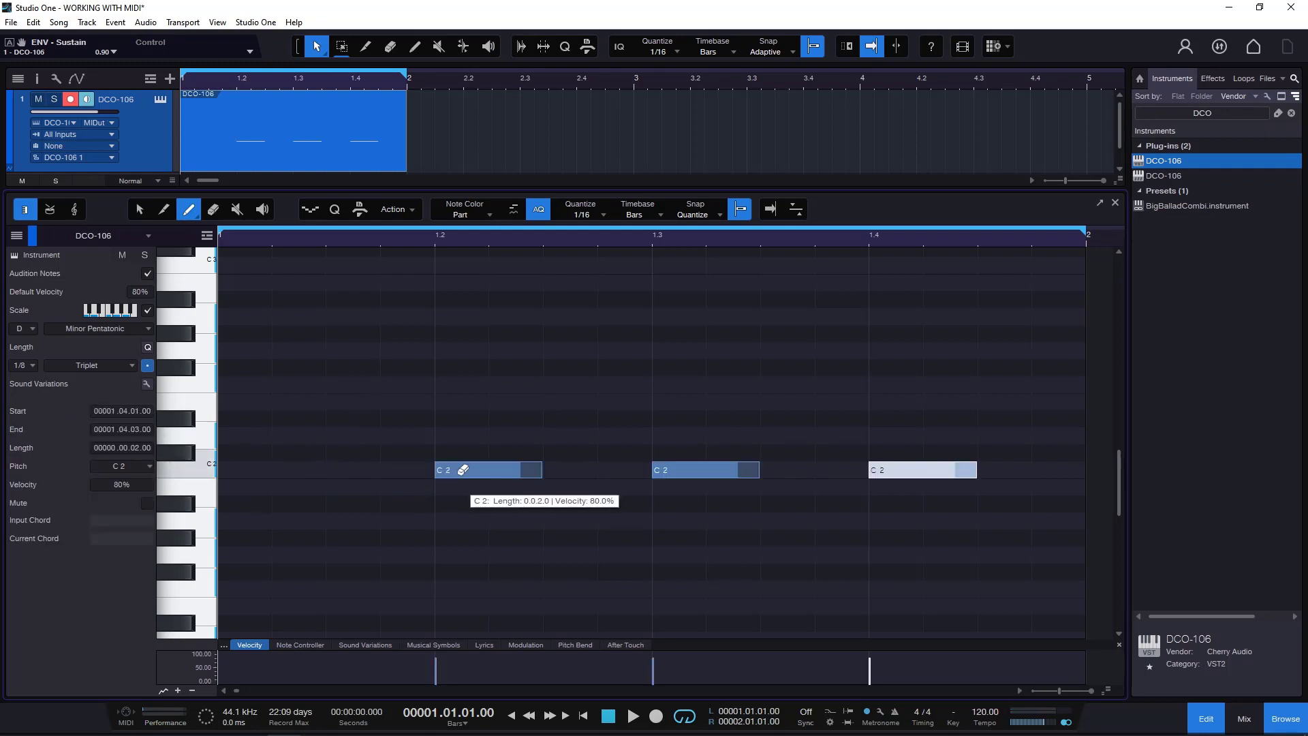
{"action": "left_click", "coordinate": [453, 469]}
{"action": "left_click", "coordinate": [661, 469]}
{"action": "left_click", "coordinate": [892, 469]}
Step: Paint C2 notes on all four beats of the empty bar again
{"action": "left_click", "coordinate": [272, 469]}
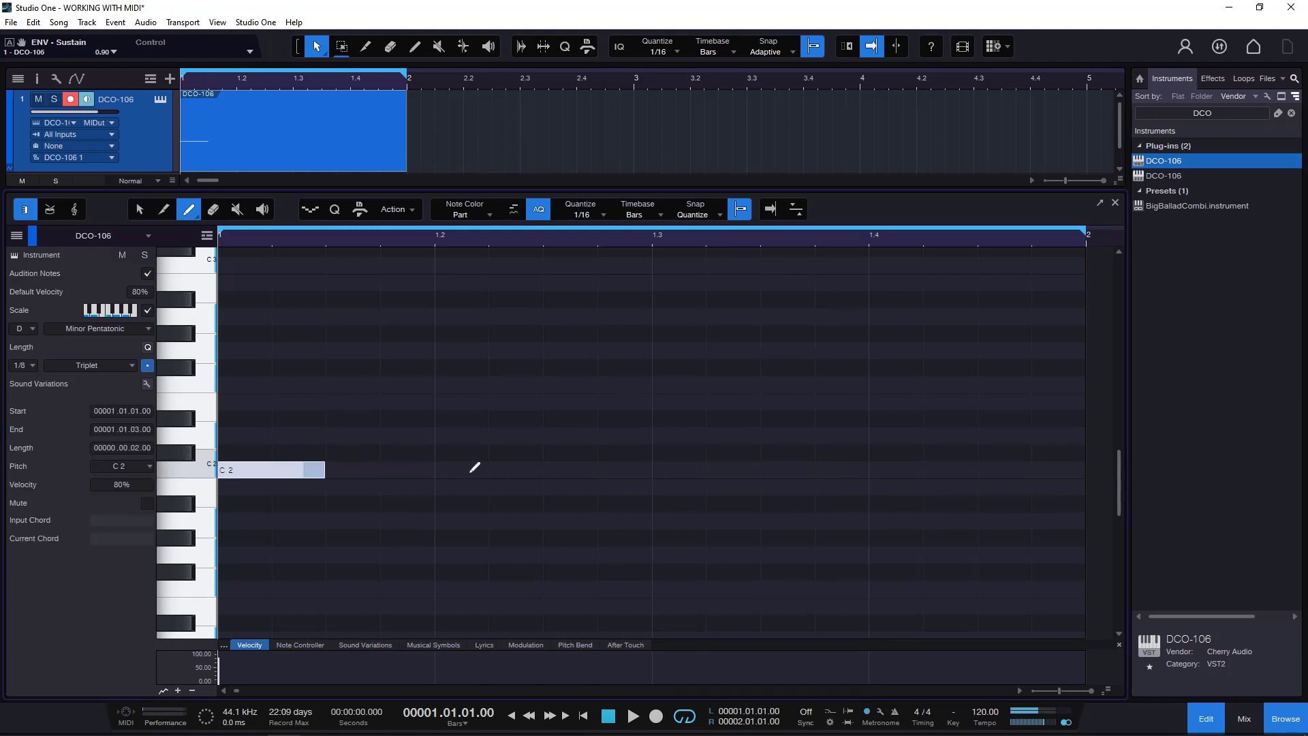
{"action": "left_click", "coordinate": [473, 469]}
{"action": "left_click", "coordinate": [671, 470]}
{"action": "left_click", "coordinate": [882, 470]}
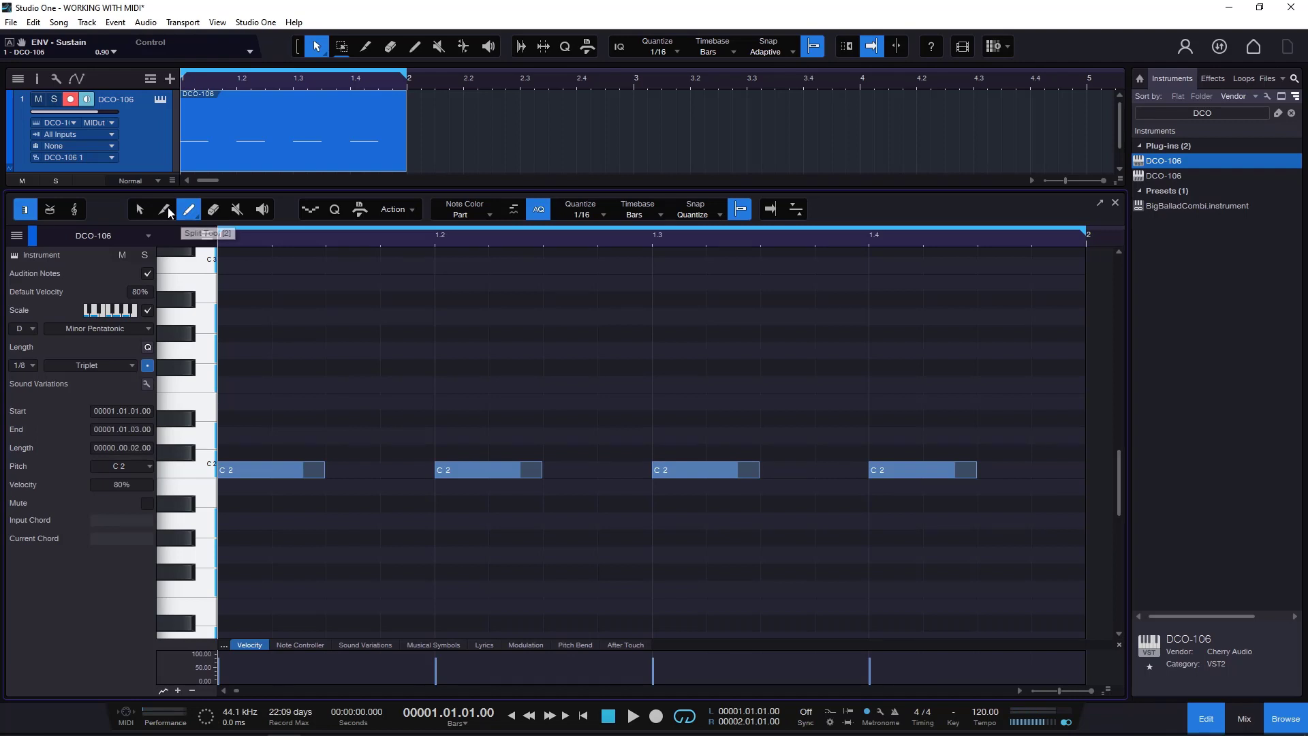
Step: Erase the repainted C2 notes from all four beats
{"action": "left_click", "coordinate": [296, 469]}
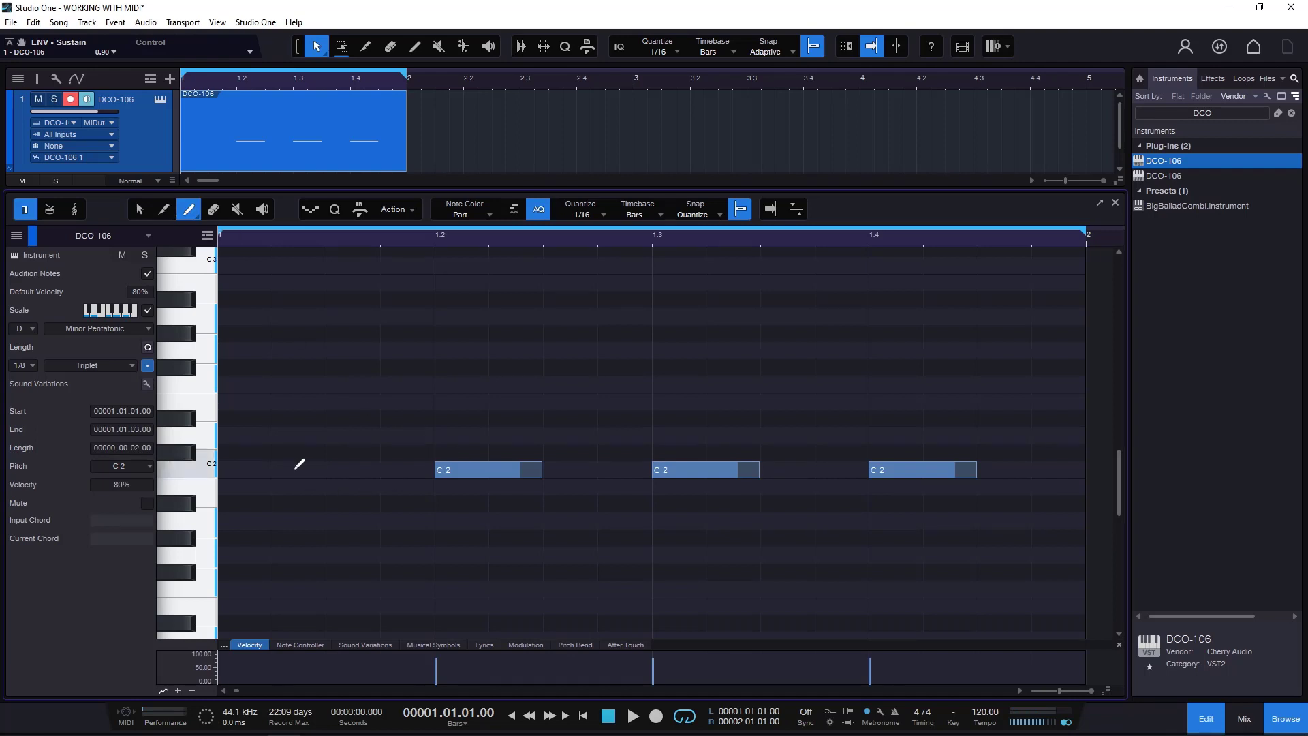
{"action": "left_click", "coordinate": [695, 470]}
{"action": "left_click", "coordinate": [906, 470]}
{"action": "left_click", "coordinate": [461, 469]}
Step: Paint one C2 note from beat 1.2 to 1.3 and divide it into four sixteenth notes with the Split tool
{"action": "left_click", "coordinate": [449, 470]}
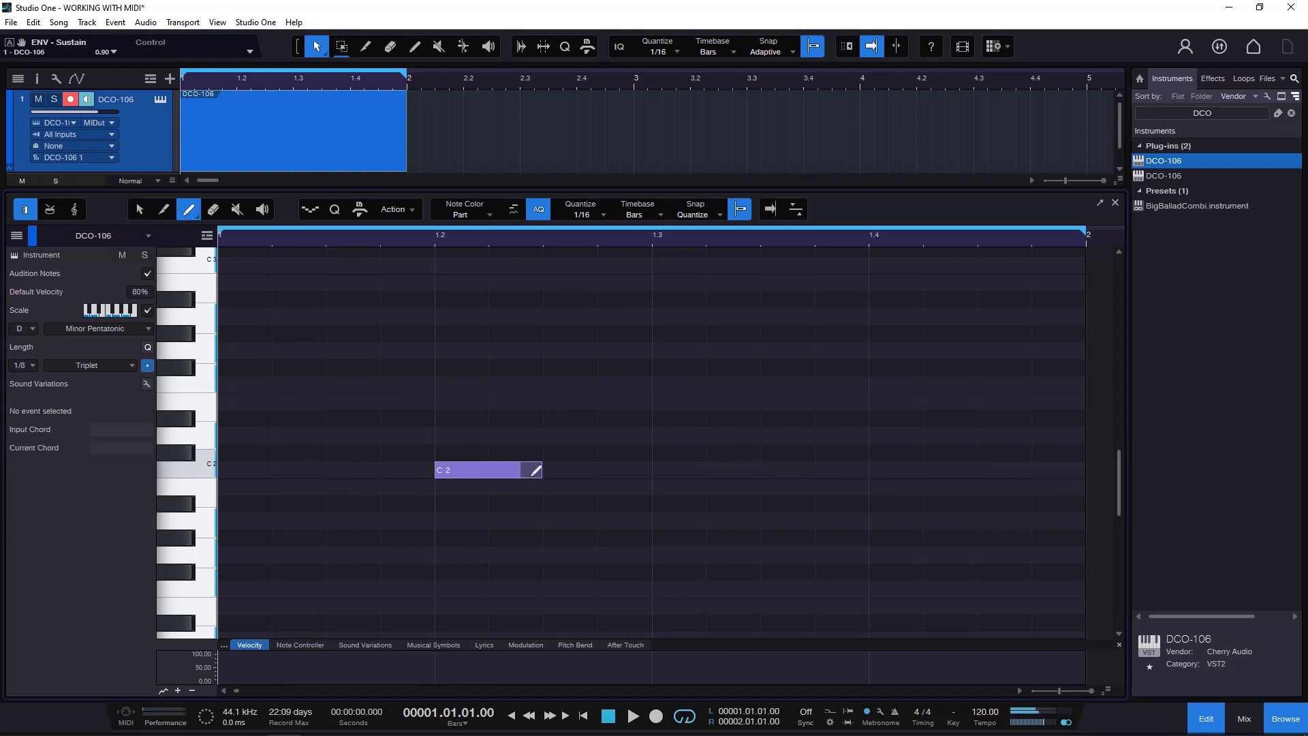
{"action": "mouse_move", "coordinate": [536, 469]}
{"action": "left_mouse_down"}
{"action": "mouse_move", "coordinate": [700, 468]}
{"action": "mouse_move", "coordinate": [662, 467]}
{"action": "left_mouse_up"}
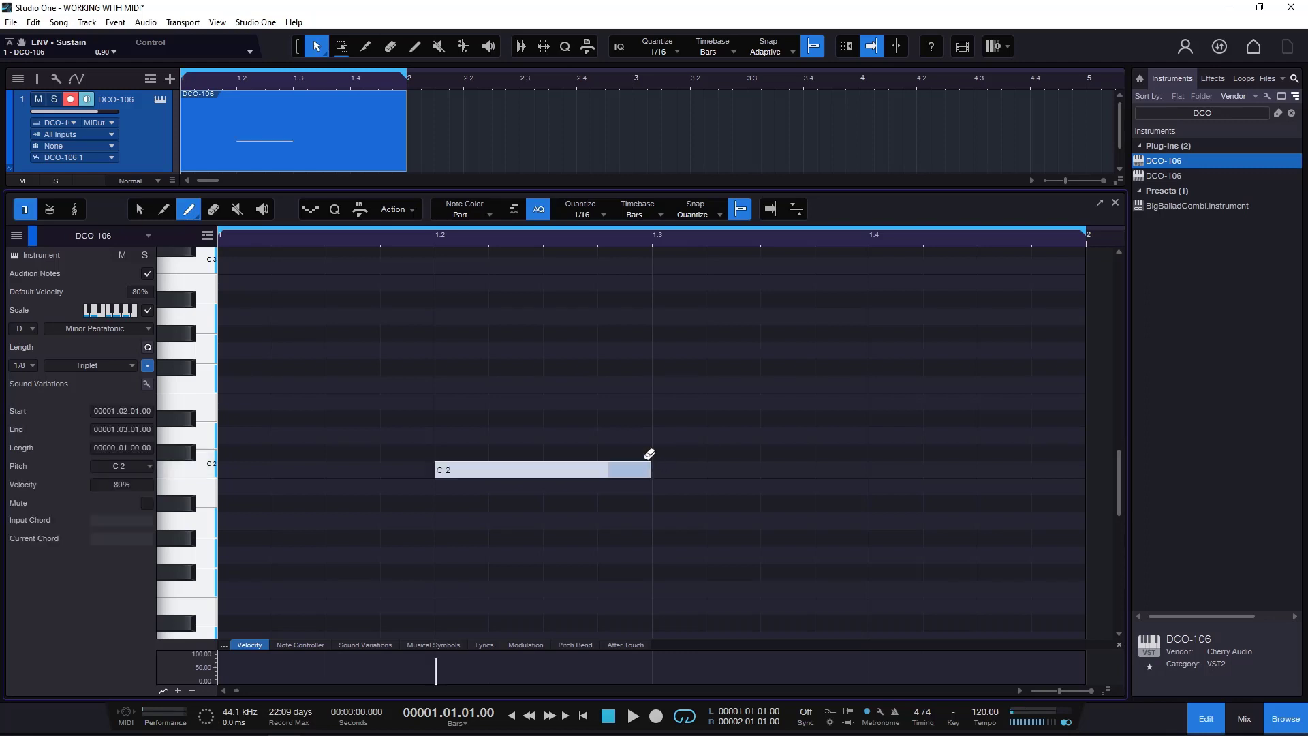
{"action": "left_click", "coordinate": [166, 209]}
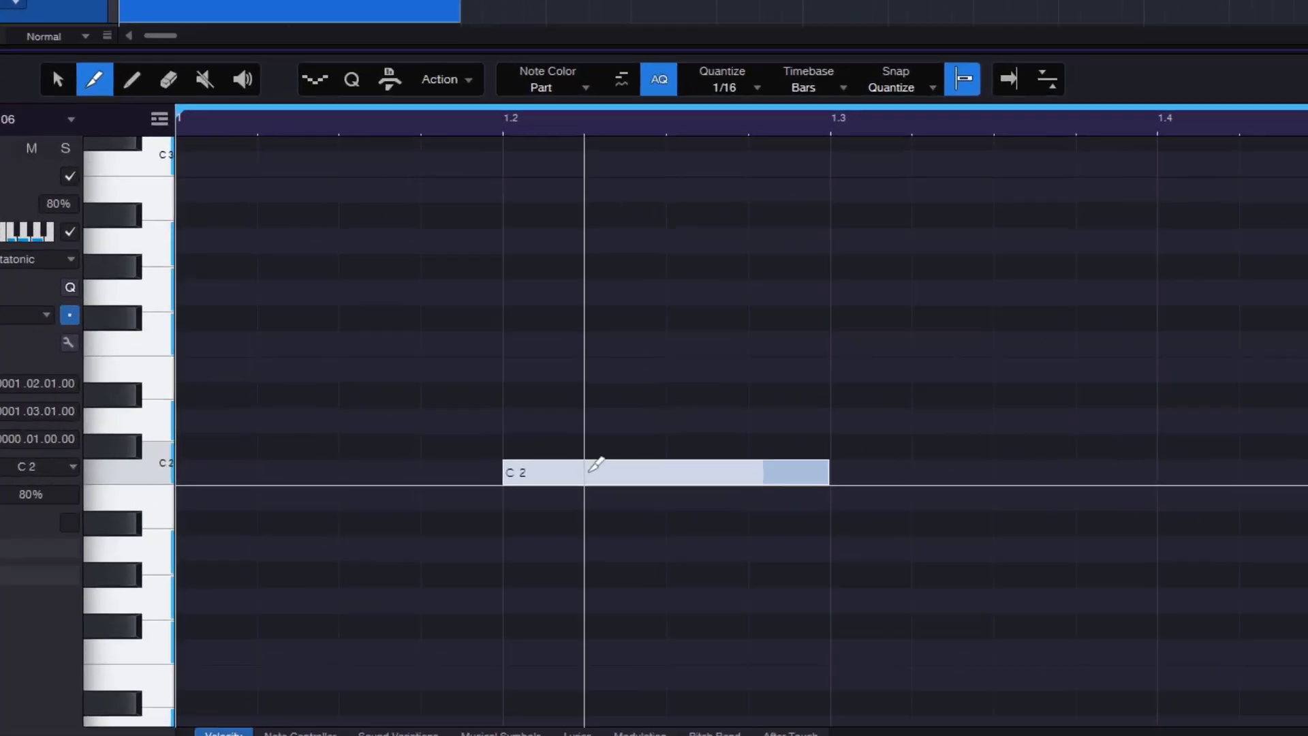
{"action": "left_click", "coordinate": [525, 476], "text": "alt"}
{"action": "left_click", "coordinate": [678, 471], "text": "alt"}
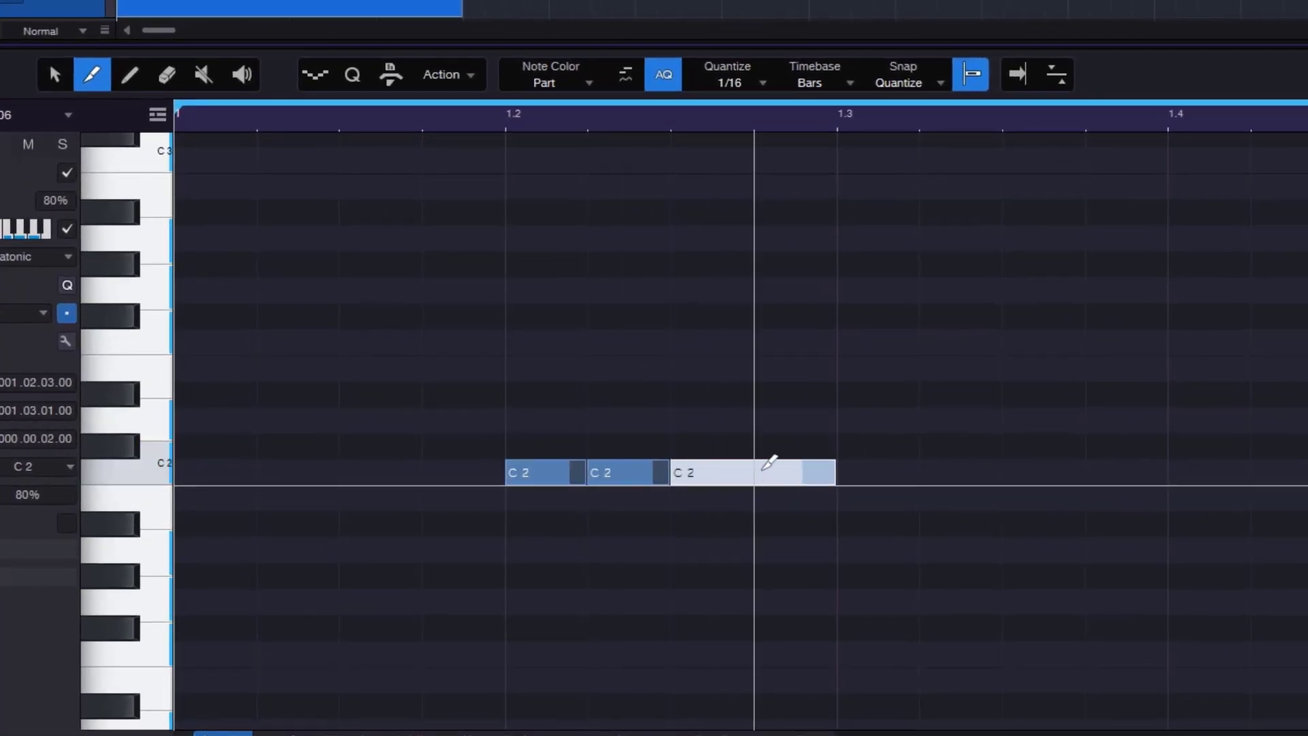
{"action": "left_click", "coordinate": [762, 470], "text": "alt"}
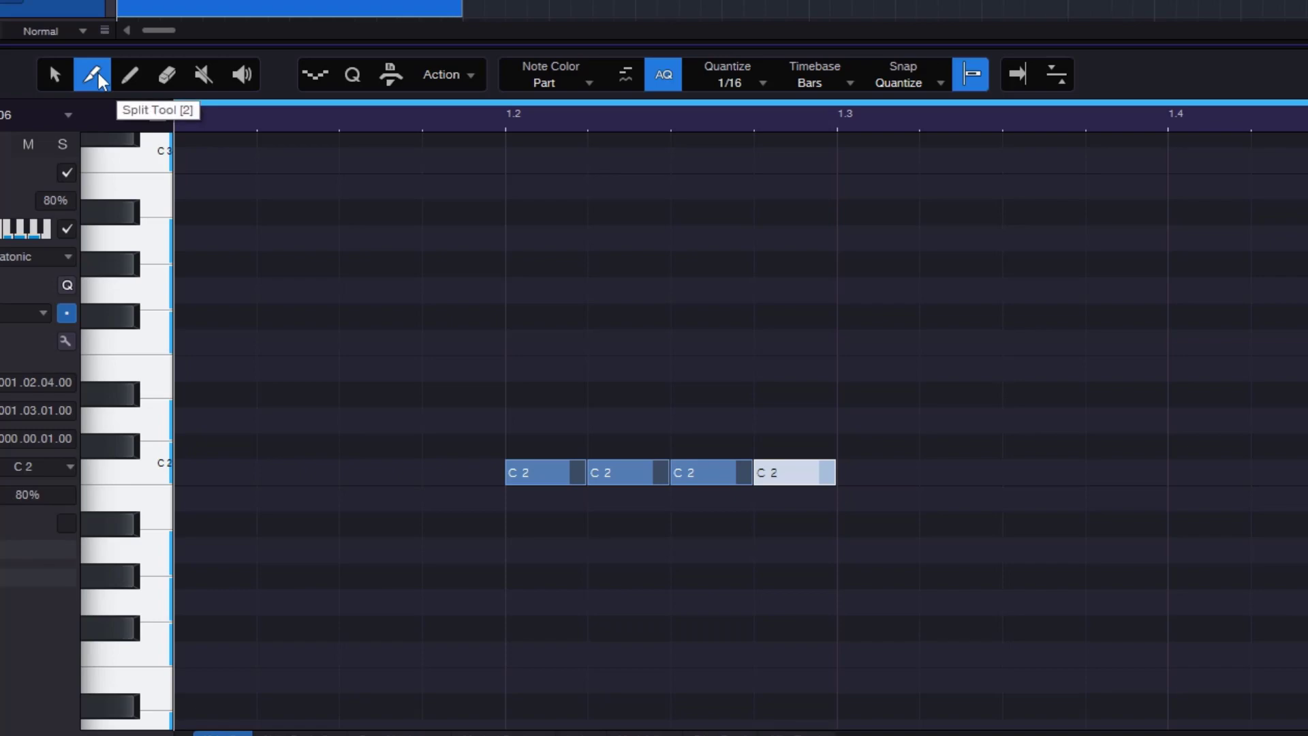
Step: Switch back to the Arrow tool and delete all four split C2 notes
{"action": "left_click", "coordinate": [54, 73]}
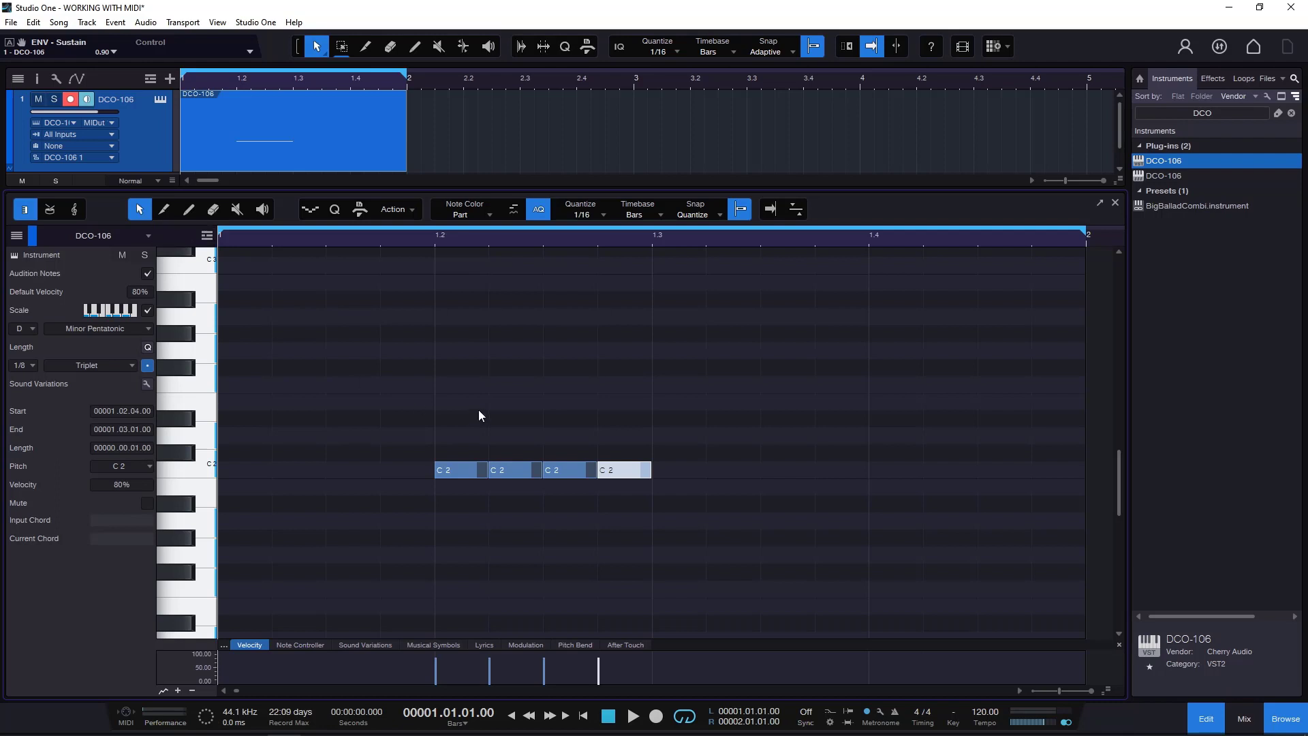
{"action": "left_click_drag", "start_coordinate": [380, 394], "coordinate": [728, 505]}
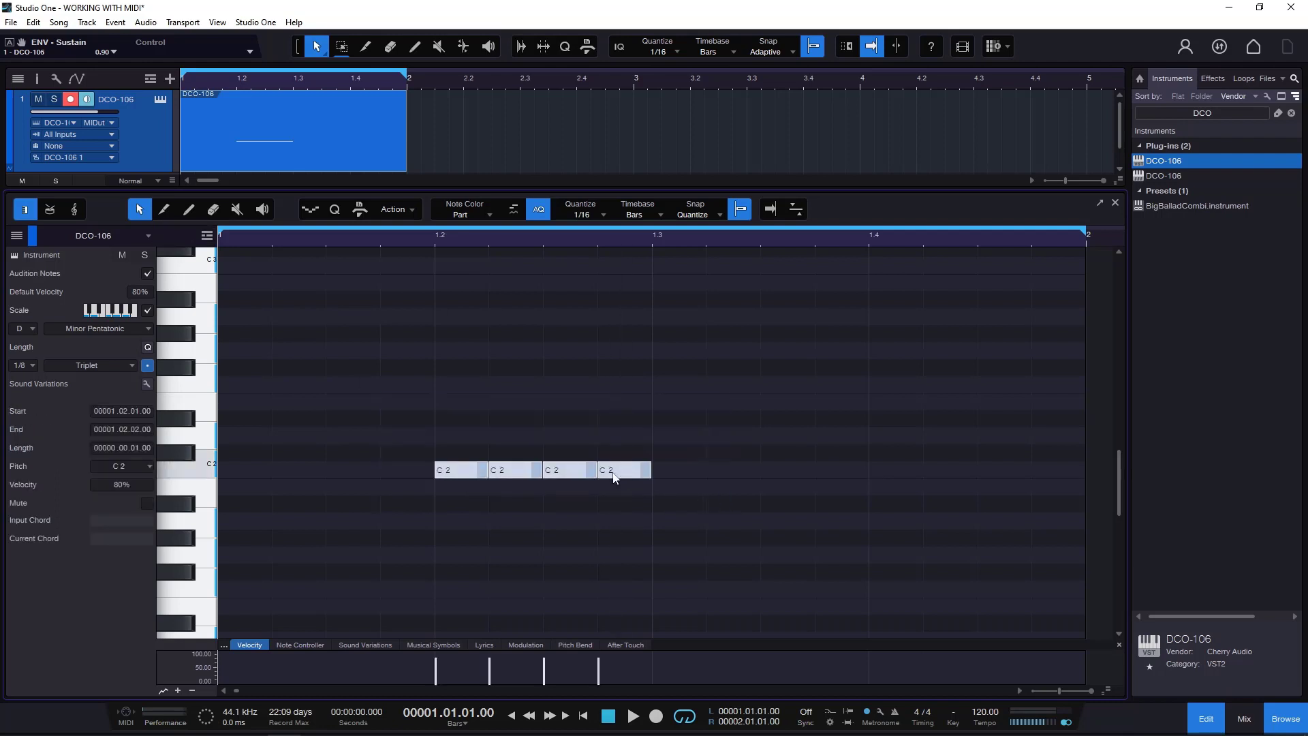
{"action": "key", "text": "Delete"}
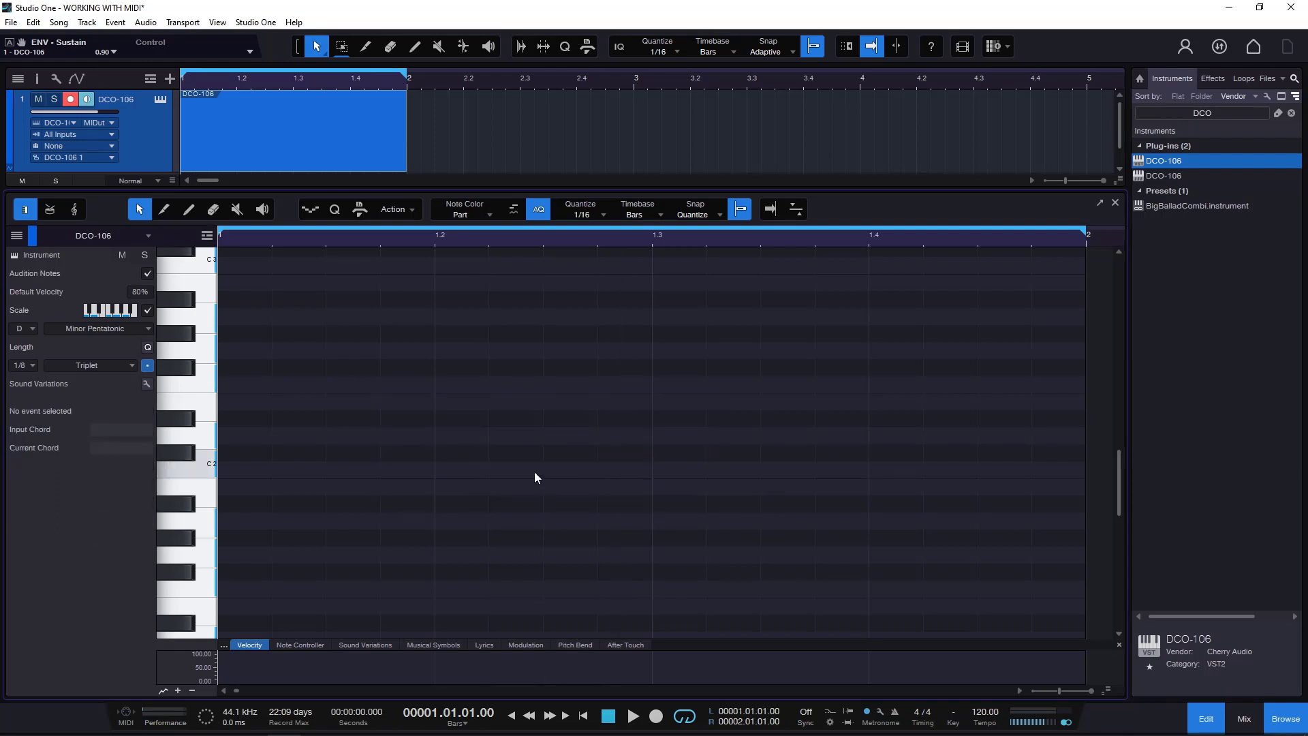
Step: Add an F2 note on beat 1.2 and try resizing it from its end and its start
{"action": "left_click", "coordinate": [456, 385]}
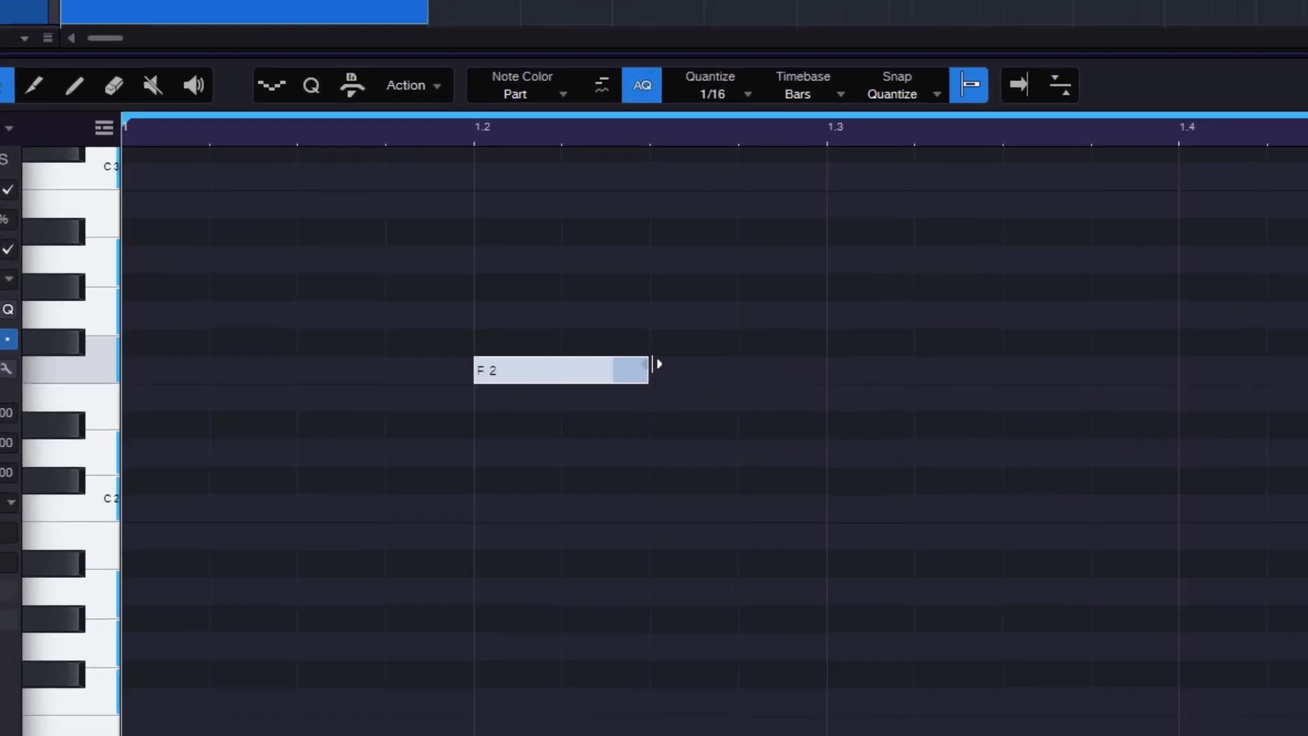
{"action": "mouse_move", "coordinate": [676, 360]}
{"action": "left_mouse_down"}
{"action": "mouse_move", "coordinate": [1110, 362]}
{"action": "mouse_move", "coordinate": [692, 368]}
{"action": "mouse_move", "coordinate": [1051, 368]}
{"action": "mouse_move", "coordinate": [712, 382]}
{"action": "mouse_move", "coordinate": [678, 372]}
{"action": "left_mouse_up"}
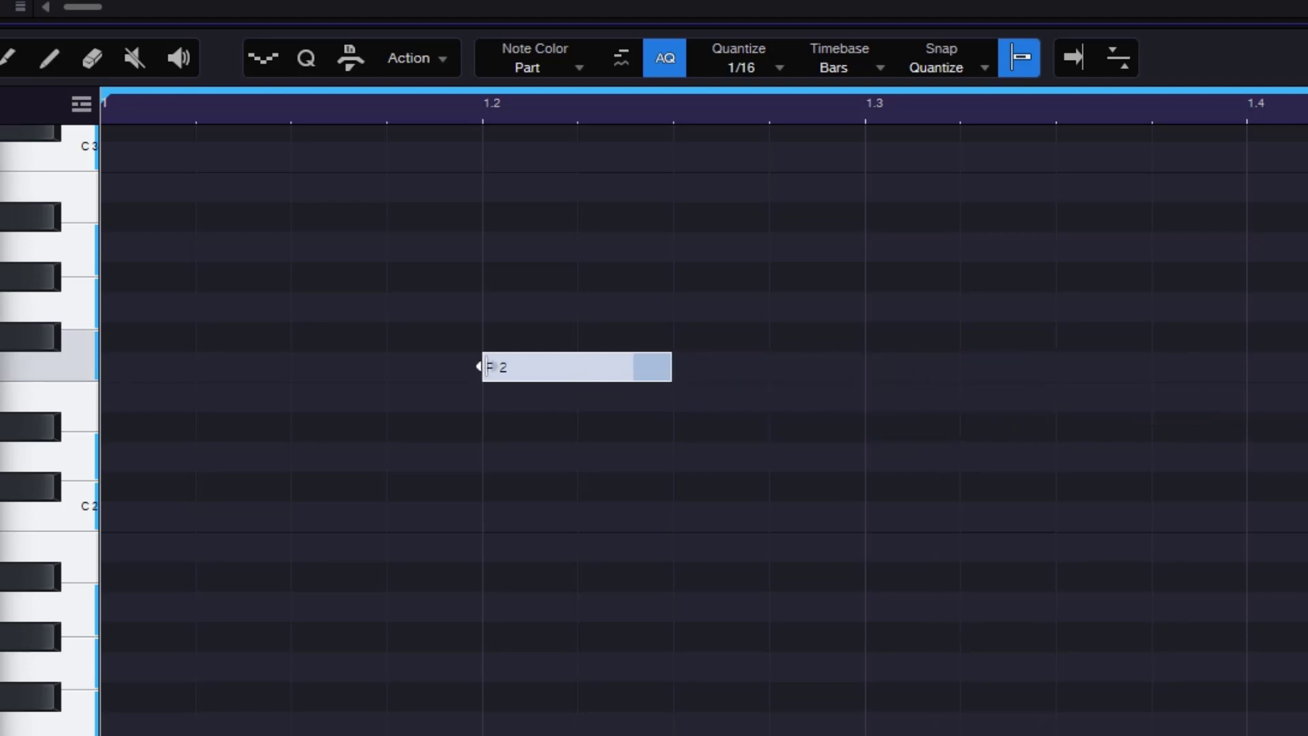
{"action": "mouse_move", "coordinate": [479, 367]}
{"action": "left_mouse_down"}
{"action": "mouse_move", "coordinate": [194, 391]}
{"action": "mouse_move", "coordinate": [478, 382]}
{"action": "left_mouse_up"}
Step: Add matching F2 notes on beats 1.3 and 1.4 and clear the selection
{"action": "left_click", "coordinate": [910, 362]}
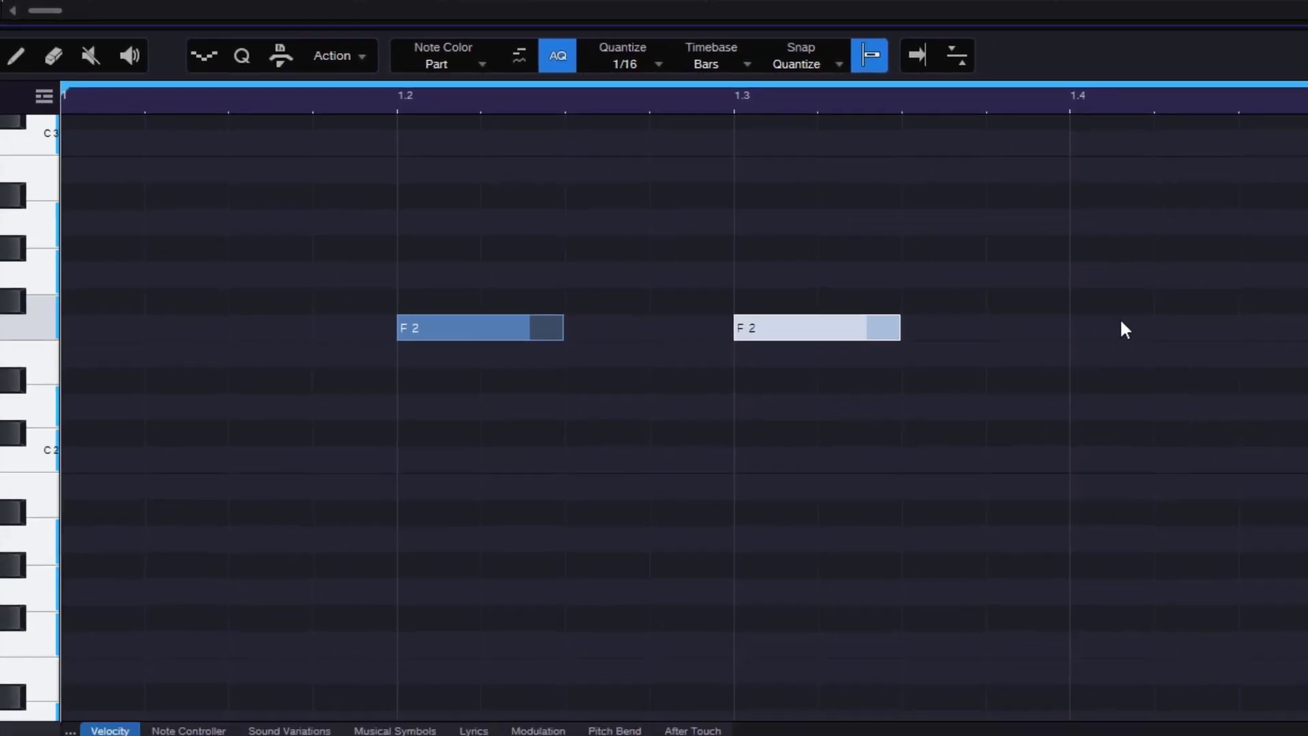
{"action": "double_click", "coordinate": [1147, 326]}
{"action": "left_click", "coordinate": [662, 509]}
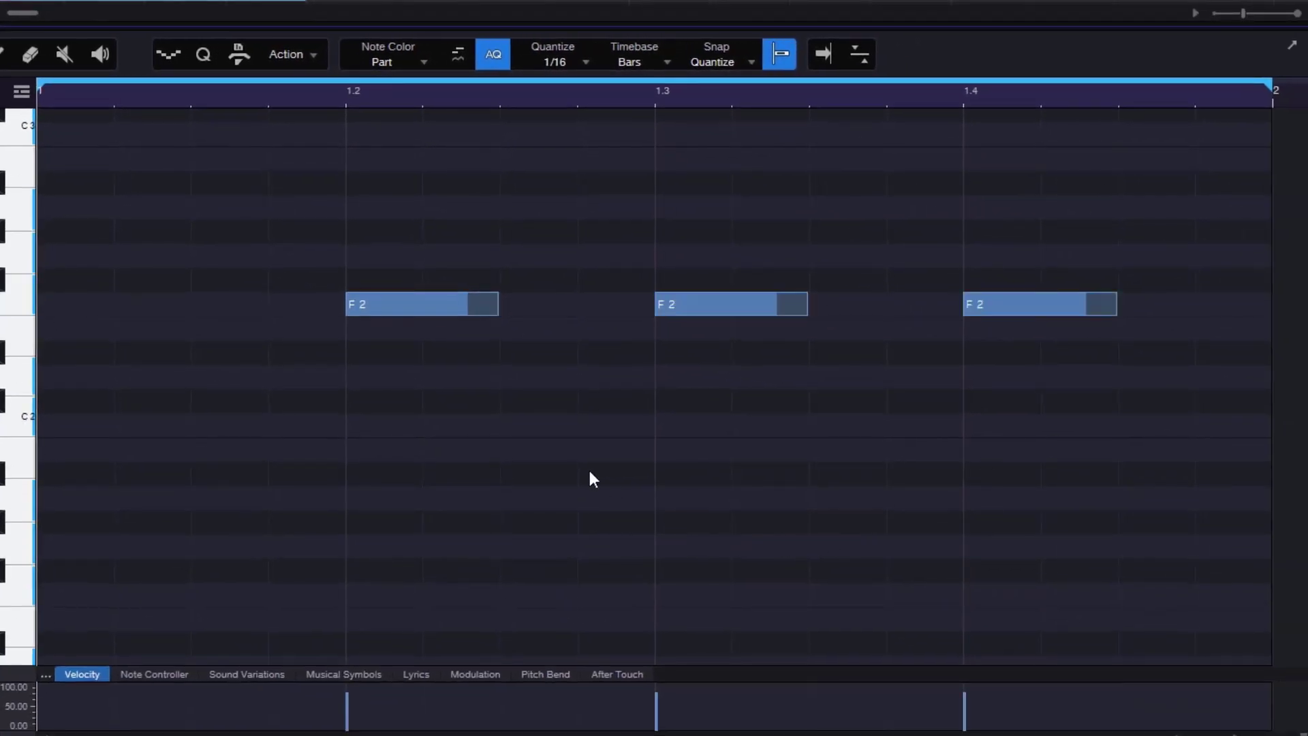
Step: Select all three F2 notes and lengthen them together to three sixteenths each
{"action": "left_click_drag", "start_coordinate": [346, 195], "coordinate": [1145, 499]}
{"action": "left_click", "coordinate": [609, 451]}
{"action": "key", "text": "ctrl+a"}
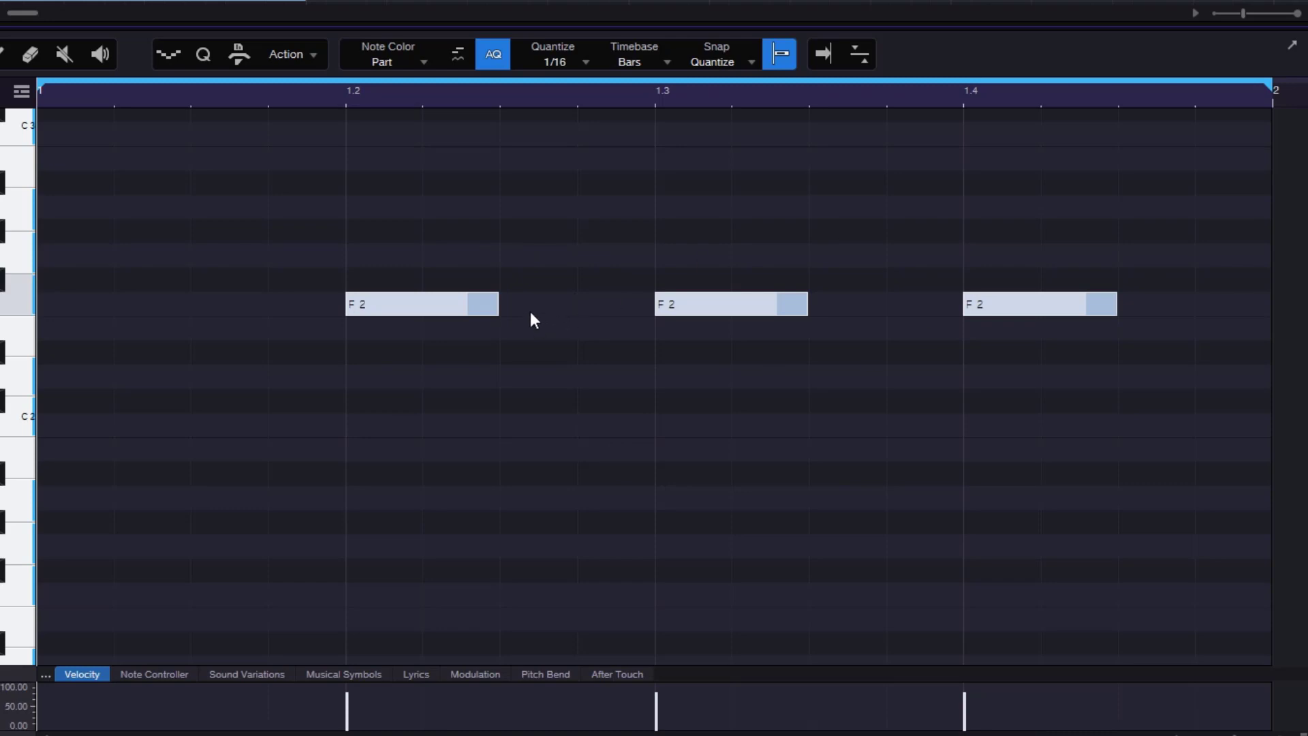
{"action": "mouse_move", "coordinate": [500, 310]}
{"action": "left_mouse_down"}
{"action": "mouse_move", "coordinate": [429, 317]}
{"action": "mouse_move", "coordinate": [619, 325]}
{"action": "mouse_move", "coordinate": [478, 332]}
{"action": "mouse_move", "coordinate": [494, 329]}
{"action": "left_mouse_up"}
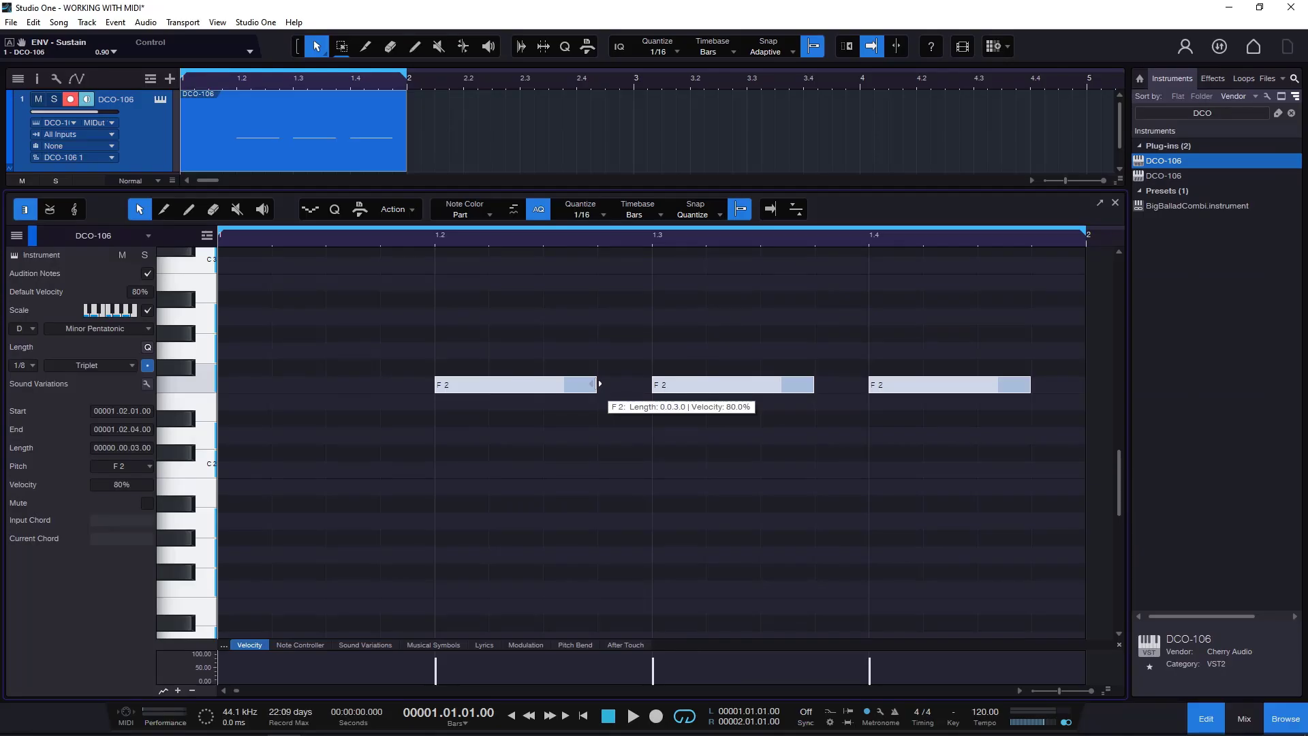
Step: Resize the three F2 notes together off the grid so each ends slightly before its beat's third sixteenth, and deselect them
{"action": "left_click_drag", "start_coordinate": [599, 383], "coordinate": [569, 393]}
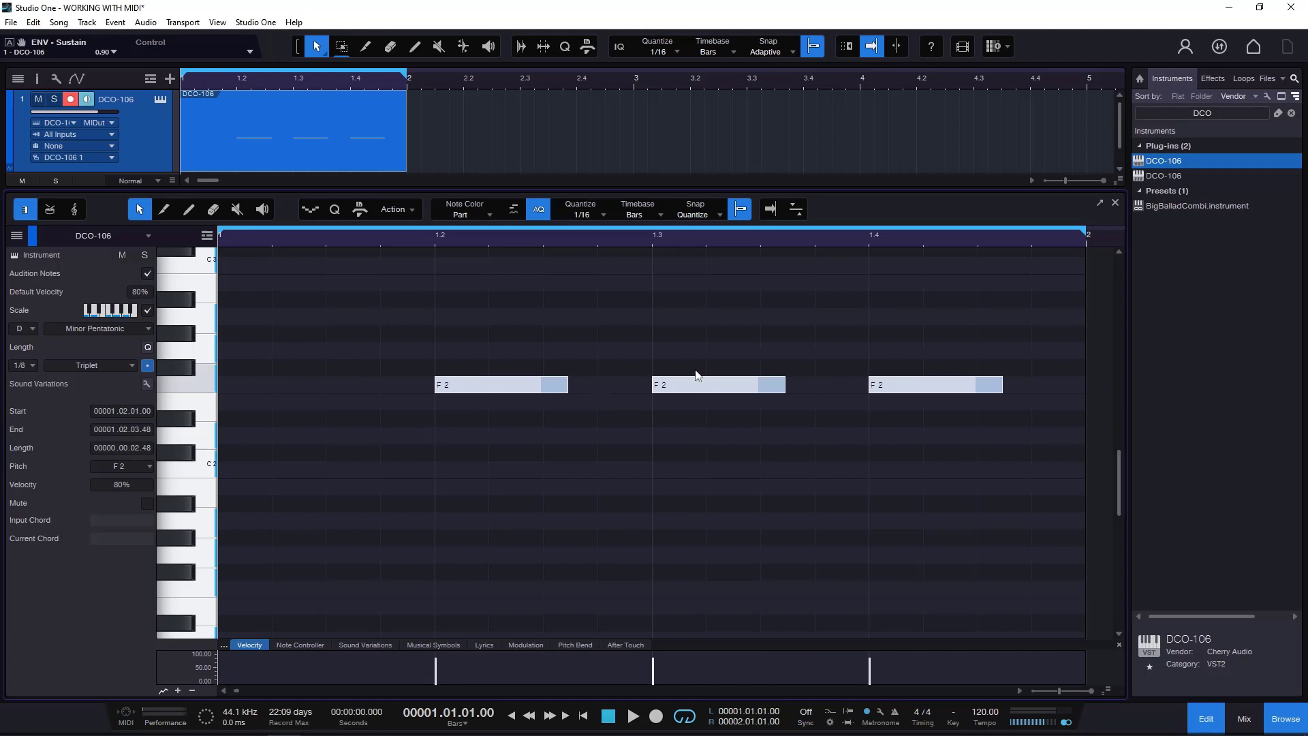
{"action": "left_click", "coordinate": [744, 213]}
{"action": "mouse_move", "coordinate": [565, 385]}
{"action": "left_mouse_down"}
{"action": "mouse_move", "coordinate": [513, 397]}
{"action": "mouse_move", "coordinate": [586, 405]}
{"action": "mouse_move", "coordinate": [572, 408]}
{"action": "left_mouse_up"}
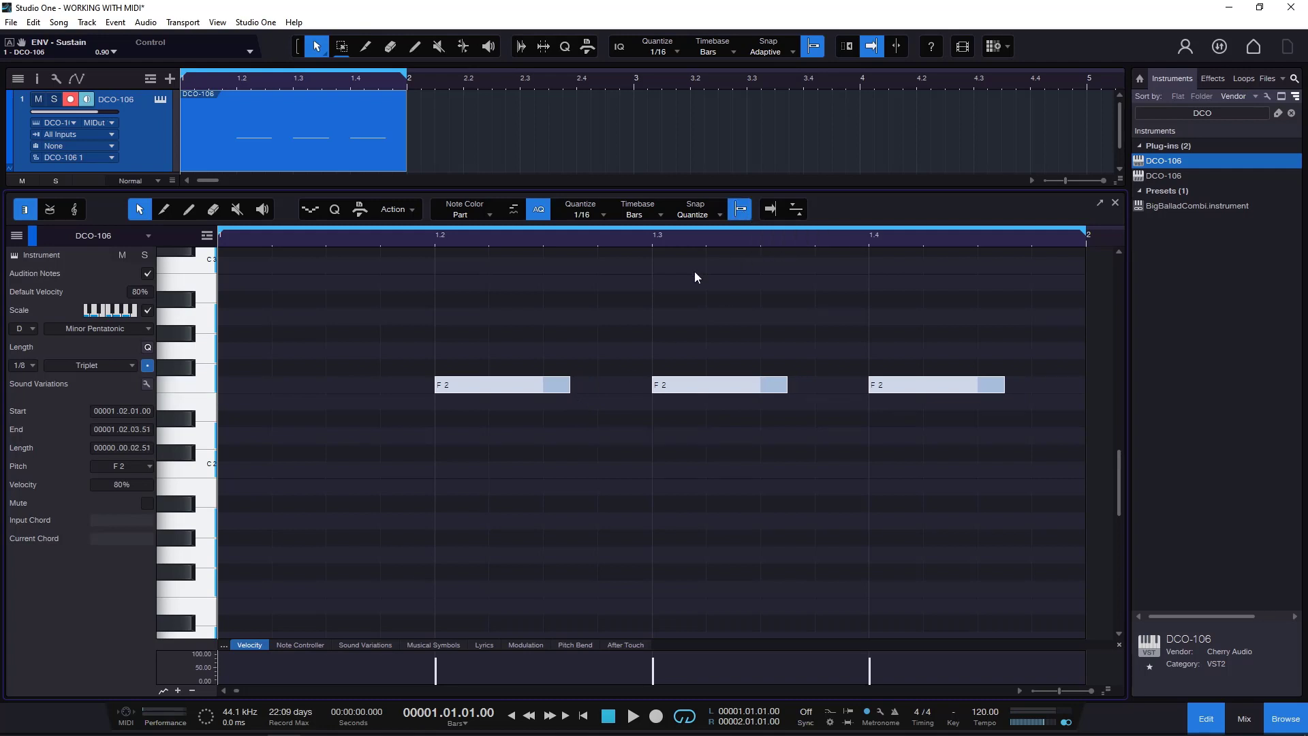
{"action": "left_click_drag", "start_coordinate": [576, 386], "coordinate": [528, 396]}
{"action": "left_click", "coordinate": [523, 389]}
{"action": "left_click", "coordinate": [509, 321]}
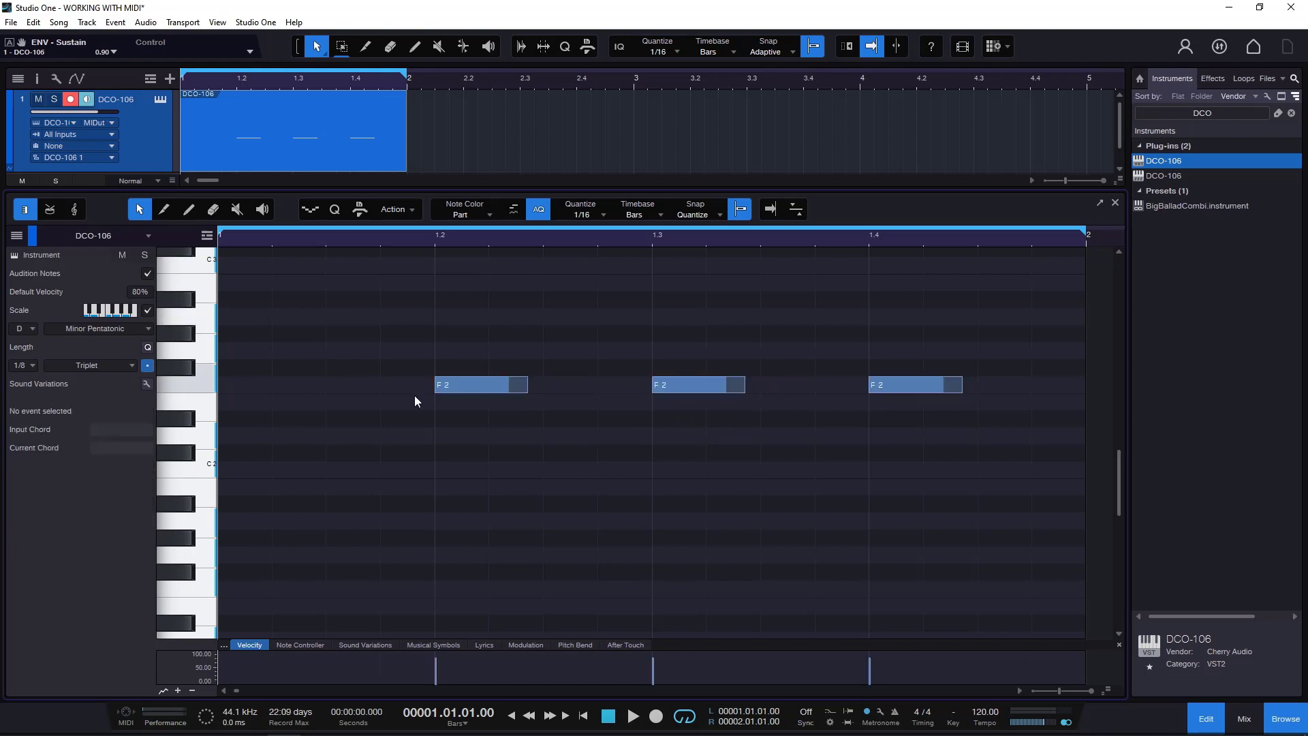
Step: Add C2 notes on the third sixteenth of beats 1 and 2, and an A2 note on the third sixteenth of beat 3
{"action": "double_click", "coordinate": [334, 474]}
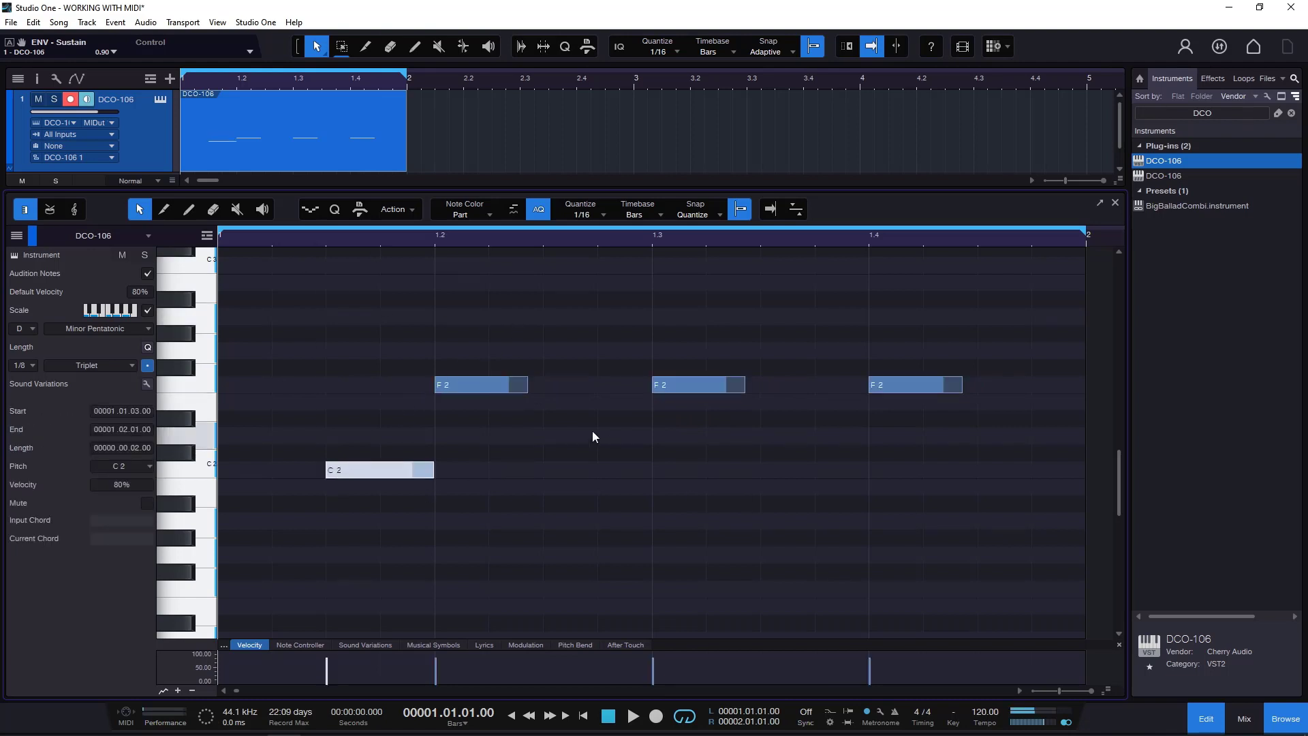
{"action": "double_click", "coordinate": [559, 468]}
{"action": "double_click", "coordinate": [783, 318]}
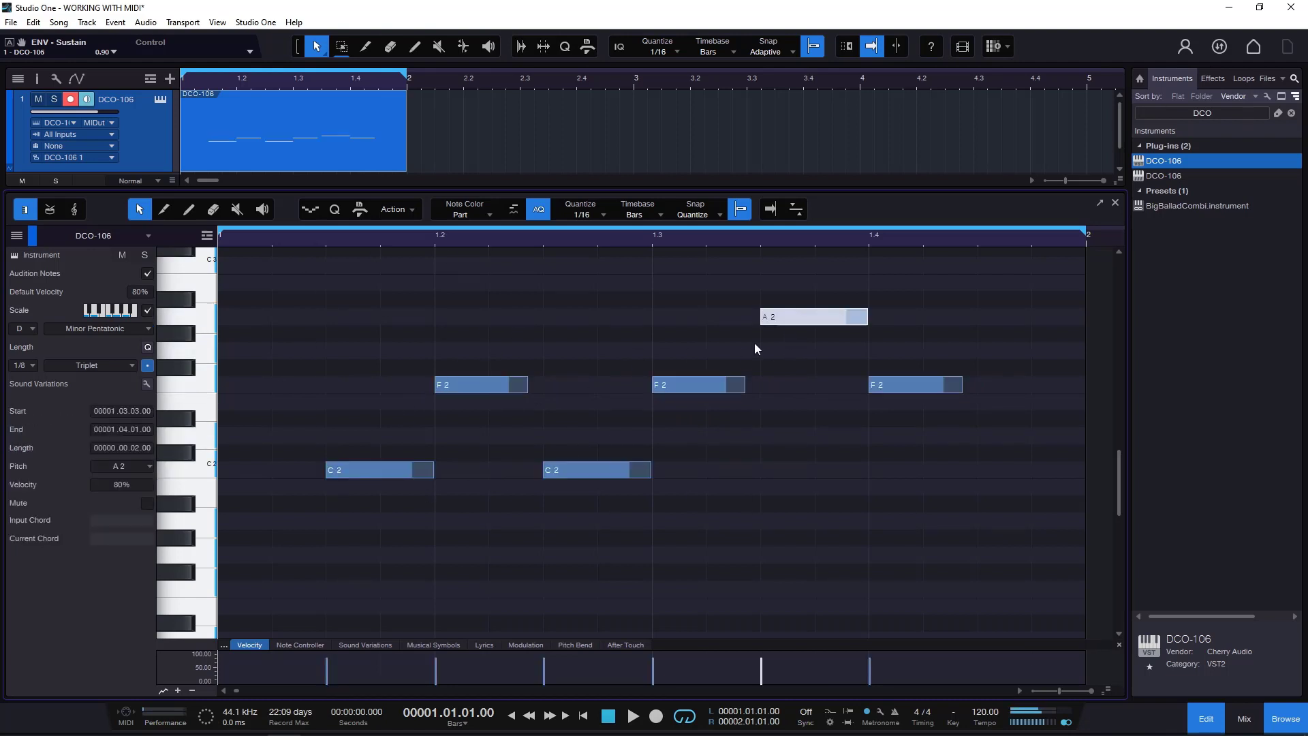
Step: Select the three F2 notes together and resize their ends, first longer and back to shorter
{"action": "left_click", "coordinate": [504, 384]}
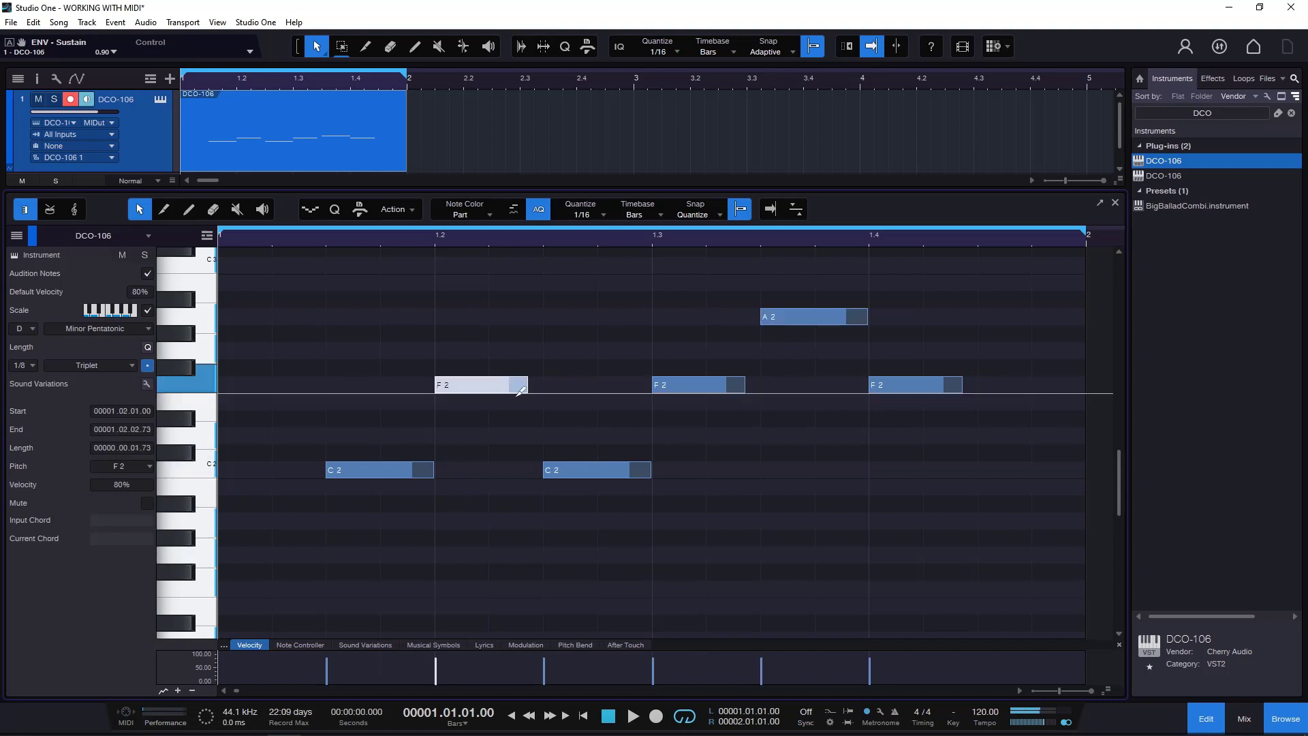
{"action": "left_click", "coordinate": [710, 386]}
{"action": "left_click", "coordinate": [608, 472]}
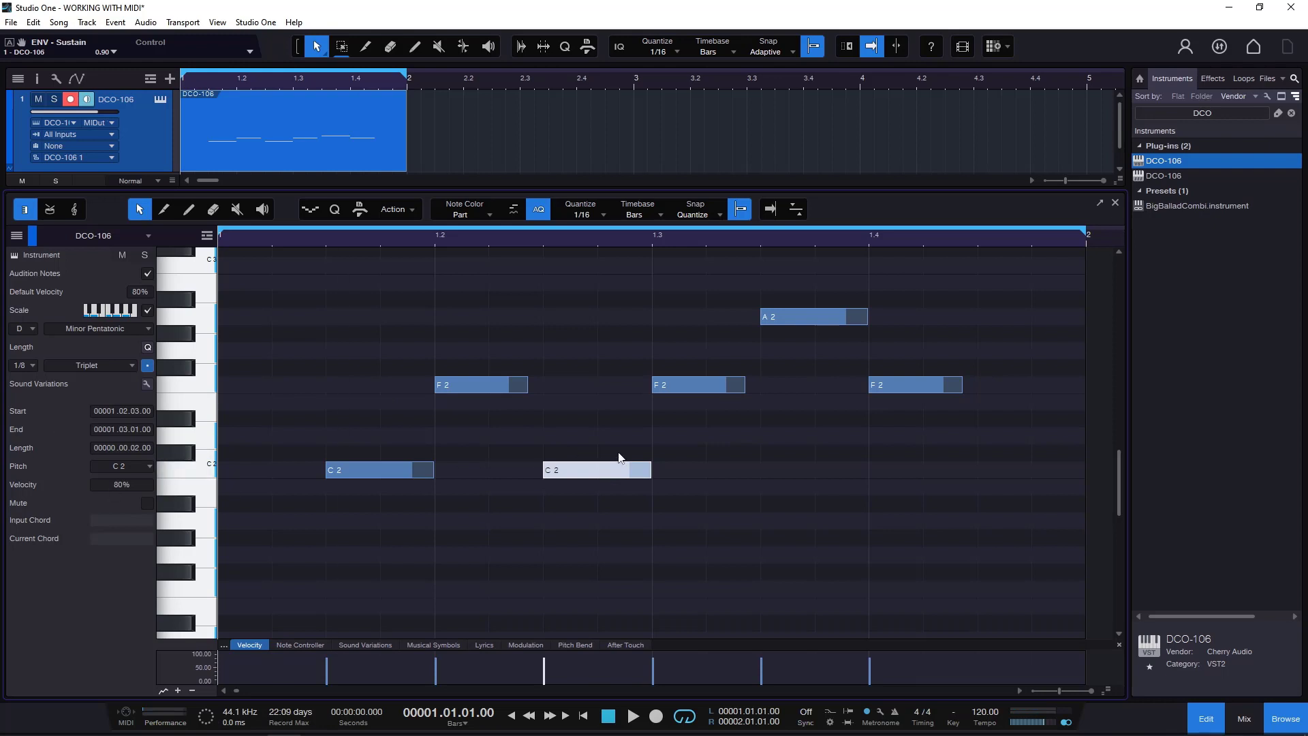
{"action": "left_click", "coordinate": [475, 387]}
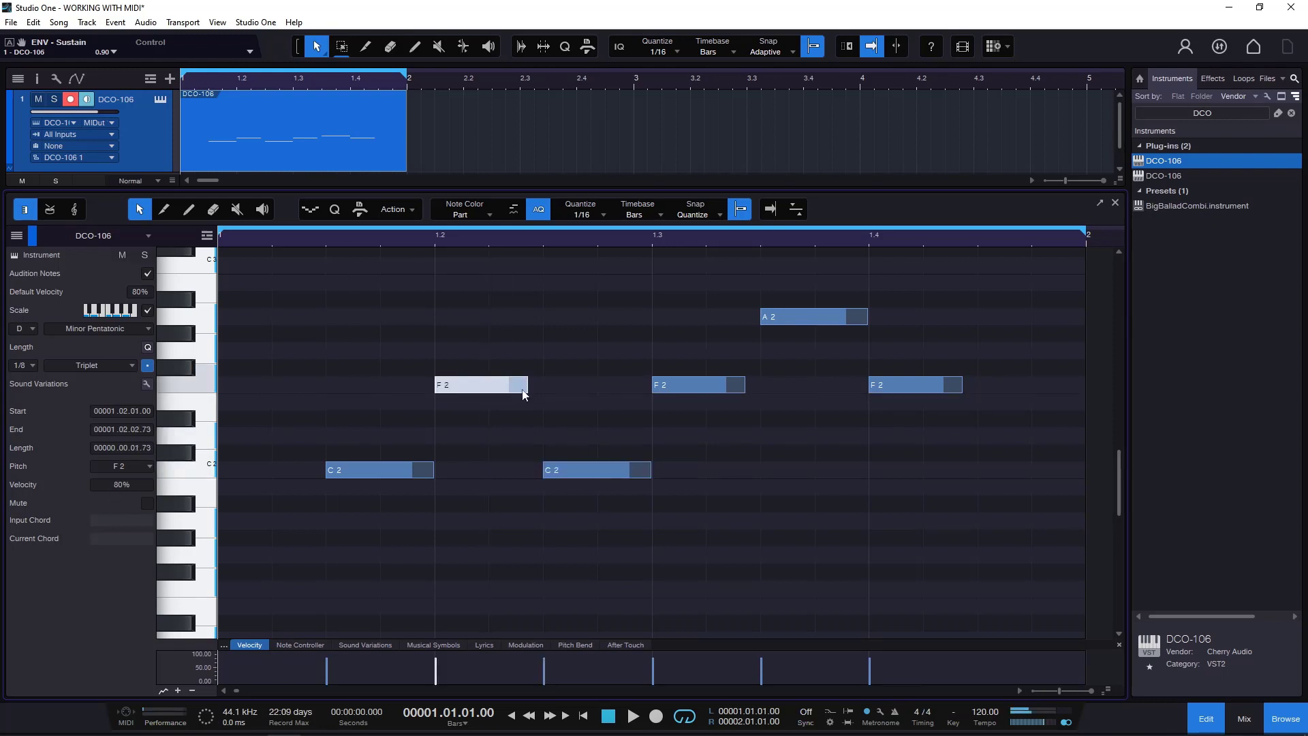
{"action": "left_click", "coordinate": [688, 380], "text": "shift"}
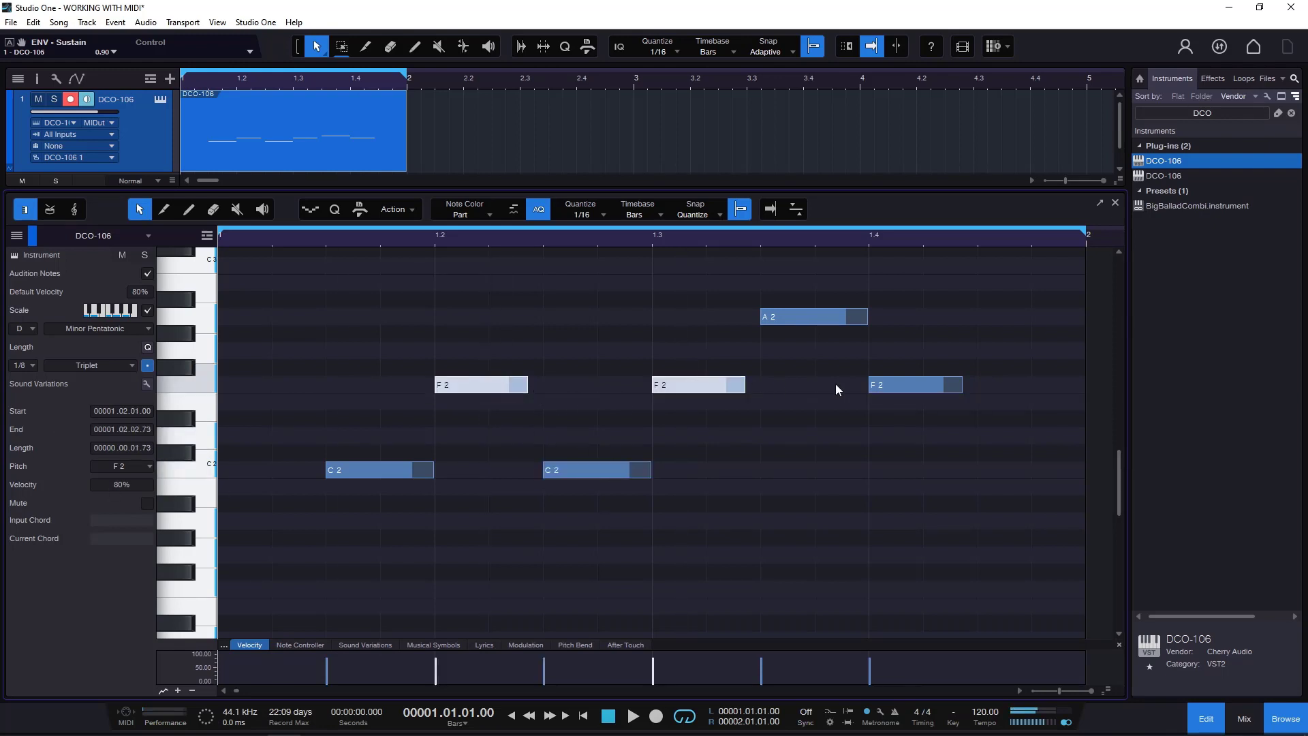
{"action": "left_click", "coordinate": [898, 382], "text": "shift"}
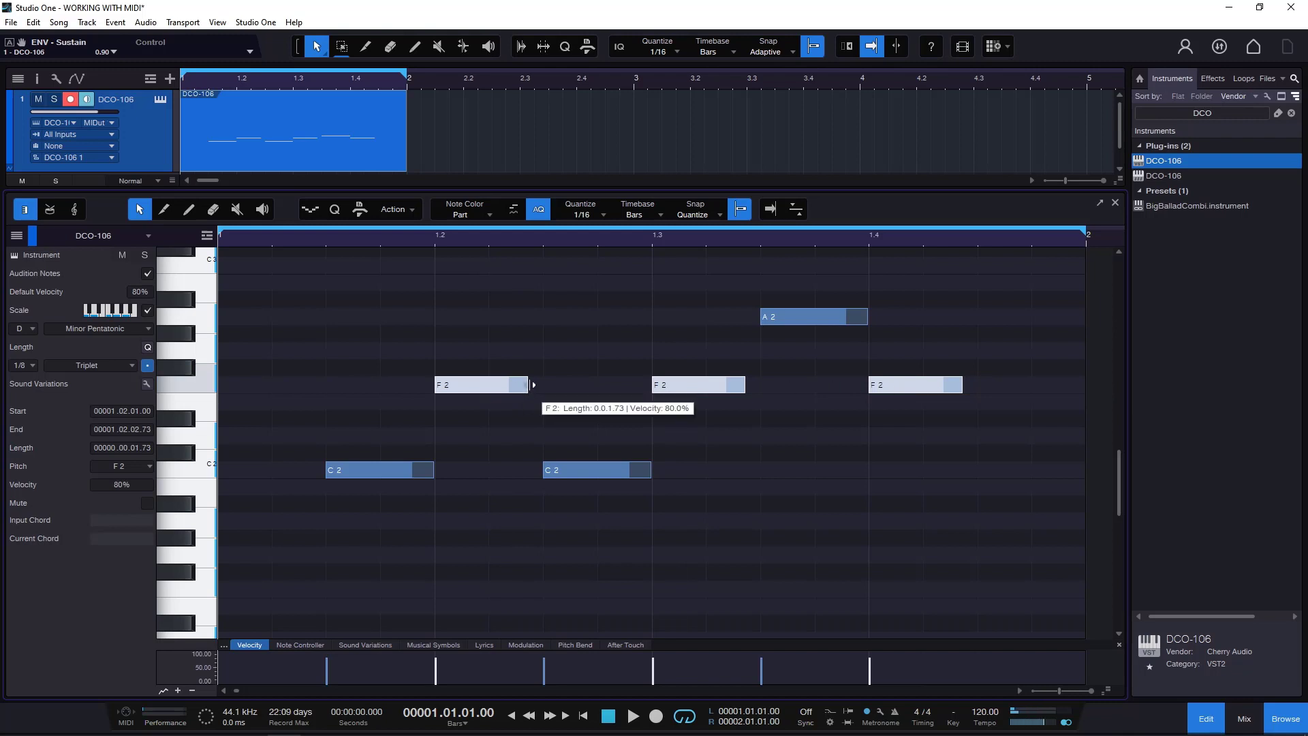
{"action": "left_click_drag", "start_coordinate": [533, 384], "coordinate": [590, 391]}
{"action": "left_click_drag", "start_coordinate": [585, 395], "coordinate": [480, 397]}
Step: Select all notes in the clip and delete them
{"action": "key", "text": "ctrl+a"}
{"action": "left_click_drag", "start_coordinate": [295, 273], "coordinate": [942, 526]}
{"action": "key", "text": "Delete"}
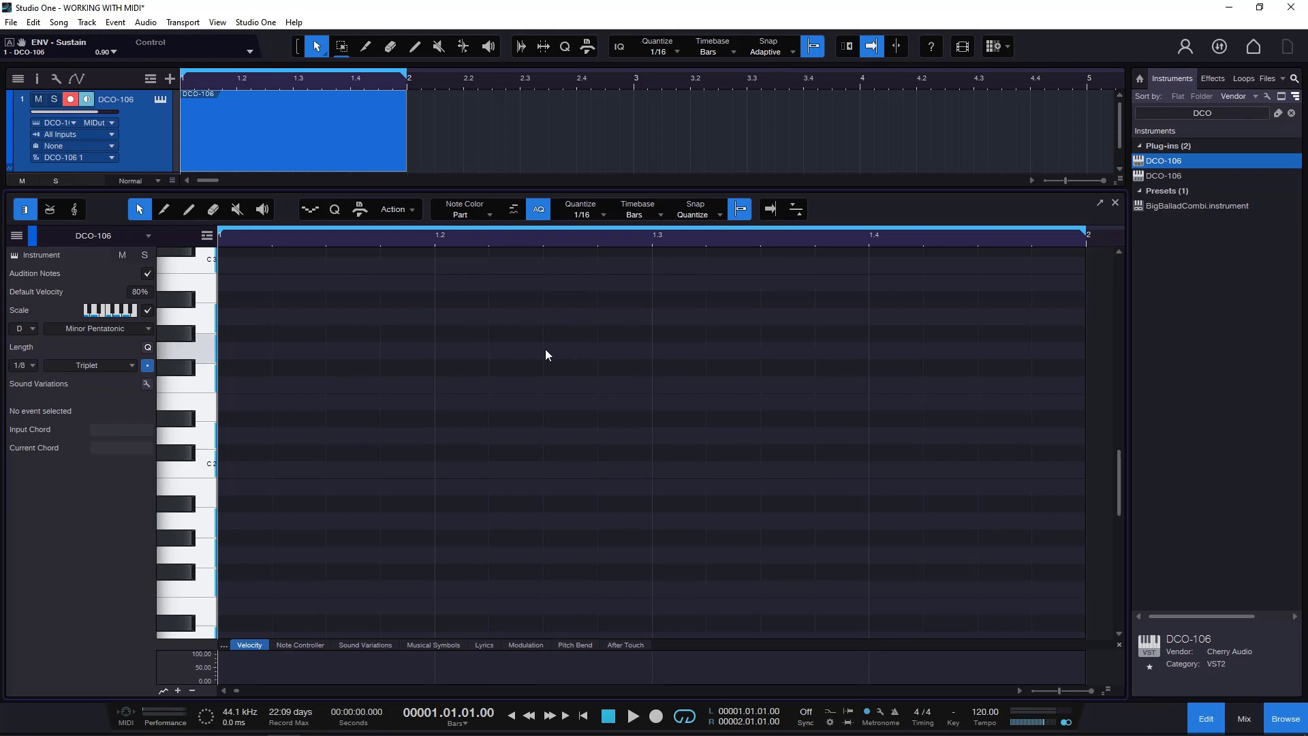
Step: Draw a one-beat G2 note starting on the third sixteenth of beat 2 and split it into four sixteenth notes
{"action": "left_click_drag", "start_coordinate": [545, 353], "coordinate": [762, 360]}
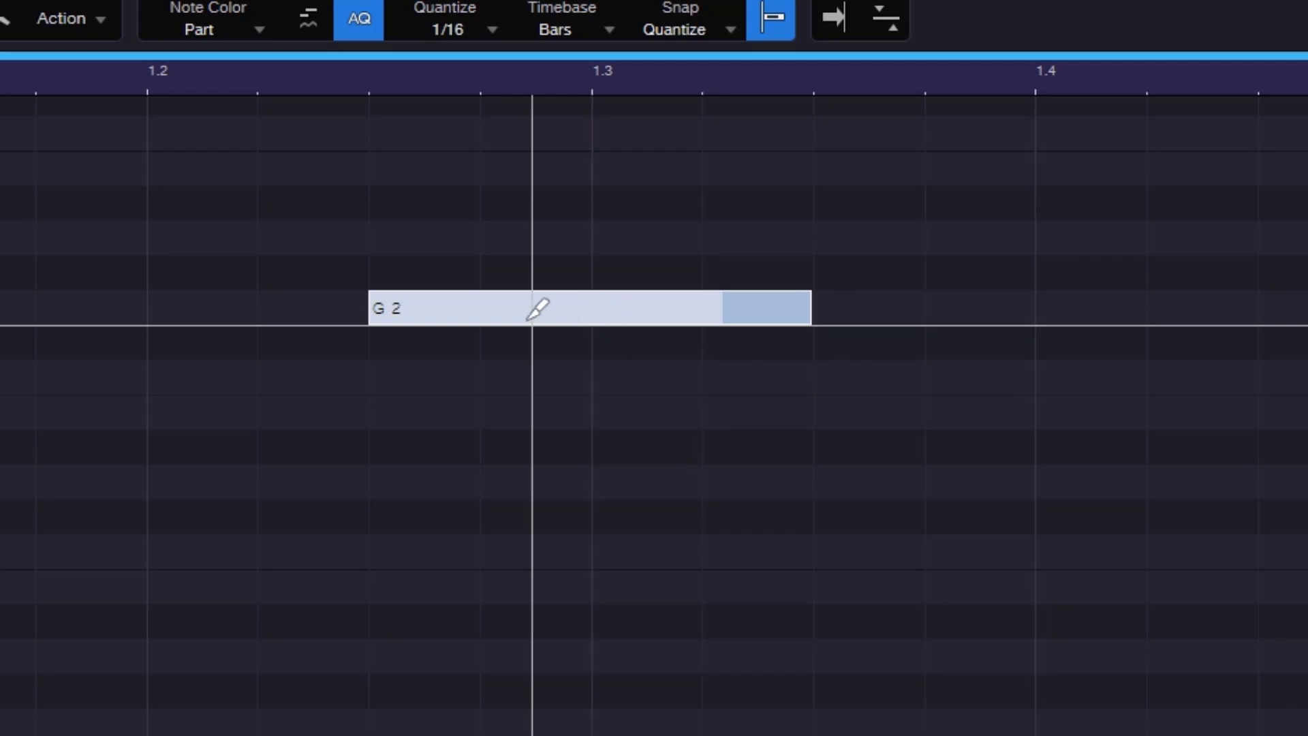
{"action": "left_click", "coordinate": [481, 317]}
{"action": "left_click", "coordinate": [592, 314]}
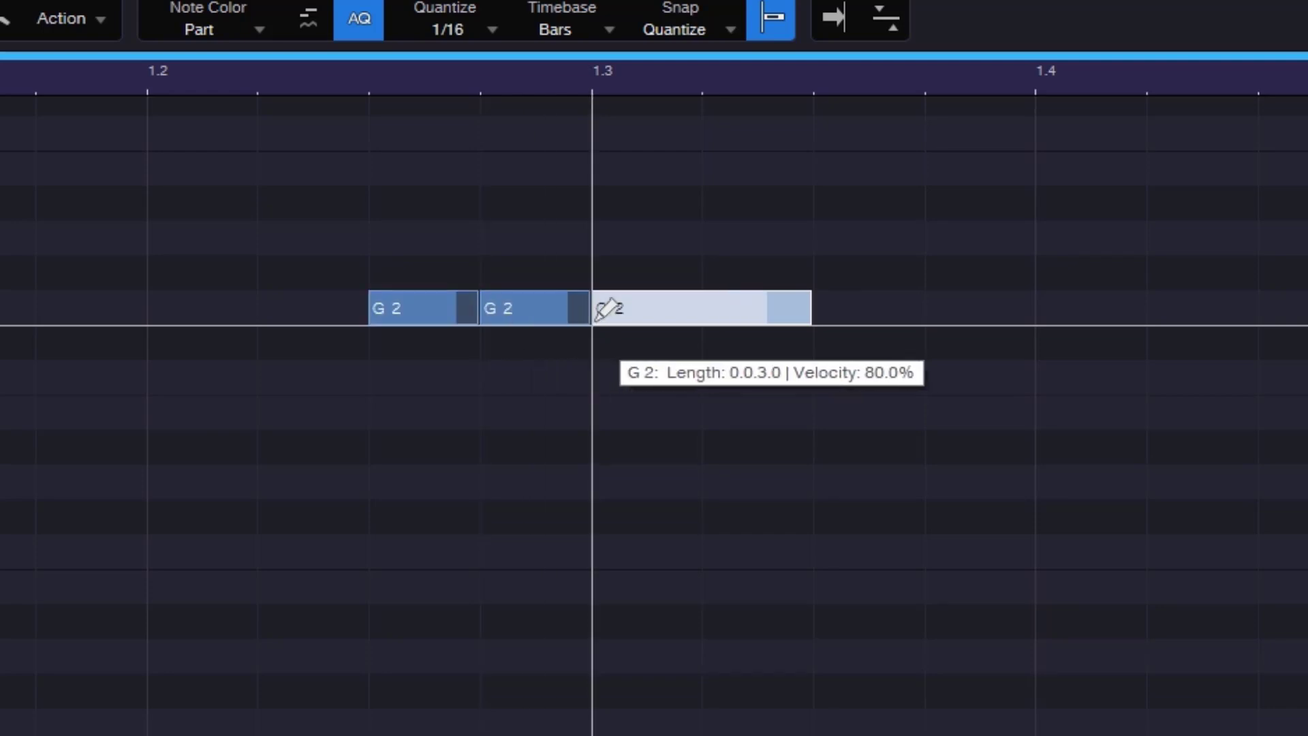
{"action": "left_click", "coordinate": [705, 316]}
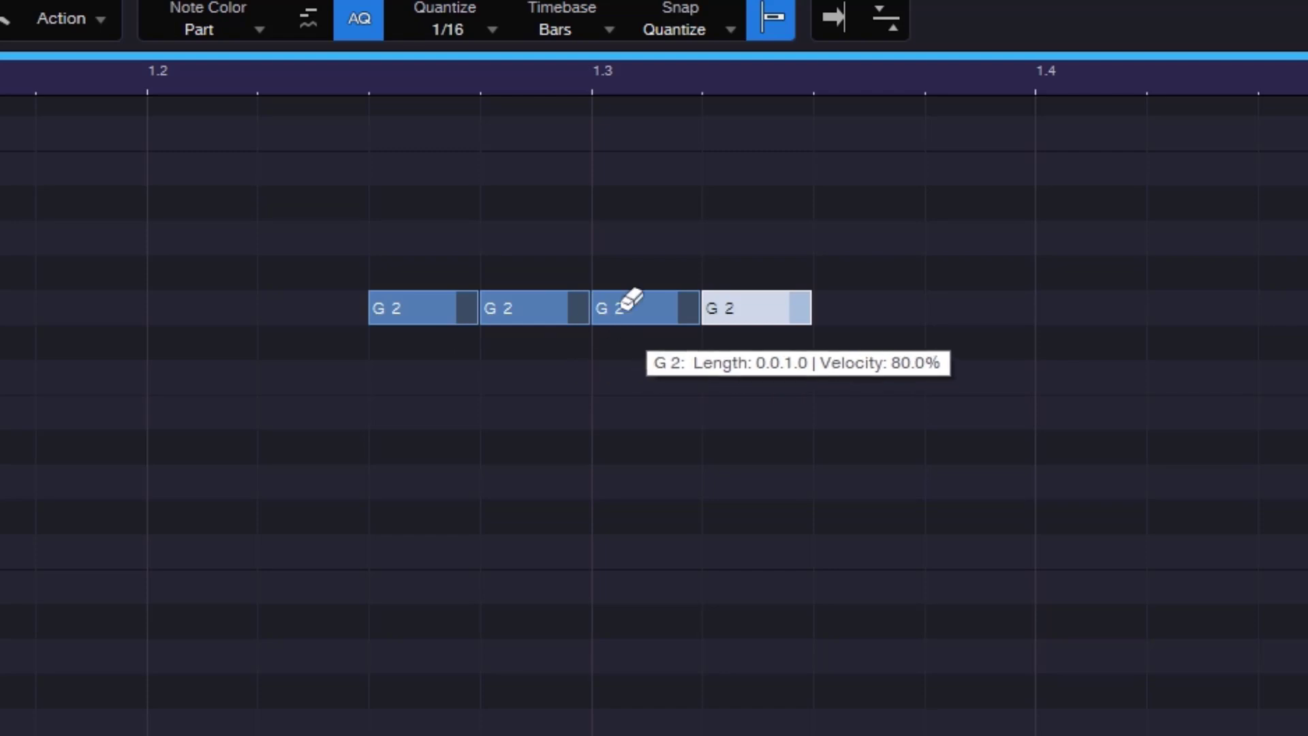
Step: Undo the three splits of the G2 note, select the whole note and deselect it
{"action": "key", "text": "ctrl+z"}
{"action": "key", "text": "ctrl+z"}
{"action": "key", "text": "ctrl+z"}
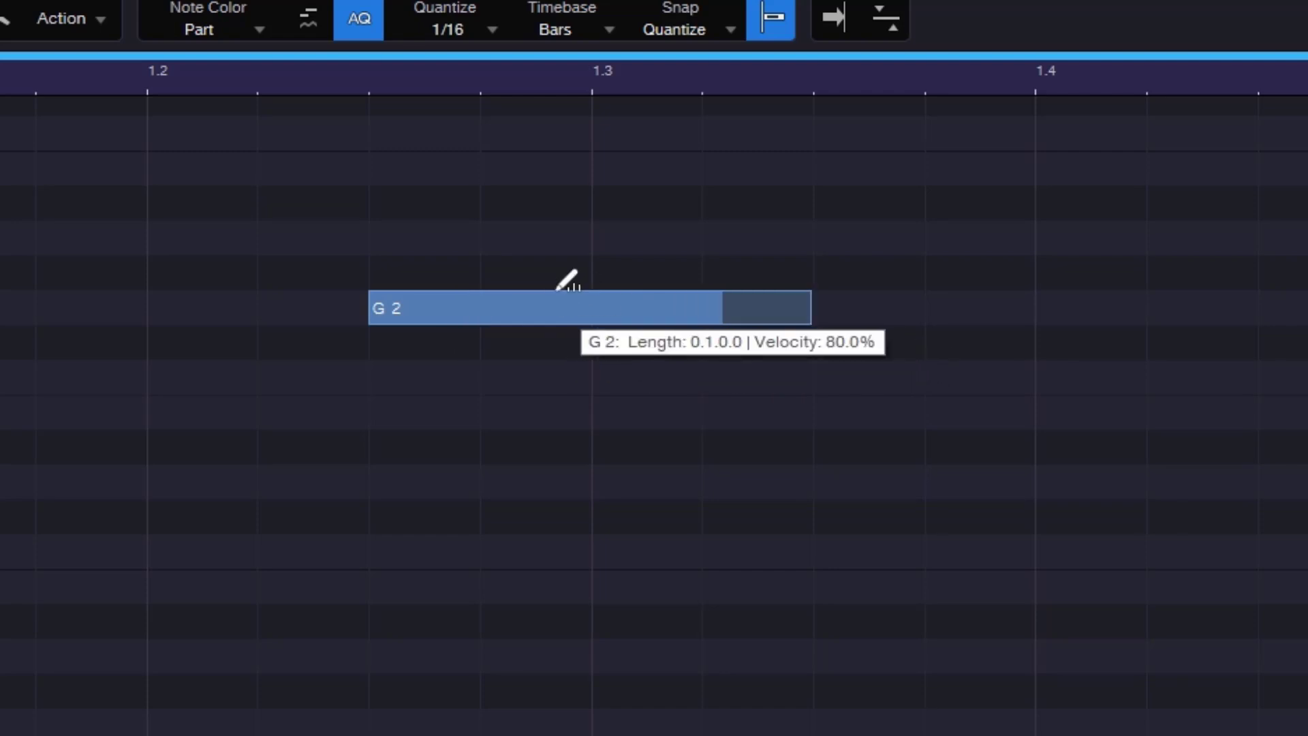
{"action": "left_click", "coordinate": [415, 305]}
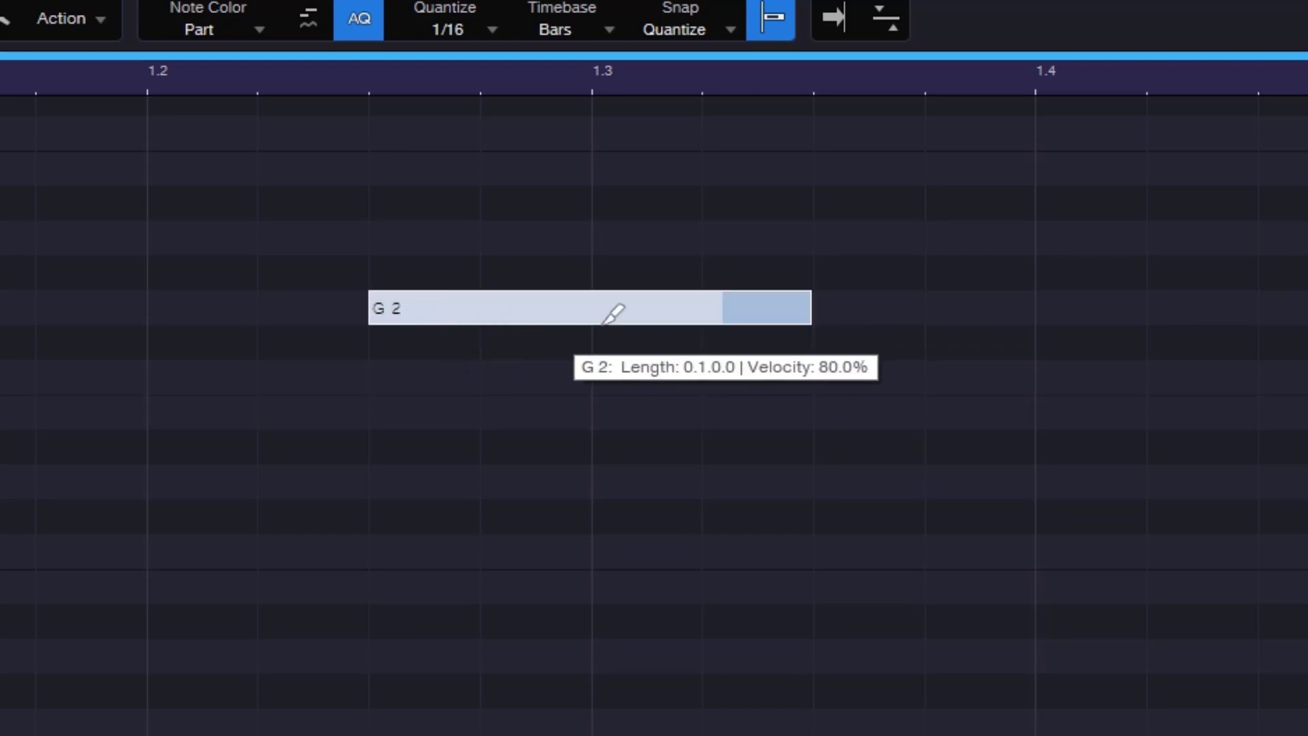
{"action": "left_click", "coordinate": [934, 329]}
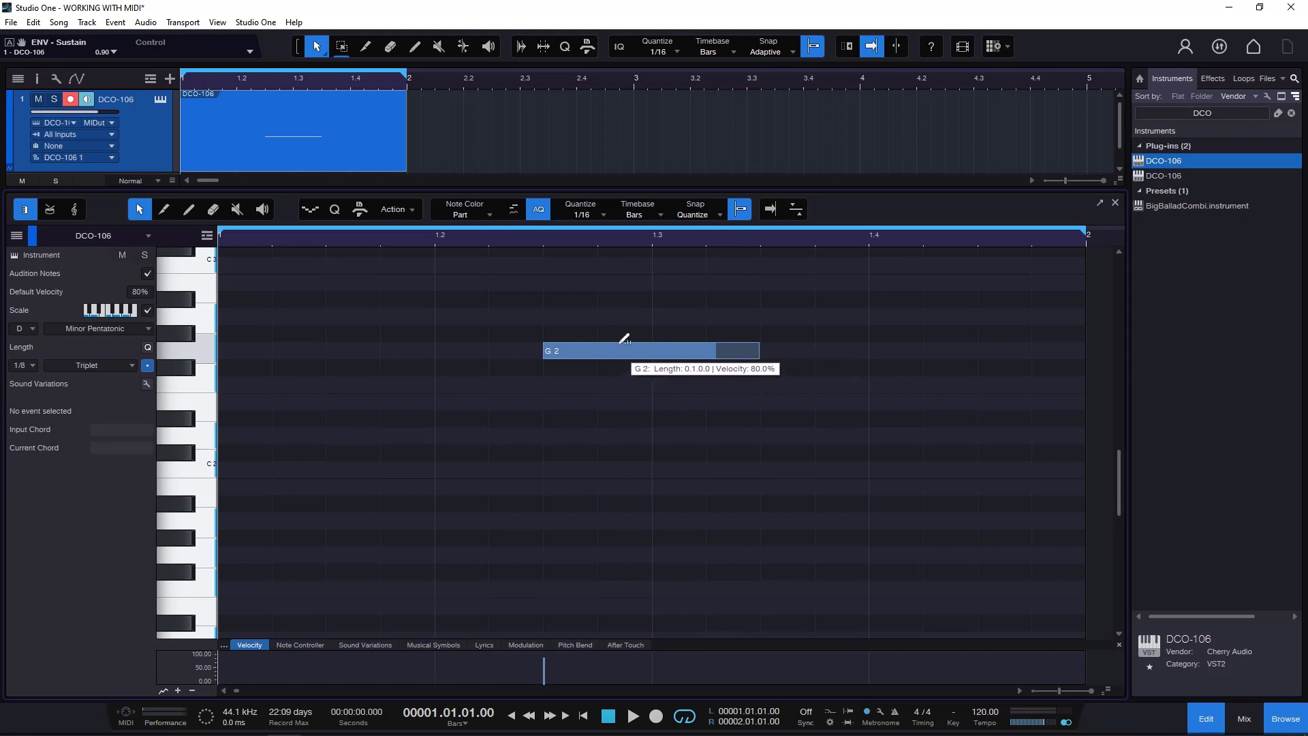
Step: Lower the G2 note's velocity to 32% and raise it to 75%, temporarily enlarging the velocity lane
{"action": "mouse_move", "coordinate": [624, 338]}
{"action": "left_mouse_down"}
{"action": "mouse_move", "coordinate": [620, 250]}
{"action": "mouse_move", "coordinate": [621, 539]}
{"action": "left_mouse_up"}
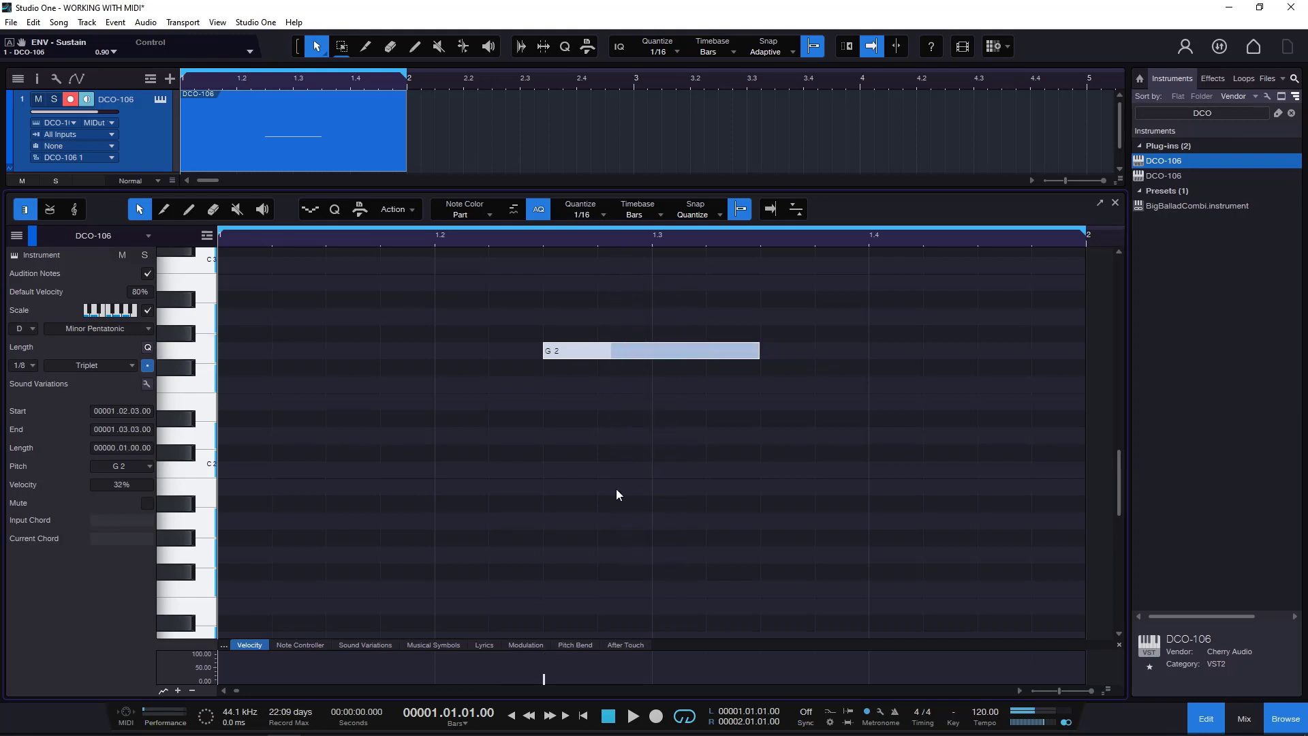
{"action": "left_click_drag", "start_coordinate": [703, 648], "coordinate": [701, 533]}
{"action": "left_click_drag", "start_coordinate": [543, 655], "coordinate": [558, 616]}
{"action": "left_click_drag", "start_coordinate": [632, 282], "coordinate": [640, 207]}
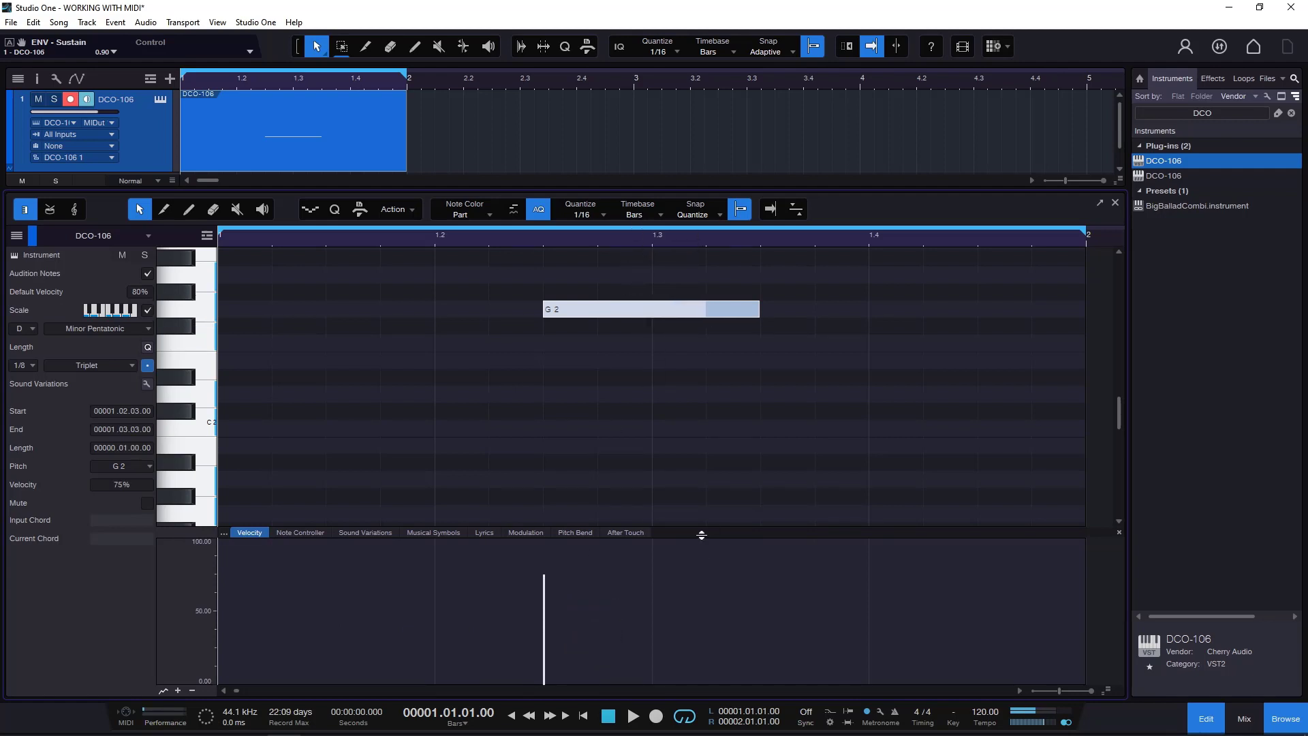
{"action": "left_click_drag", "start_coordinate": [700, 535], "coordinate": [699, 642]}
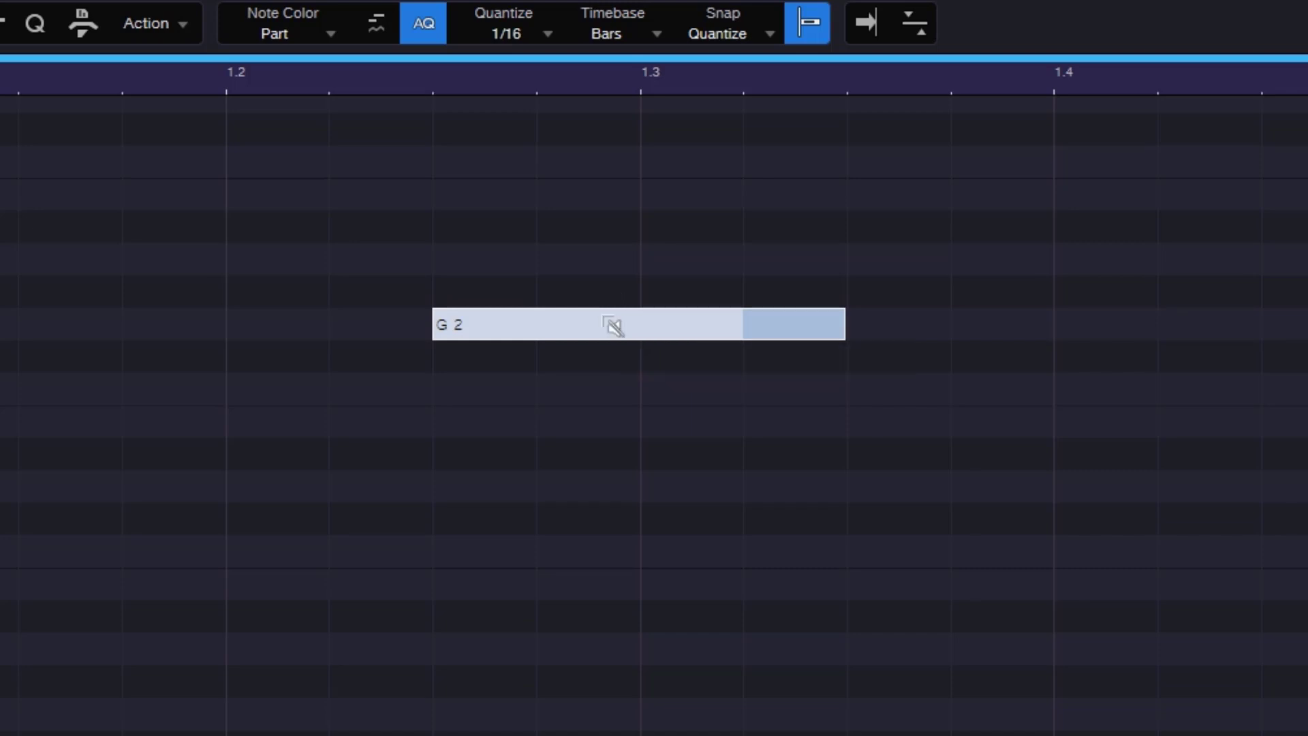
Step: Mute the G2 note and unmute it again
{"action": "left_click", "coordinate": [611, 326]}
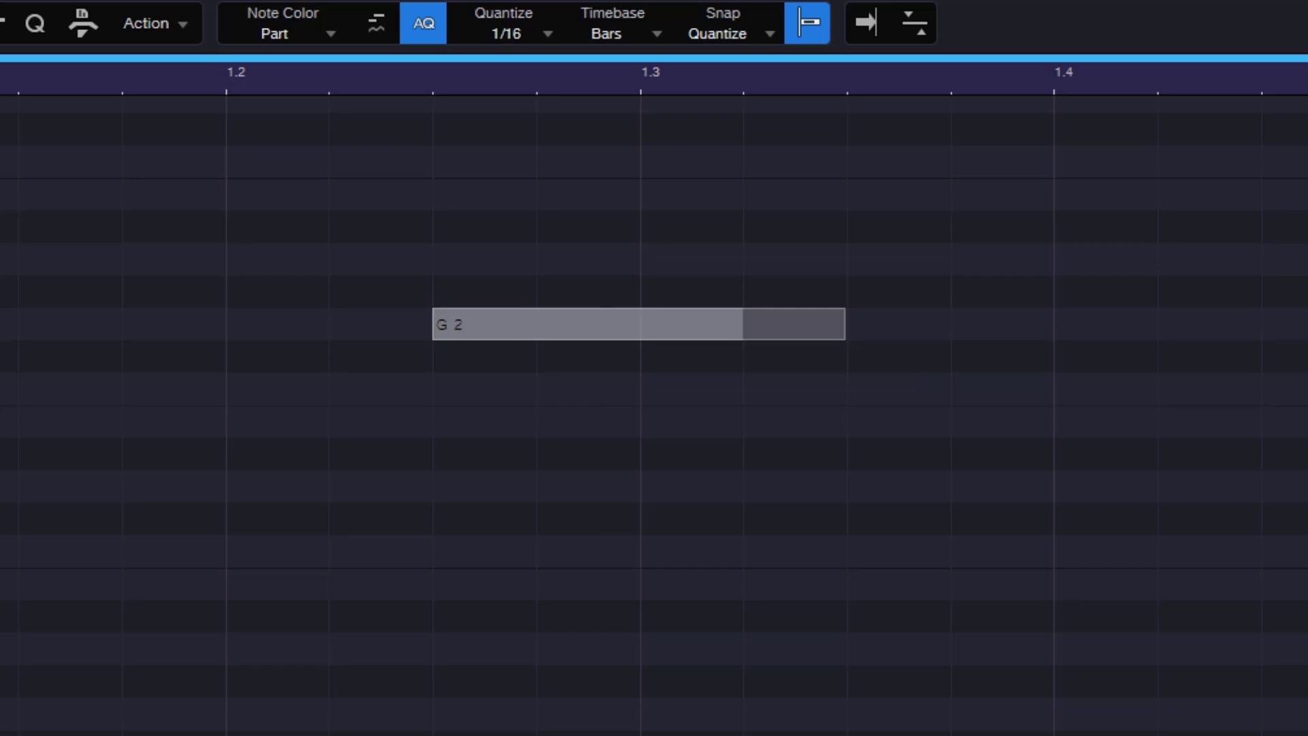
{"action": "left_click", "coordinate": [603, 325]}
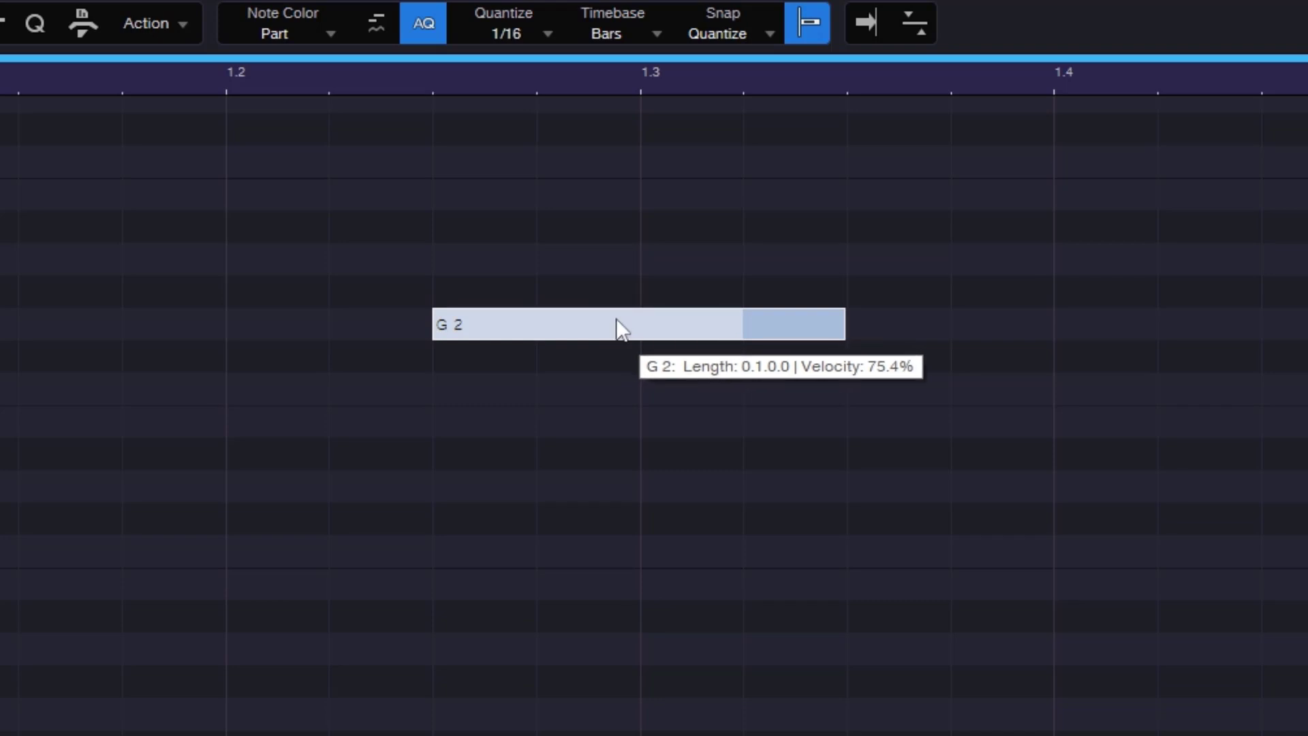
{"action": "key", "text": "ctrl+alt"}
{"action": "key", "text": "ctrl+alt"}
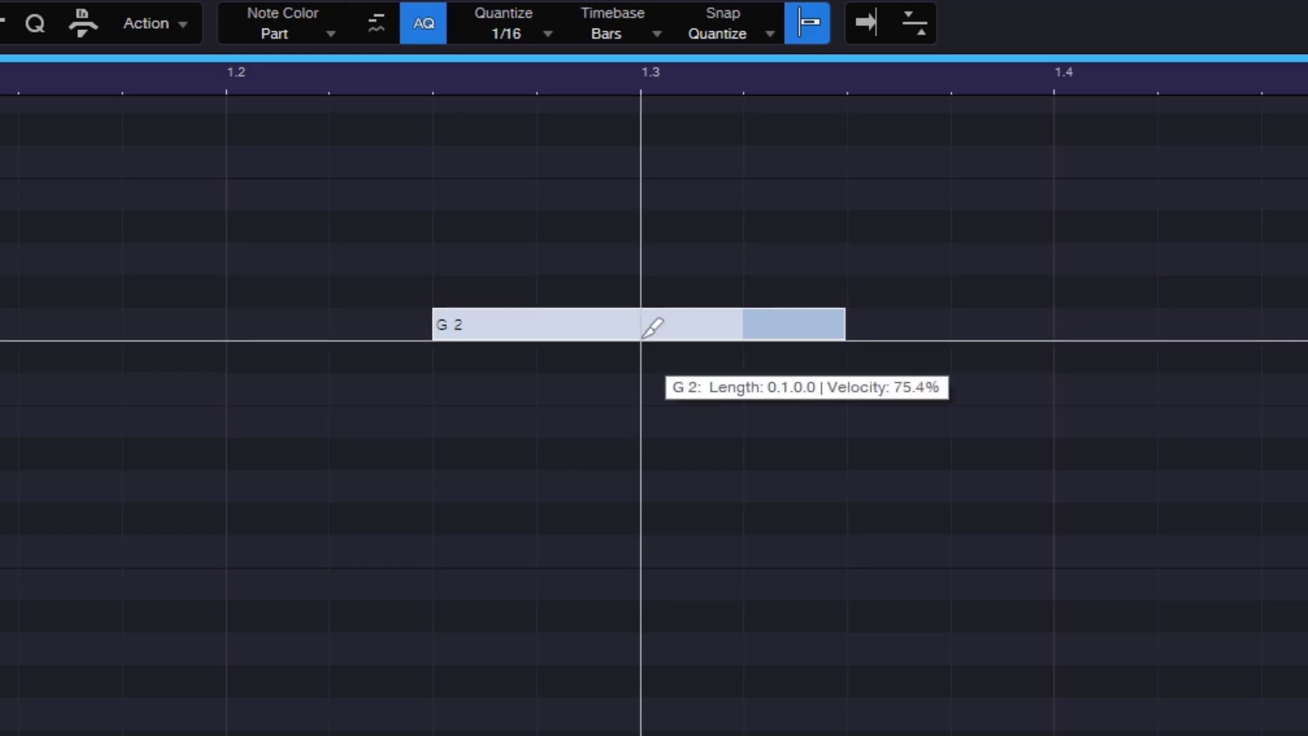
Step: Split the whole clip at beat 1.3, move its second part to the second sixteenth of beat 4, and undo both changes
{"action": "key", "text": "alt+x"}
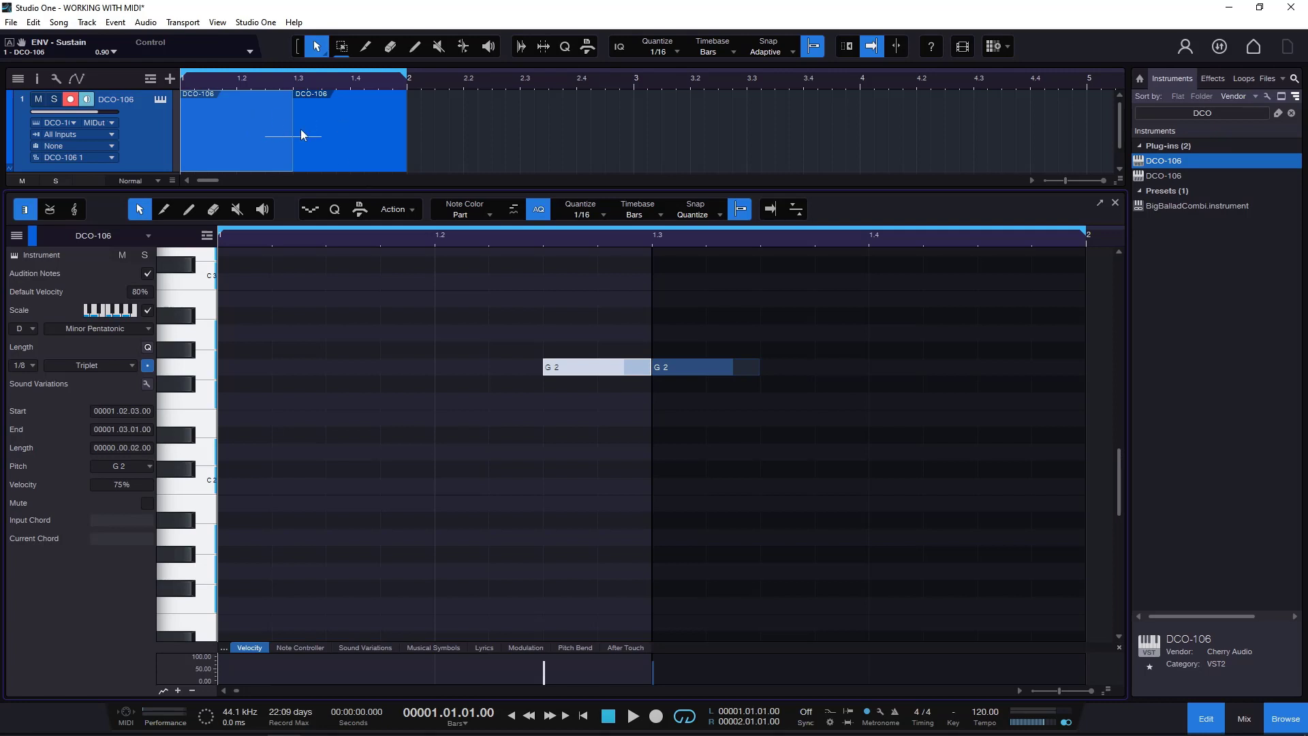
{"action": "left_click_drag", "start_coordinate": [300, 129], "coordinate": [373, 140]}
{"action": "left_click", "coordinate": [271, 140]}
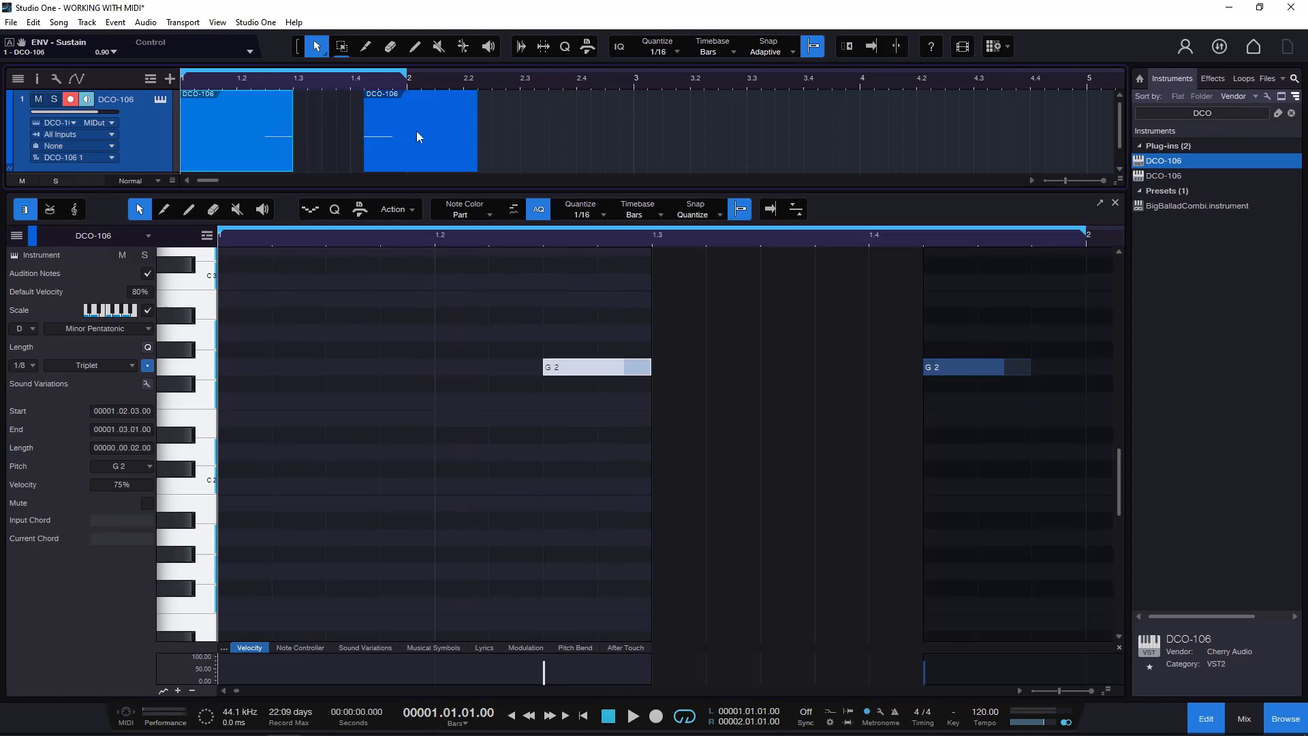
{"action": "key", "text": "ctrl+z"}
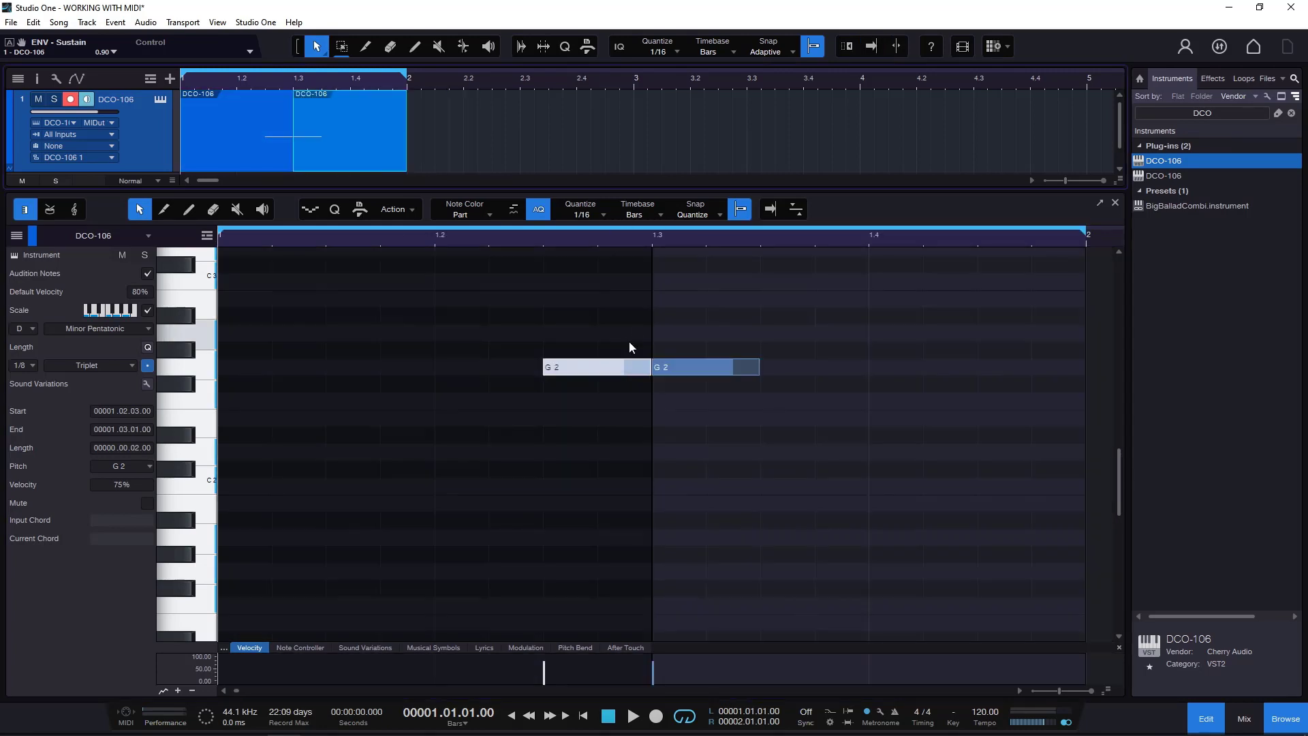
{"action": "key", "text": "ctrl+z"}
Step: Split only the G2 note at beat 1.3, undoing and repeating the split, and select each half in turn
{"action": "left_click", "coordinate": [653, 369], "text": "alt"}
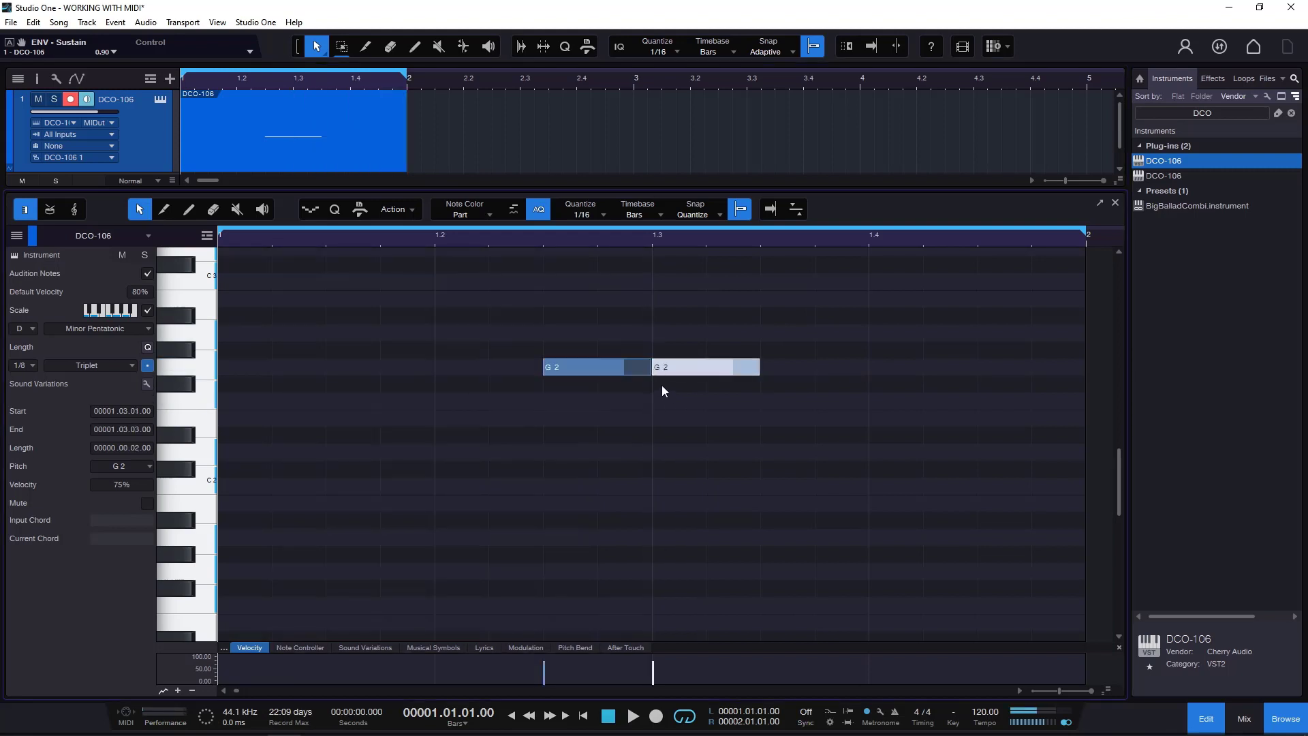
{"action": "key", "text": "ctrl+z"}
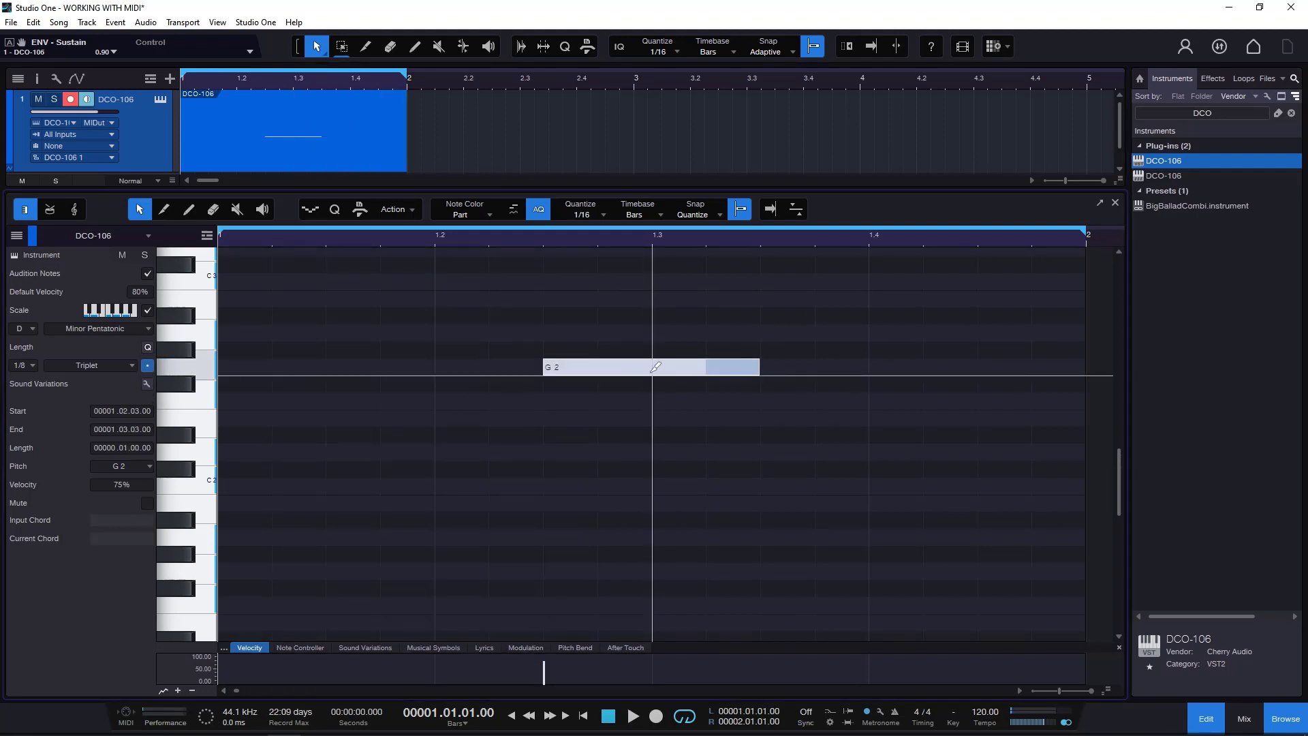
{"action": "left_click", "coordinate": [652, 368], "text": "alt"}
{"action": "key", "text": "ctrl+z"}
{"action": "left_click", "coordinate": [654, 369], "text": "alt"}
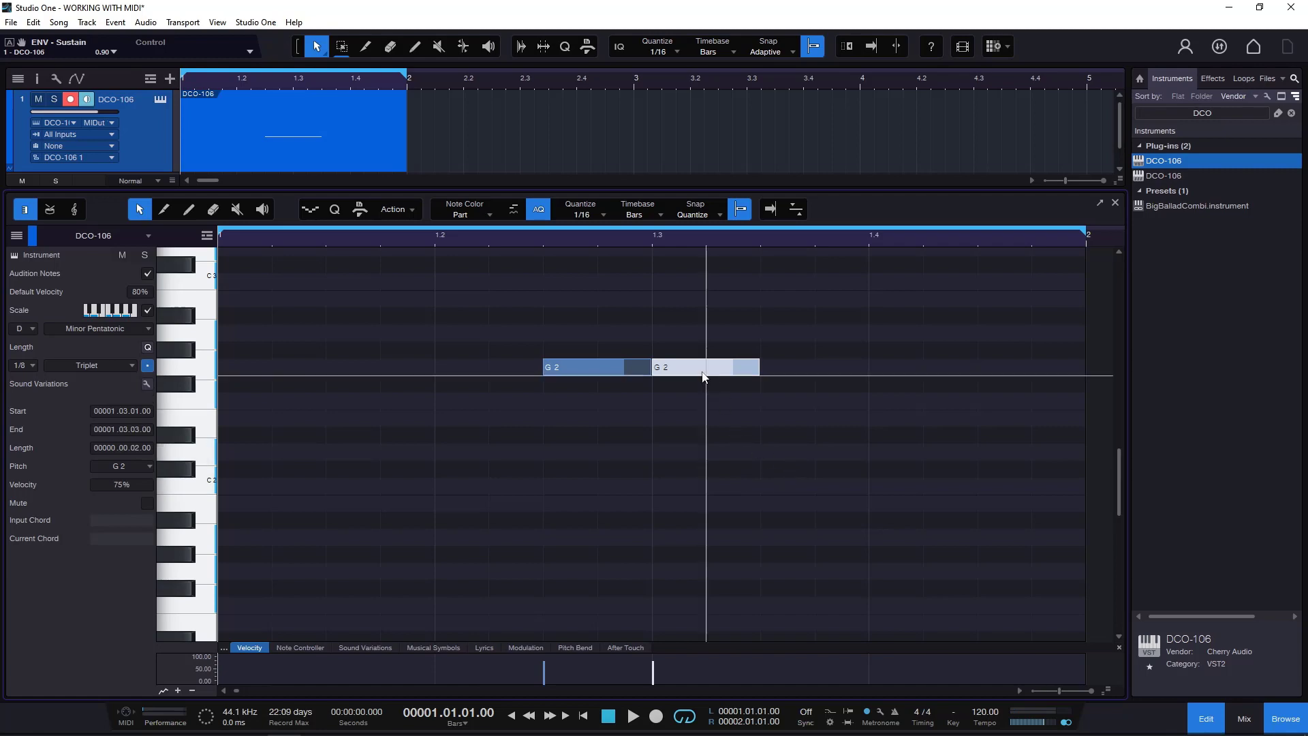
{"action": "left_click", "coordinate": [596, 368]}
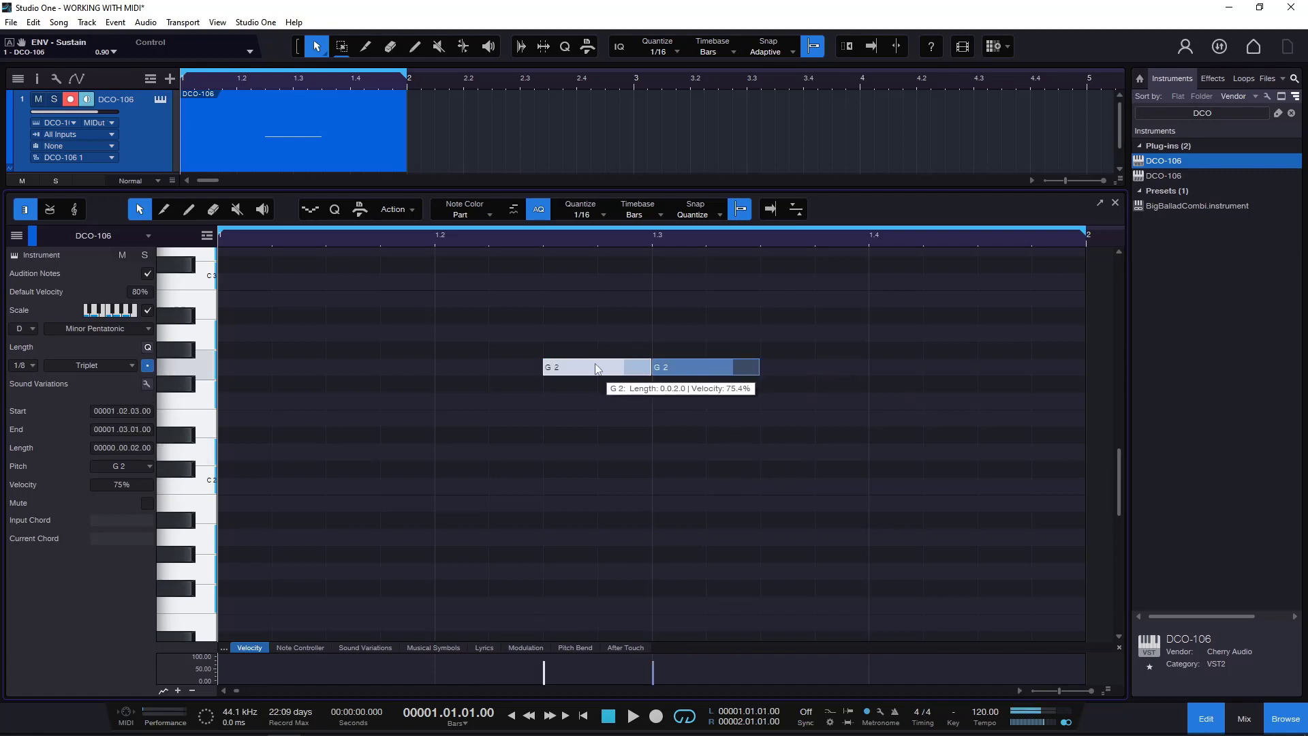
{"action": "left_click", "coordinate": [683, 367]}
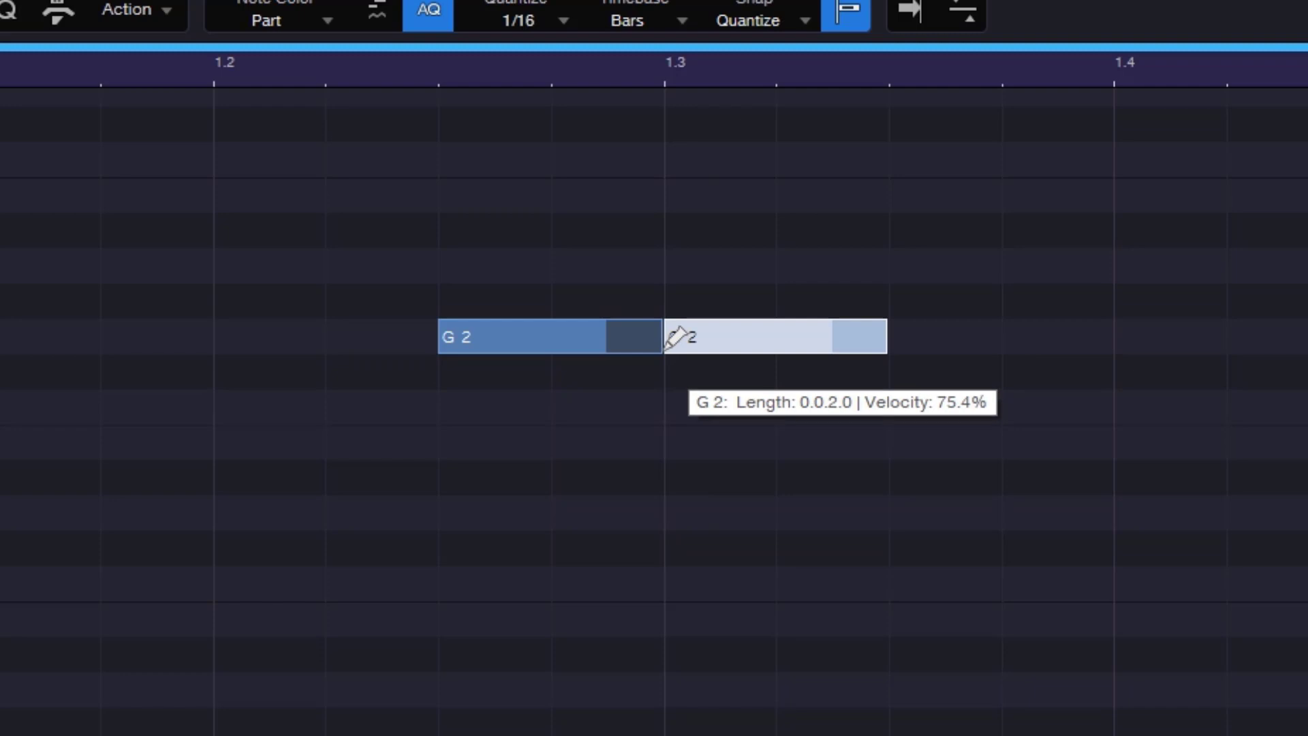
Step: Undo the split and clear the G2 note from the clip
{"action": "key", "text": "ctrl+z"}
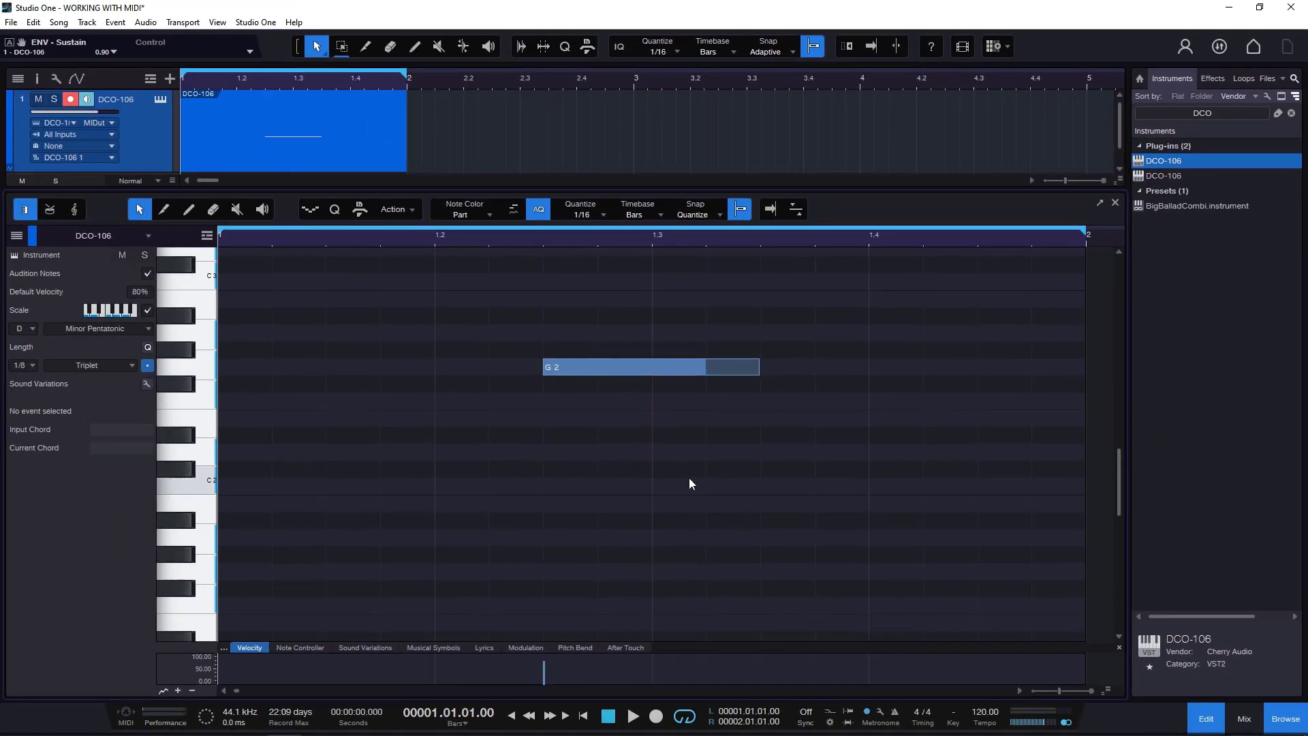
{"action": "key", "text": "ctrl+z"}
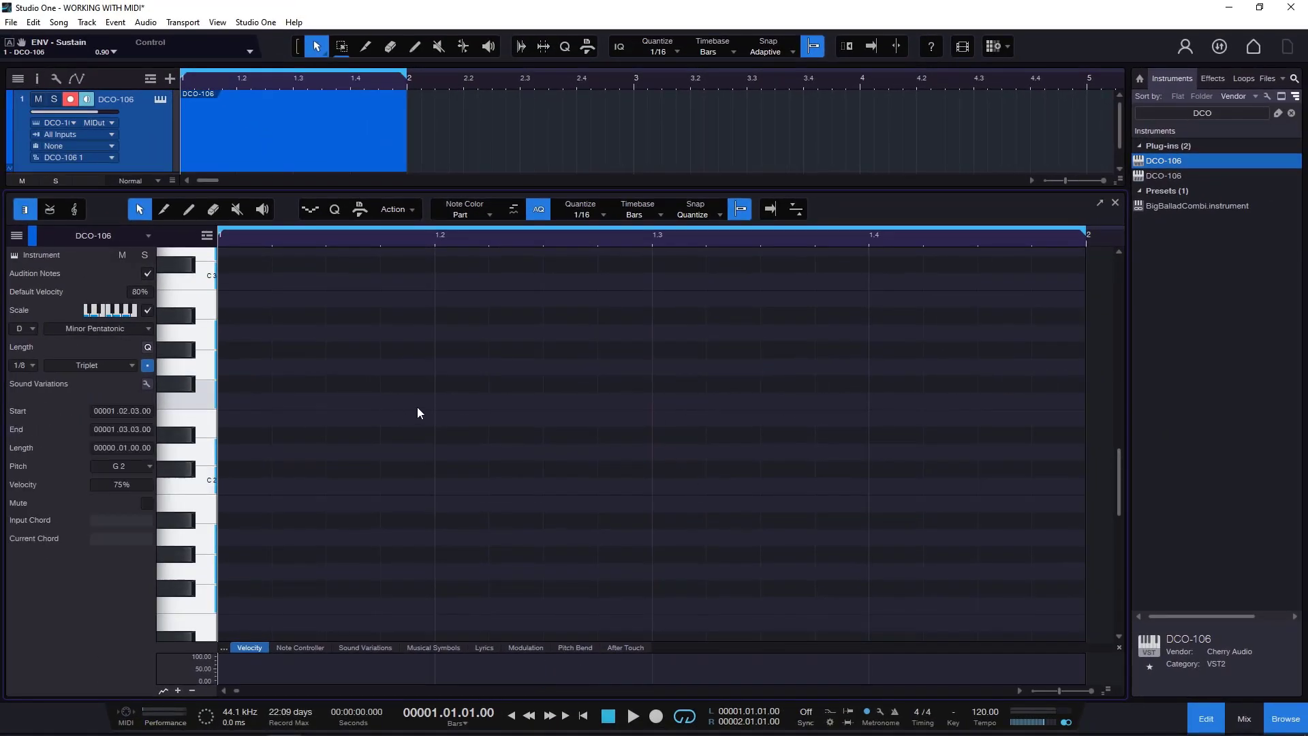
Step: Add C2 notes on beat 1's fourth sixteenth and on beats 3 and 4, and a D2 note on beat 2's third sixteenth
{"action": "double_click", "coordinate": [392, 486]}
{"action": "double_click", "coordinate": [688, 486]}
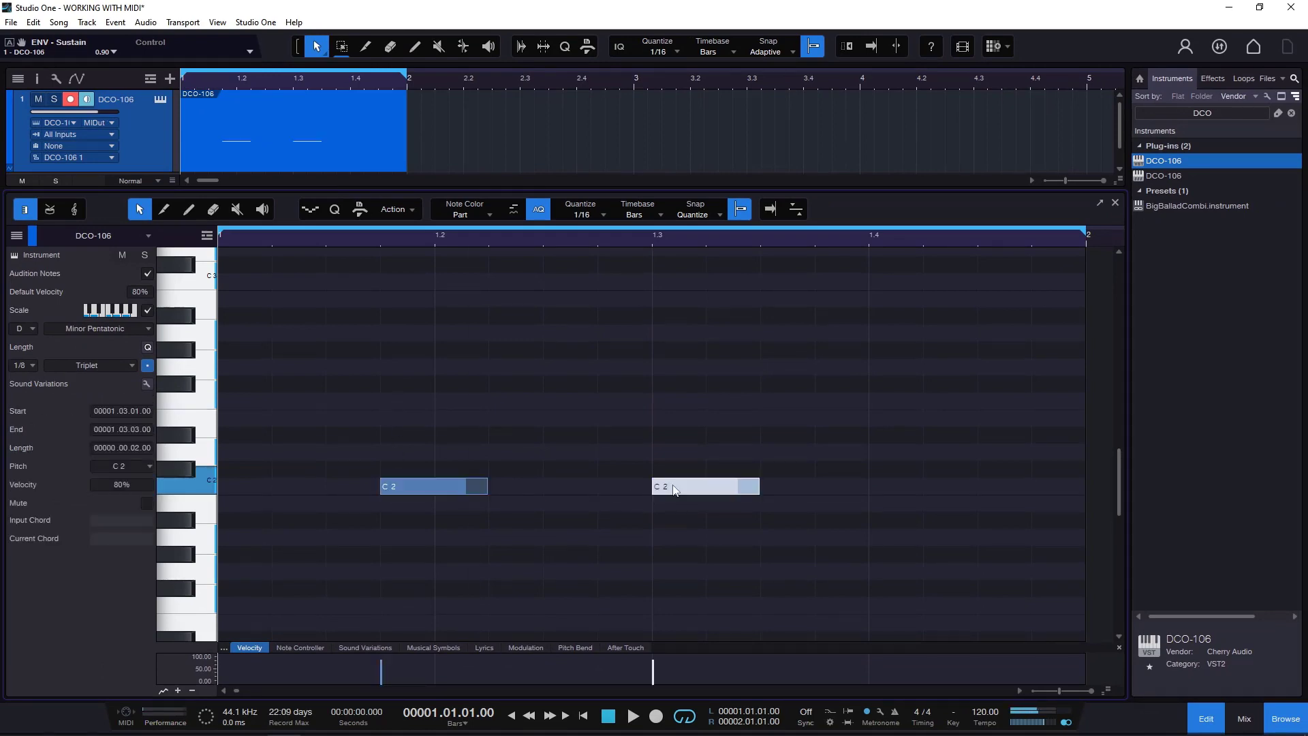
{"action": "double_click", "coordinate": [899, 485]}
{"action": "double_click", "coordinate": [551, 457]}
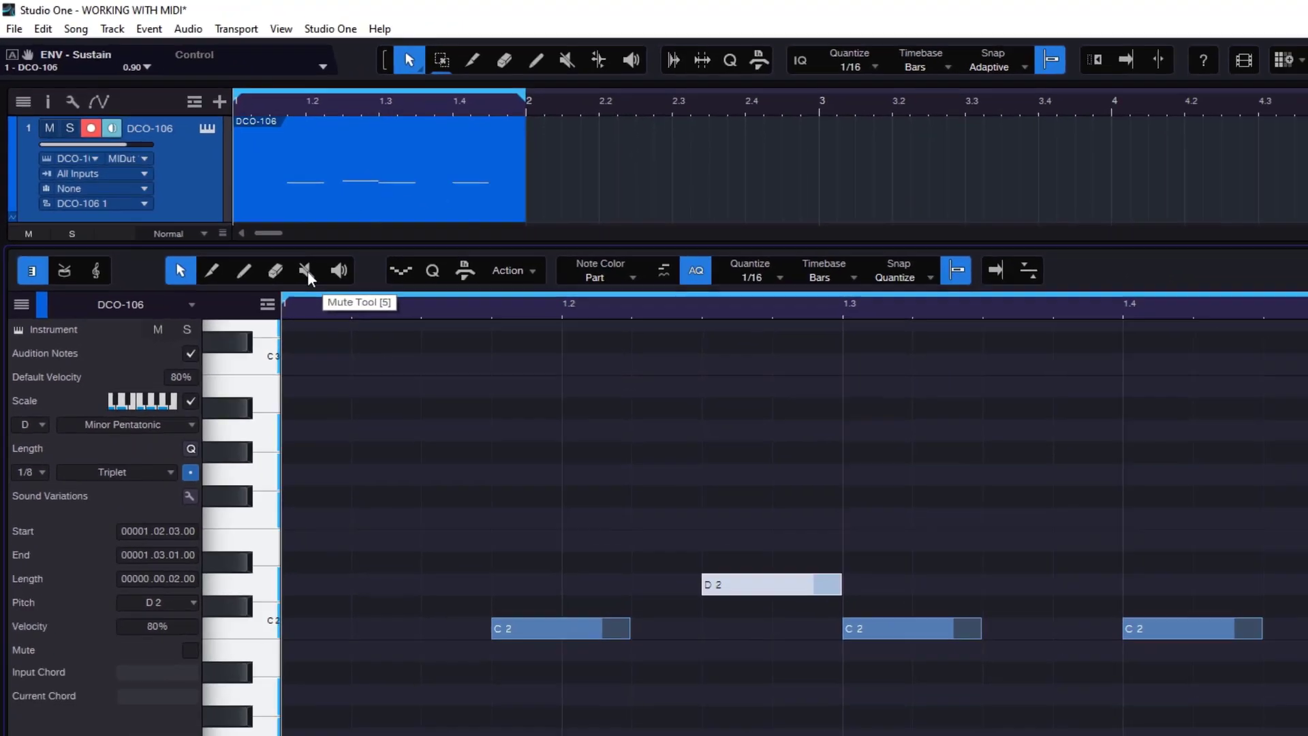
Step: Mute the D2 note with the Mute tool, try and undo muting beat 4's C2 note, and return to the Arrow tool
{"action": "left_click", "coordinate": [306, 270]}
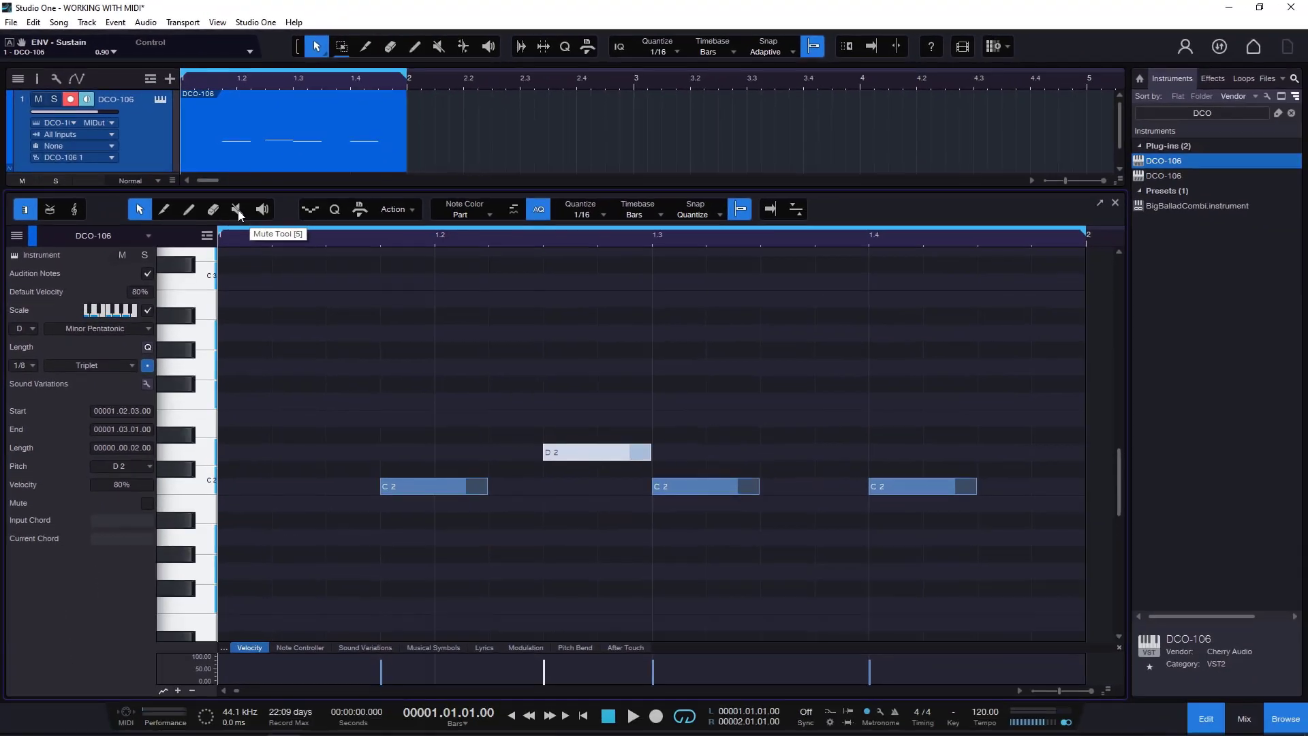
{"action": "left_click", "coordinate": [717, 591]}
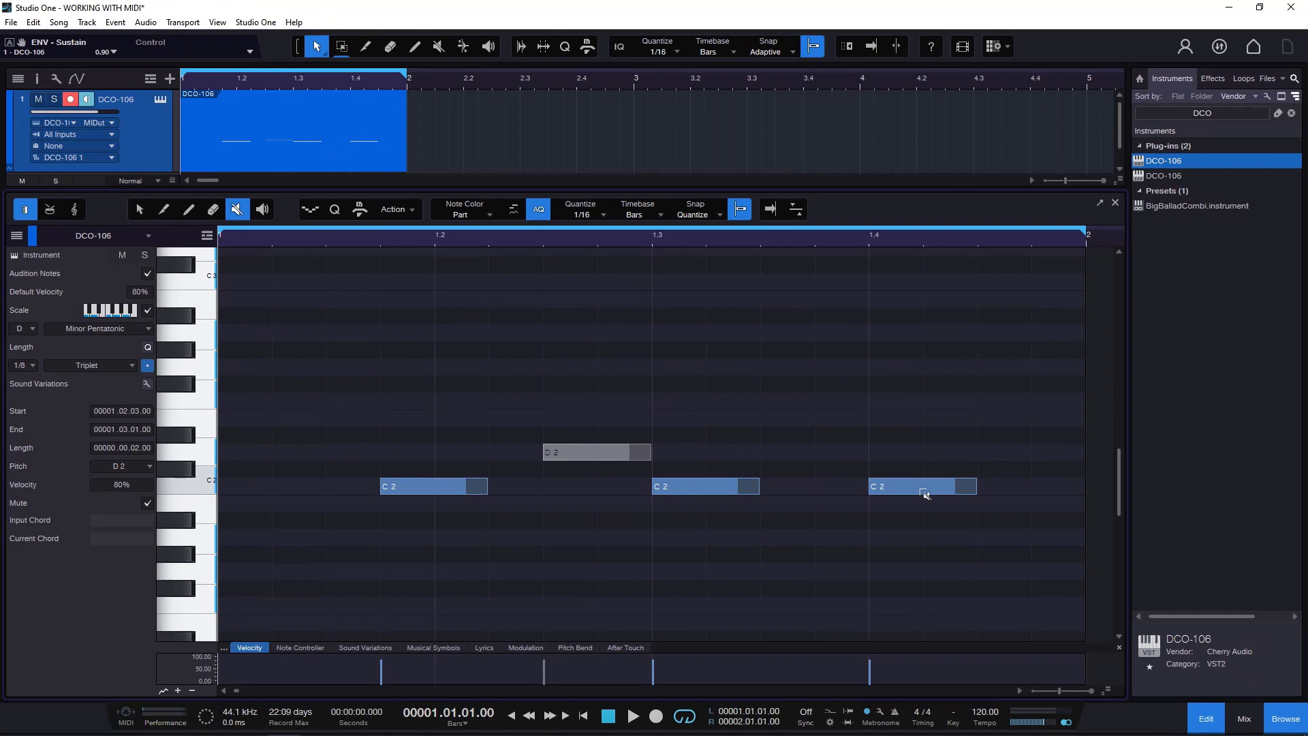
{"action": "left_click", "coordinate": [920, 490]}
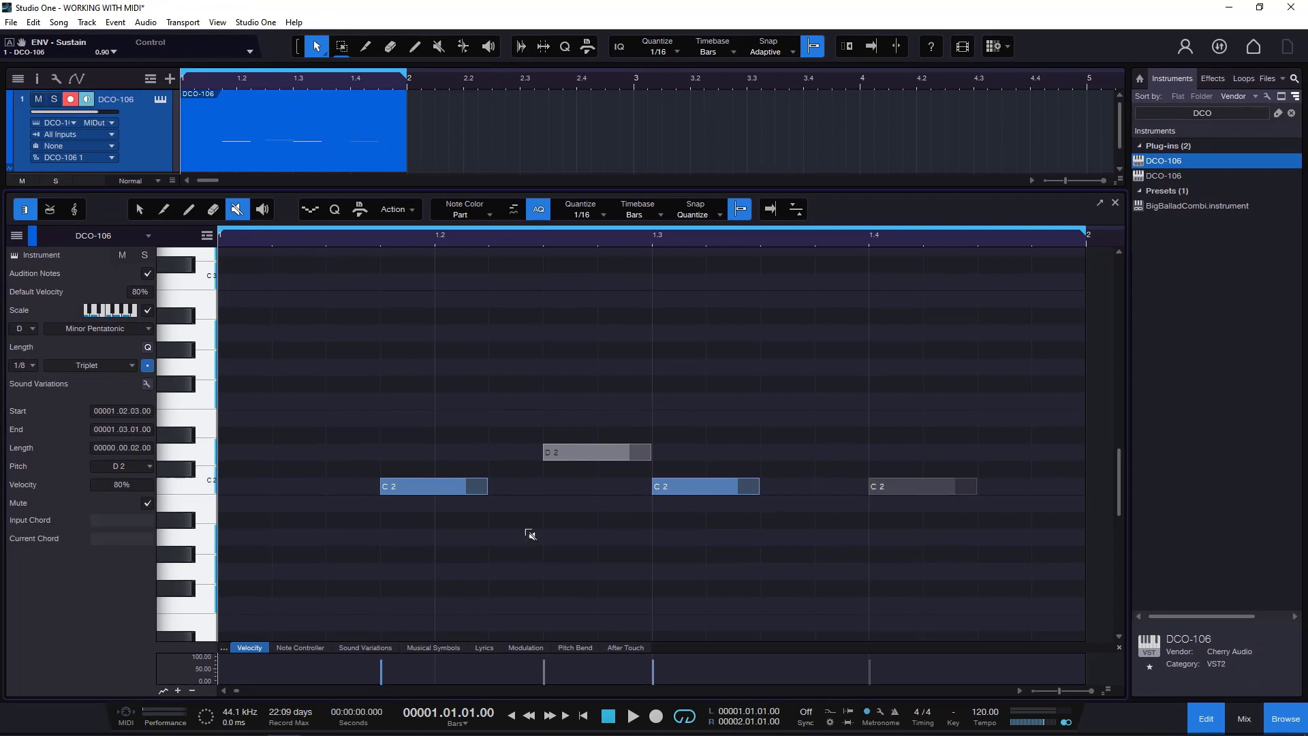
{"action": "key", "text": "ctrl+z"}
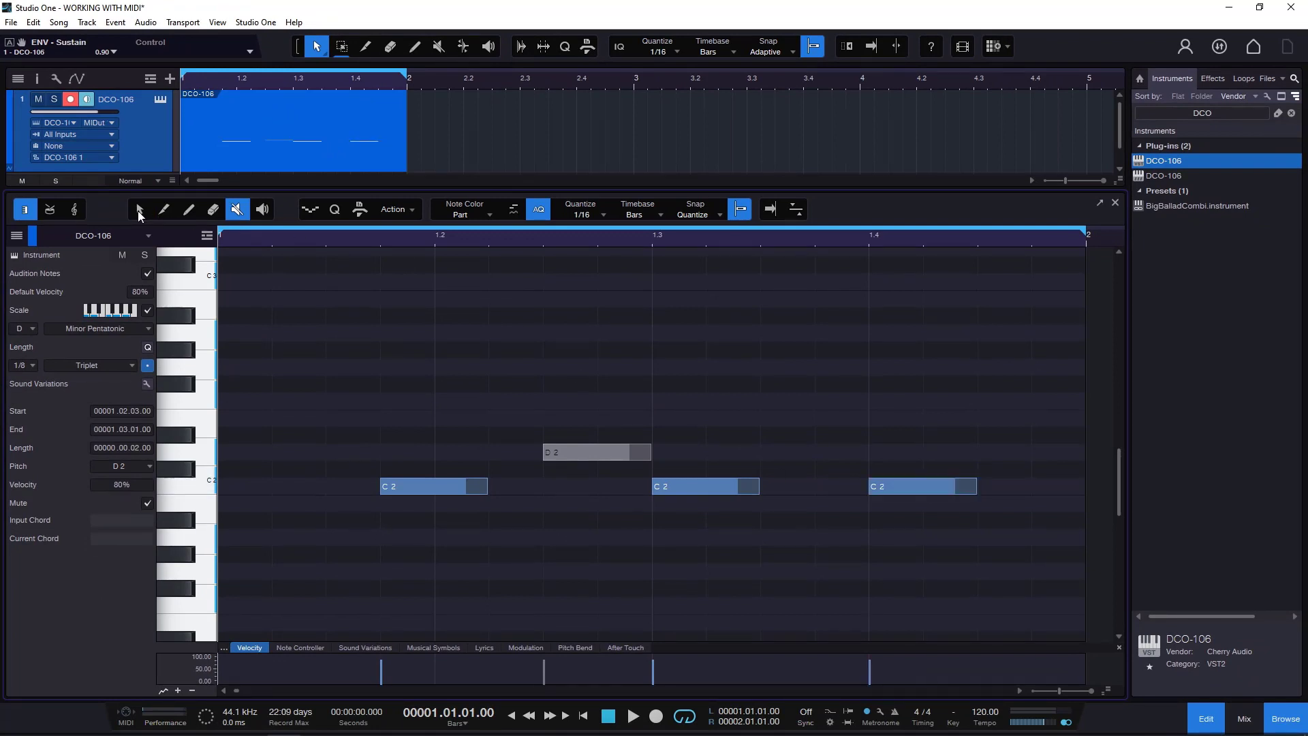
{"action": "left_click", "coordinate": [140, 211]}
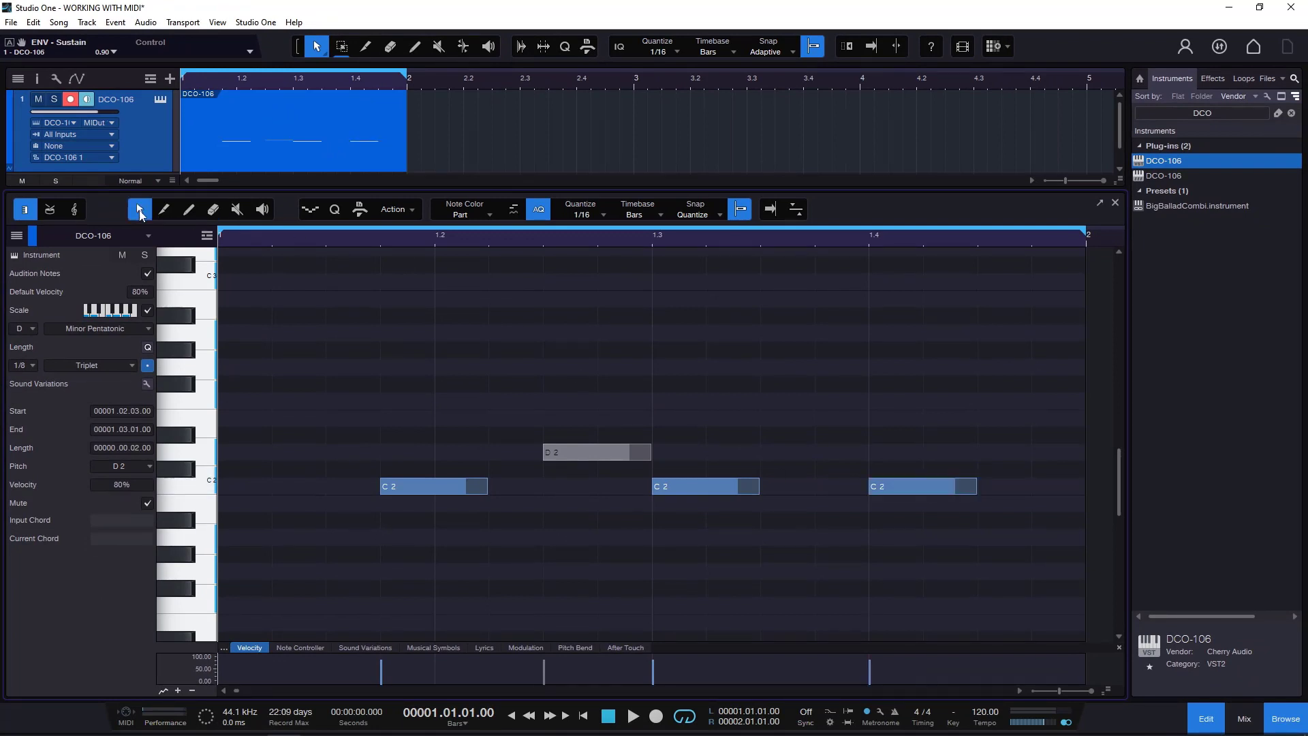
Step: Mute the C2 note on beat 1's fourth sixteenth, select it and unmute it again
{"action": "middle_click", "coordinate": [445, 479]}
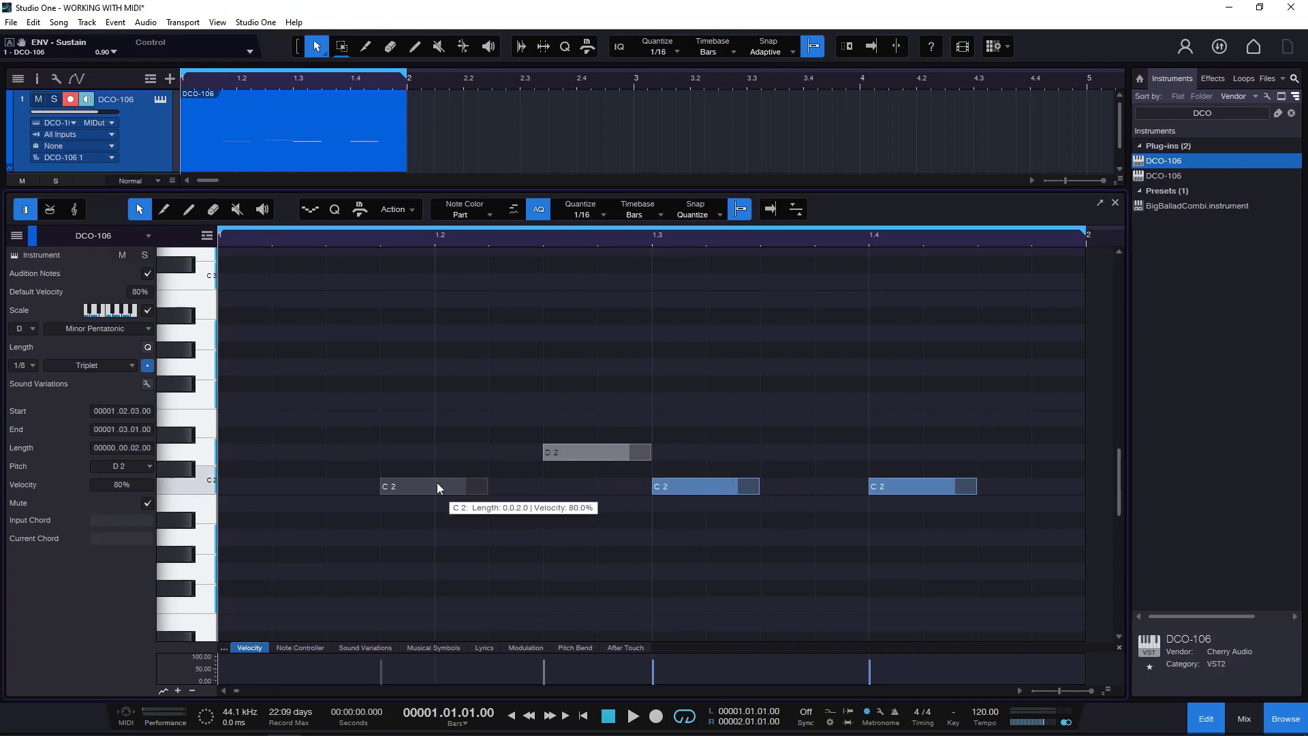
{"action": "left_click", "coordinate": [437, 487]}
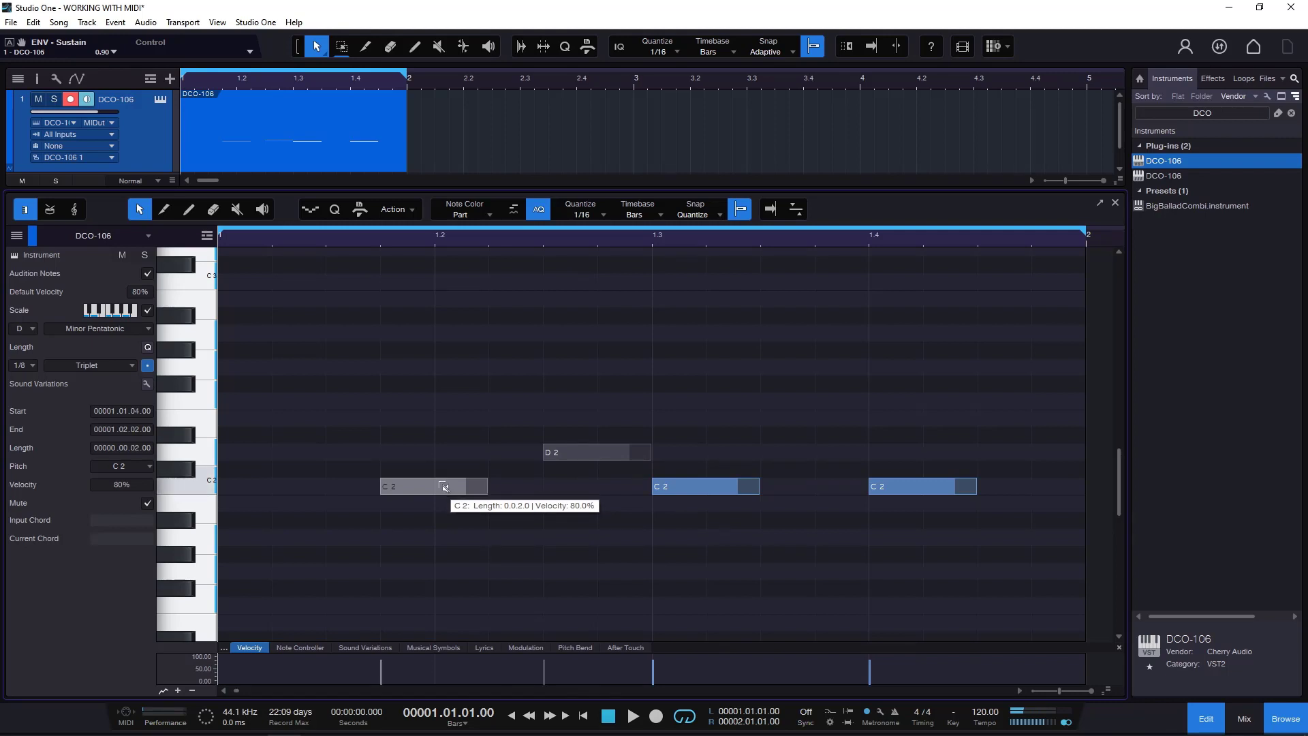
{"action": "key", "text": "shift+m"}
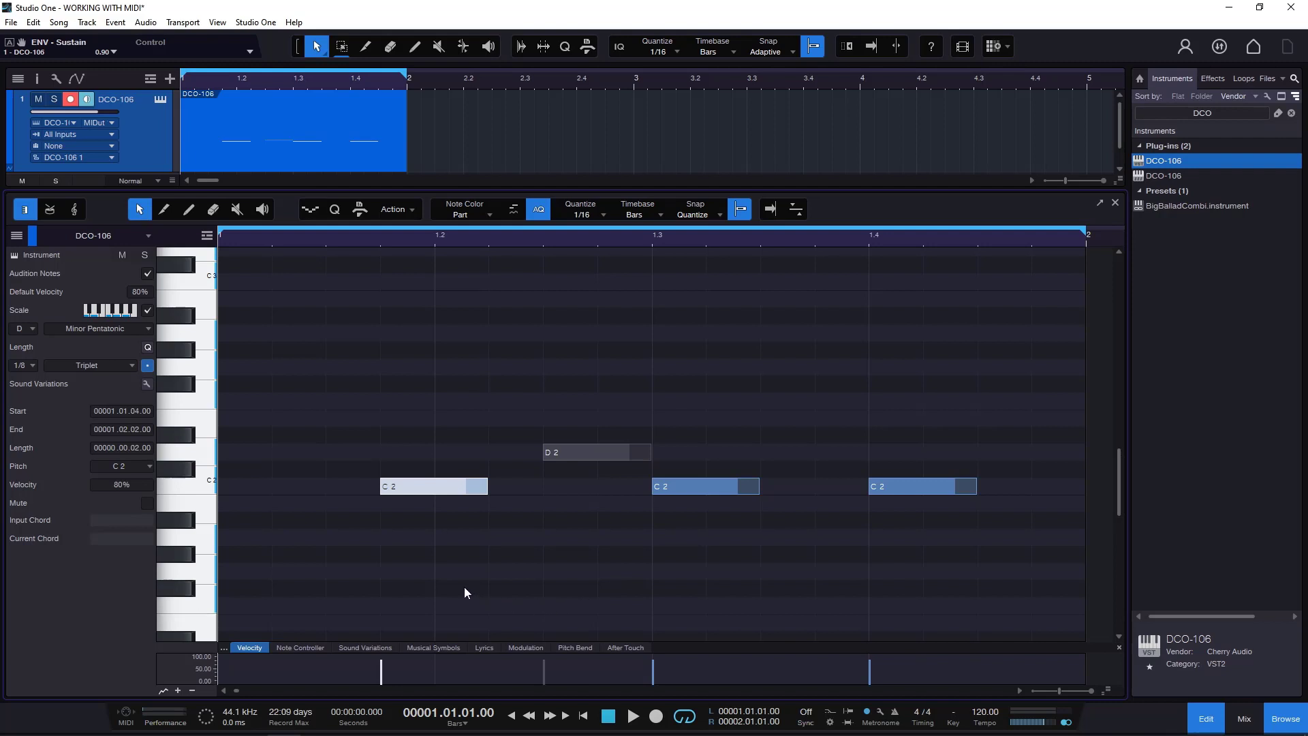
Step: With the Mute tool, toggle muting on the first and last C2 notes and unmute the D2 note
{"action": "left_click", "coordinate": [238, 211]}
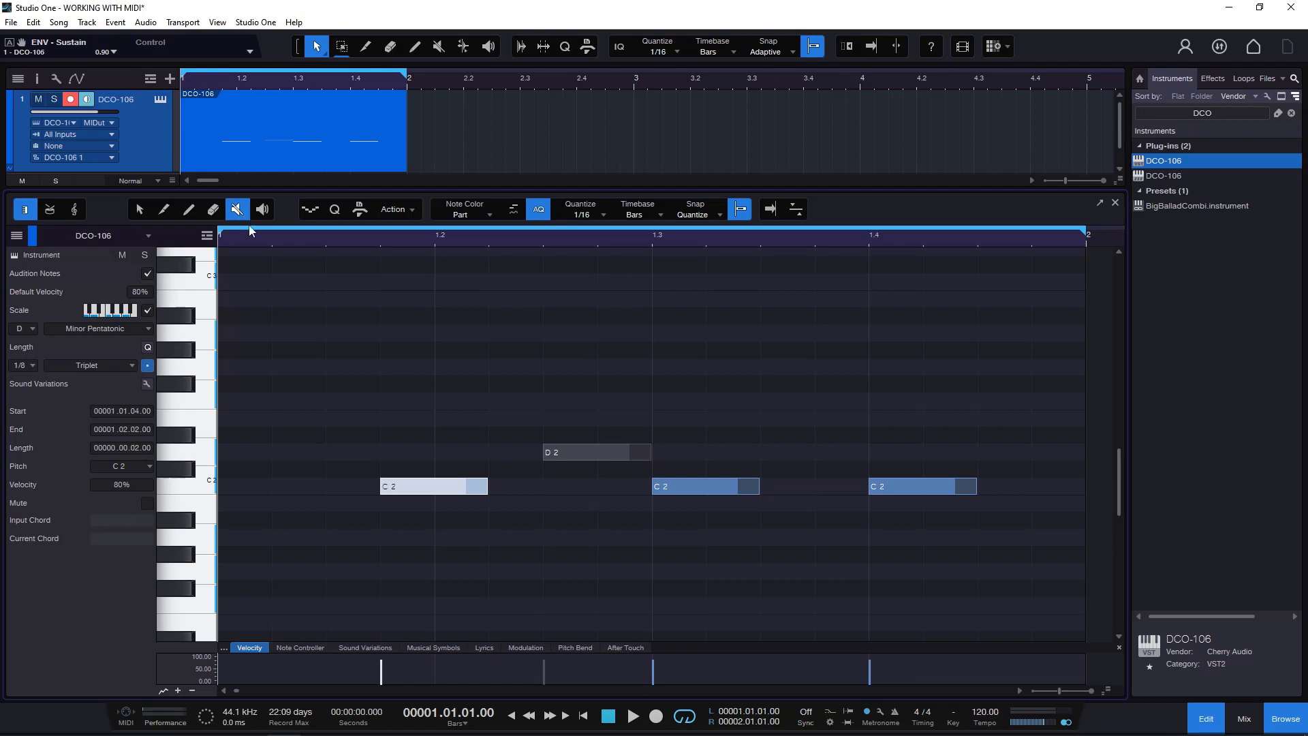
{"action": "left_click", "coordinate": [444, 487]}
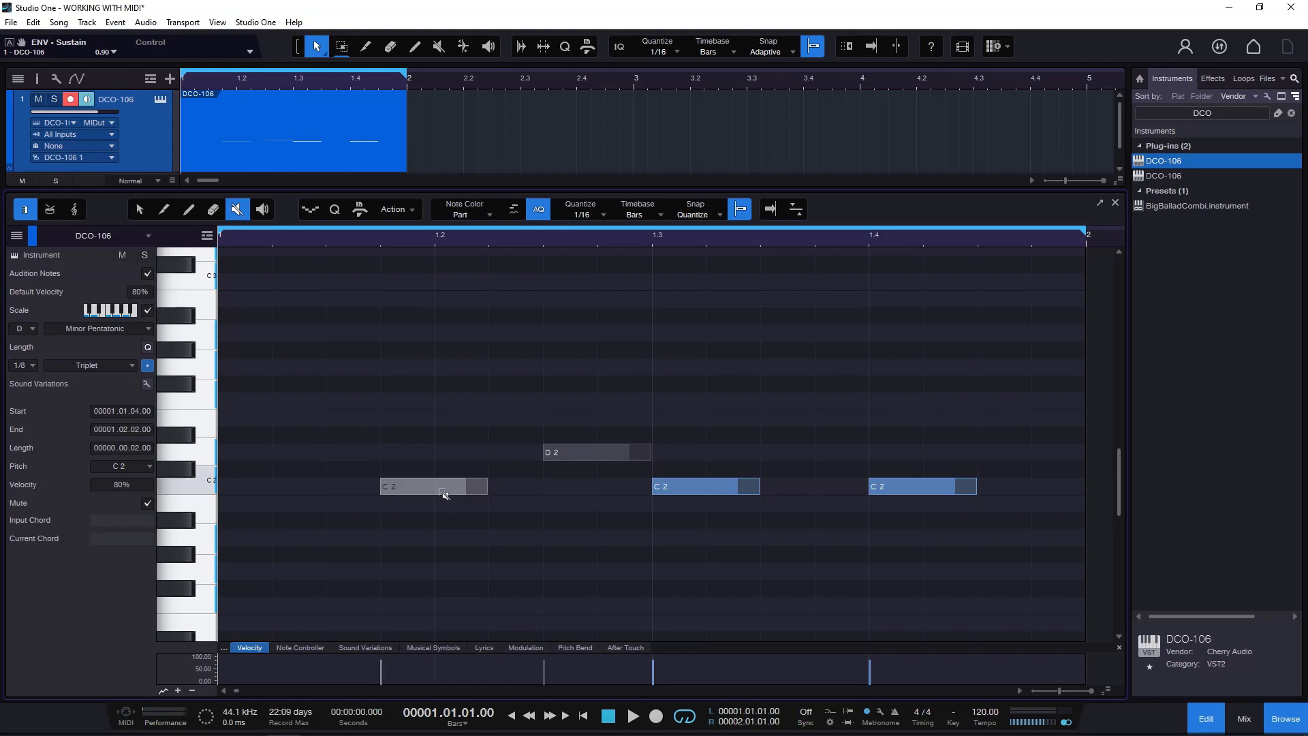
{"action": "left_click", "coordinate": [944, 486]}
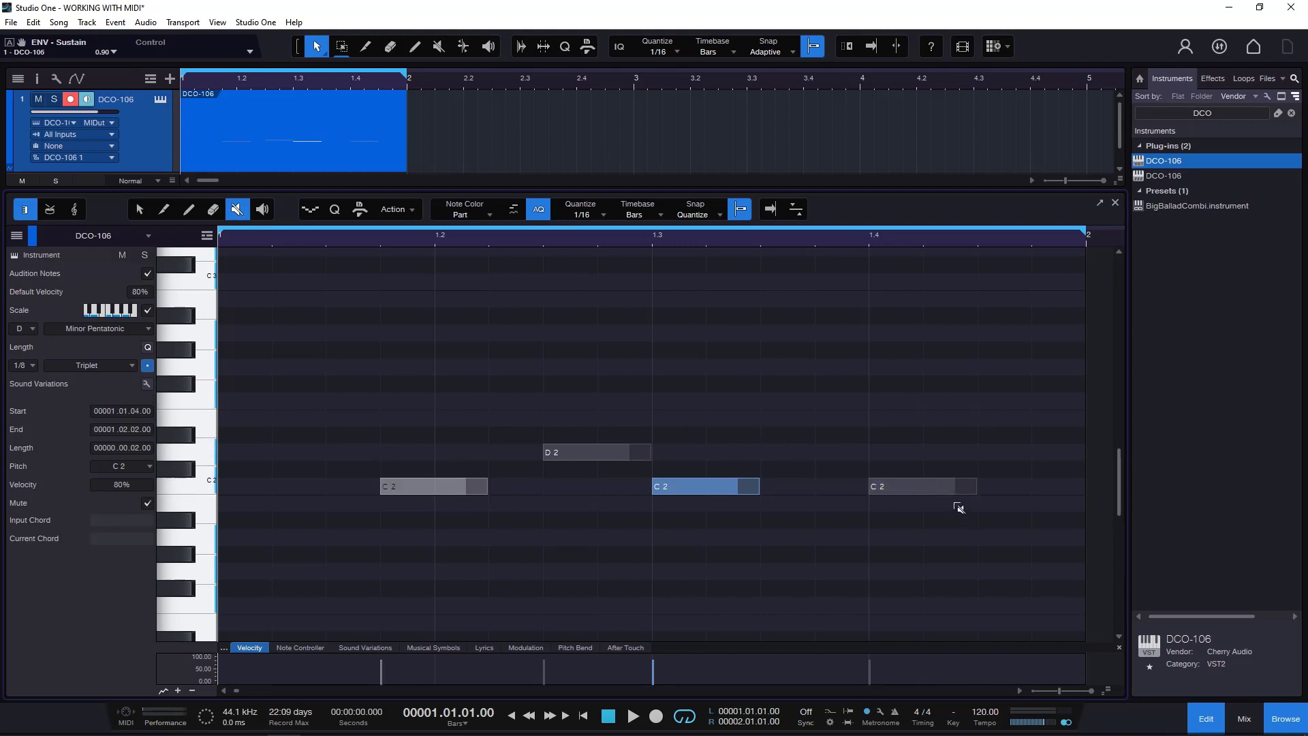
{"action": "left_click", "coordinate": [947, 488]}
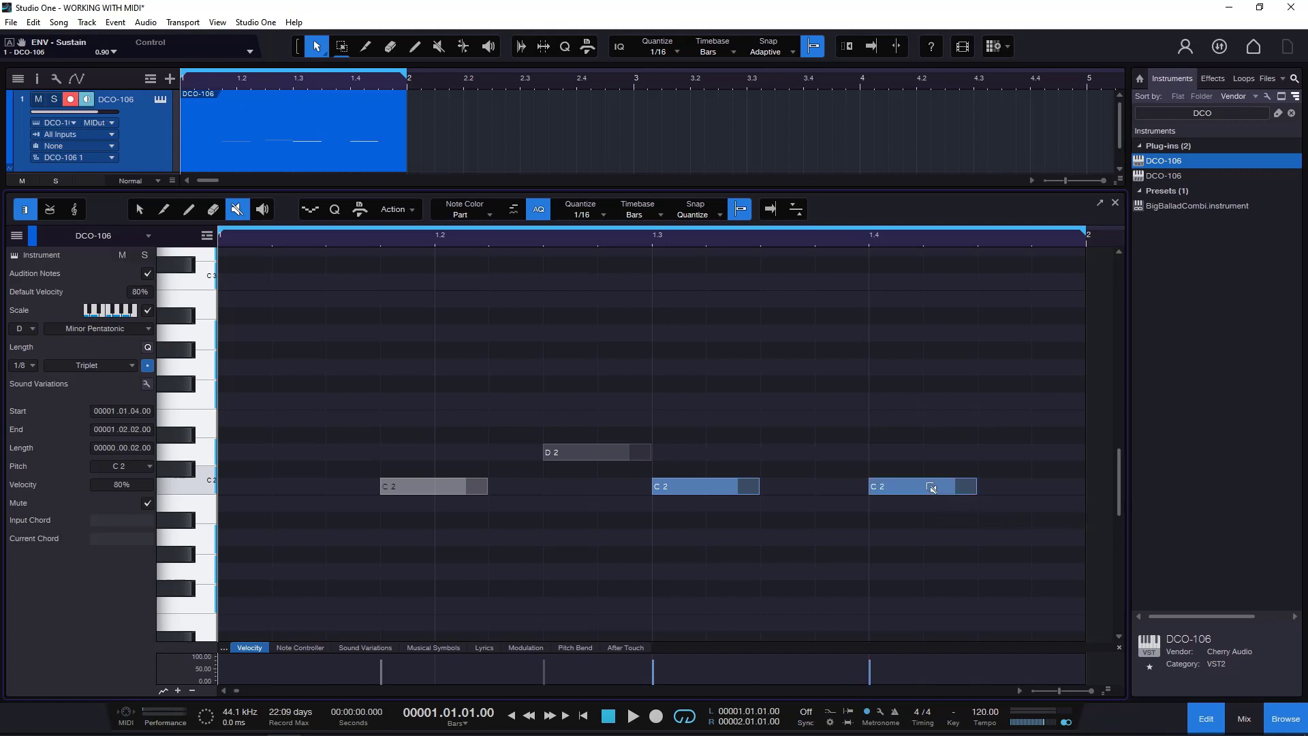
{"action": "left_click", "coordinate": [609, 455]}
{"action": "left_click", "coordinate": [438, 485]}
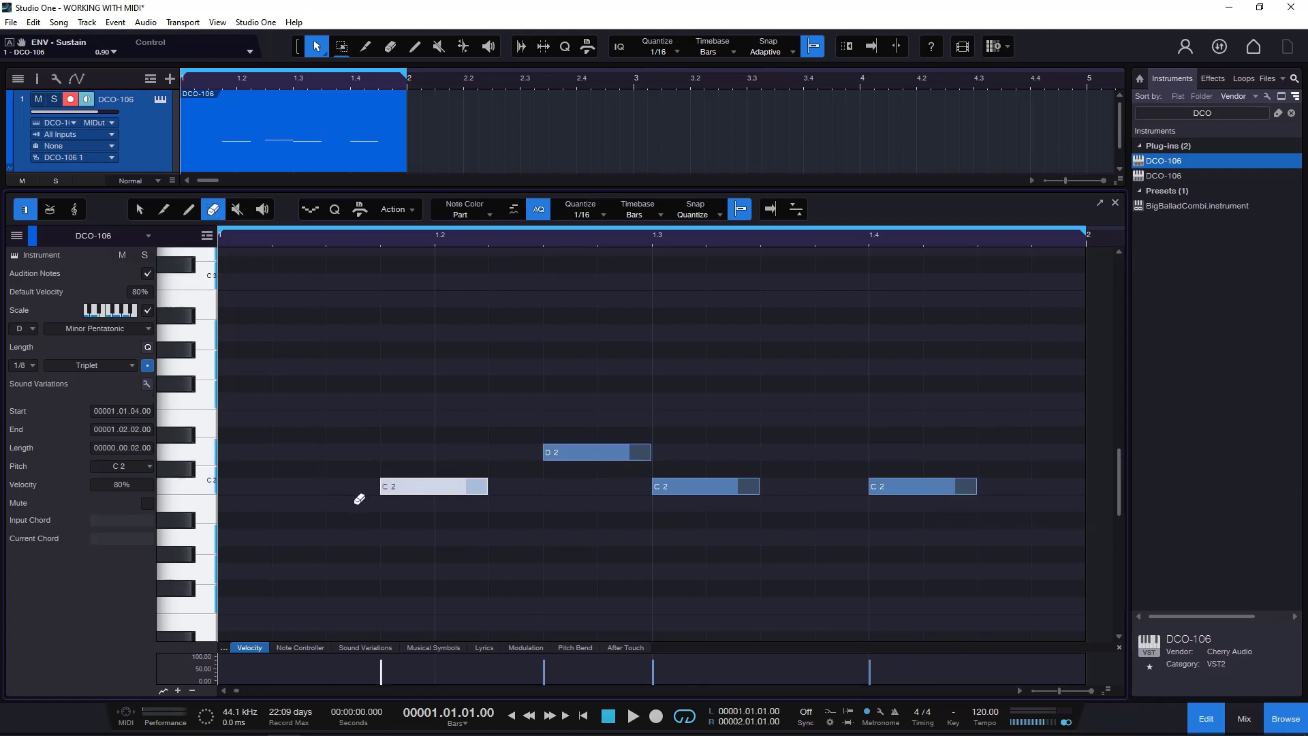
Step: Erase the three C2 notes and the D2 note with the Eraser tool, and undo the erasures
{"action": "left_click", "coordinate": [444, 485]}
{"action": "left_click", "coordinate": [593, 452]}
{"action": "left_click", "coordinate": [688, 485]}
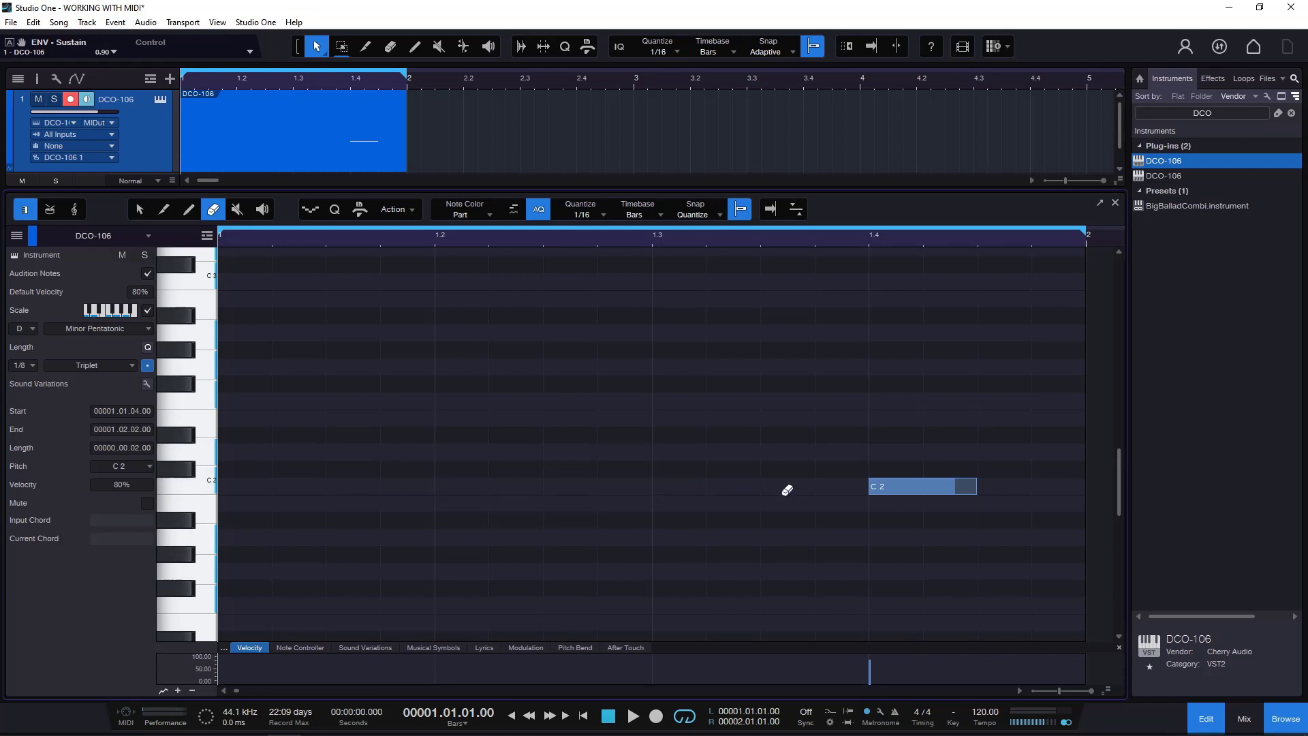
{"action": "left_click", "coordinate": [899, 485]}
{"action": "key", "text": "ctrl+z"}
{"action": "key", "text": "ctrl+z"}
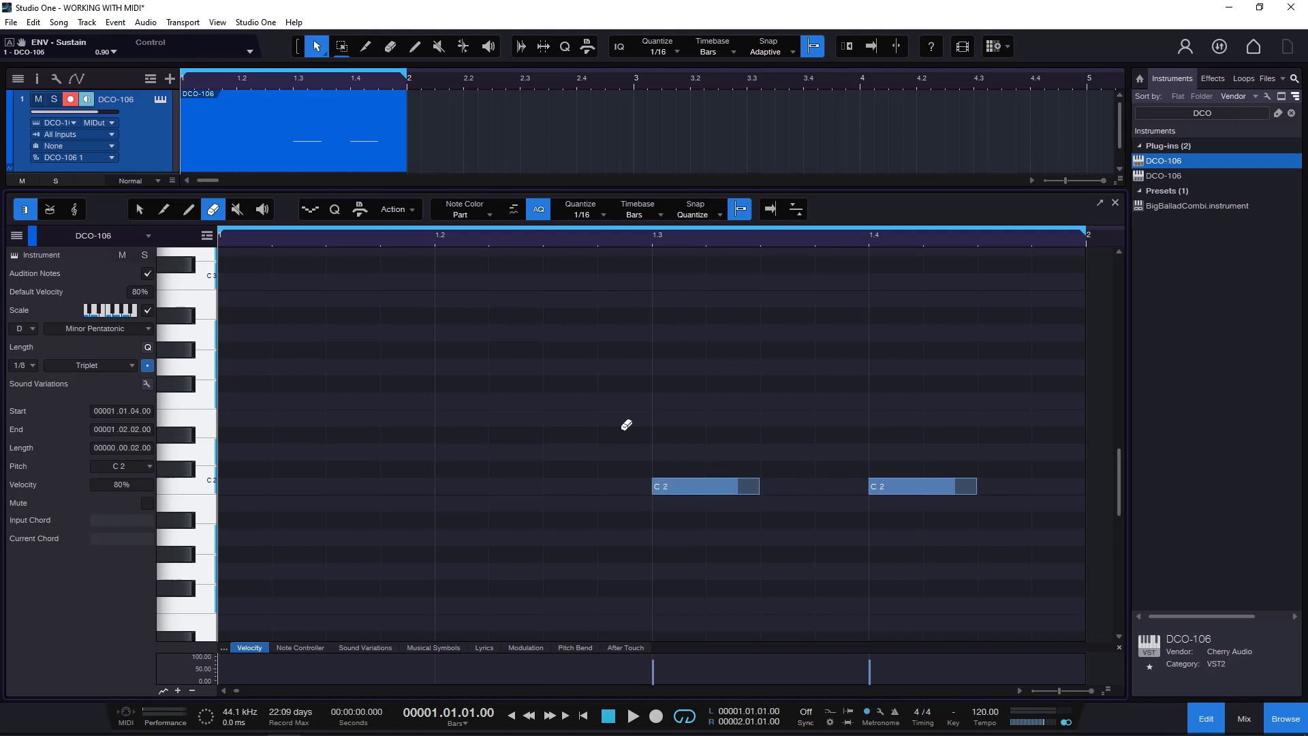
{"action": "key", "text": "ctrl+z"}
{"action": "key", "text": "ctrl+z"}
Step: Delete all four notes one by one with the Arrow tool, and undo the deletions
{"action": "left_click", "coordinate": [139, 210]}
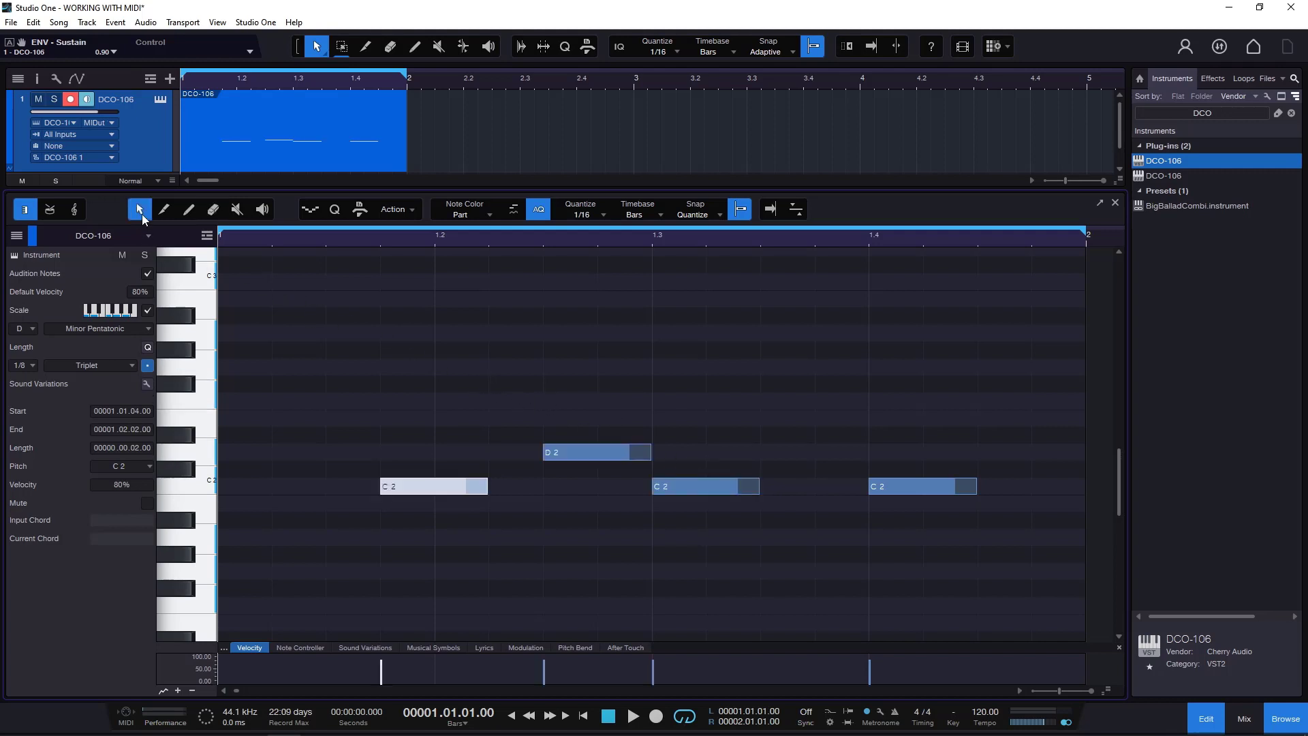
{"action": "double_click", "coordinate": [428, 483]}
{"action": "double_click", "coordinate": [579, 457]}
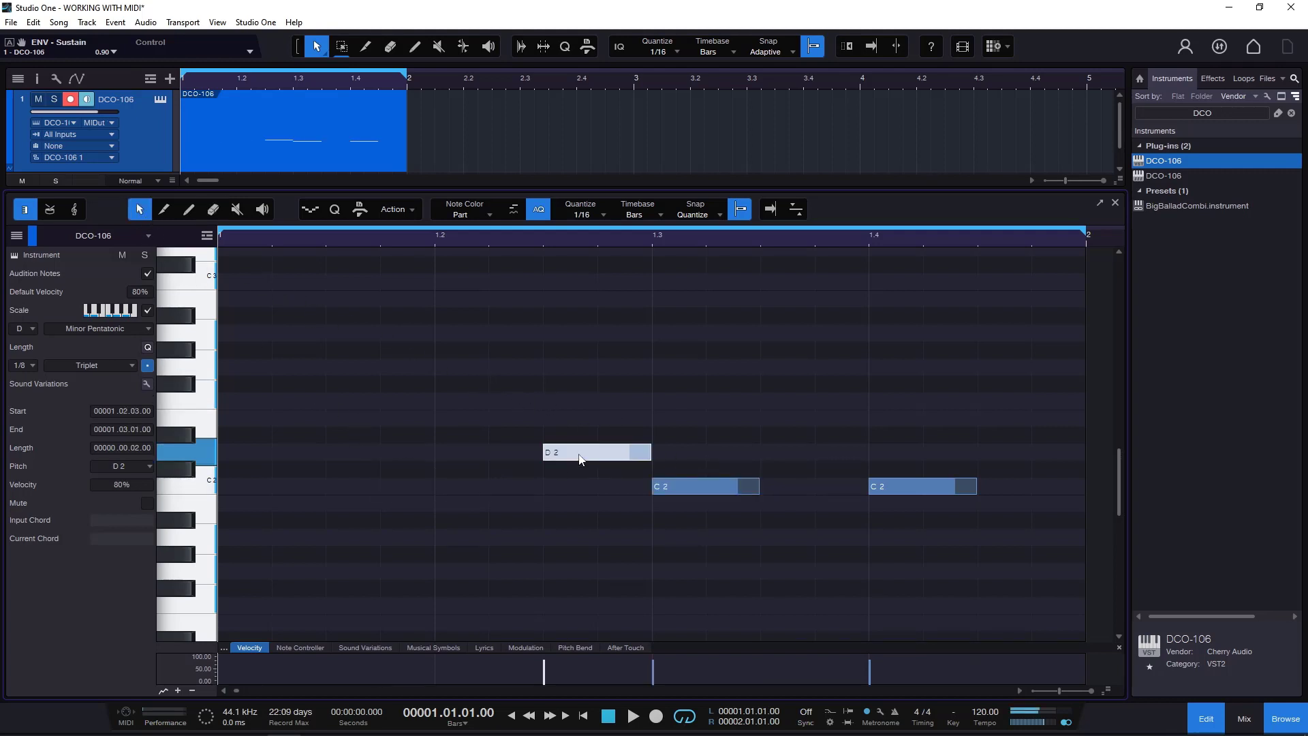
{"action": "double_click", "coordinate": [690, 489]}
{"action": "left_click", "coordinate": [899, 490]}
{"action": "double_click", "coordinate": [900, 492]}
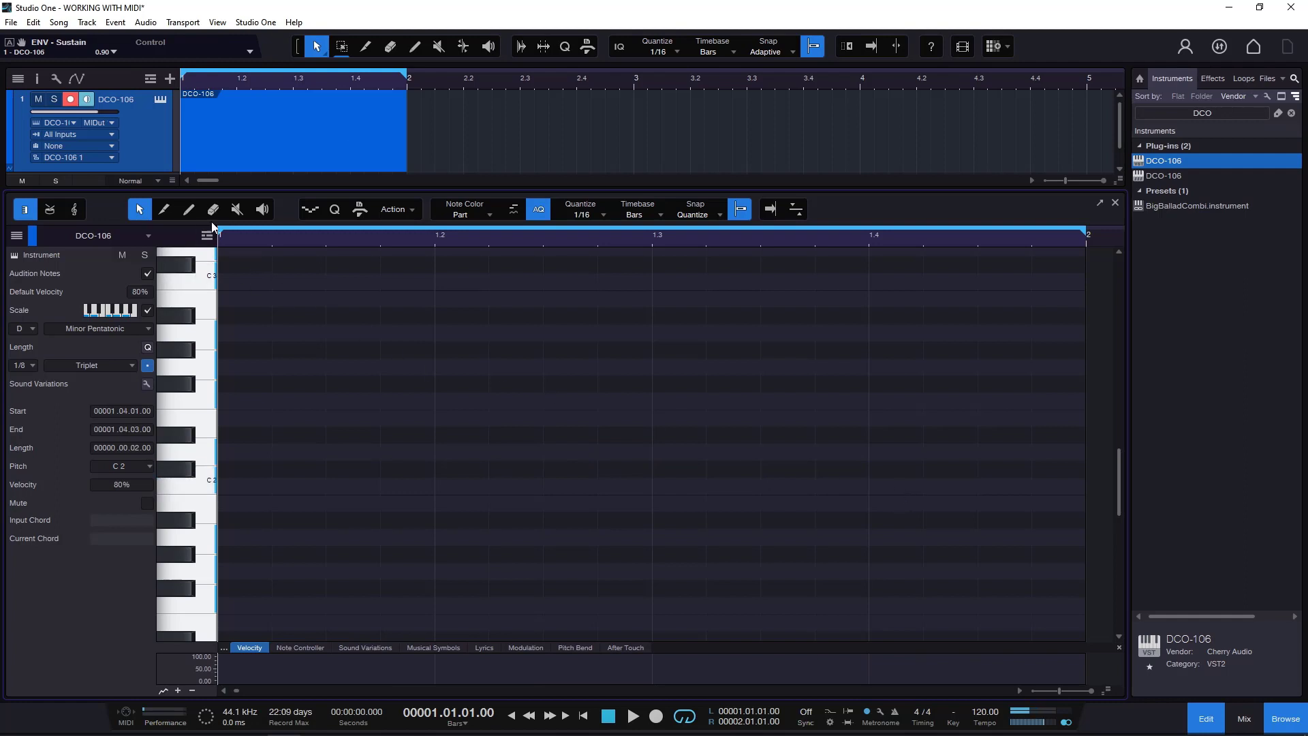
{"action": "key", "text": "ctrl+z"}
{"action": "key", "text": "ctrl+z"}
{"action": "key", "text": "ctrl+z"}
{"action": "key", "text": "ctrl+z"}
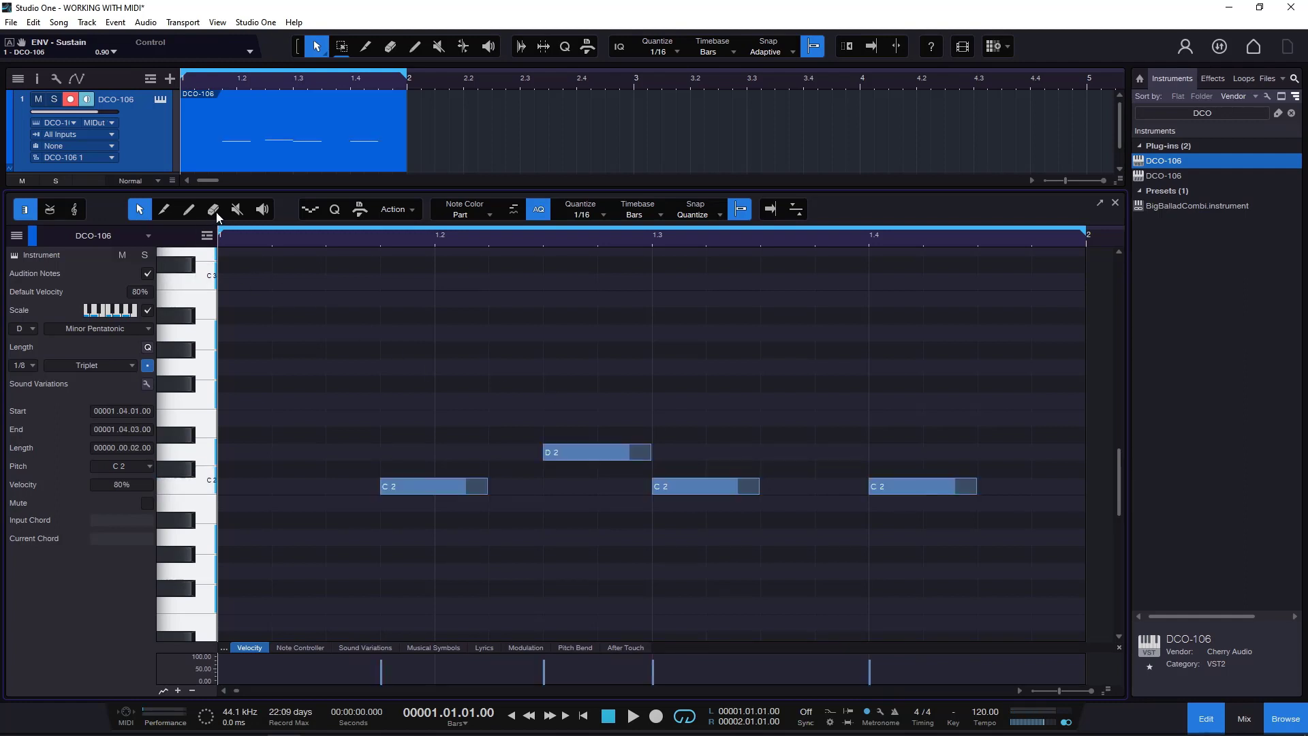
Step: Clear the clip by erasing all four notes with the Eraser tool
{"action": "left_click", "coordinate": [213, 209]}
{"action": "left_click", "coordinate": [429, 485]}
{"action": "left_click", "coordinate": [583, 451]}
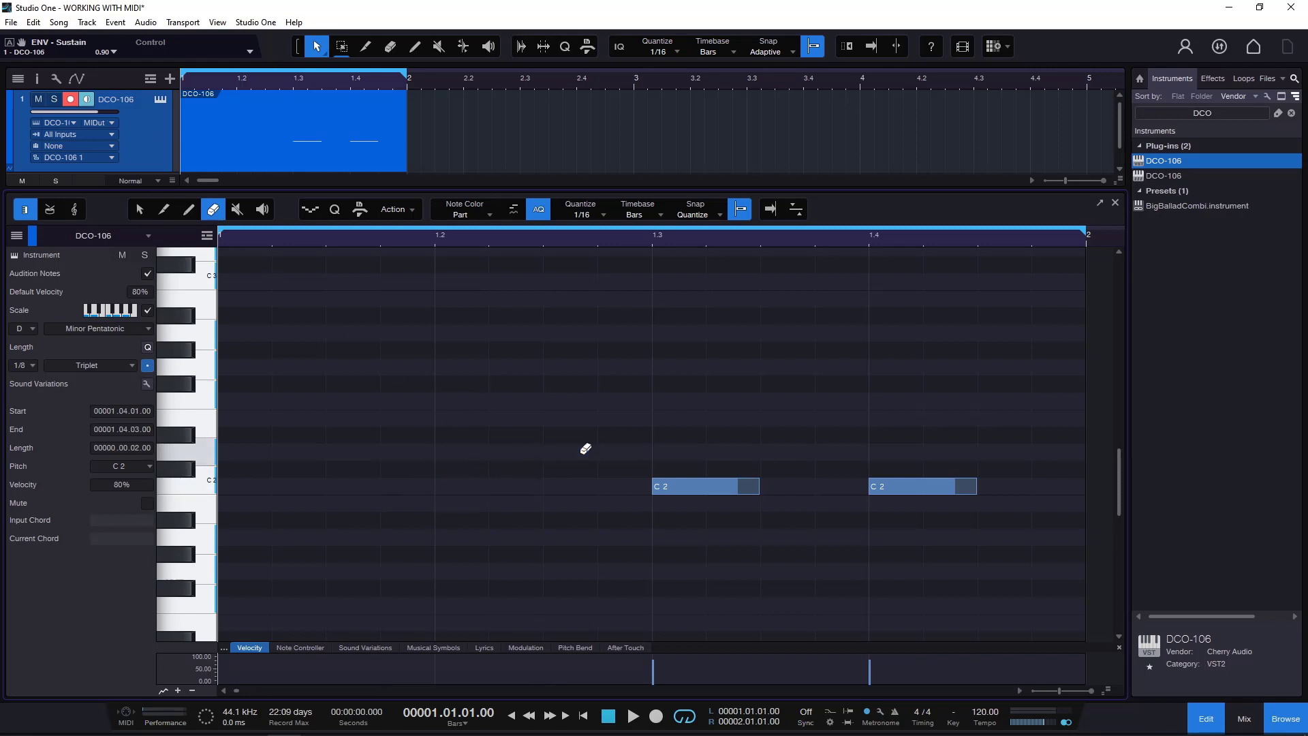
{"action": "left_click", "coordinate": [732, 485]}
{"action": "left_click", "coordinate": [892, 485]}
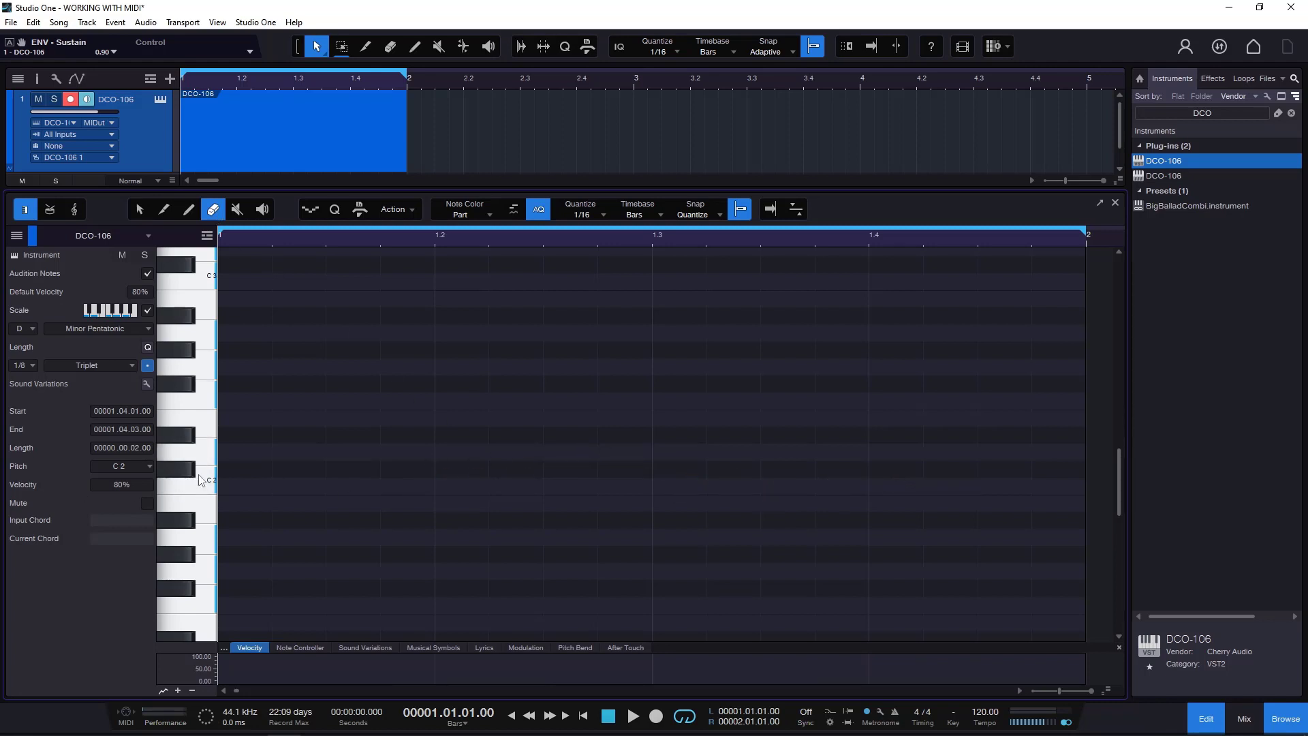
Step: Draw eighth-length C2 notes on beats 1, 2, 3 and 4 with the Paint tool
{"action": "left_click", "coordinate": [267, 210]}
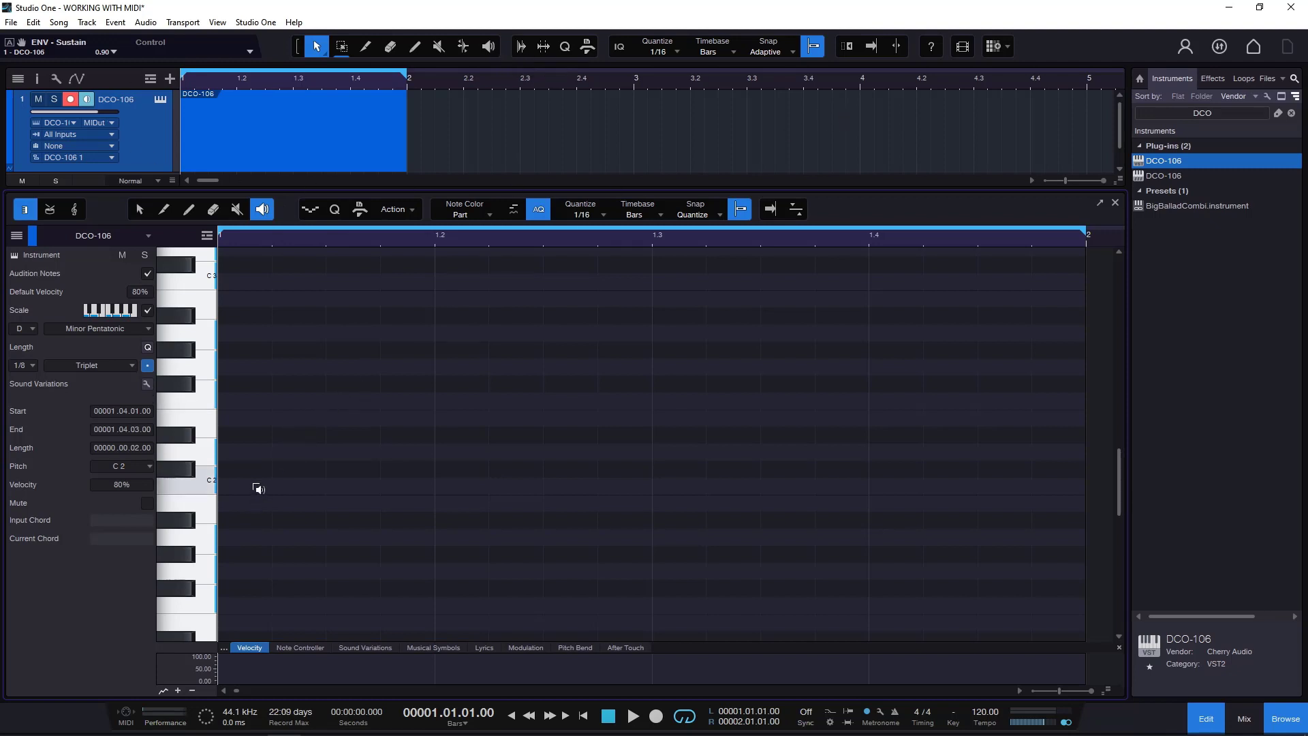
{"action": "left_click", "coordinate": [187, 210]}
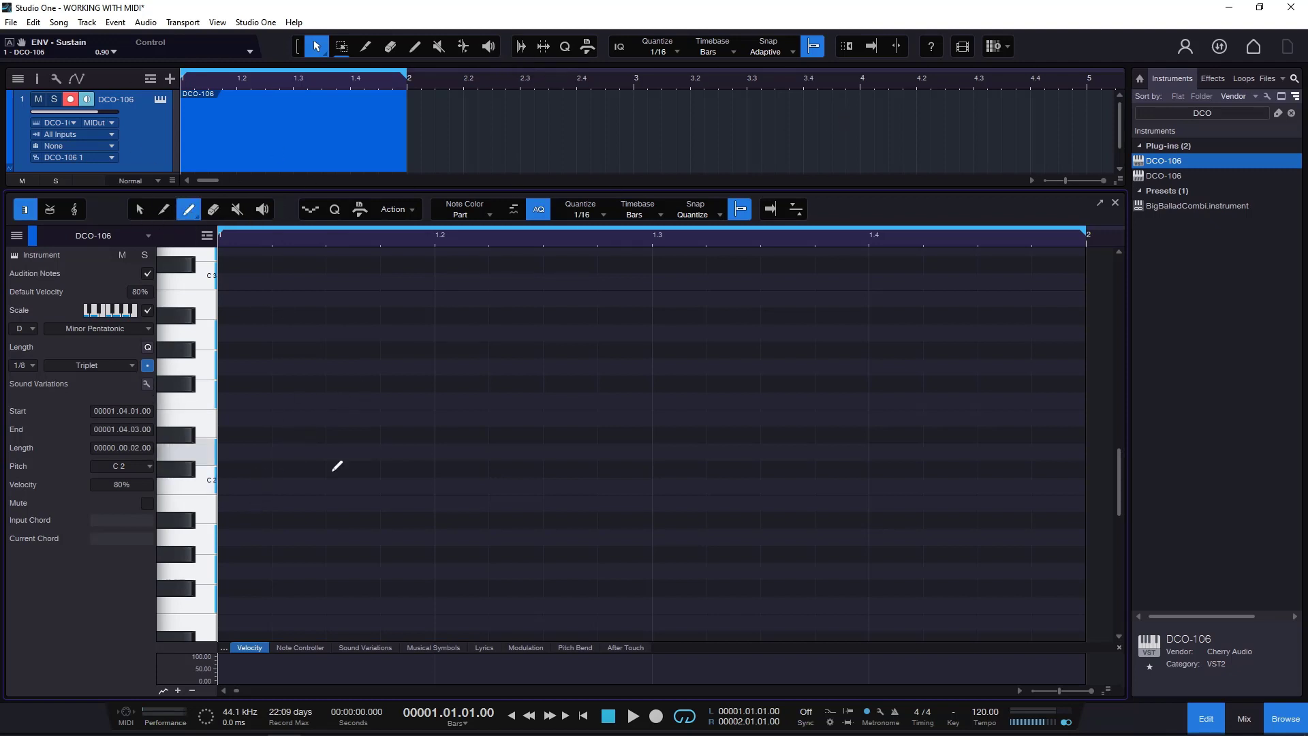
{"action": "left_click", "coordinate": [239, 485]}
{"action": "left_click", "coordinate": [437, 486]}
{"action": "left_click", "coordinate": [689, 485]}
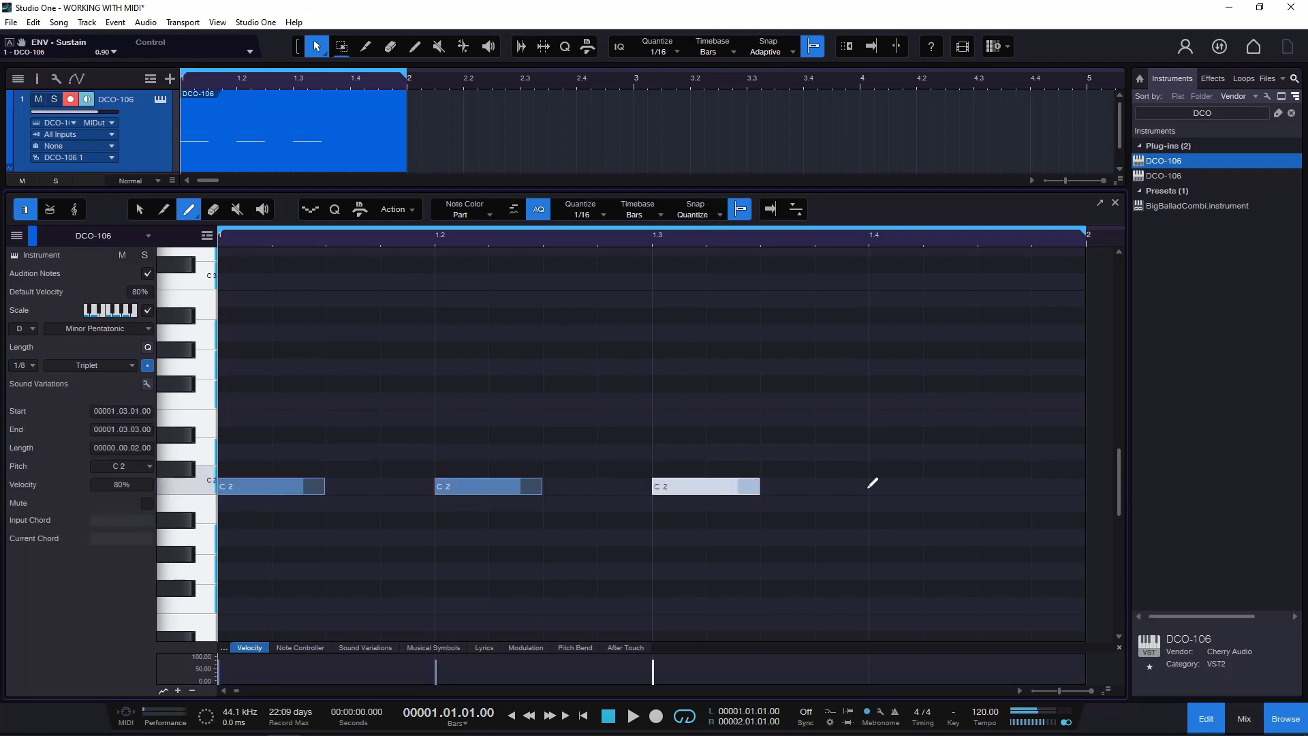
{"action": "left_click", "coordinate": [874, 486]}
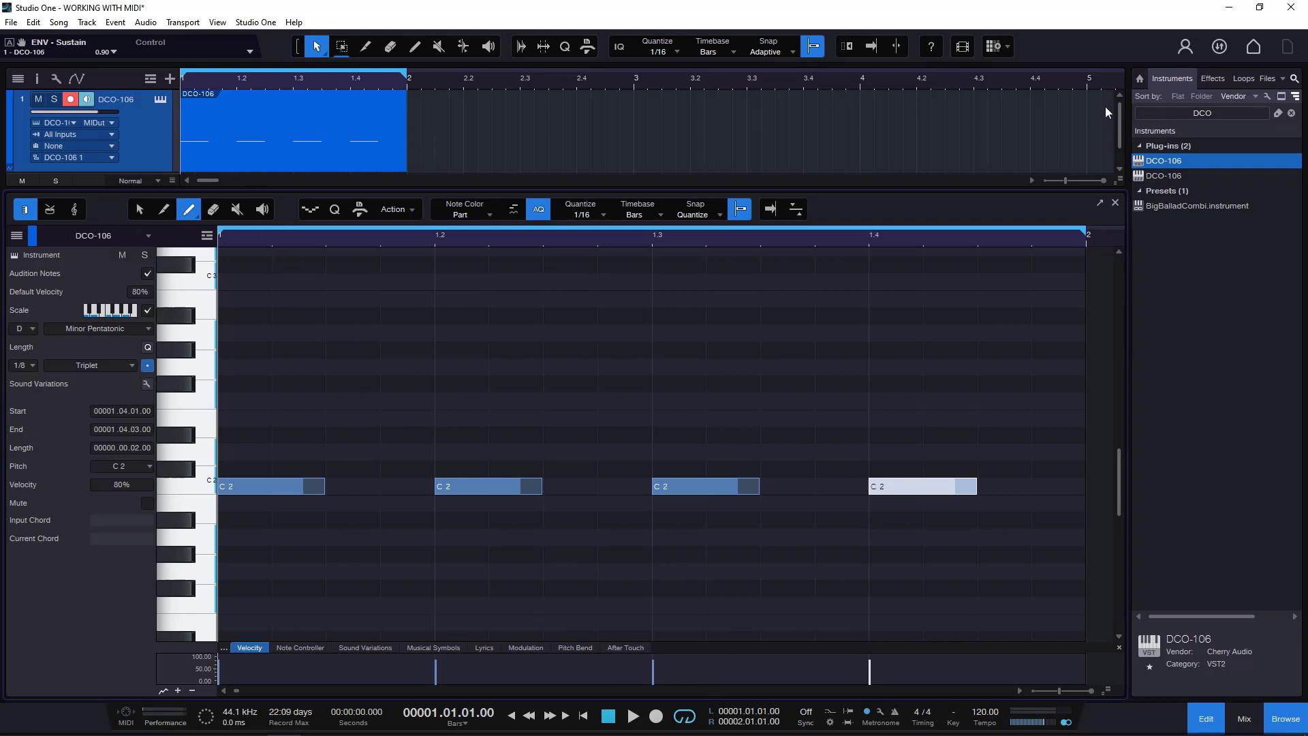
Step: Audition the C2 notes with the Listen tool, starting playback from beat 2 and from beat 3
{"action": "left_click", "coordinate": [265, 211]}
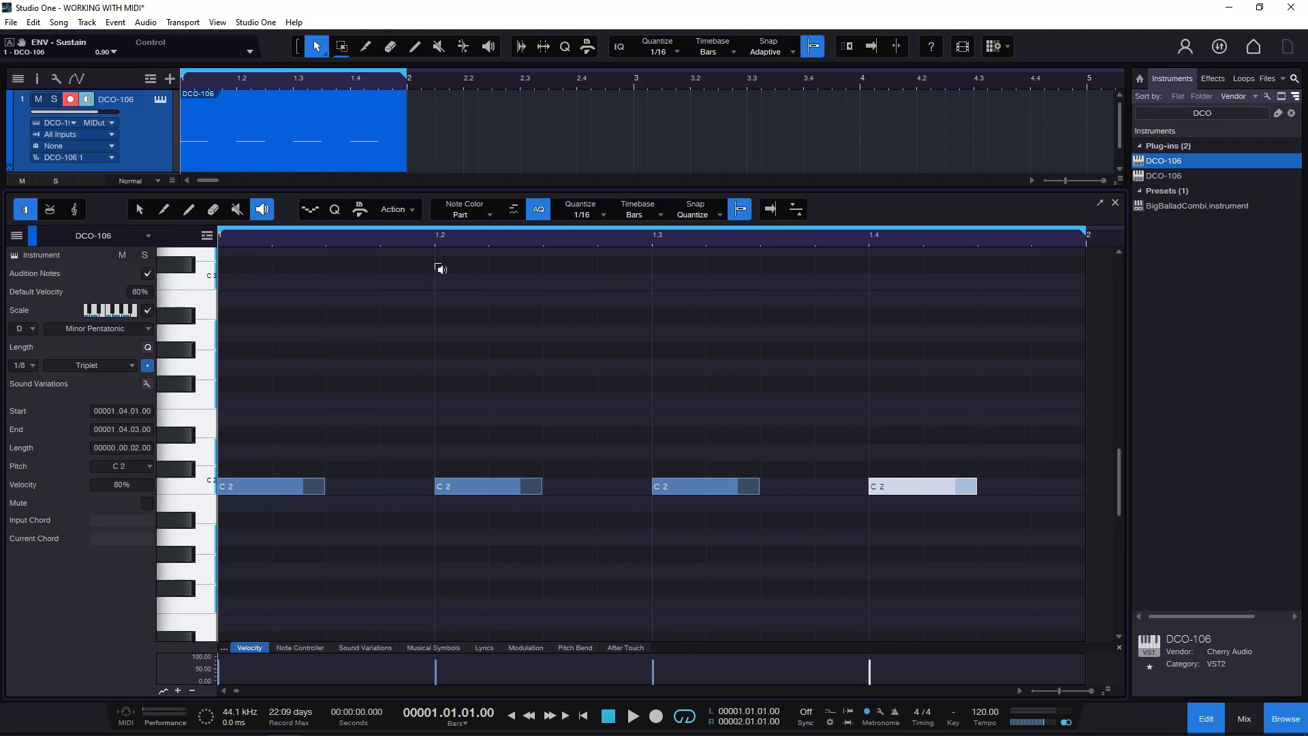
{"action": "left_click", "coordinate": [443, 479]}
{"action": "left_click", "coordinate": [436, 280]}
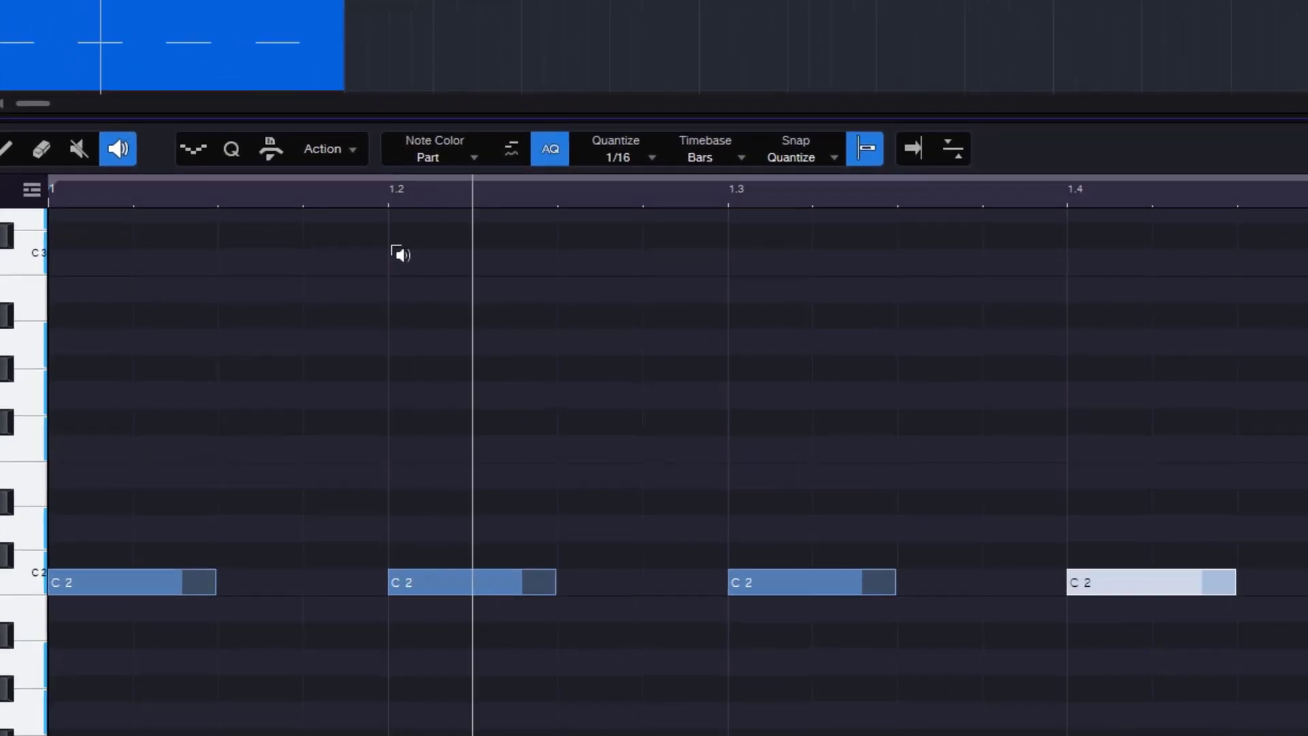
{"action": "left_click", "coordinate": [387, 246]}
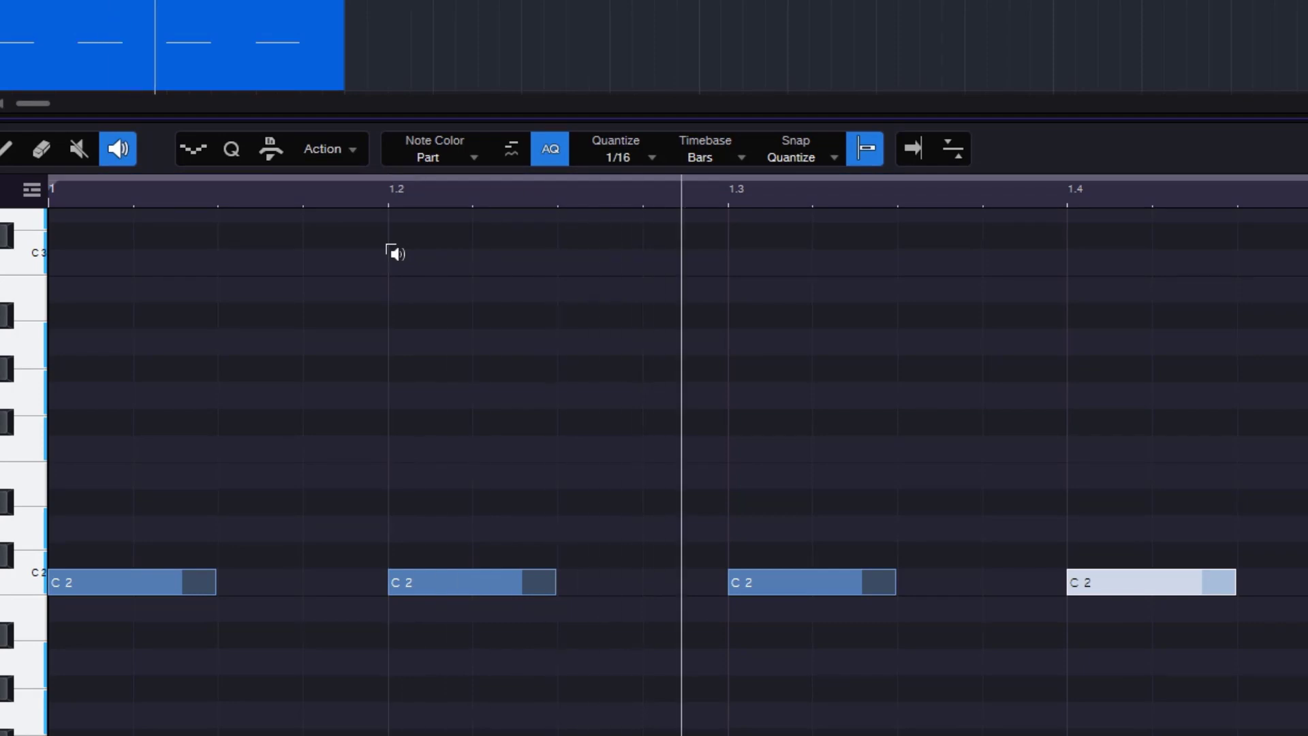
{"action": "left_click", "coordinate": [386, 245]}
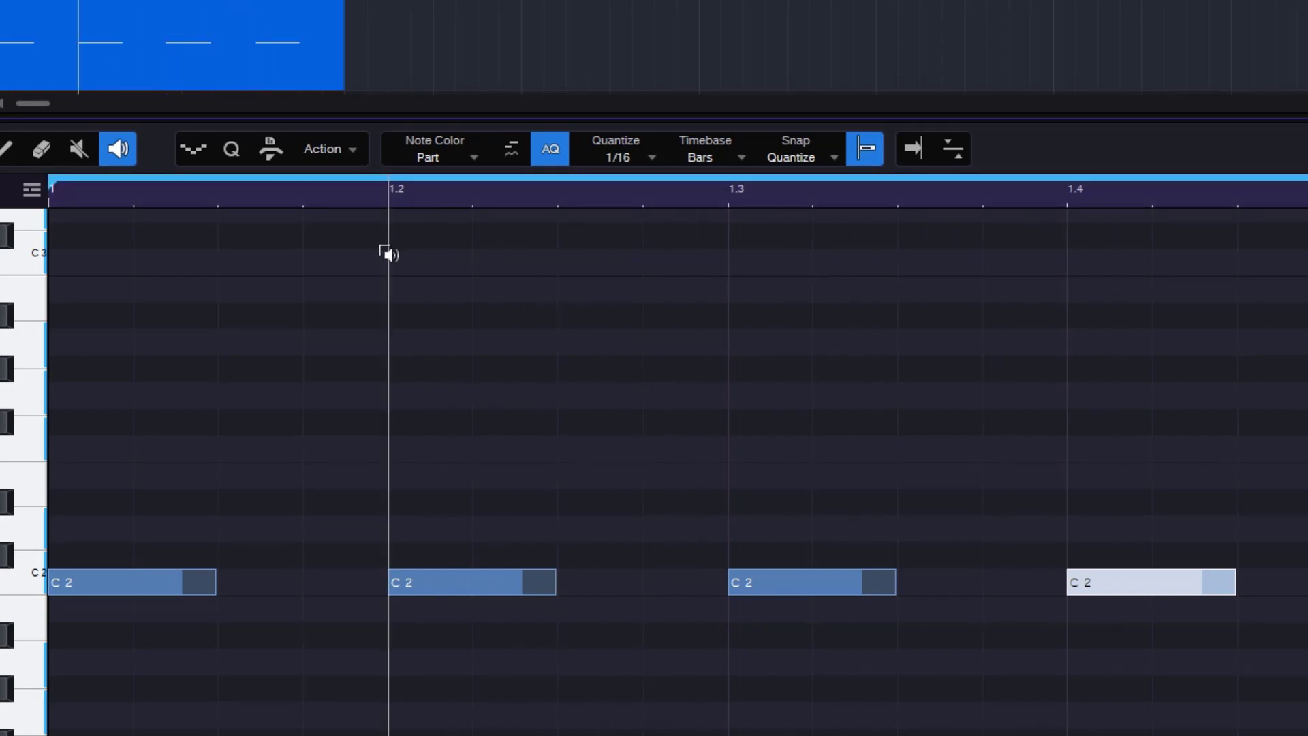
{"action": "left_click", "coordinate": [385, 254]}
{"action": "left_click", "coordinate": [733, 262]}
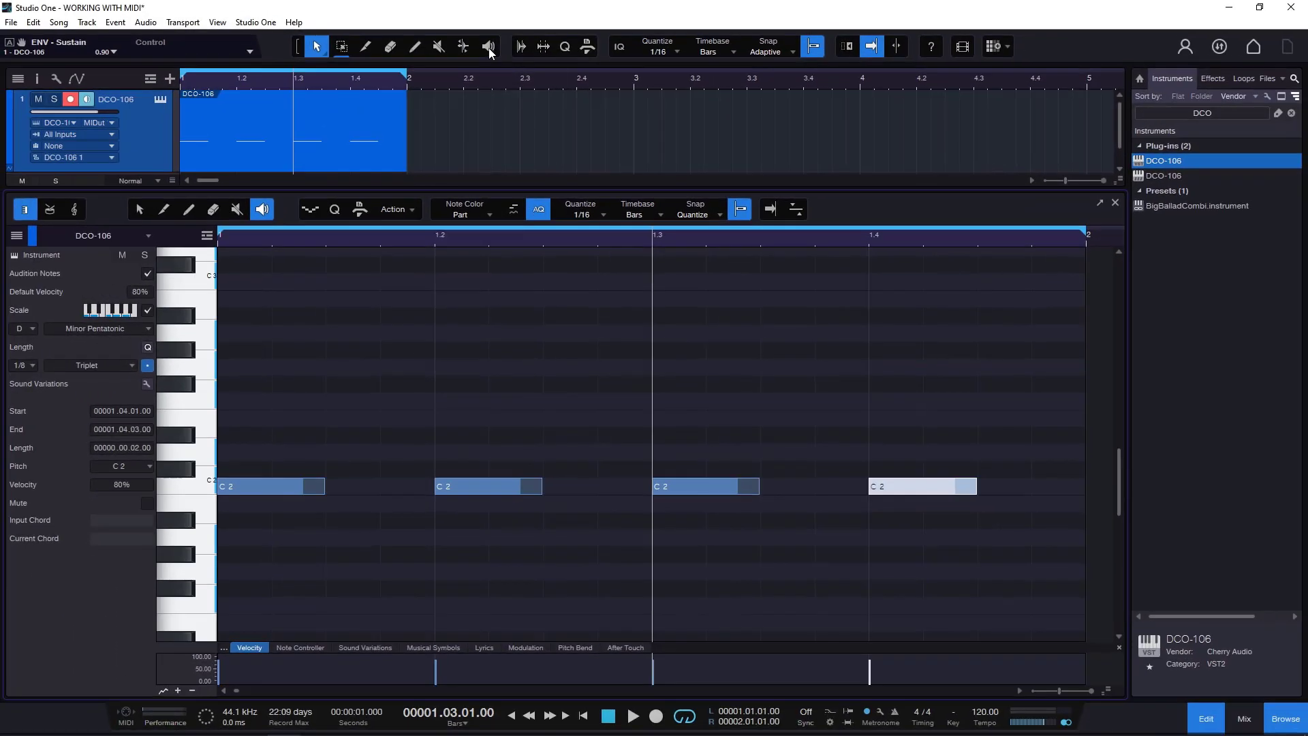
{"action": "left_click", "coordinate": [441, 301]}
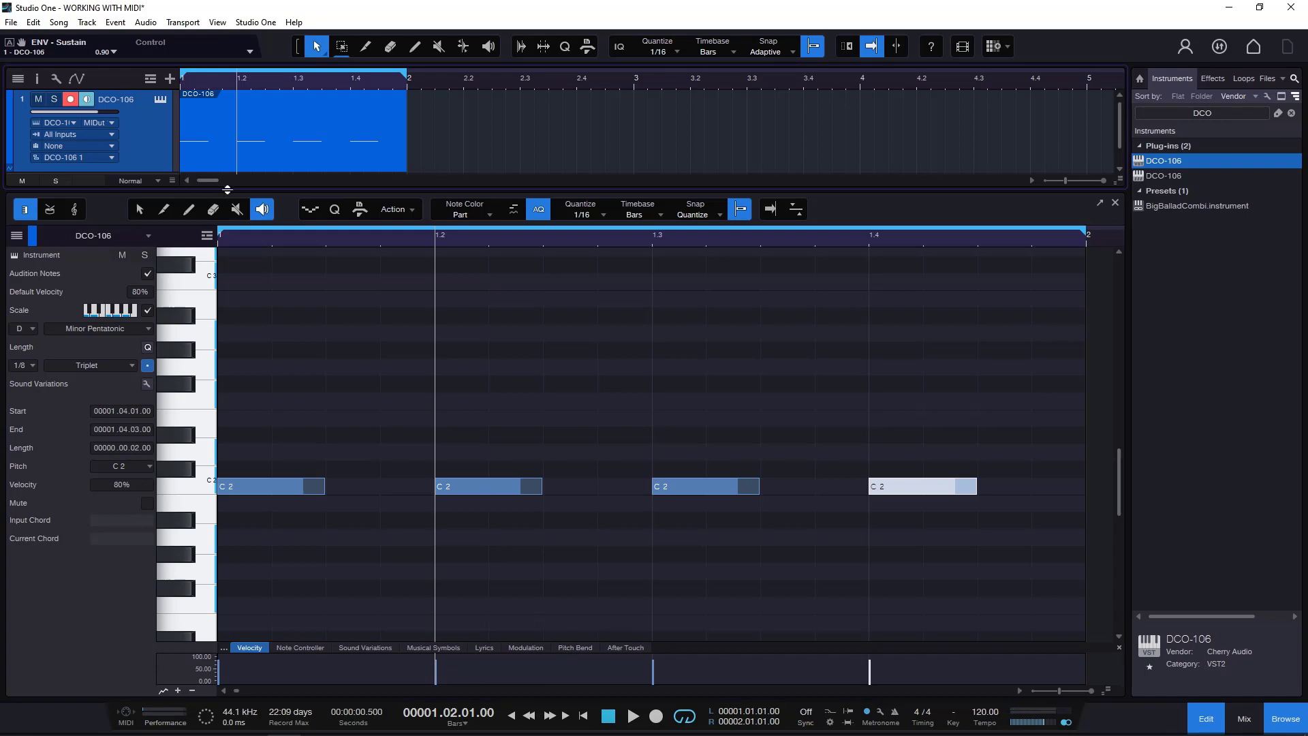
Step: Enlarge the arrangement view slightly and audition the soloed DCO-106 track from beats 2 and 3 with the Listen tool
{"action": "mouse_move", "coordinate": [228, 189]}
{"action": "left_mouse_down"}
{"action": "mouse_move", "coordinate": [227, 235]}
{"action": "mouse_move", "coordinate": [228, 200]}
{"action": "left_mouse_up"}
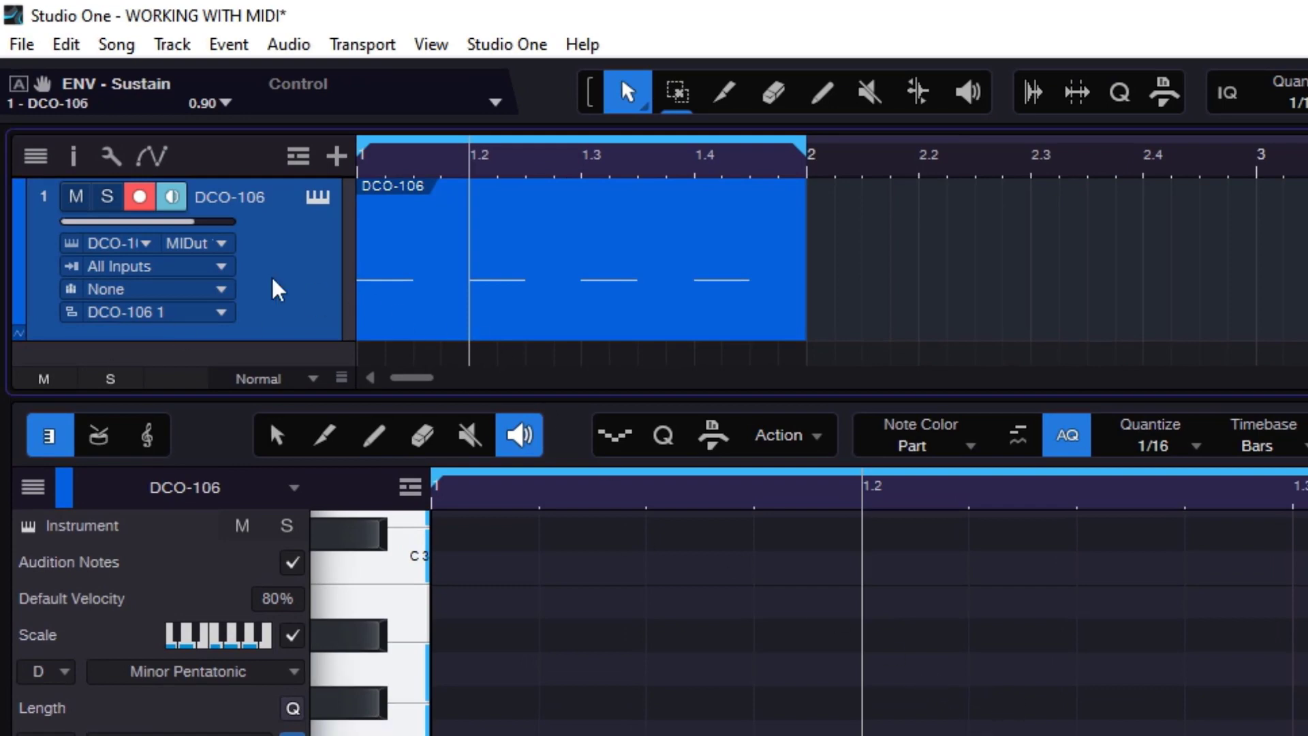
{"action": "left_click", "coordinate": [107, 197]}
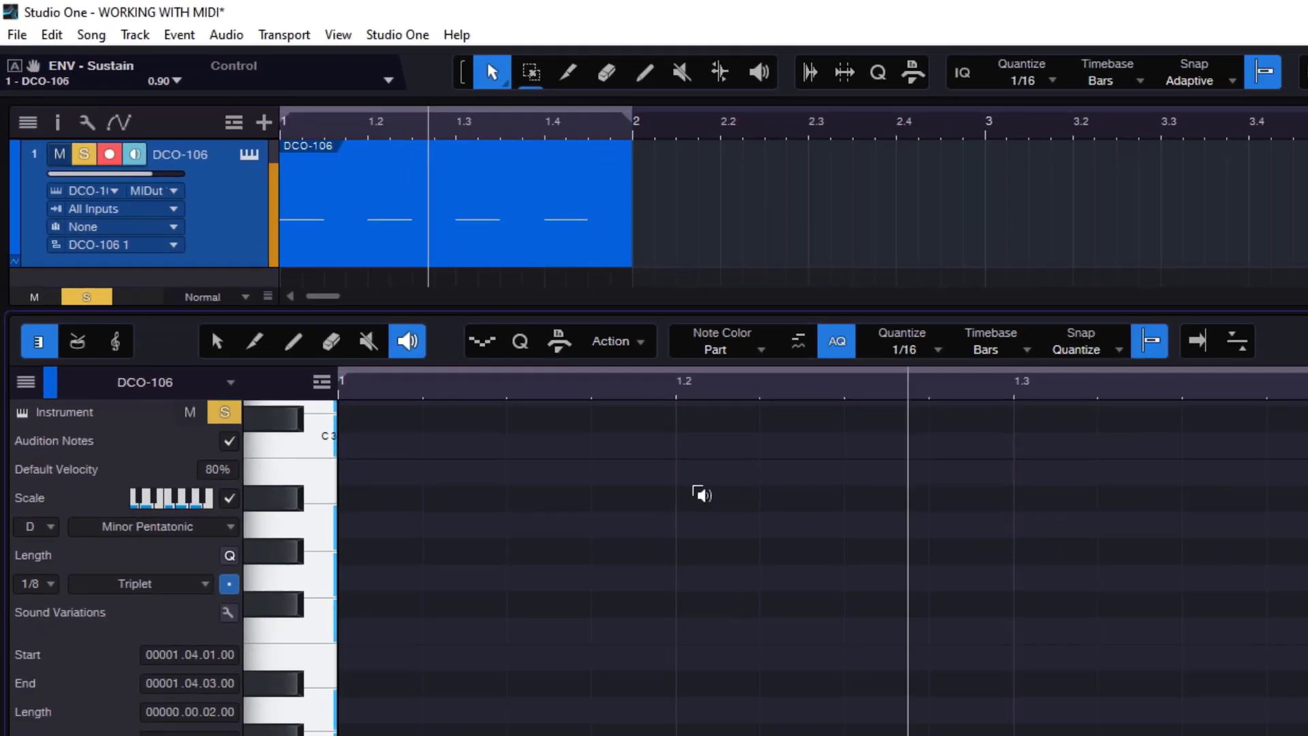
{"action": "left_click", "coordinate": [694, 487]}
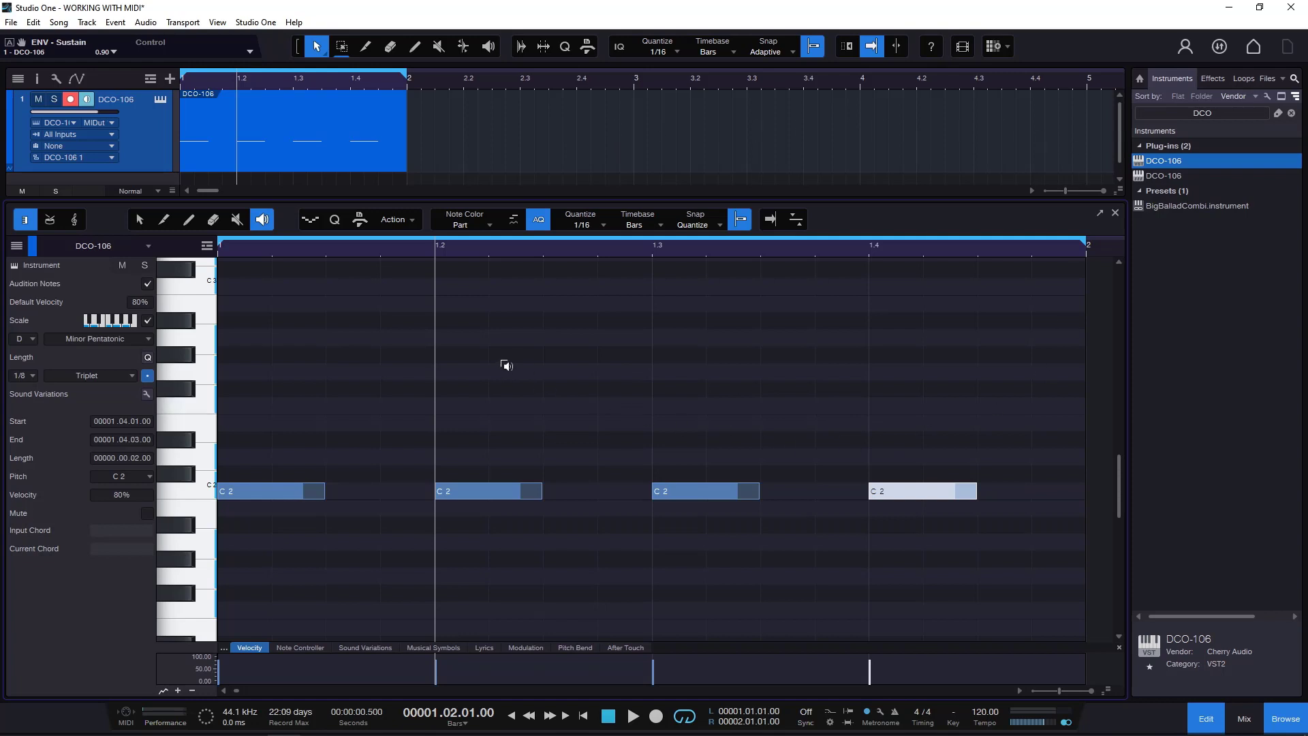
{"action": "left_click", "coordinate": [658, 333]}
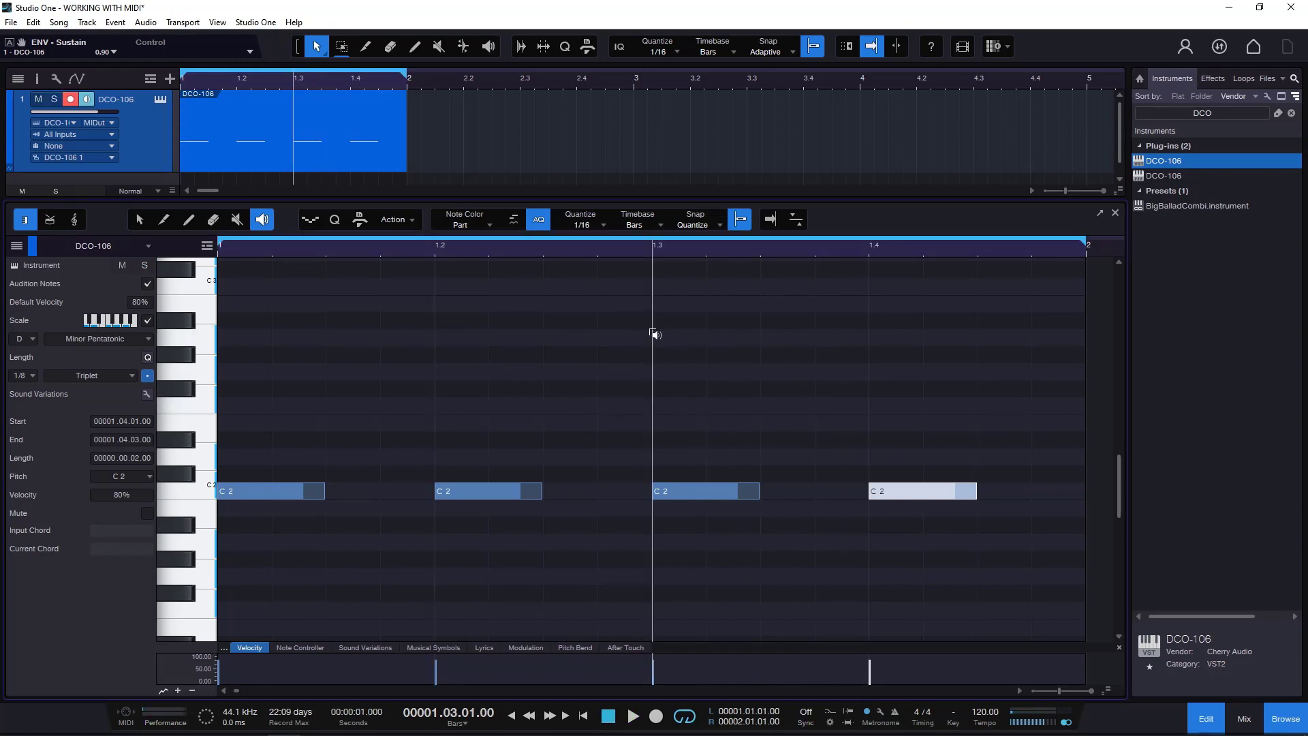
Step: Choose the Paint tool's Sine shape and enlarge the Modulation lane beneath the notes
{"action": "left_click", "coordinate": [196, 229]}
{"action": "left_click", "coordinate": [196, 230]}
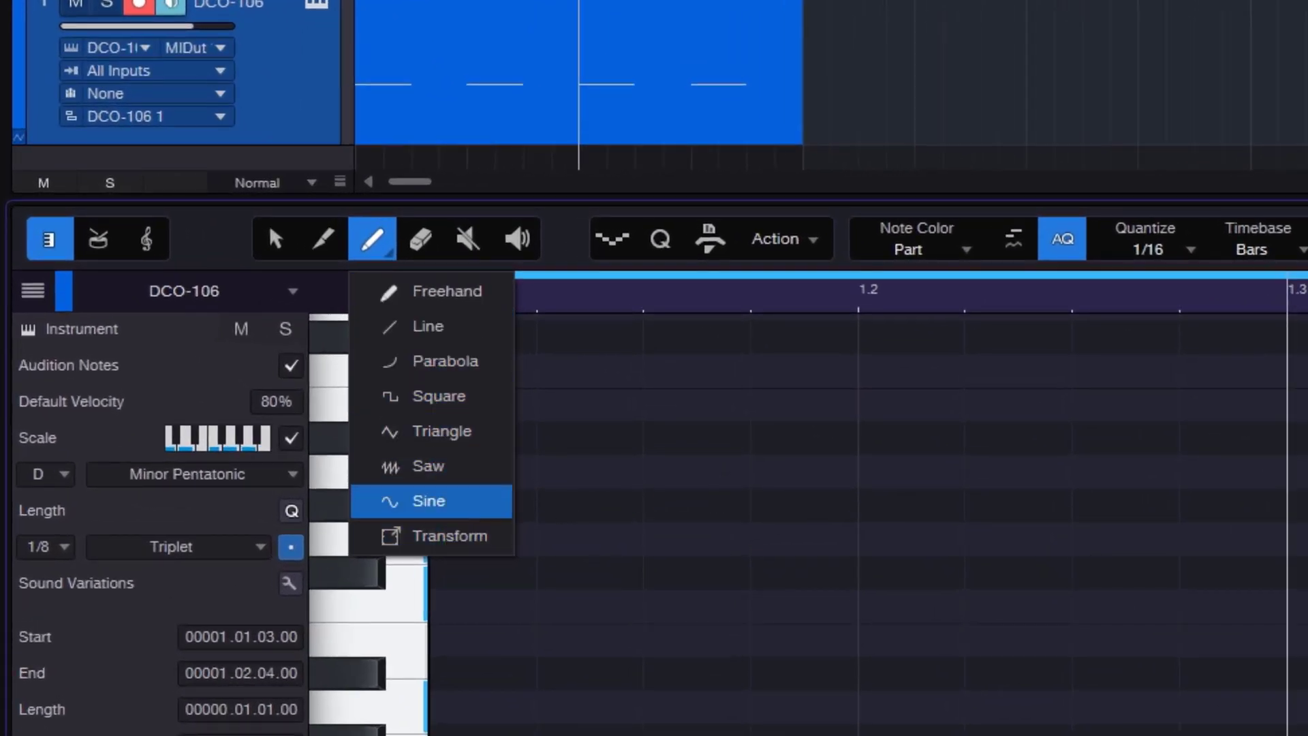
{"action": "left_click", "coordinate": [428, 500]}
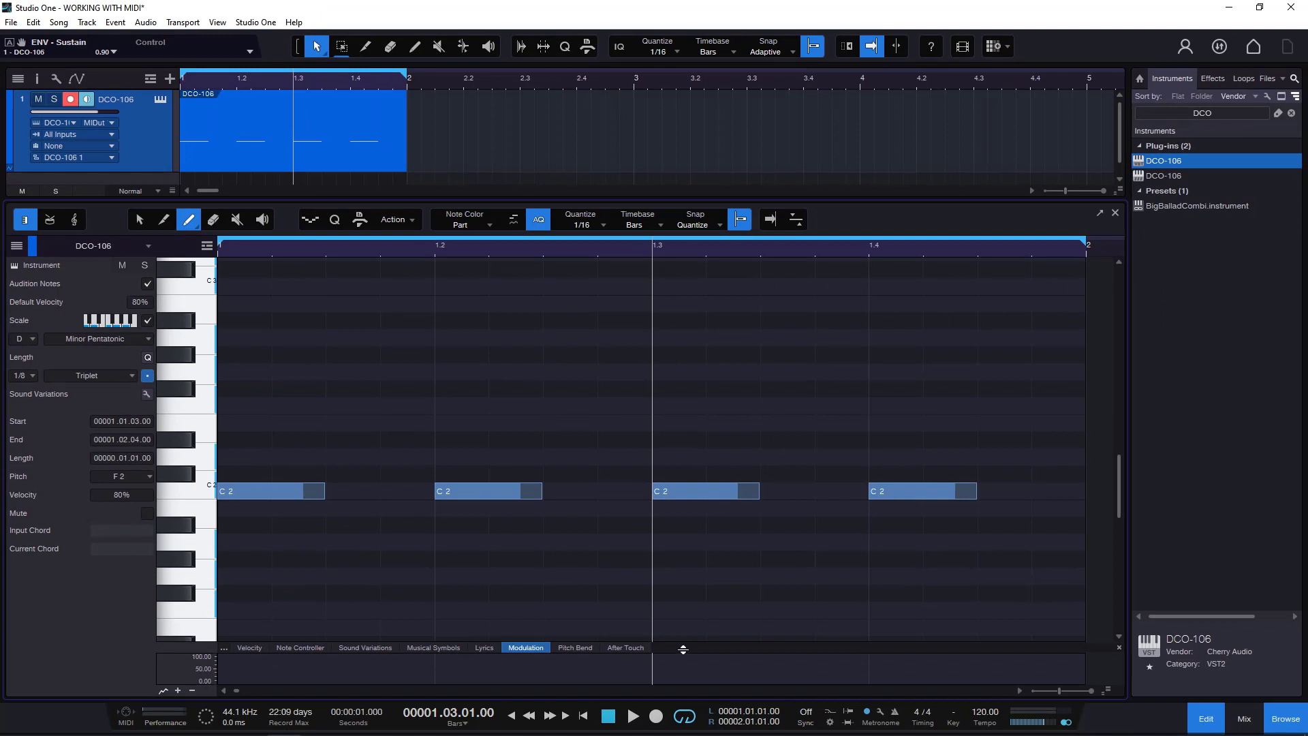
{"action": "left_click_drag", "start_coordinate": [683, 648], "coordinate": [683, 522]}
Step: Draw a Freehand modulation curve from beat 1 to beat 4's third sixteenth
{"action": "left_click", "coordinate": [195, 227]}
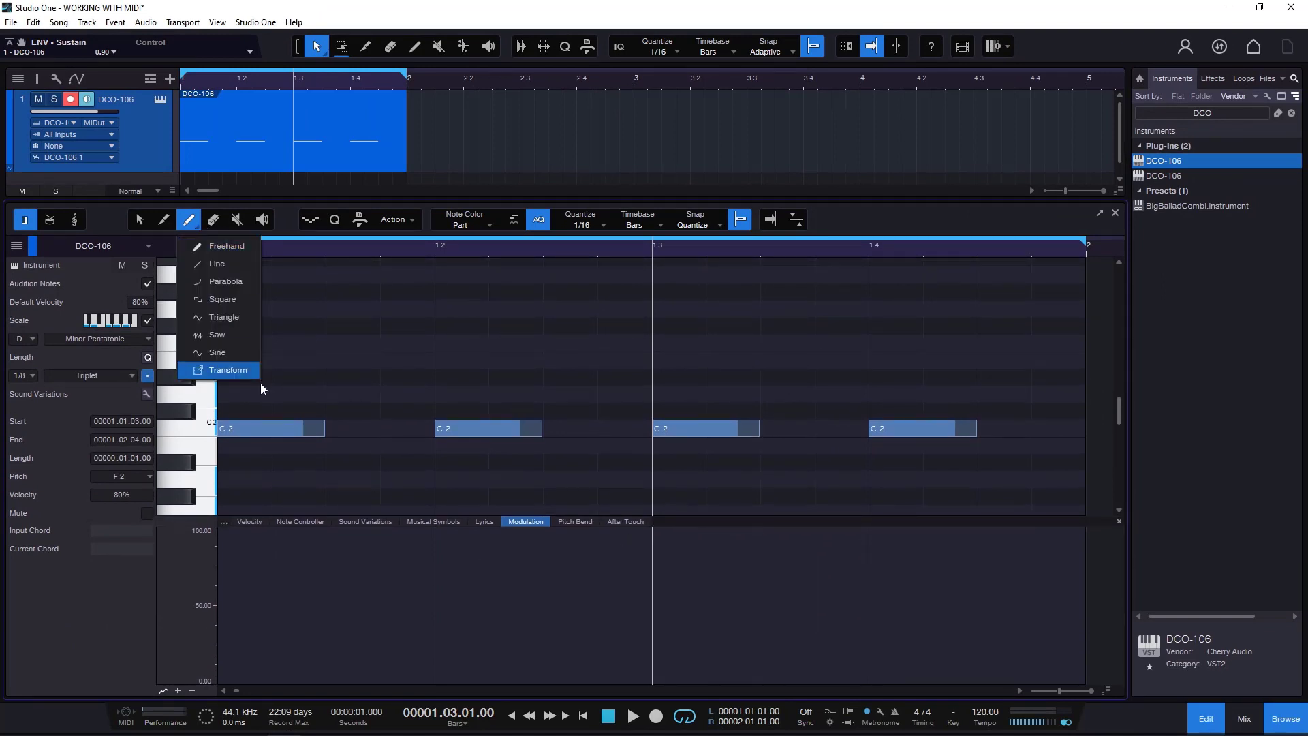
{"action": "left_click", "coordinate": [222, 246]}
{"action": "mouse_move", "coordinate": [218, 643]}
{"action": "left_mouse_down"}
{"action": "mouse_move", "coordinate": [263, 599]}
{"action": "mouse_move", "coordinate": [375, 677]}
{"action": "mouse_move", "coordinate": [482, 575]}
{"action": "mouse_move", "coordinate": [902, 639]}
{"action": "mouse_move", "coordinate": [978, 634]}
{"action": "left_mouse_up"}
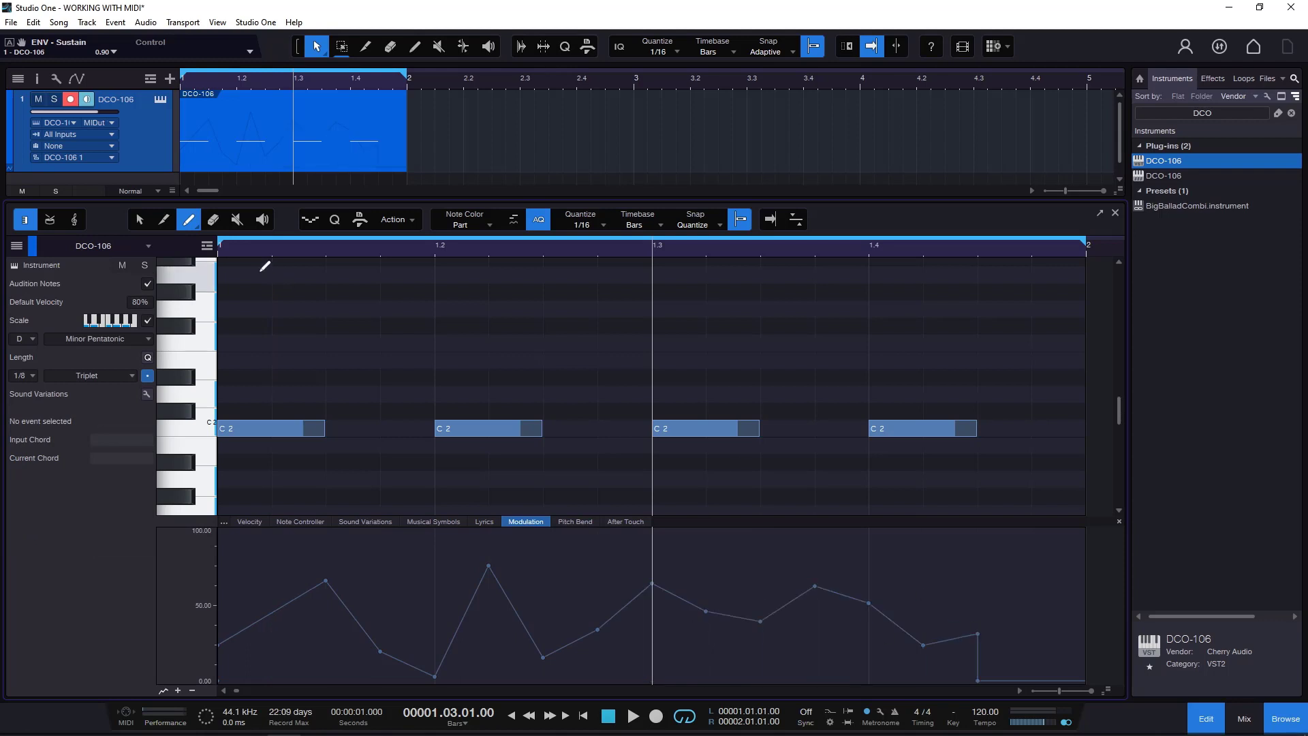
Step: Draw a rising Line modulation ramp from beat 1 to beat 4's third sixteenth, and redraw it as a falling Parabola curve
{"action": "left_click", "coordinate": [195, 228]}
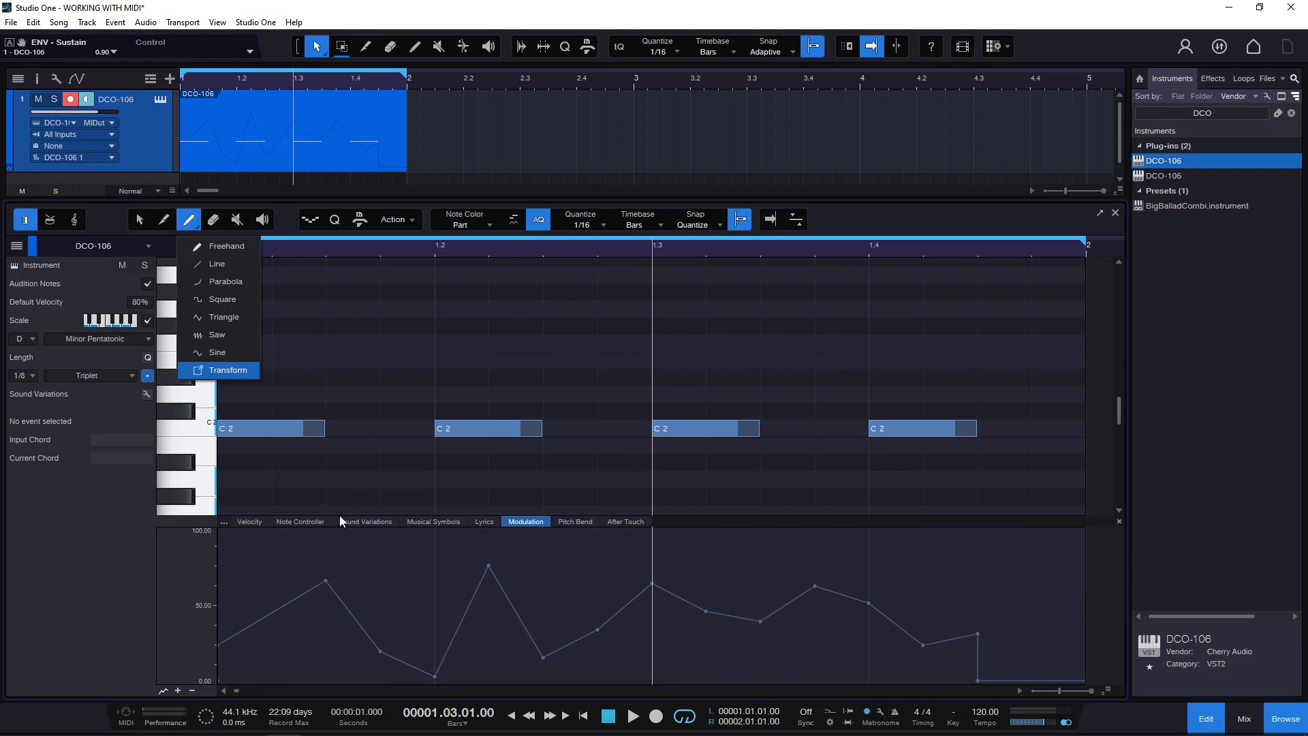
{"action": "left_click", "coordinate": [228, 265]}
{"action": "mouse_move", "coordinate": [233, 664]}
{"action": "left_mouse_down"}
{"action": "mouse_move", "coordinate": [978, 534]}
{"action": "mouse_move", "coordinate": [977, 545]}
{"action": "left_mouse_up"}
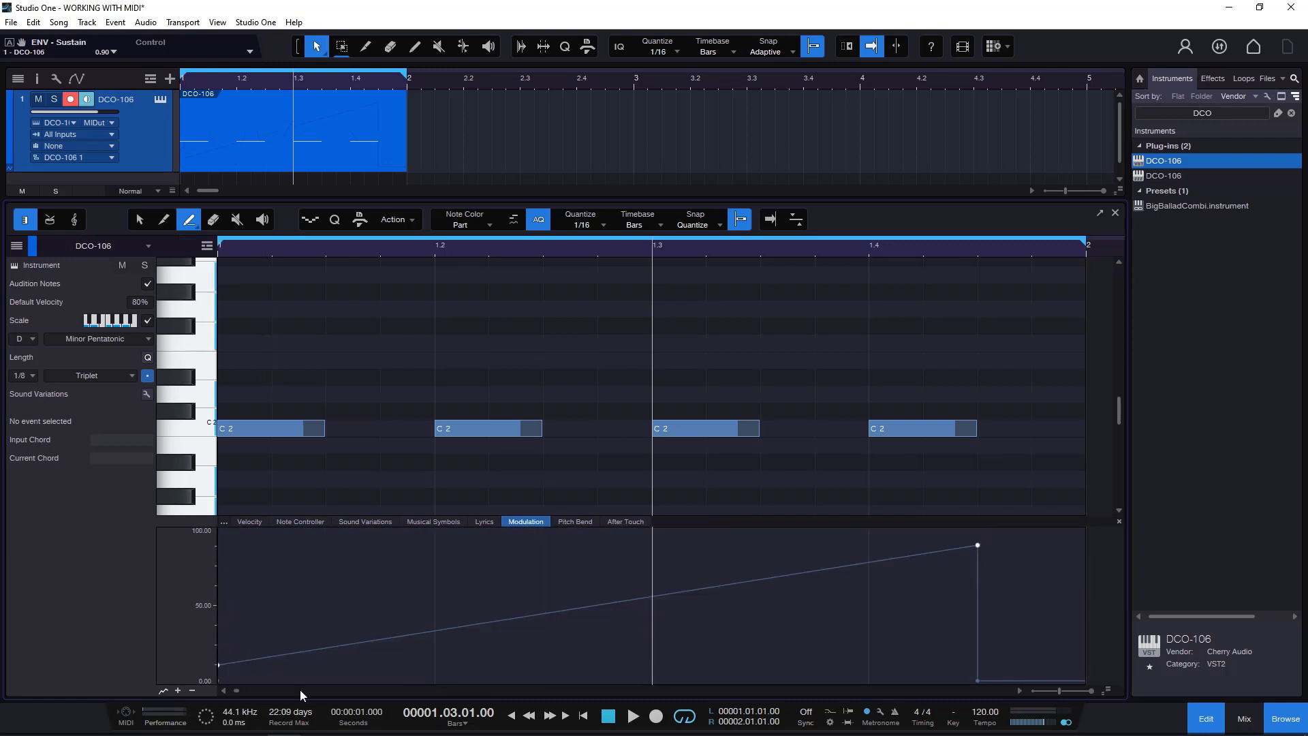
{"action": "left_click", "coordinate": [189, 223]}
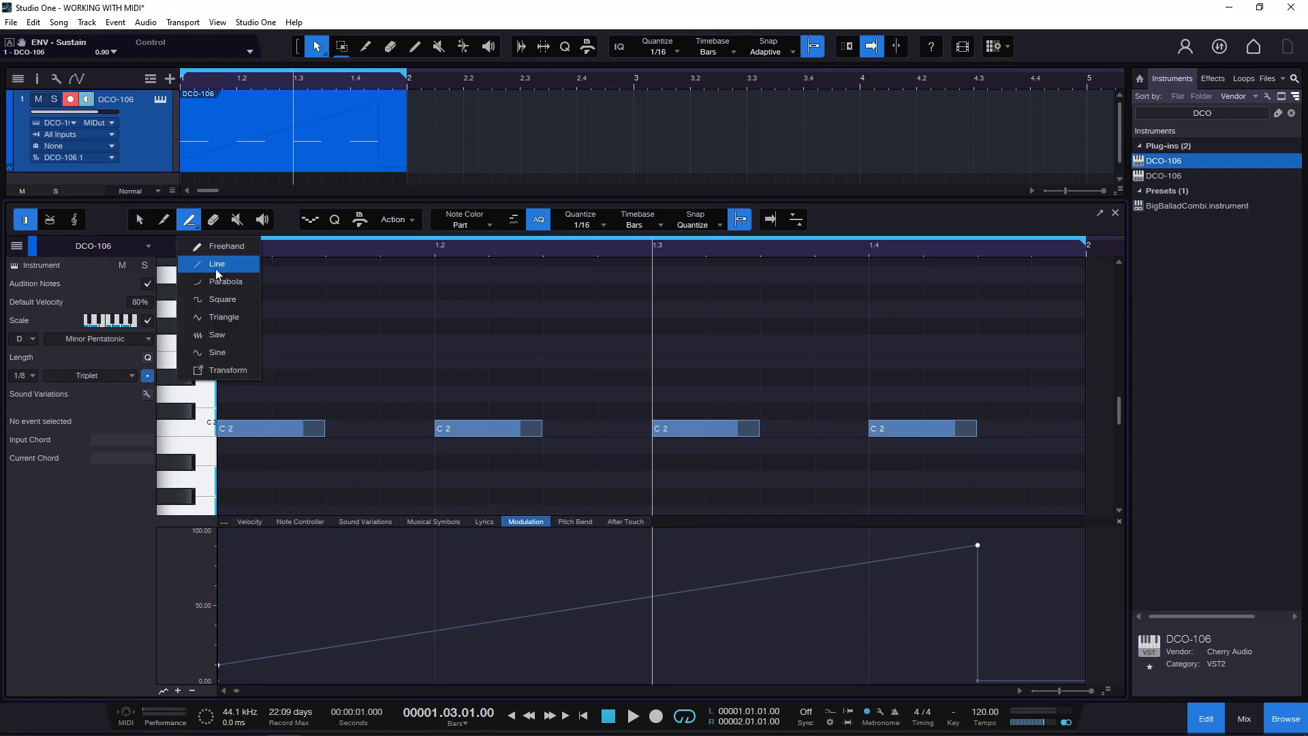
{"action": "left_click", "coordinate": [231, 282]}
{"action": "left_click_drag", "start_coordinate": [232, 530], "coordinate": [1000, 673]}
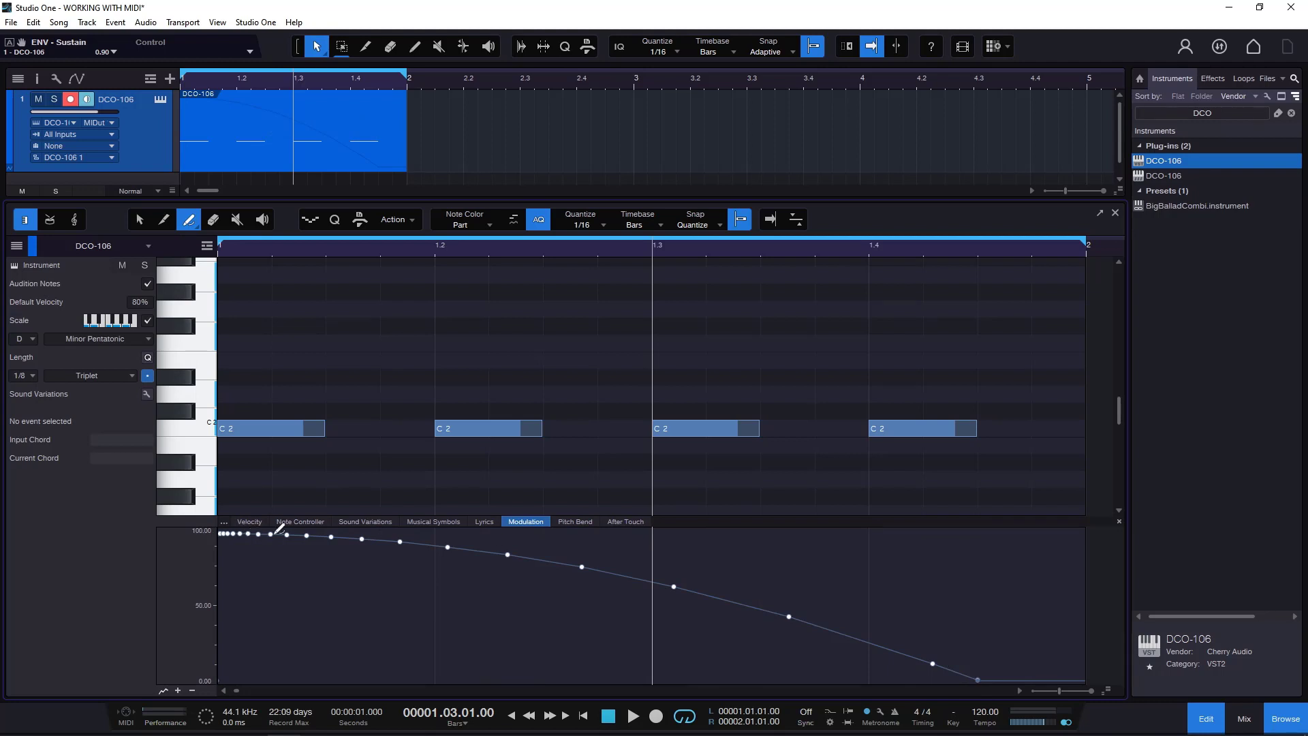
Step: Redraw the modulation up to beat 4's third sixteenth with the Square shape, and replace it with a Saw shape
{"action": "left_click", "coordinate": [190, 221]}
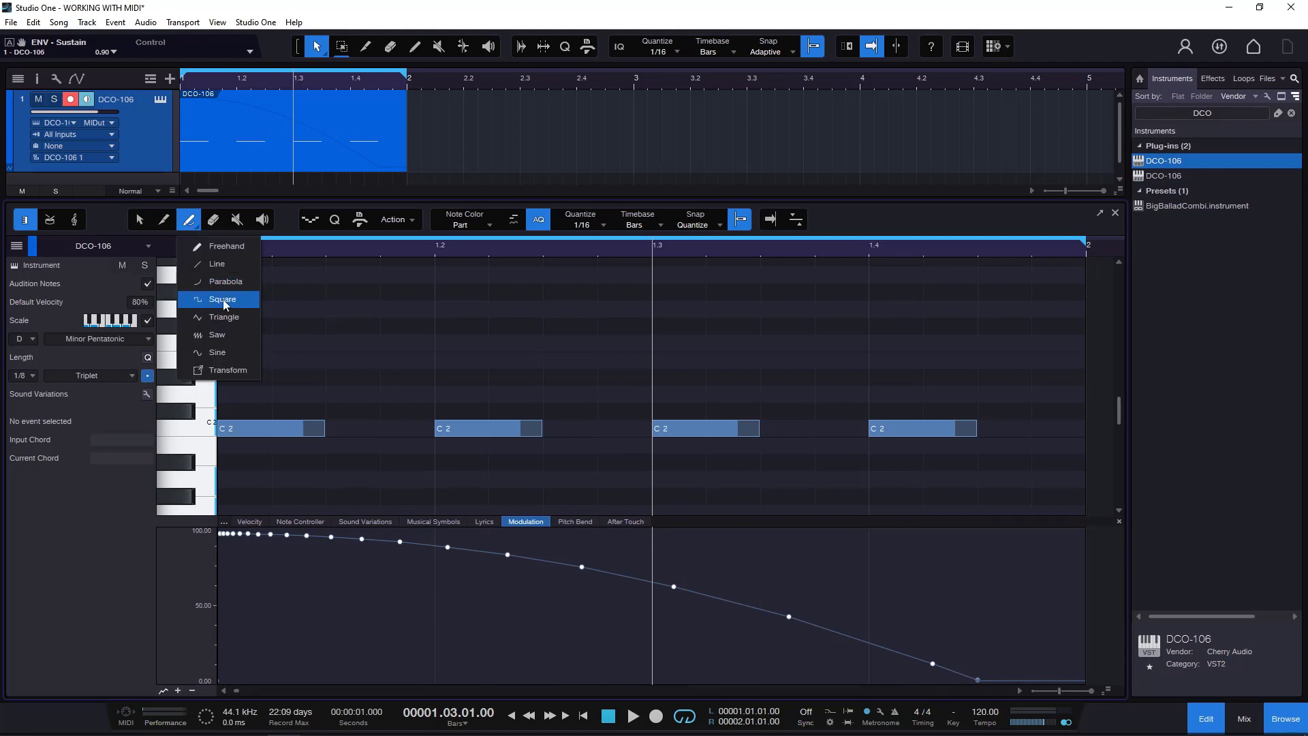
{"action": "left_click", "coordinate": [234, 298]}
{"action": "mouse_move", "coordinate": [254, 621]}
{"action": "left_mouse_down"}
{"action": "mouse_move", "coordinate": [934, 628]}
{"action": "mouse_move", "coordinate": [977, 649]}
{"action": "left_mouse_up"}
{"action": "left_click", "coordinate": [194, 227]}
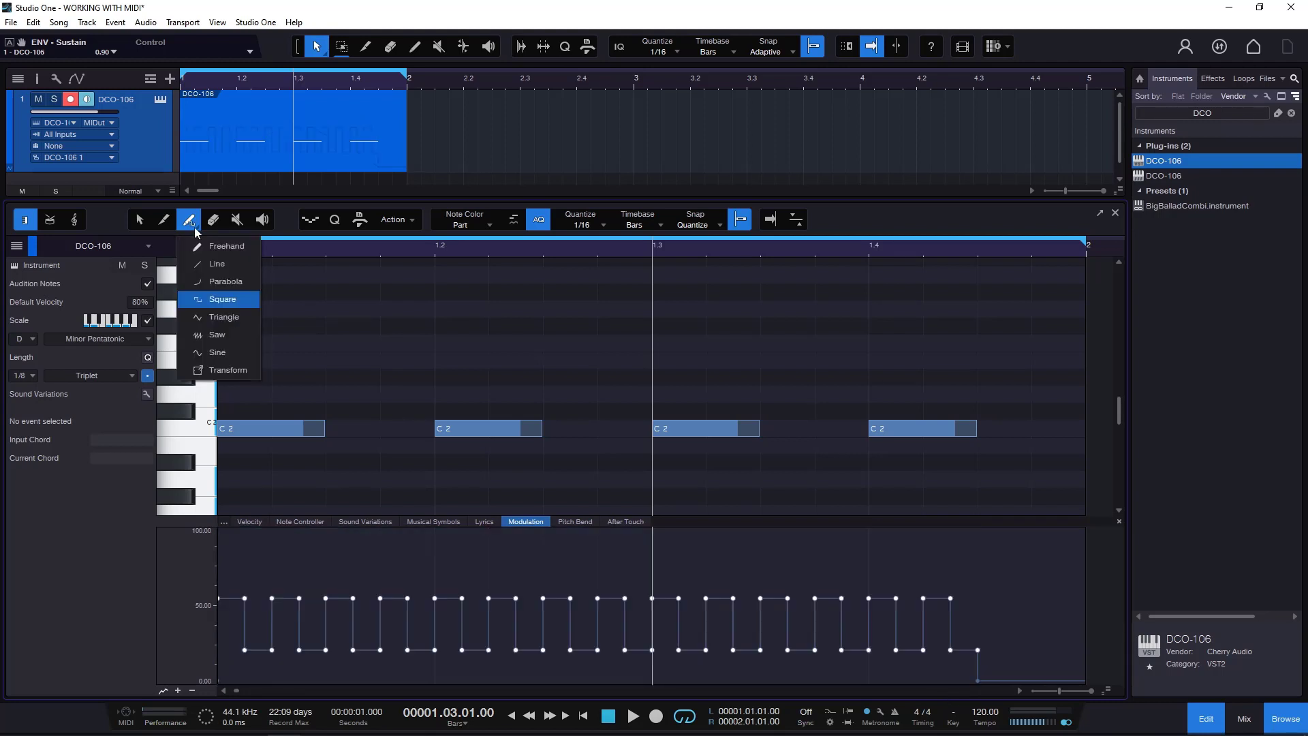
{"action": "left_click", "coordinate": [220, 334]}
{"action": "mouse_move", "coordinate": [235, 573]}
{"action": "left_mouse_down"}
{"action": "mouse_move", "coordinate": [368, 595]}
{"action": "mouse_move", "coordinate": [852, 593]}
{"action": "mouse_move", "coordinate": [930, 669]}
{"action": "mouse_move", "coordinate": [943, 622]}
{"action": "mouse_move", "coordinate": [965, 628]}
{"action": "left_mouse_up"}
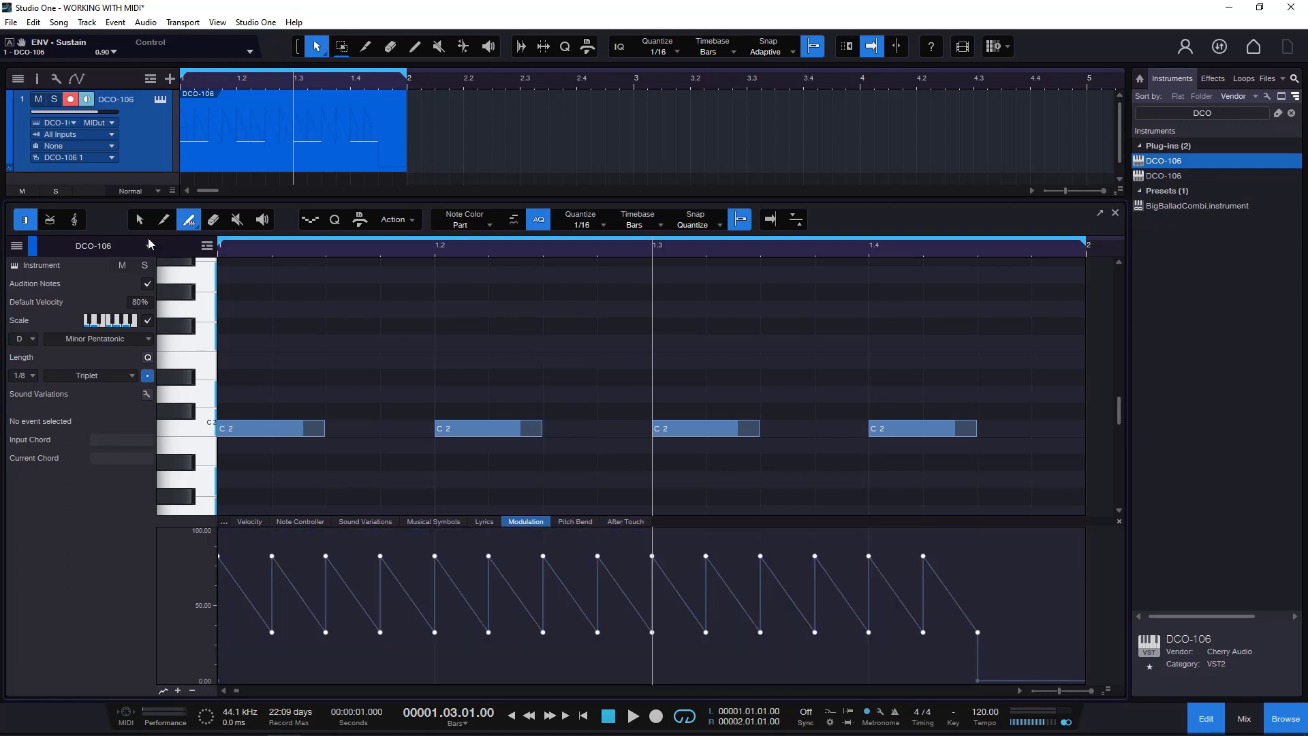
Step: Frame the saw modulation with the Transform shape and compress its end to just before beat 4 with a tapering amplitude
{"action": "left_click", "coordinate": [188, 227]}
{"action": "left_click", "coordinate": [219, 373]}
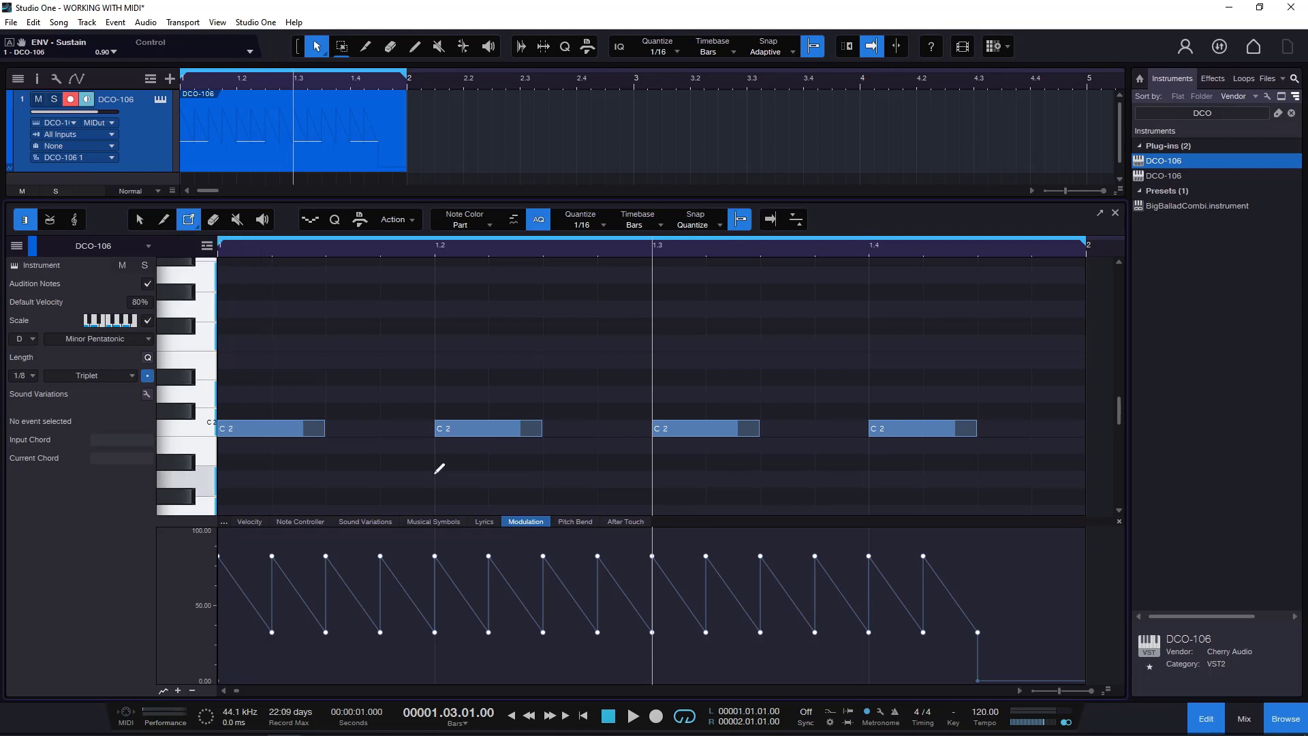
{"action": "left_click_drag", "start_coordinate": [995, 545], "coordinate": [219, 647]}
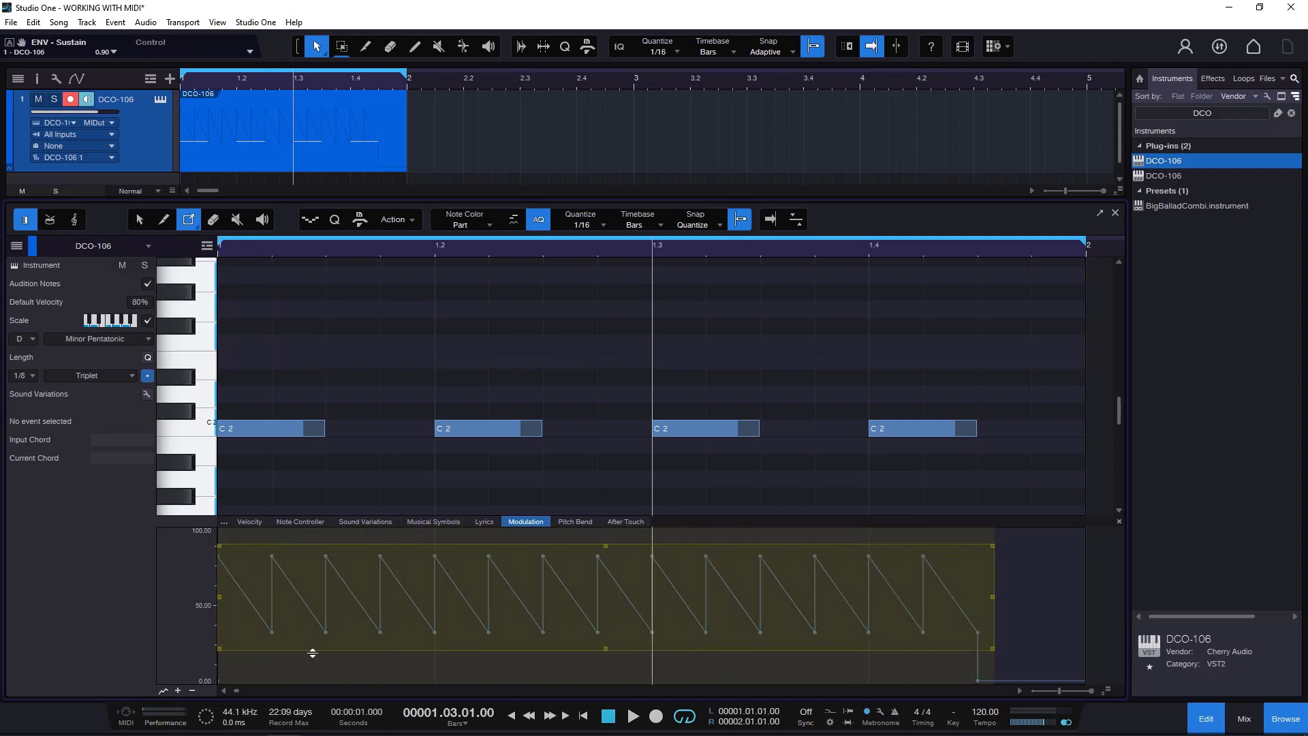
{"action": "left_click_drag", "start_coordinate": [992, 549], "coordinate": [882, 597]}
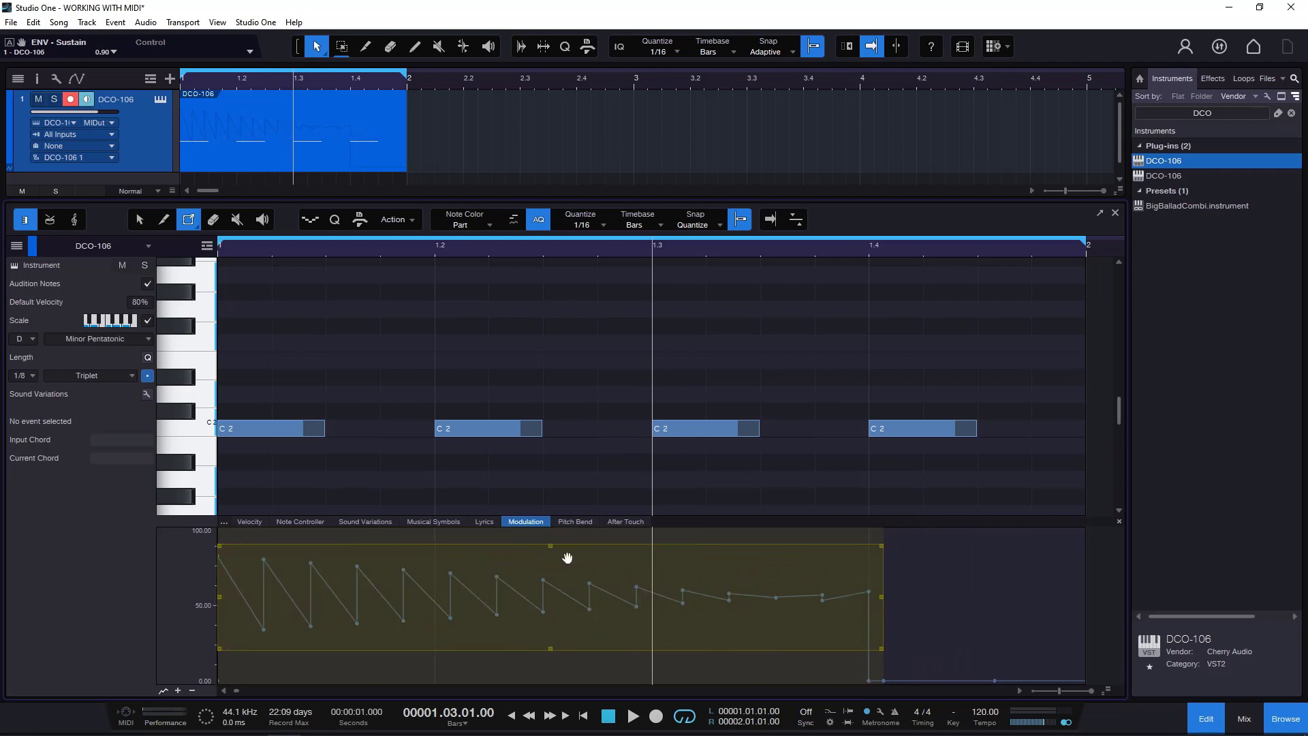
{"action": "left_click_drag", "start_coordinate": [884, 657], "coordinate": [843, 690]}
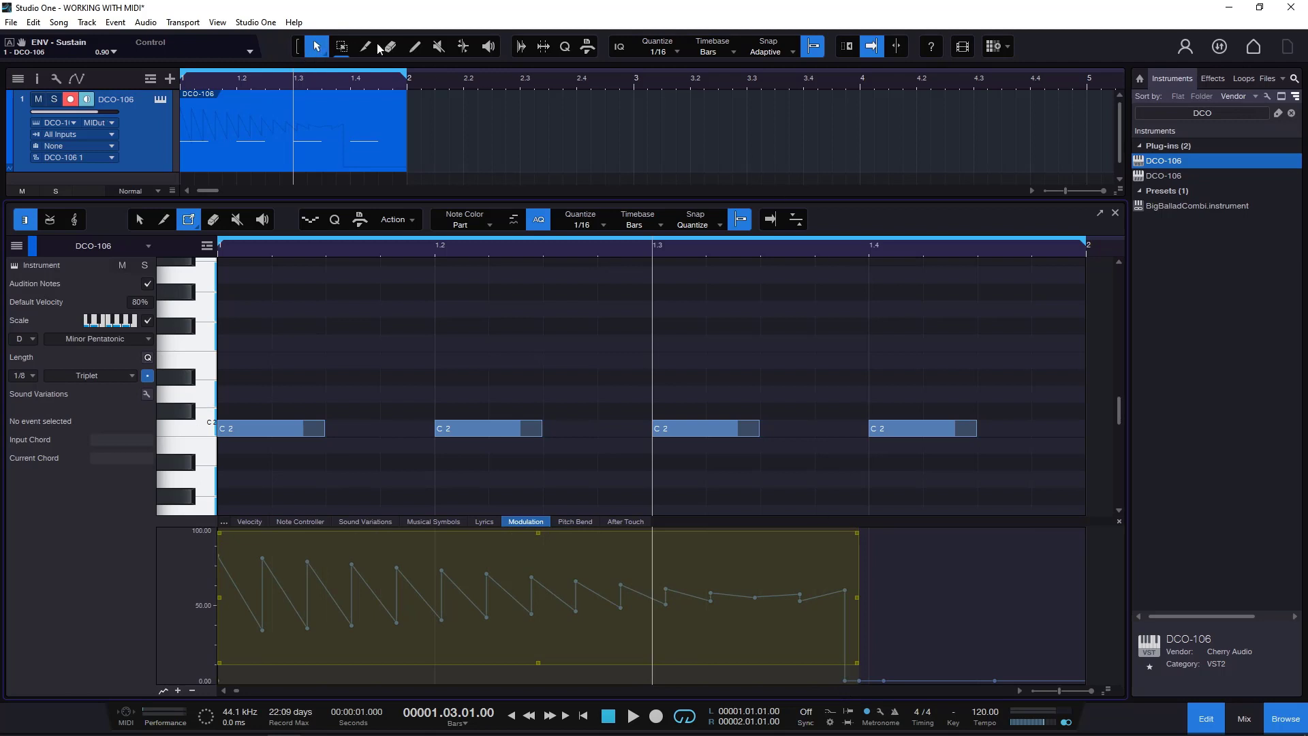
Step: Examine the shape options of the arrangement's Paint tool and return to the Arrow tool
{"action": "left_click", "coordinate": [415, 49]}
{"action": "left_click", "coordinate": [417, 49]}
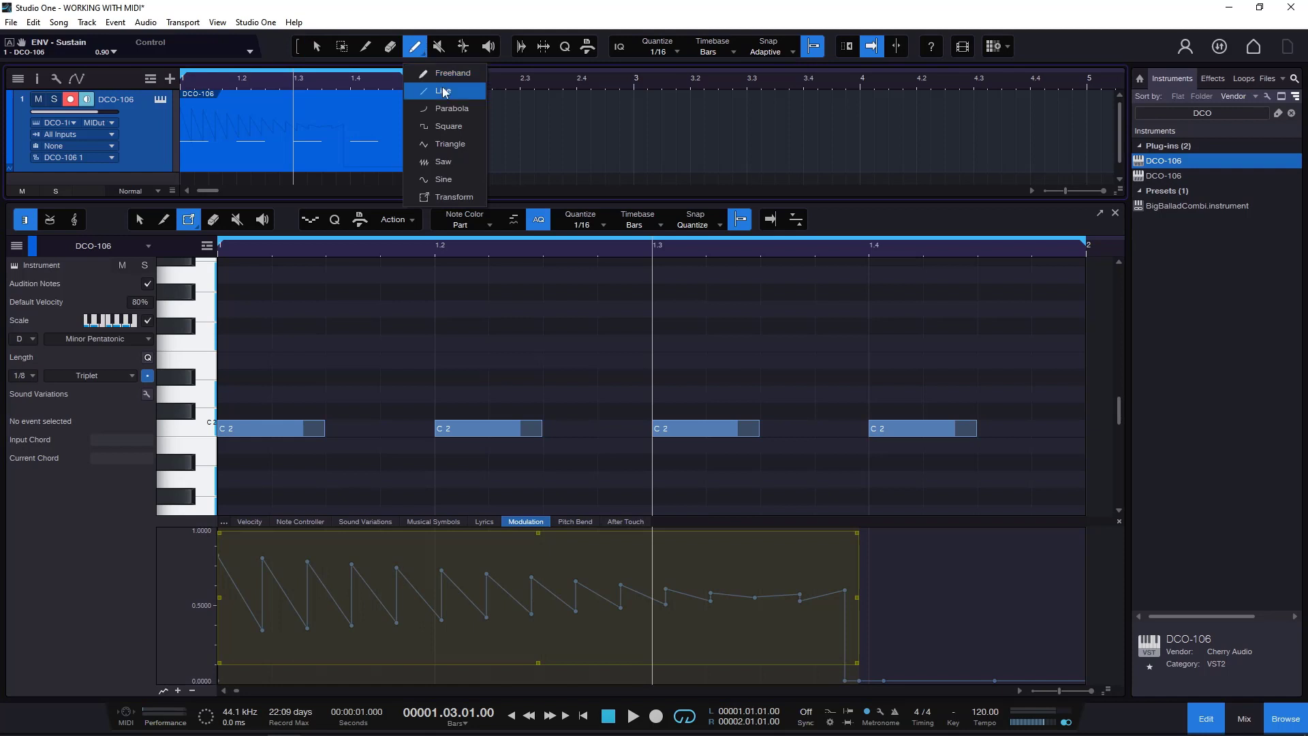
{"action": "left_click", "coordinate": [150, 135]}
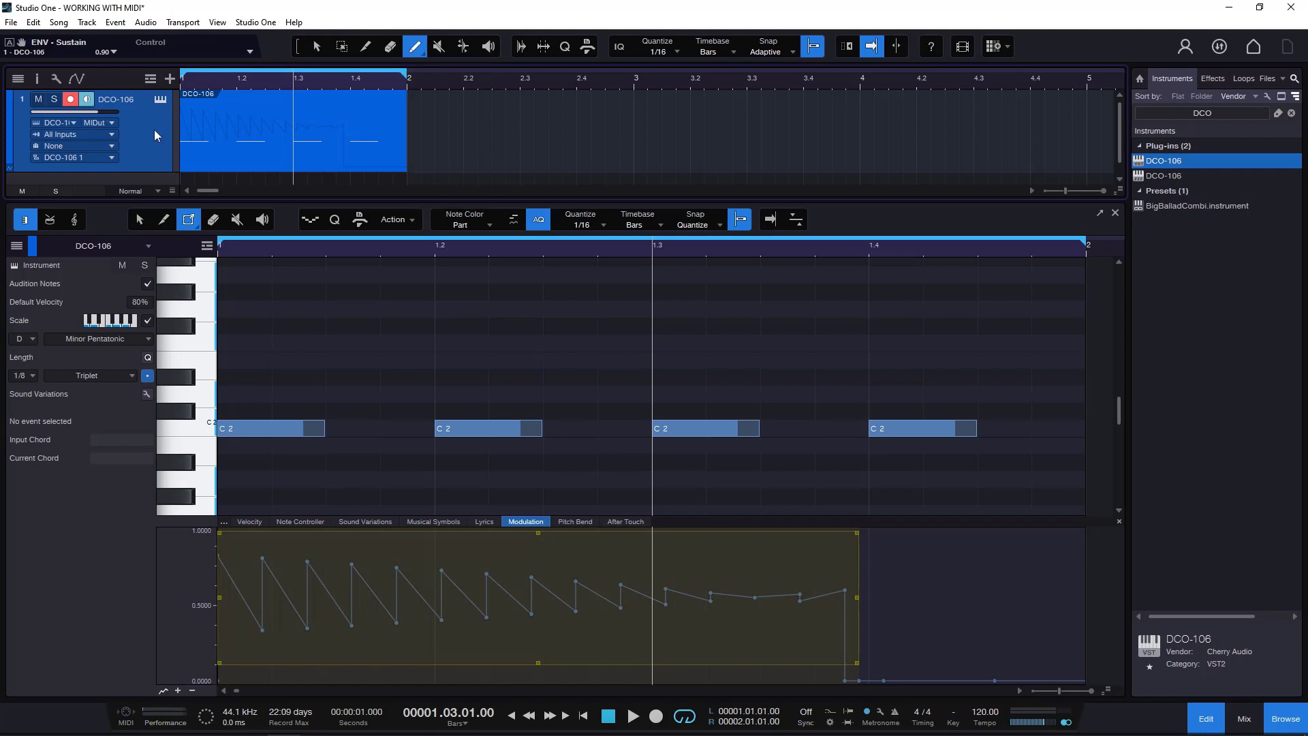
{"action": "left_click", "coordinate": [194, 224]}
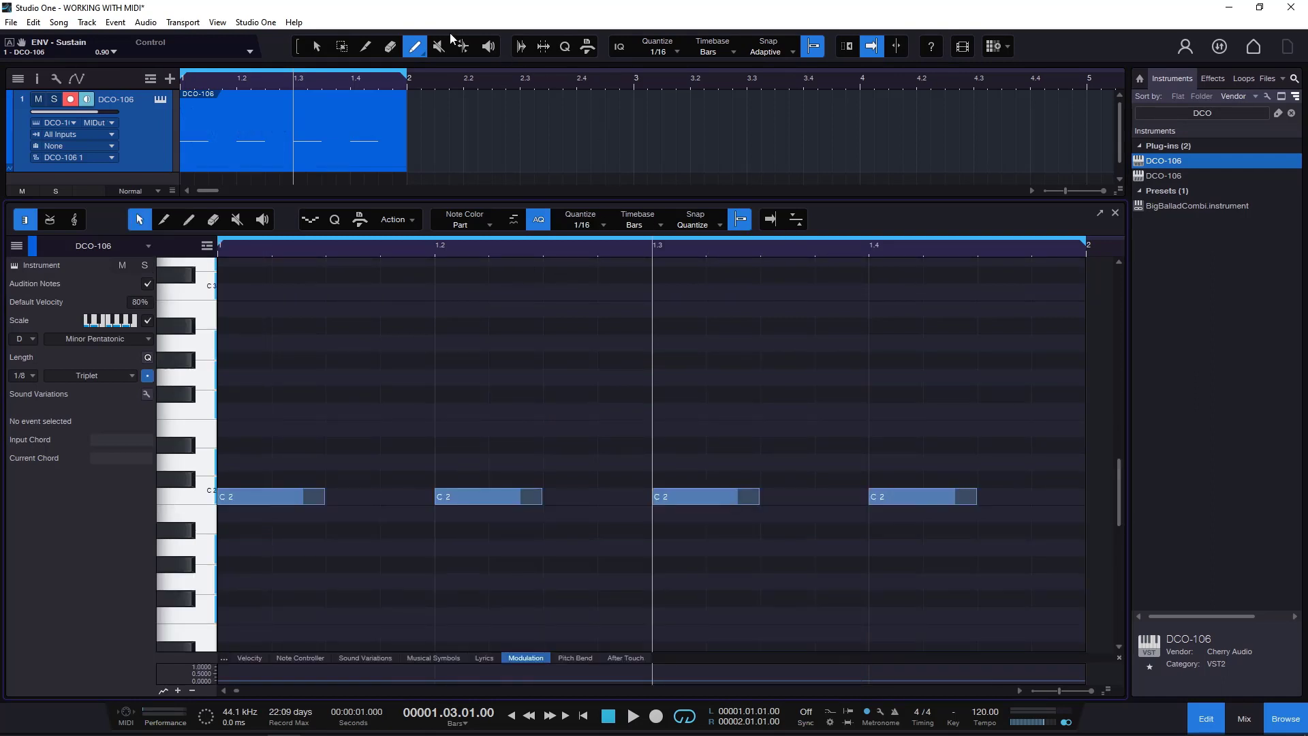
{"action": "left_click", "coordinate": [318, 48]}
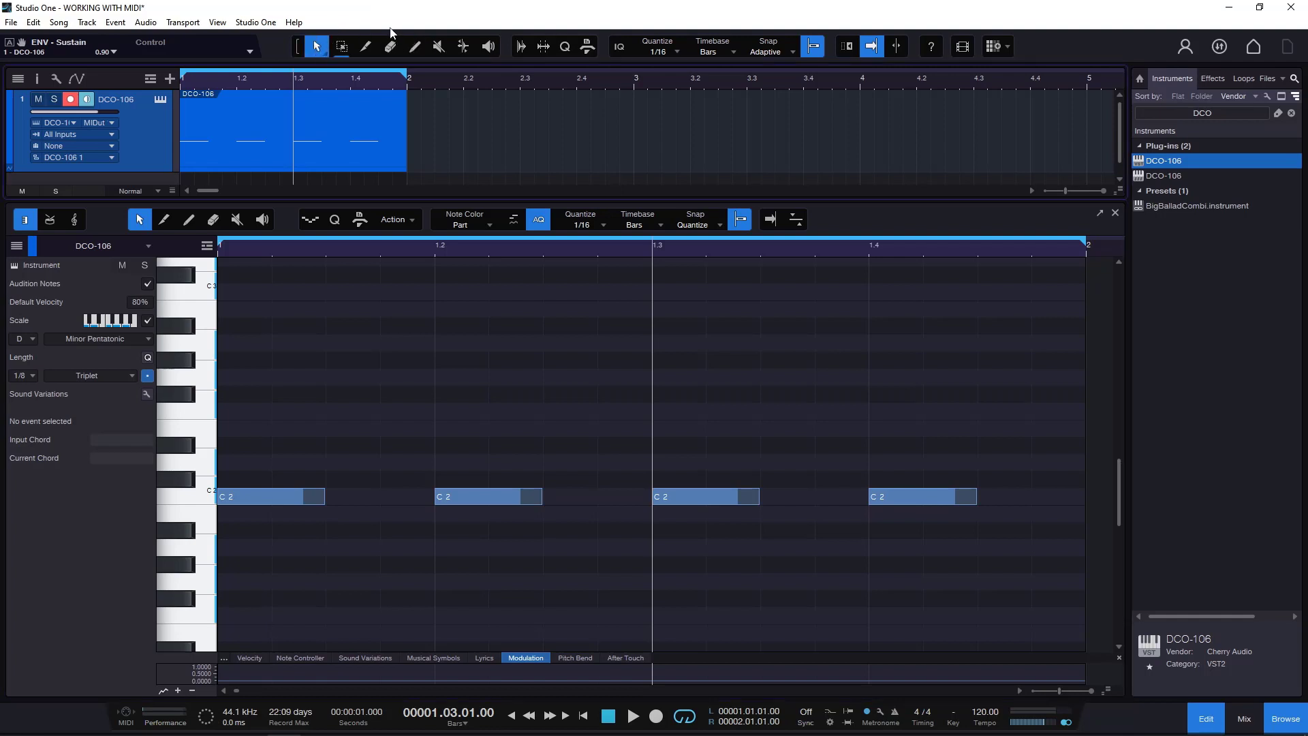
Step: Close the note editor and cycle through the arrangement tools from Range to Listen, ending on the Arrow tool
{"action": "left_click", "coordinate": [1204, 718]}
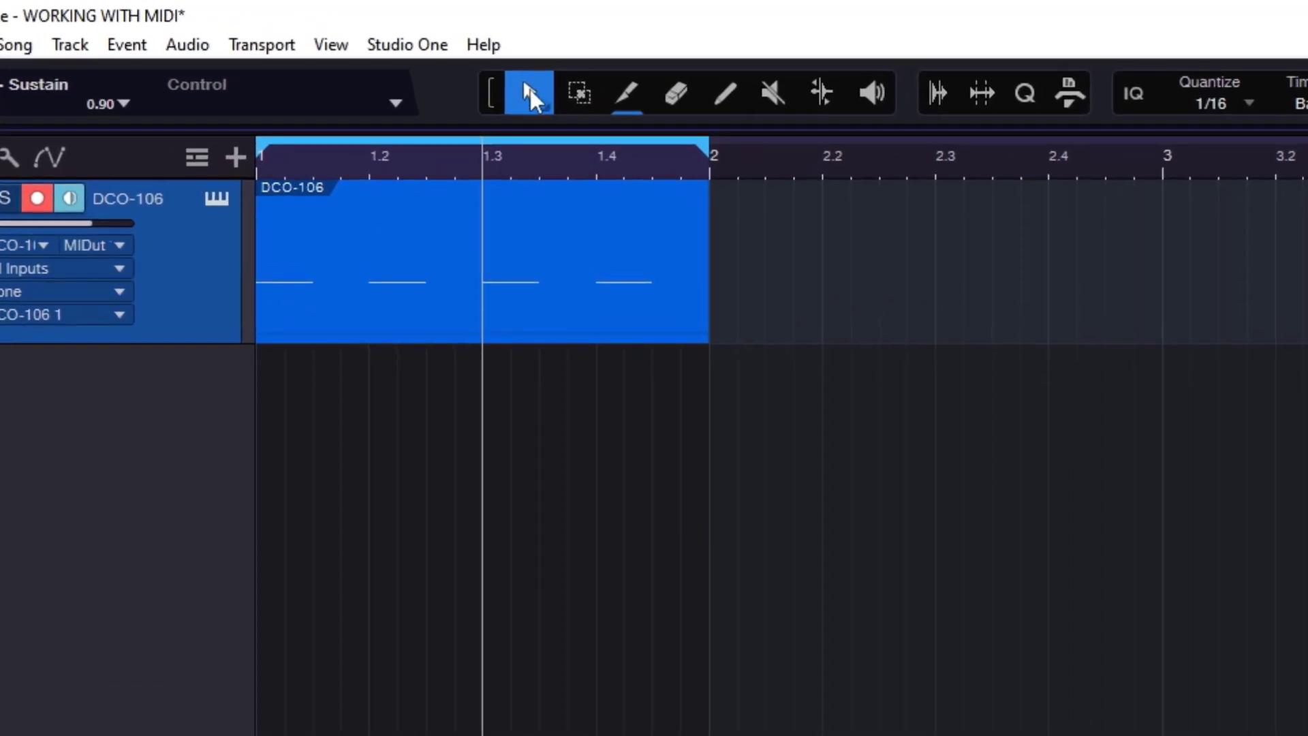
{"action": "left_click", "coordinate": [578, 96]}
{"action": "key", "text": "3"}
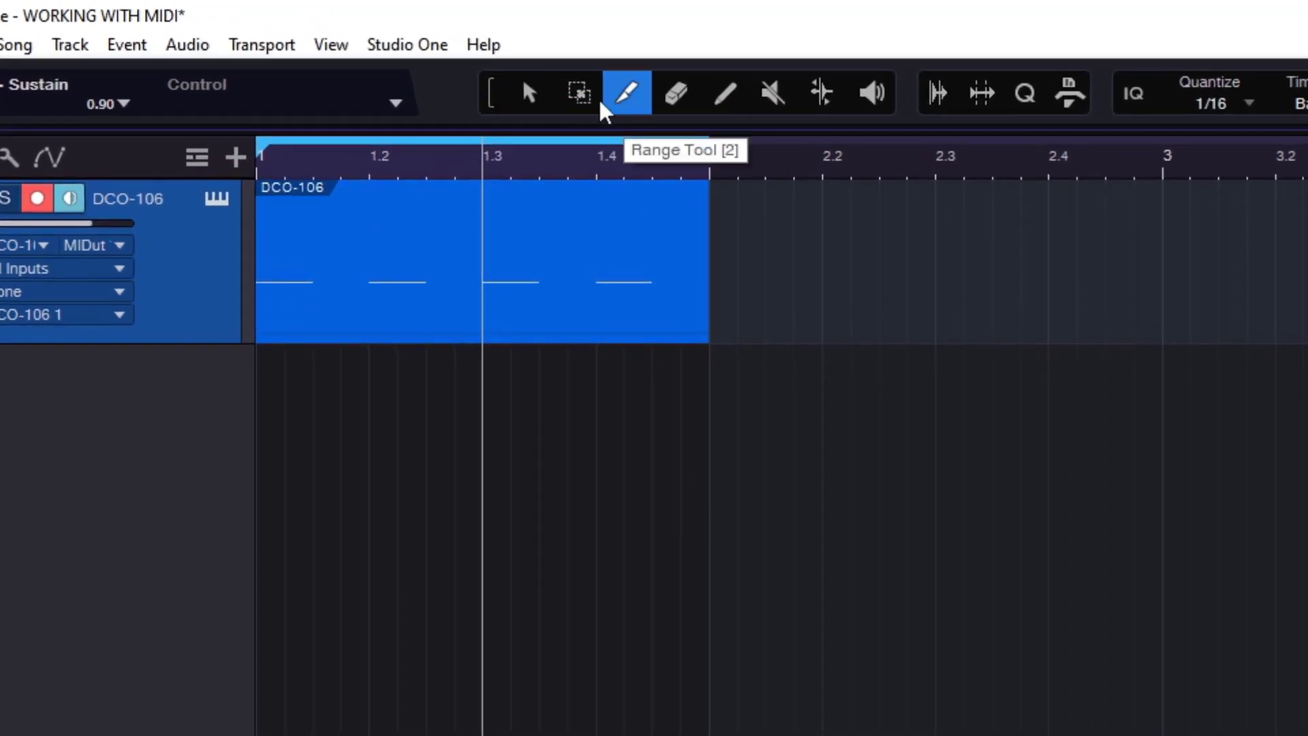
{"action": "key", "text": "4"}
{"action": "key", "text": "5"}
{"action": "key", "text": "6"}
{"action": "key", "text": "7"}
{"action": "key", "text": "8"}
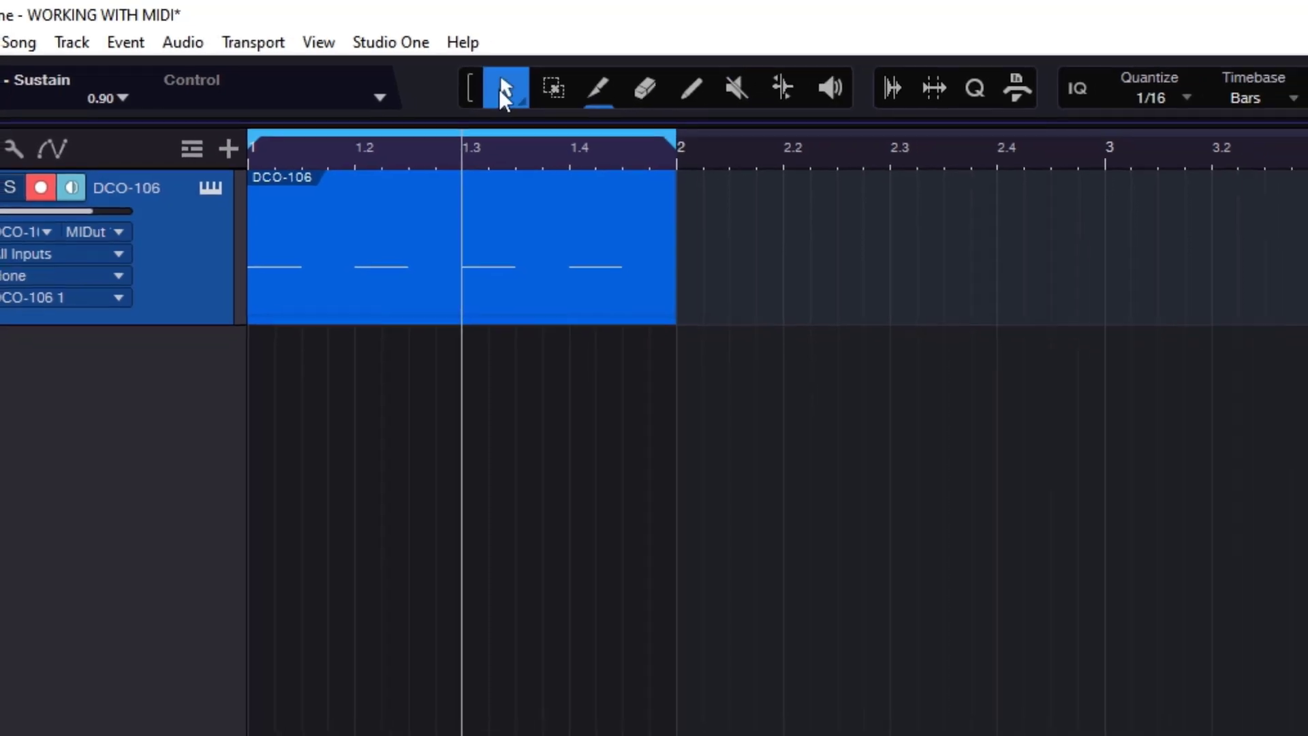
Step: Reopen the DCO-106 clip in the note editor and cycle through the editor's tools, ending on the Arrow tool
{"action": "double_click", "coordinate": [496, 300]}
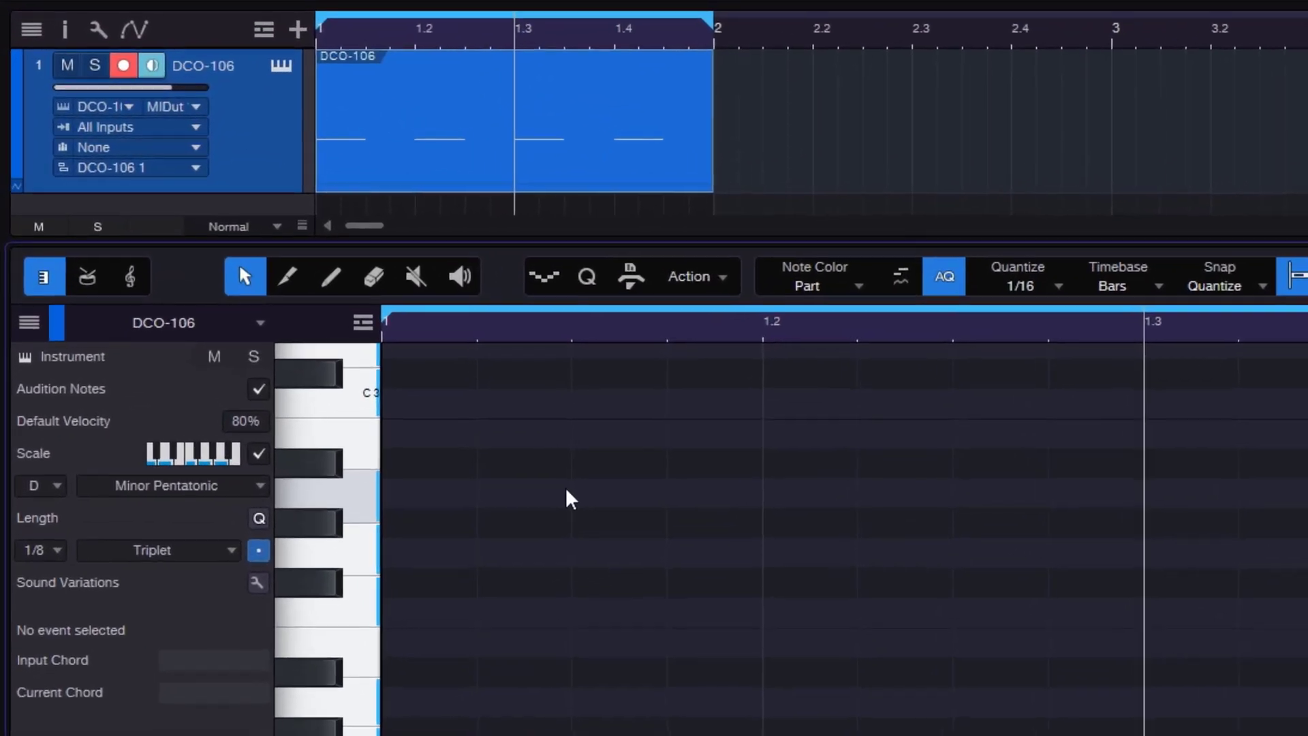
{"action": "key", "text": "2"}
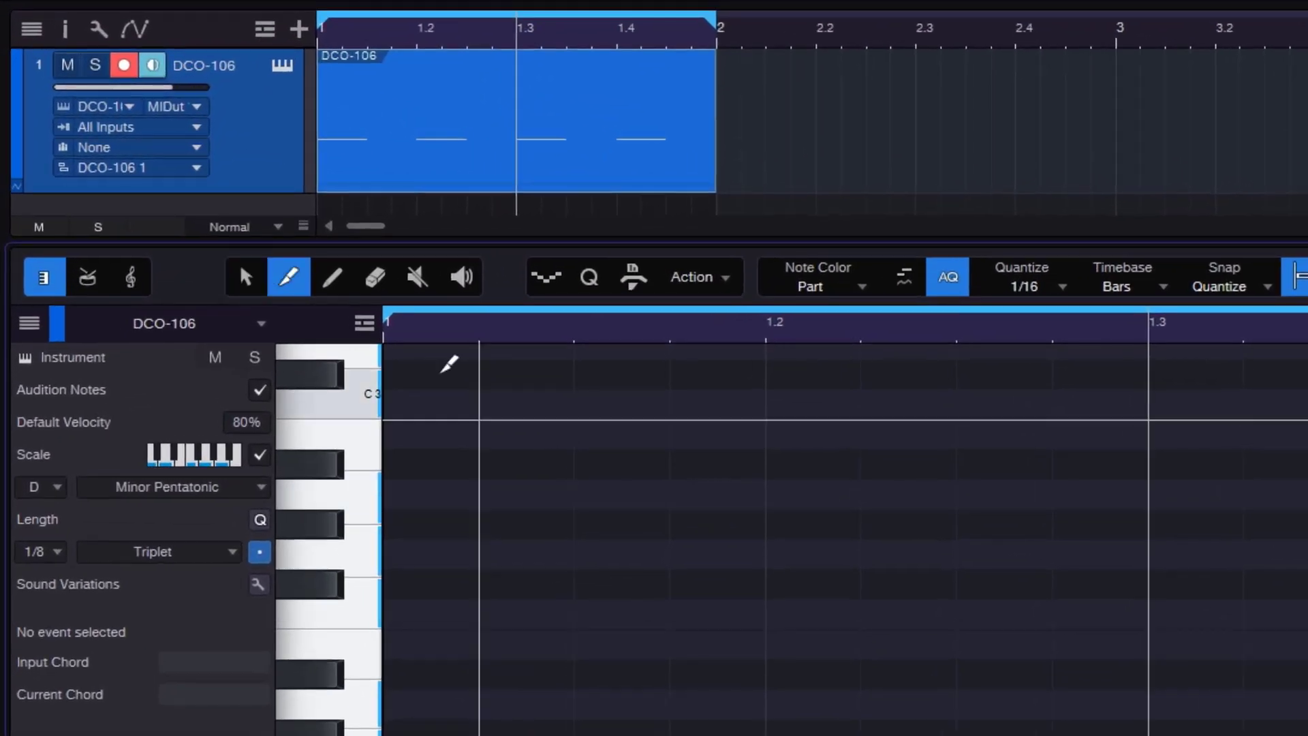
{"action": "key", "text": "3"}
{"action": "key", "text": "4"}
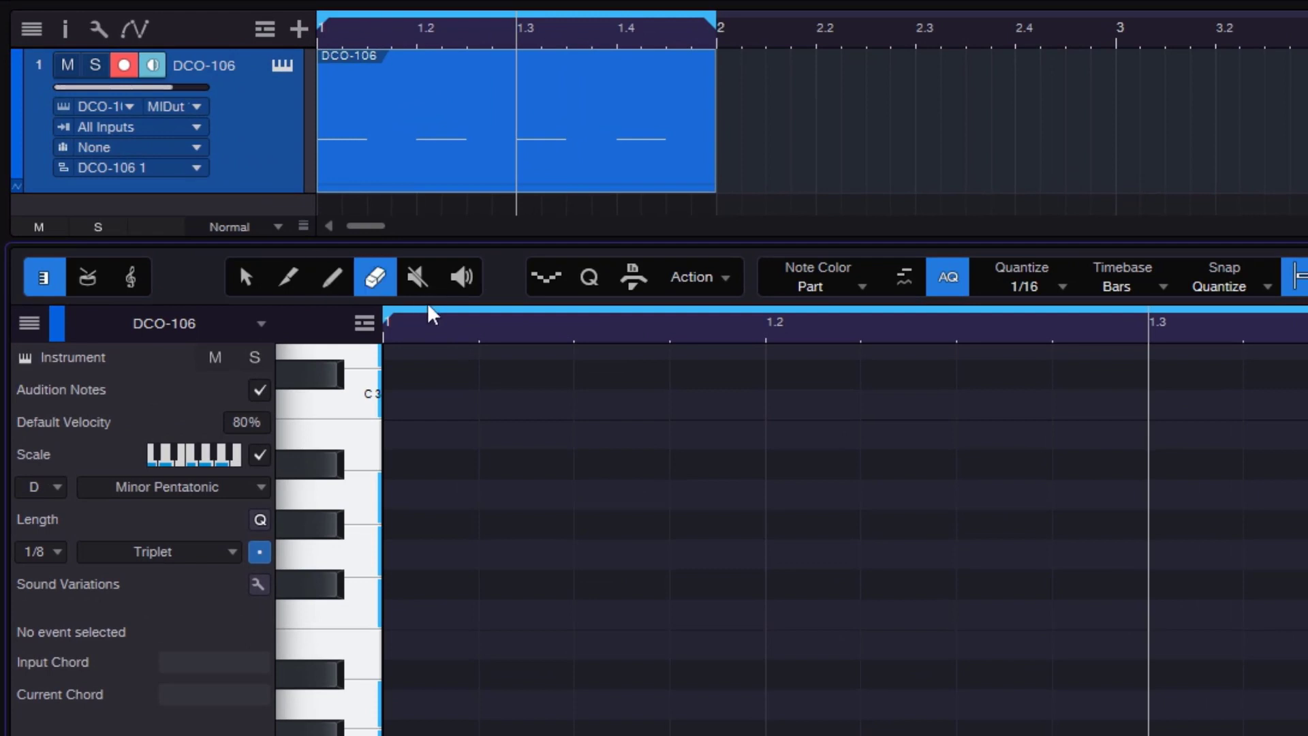
{"action": "key", "text": "5"}
{"action": "key", "text": "6"}
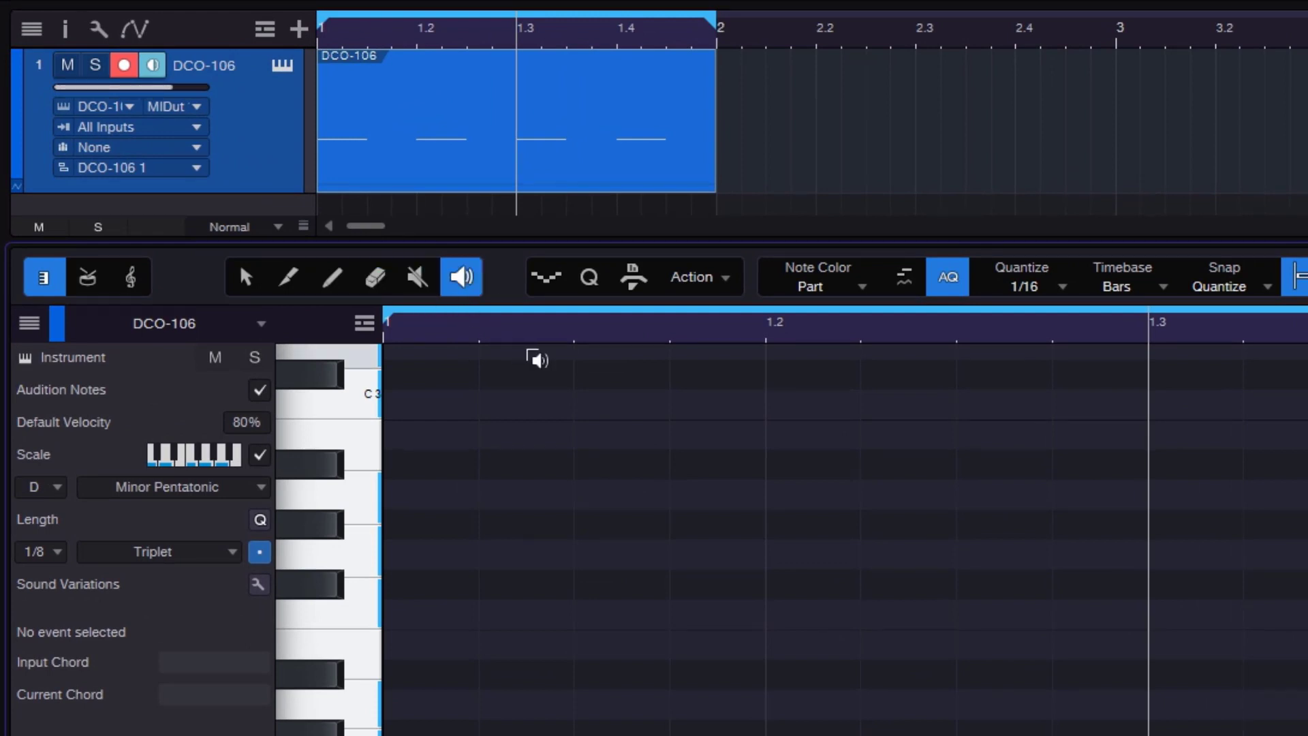
{"action": "key", "text": "1"}
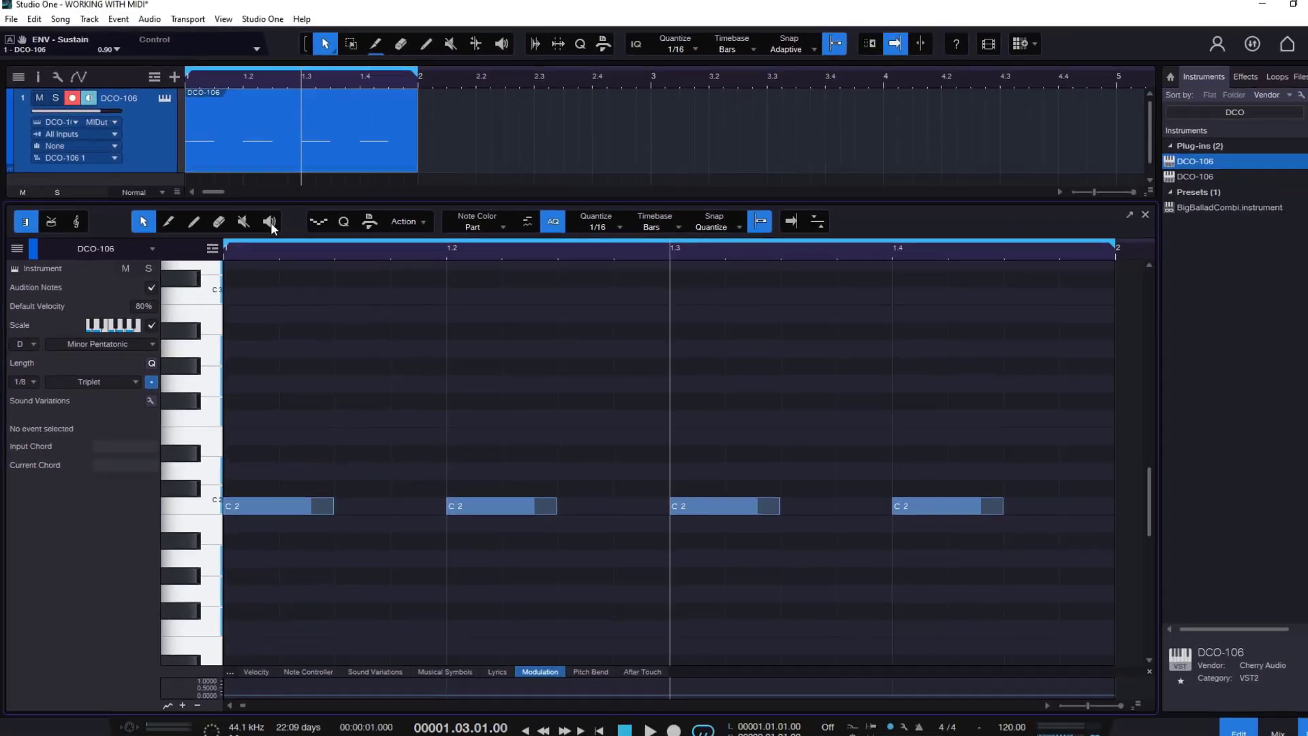
{"action": "left_click", "coordinate": [461, 277]}
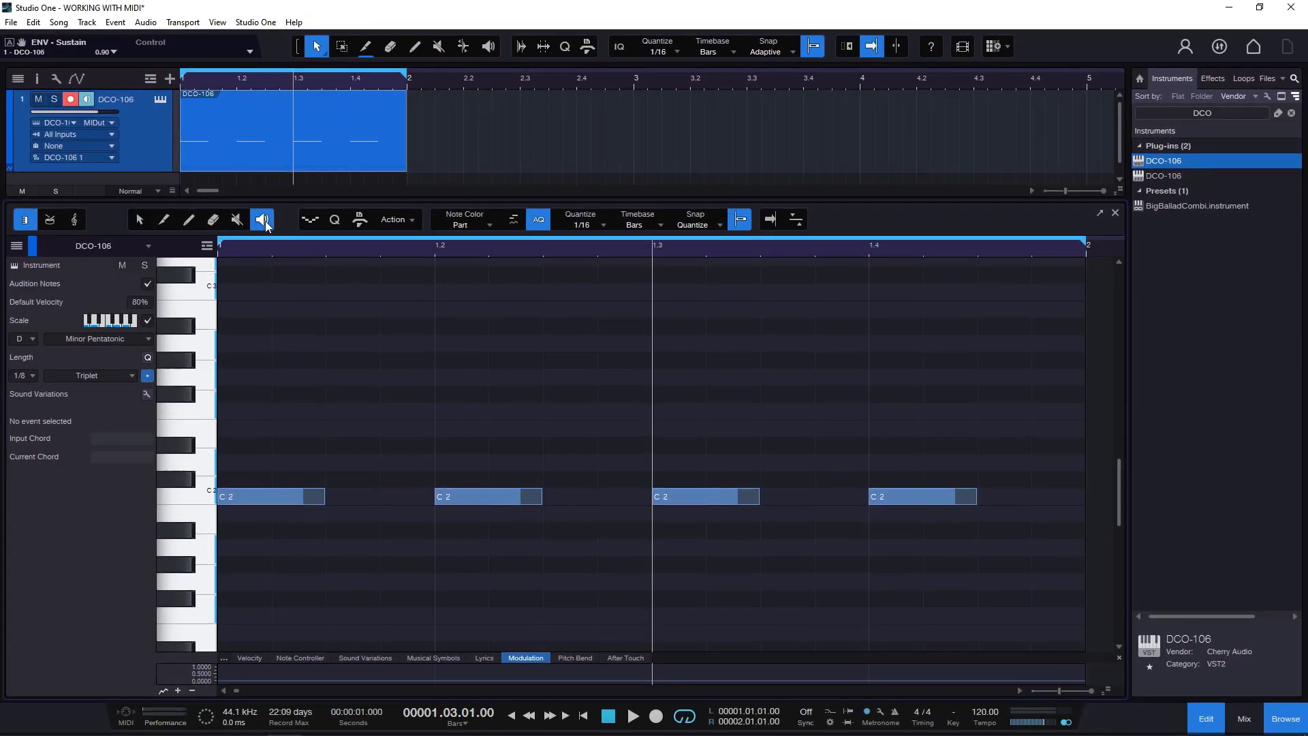
{"action": "key", "text": "2"}
{"action": "key", "text": "3"}
{"action": "key", "text": "4"}
{"action": "key", "text": "1"}
Step: Delete the four C2 notes and place snapped C2 notes starting at 1.1.3, 1.2.3, 1.3.2 and 1.4.1
{"action": "left_click_drag", "start_coordinate": [948, 384], "coordinate": [272, 574]}
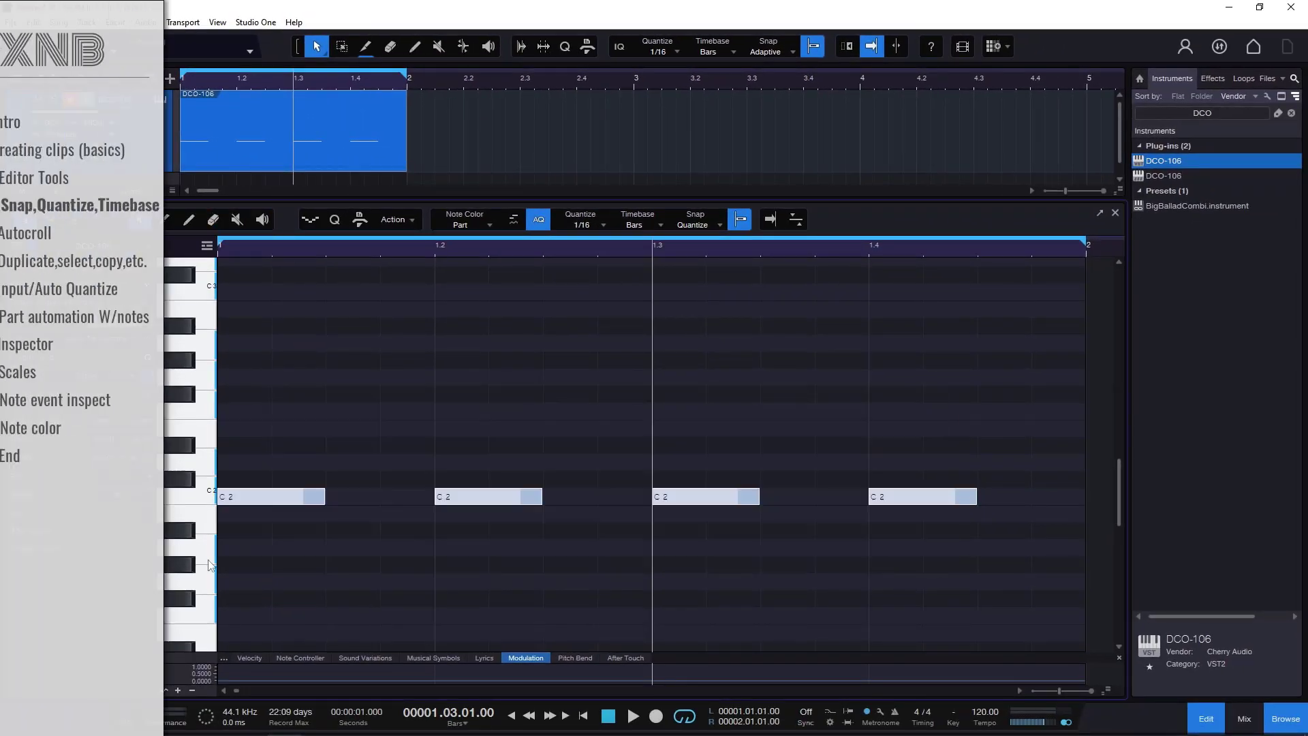
{"action": "key", "text": "Delete"}
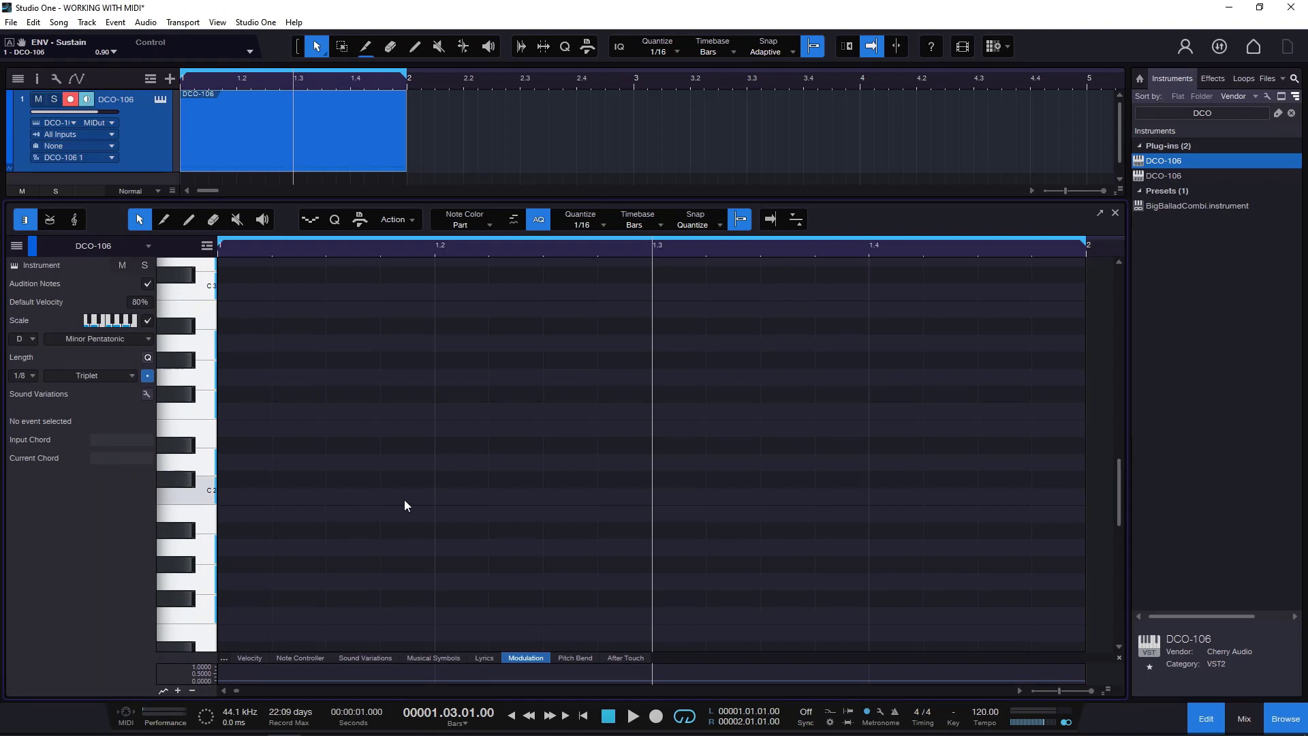
{"action": "double_click", "coordinate": [386, 497]}
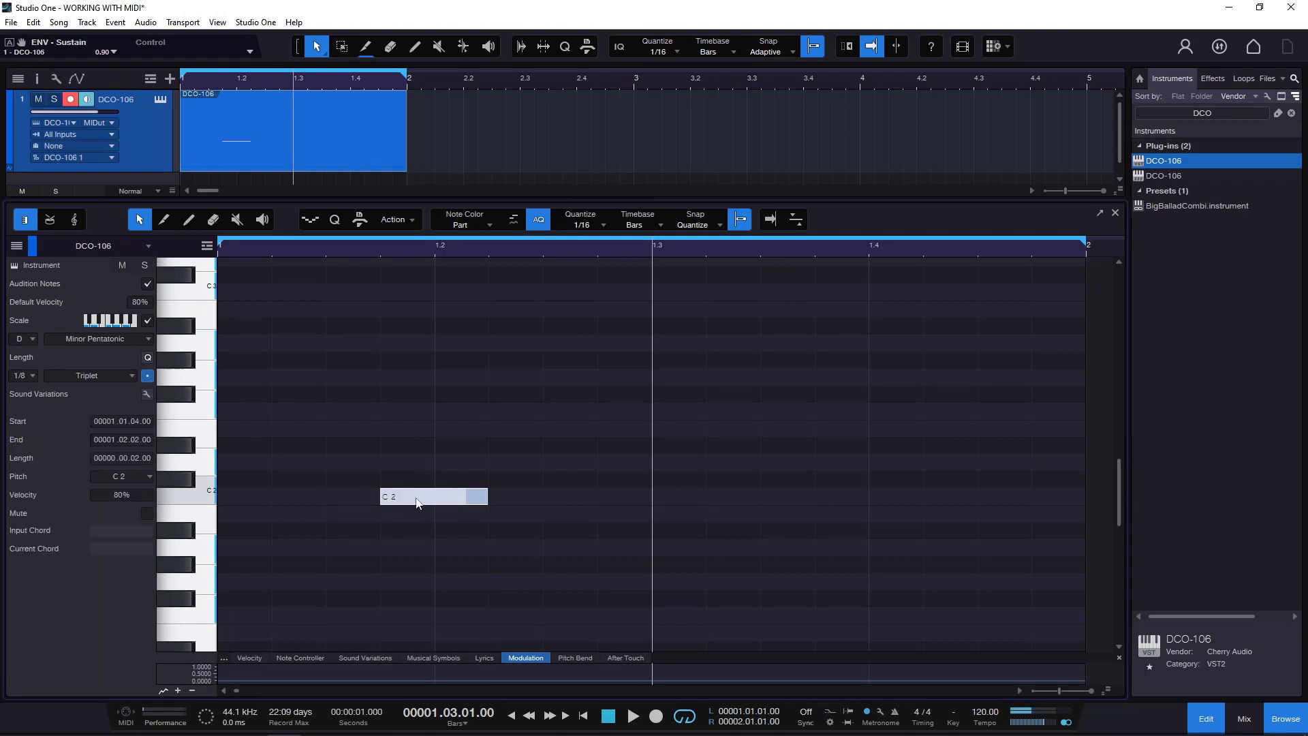
{"action": "left_click_drag", "start_coordinate": [416, 498], "coordinate": [363, 497]}
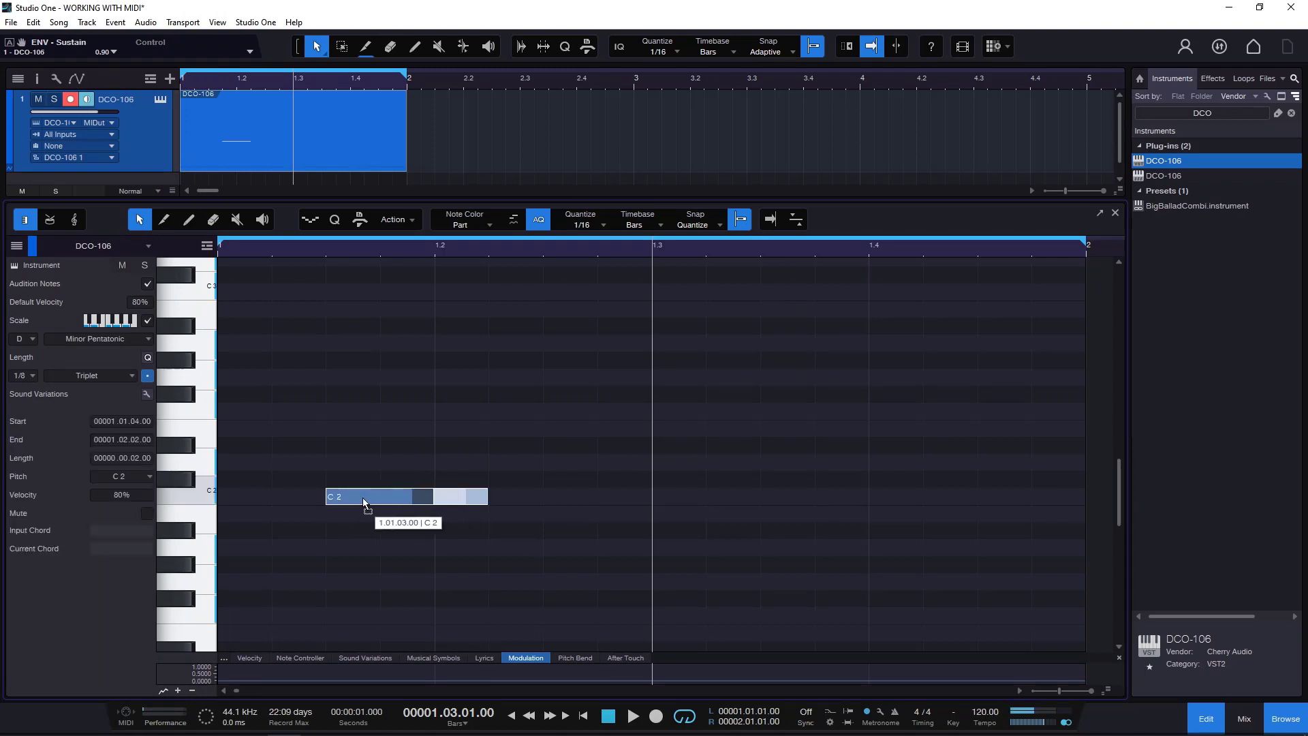
{"action": "double_click", "coordinate": [569, 496]}
{"action": "double_click", "coordinate": [729, 495]}
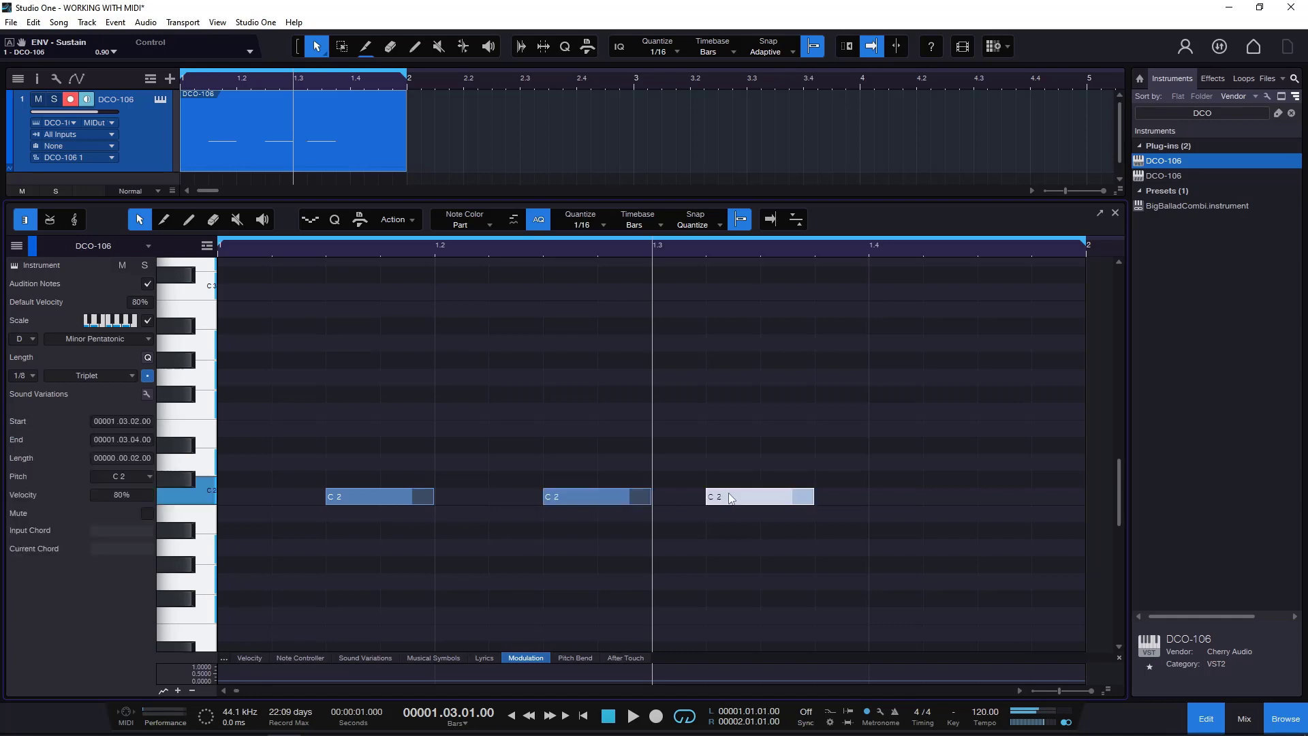
{"action": "double_click", "coordinate": [876, 496]}
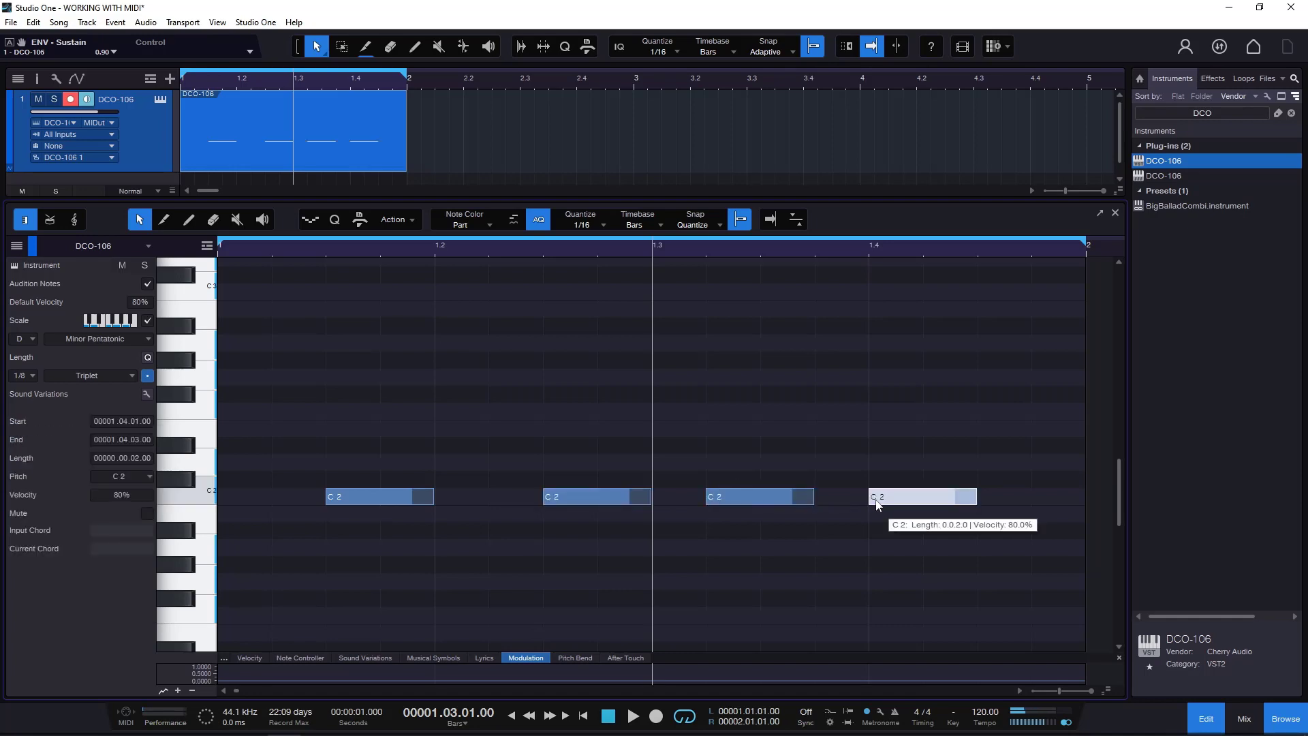
Step: Clear the snapped C2 notes and, with the editor's snap off, place off-grid C2, D2, F2, G2, A2 and G1 notes
{"action": "left_click_drag", "start_coordinate": [325, 402], "coordinate": [959, 526]}
{"action": "key", "text": "Delete"}
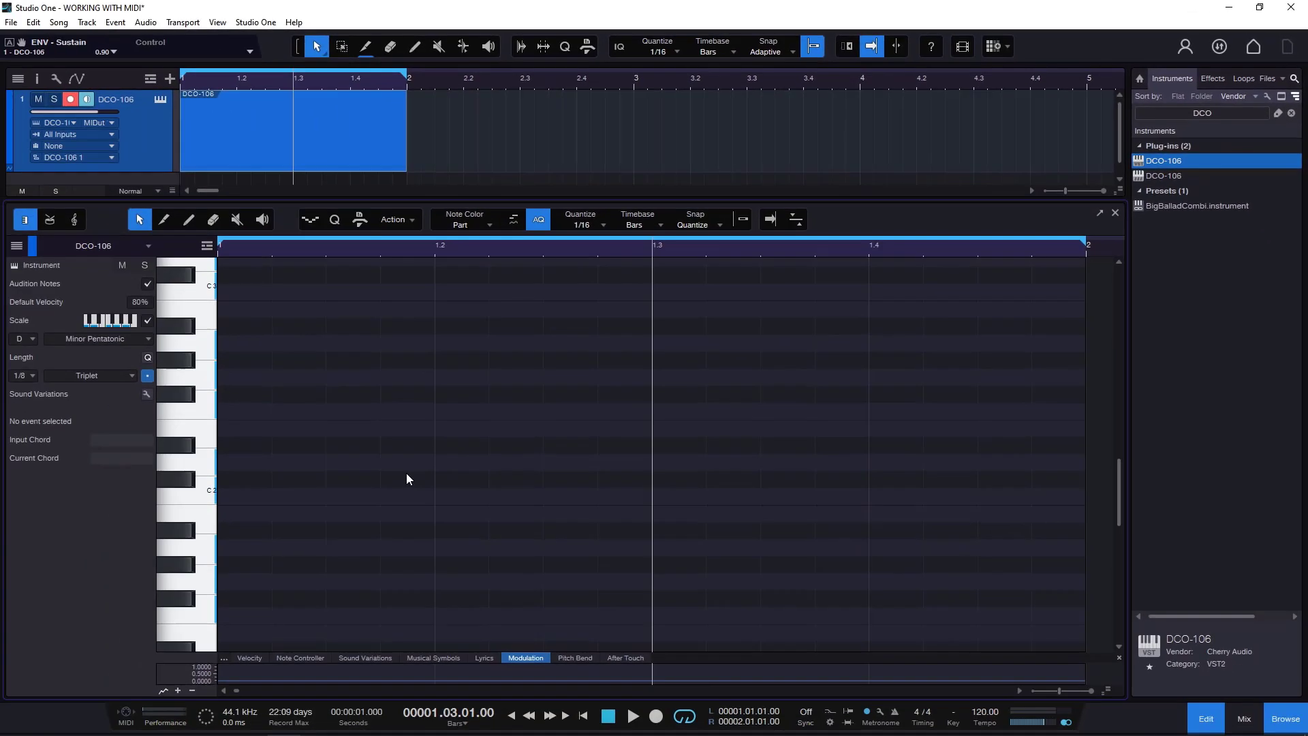
{"action": "double_click", "coordinate": [407, 496]}
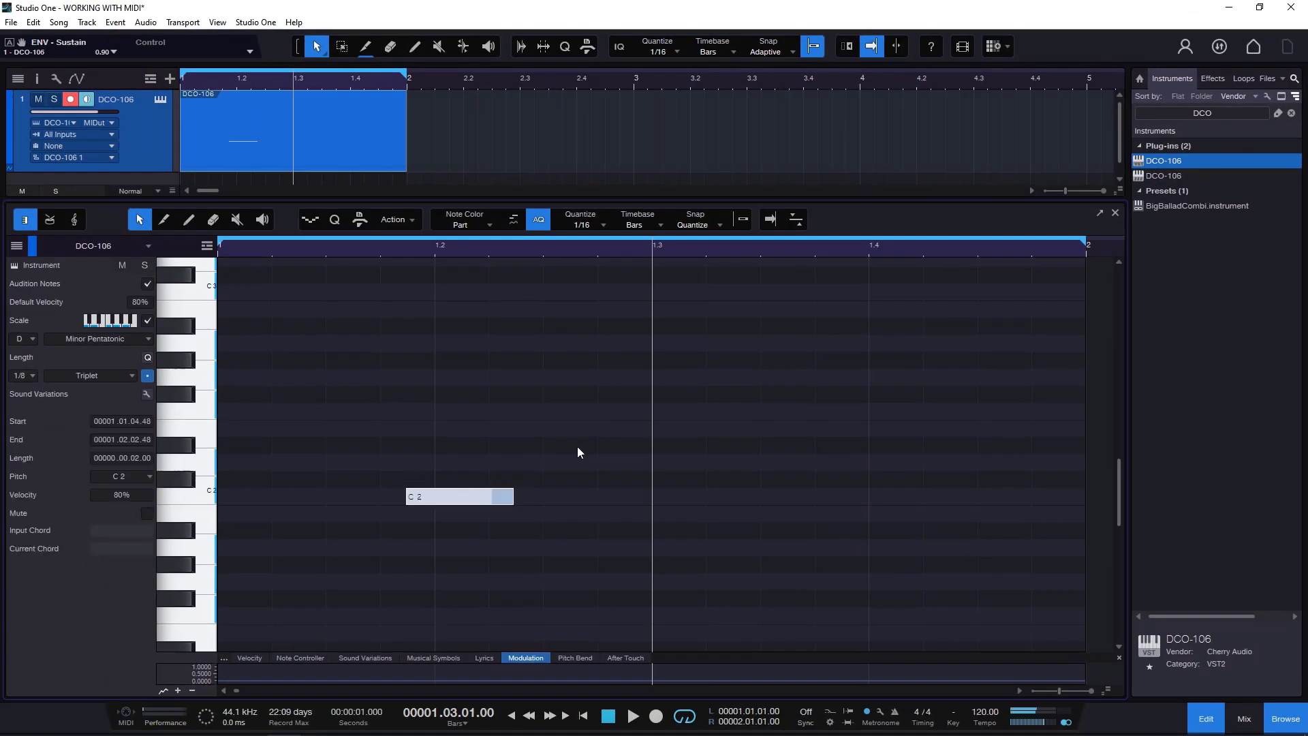
{"action": "double_click", "coordinate": [589, 462]}
{"action": "double_click", "coordinate": [833, 411]}
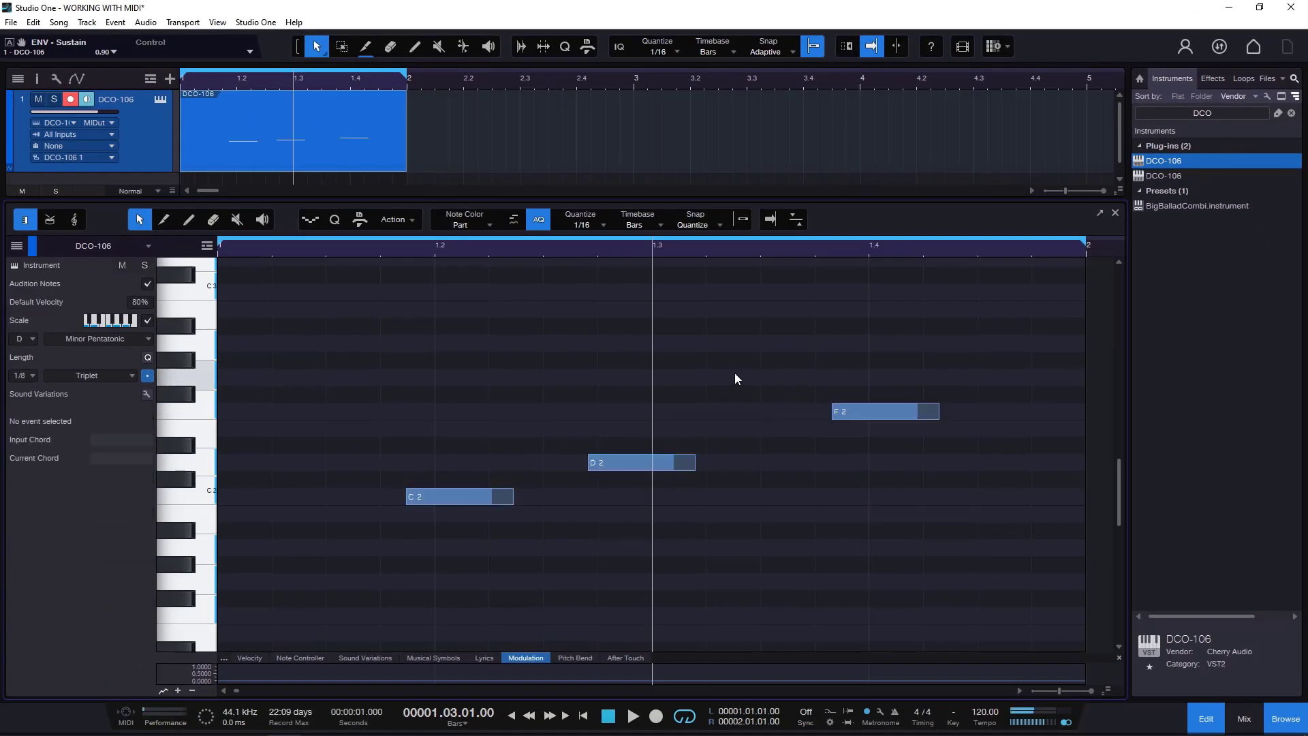
{"action": "double_click", "coordinate": [735, 376]}
{"action": "left_click_drag", "start_coordinate": [748, 383], "coordinate": [739, 374]}
{"action": "double_click", "coordinate": [999, 343]}
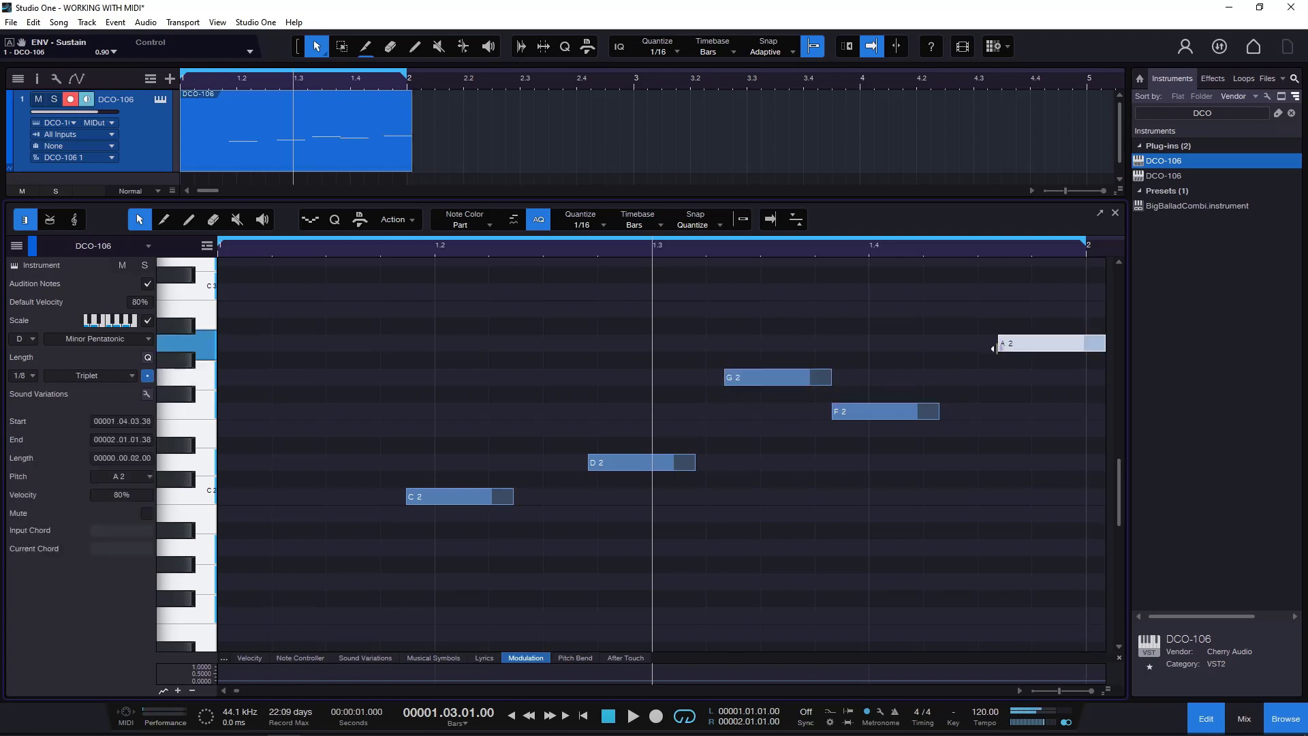
{"action": "double_click", "coordinate": [377, 581]}
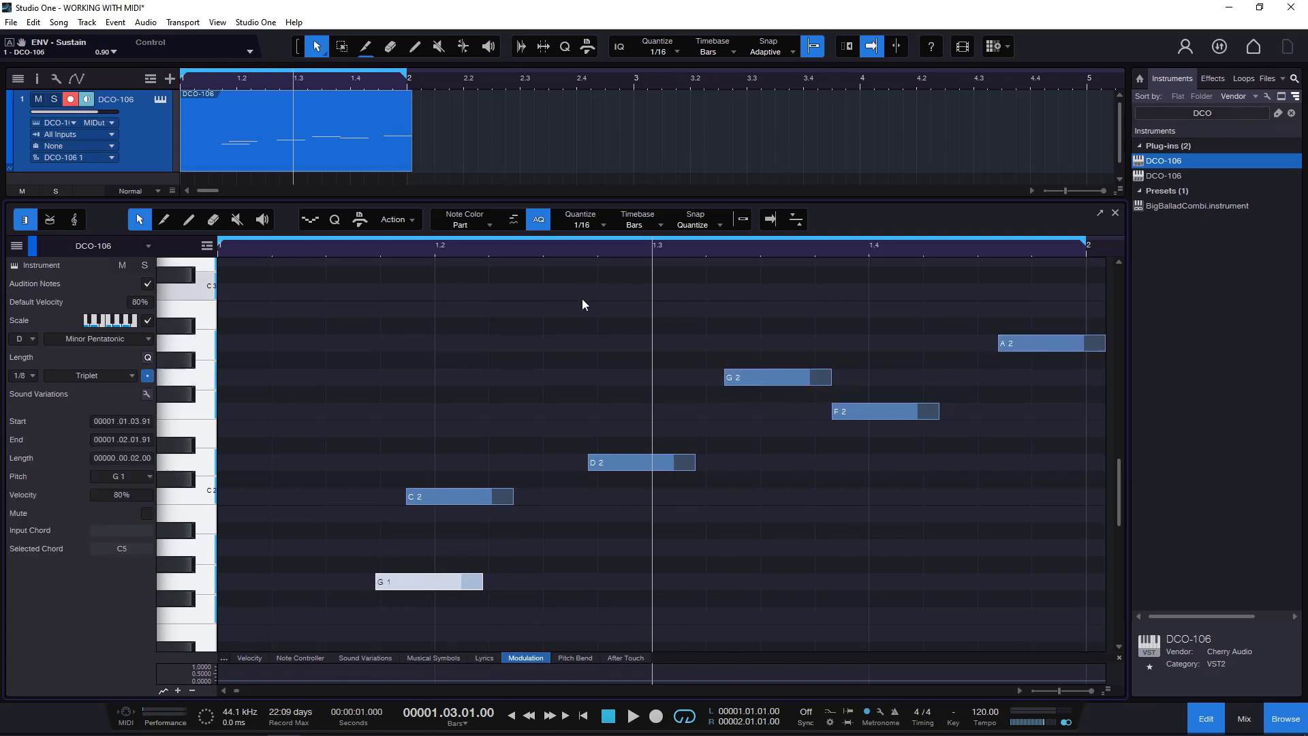
Step: Turn the note editor's snap back on and delete all the off-grid notes in the clip
{"action": "left_click", "coordinate": [742, 219]}
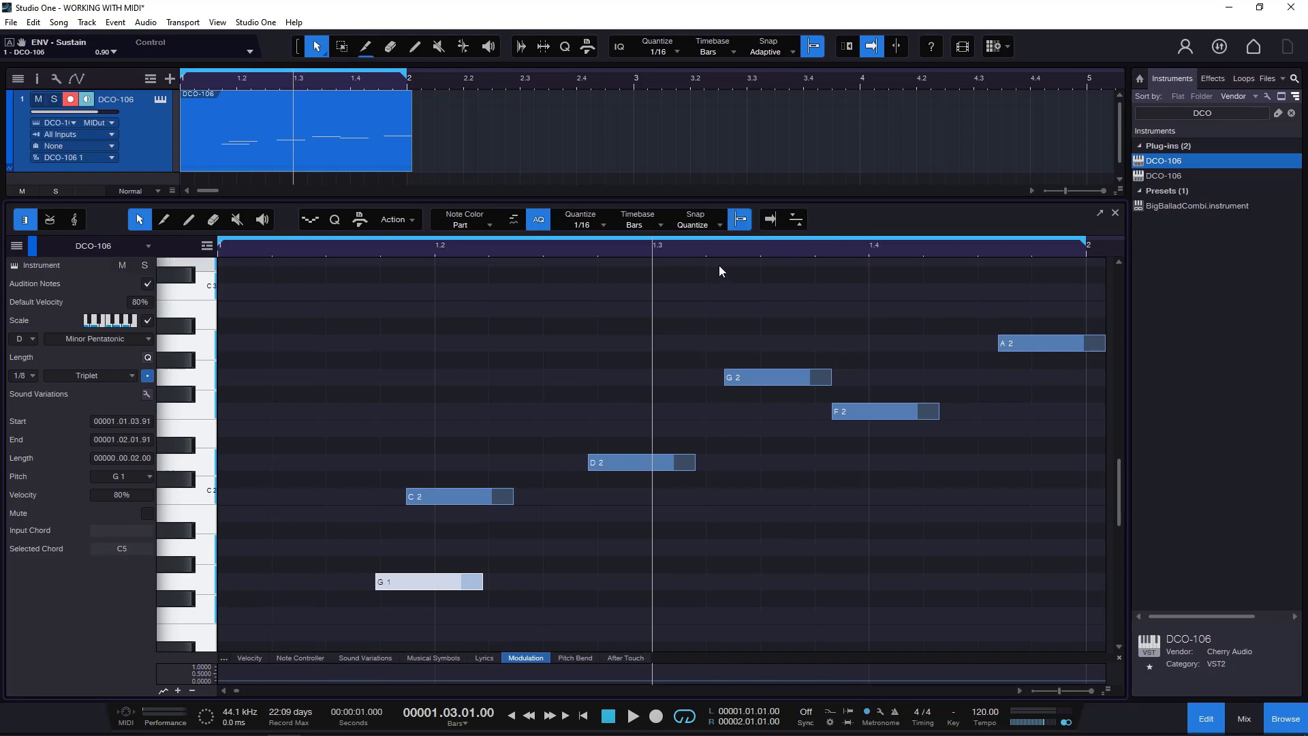
{"action": "left_click_drag", "start_coordinate": [1040, 281], "coordinate": [389, 608]}
{"action": "key", "text": "Delete"}
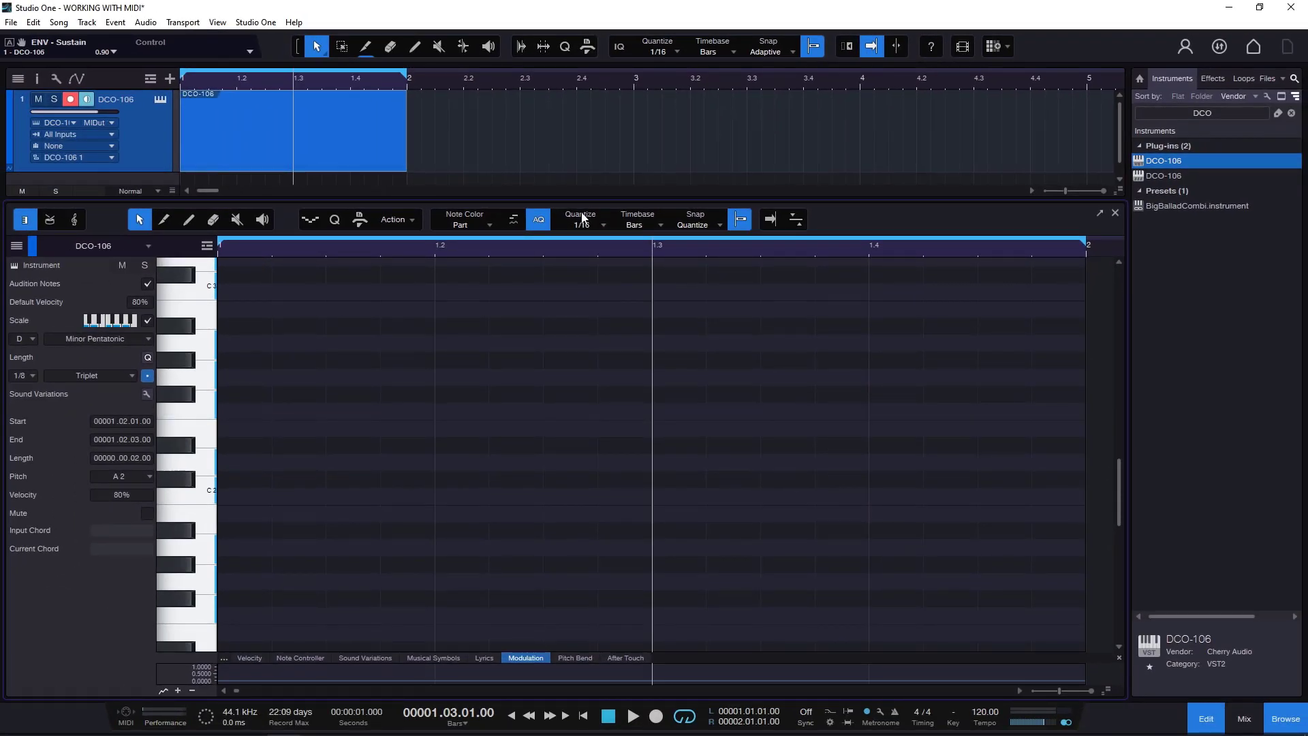
Step: Link the length of new notes to the quantize value, placing and removing a test C2 note at 1.1.1
{"action": "left_click", "coordinate": [240, 490]}
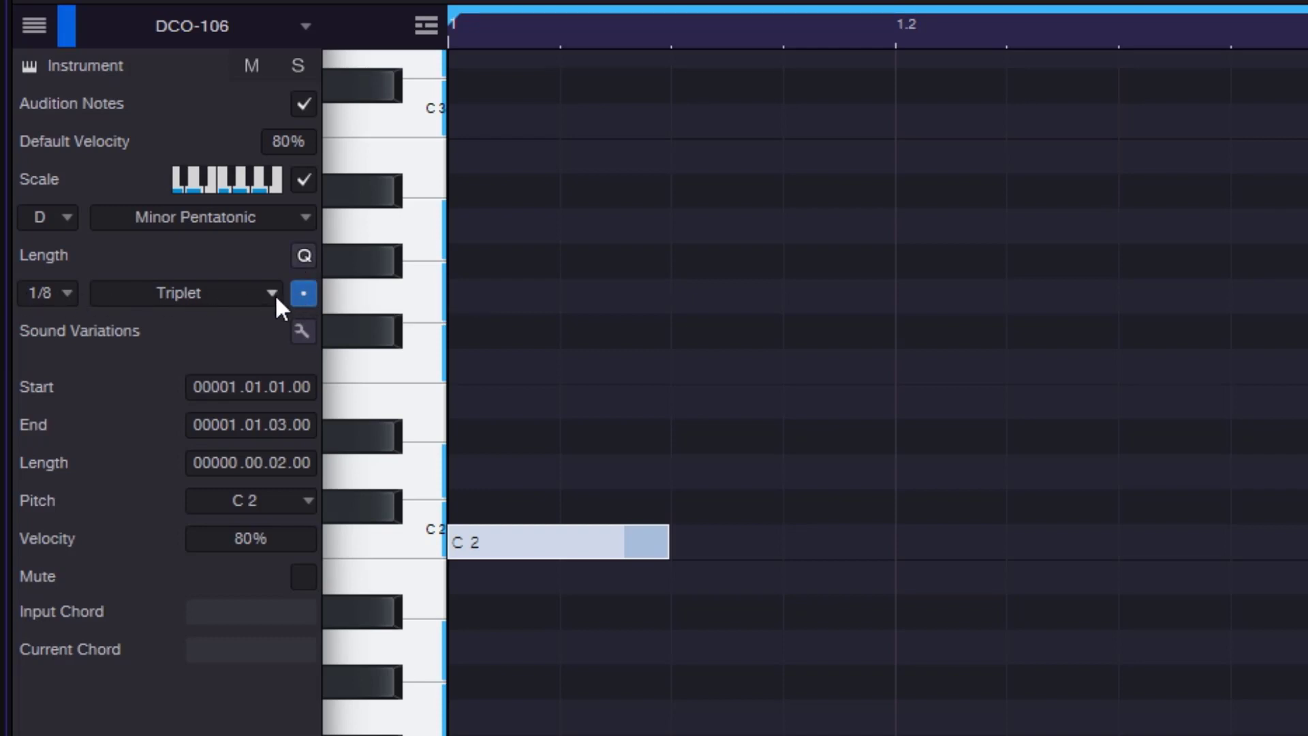
{"action": "left_click", "coordinate": [302, 256]}
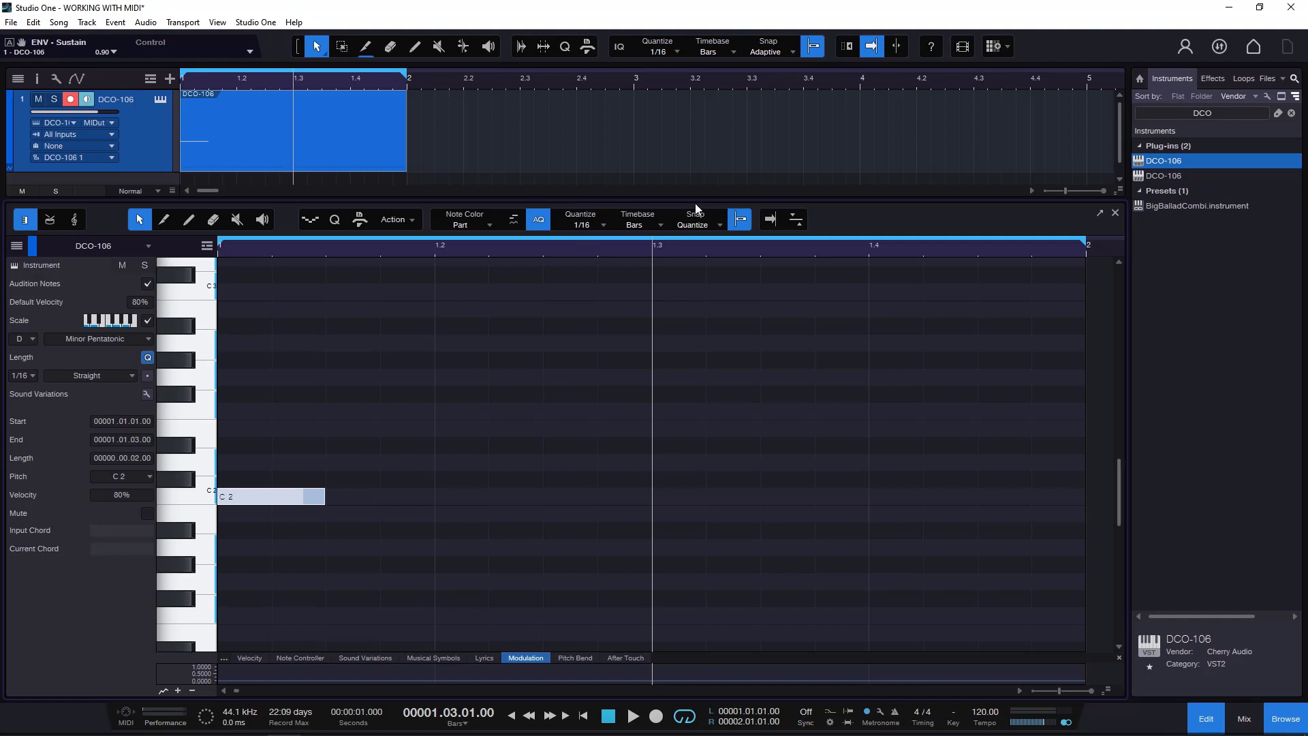
{"action": "key", "text": "Delete"}
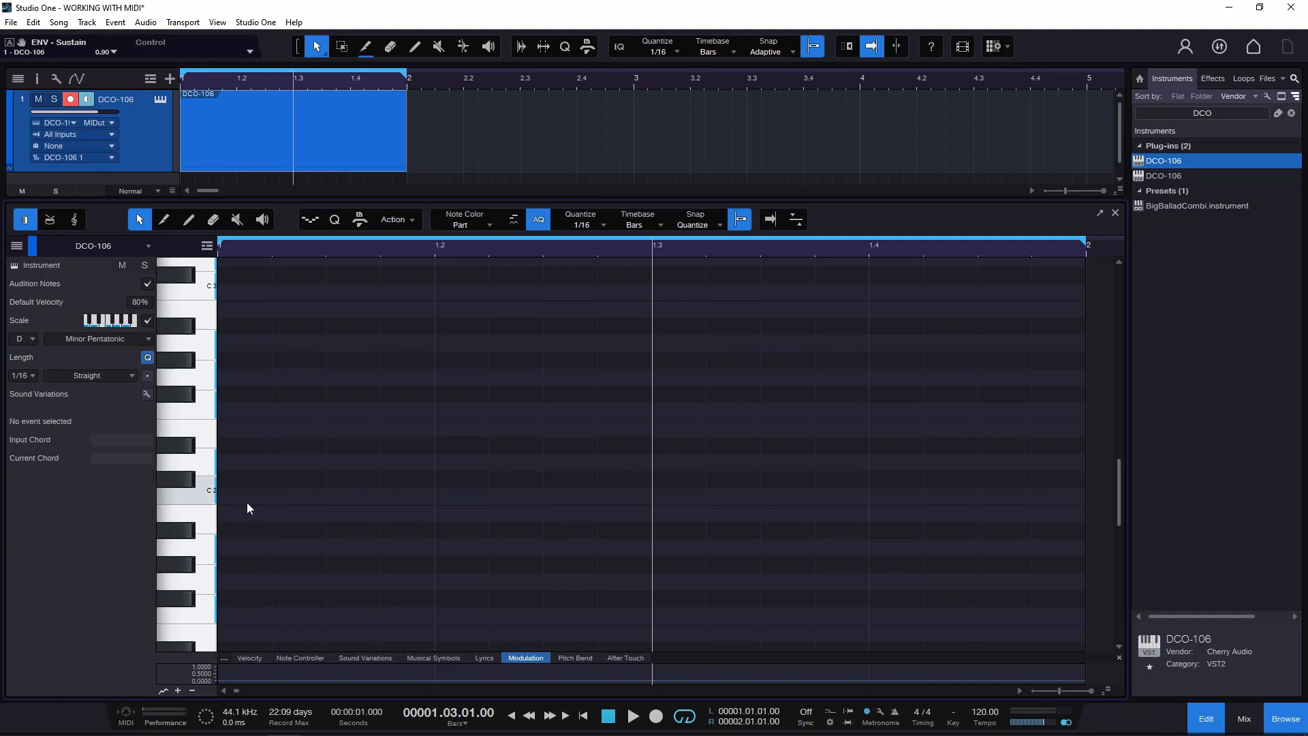
Step: Place four consecutive 1/16 C2 notes on the first beat, from 1.1.1 to 1.1.4, and select them
{"action": "double_click", "coordinate": [247, 497]}
{"action": "double_click", "coordinate": [277, 497]}
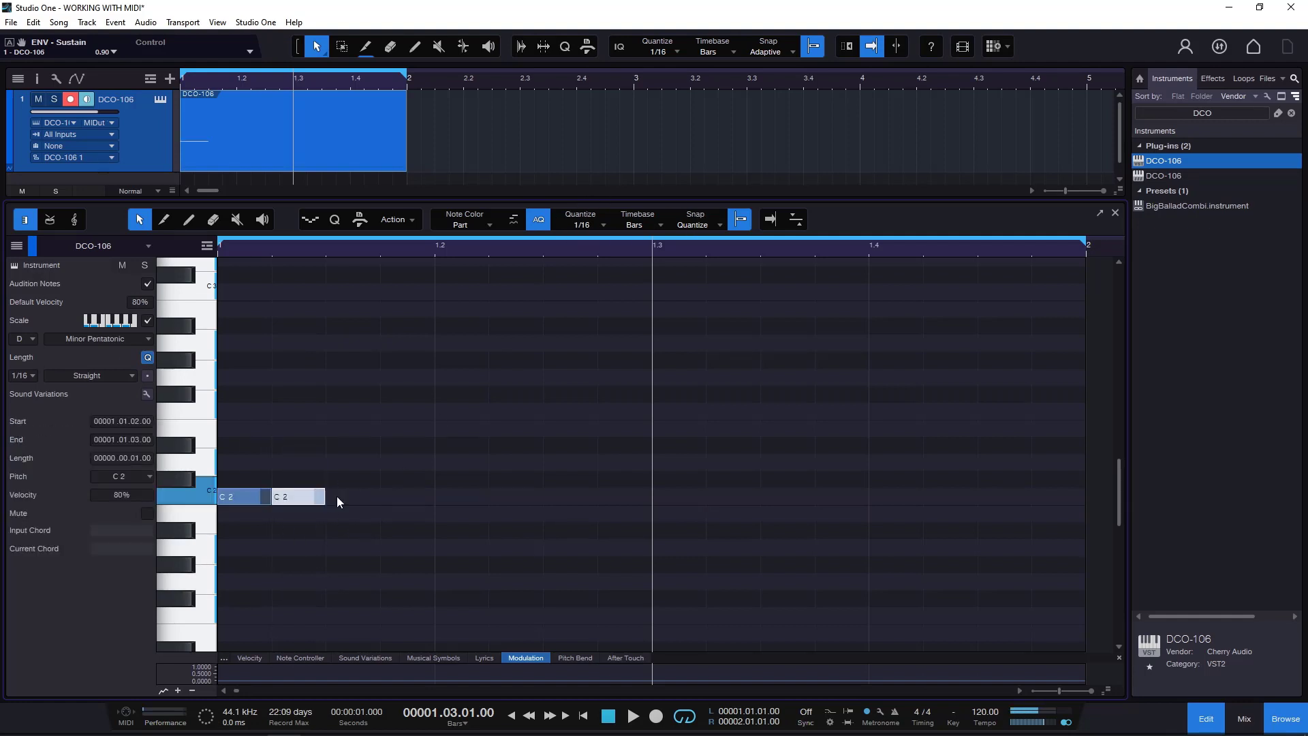
{"action": "double_click", "coordinate": [353, 496]}
{"action": "double_click", "coordinate": [398, 496]}
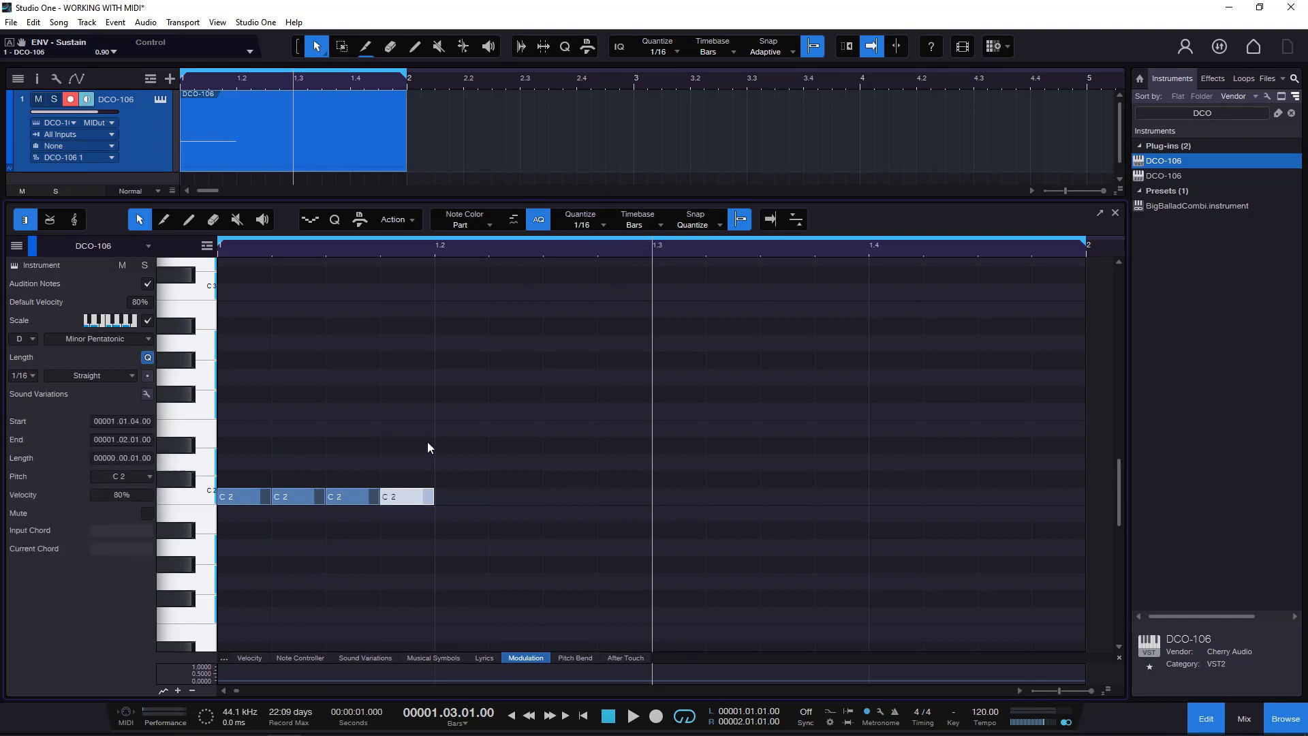
{"action": "left_click_drag", "start_coordinate": [427, 441], "coordinate": [245, 551]}
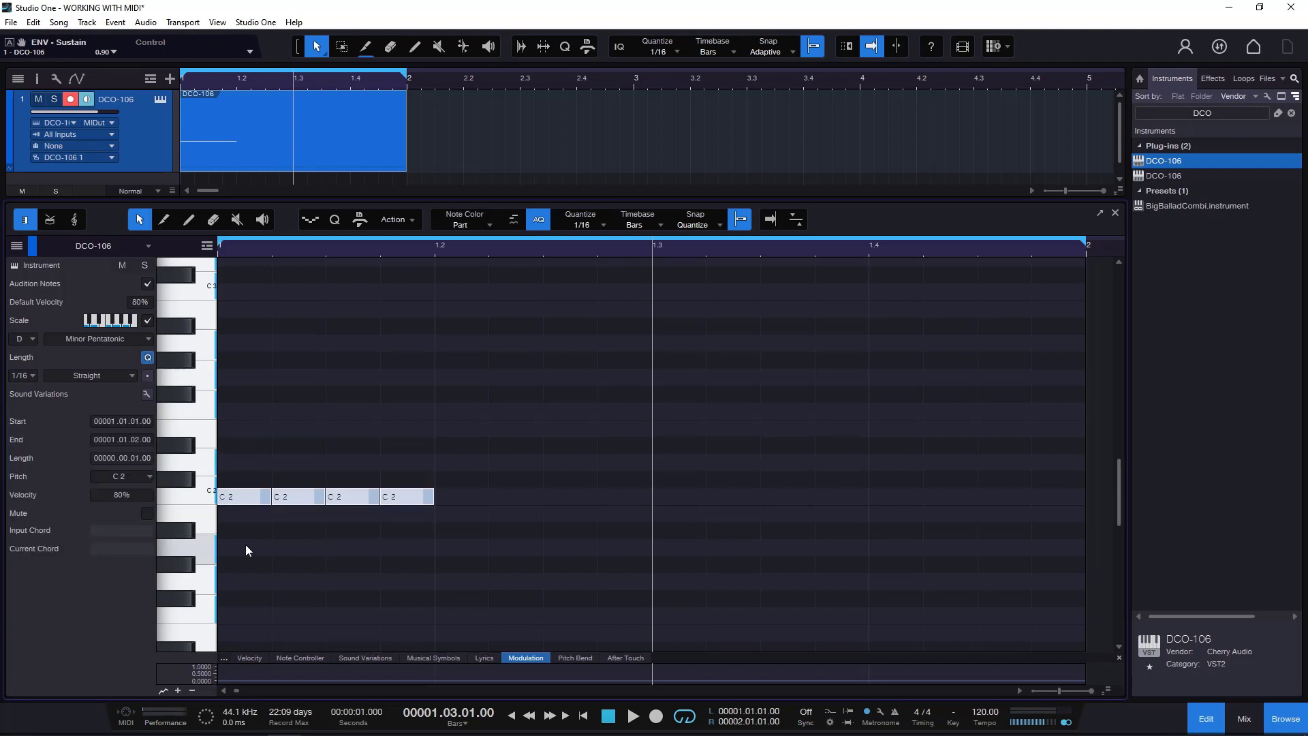
Step: Add 1/16 C2 notes at 1.2.2, 1.2.4, 1.3.2, 1.3.4, 1.4.1 and 1.4.3, and delete all the notes
{"action": "double_click", "coordinate": [504, 495]}
{"action": "double_click", "coordinate": [613, 495]}
{"action": "double_click", "coordinate": [722, 496]}
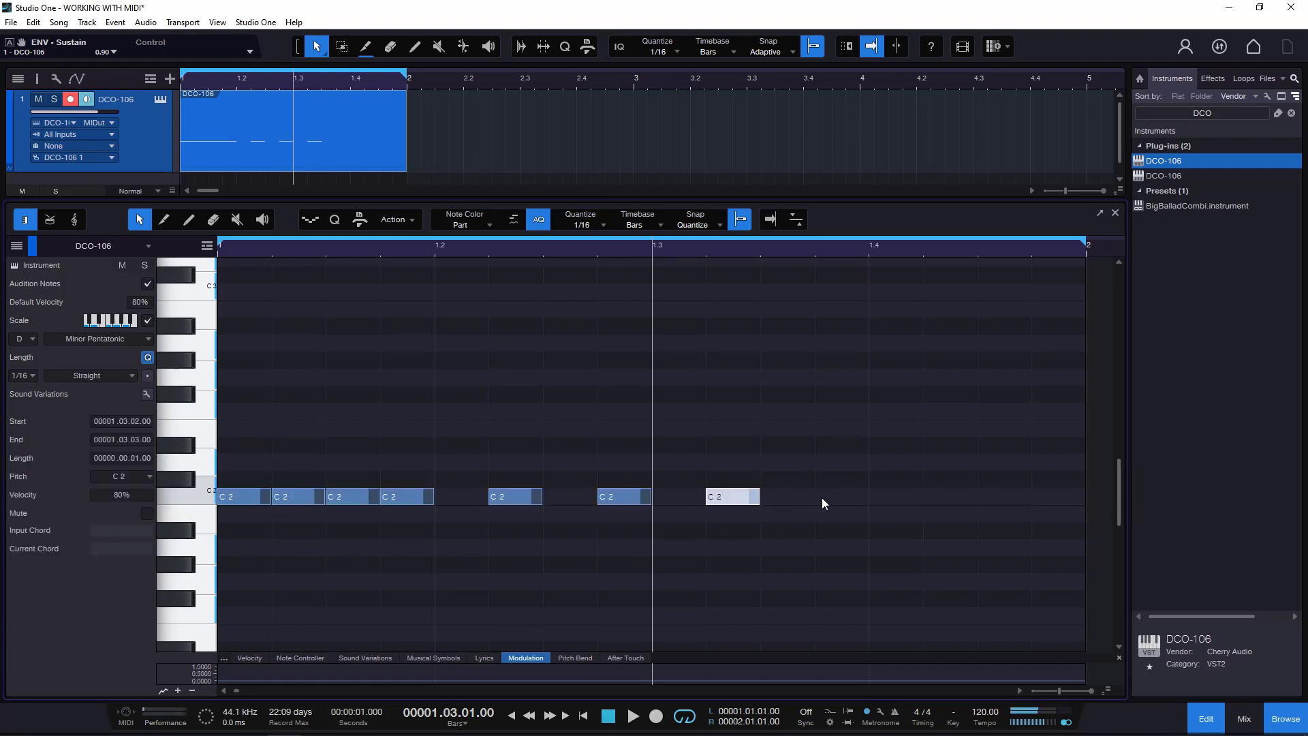
{"action": "double_click", "coordinate": [831, 496]}
{"action": "double_click", "coordinate": [882, 495]}
{"action": "double_click", "coordinate": [1007, 497]}
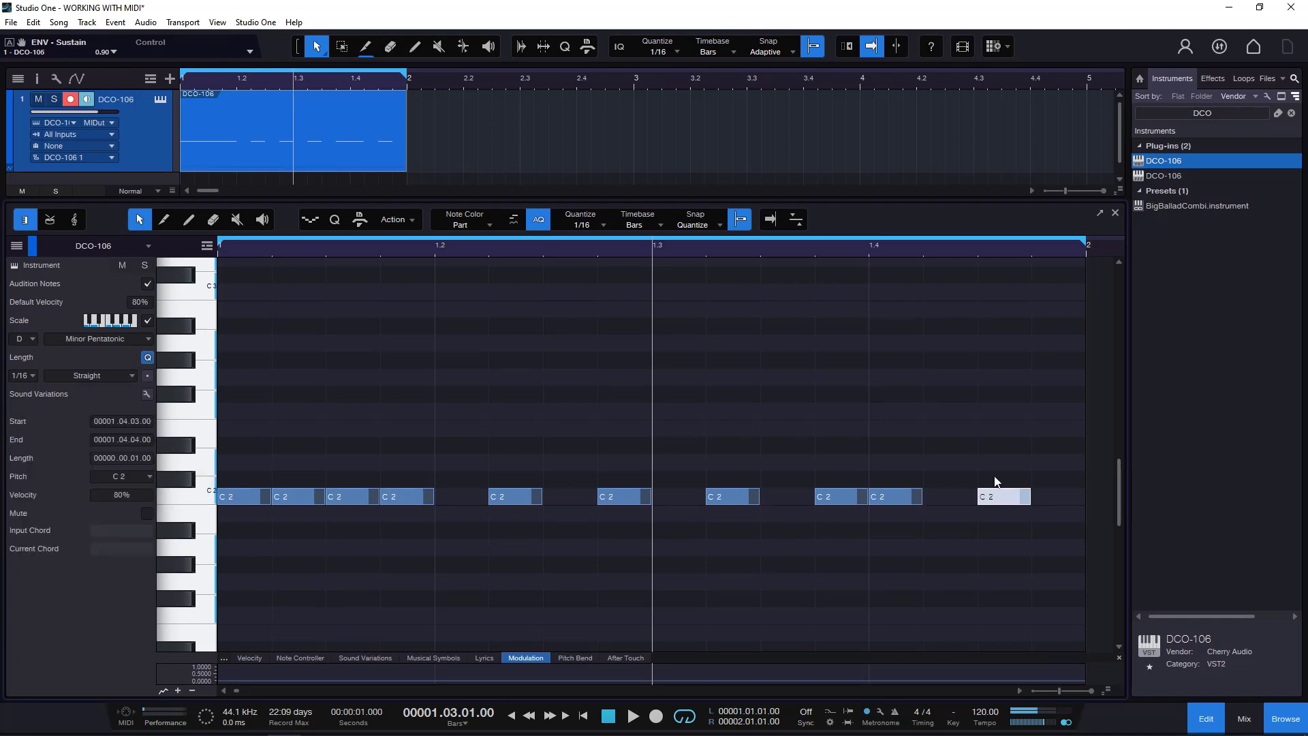
{"action": "left_click_drag", "start_coordinate": [1032, 420], "coordinate": [260, 569]}
{"action": "key", "text": "Delete"}
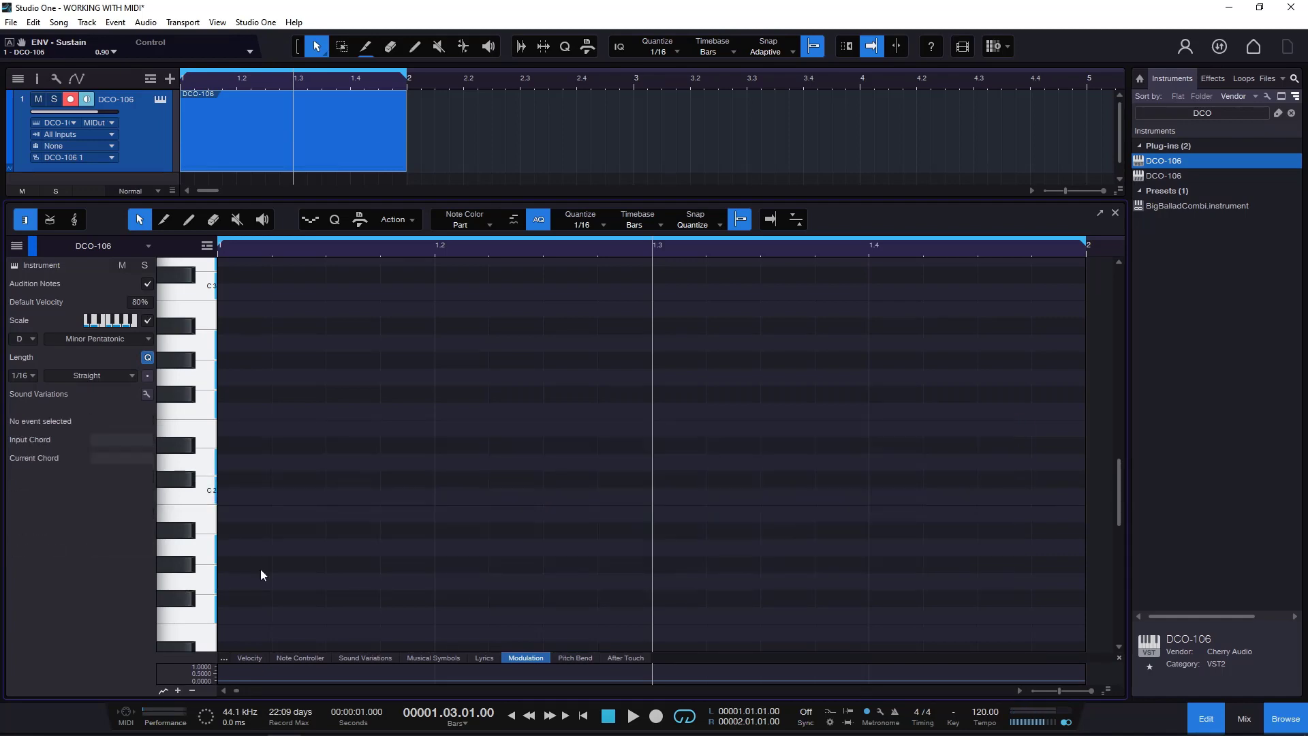
Step: Switch the note editor's quantize value to 1/8 and return it to 1/16
{"action": "left_click", "coordinate": [595, 230]}
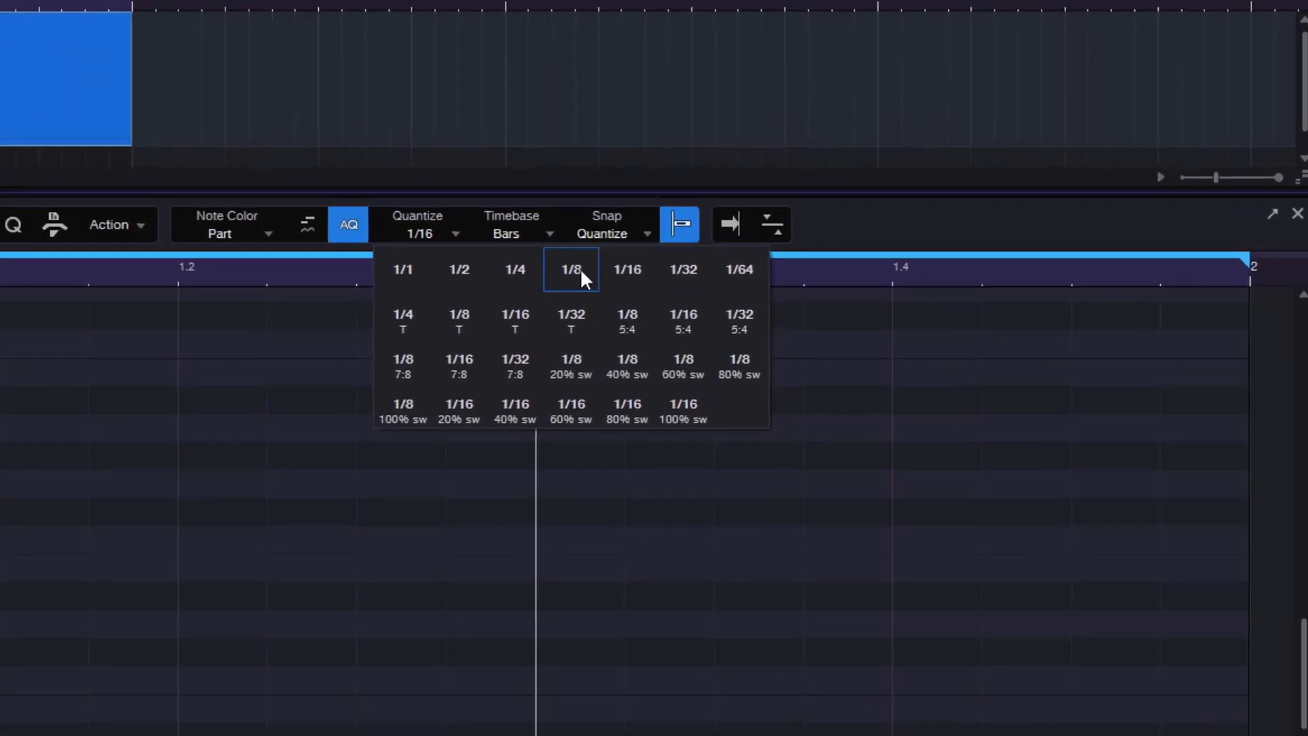
{"action": "left_click", "coordinate": [581, 279]}
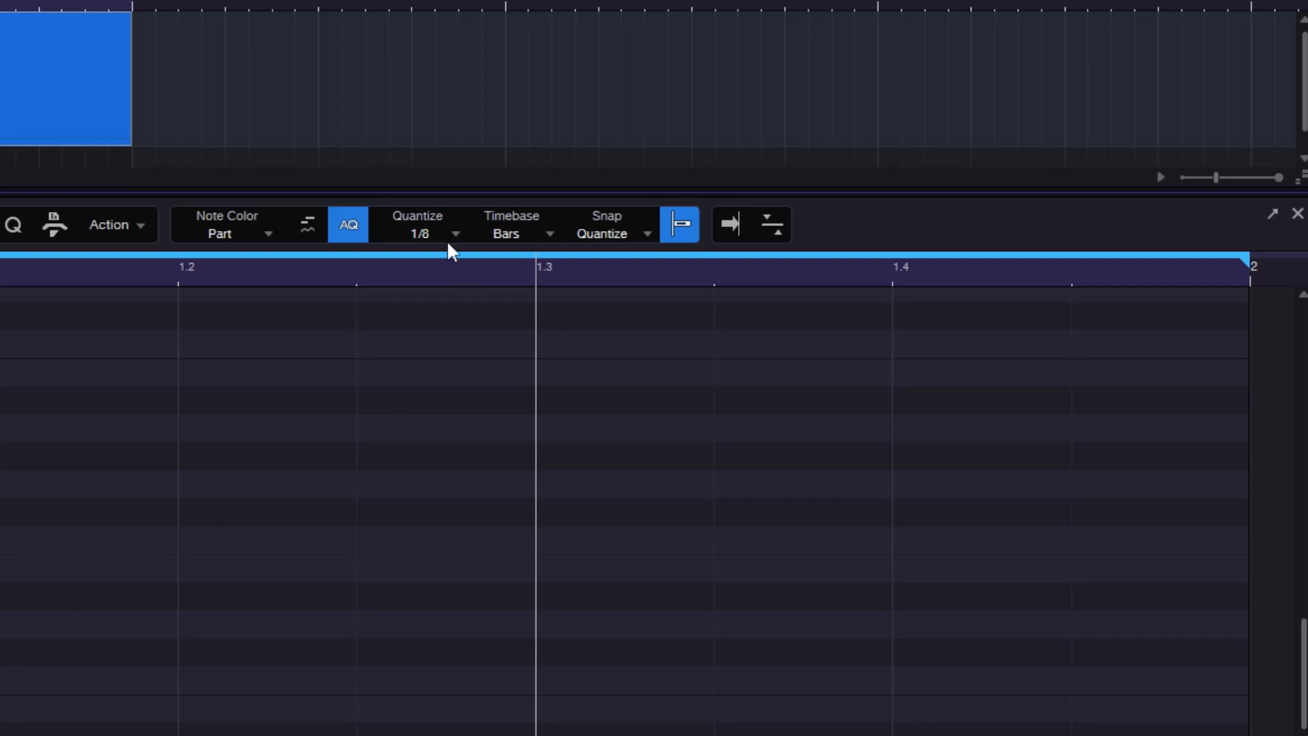
{"action": "left_click", "coordinate": [444, 229]}
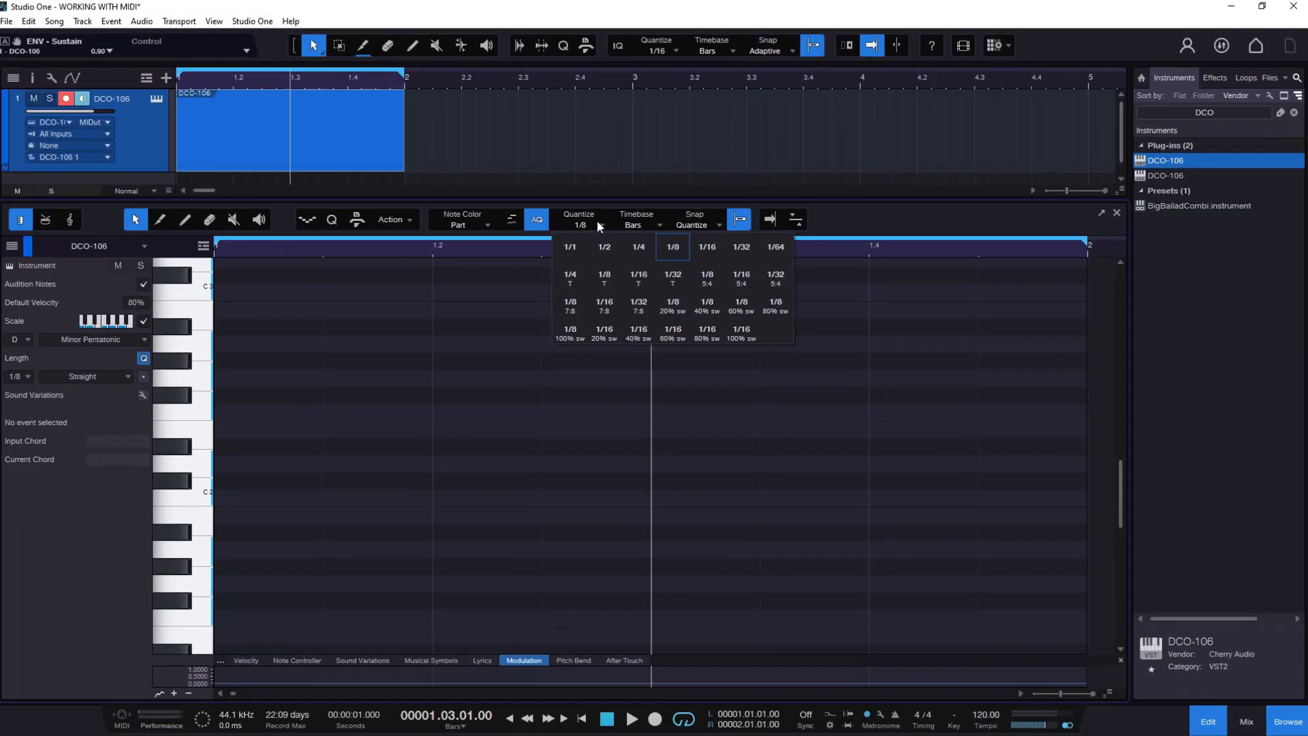
{"action": "left_click", "coordinate": [704, 251]}
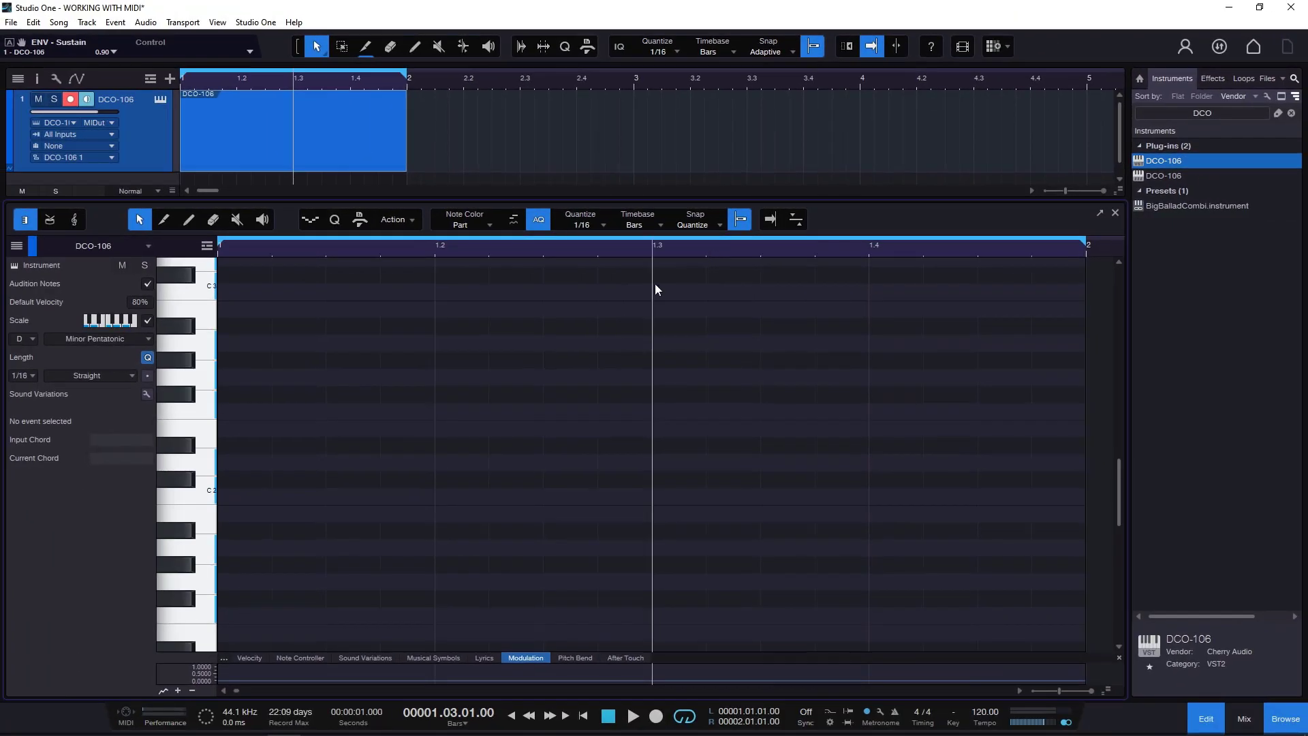
Step: Set the editor's quantize to 1/8 and place C2 notes at 1.1.1, 1.1.3 and 1.2.1
{"action": "left_click", "coordinate": [603, 220]}
{"action": "left_click", "coordinate": [672, 249]}
{"action": "left_click", "coordinate": [256, 496], "text": "alt"}
{"action": "left_click", "coordinate": [363, 495], "text": "alt"}
{"action": "left_click", "coordinate": [494, 495], "text": "alt"}
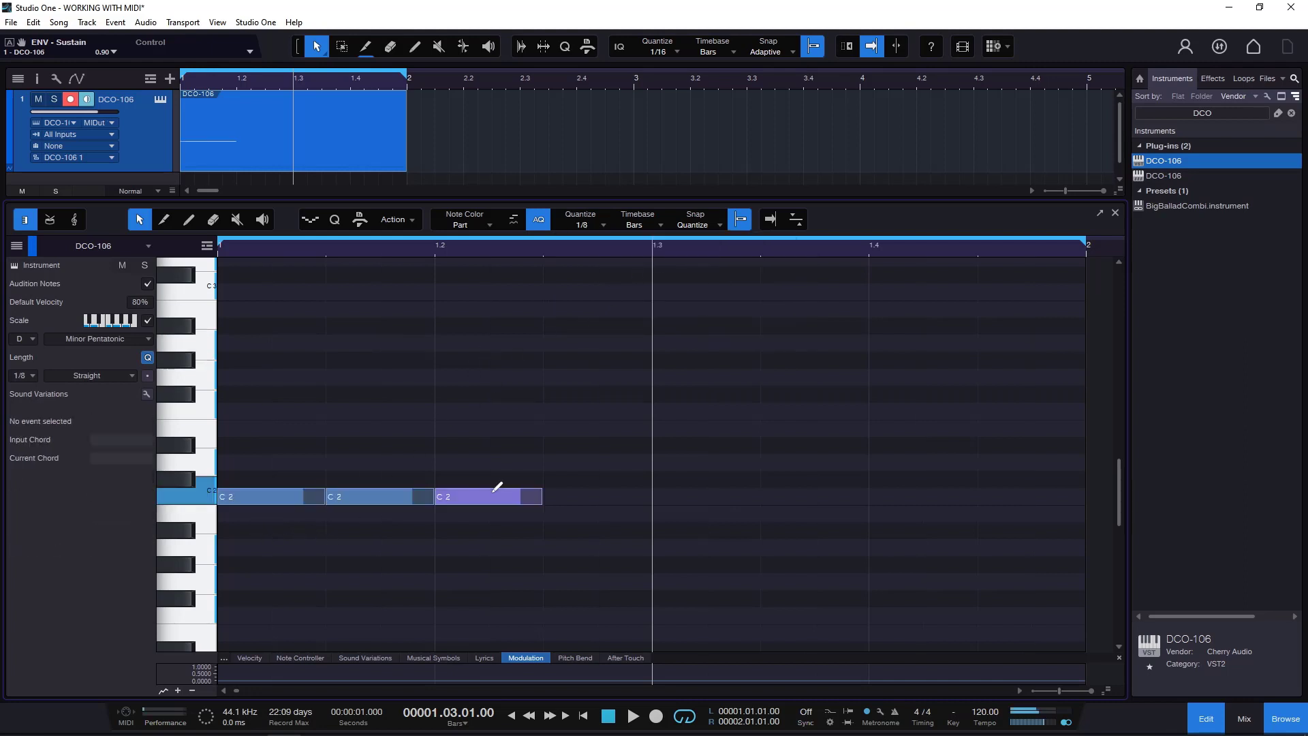
Step: Set the editor's quantize to 1/4 and place a quarter-note C2 at 1.3.1
{"action": "left_click", "coordinate": [596, 229]}
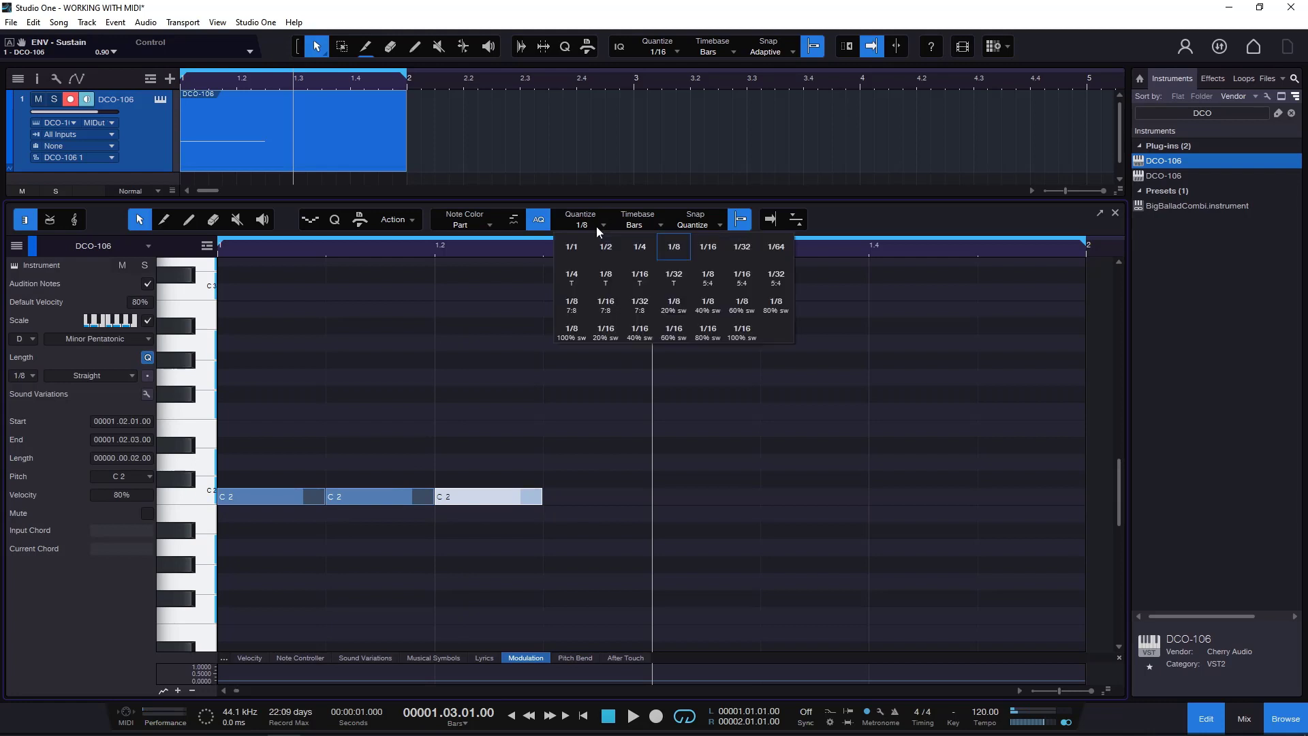
{"action": "left_click", "coordinate": [645, 248]}
{"action": "left_click", "coordinate": [706, 497]}
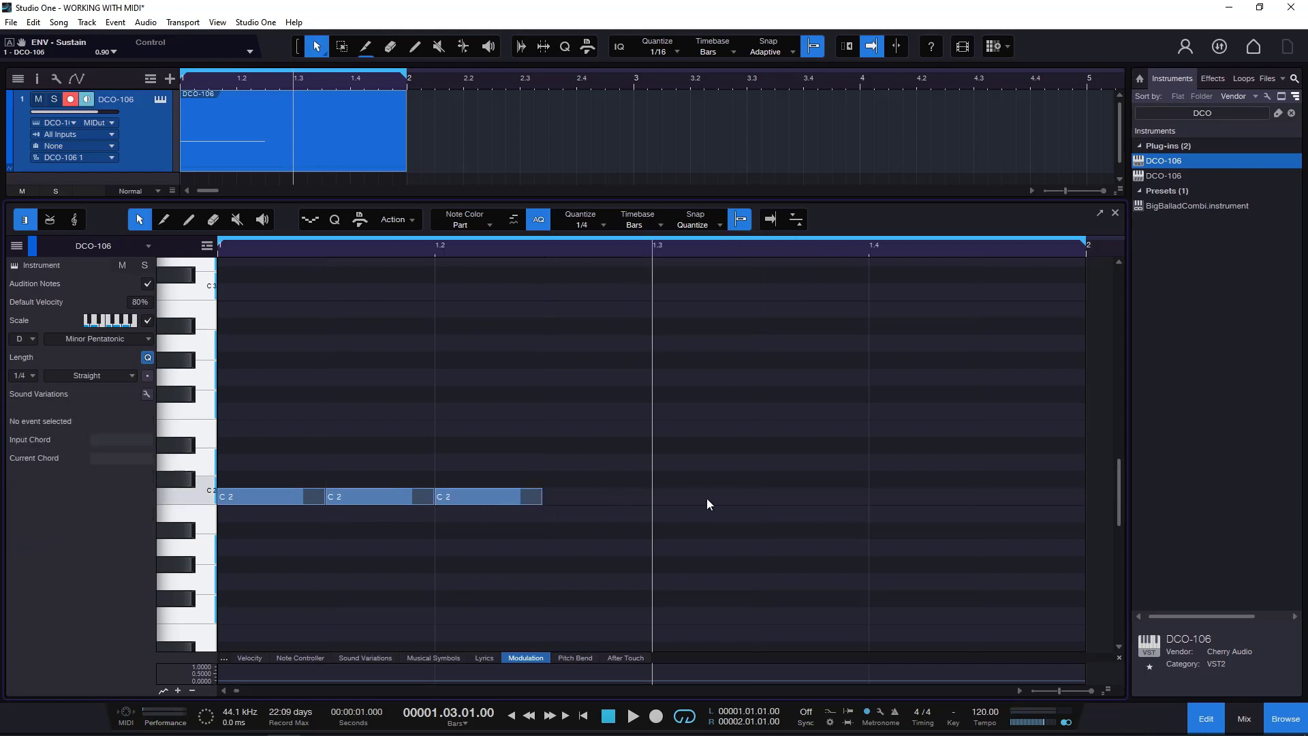
{"action": "left_click", "coordinate": [705, 497], "text": "alt"}
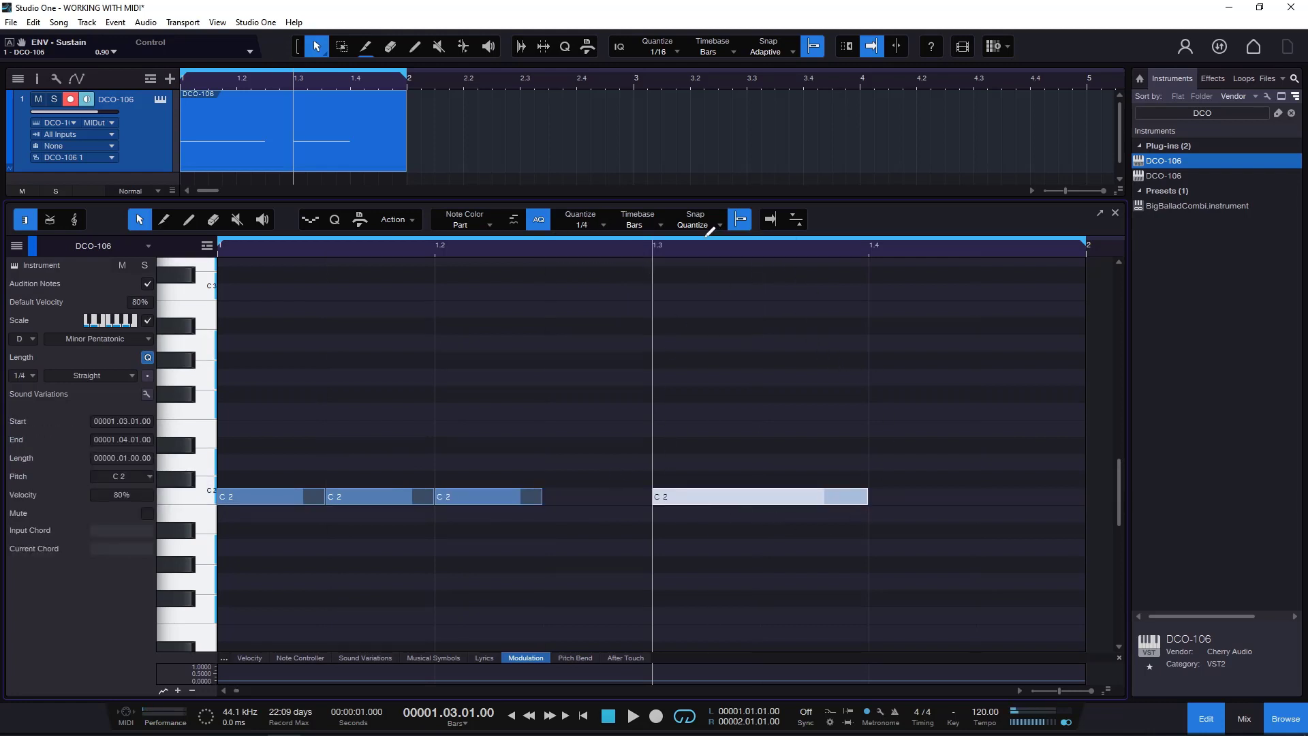
Step: Return the editor's quantize to 1/16 and delete all the C2 notes
{"action": "left_click", "coordinate": [596, 230]}
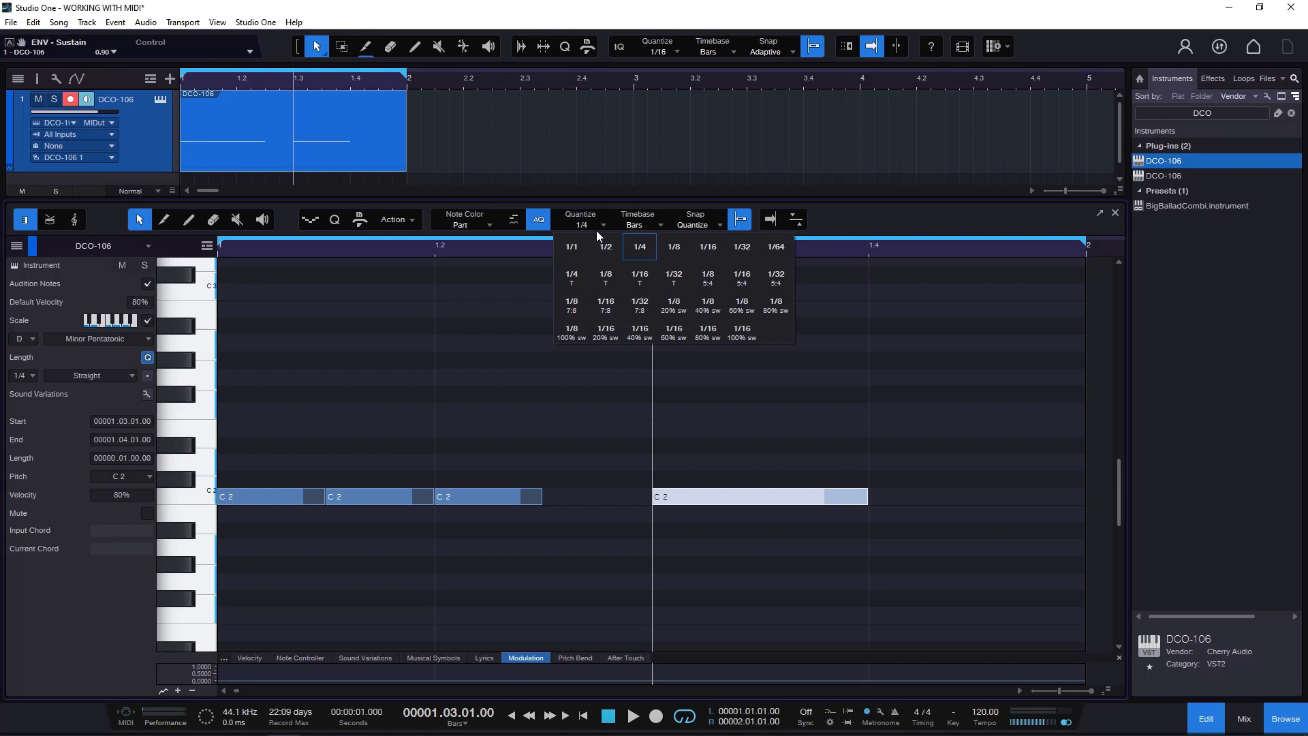
{"action": "left_click", "coordinate": [707, 248]}
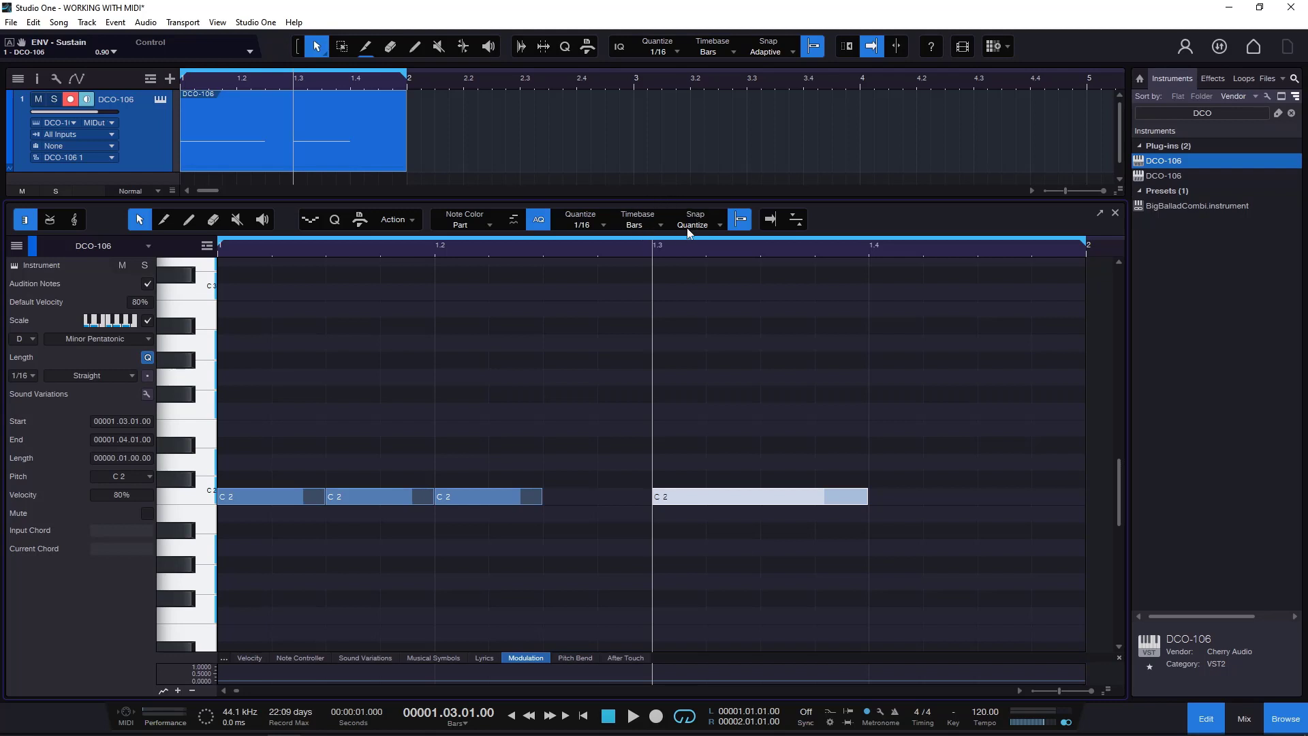
{"action": "key", "text": "ctrl+a"}
{"action": "key", "text": "Delete"}
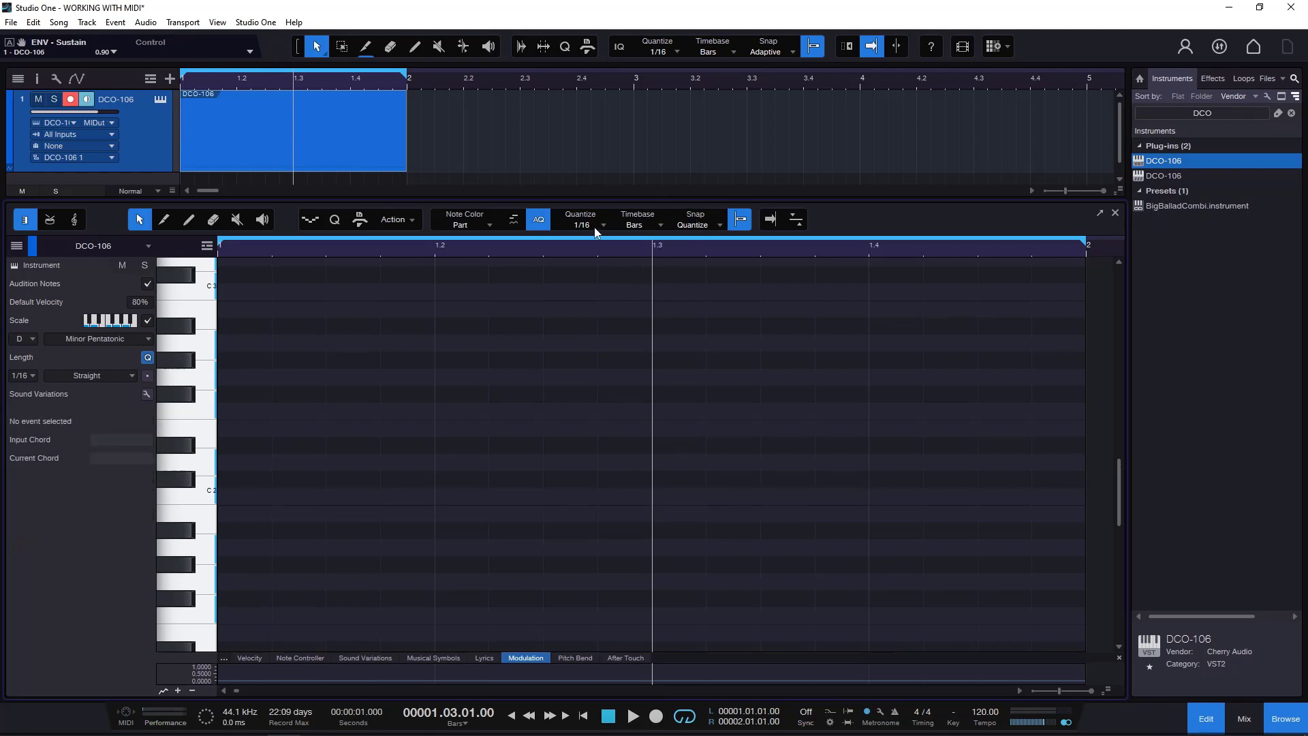
Step: Try the 1/64 quantize grid and the 1/16 triplet grid in the note editor
{"action": "left_click", "coordinate": [593, 224]}
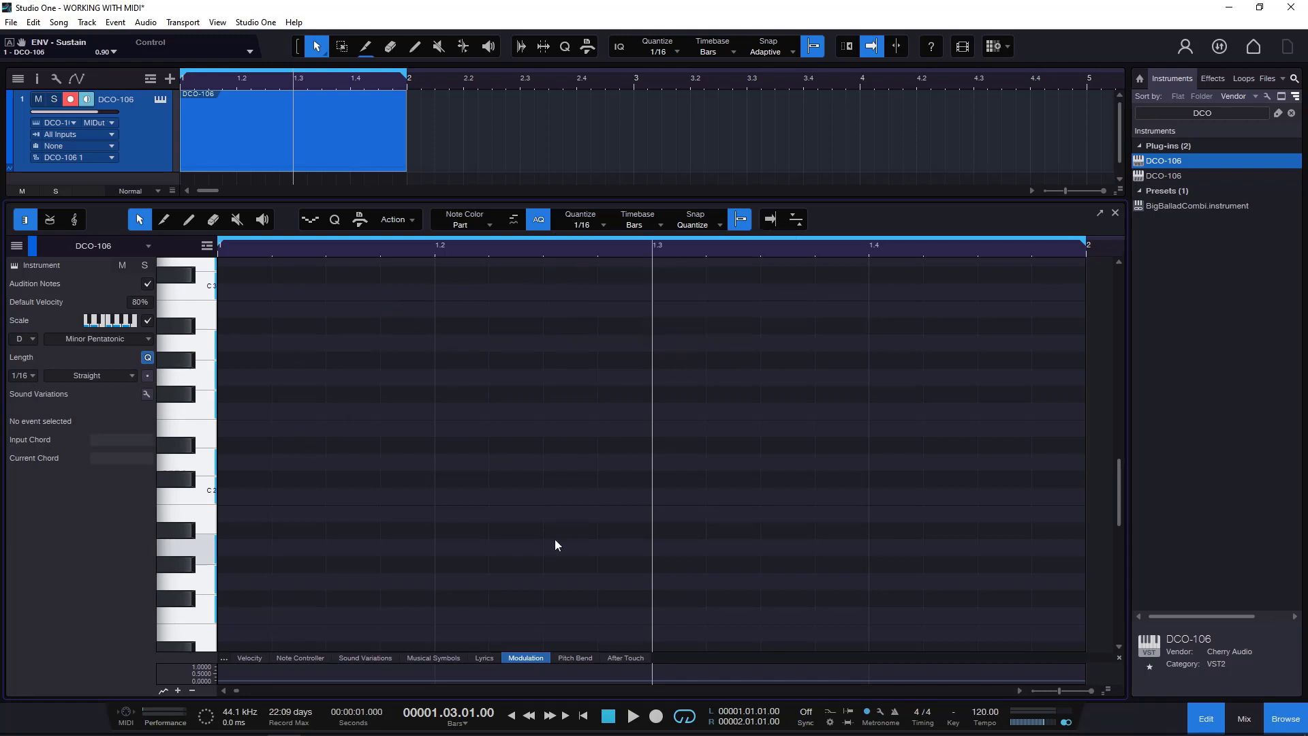
{"action": "left_click", "coordinate": [581, 223]}
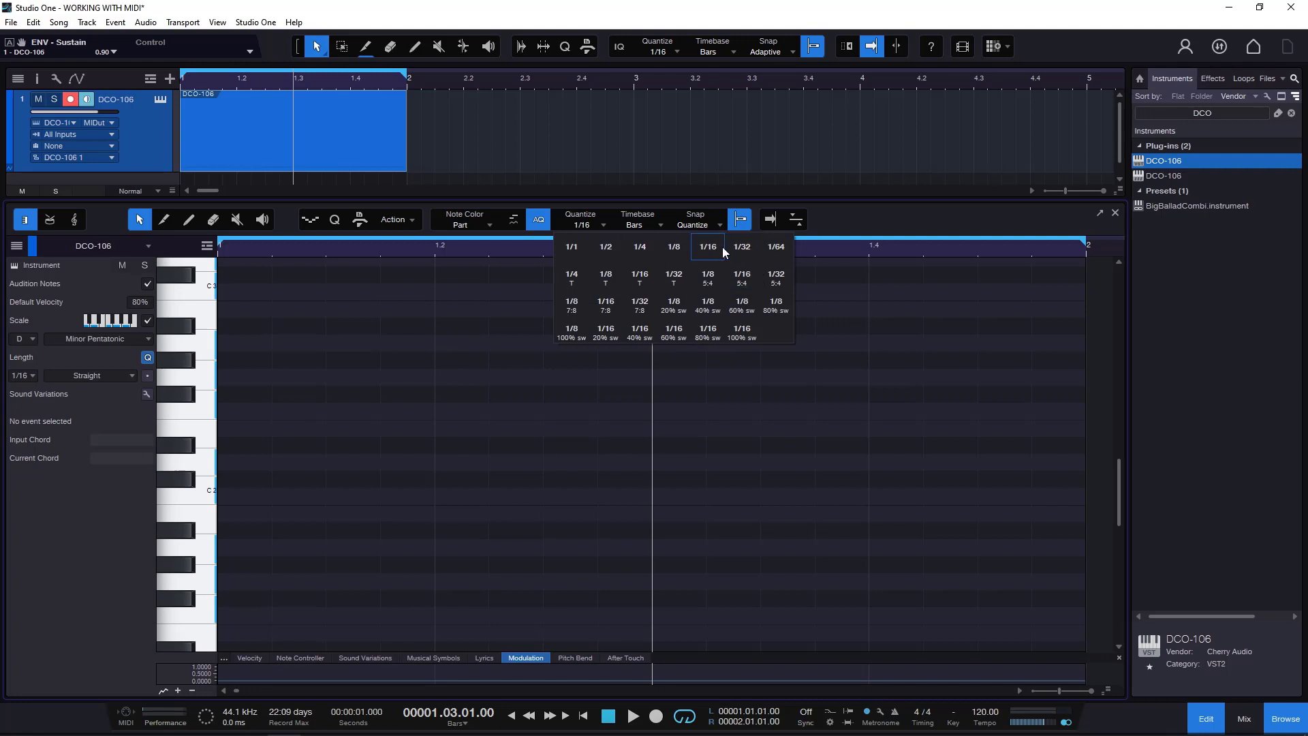
{"action": "left_click", "coordinate": [771, 247]}
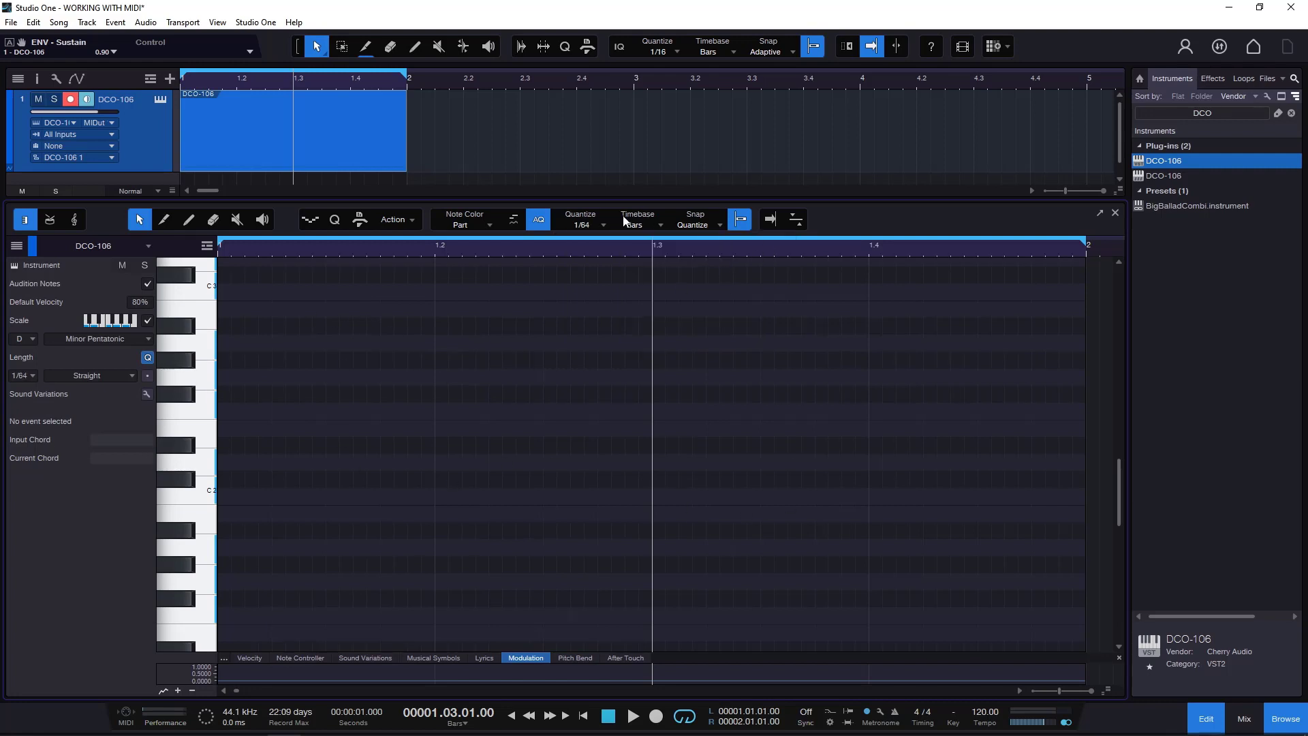
{"action": "left_click", "coordinate": [587, 227]}
{"action": "left_click", "coordinate": [640, 278]}
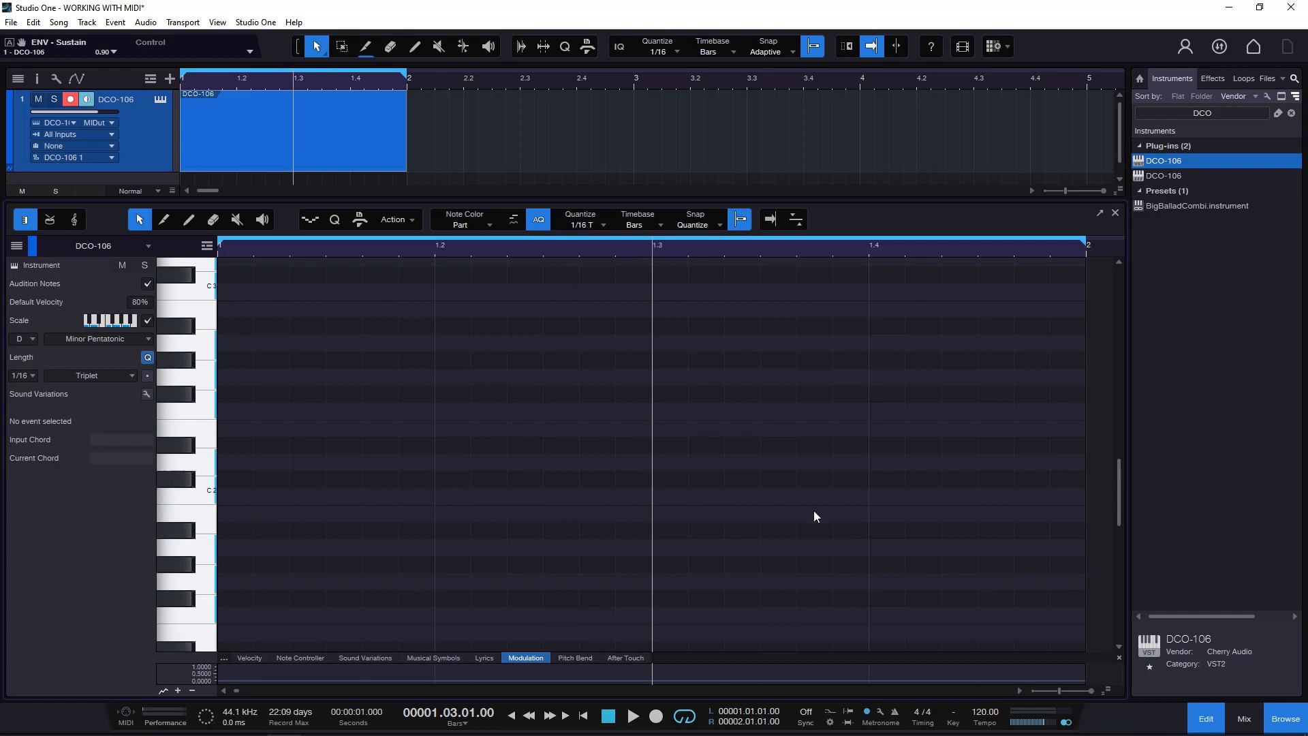
Step: Try the 1/8 20% swing quantize grid, followed by the 1/16 7:8 septuplet grid
{"action": "left_click", "coordinate": [602, 221]}
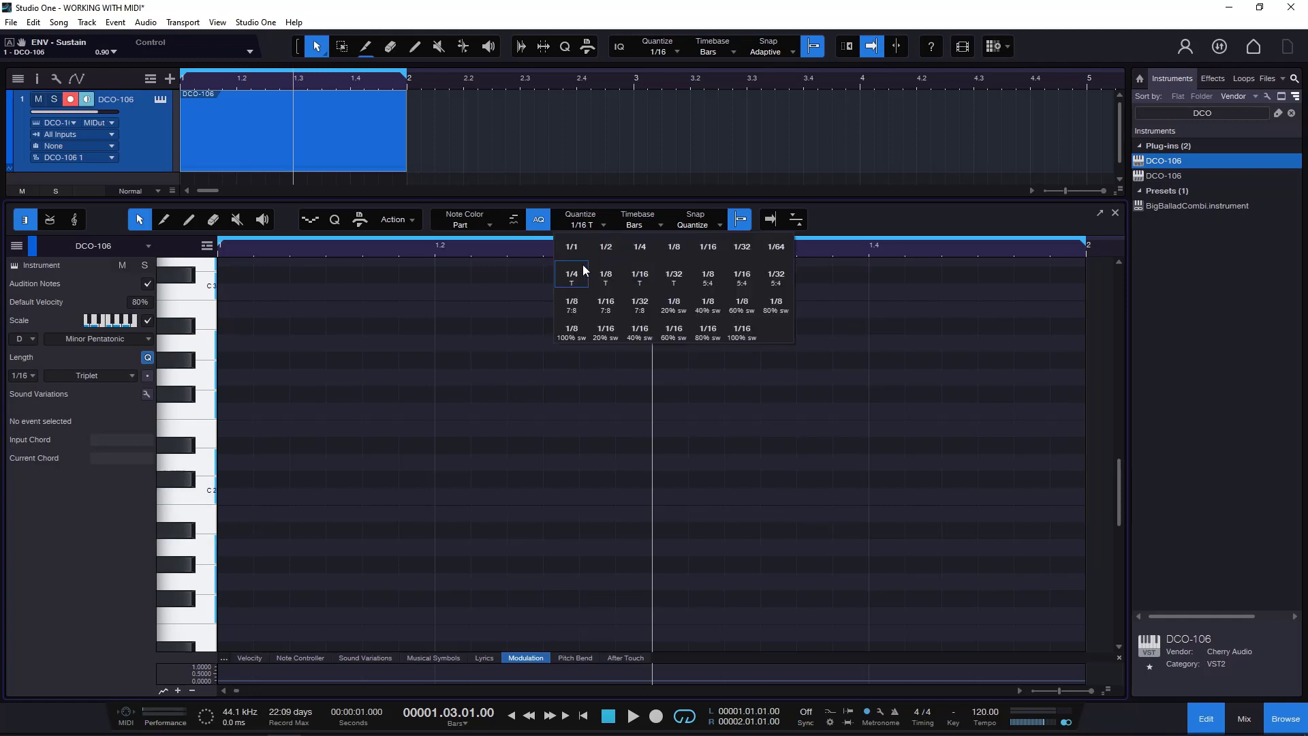
{"action": "left_click", "coordinate": [674, 305]}
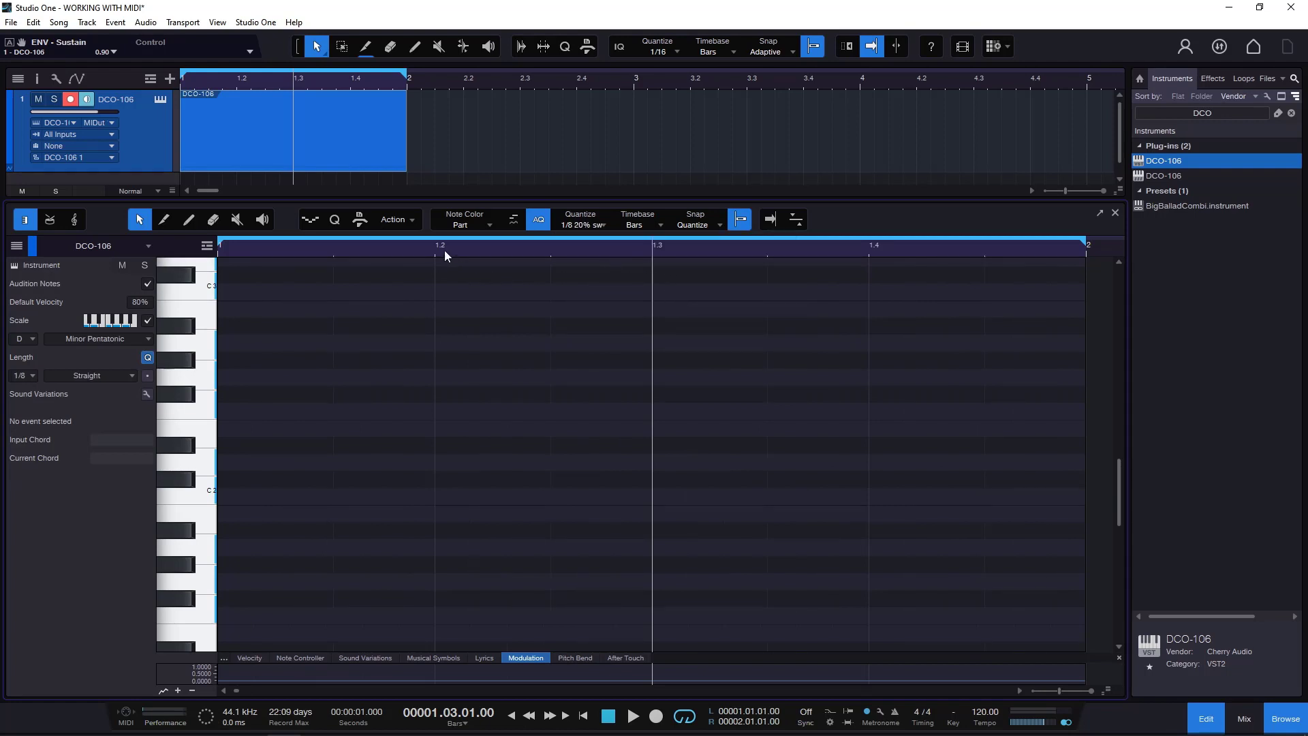
{"action": "left_click_drag", "start_coordinate": [444, 252], "coordinate": [520, 251]}
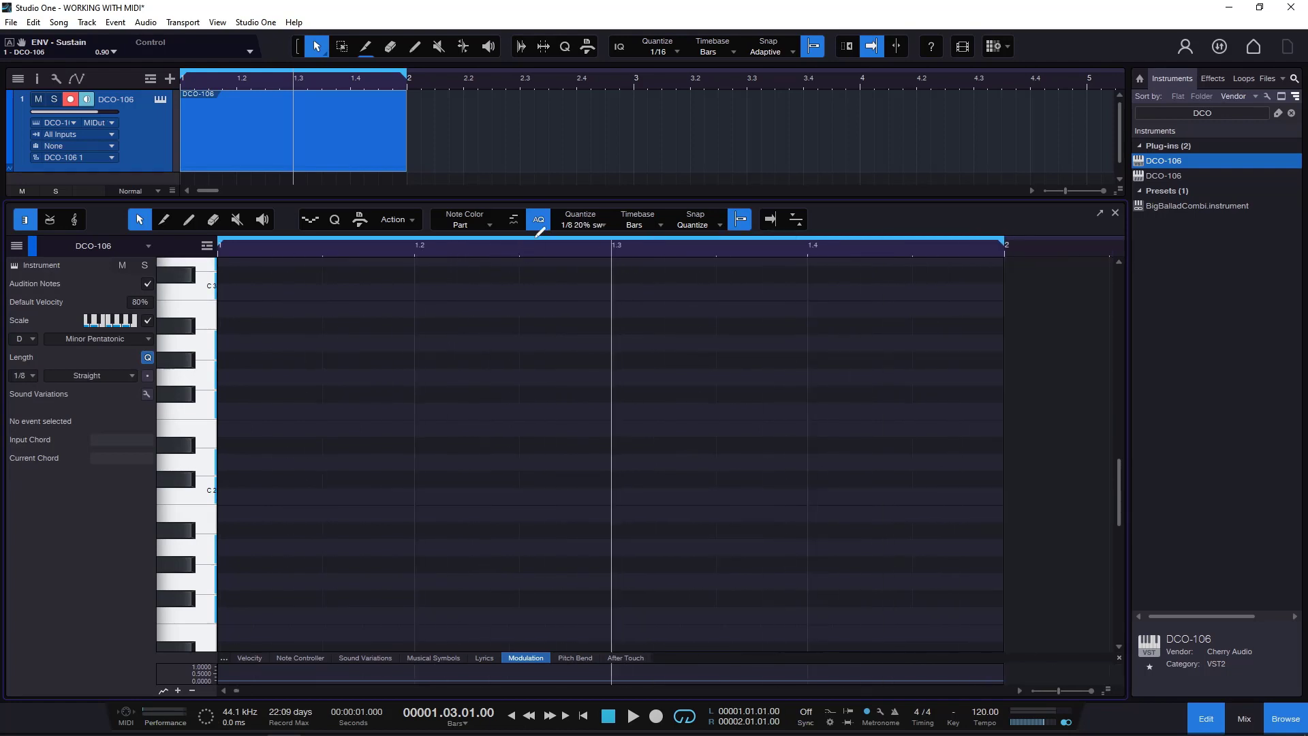
{"action": "left_click", "coordinate": [595, 227]}
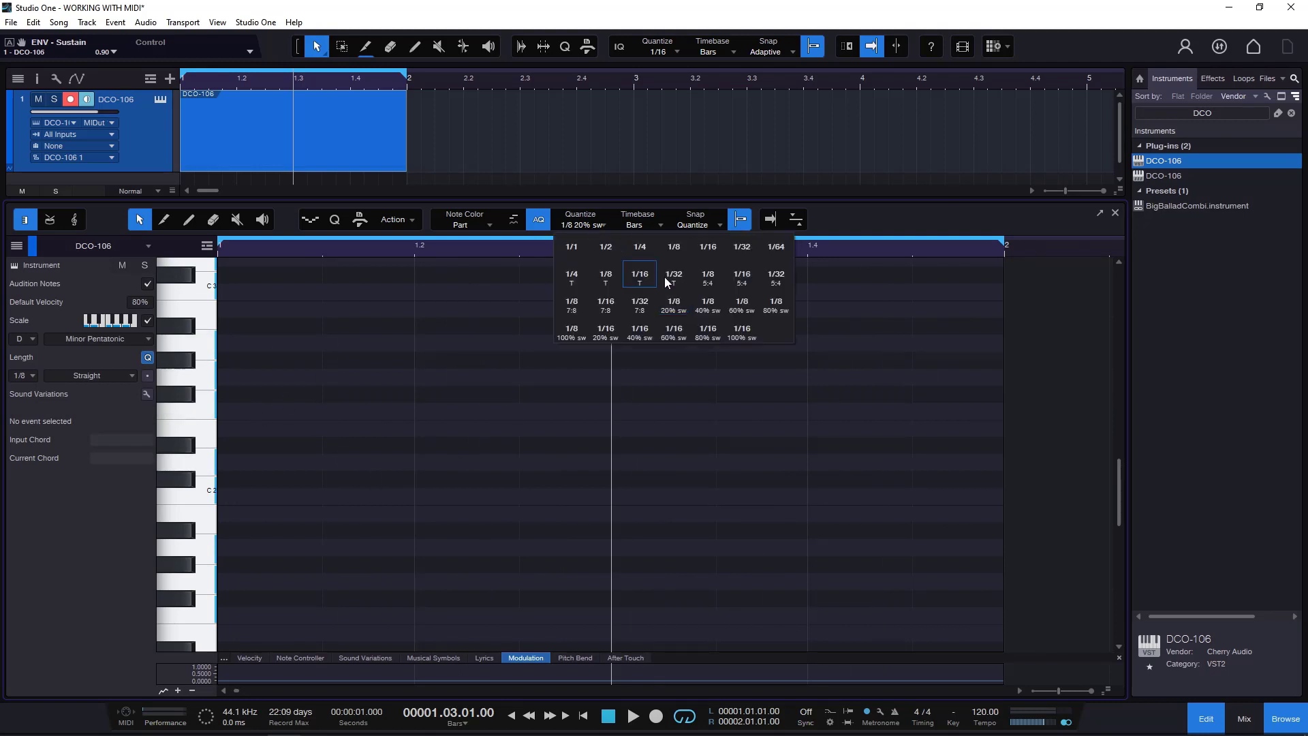
{"action": "left_click", "coordinate": [605, 304]}
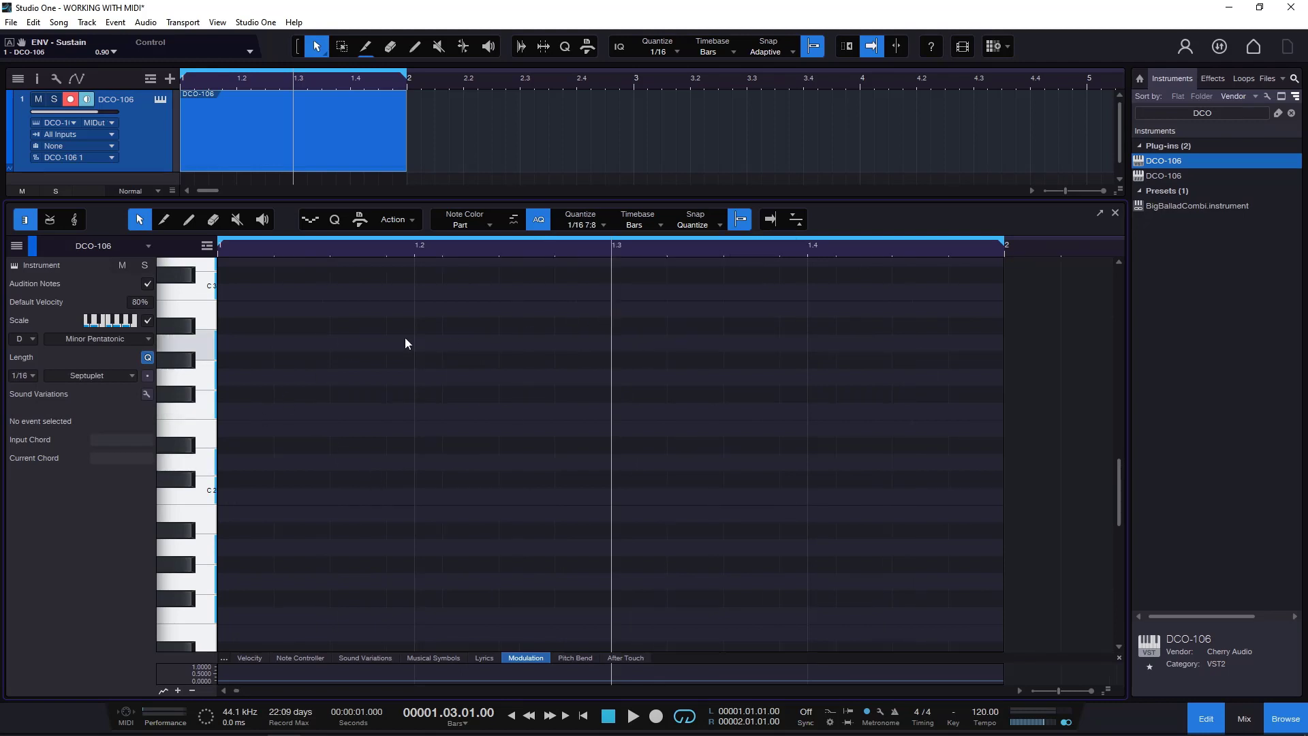
Step: Restore the note editor's quantize to straight 1/16
{"action": "left_click", "coordinate": [586, 225]}
{"action": "left_click", "coordinate": [707, 249]}
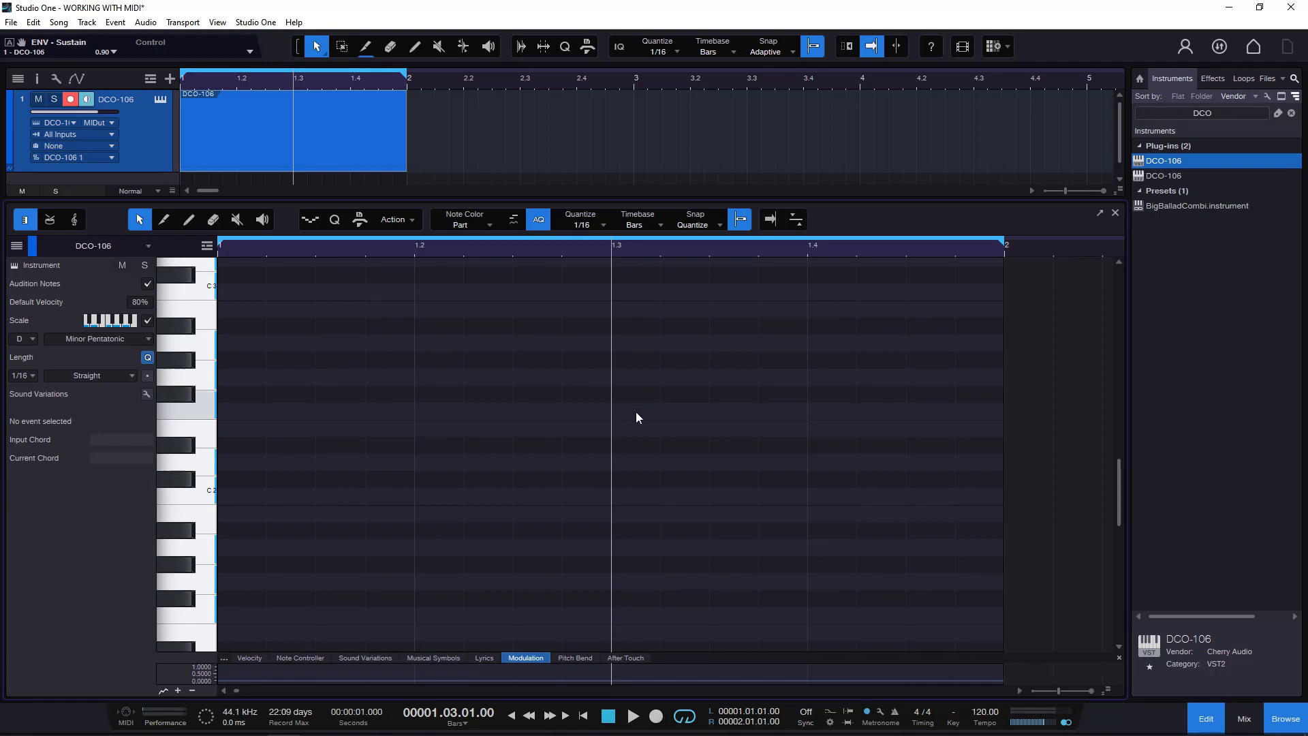
{"action": "left_click", "coordinate": [582, 227]}
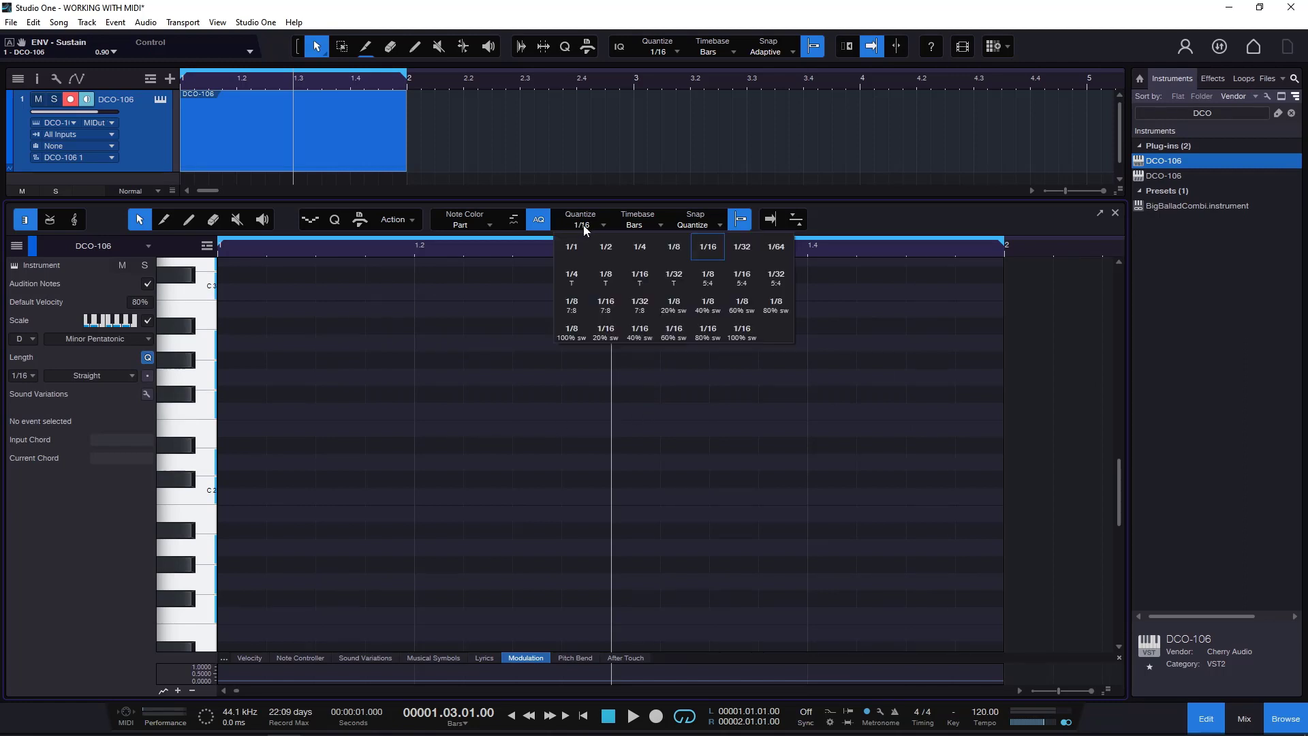
{"action": "left_click", "coordinate": [715, 247]}
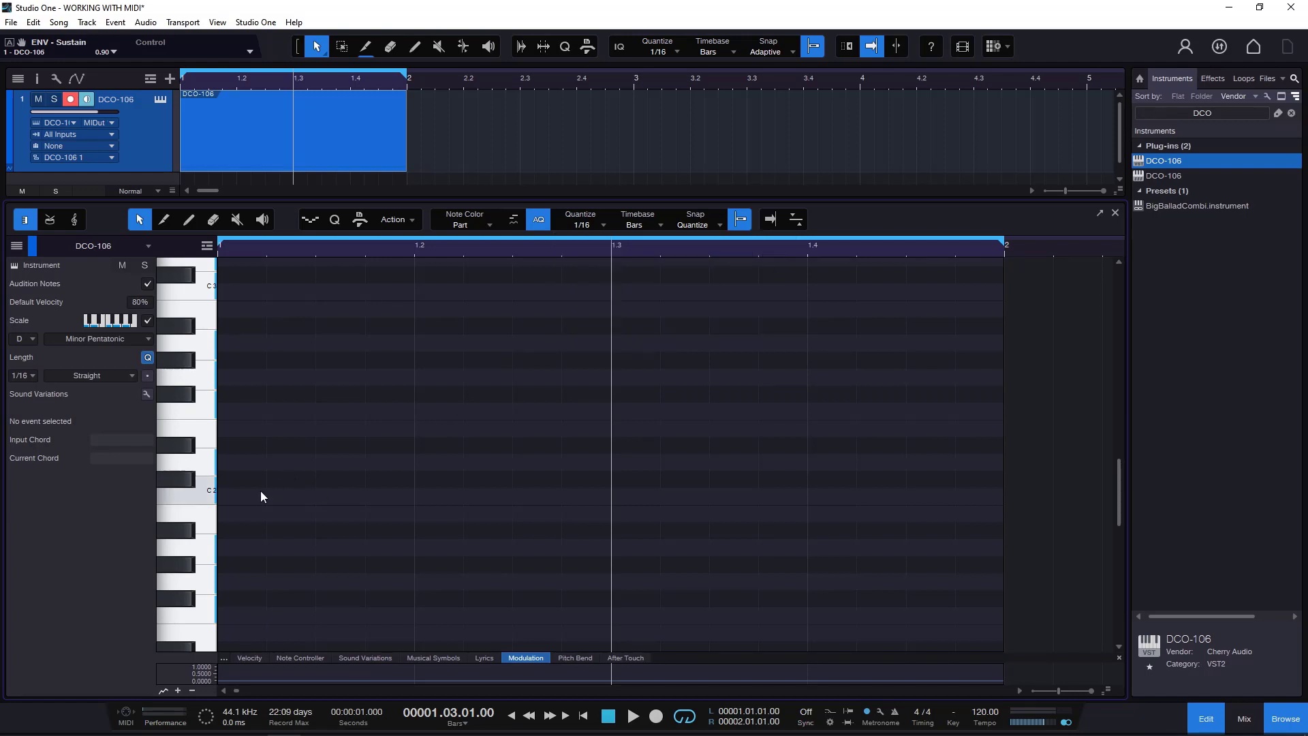
Step: Place C2 notes on the 1/16 grid near the clip's start and delete them
{"action": "left_click_drag", "start_coordinate": [244, 499], "coordinate": [389, 501]}
{"action": "left_click_drag", "start_coordinate": [413, 421], "coordinate": [175, 566]}
{"action": "key", "text": "Delete"}
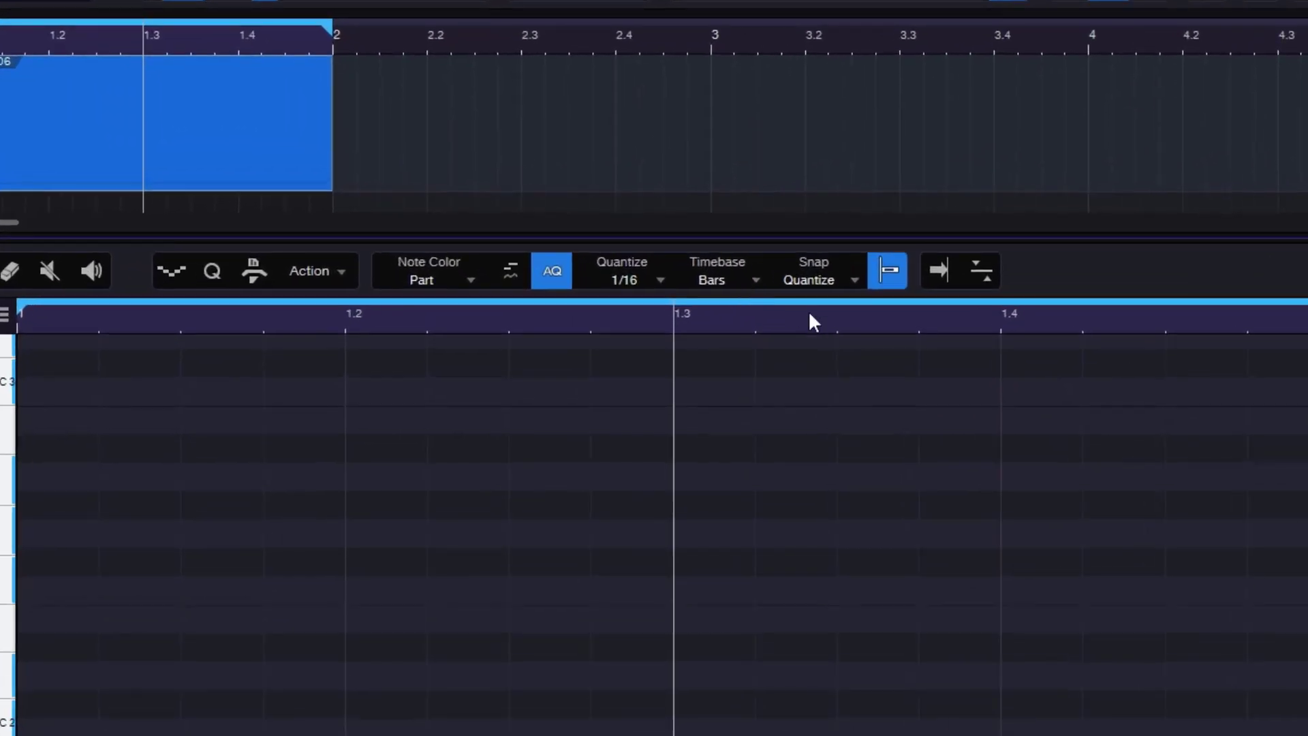
Step: Try the 1/32 quantize grid in the note editor and restore it to 1/16
{"action": "left_click", "coordinate": [715, 280]}
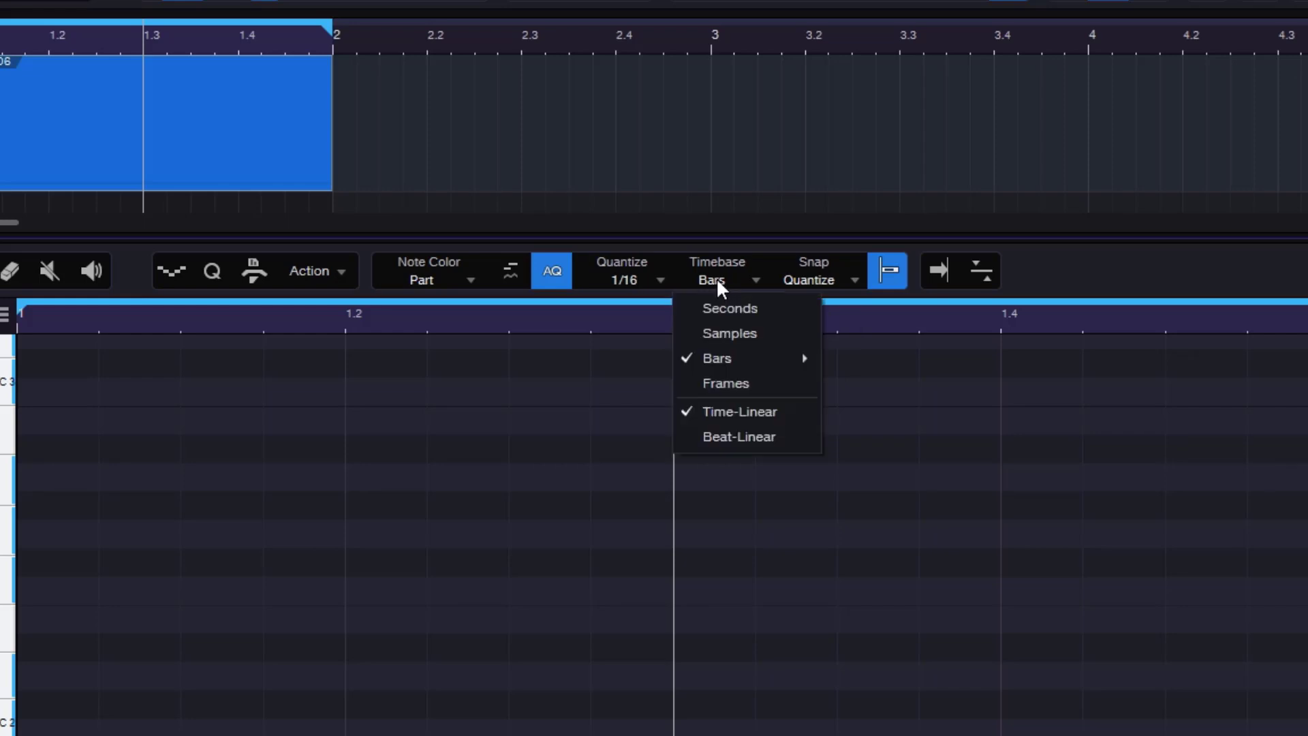
{"action": "mouse_move", "coordinate": [725, 365]}
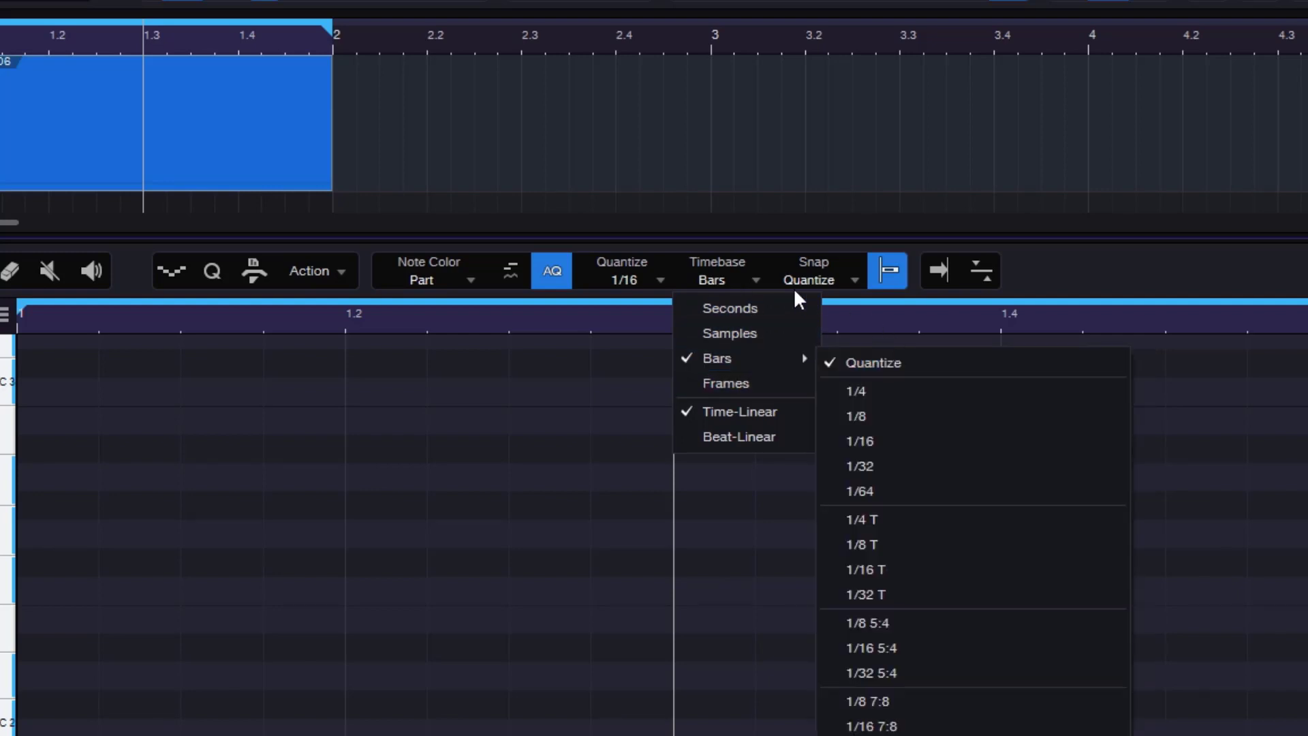
{"action": "left_click", "coordinate": [635, 274]}
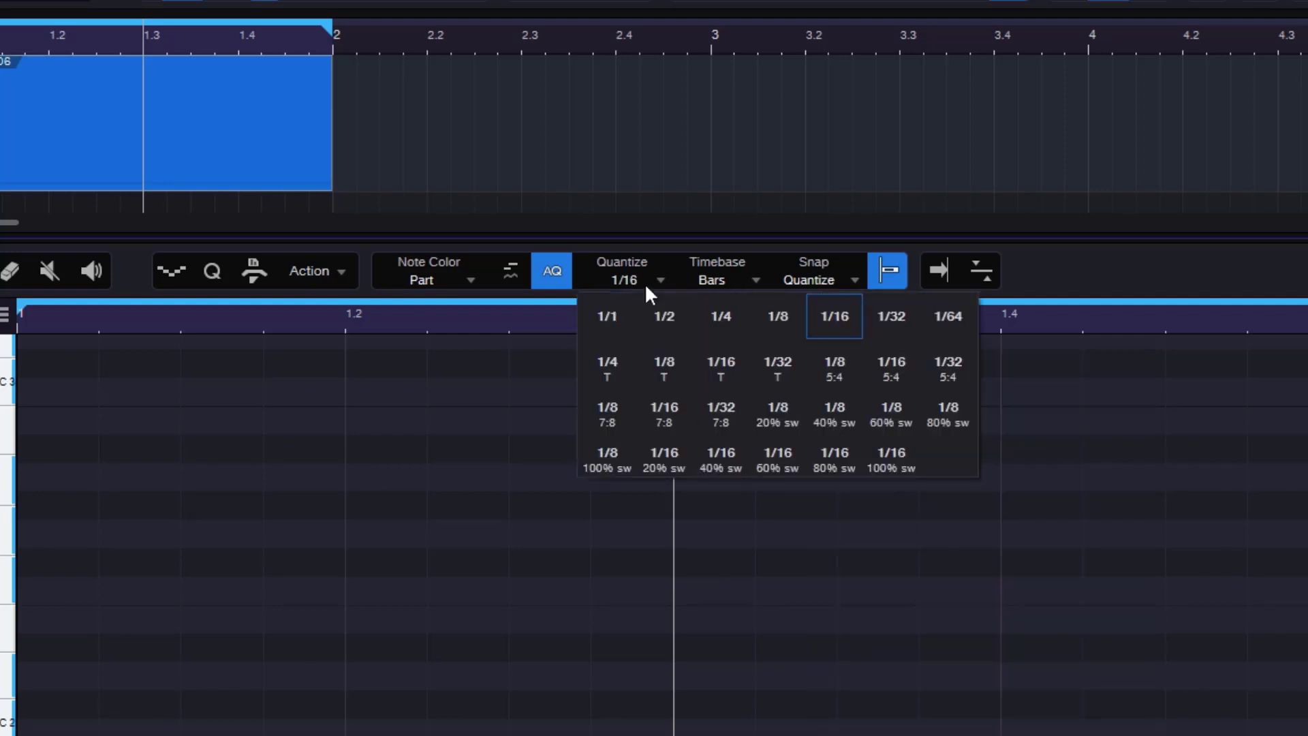
{"action": "left_click", "coordinate": [874, 316]}
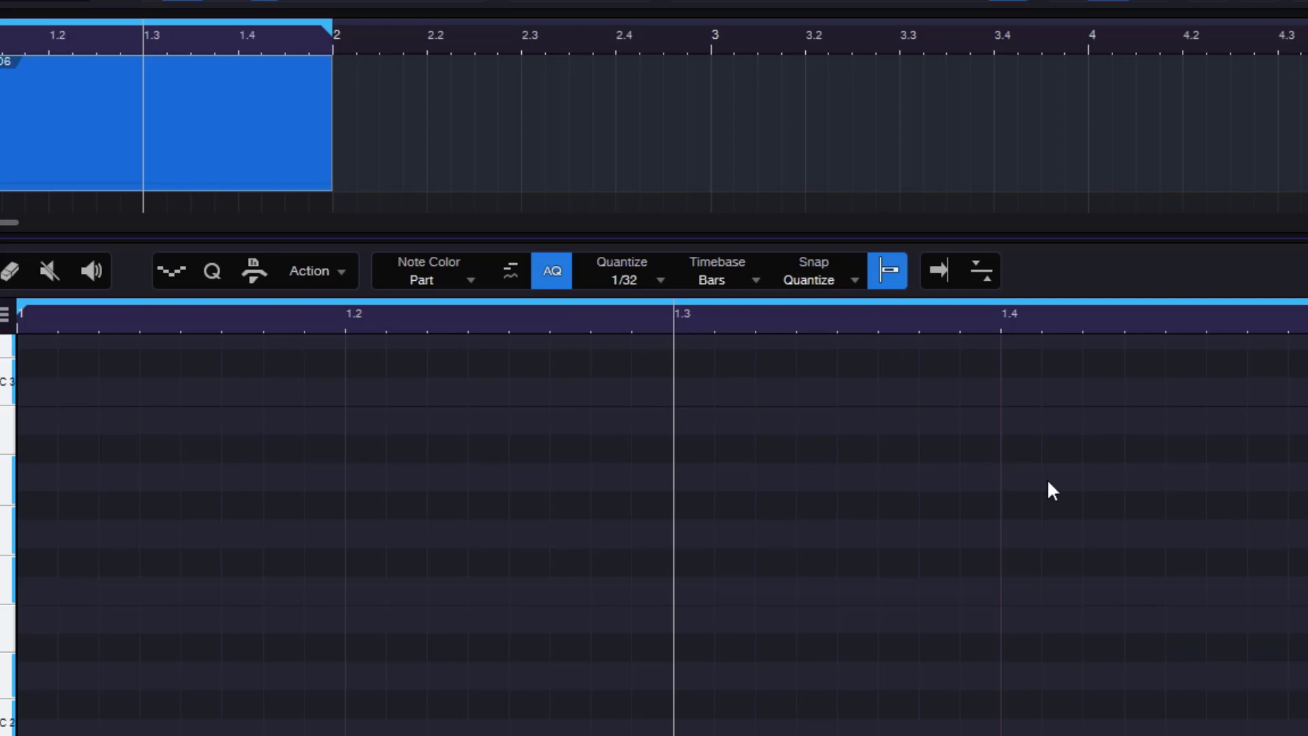
{"action": "left_click", "coordinate": [639, 280]}
{"action": "left_click", "coordinate": [842, 316]}
Step: Switch the note editor's timebase to Seconds
{"action": "left_click", "coordinate": [725, 276]}
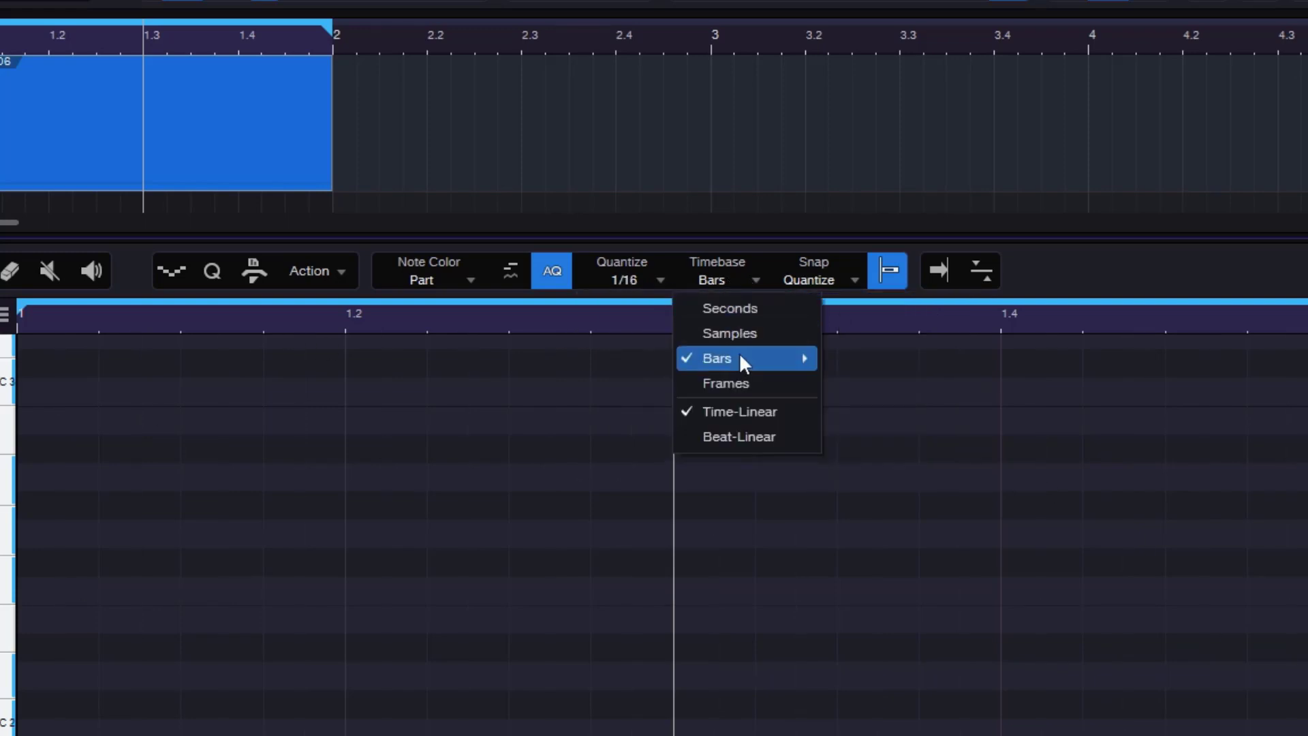
{"action": "mouse_move", "coordinate": [742, 361]}
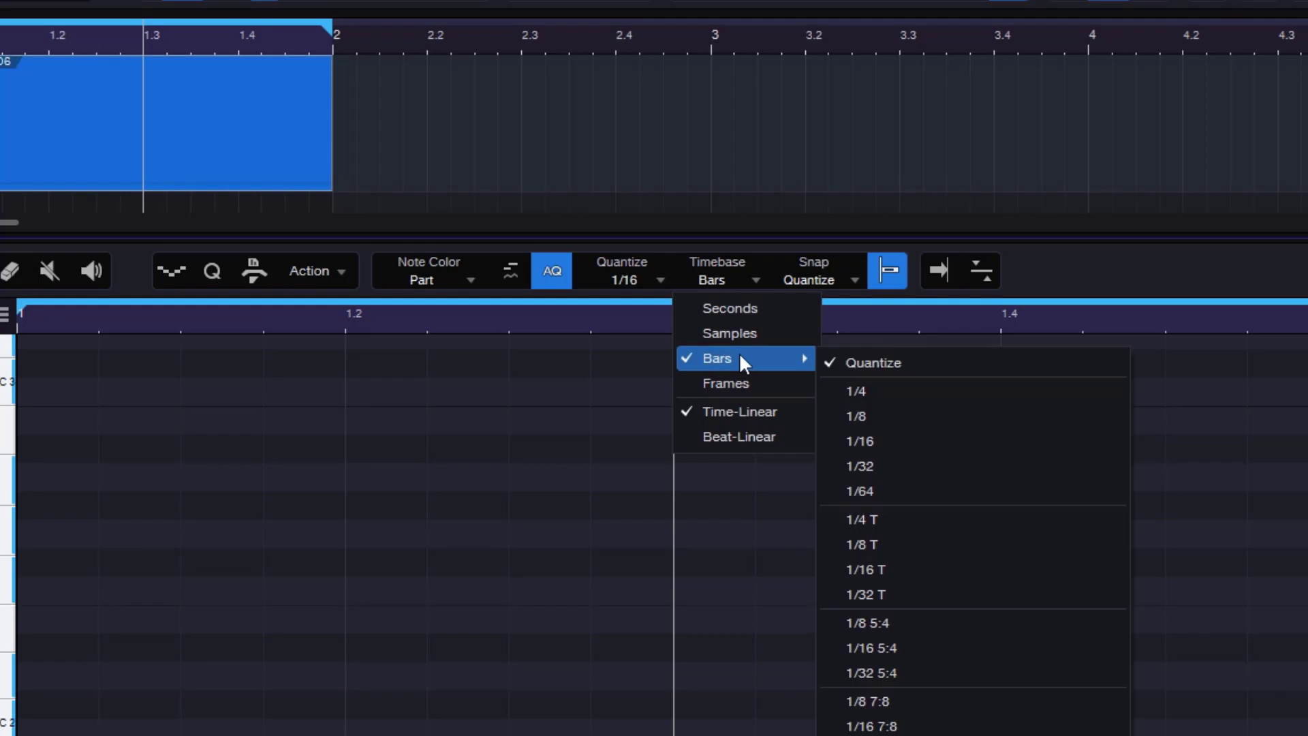
{"action": "left_click", "coordinate": [732, 311]}
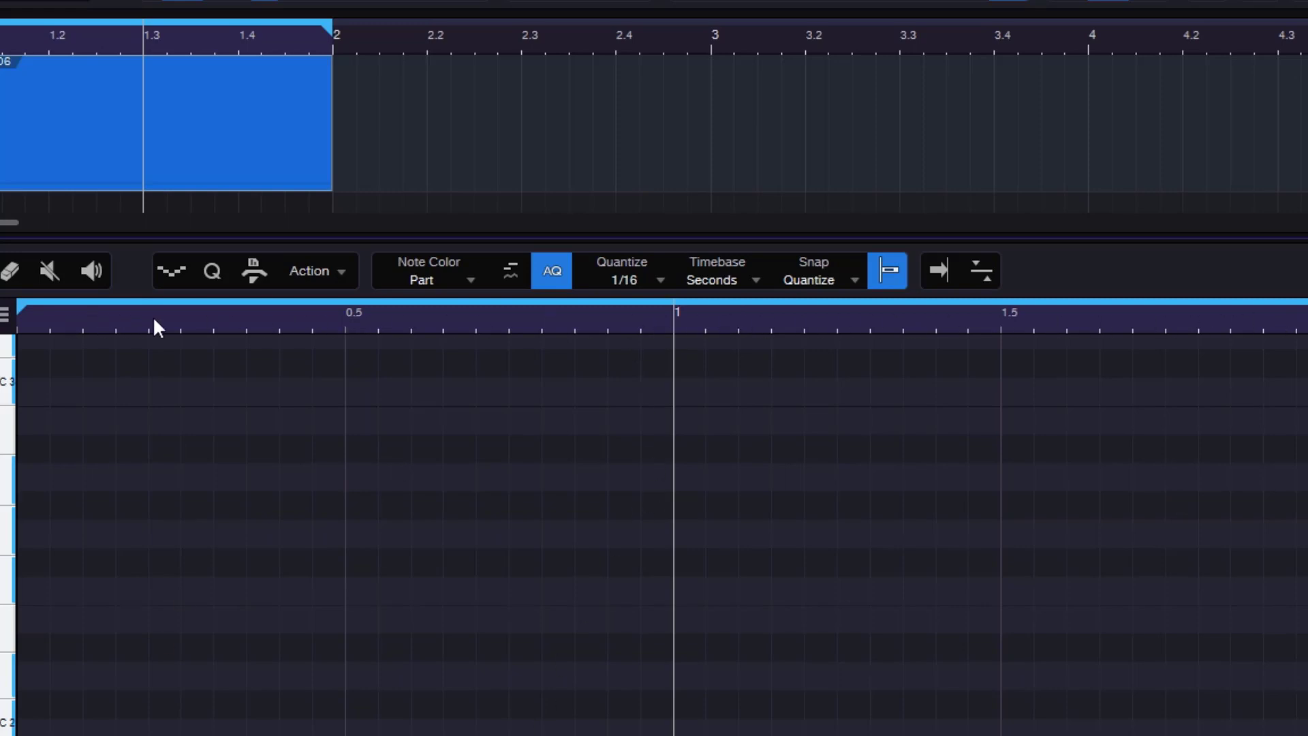
{"action": "left_click_drag", "start_coordinate": [446, 338], "coordinate": [545, 327]}
Step: Try the Samples and Frames timebases in the note editor, and restore Bars
{"action": "left_click", "coordinate": [714, 279]}
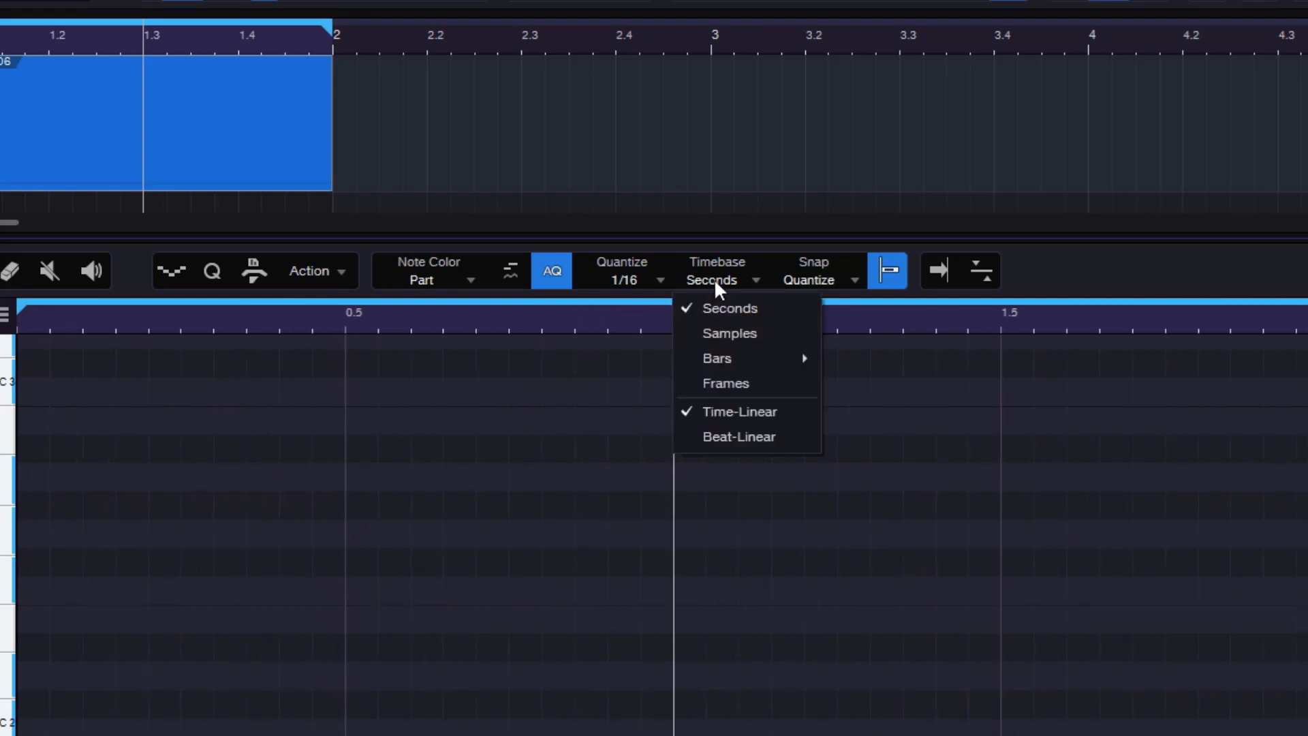
{"action": "left_click", "coordinate": [755, 328]}
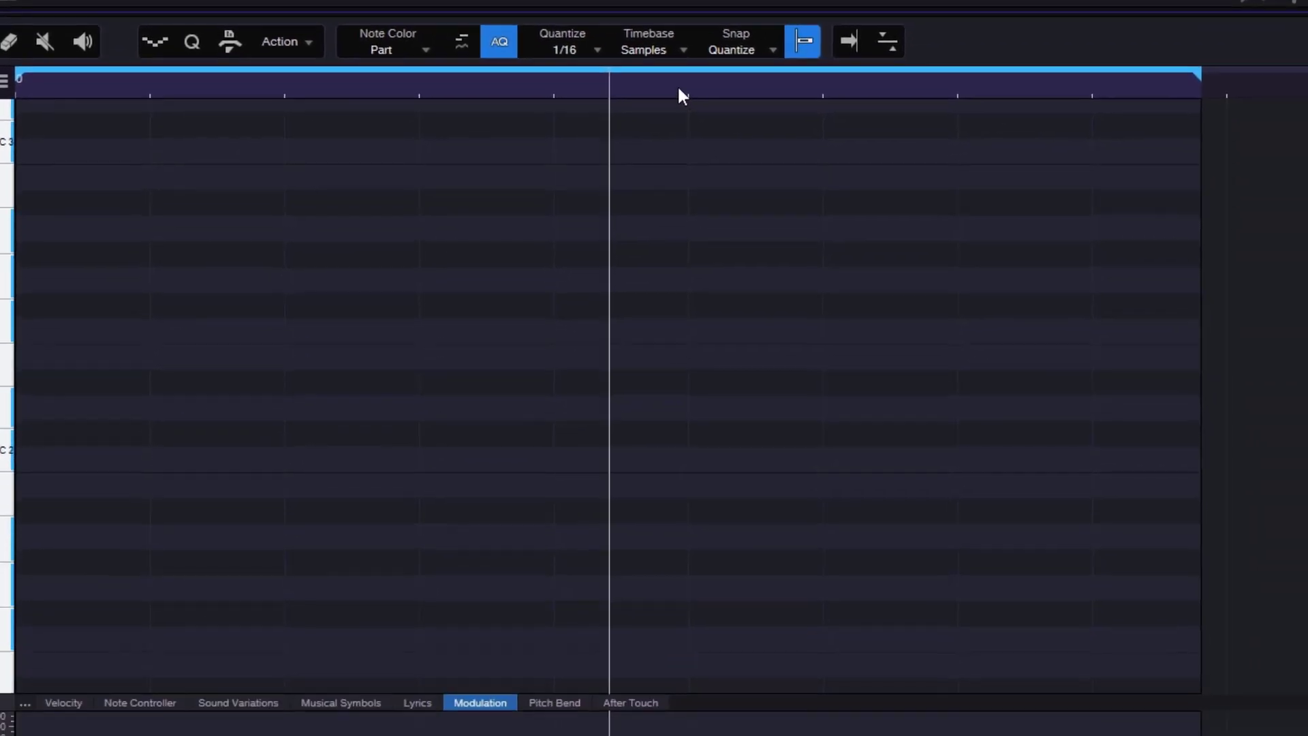
{"action": "left_click", "coordinate": [656, 54]}
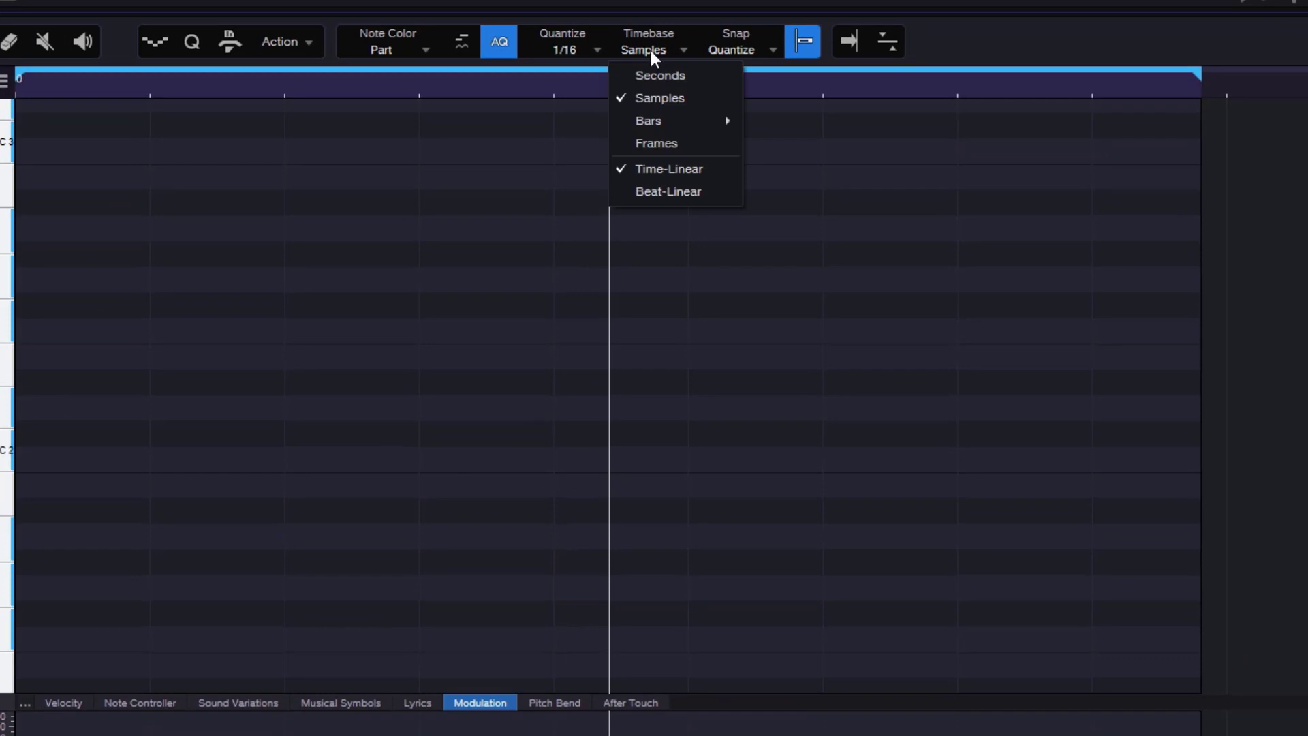
{"action": "left_click", "coordinate": [663, 141]}
{"action": "left_click", "coordinate": [648, 45]}
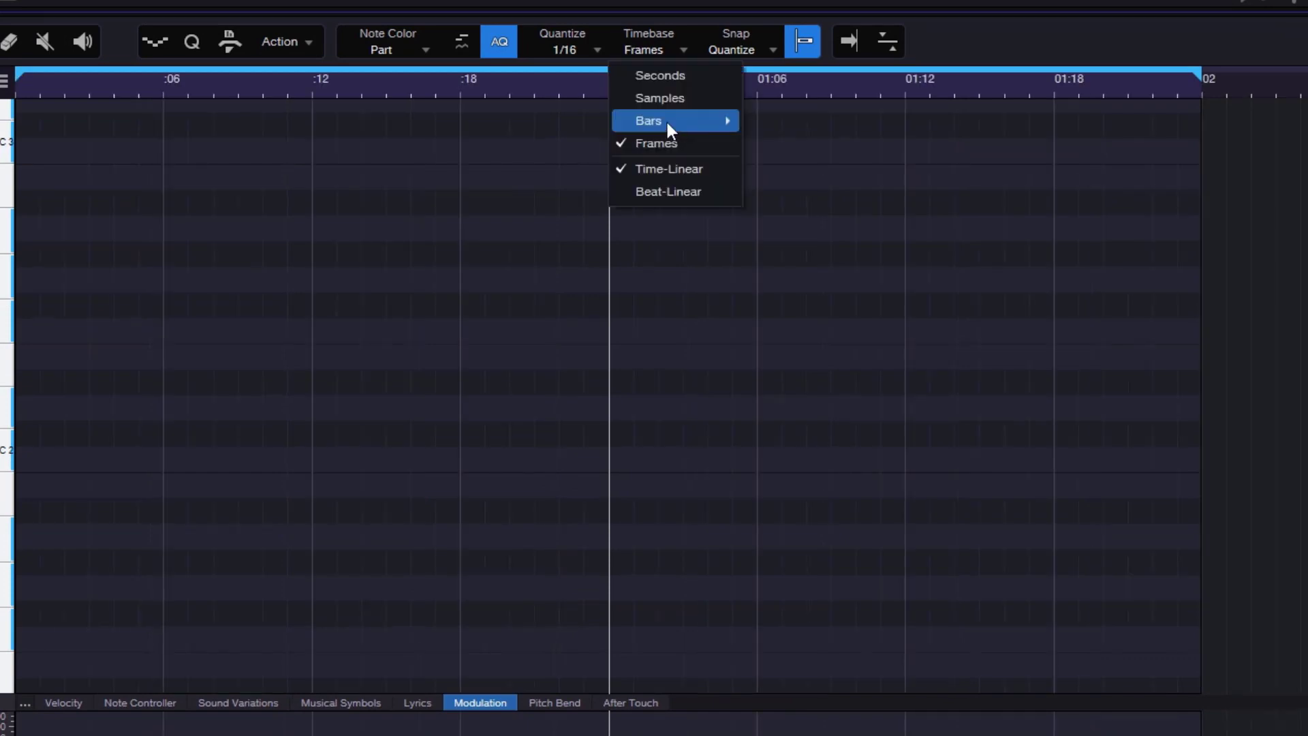
{"action": "left_click", "coordinate": [665, 120]}
Step: Set the Bars timebase's grid to 1/32 and place four consecutive C2 notes across the first beat with quantize at 1/16
{"action": "left_click", "coordinate": [645, 52]}
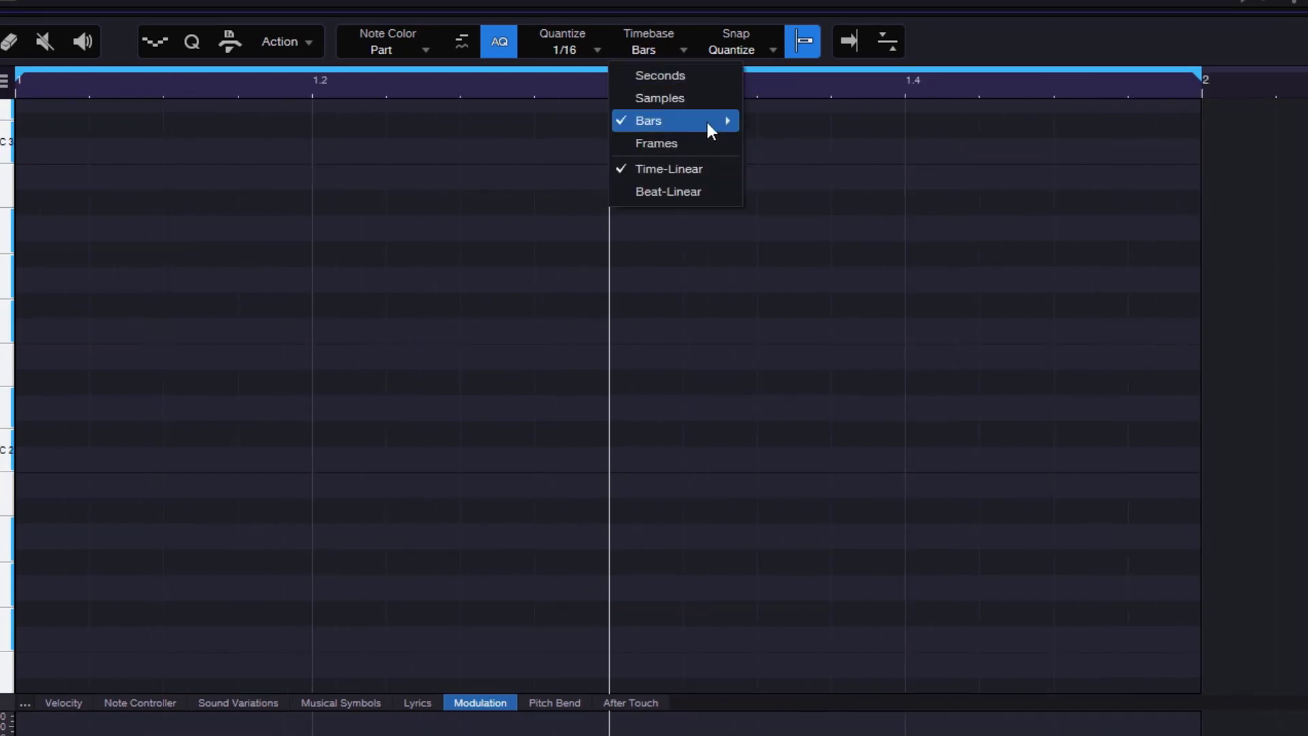
{"action": "mouse_move", "coordinate": [706, 120]}
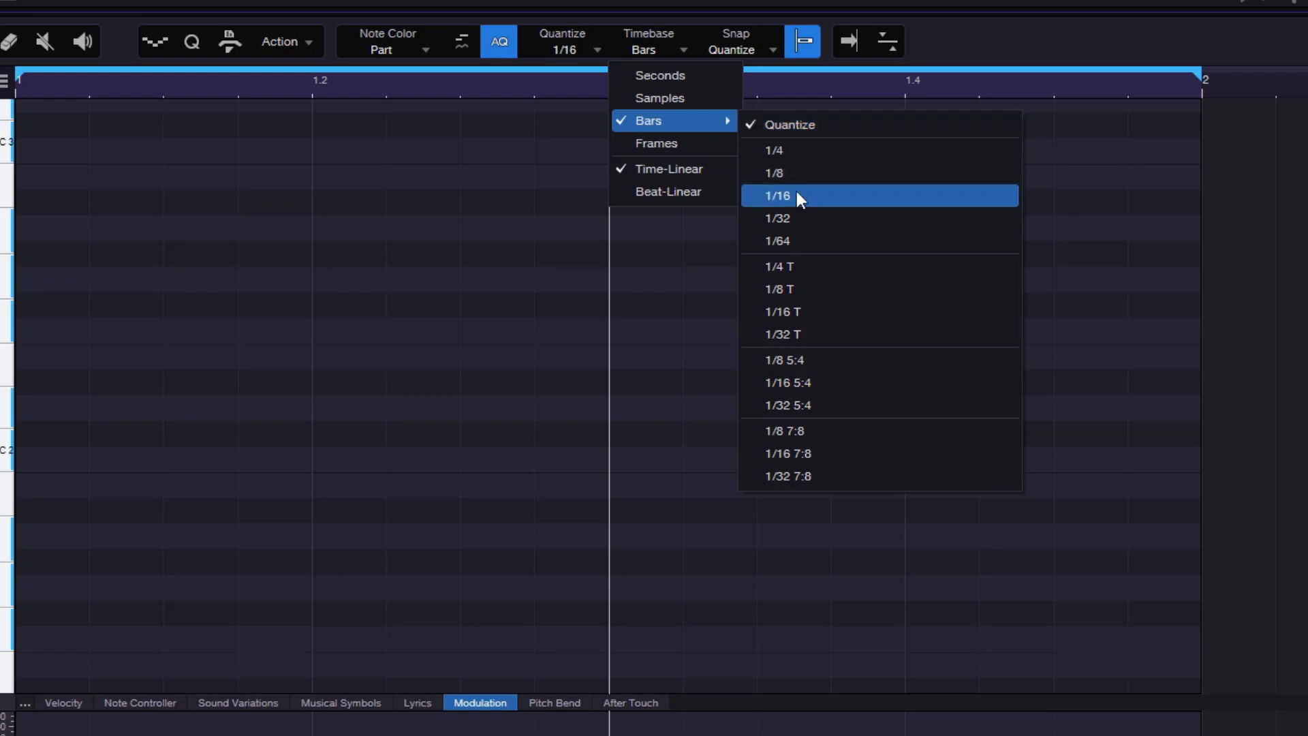
{"action": "left_click", "coordinate": [802, 220]}
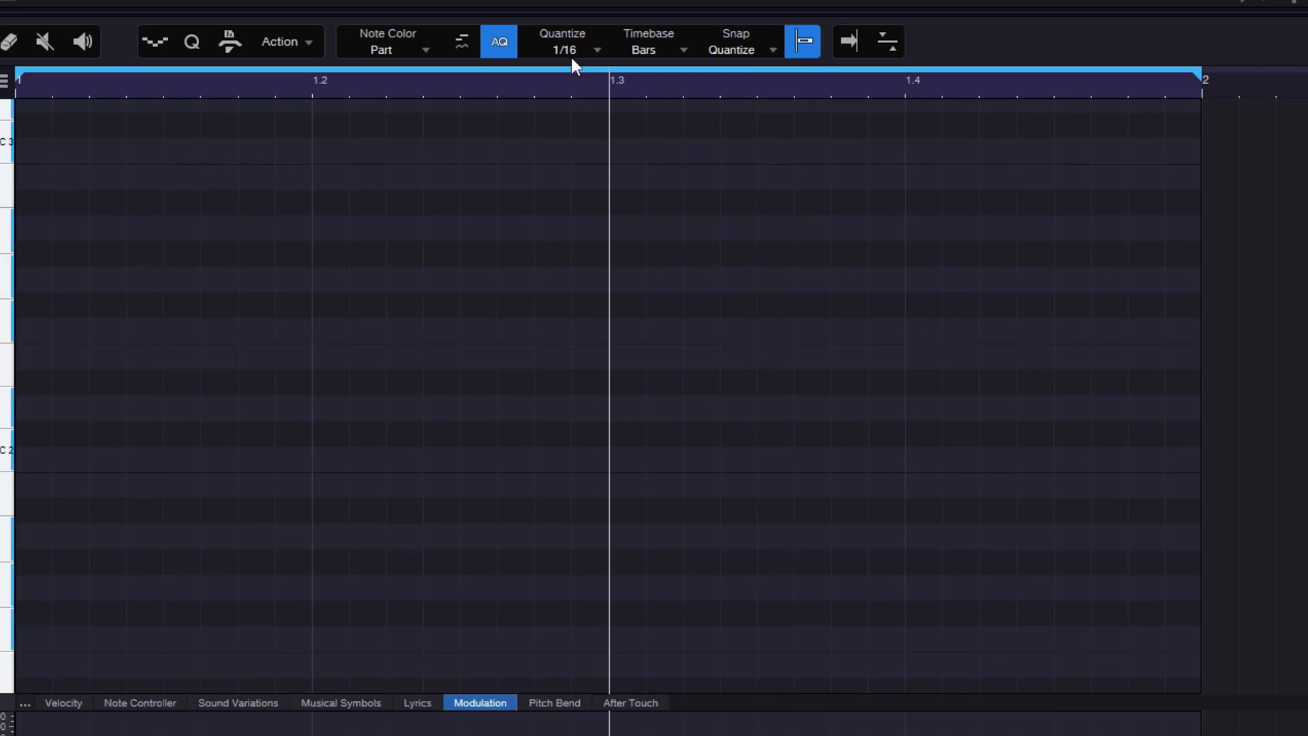
{"action": "left_click", "coordinate": [35, 453]}
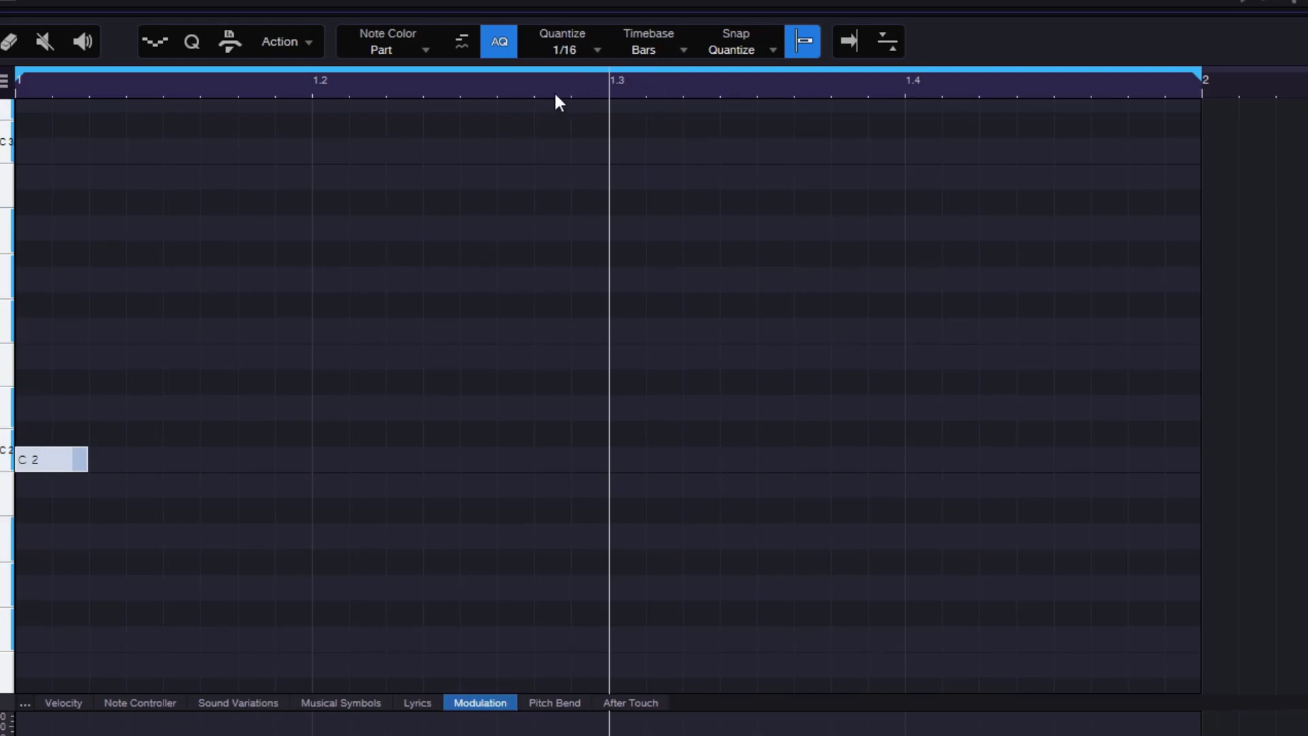
{"action": "left_click", "coordinate": [126, 457]}
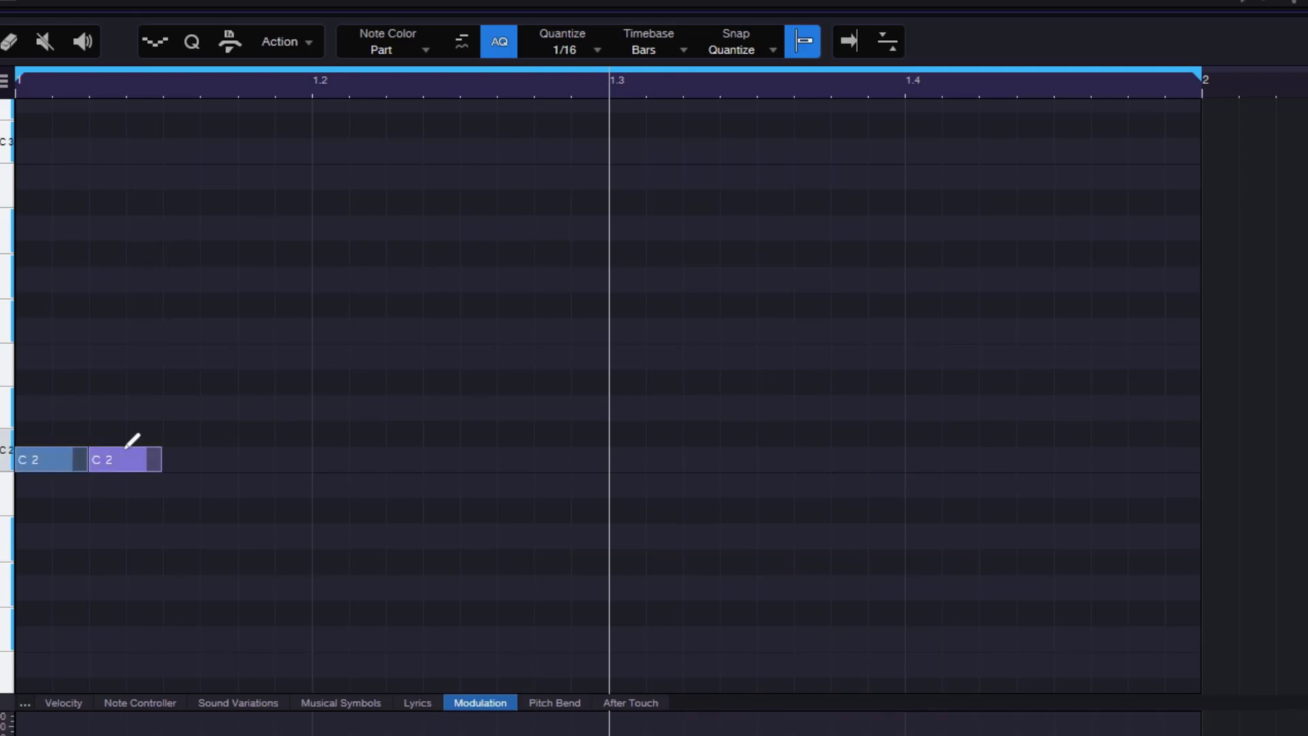
{"action": "left_click", "coordinate": [199, 458]}
{"action": "left_click", "coordinate": [274, 459]}
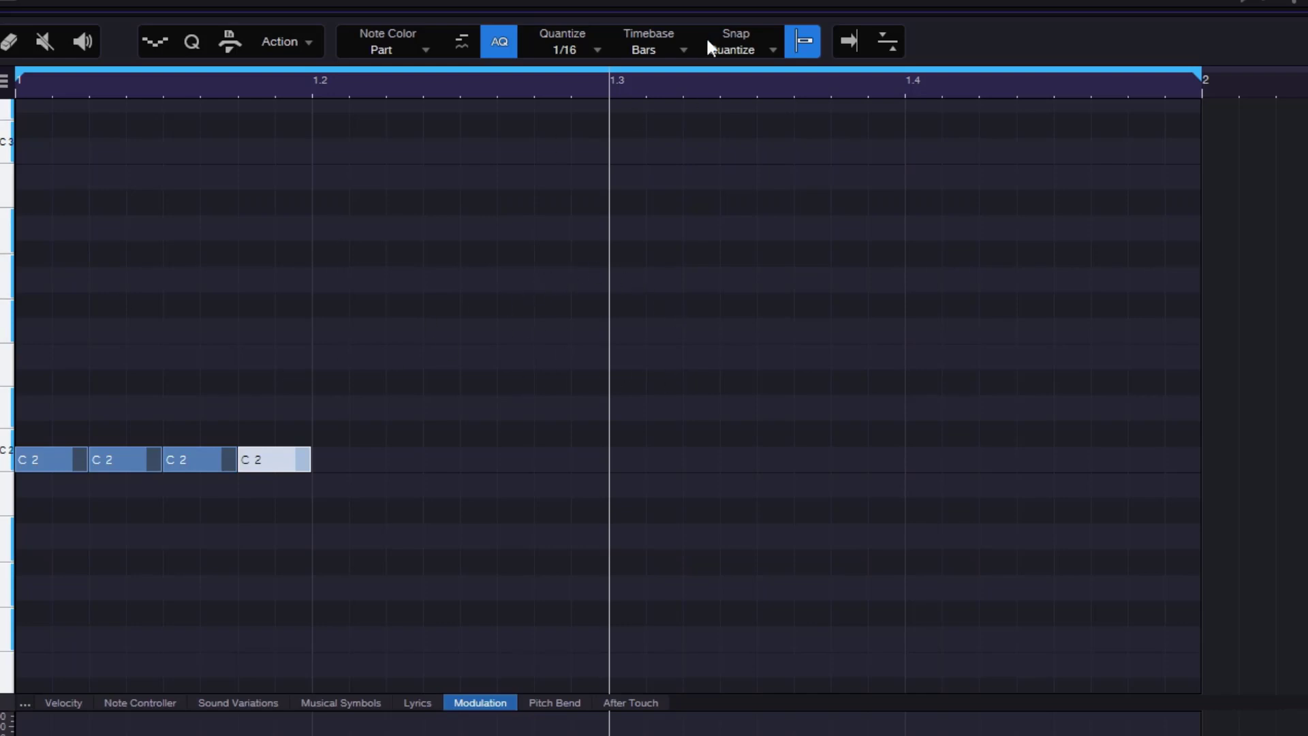
Step: Set the Bars timebase's grid back to following Quantize
{"action": "left_click", "coordinate": [680, 43]}
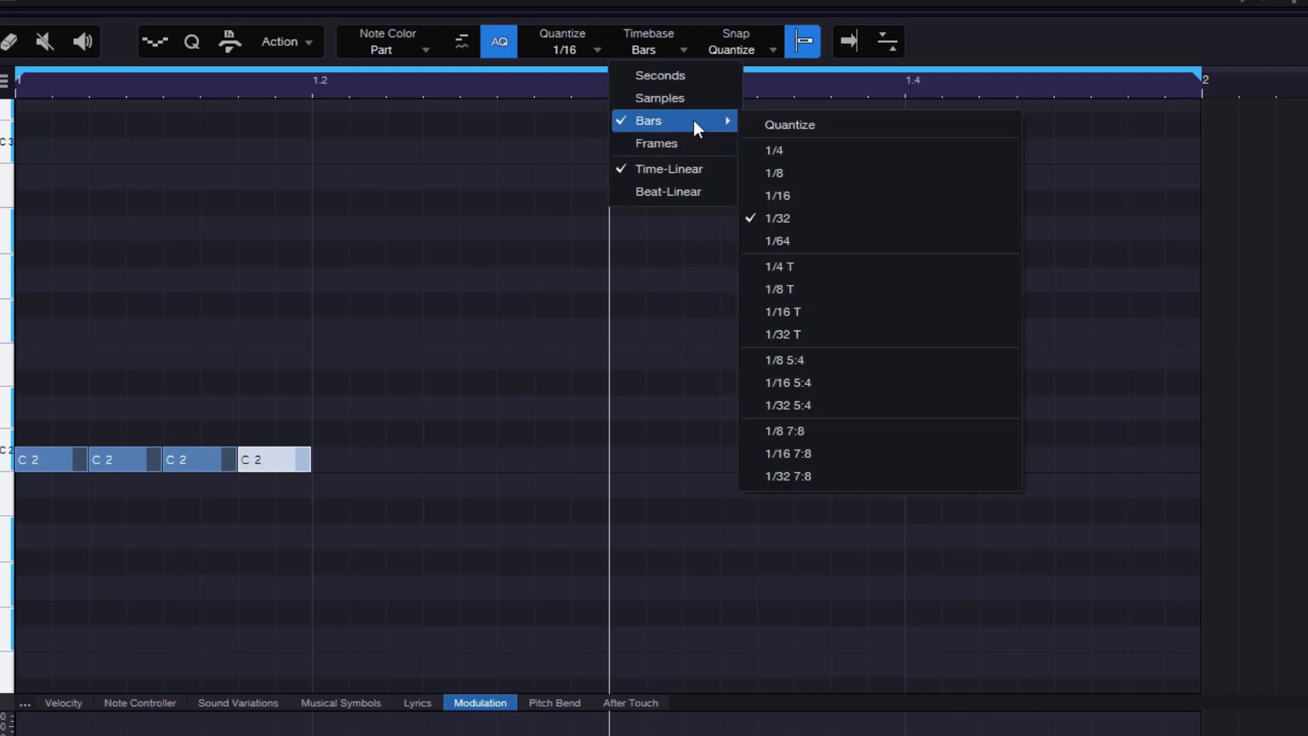
{"action": "left_click", "coordinate": [784, 125]}
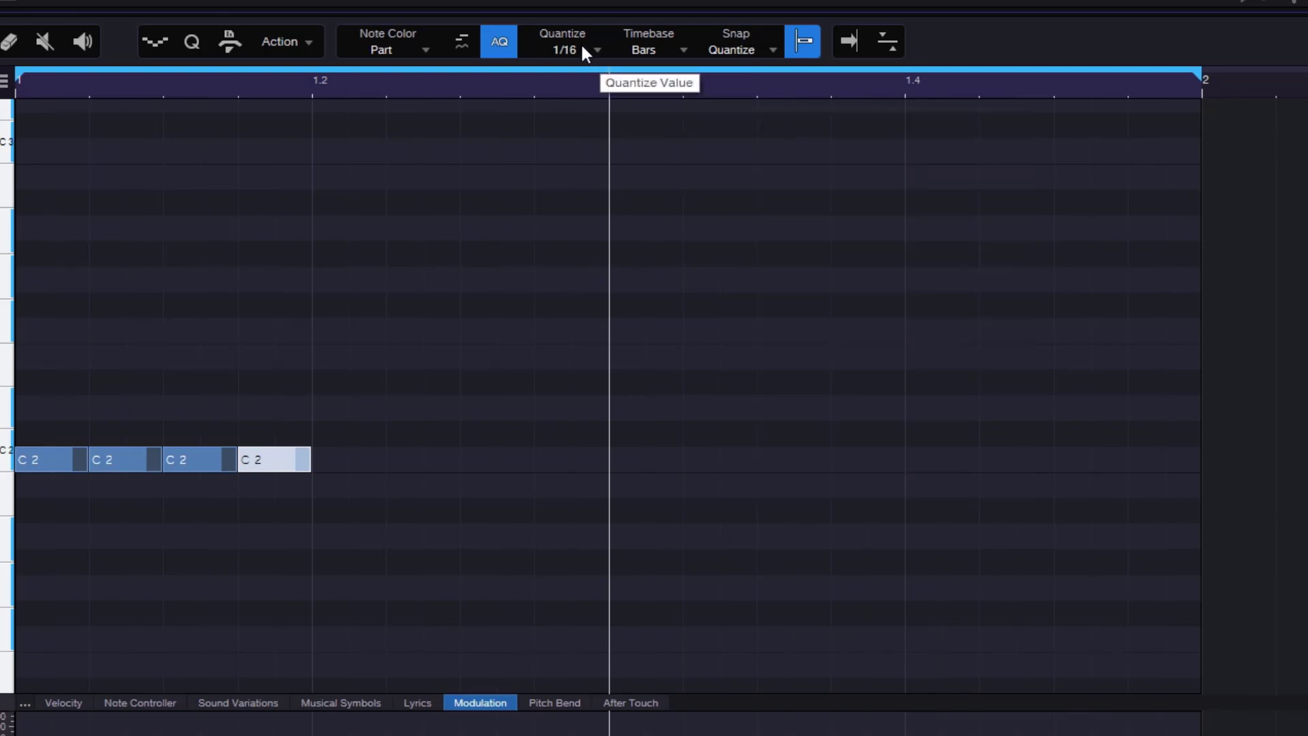
{"action": "left_click", "coordinate": [667, 43]}
{"action": "mouse_move", "coordinate": [678, 130]}
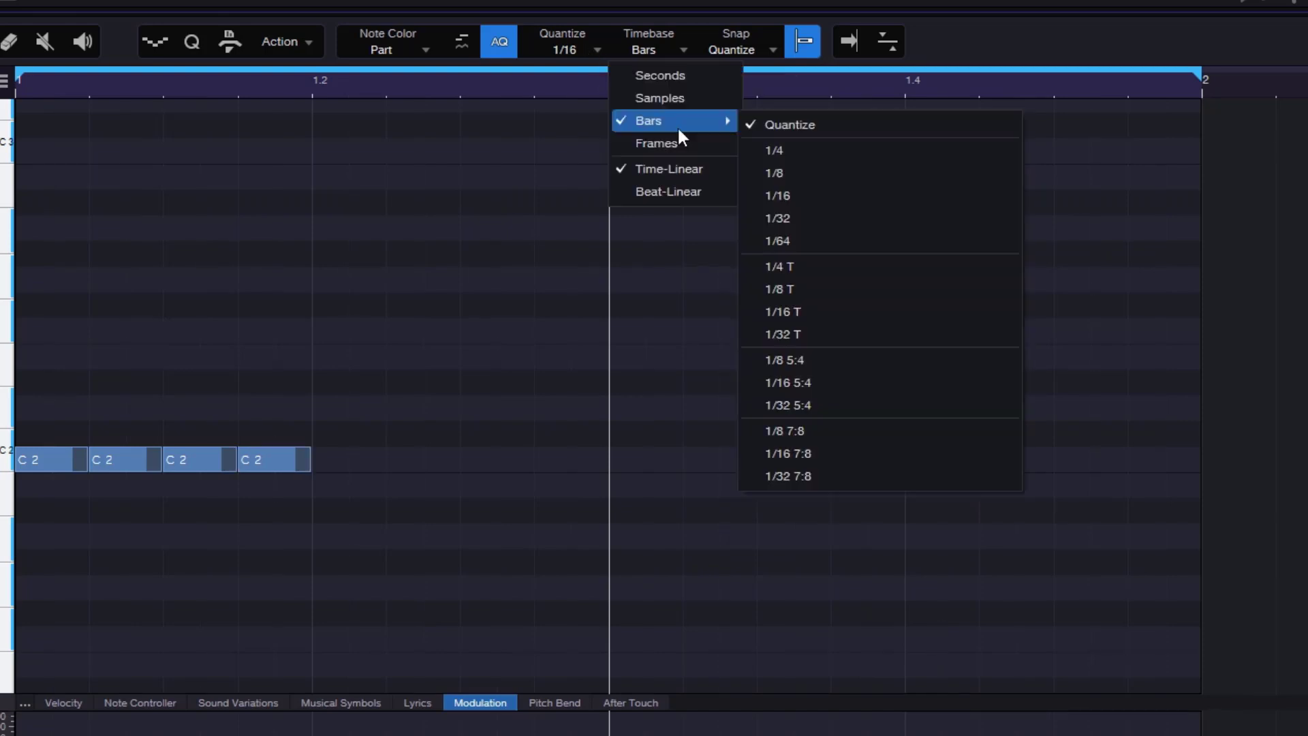
{"action": "left_click", "coordinate": [802, 124]}
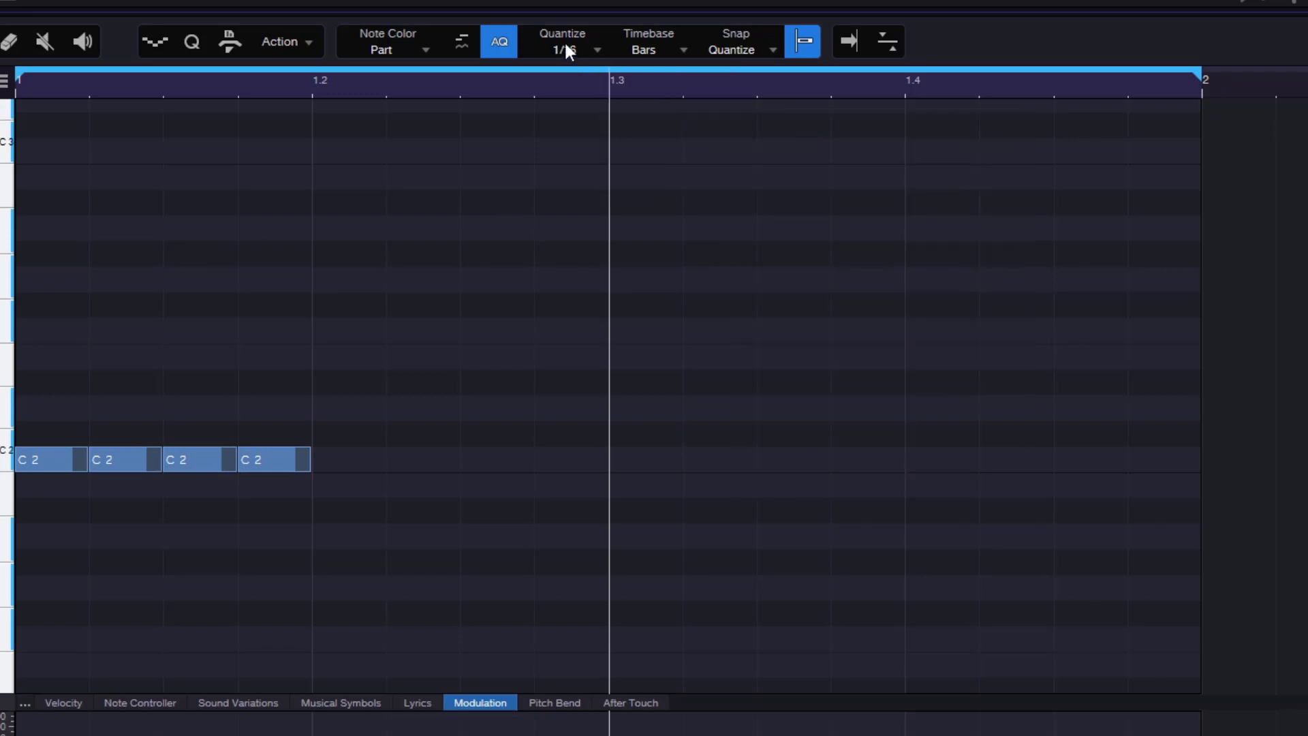
Step: Choose 1/16 quantize and place four consecutive G2 notes from 1.2 up to 1.3
{"action": "left_click", "coordinate": [565, 49]}
{"action": "left_click", "coordinate": [754, 83]}
{"action": "left_click", "coordinate": [326, 284]}
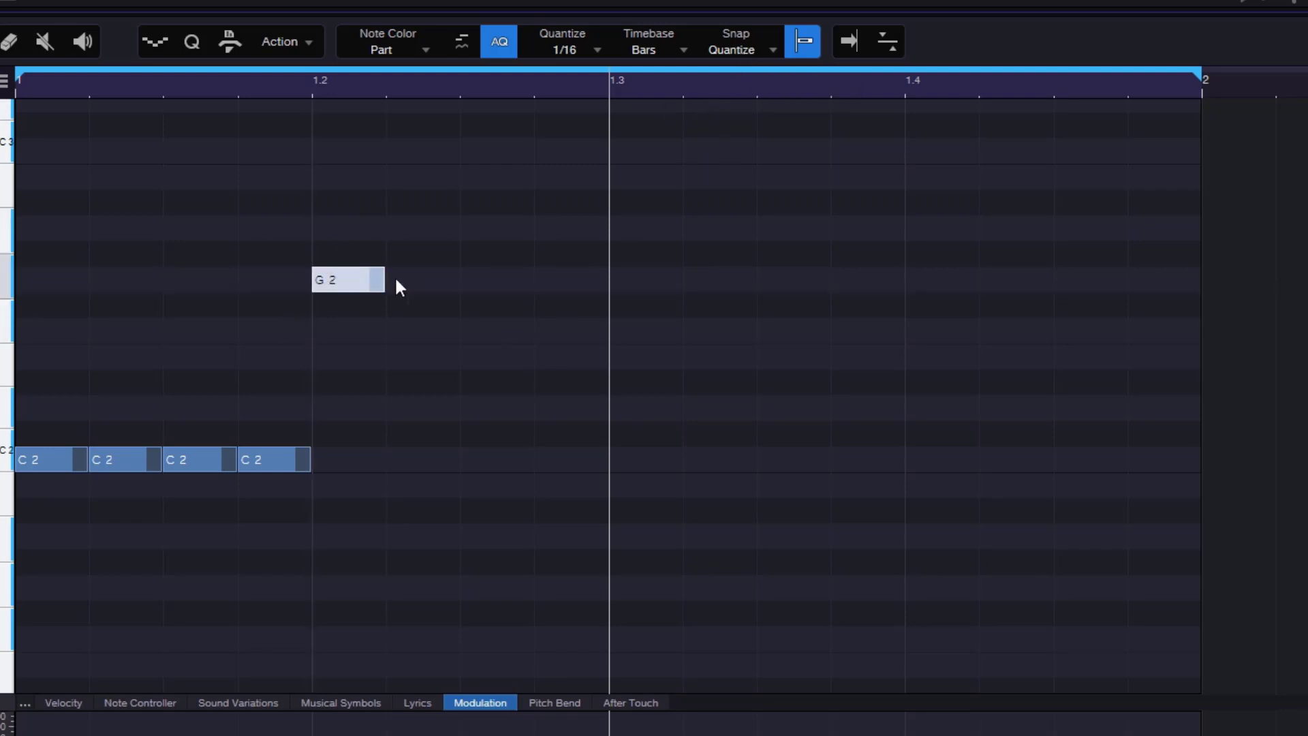
{"action": "left_click", "coordinate": [421, 281]}
{"action": "left_click", "coordinate": [493, 279]}
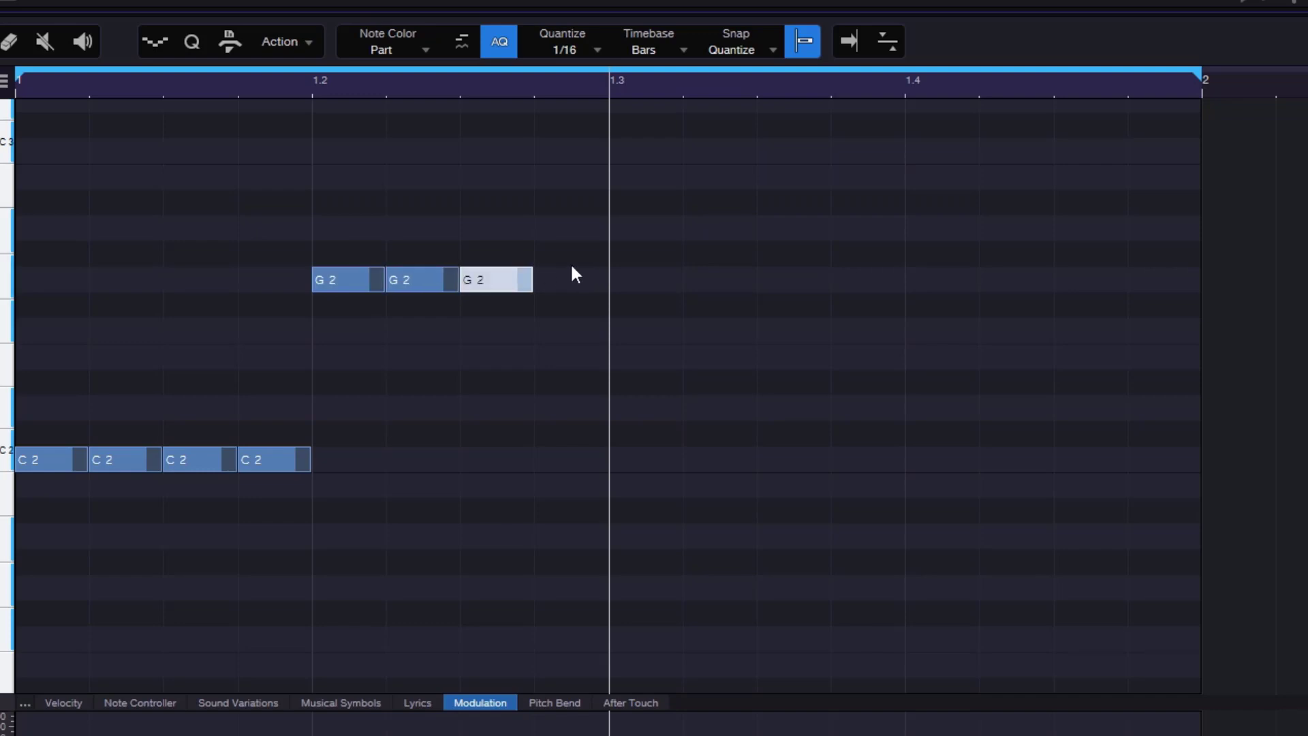
{"action": "left_click", "coordinate": [575, 274]}
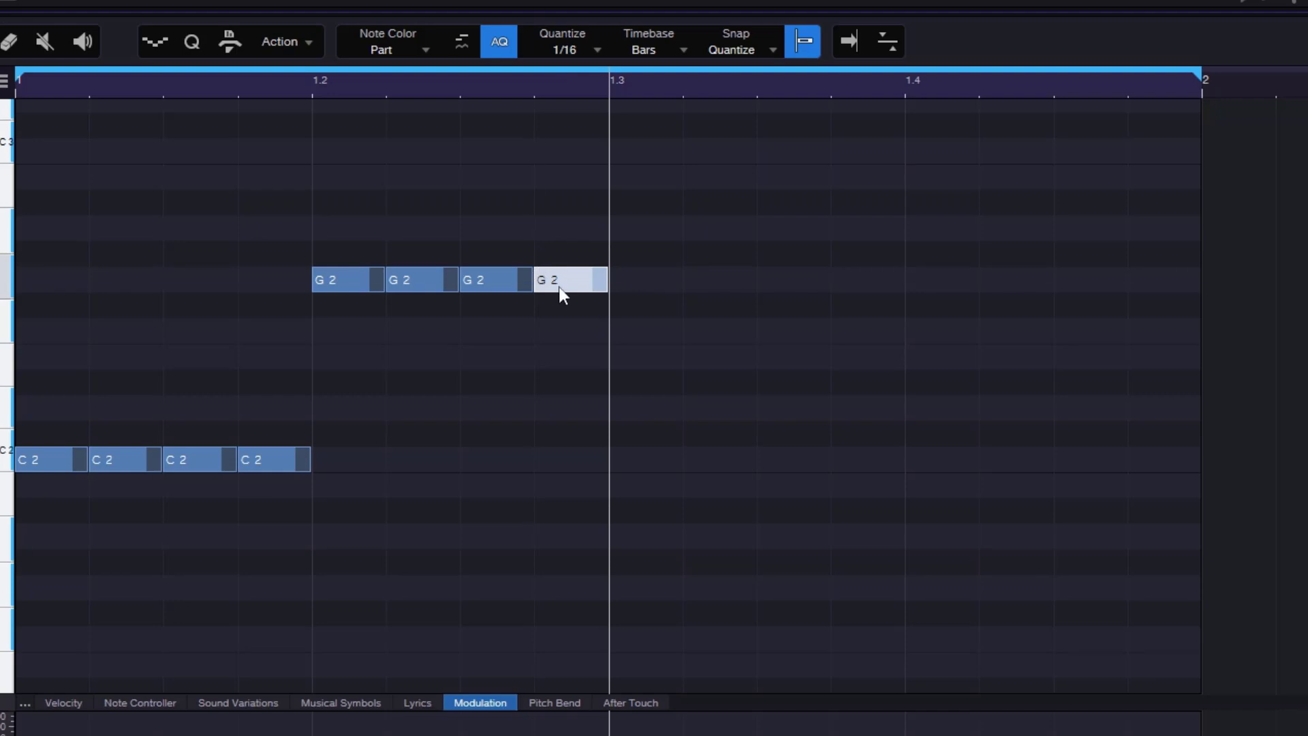
Step: Select all the C2 and G2 notes in the clip and delete them
{"action": "left_click_drag", "start_coordinate": [559, 287], "coordinate": [565, 230]}
{"action": "left_click_drag", "start_coordinate": [831, 138], "coordinate": [15, 625]}
{"action": "key", "text": "Delete"}
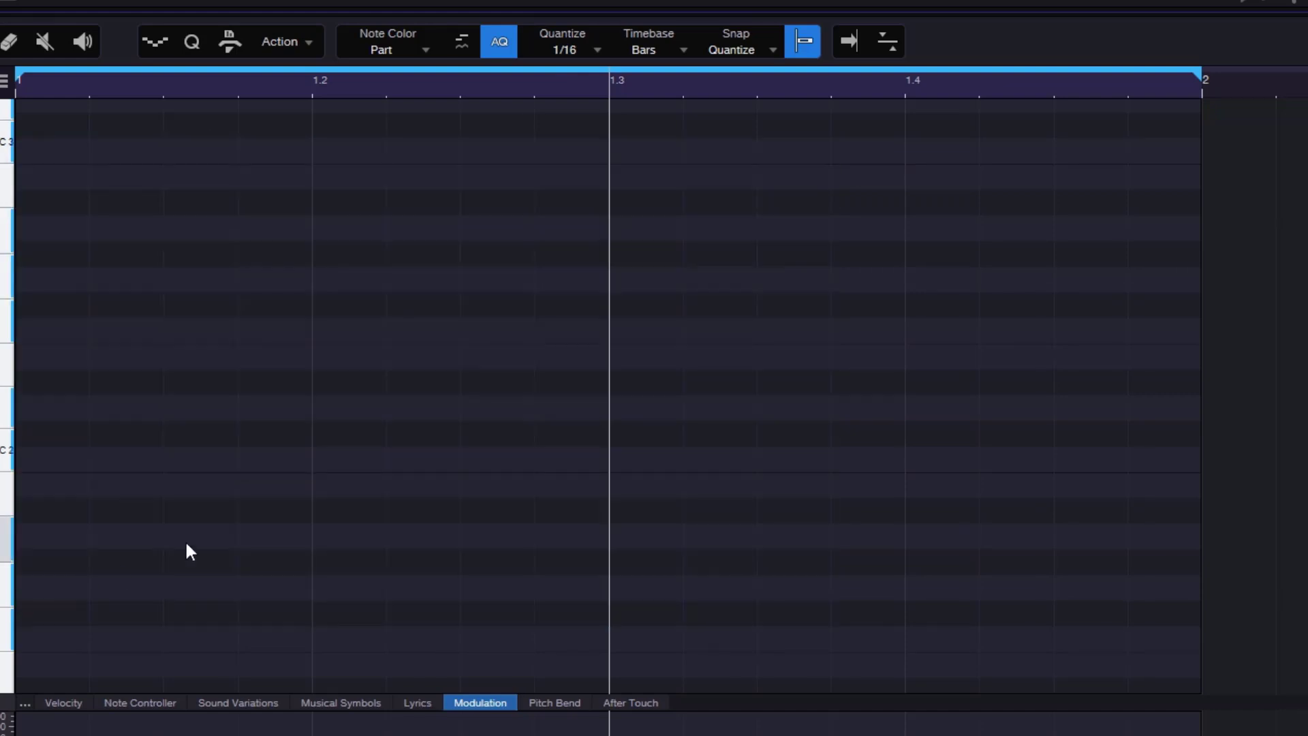
Step: Choose Quantize as the snap mode and place four consecutive 1/16 C2 notes across the first beat
{"action": "left_click", "coordinate": [745, 56]}
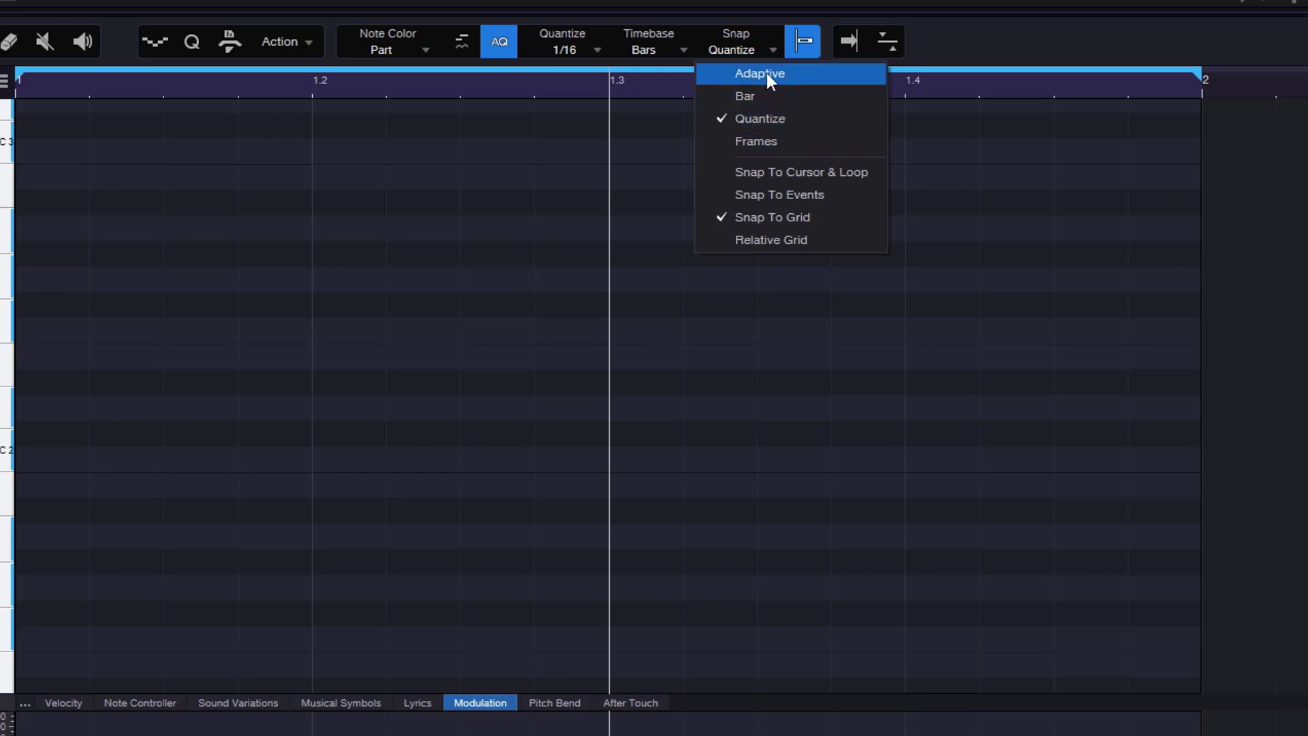
{"action": "left_click", "coordinate": [761, 118]}
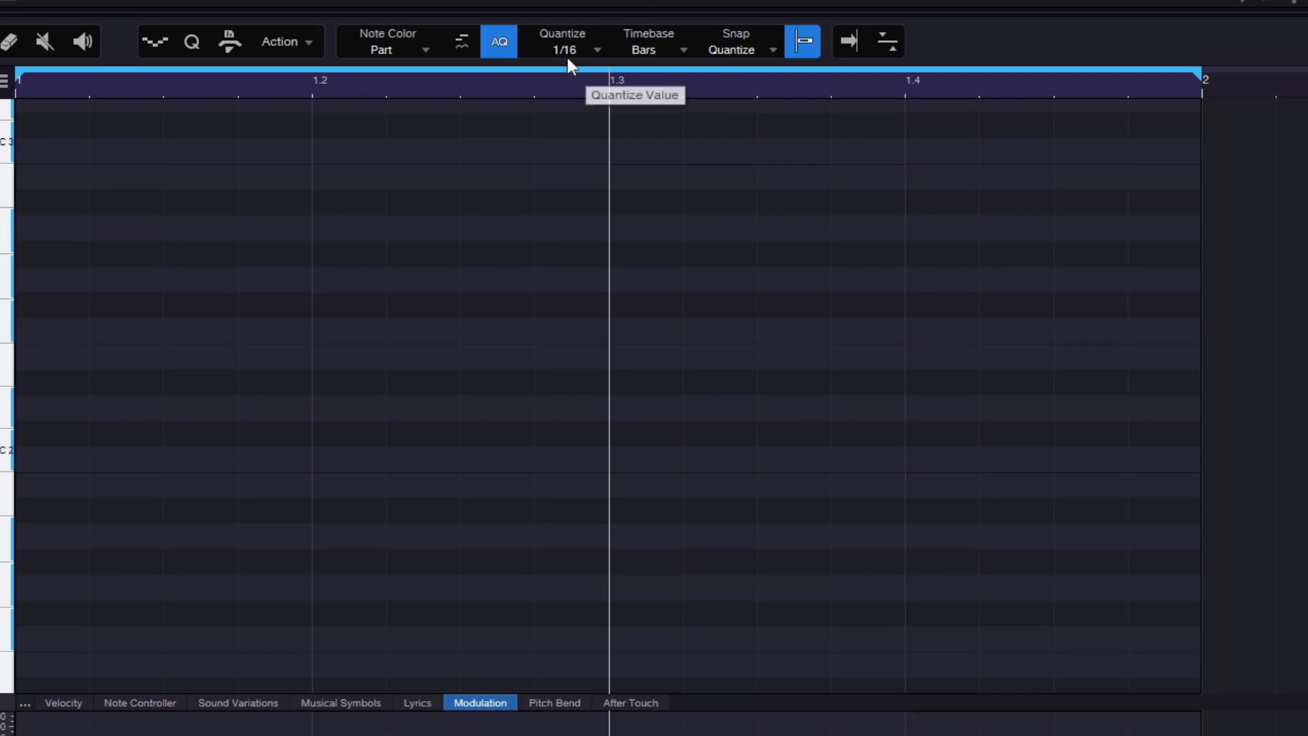
{"action": "left_click", "coordinate": [735, 47]}
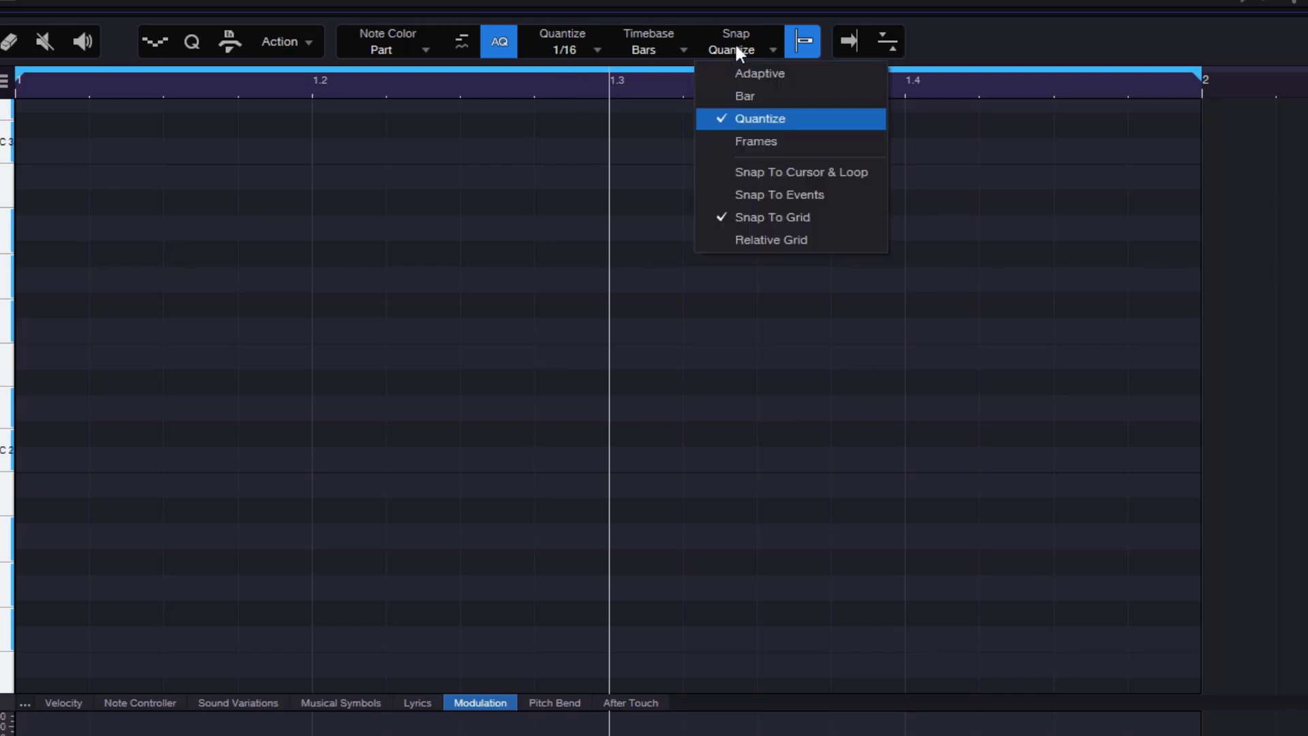
{"action": "left_click", "coordinate": [760, 120]}
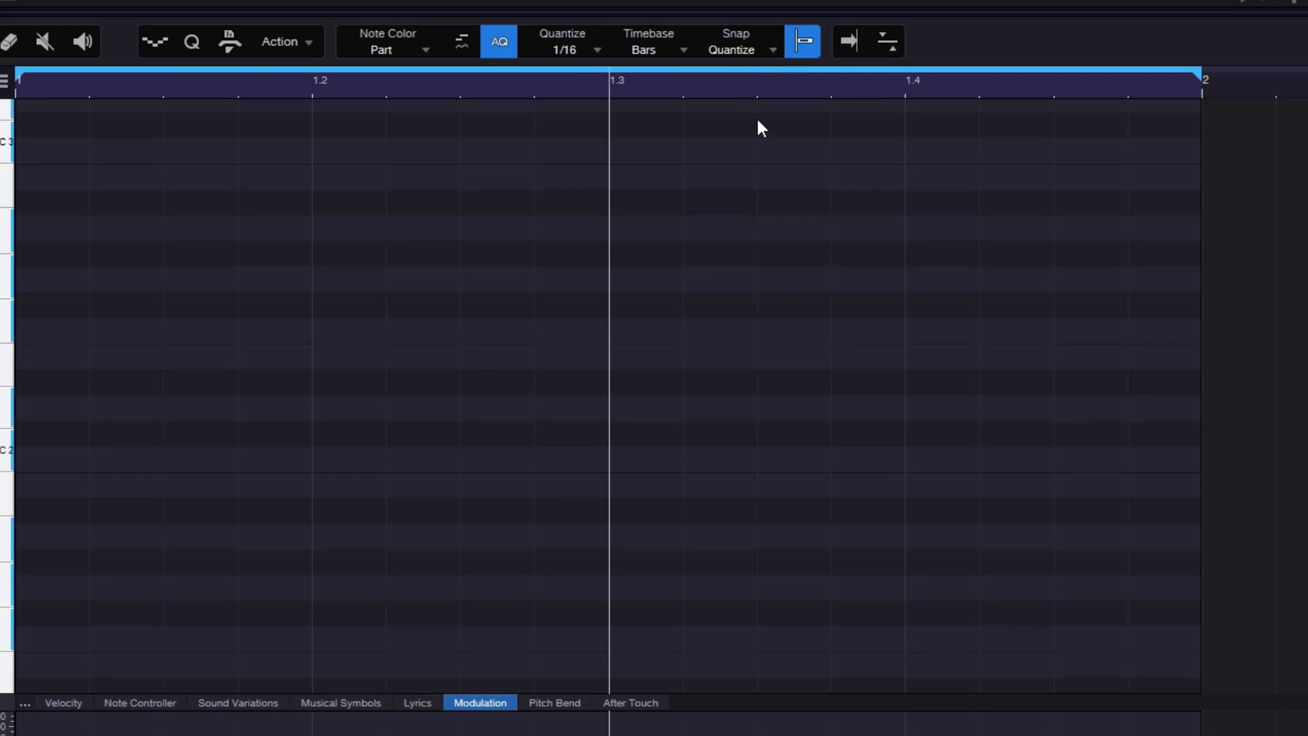
{"action": "left_click", "coordinate": [70, 461]}
{"action": "left_click", "coordinate": [140, 463]}
{"action": "left_click", "coordinate": [213, 463]}
{"action": "left_click", "coordinate": [272, 460]}
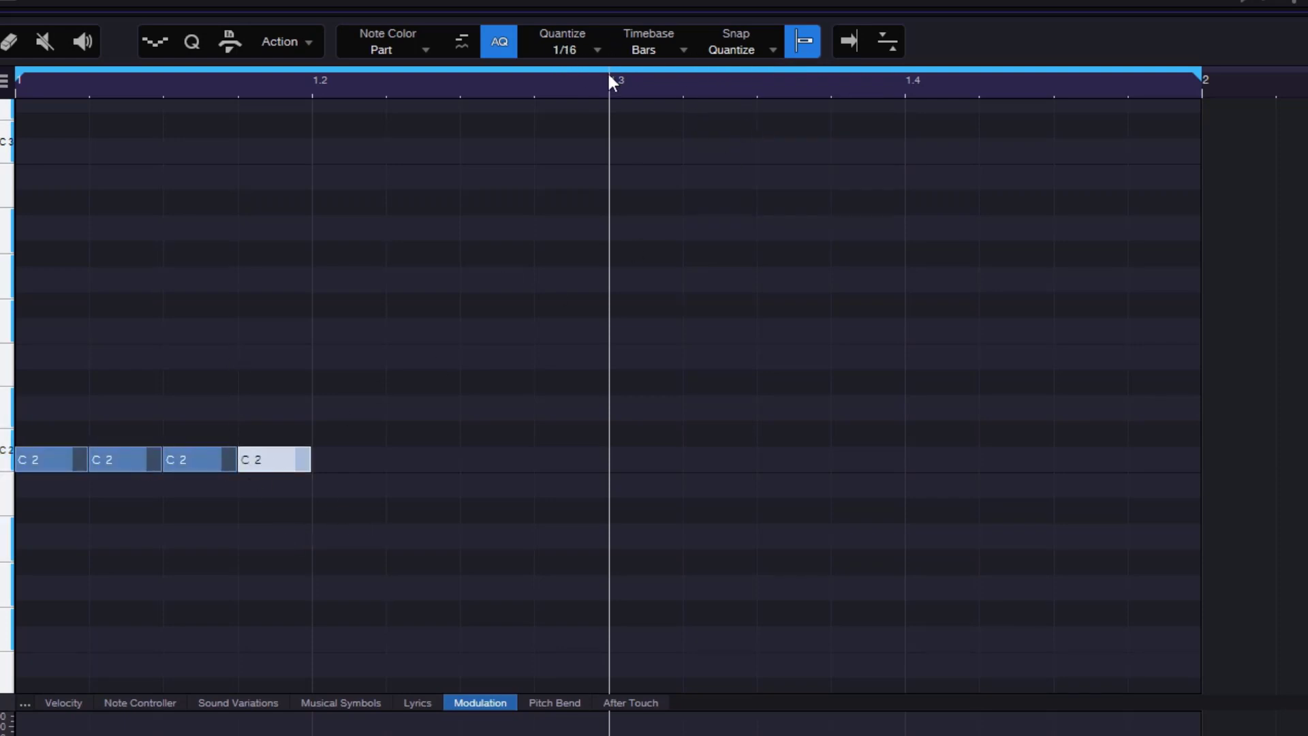
Step: Set the snap mode to Adaptive and delete the four C2 notes
{"action": "left_click", "coordinate": [739, 45]}
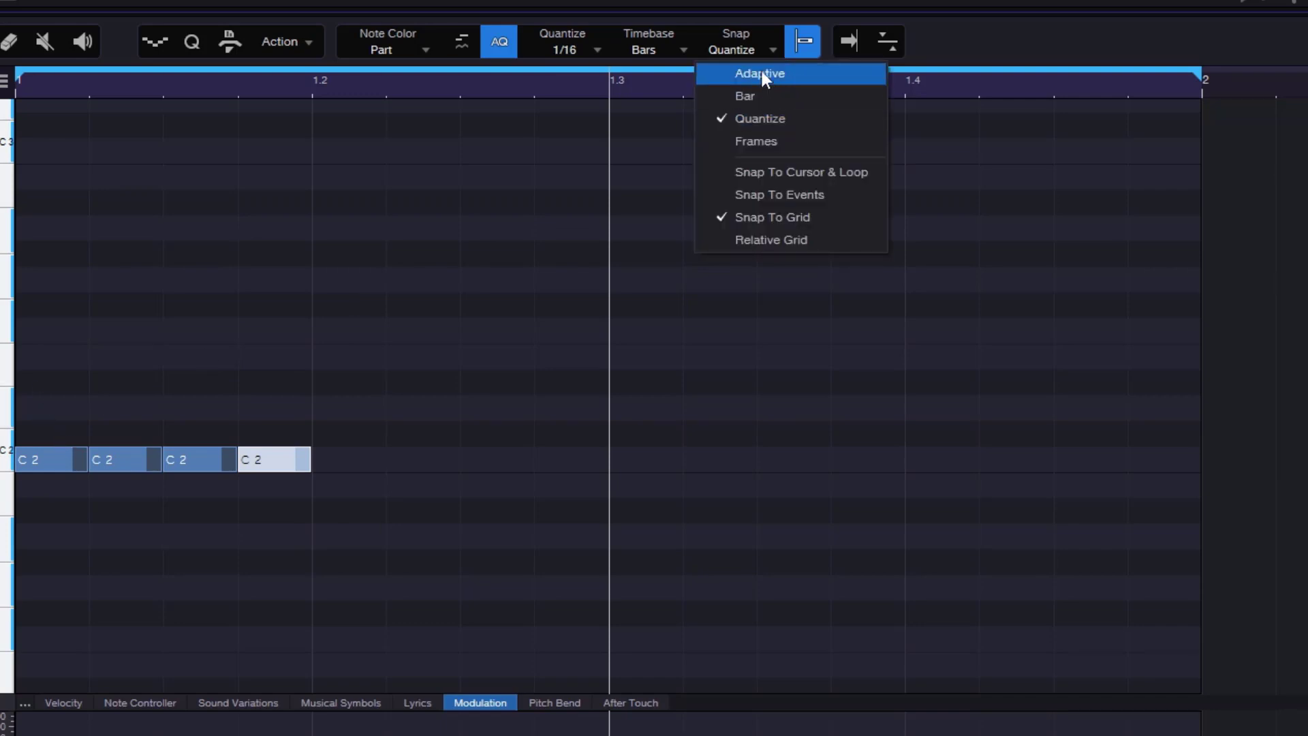
{"action": "left_click", "coordinate": [761, 73]}
{"action": "left_click_drag", "start_coordinate": [430, 322], "coordinate": [14, 625]}
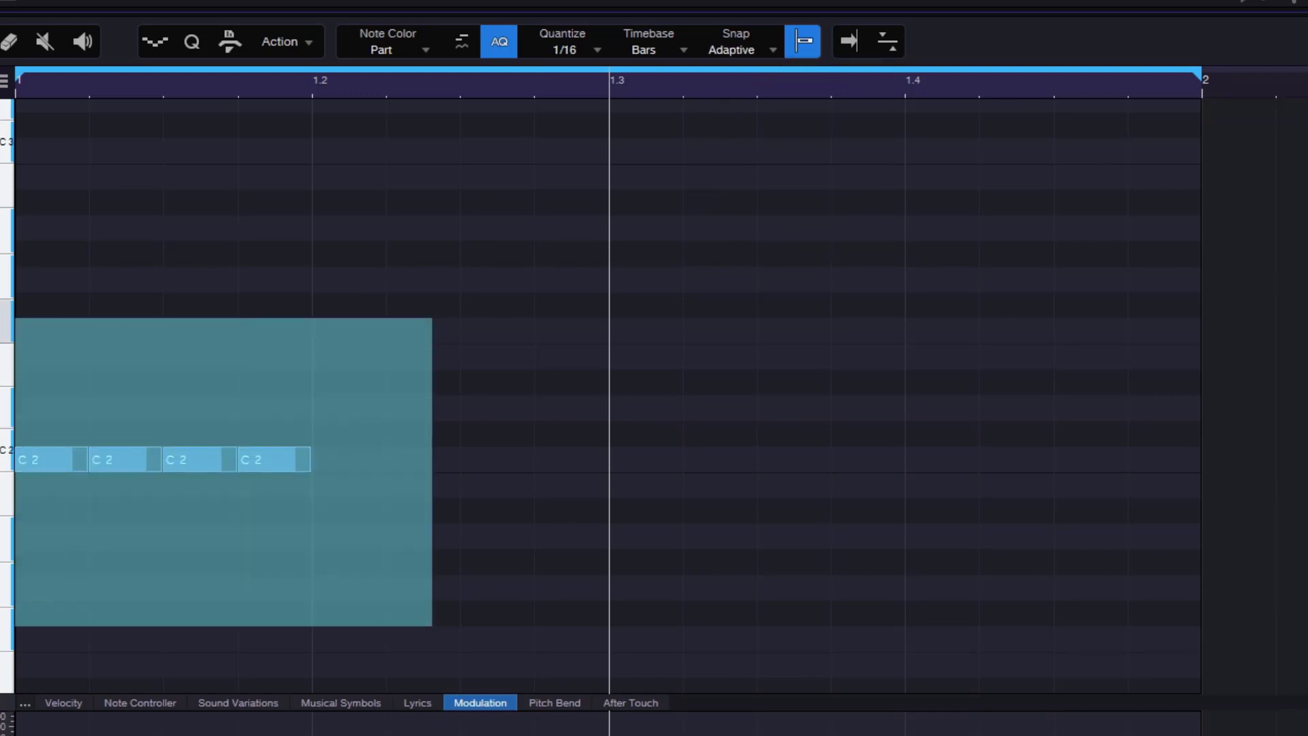
{"action": "key", "text": "Delete"}
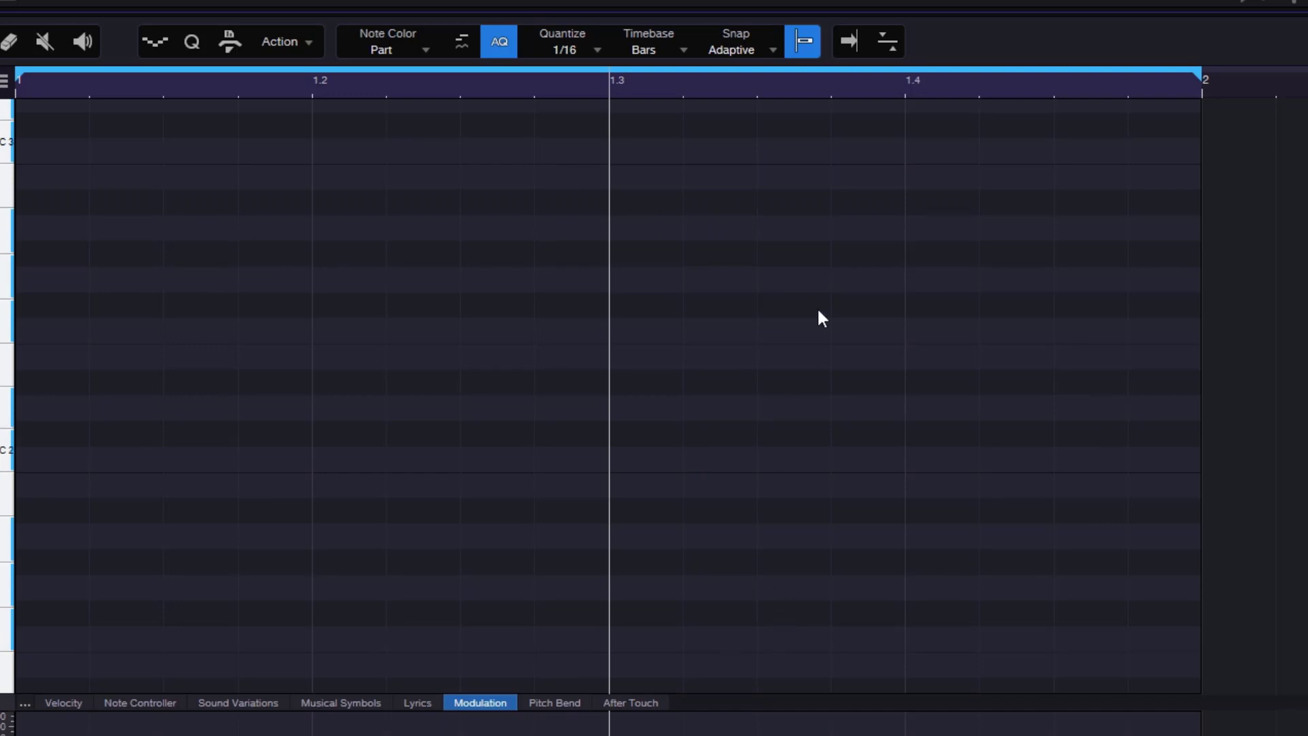
Step: Place four consecutive 1/16 C2 notes across the first beat using Adaptive snapping
{"action": "left_click", "coordinate": [67, 452]}
{"action": "left_click", "coordinate": [136, 452]}
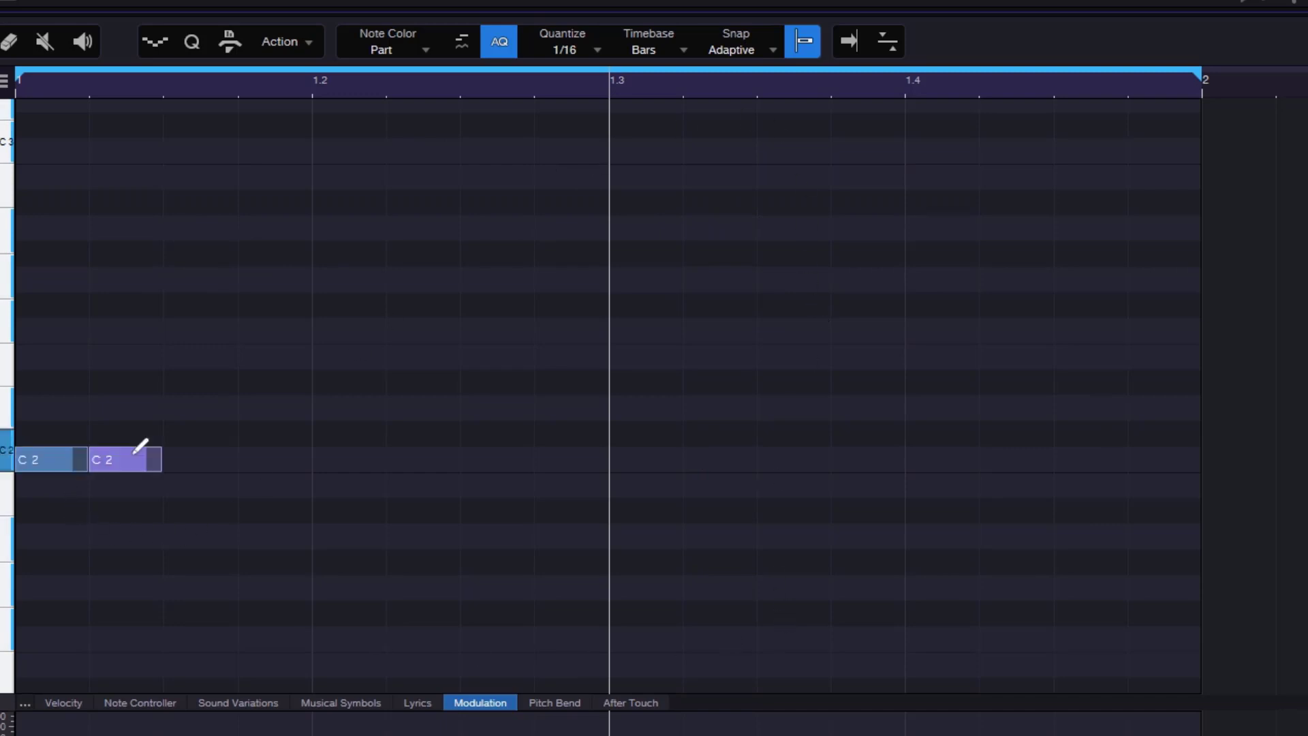
{"action": "left_click", "coordinate": [211, 458]}
{"action": "left_click", "coordinate": [276, 455]}
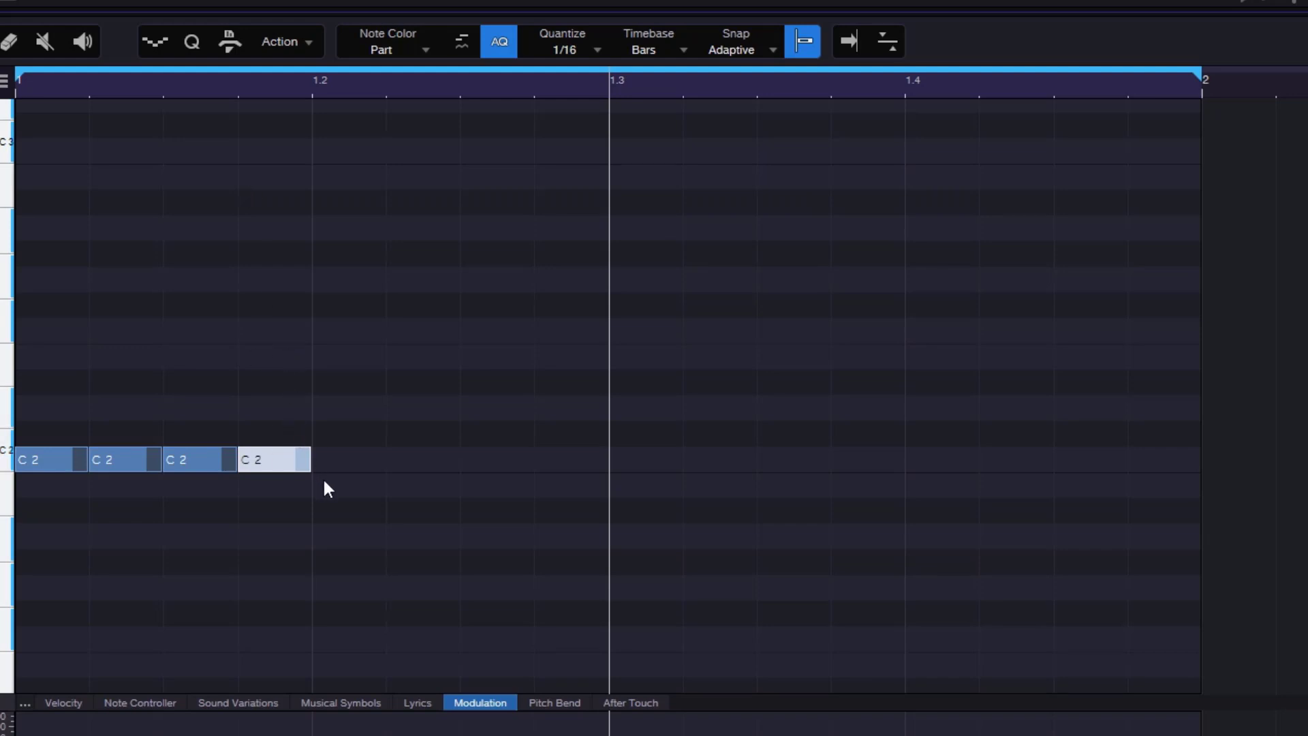
Step: Replace the four C2 notes with 1/16 F2 notes placed on each of the four beats of bar 1
{"action": "left_click_drag", "start_coordinate": [449, 384], "coordinate": [32, 572]}
{"action": "key", "text": "Delete"}
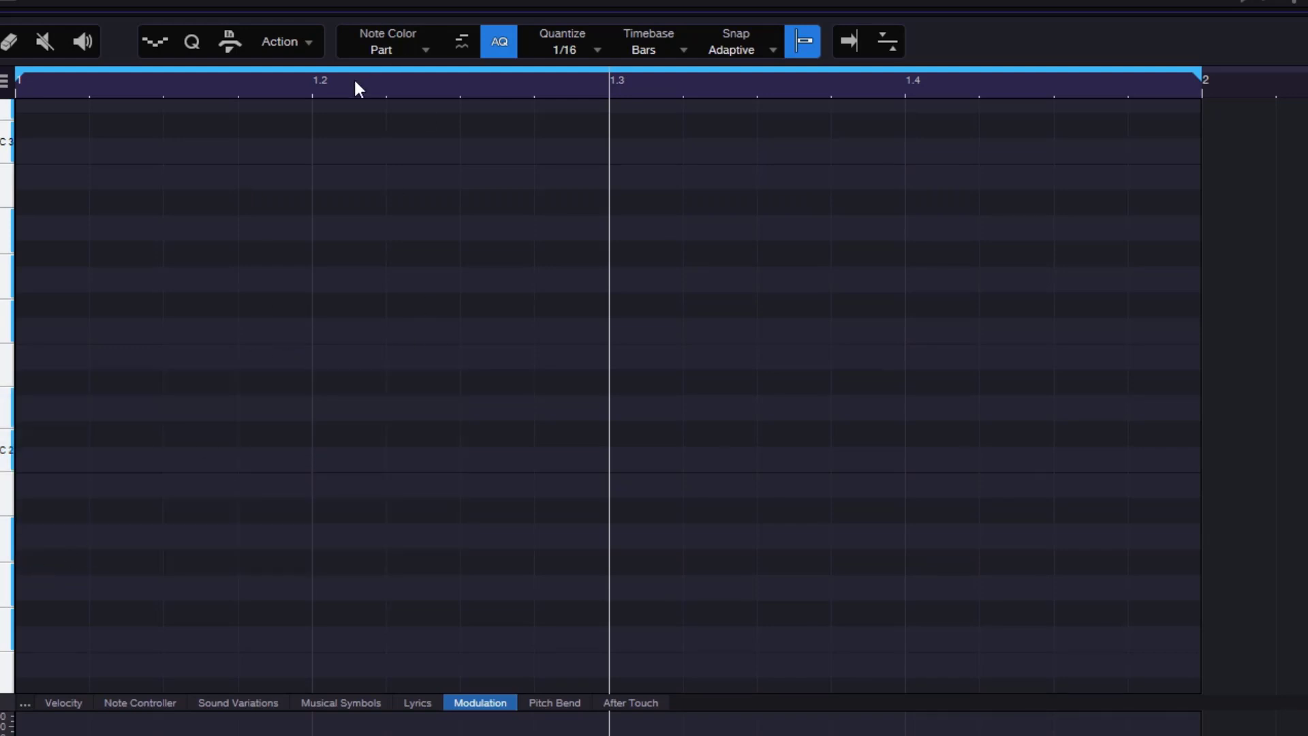
{"action": "left_click_drag", "start_coordinate": [354, 76], "coordinate": [372, 29]}
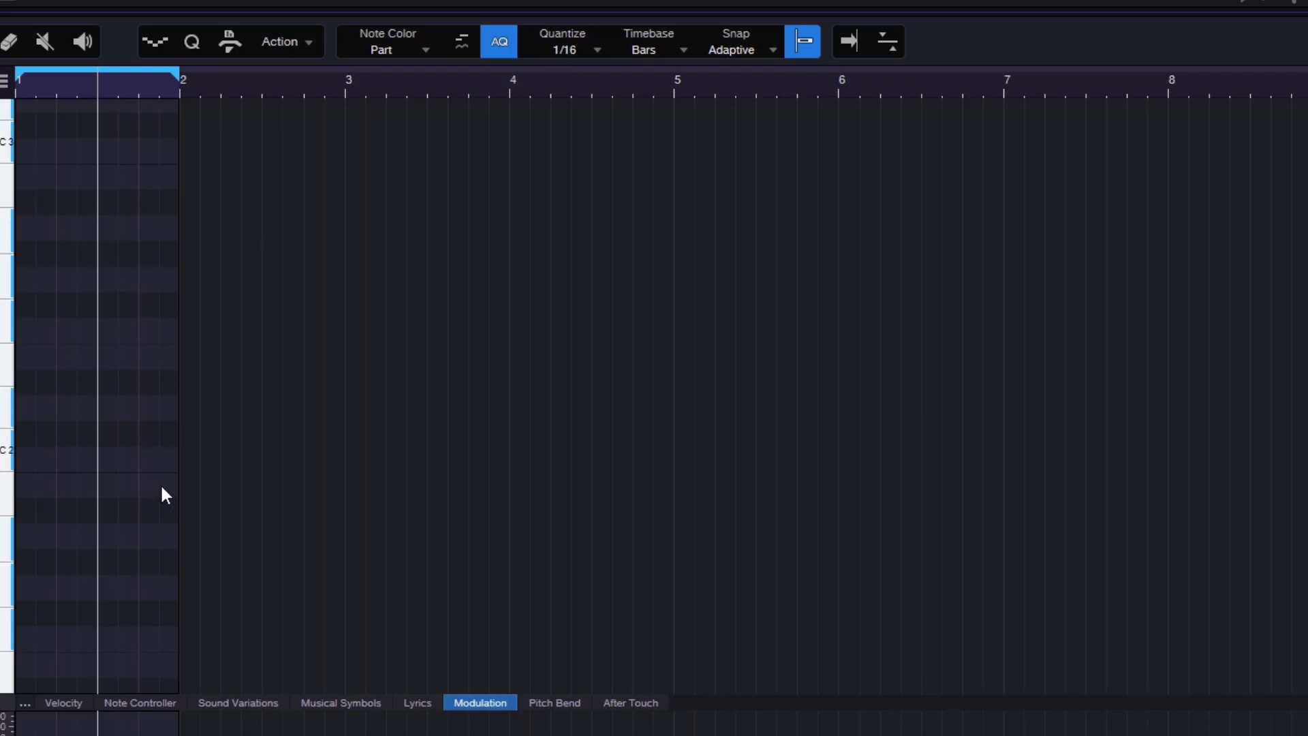
{"action": "left_click_drag", "start_coordinate": [236, 91], "coordinate": [265, 77]}
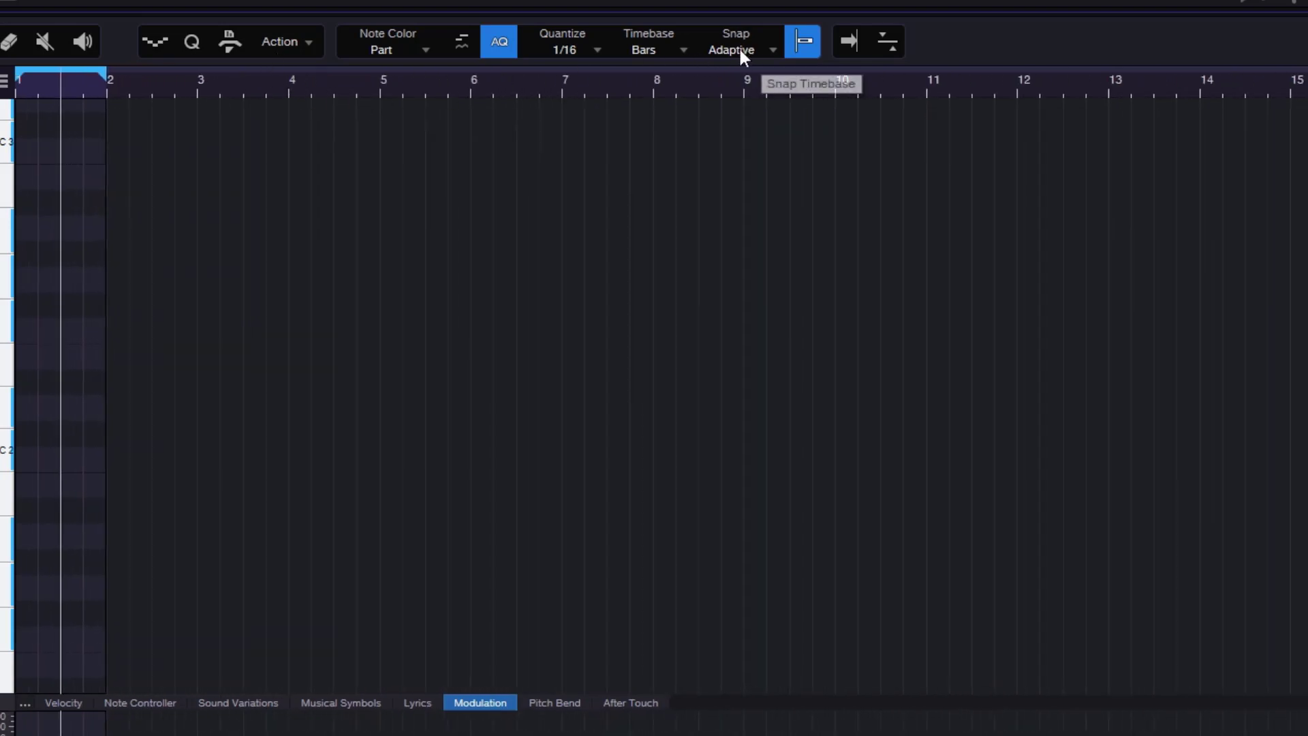
{"action": "left_click", "coordinate": [21, 331]}
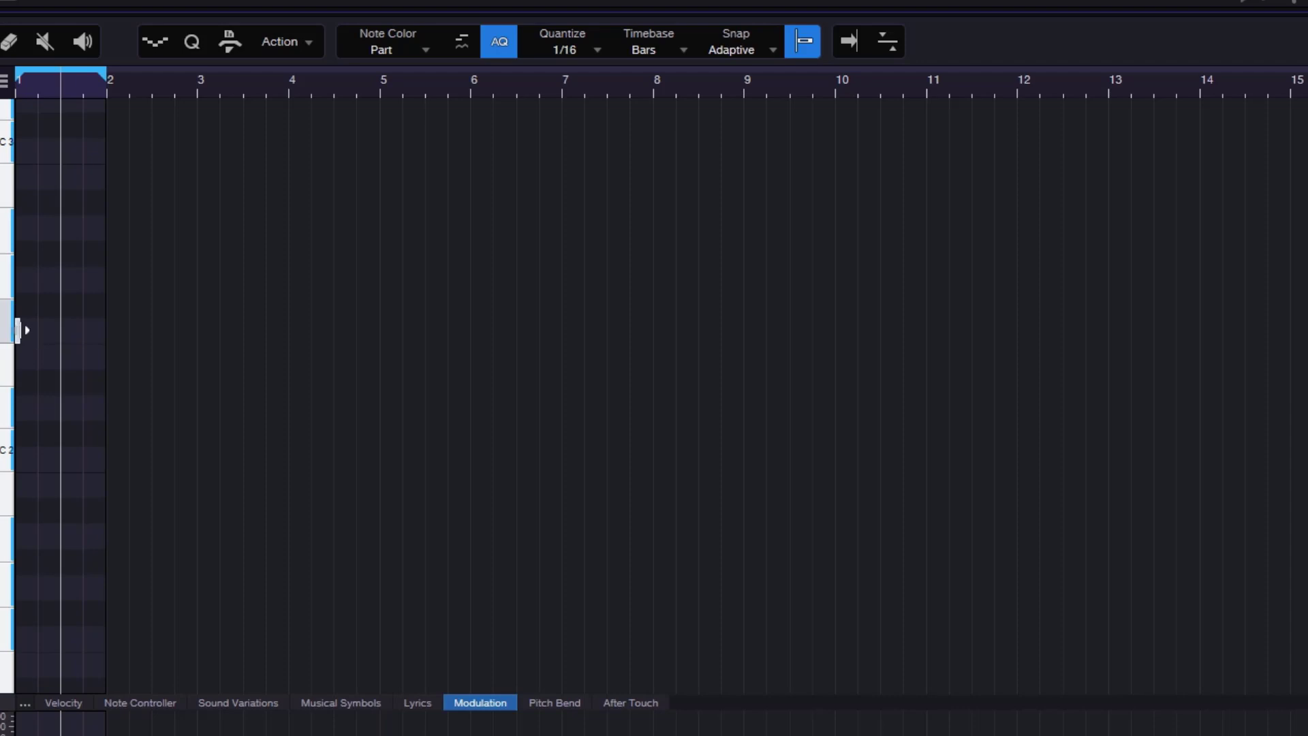
{"action": "left_click", "coordinate": [66, 330]}
{"action": "left_click", "coordinate": [88, 330]}
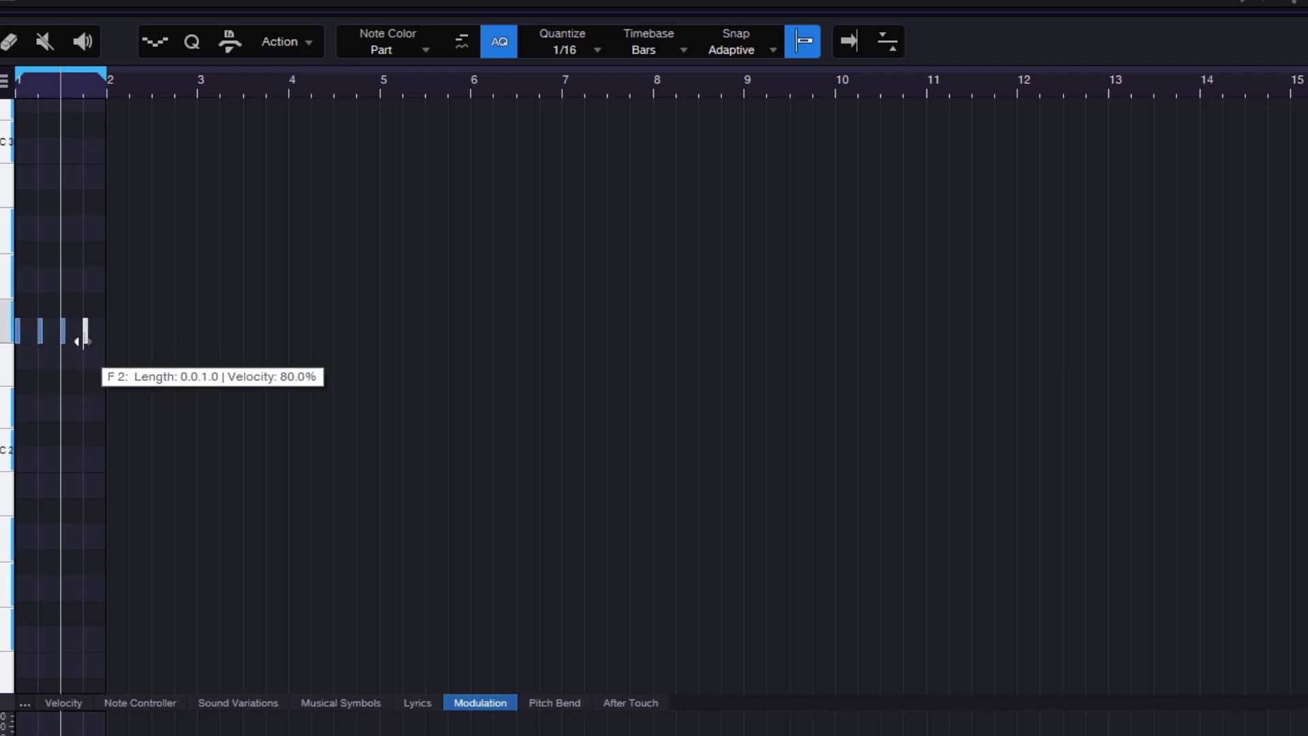
{"action": "key", "text": "Left"}
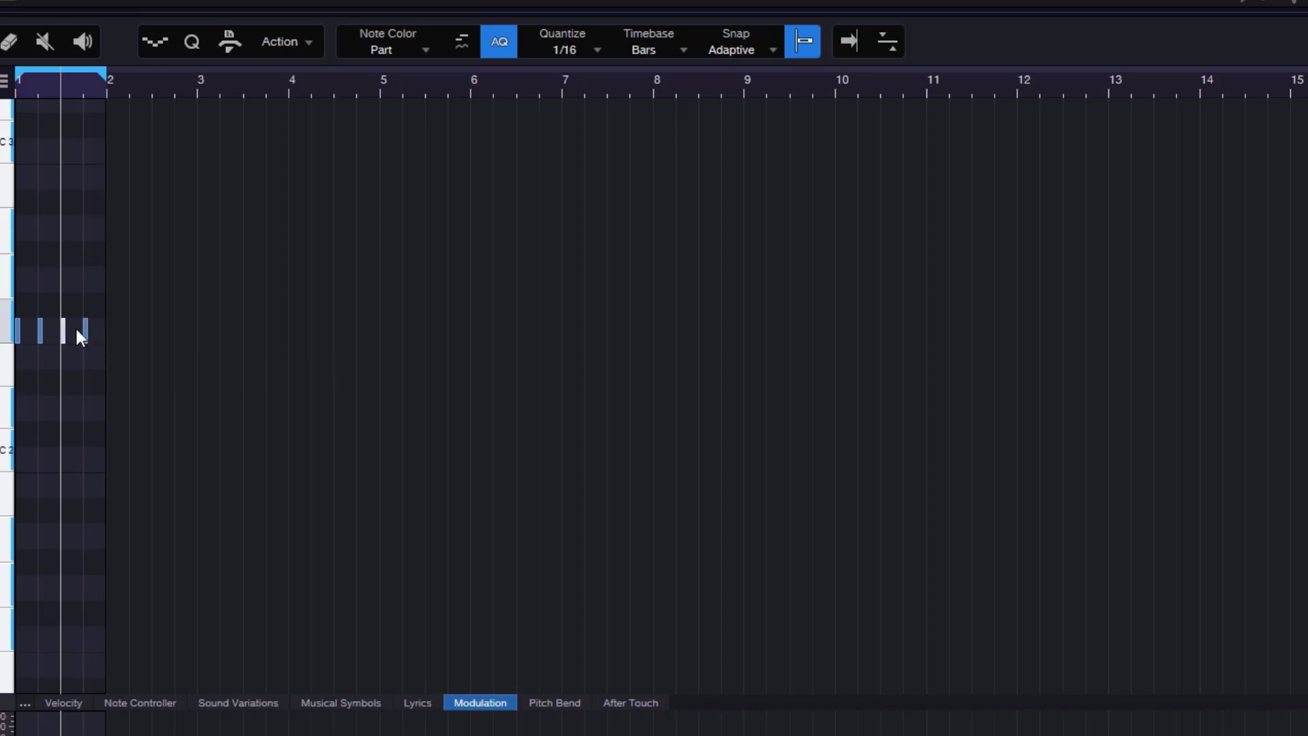
Step: Fill the gaps between beats 1.2 and 1.3 with additional 1/16 F2 notes using Adaptive snapping
{"action": "double_click", "coordinate": [76, 329]}
{"action": "left_click", "coordinate": [76, 329]}
{"action": "mouse_move", "coordinate": [48, 86]}
{"action": "left_mouse_down"}
{"action": "mouse_move", "coordinate": [187, 174]}
{"action": "mouse_move", "coordinate": [178, 166]}
{"action": "left_mouse_up"}
{"action": "left_click", "coordinate": [225, 330]}
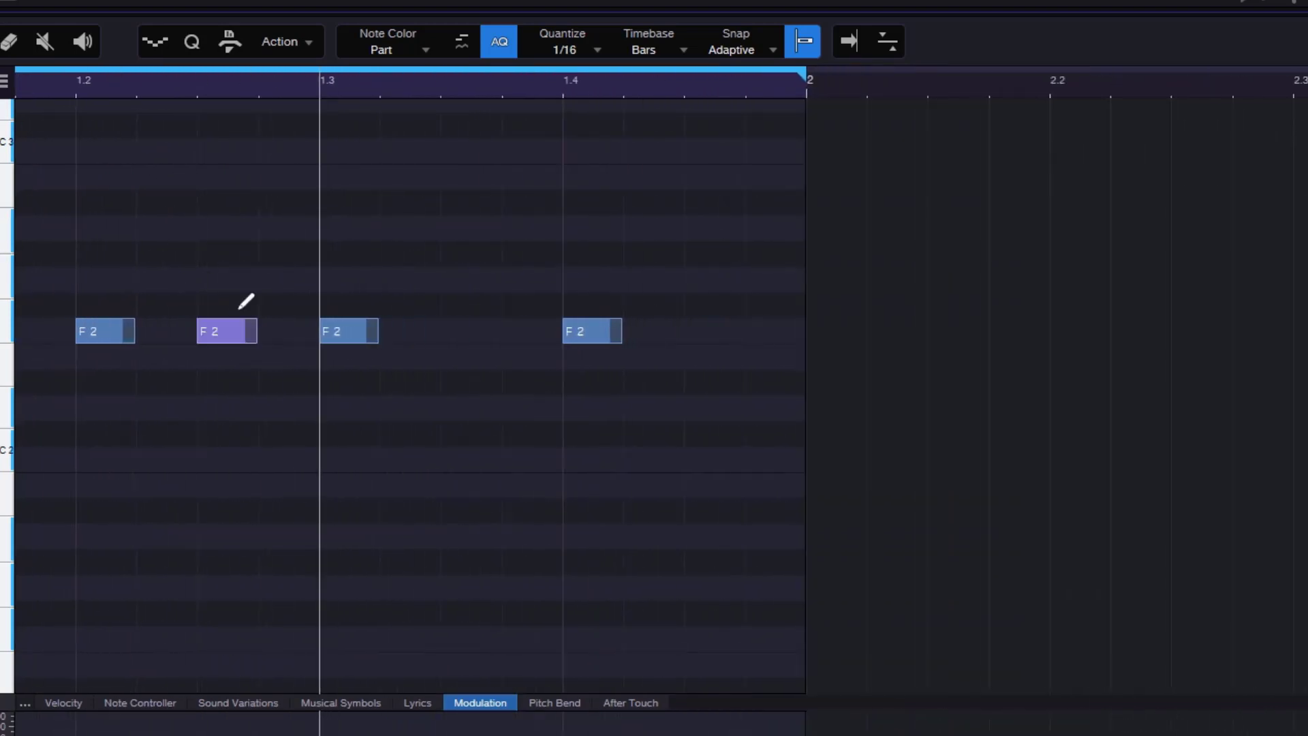
{"action": "left_click", "coordinate": [292, 329]}
{"action": "left_click", "coordinate": [169, 330]}
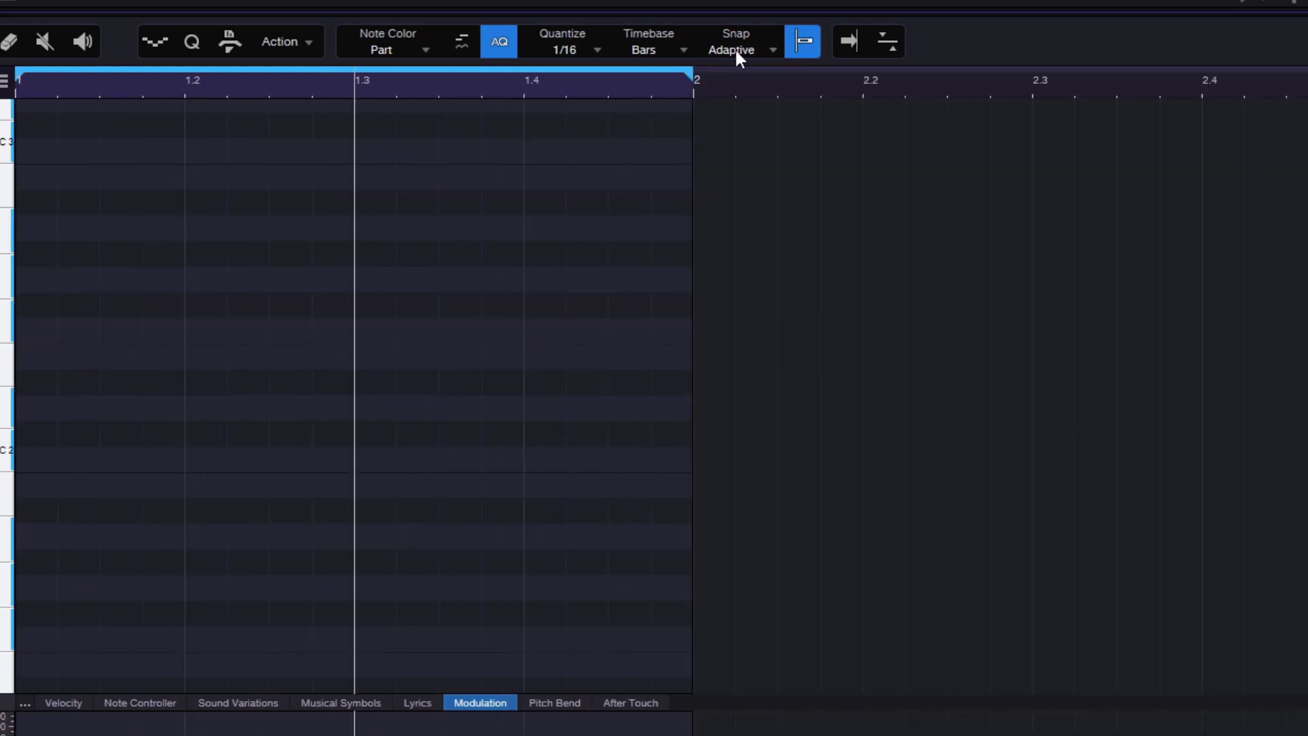
Step: Try the Frames snap mode, then set the snap mode to Bar
{"action": "left_click", "coordinate": [742, 51]}
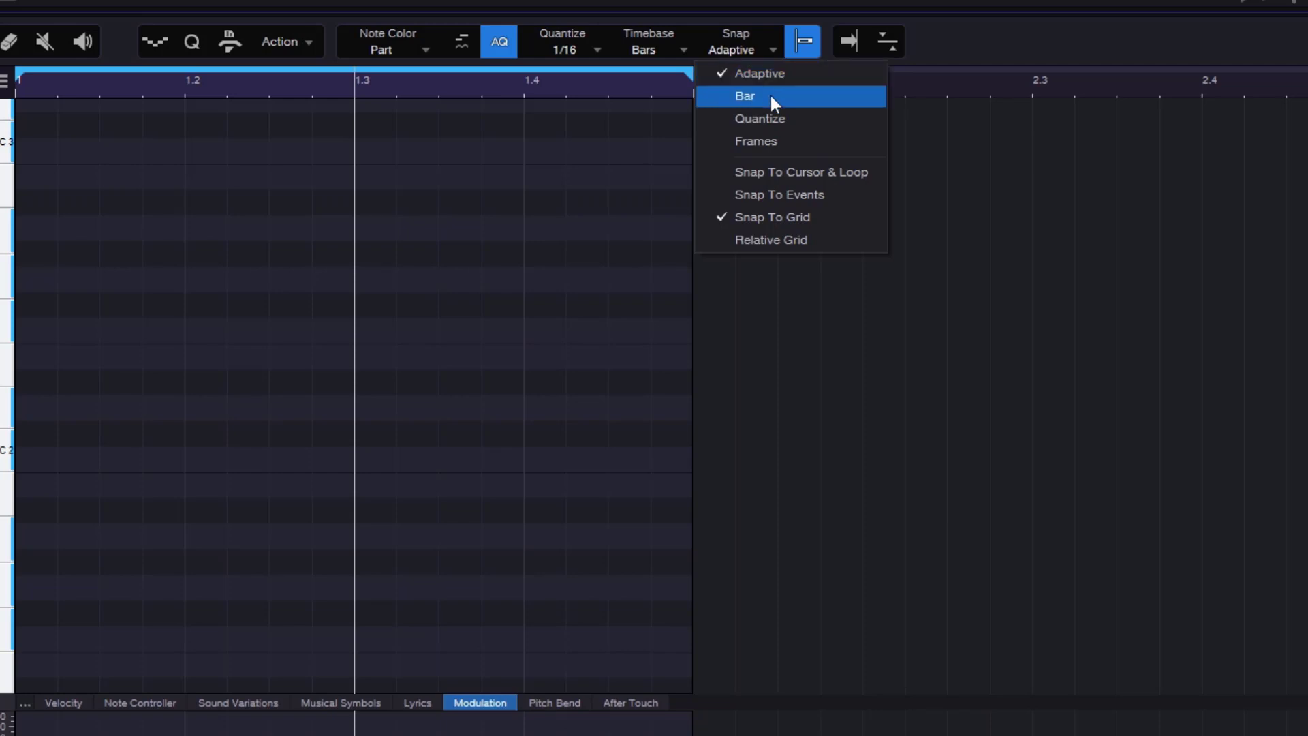
{"action": "left_click", "coordinate": [780, 141]}
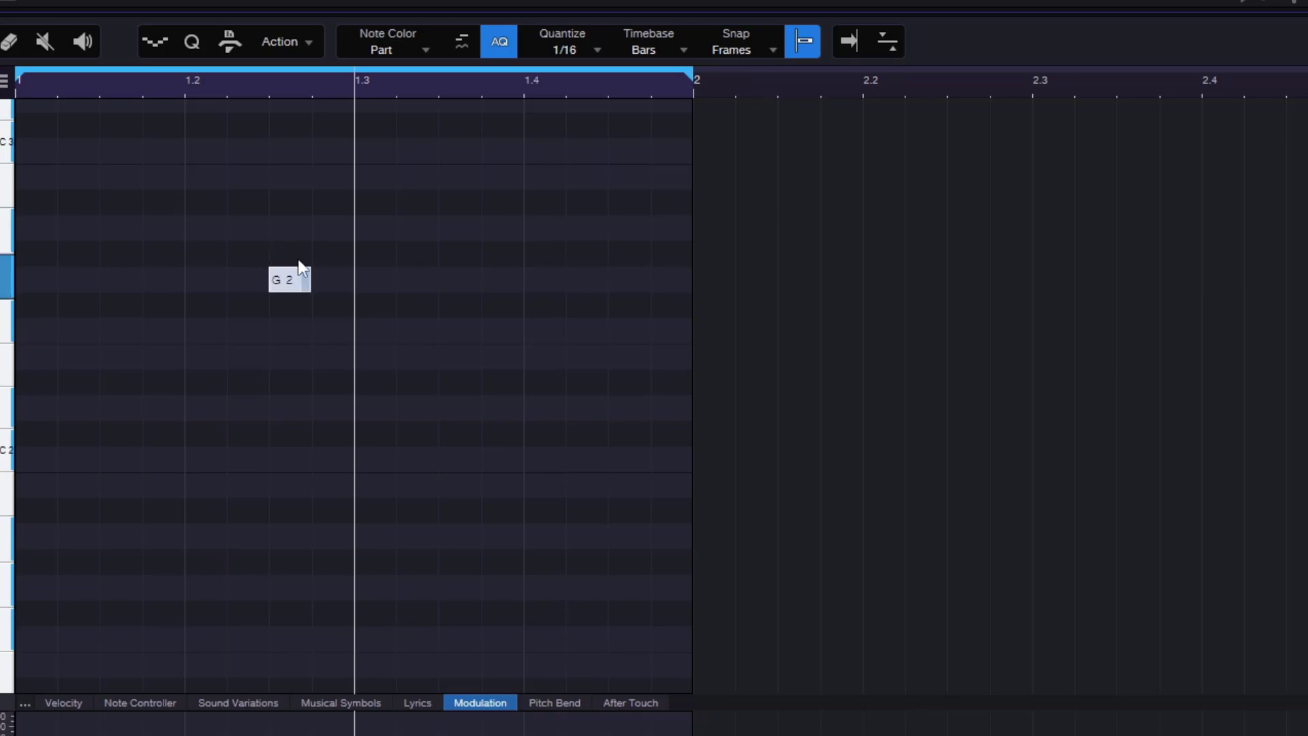
{"action": "left_click", "coordinate": [739, 51]}
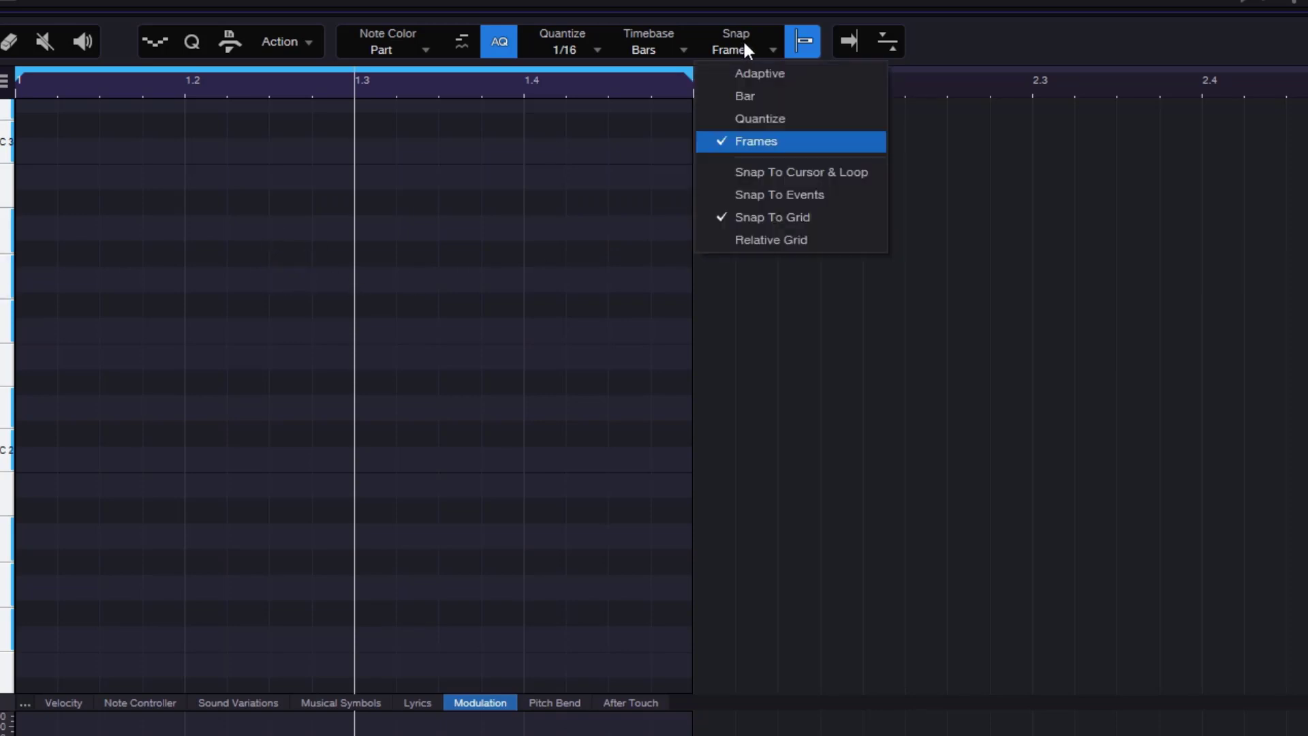
{"action": "left_click", "coordinate": [768, 96]}
Step: Place C2 and F2 notes at the start of bar 1 and an F2 note at bar 2, and extend the loop to bar 3
{"action": "left_click_drag", "start_coordinate": [629, 87], "coordinate": [636, 67]}
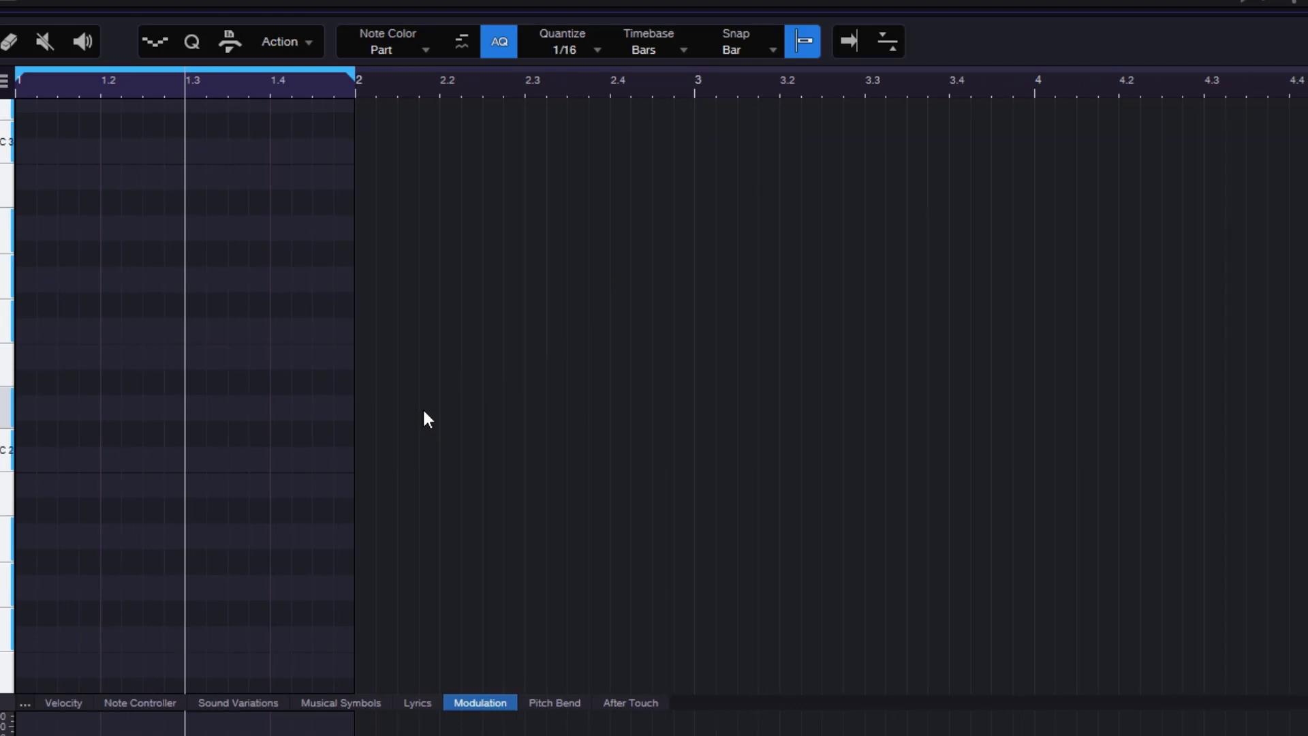
{"action": "left_click", "coordinate": [27, 459]}
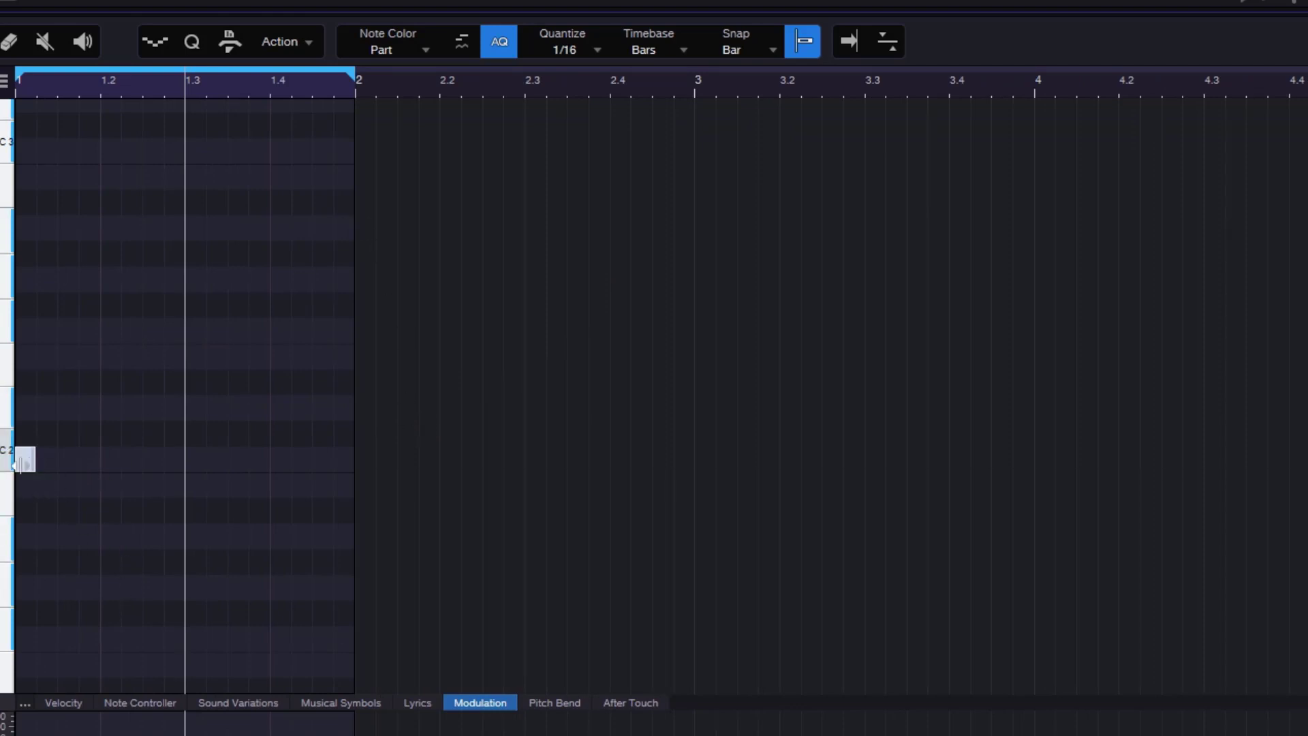
{"action": "double_click", "coordinate": [242, 332]}
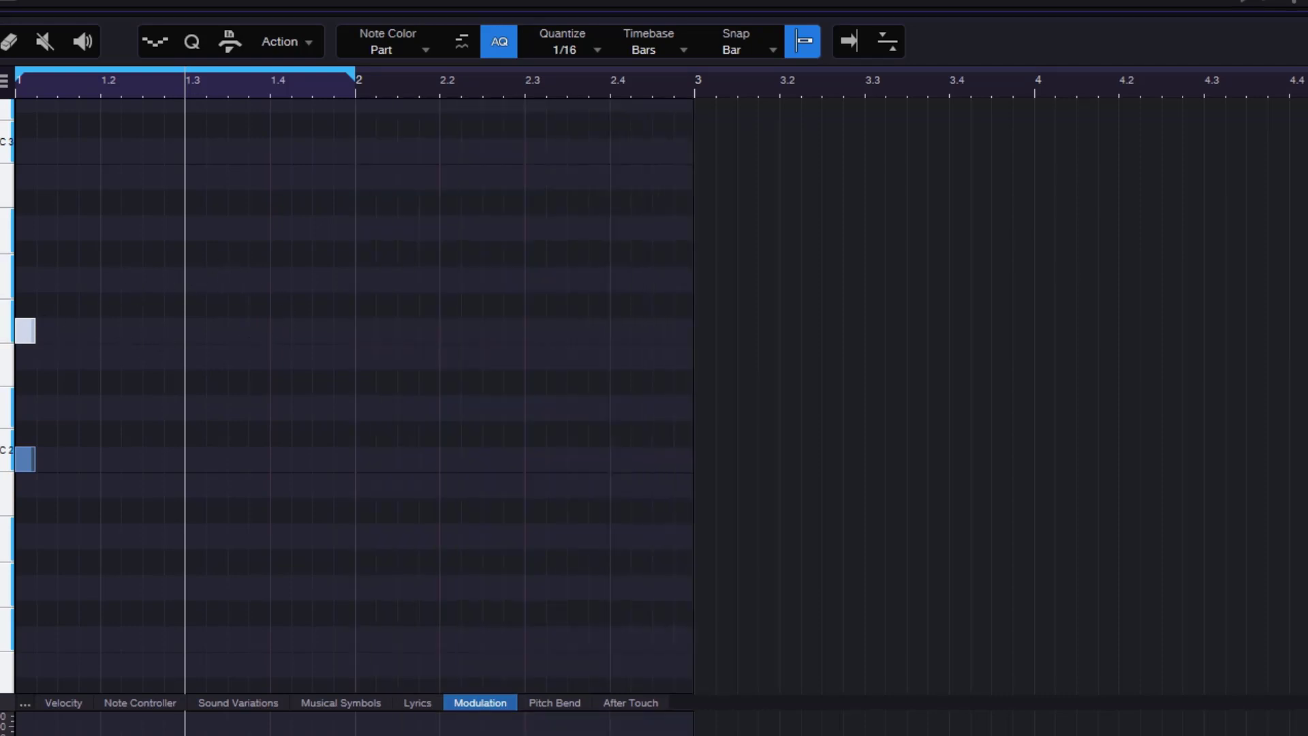
{"action": "double_click", "coordinate": [553, 330]}
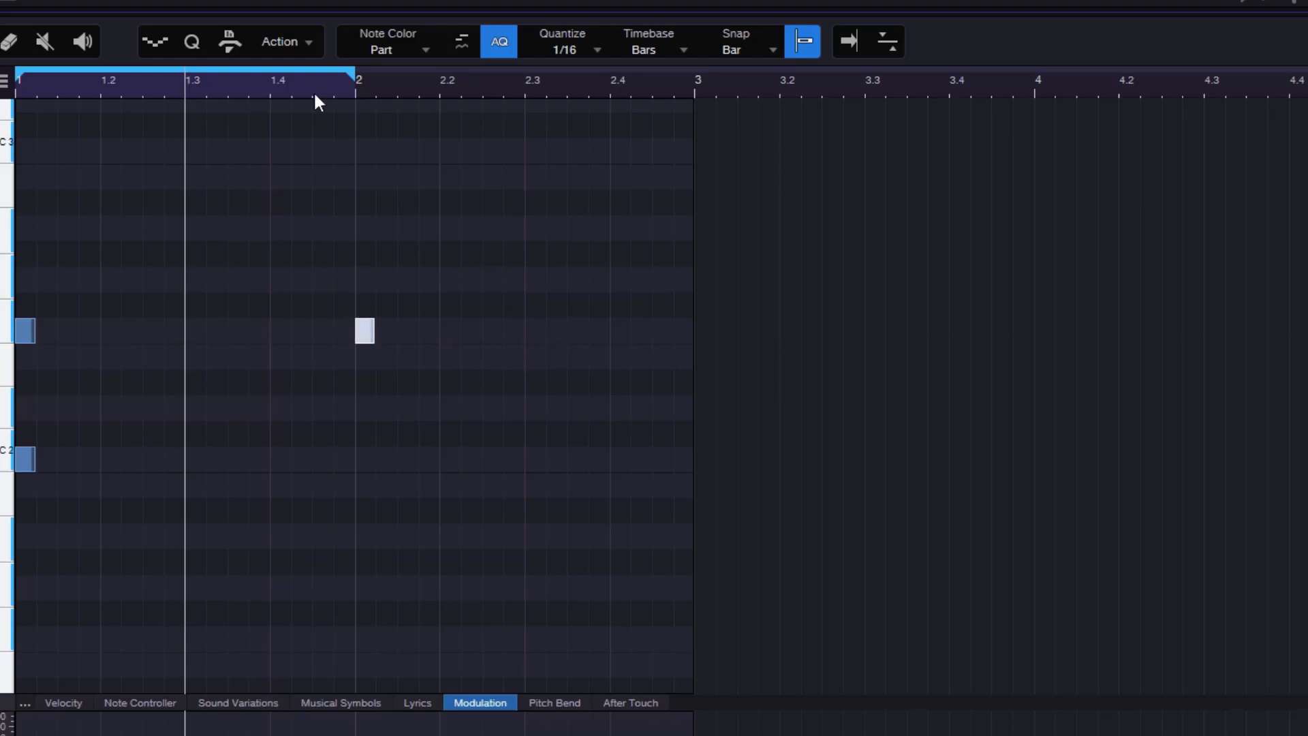
{"action": "mouse_move", "coordinate": [358, 76]}
{"action": "left_mouse_down"}
{"action": "mouse_move", "coordinate": [749, 80]}
{"action": "mouse_move", "coordinate": [705, 102]}
{"action": "left_mouse_up"}
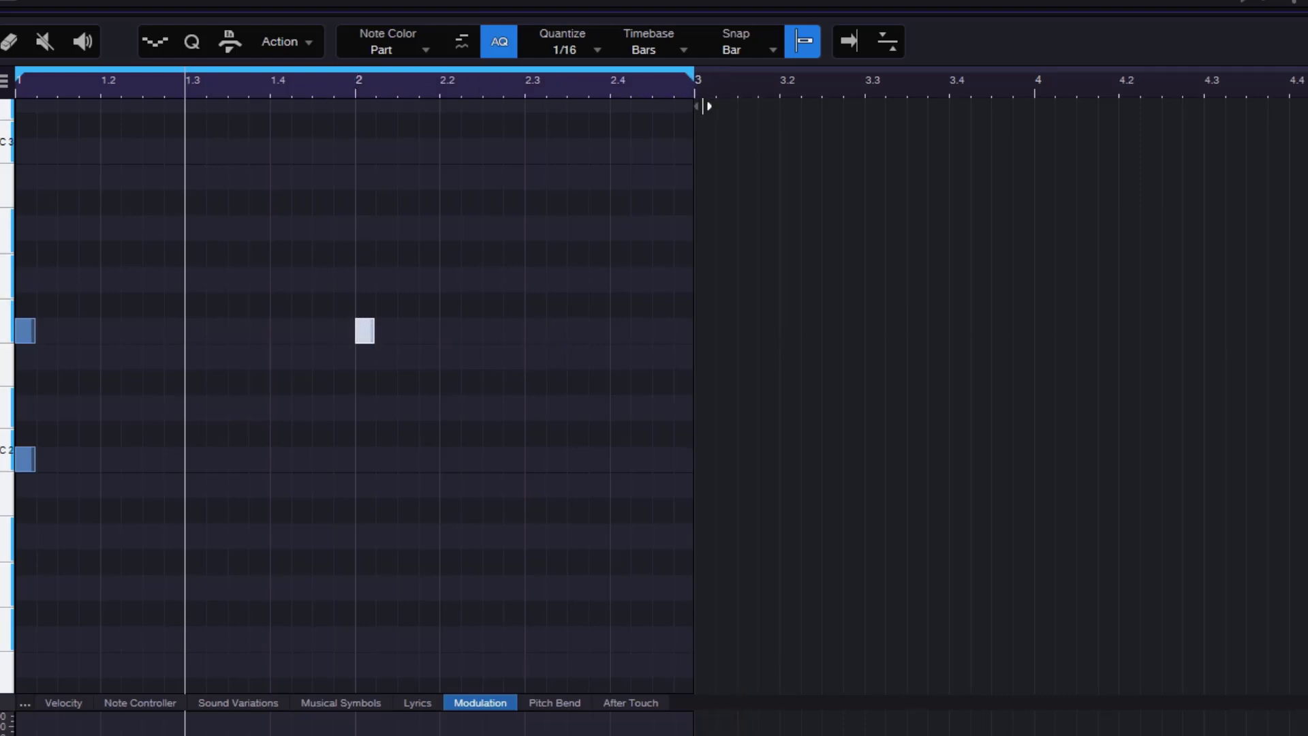
Step: Set the snap mode back to Adaptive and delete the three notes in the clip
{"action": "left_click", "coordinate": [752, 45]}
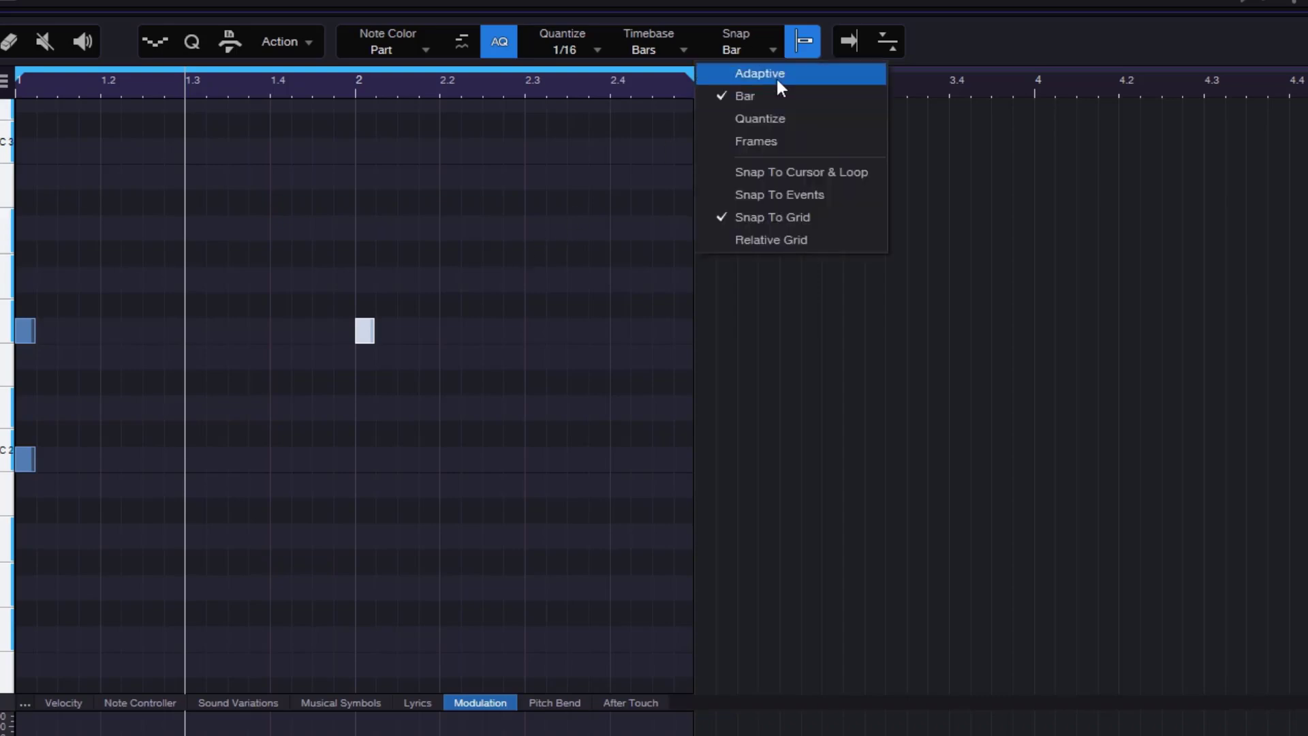
{"action": "left_click", "coordinate": [766, 74]}
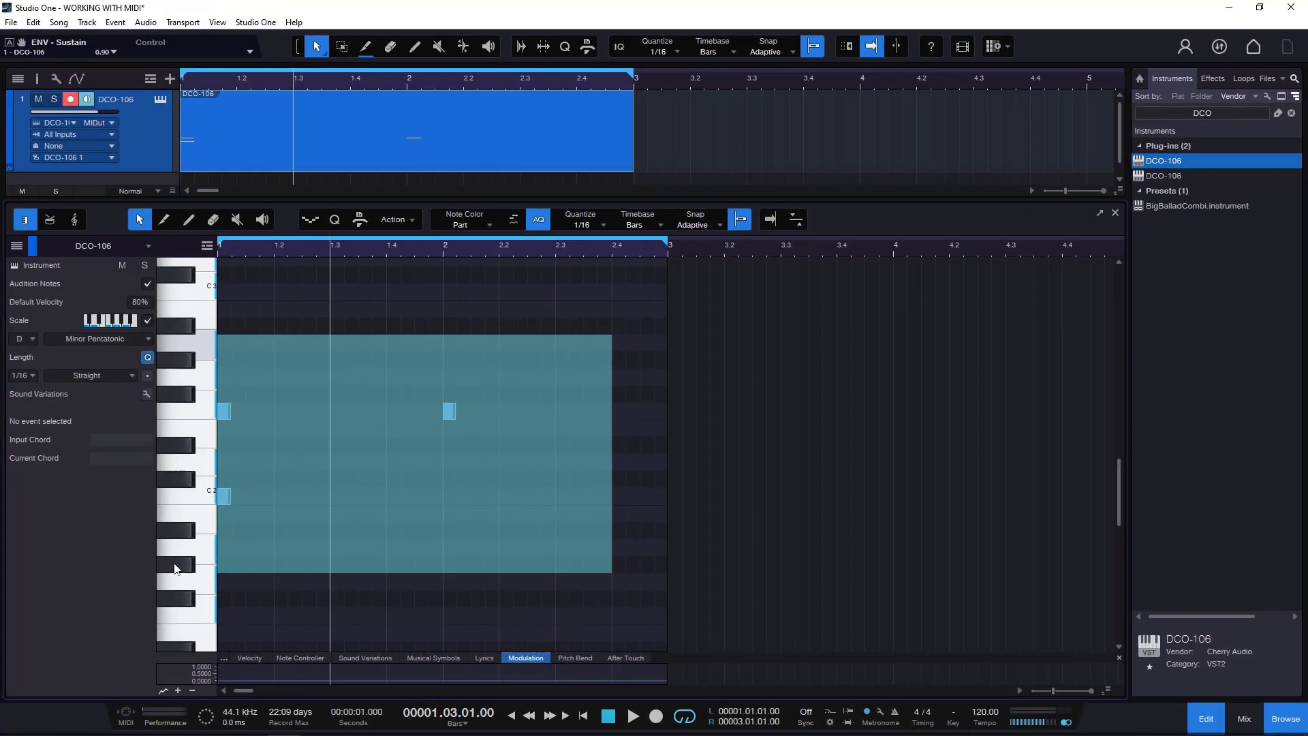
{"action": "left_click_drag", "start_coordinate": [175, 564], "coordinate": [175, 564]}
{"action": "key", "text": "Delete"}
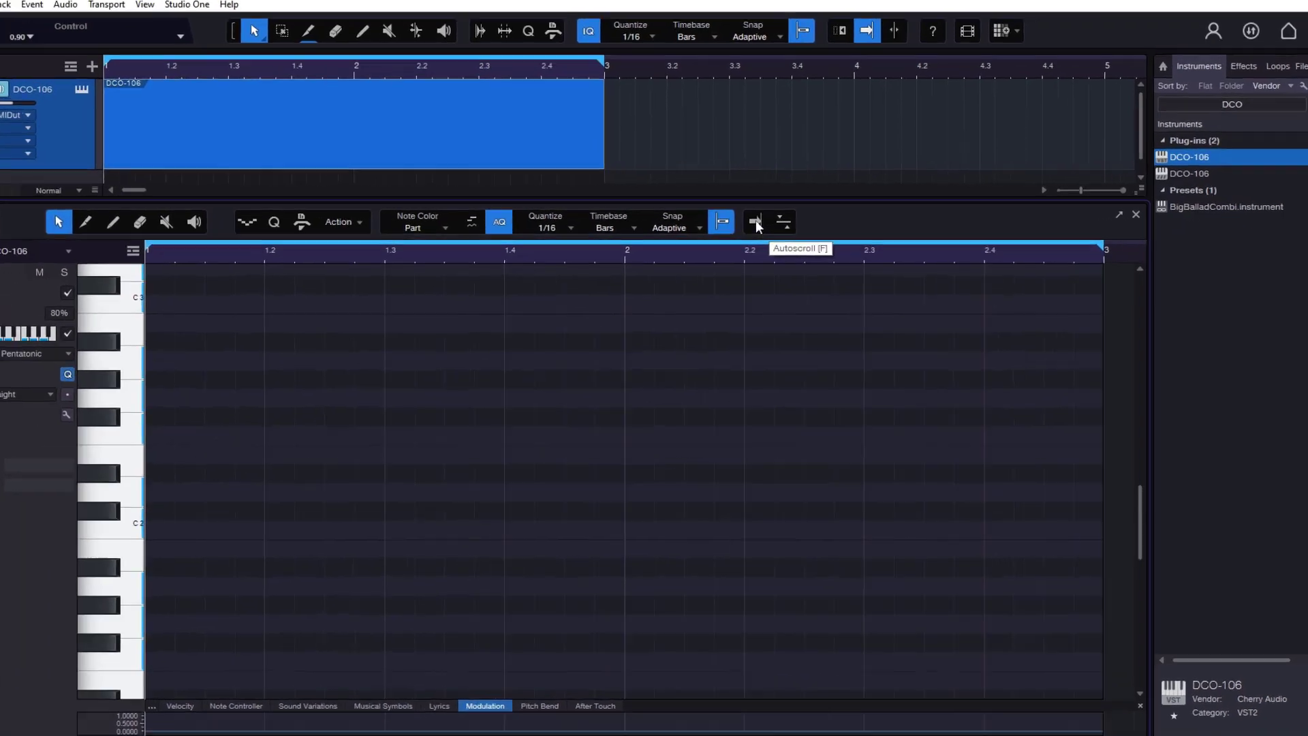
Step: Extend both the DCO-106 clip and the loop range to bar 8
{"action": "left_click", "coordinate": [756, 225]}
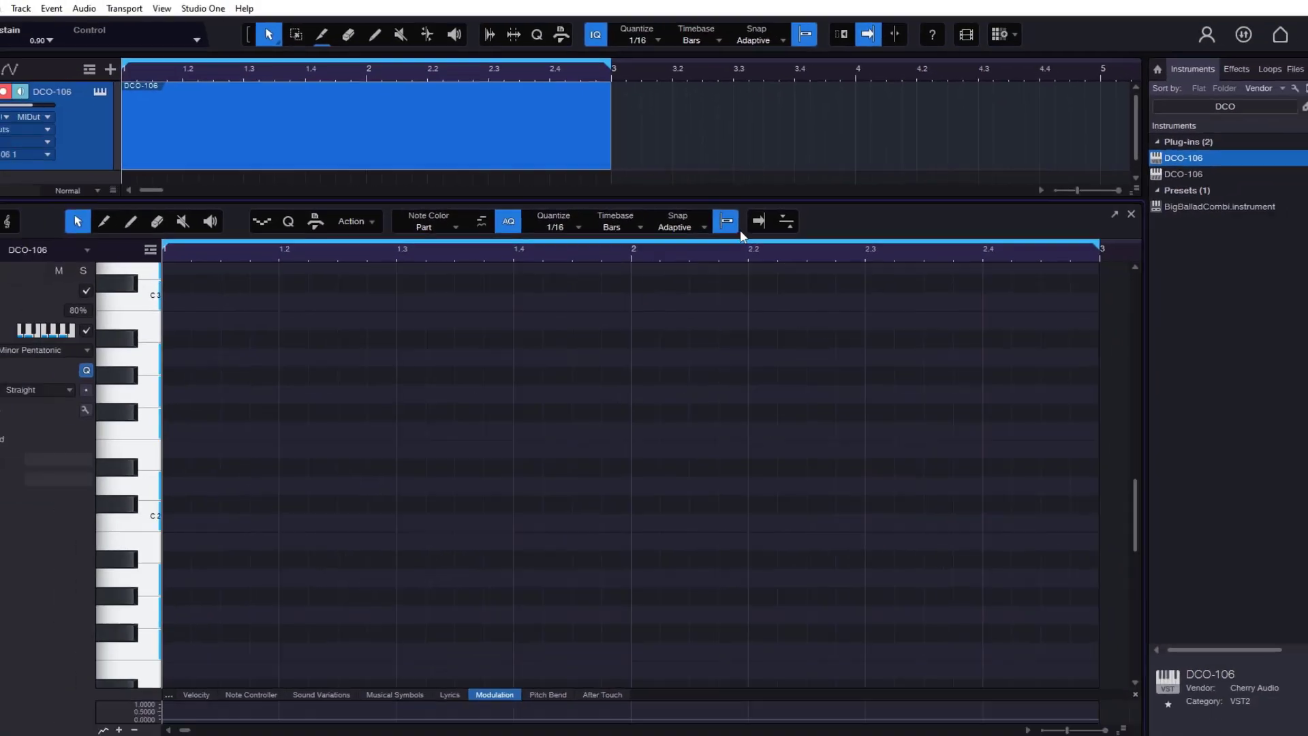
{"action": "left_click_drag", "start_coordinate": [603, 79], "coordinate": [598, 55]}
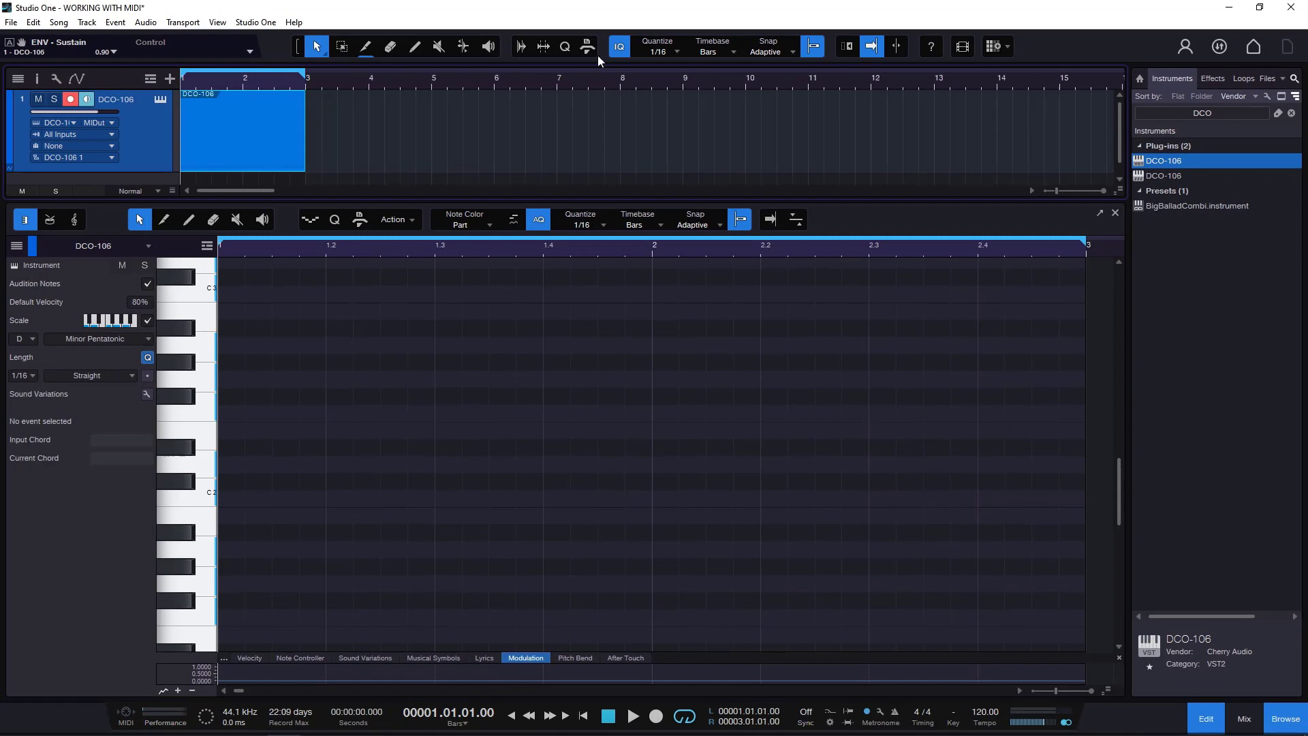
{"action": "left_click_drag", "start_coordinate": [306, 125], "coordinate": [620, 129]}
{"action": "left_click_drag", "start_coordinate": [314, 77], "coordinate": [627, 88]}
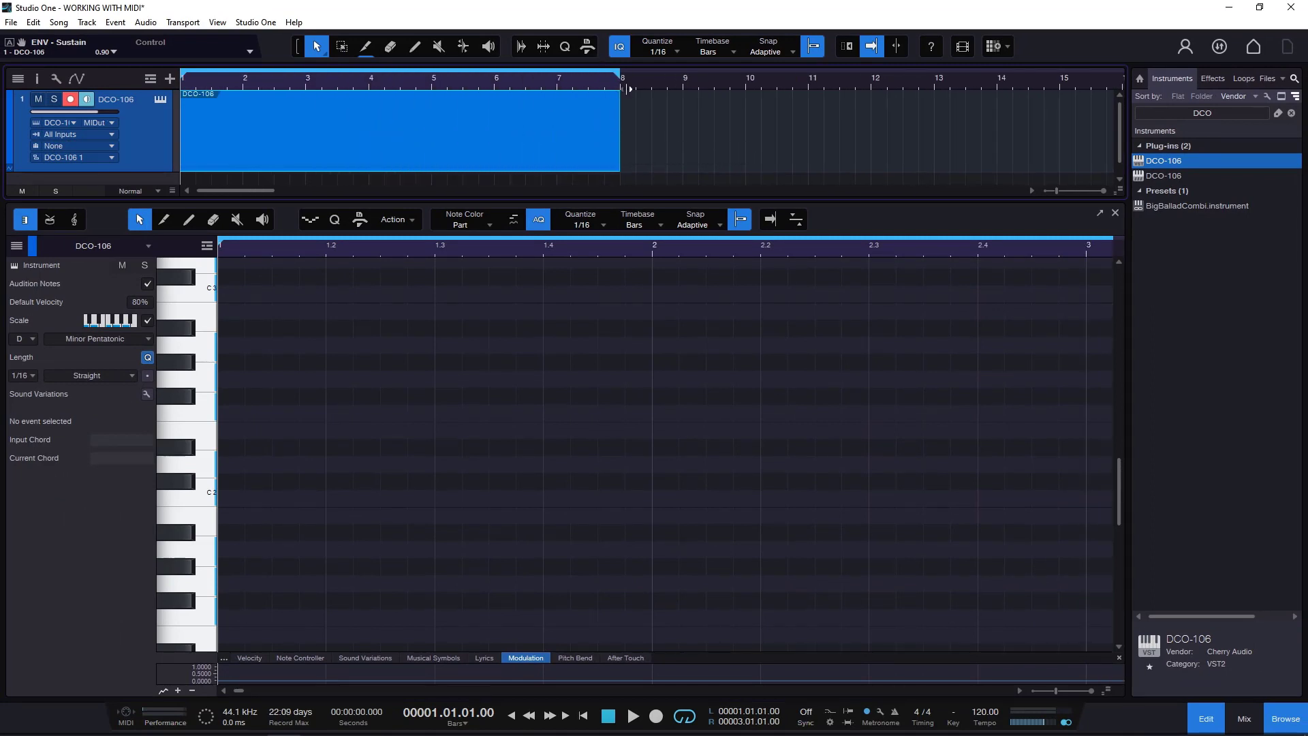
{"action": "left_click_drag", "start_coordinate": [537, 245], "coordinate": [555, 222]}
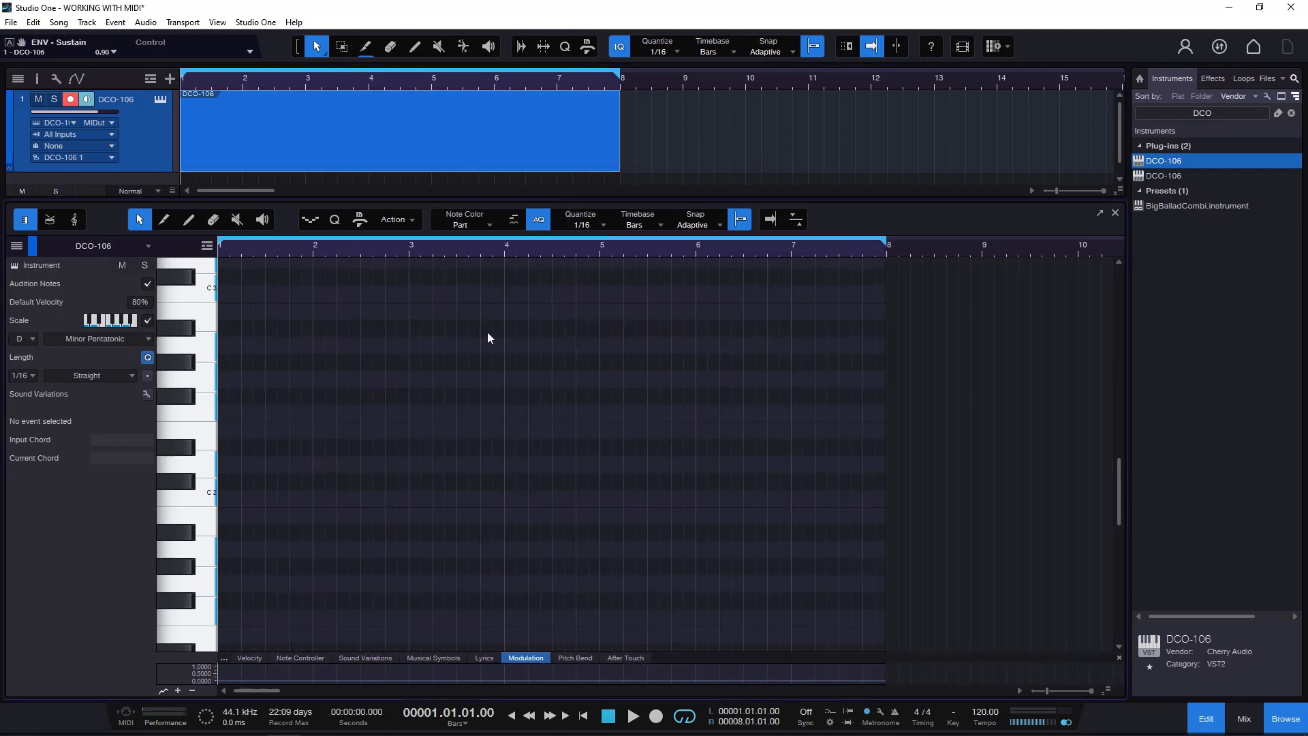
Step: Draw a scattered series of C2, D2 and F2 notes across the seven-bar clip with the Paint tool and play it briefly
{"action": "left_click", "coordinate": [188, 219]}
{"action": "mouse_move", "coordinate": [235, 498]}
{"action": "left_mouse_down"}
{"action": "mouse_move", "coordinate": [713, 408]}
{"action": "mouse_move", "coordinate": [841, 502]}
{"action": "mouse_move", "coordinate": [885, 508]}
{"action": "left_mouse_up"}
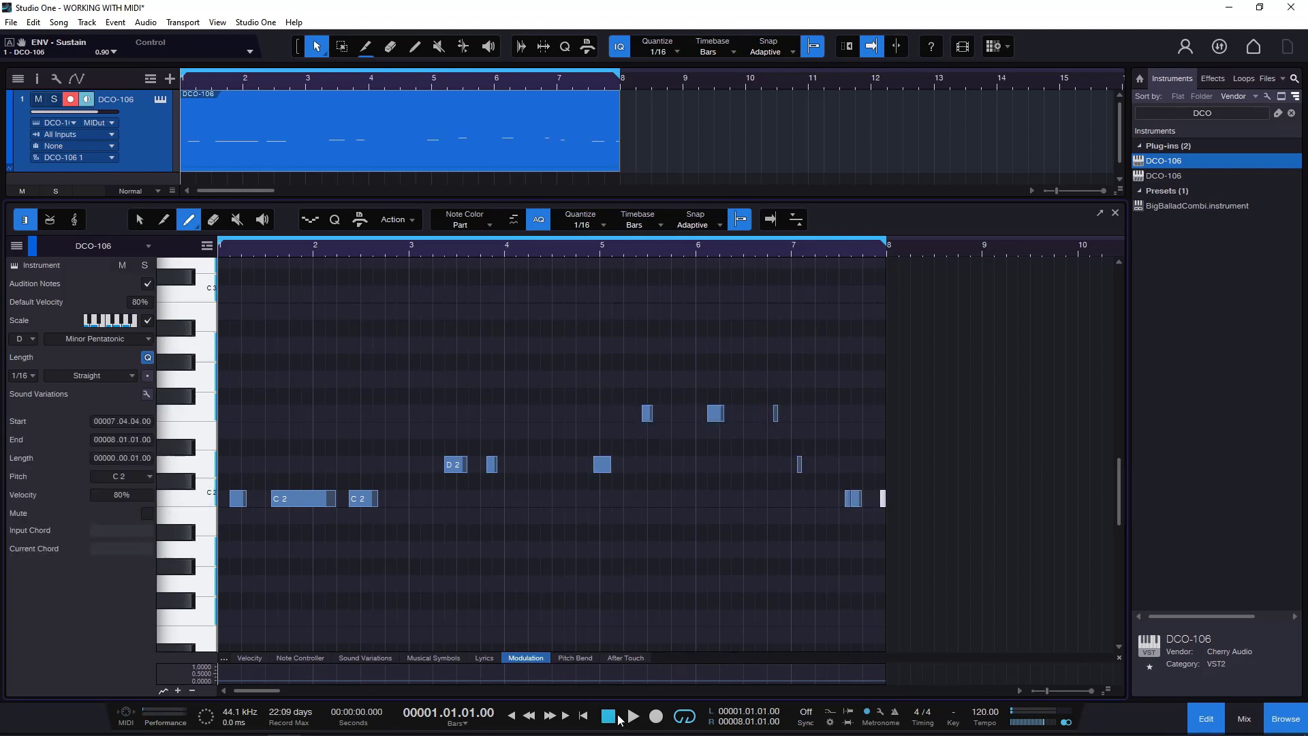
{"action": "left_click", "coordinate": [632, 722]}
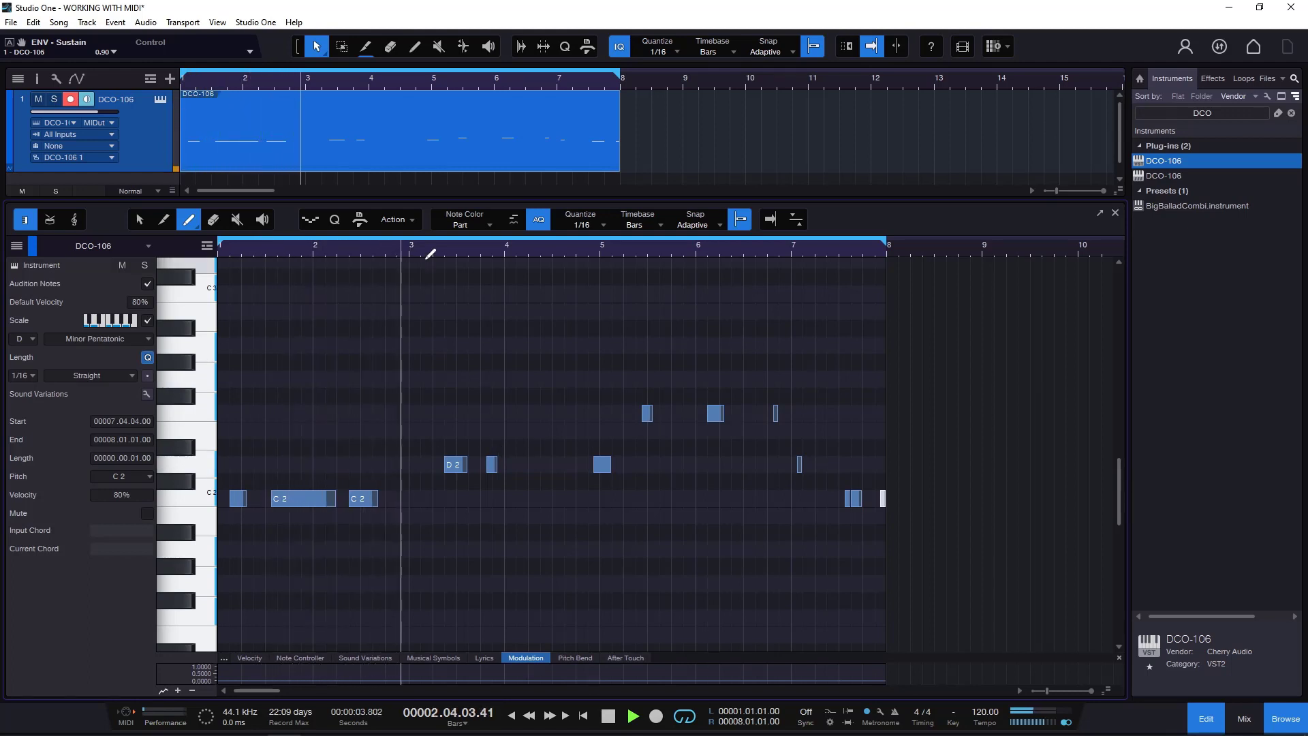
{"action": "left_click", "coordinate": [611, 717]}
Step: Play the clip from the start in a close-up view of the first bars with autoscroll off, and stop playback
{"action": "mouse_move", "coordinate": [259, 248]}
{"action": "left_mouse_down"}
{"action": "mouse_move", "coordinate": [368, 289]}
{"action": "mouse_move", "coordinate": [502, 298]}
{"action": "mouse_move", "coordinate": [607, 283]}
{"action": "left_mouse_up"}
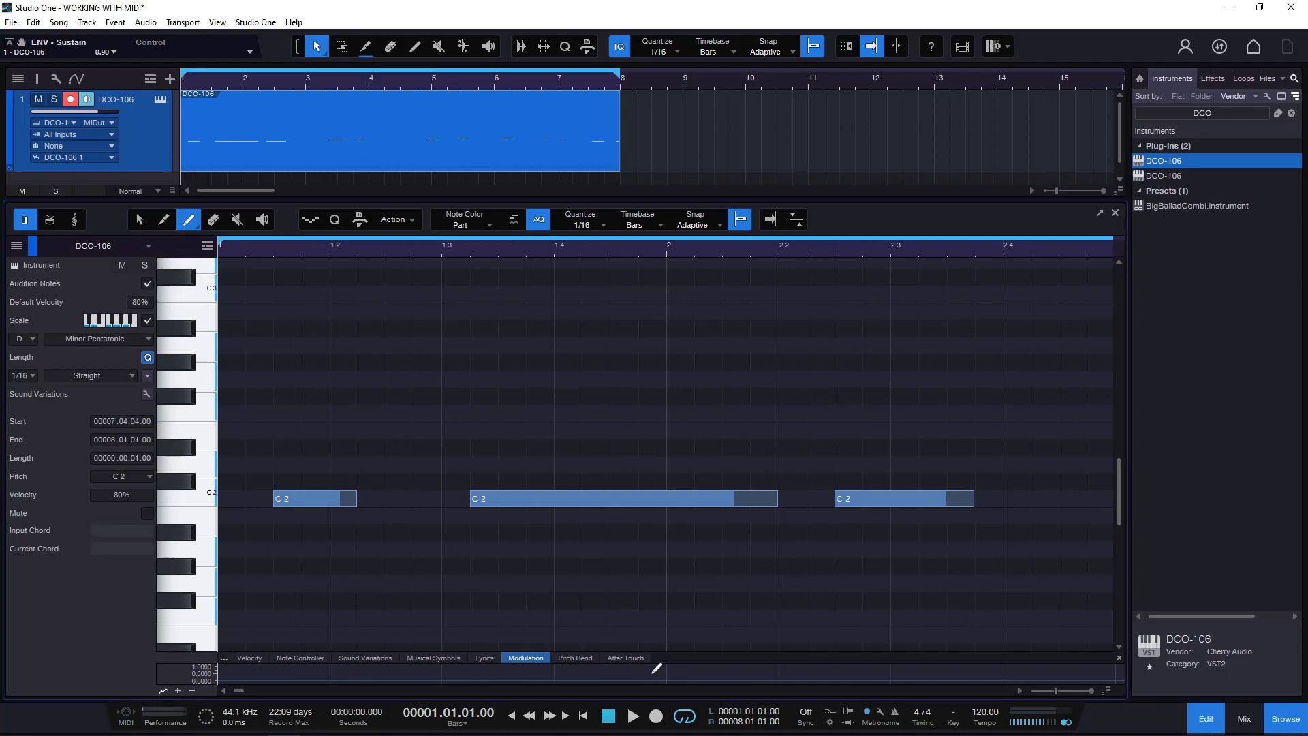
{"action": "left_click", "coordinate": [632, 716]}
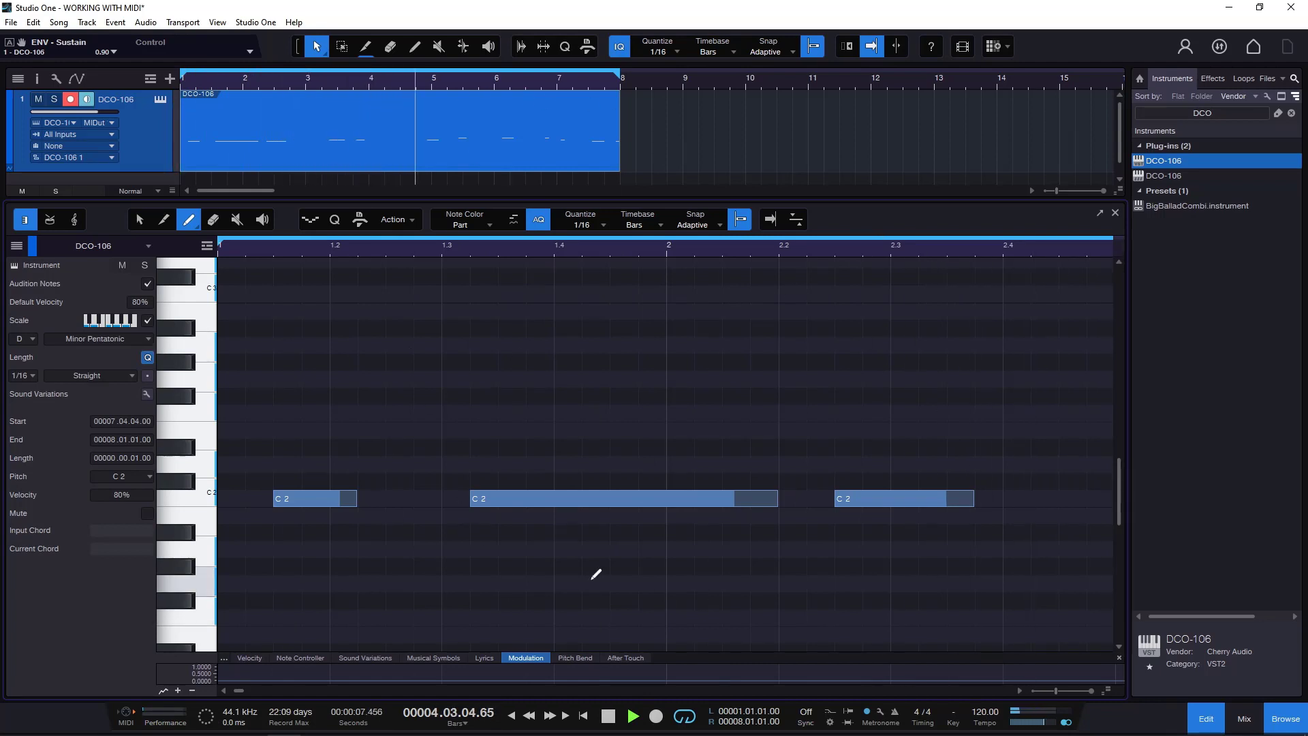
{"action": "left_click", "coordinate": [636, 707]}
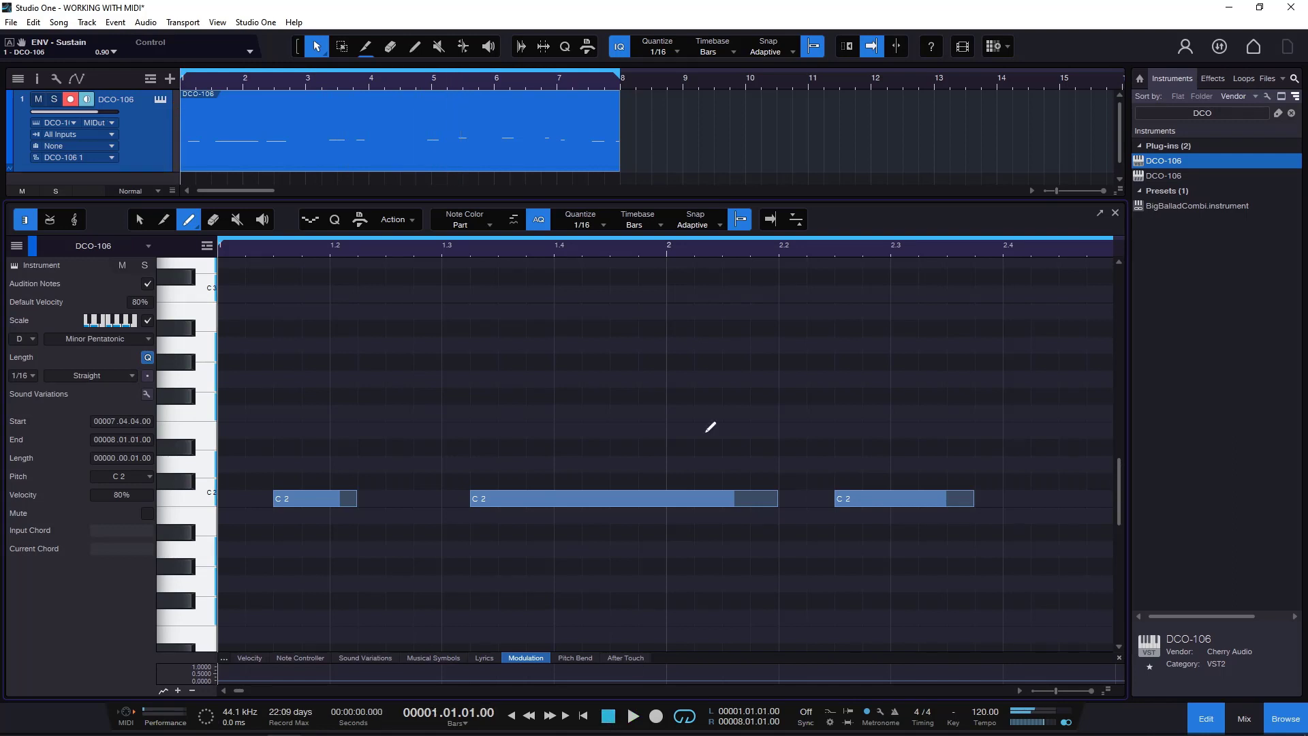
Step: Enable autoscroll in the note editor and play the clip from the start, stopping in bar 5 or beyond
{"action": "left_click", "coordinate": [770, 221]}
{"action": "left_click", "coordinate": [633, 715]}
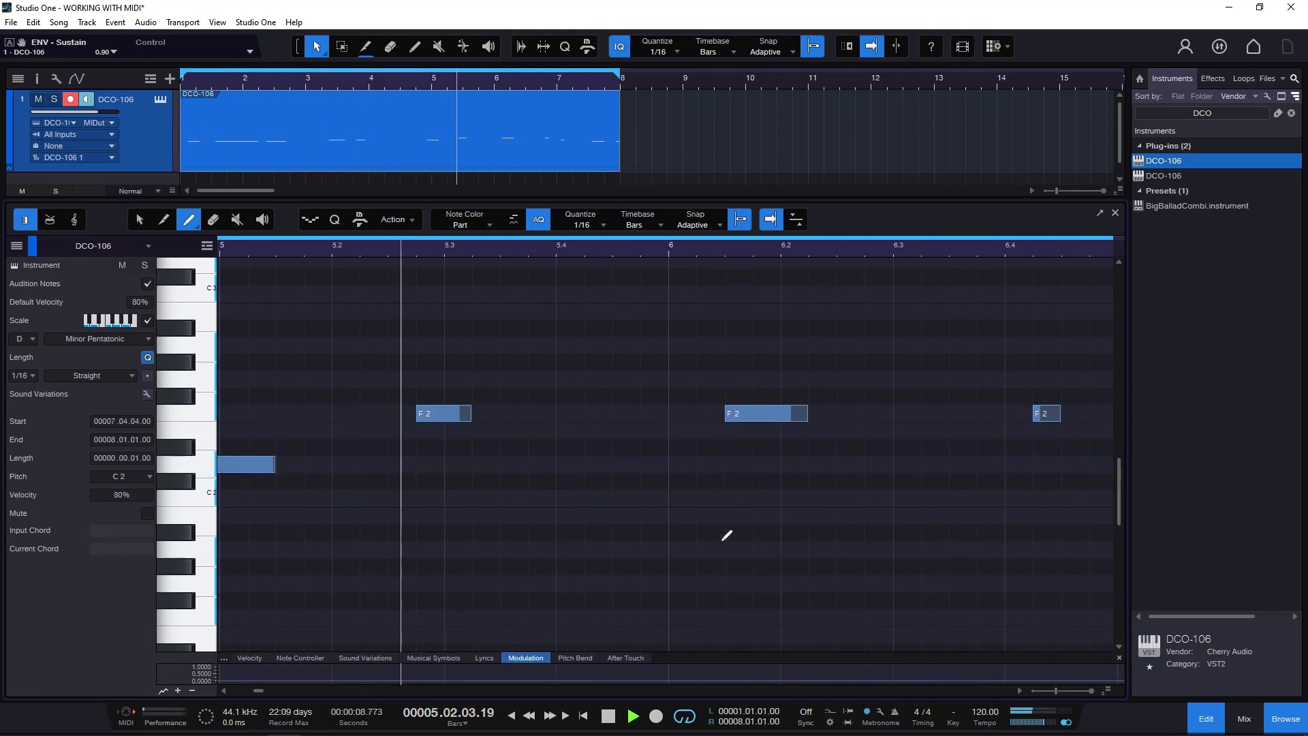
{"action": "left_click", "coordinate": [612, 719]}
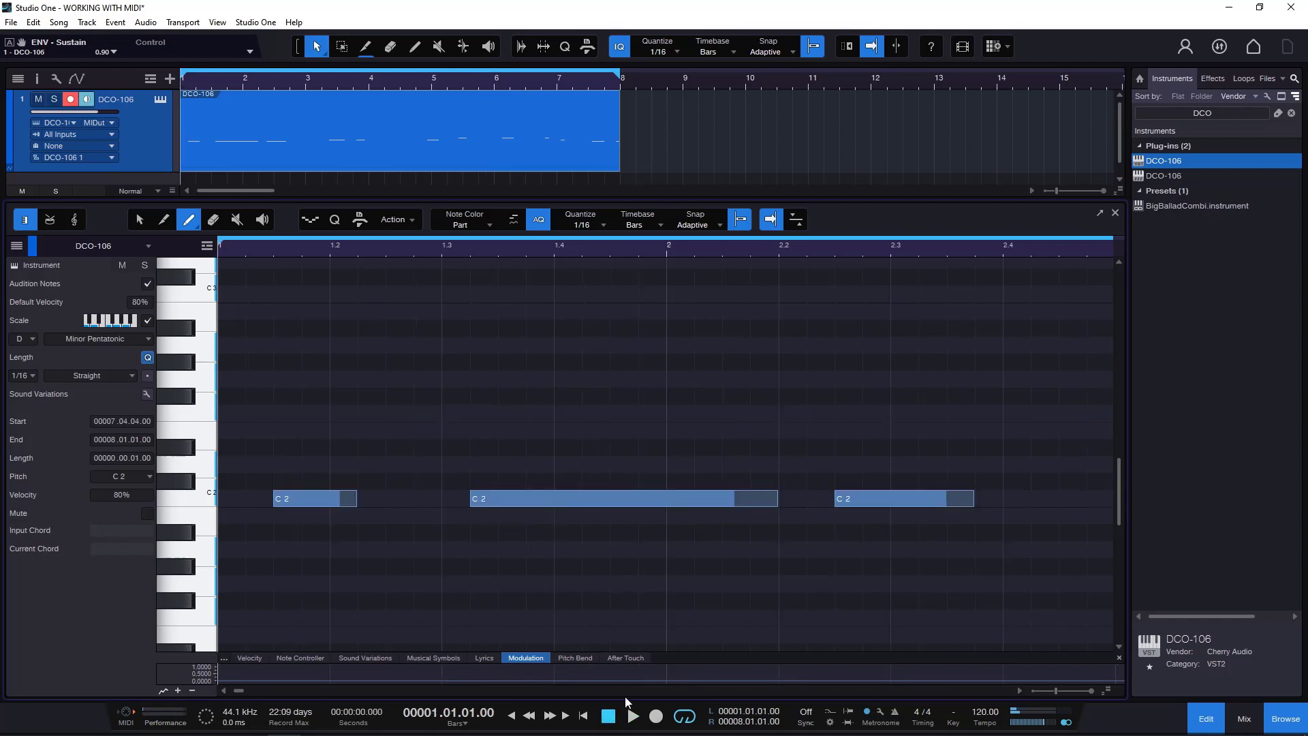
Step: Delete all the notes and shorten the loop range and the clip to end at bar 2
{"action": "left_click_drag", "start_coordinate": [628, 248], "coordinate": [631, 215]}
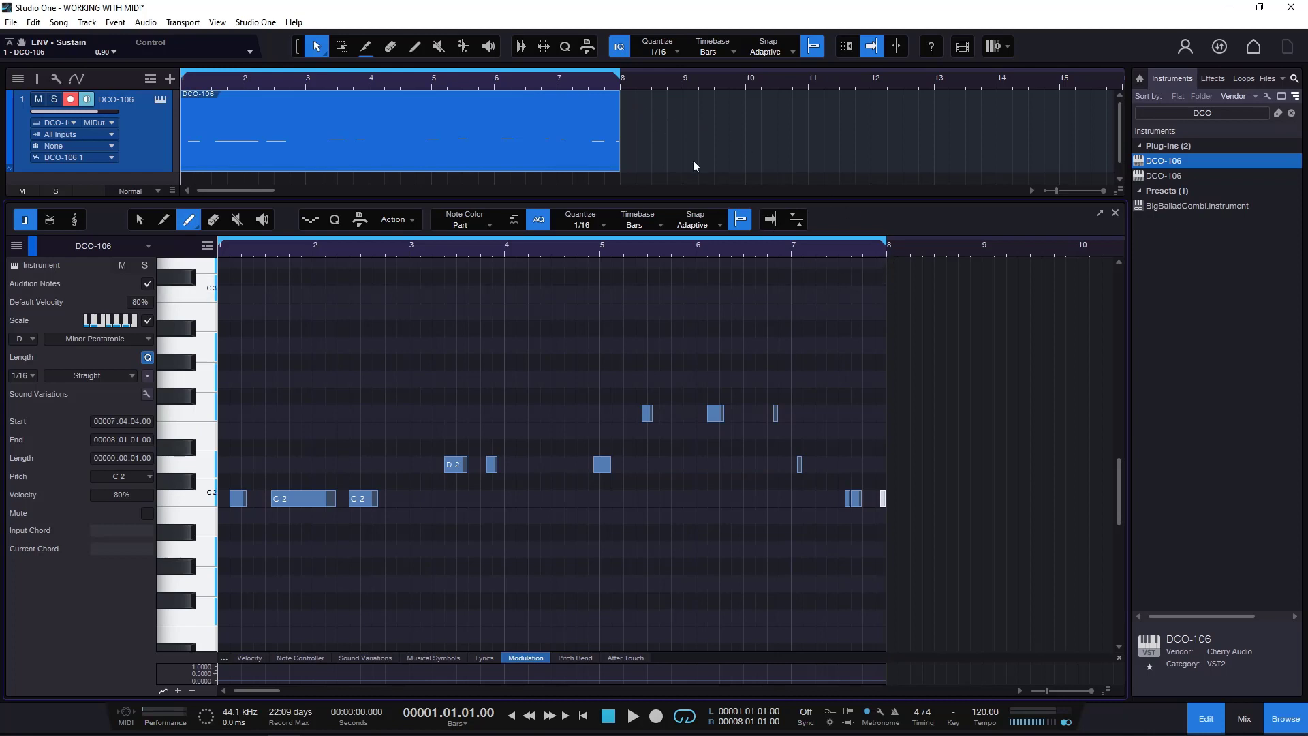
{"action": "left_click", "coordinate": [144, 219]}
{"action": "mouse_move", "coordinate": [930, 353]}
{"action": "left_mouse_down"}
{"action": "mouse_move", "coordinate": [333, 561]}
{"action": "mouse_move", "coordinate": [216, 582]}
{"action": "left_mouse_up"}
{"action": "key", "text": "Delete"}
{"action": "left_click_drag", "start_coordinate": [888, 243], "coordinate": [316, 262]}
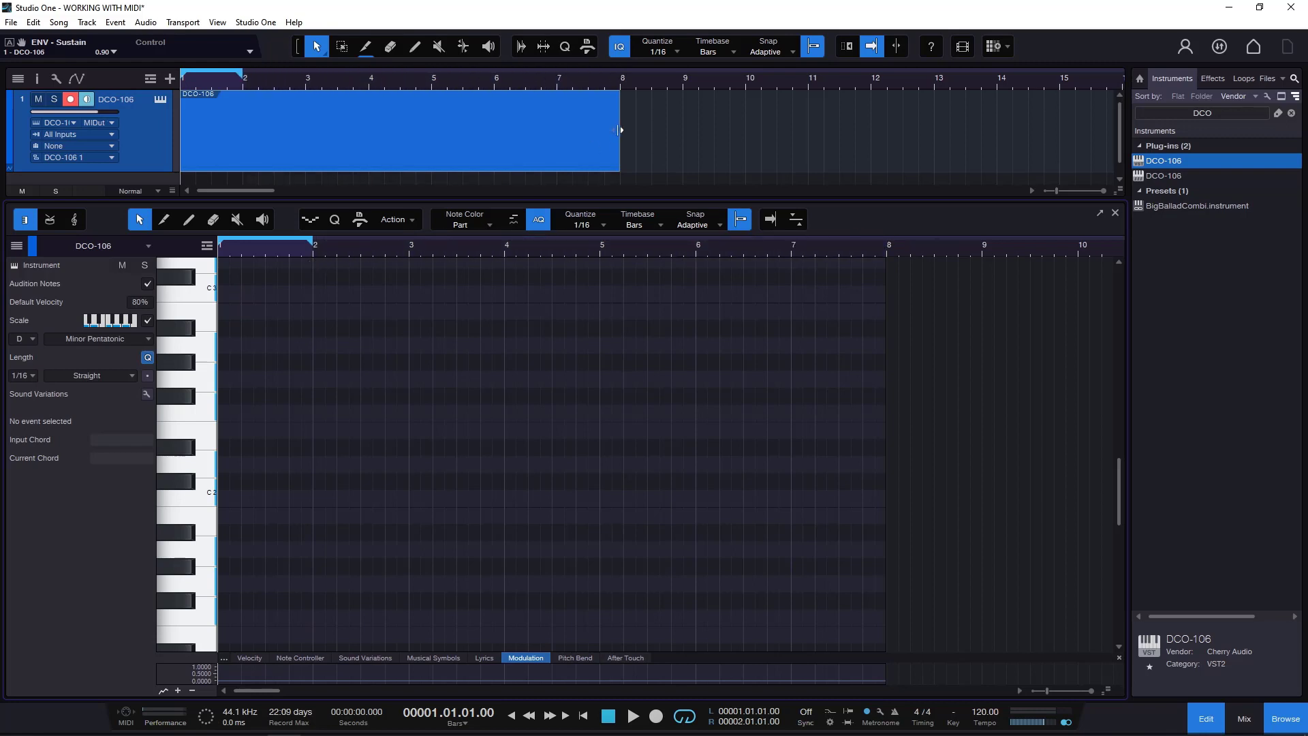
{"action": "left_click_drag", "start_coordinate": [611, 138], "coordinate": [283, 97]}
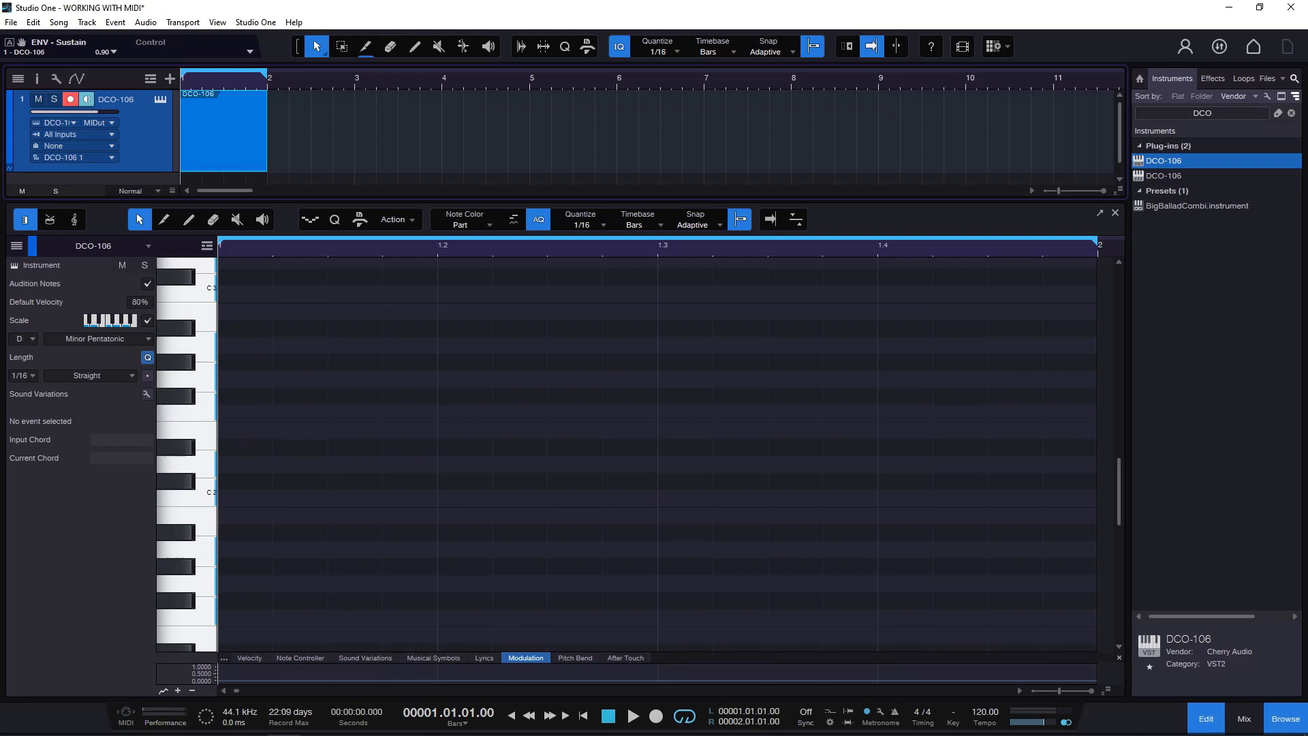
Step: Place a 1/16 C2 note at the start of bar 1 and move the playback cursor to beat 1.3
{"action": "double_click", "coordinate": [248, 501]}
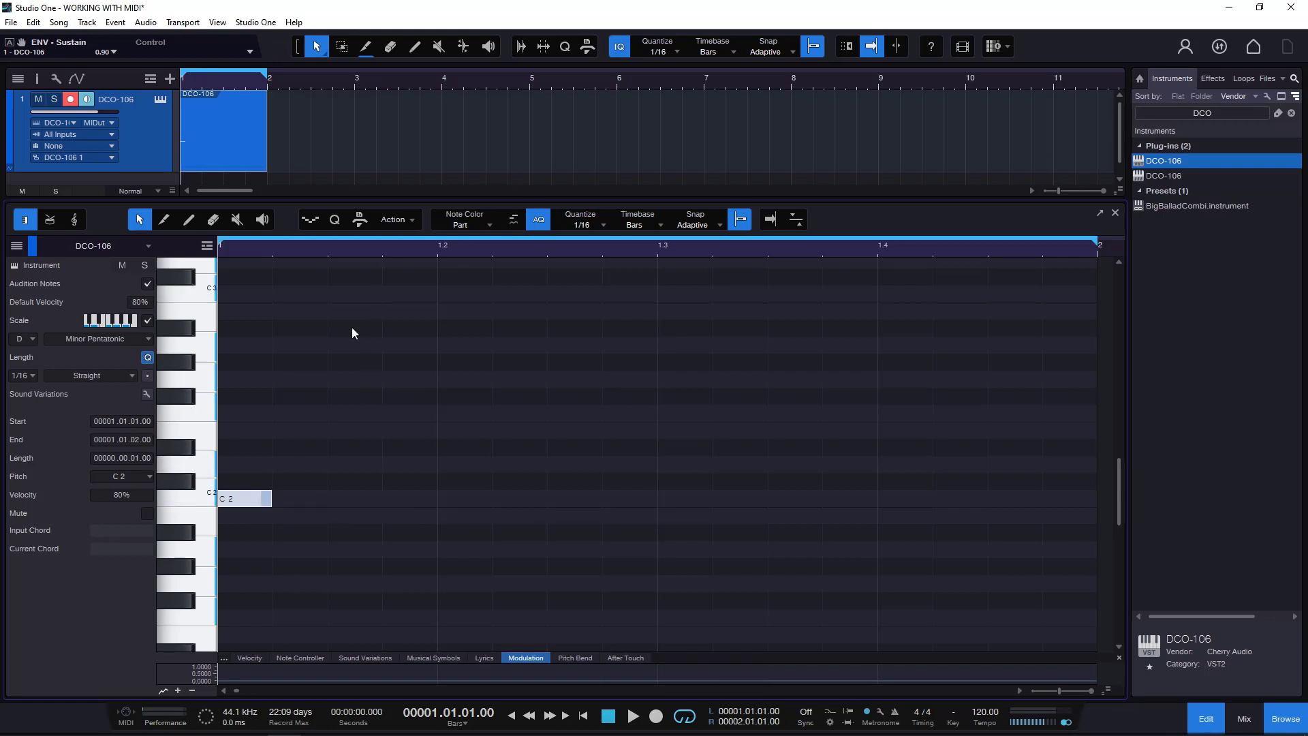
{"action": "left_click", "coordinate": [605, 248]}
{"action": "left_click", "coordinate": [660, 247]}
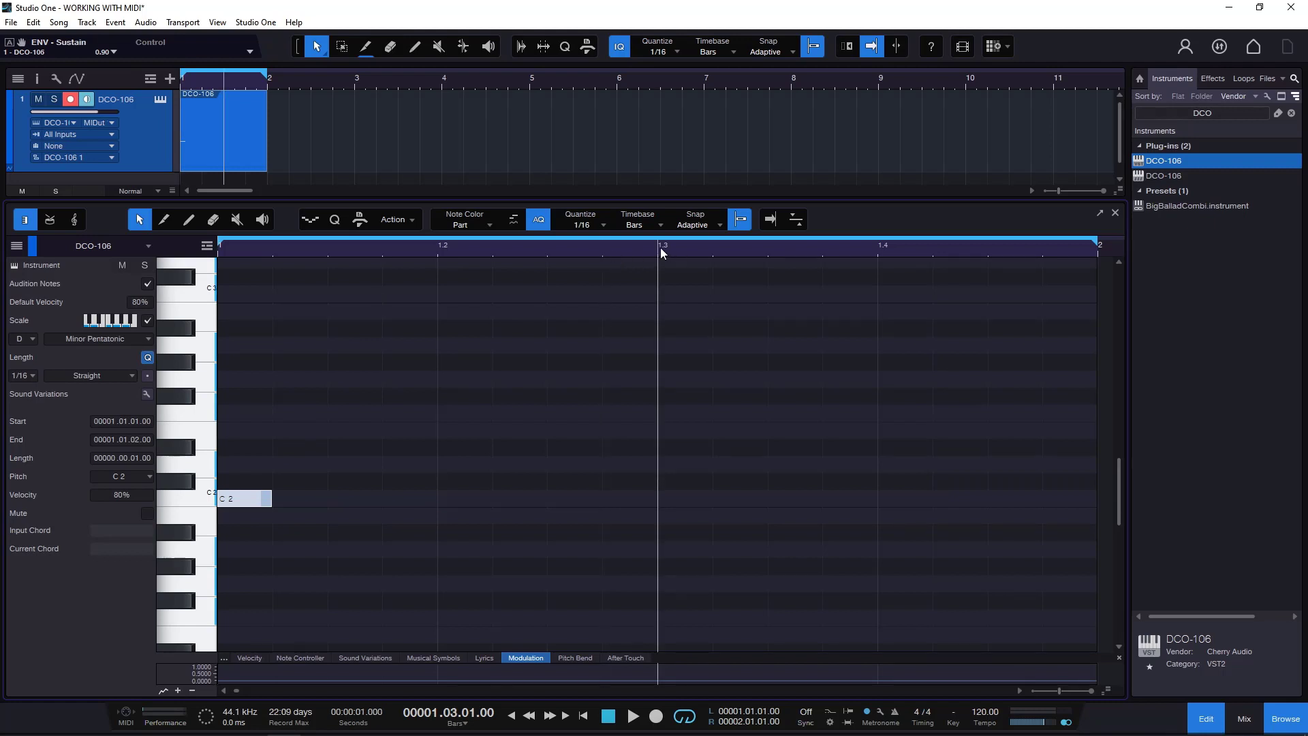
Step: Paste the copied C2 note at beat 1.3 and undo the paste
{"action": "key", "text": "ctrl+v"}
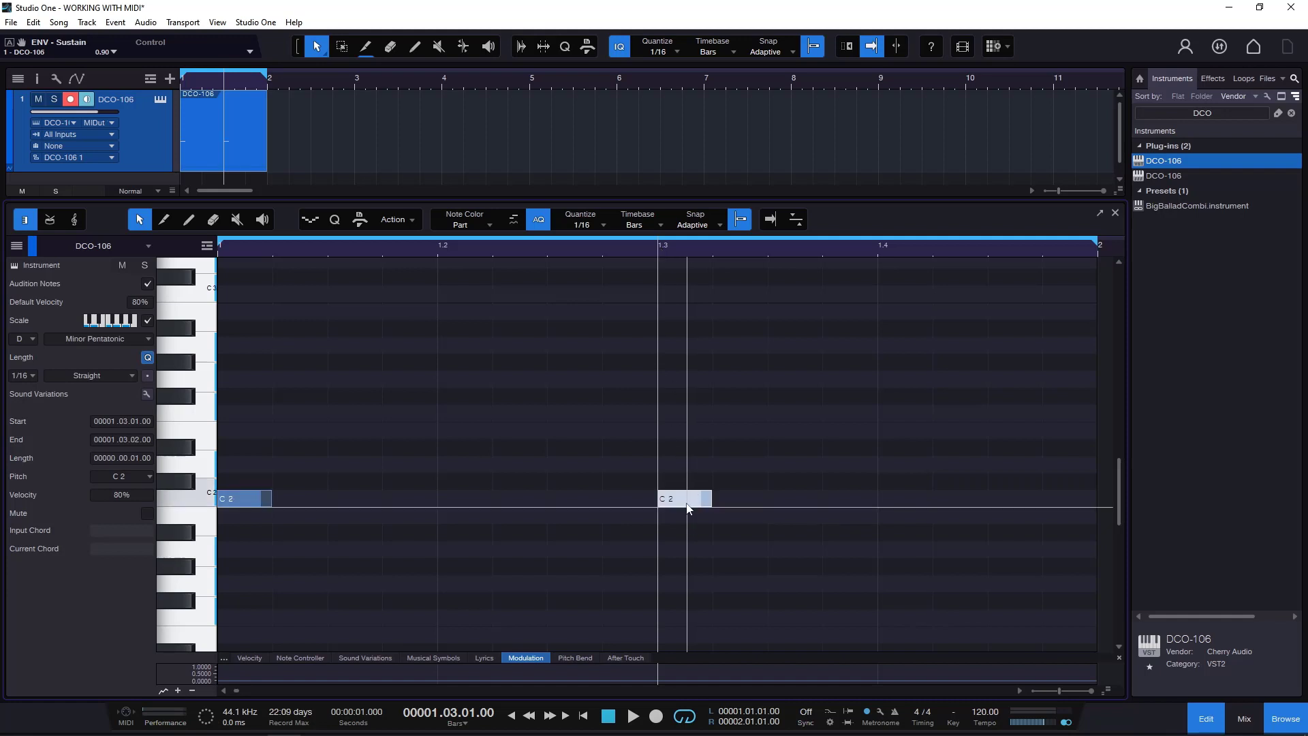
{"action": "key", "text": "ctrl+z"}
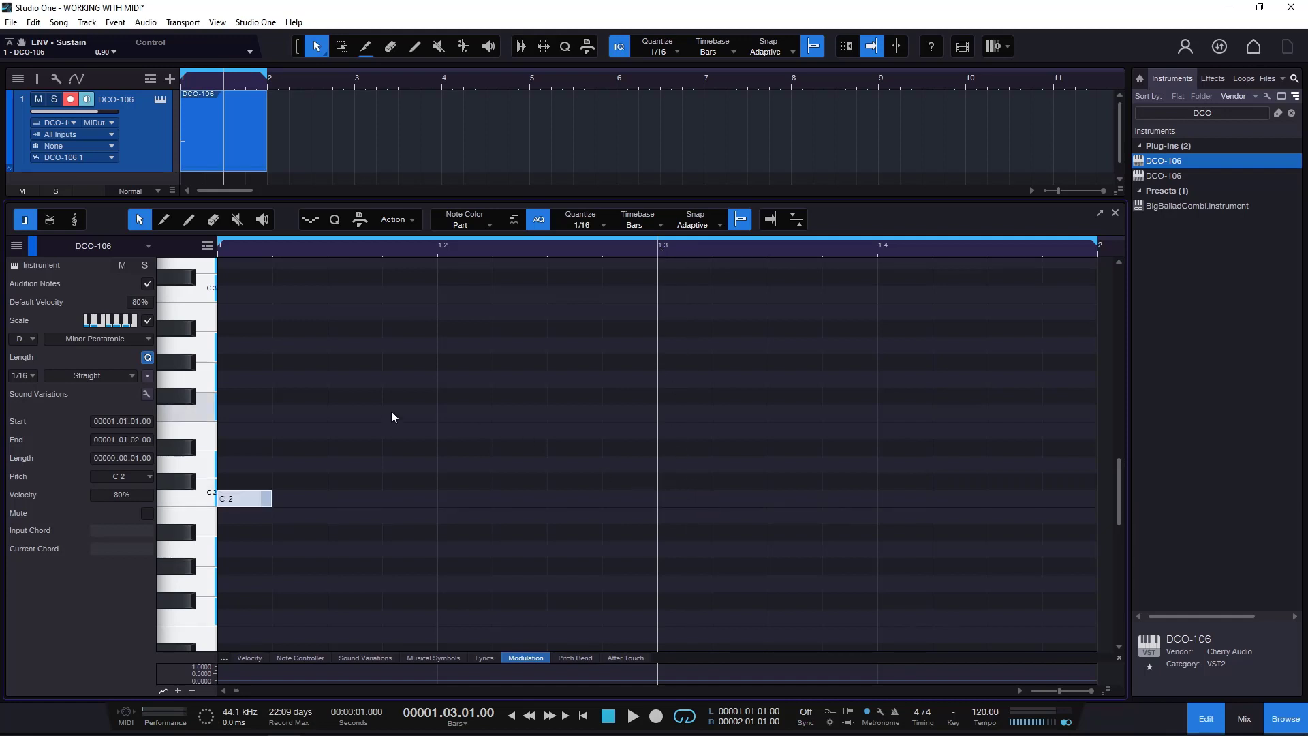
Step: Cut the C2 note from the start of bar 1 and paste it at position 1.3.2
{"action": "left_click", "coordinate": [245, 500]}
{"action": "left_click", "coordinate": [713, 252]}
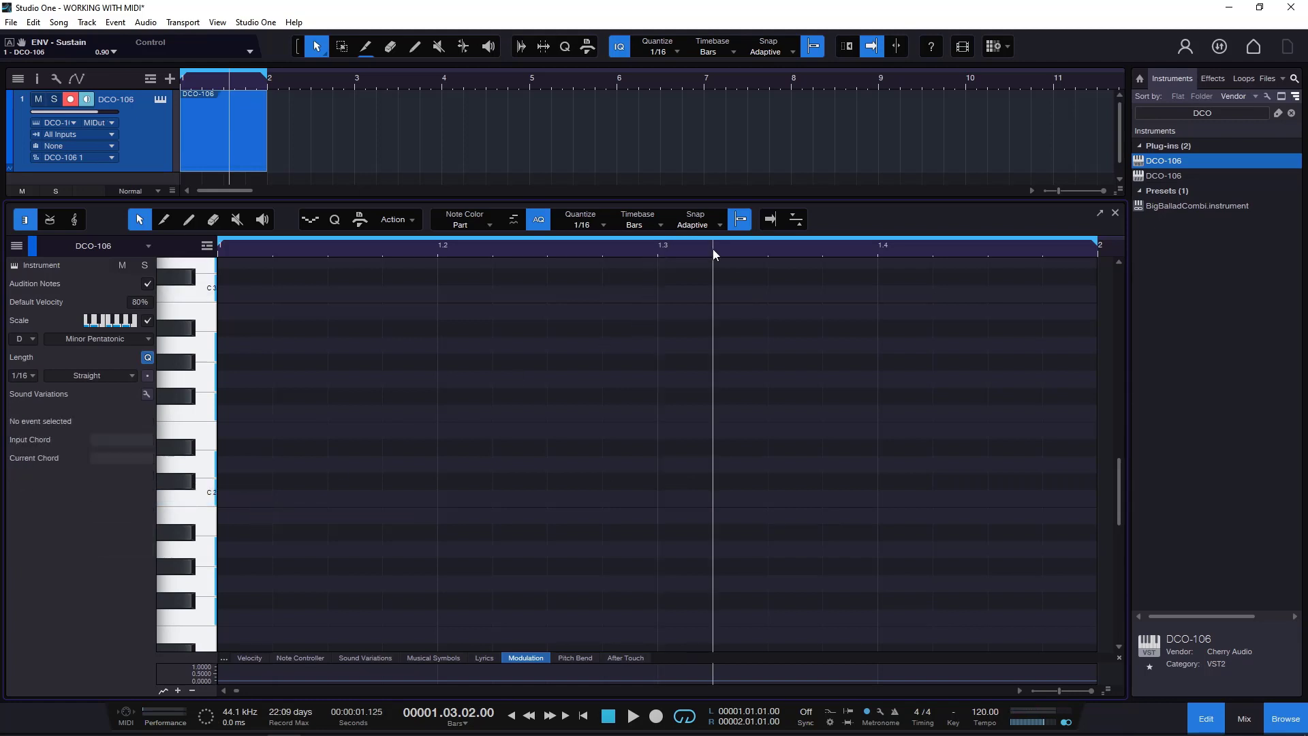
{"action": "key", "text": "Insert"}
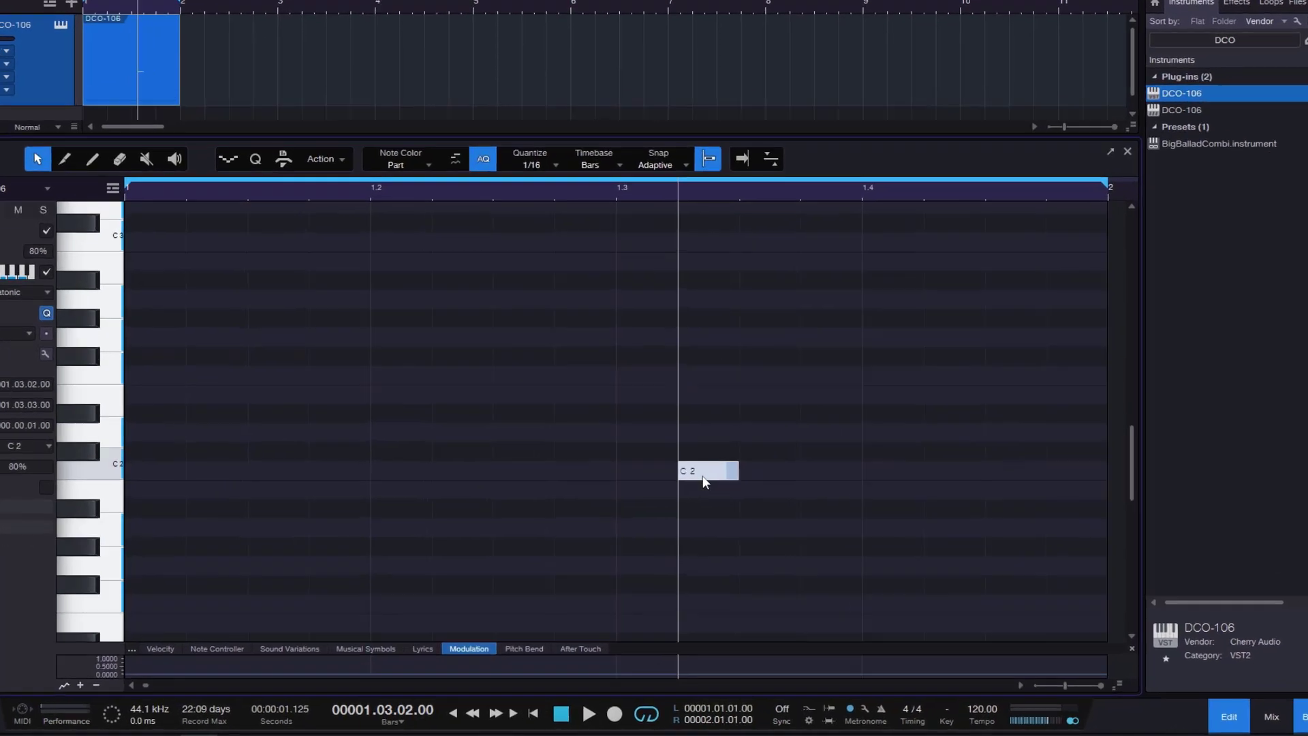
{"action": "right_click", "coordinate": [734, 496]}
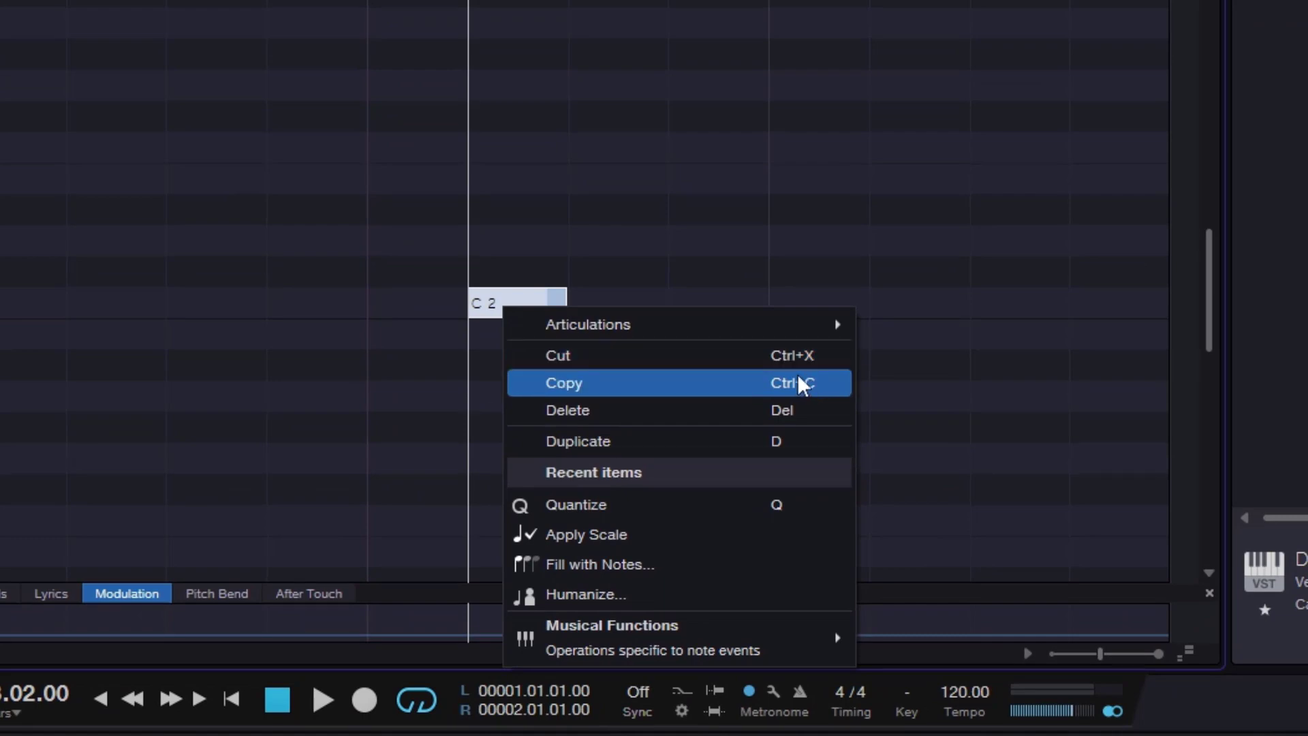
{"action": "left_click", "coordinate": [445, 132]}
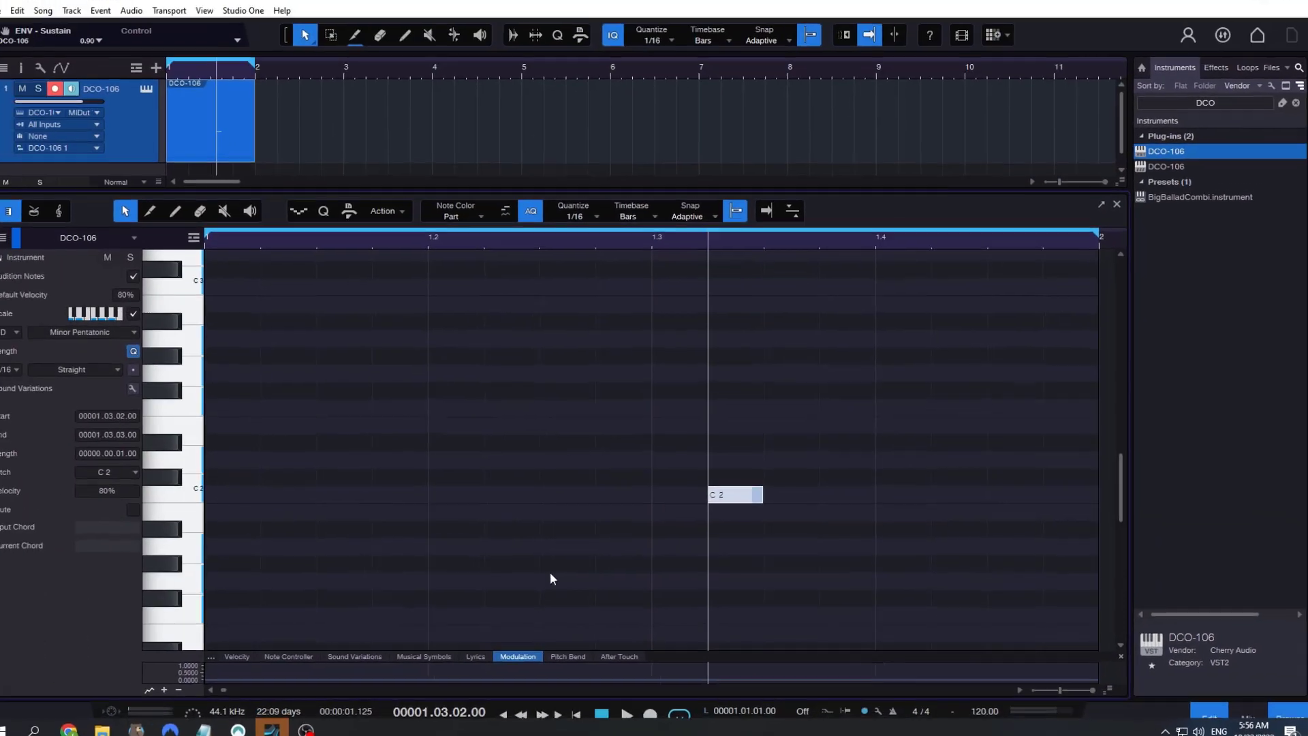
Step: Delete the pasted note and place a new 1/16 C2 note at the start of bar 1
{"action": "key", "text": "Delete"}
{"action": "double_click", "coordinate": [244, 496]}
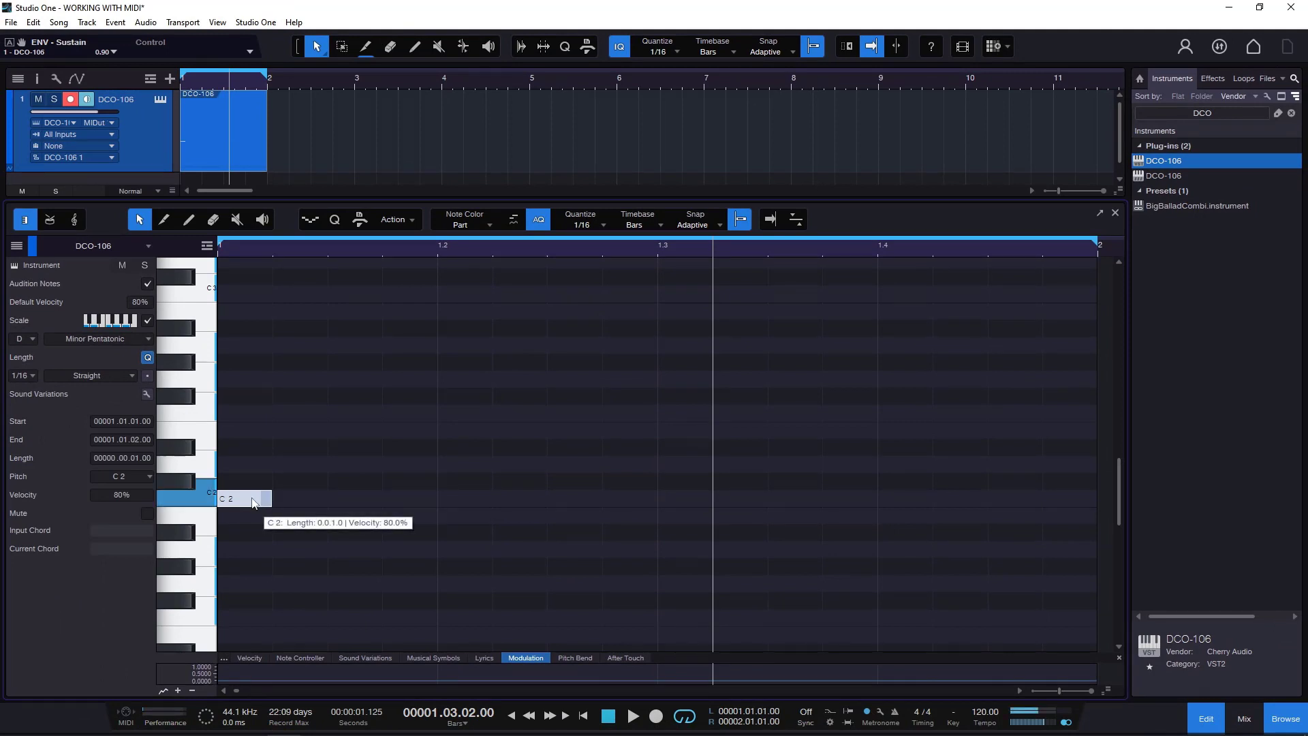
Step: Duplicate the C2 note 15 times so that consecutive 1/16 notes fill the whole bar
{"action": "key", "text": "d"}
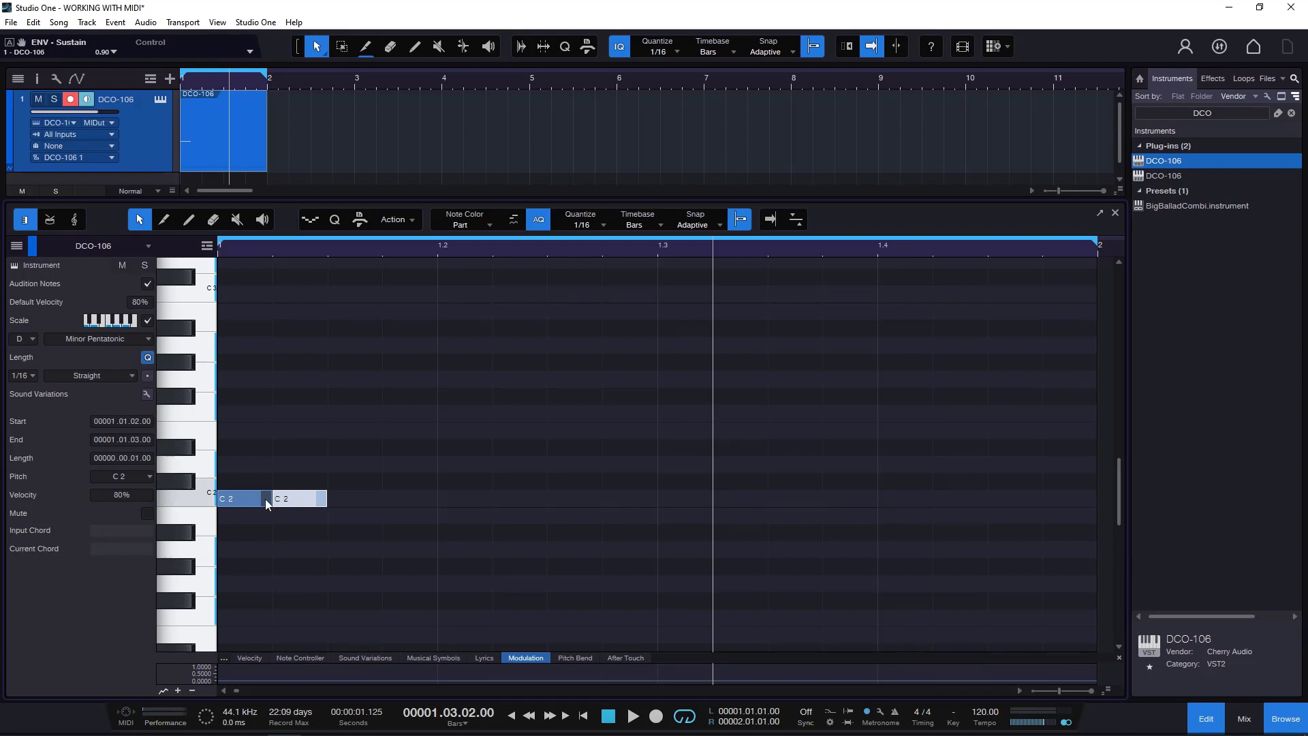
{"action": "key", "text": "d"}
{"action": "key", "text": "d"}
{"action": "key", "text": "d"}
{"action": "key", "text": "d"}
{"action": "key", "text": "d"}
{"action": "key", "text": "d"}
{"action": "key", "text": "d"}
{"action": "key", "text": "d"}
{"action": "key", "text": "d"}
{"action": "key", "text": "d"}
{"action": "key", "text": "d"}
{"action": "key", "text": "d"}
{"action": "key", "text": "d"}
{"action": "key", "text": "d"}
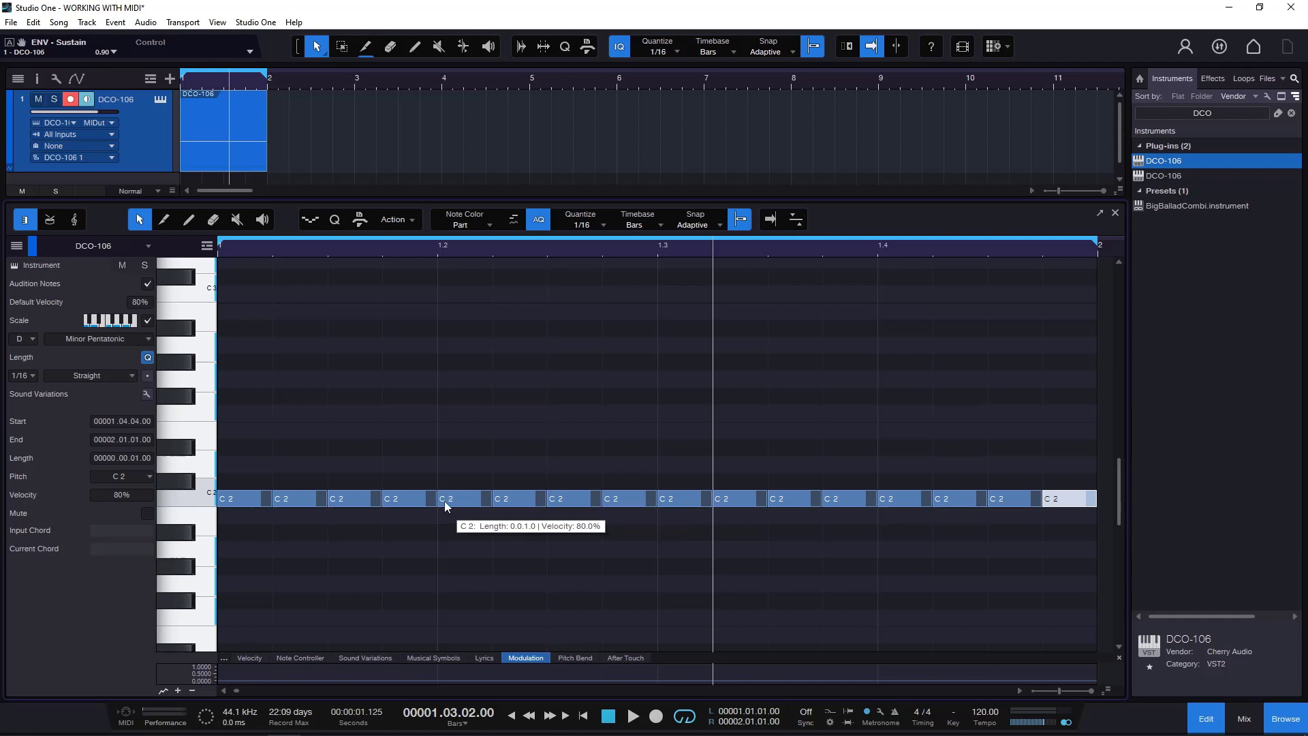
Step: Delete all the C2 notes and stack 1/16 C2, F2 and A2 notes at the start of bar 1
{"action": "left_click_drag", "start_coordinate": [1094, 405], "coordinate": [234, 589]}
{"action": "key", "text": "Delete"}
{"action": "double_click", "coordinate": [232, 495]}
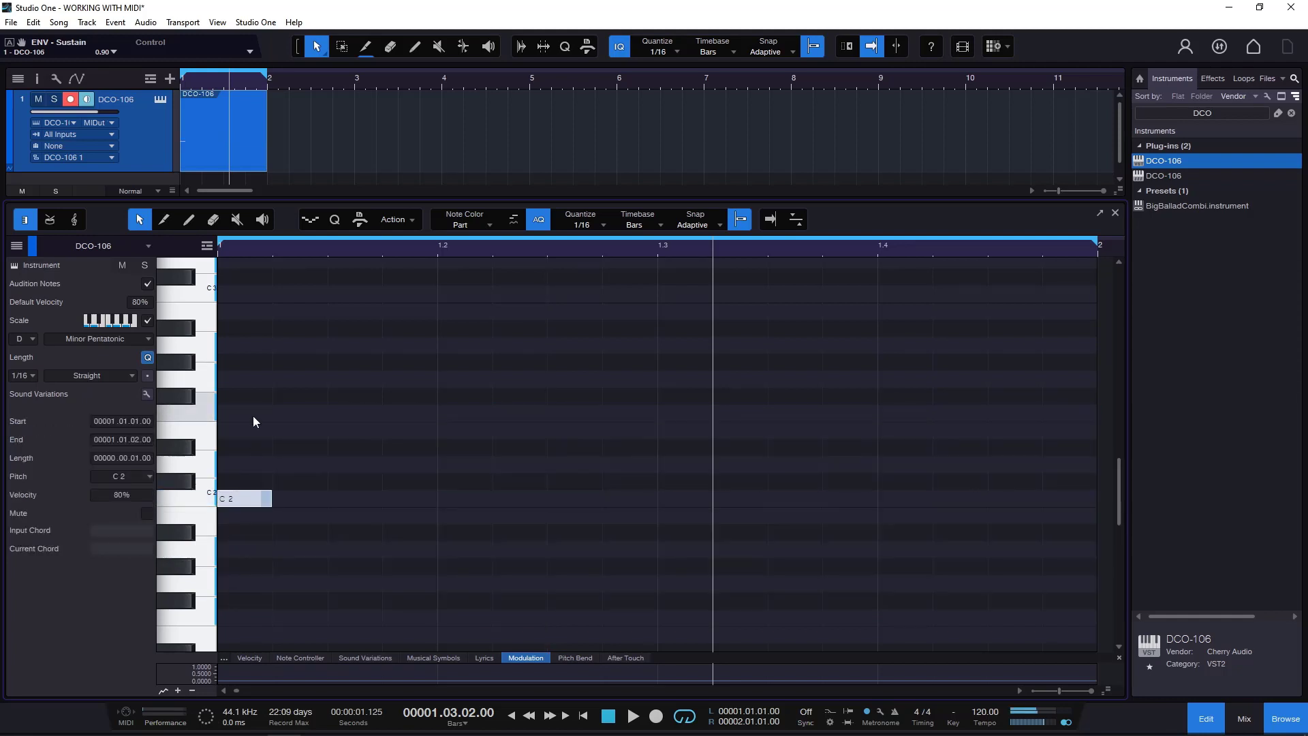
{"action": "double_click", "coordinate": [252, 414]}
{"action": "left_click", "coordinate": [244, 350]}
{"action": "double_click", "coordinate": [244, 350]}
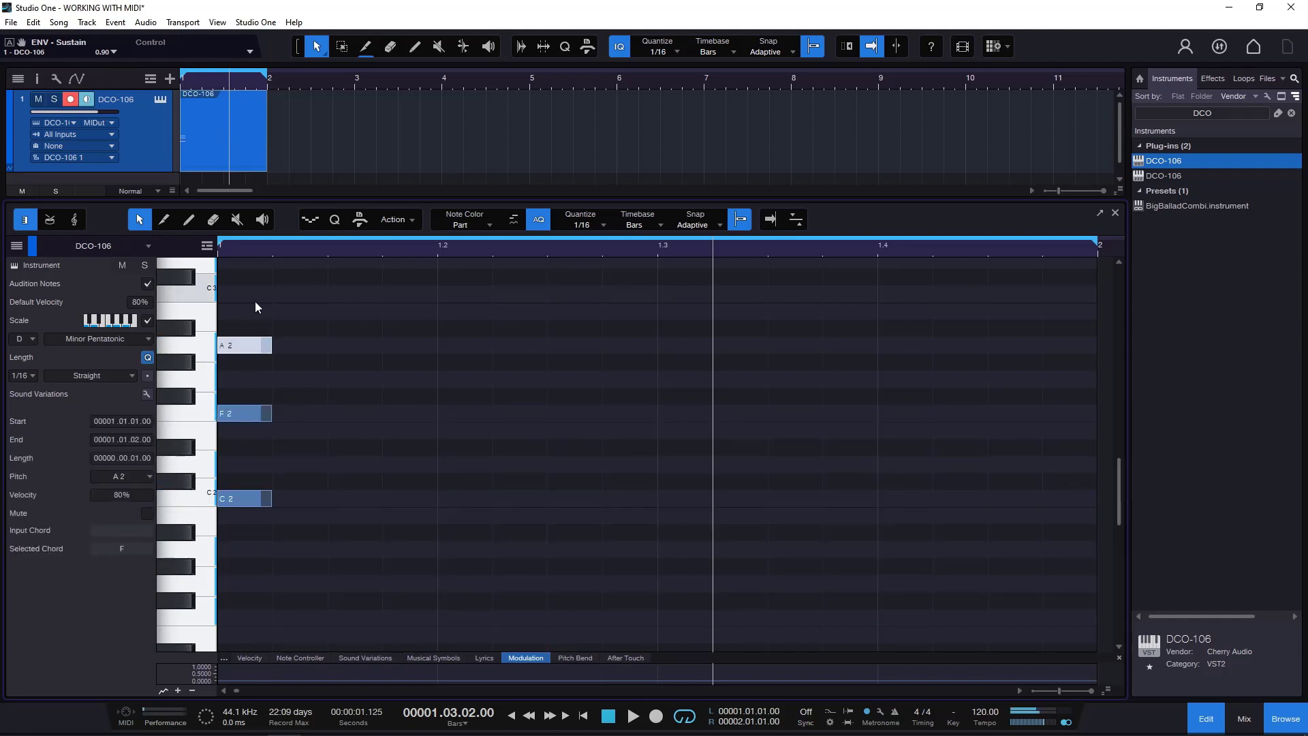
Step: Duplicate the C2, F2 and A2 chord three times to fill the first beat
{"action": "left_click_drag", "start_coordinate": [255, 302], "coordinate": [261, 558]}
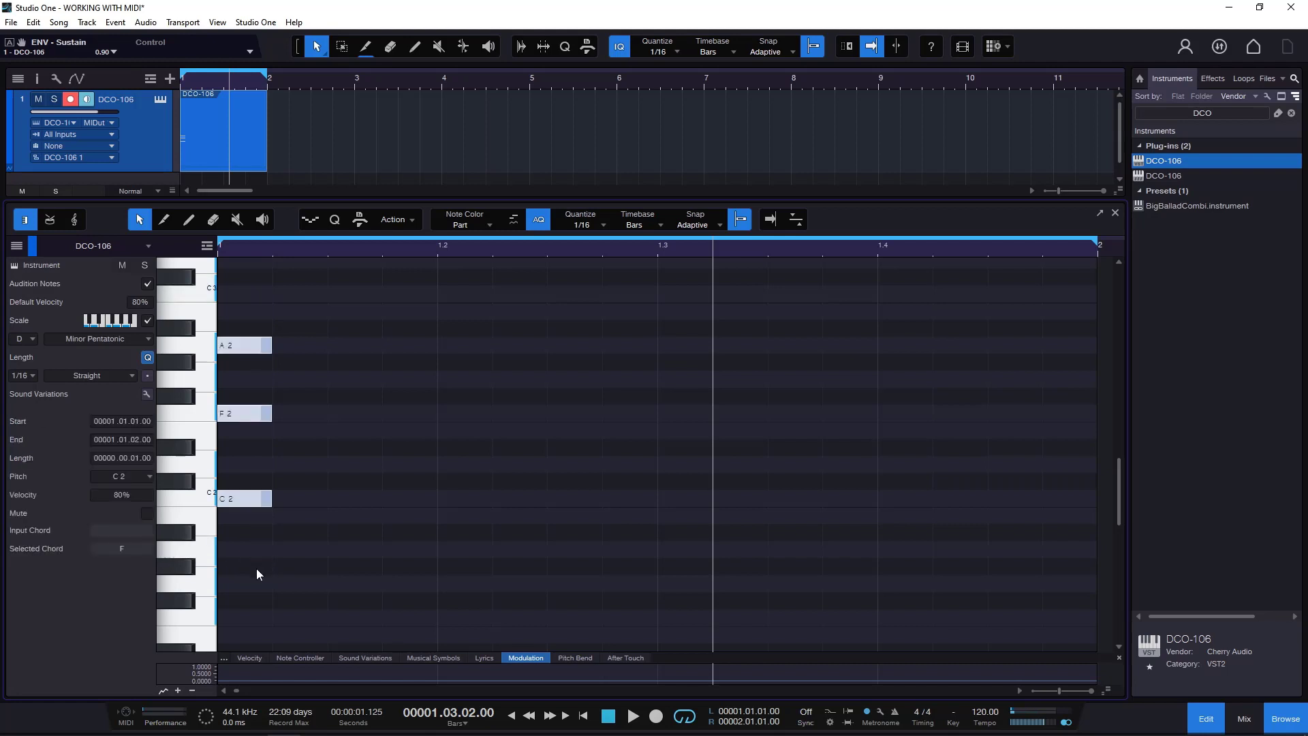
{"action": "key", "text": "d"}
{"action": "key", "text": "d"}
{"action": "key", "text": "d"}
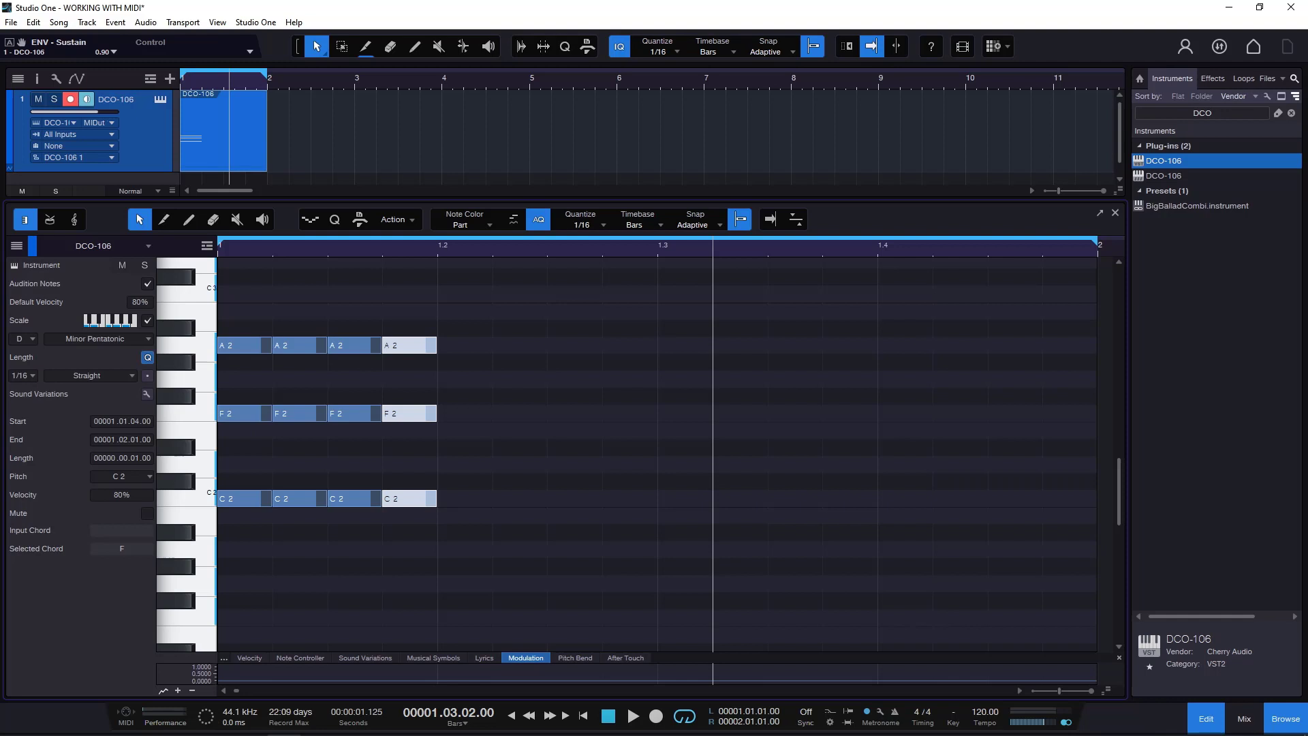
Step: Delete the three duplicated chords and copy the original chord to beat 1.3
{"action": "left_click_drag", "start_coordinate": [583, 259], "coordinate": [293, 561]}
{"action": "key", "text": "Delete"}
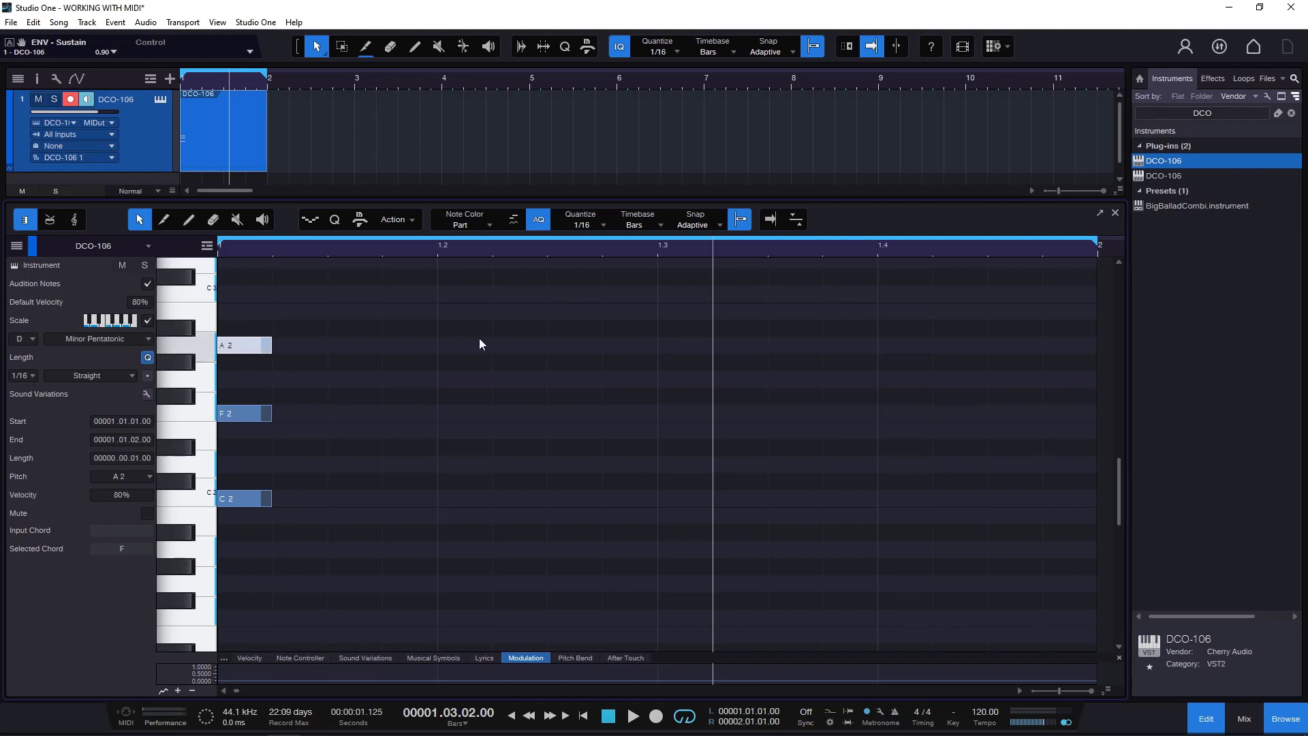
{"action": "left_click_drag", "start_coordinate": [251, 286], "coordinate": [235, 580]}
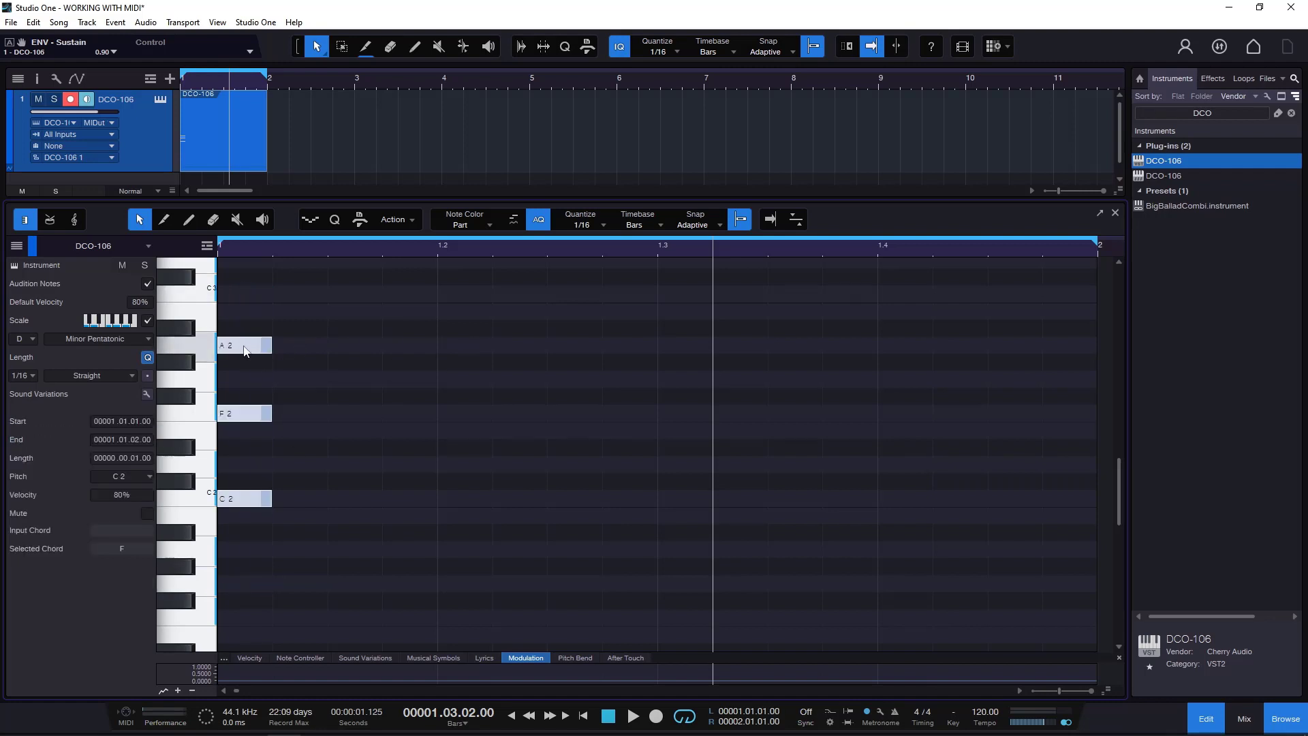
{"action": "left_click_drag", "start_coordinate": [244, 351], "coordinate": [670, 355]}
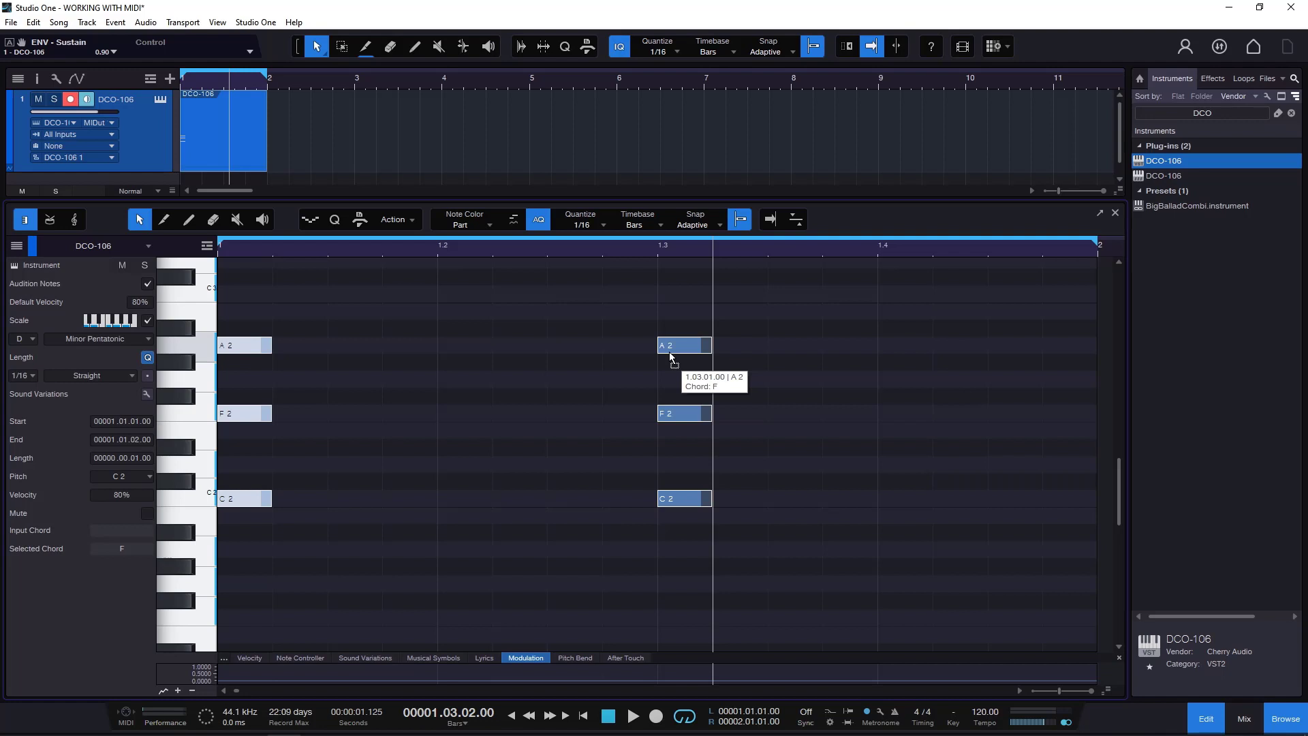
{"action": "mouse_move", "coordinate": [670, 355]}
{"action": "left_mouse_down"}
{"action": "mouse_move", "coordinate": [658, 349]}
{"action": "mouse_move", "coordinate": [675, 349]}
{"action": "left_mouse_up"}
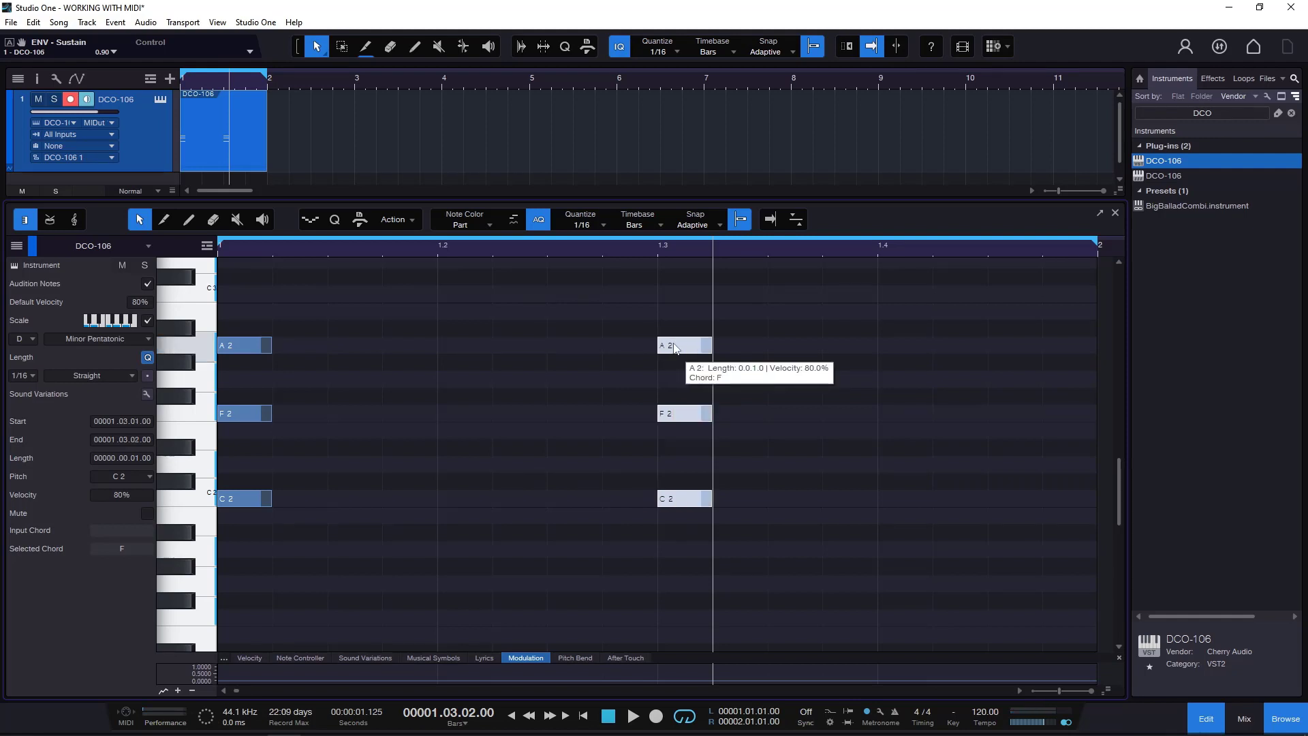
Step: Remove the chord at beat 1.3 and copy all three notes from the start of bar 1 there again
{"action": "left_click_drag", "start_coordinate": [601, 302], "coordinate": [715, 542]}
{"action": "key", "text": "Delete"}
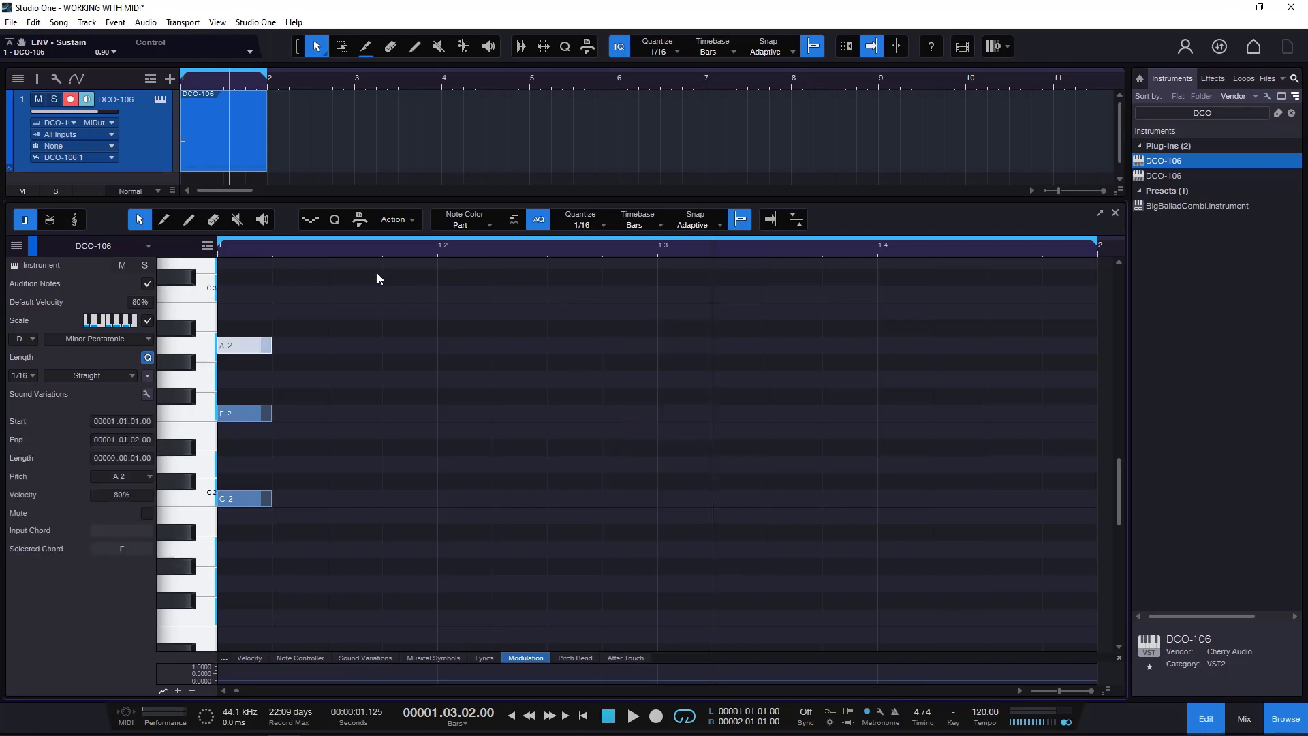
{"action": "left_click_drag", "start_coordinate": [377, 272], "coordinate": [208, 555]}
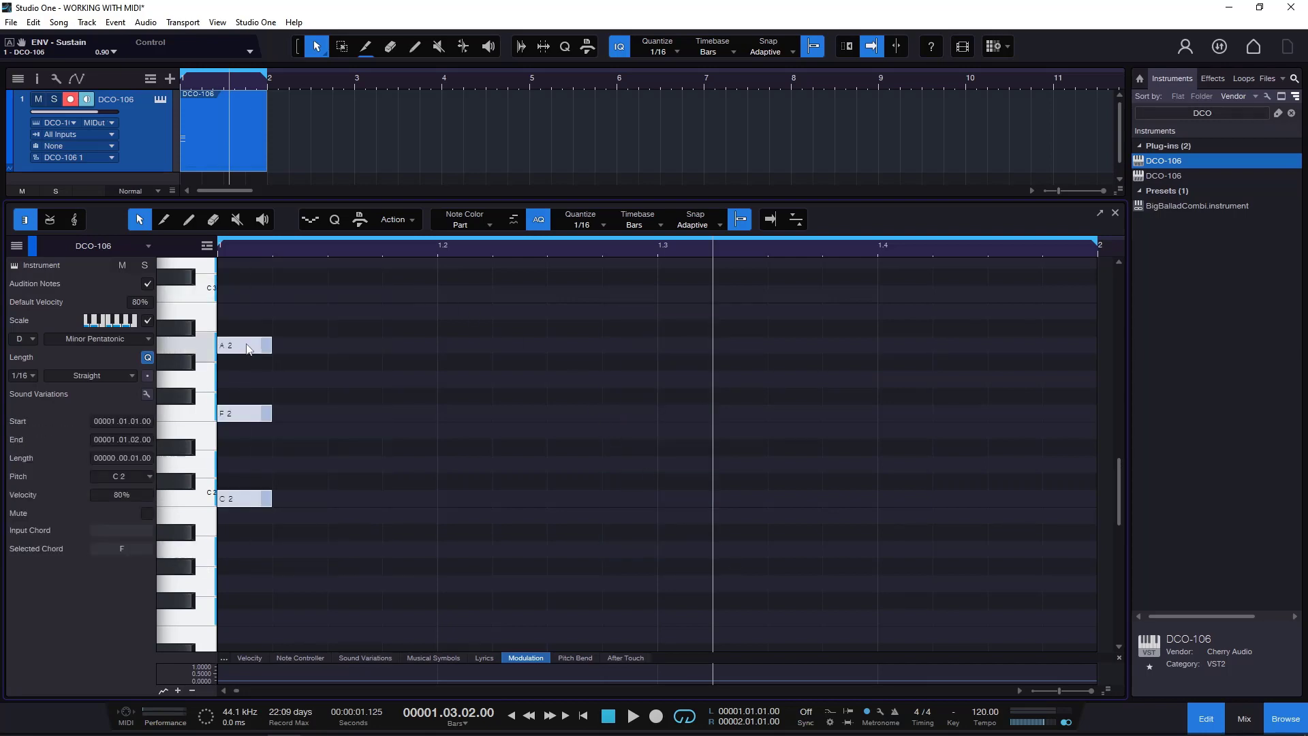
{"action": "left_click_drag", "start_coordinate": [247, 348], "coordinate": [689, 352]}
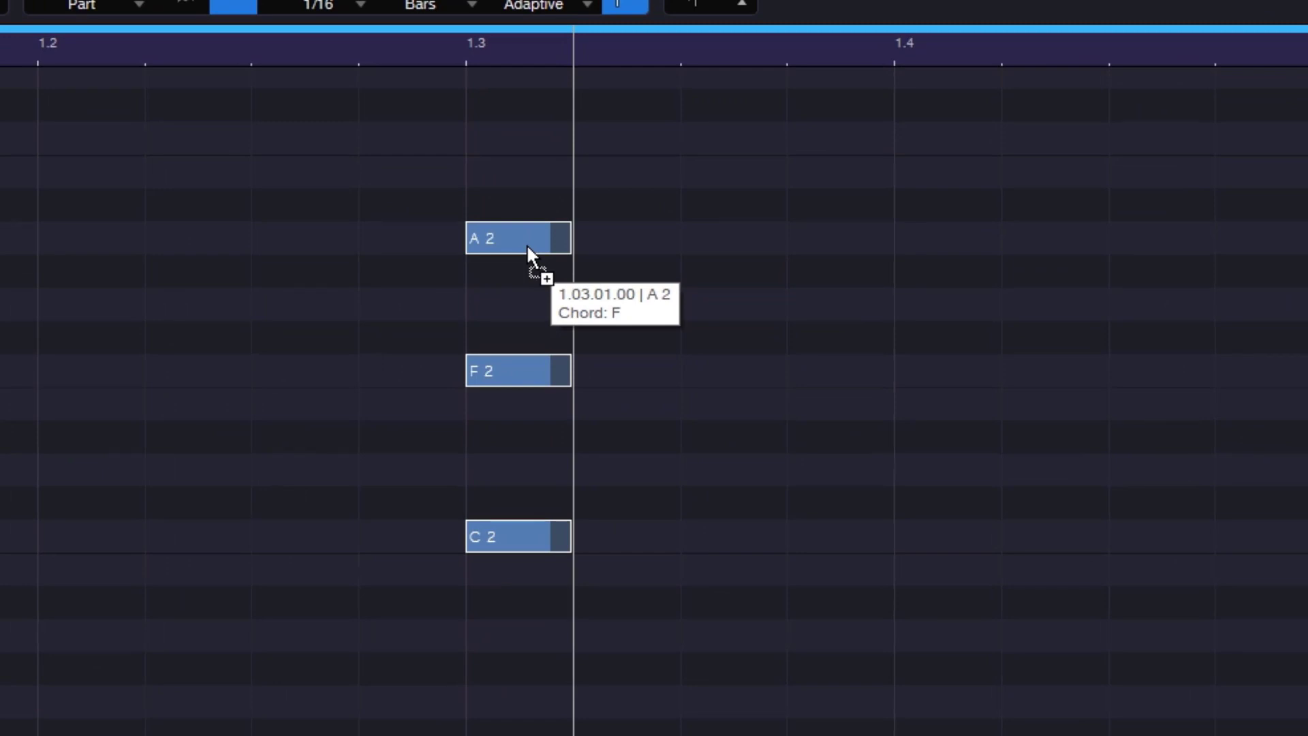
{"action": "left_click_drag", "start_coordinate": [527, 246], "coordinate": [528, 252]}
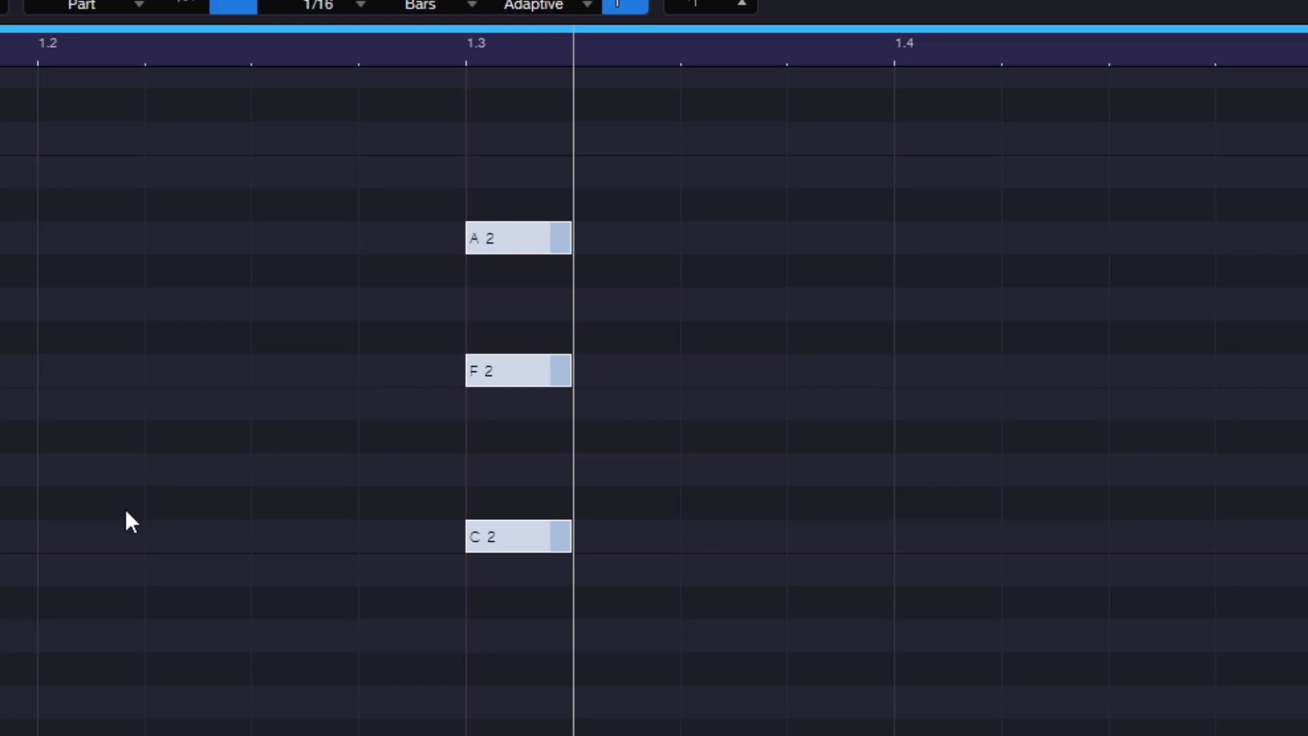
Step: Delete the copied chord at beat 1.3 and look through the available edit commands and their shortcuts
{"action": "left_click_drag", "start_coordinate": [739, 155], "coordinate": [462, 575]}
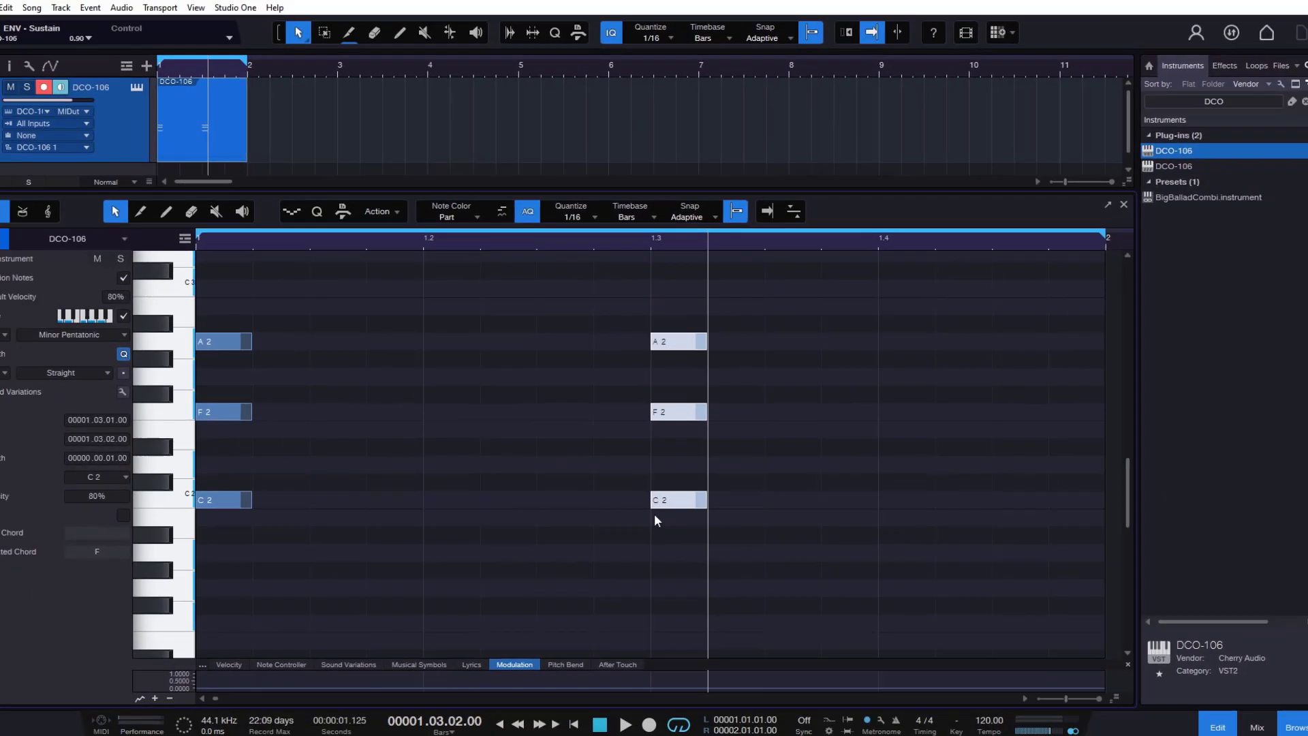
{"action": "key", "text": "Delete"}
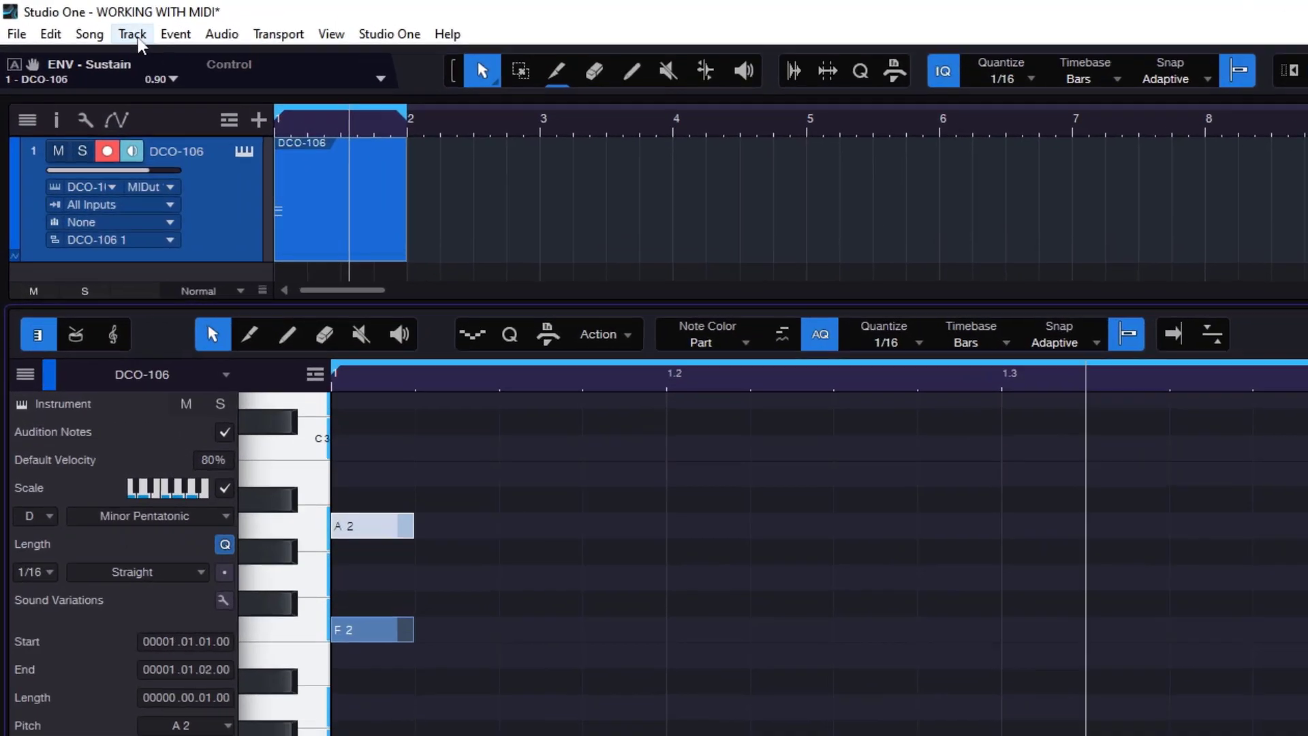
{"action": "left_click", "coordinate": [32, 22]}
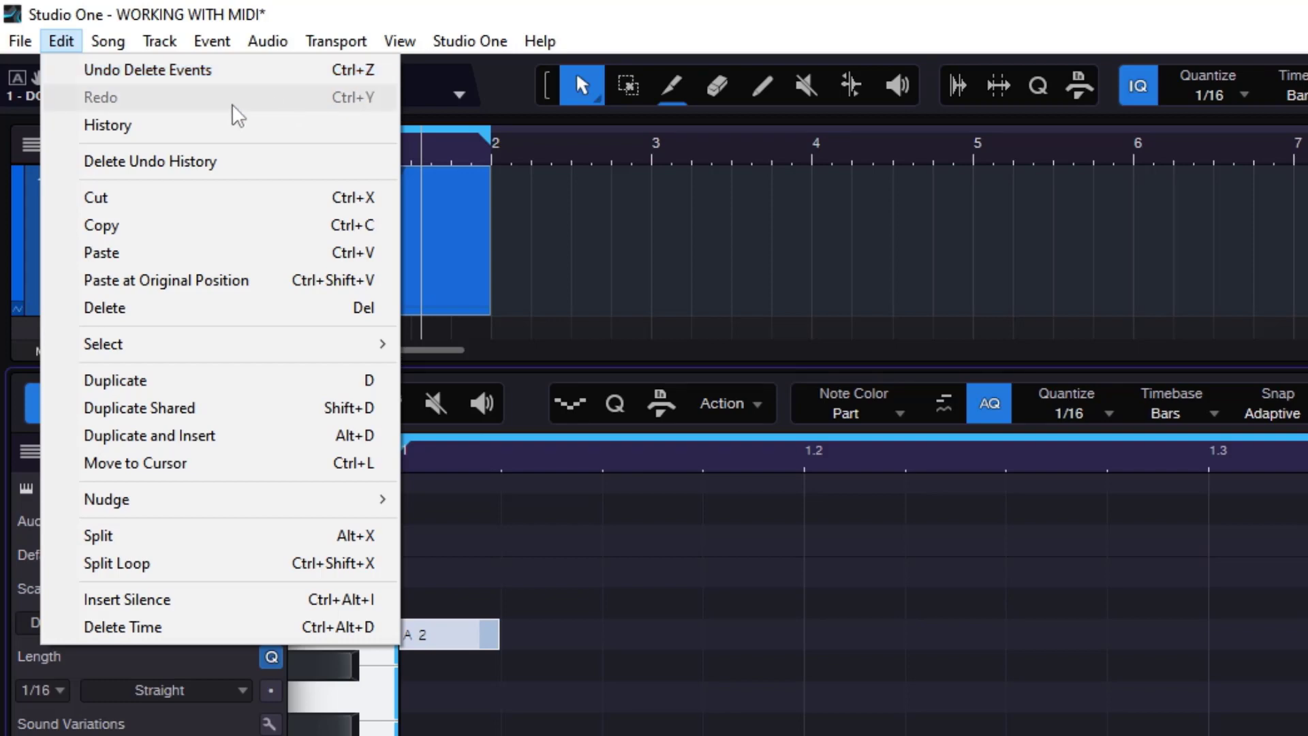
{"action": "left_click", "coordinate": [109, 253]}
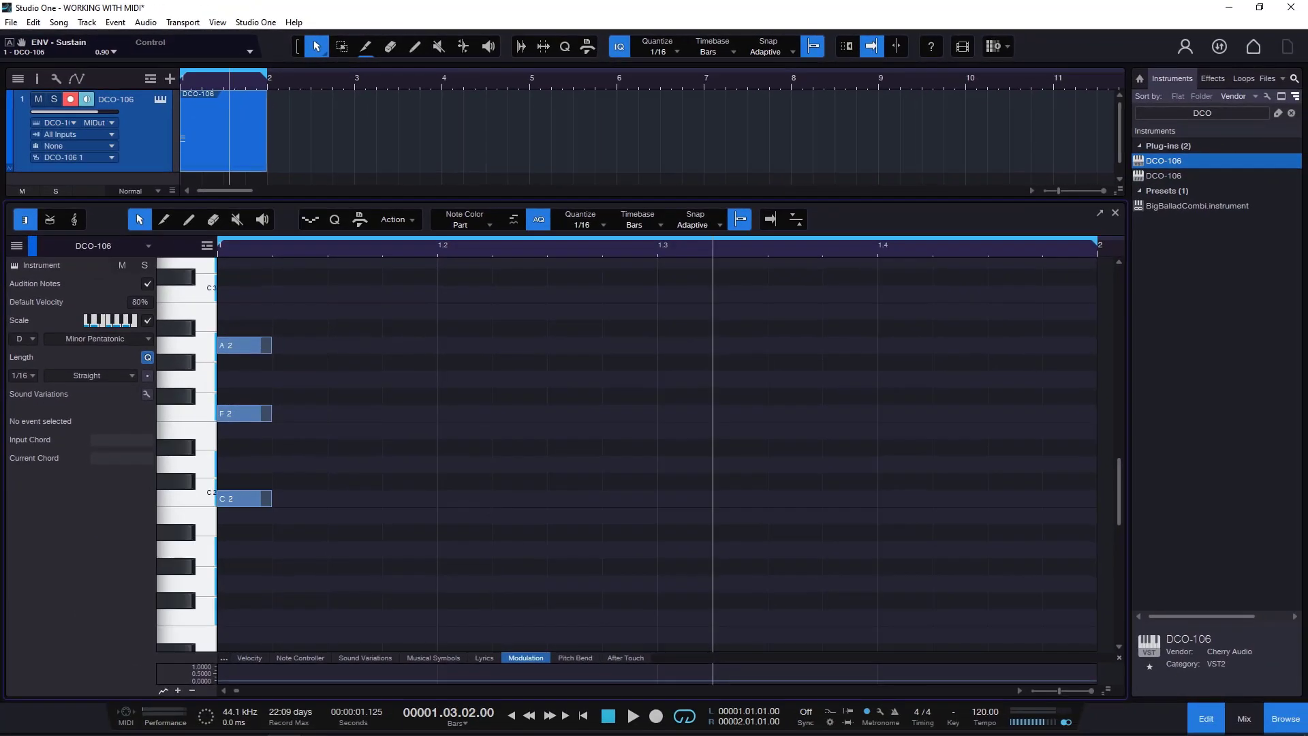
Step: Clear the remaining chord and draw separate 1/16 notes: A2 at 1.1, F2 at 1.1.3 and C2 at 1.2.3
{"action": "left_click_drag", "start_coordinate": [413, 302], "coordinate": [253, 525]}
{"action": "key", "text": "Delete"}
{"action": "left_click", "coordinate": [254, 345]}
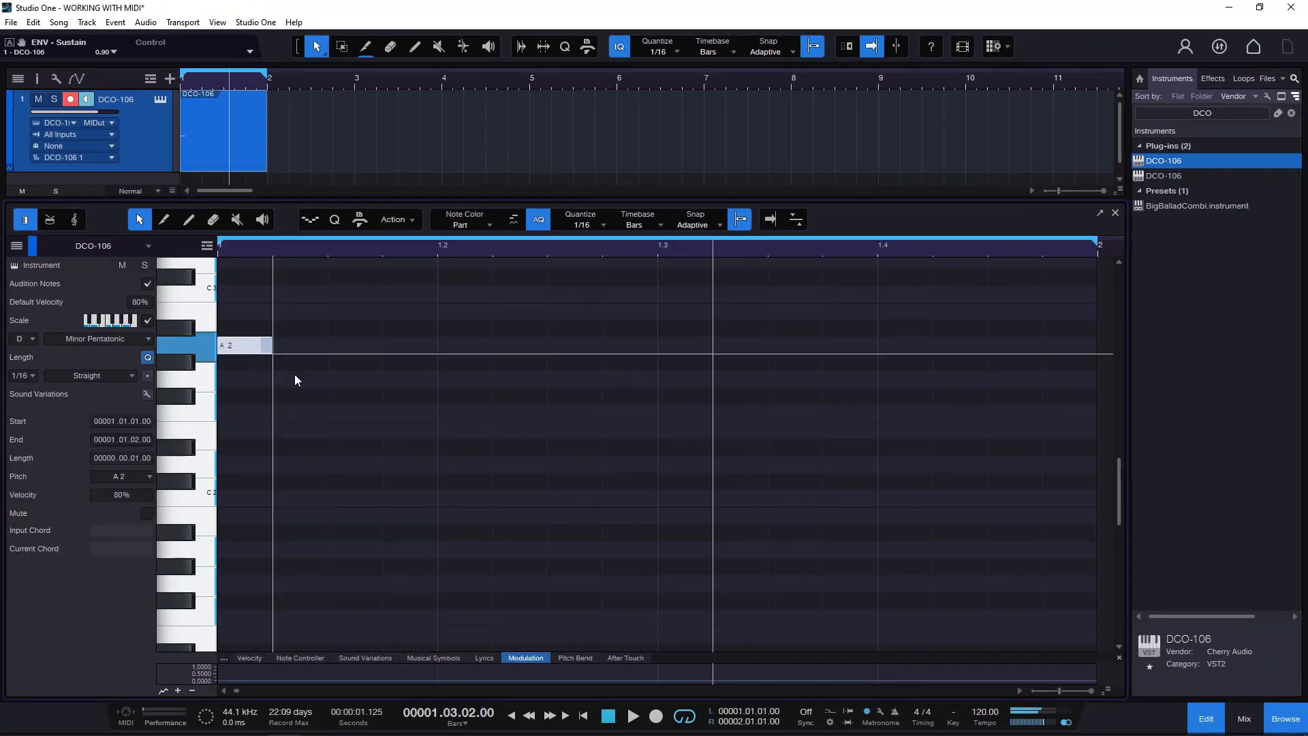
{"action": "left_click", "coordinate": [354, 413]}
{"action": "left_click", "coordinate": [572, 498]}
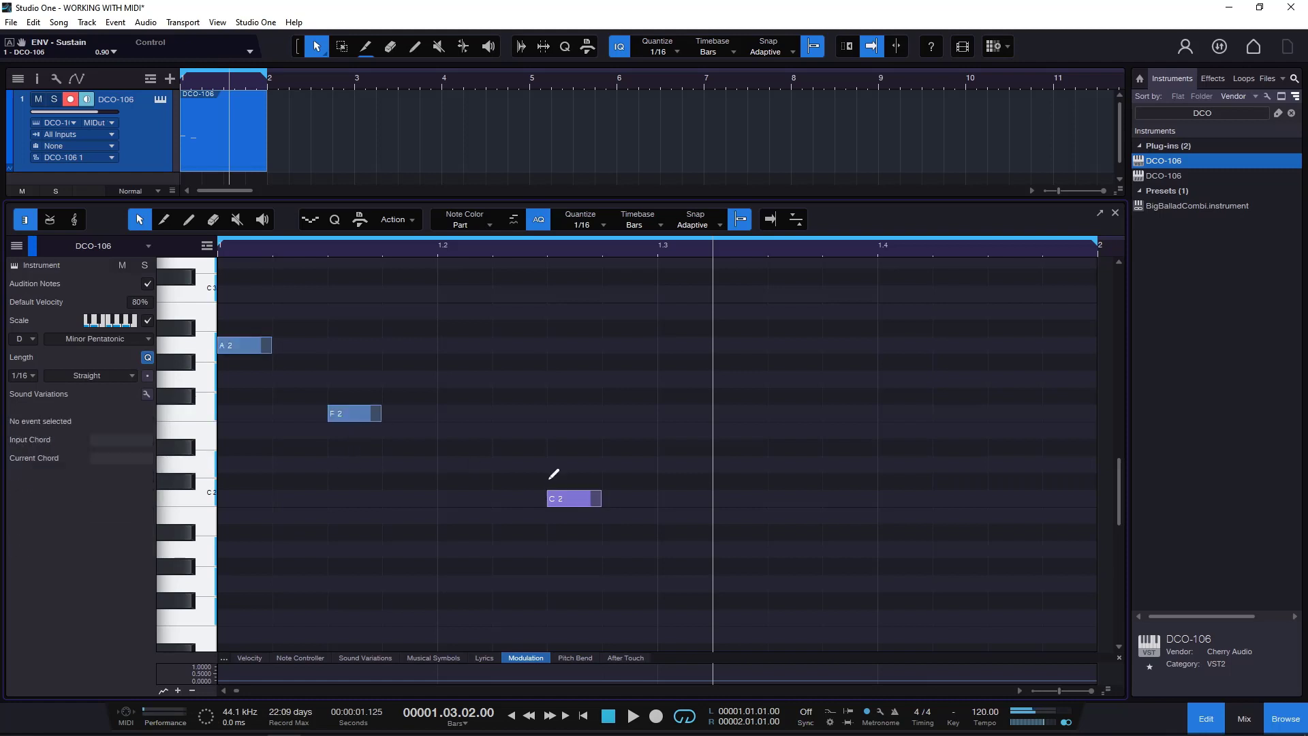
Step: Add sixteenth notes F2 at 1.3.2 and A2 at 1.3.3, and place the playback cursor at beat 1.2
{"action": "left_click", "coordinate": [741, 412]}
{"action": "left_click", "coordinate": [813, 345]}
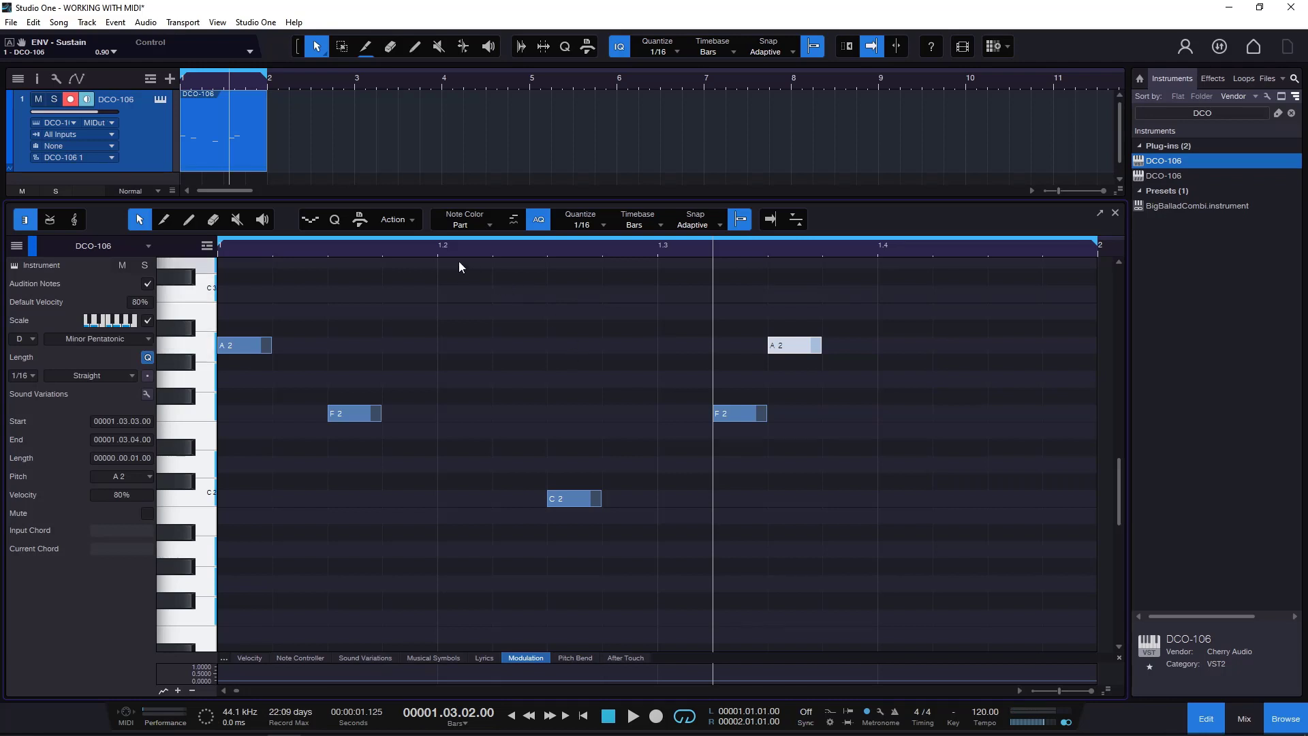
{"action": "left_click", "coordinate": [443, 247]}
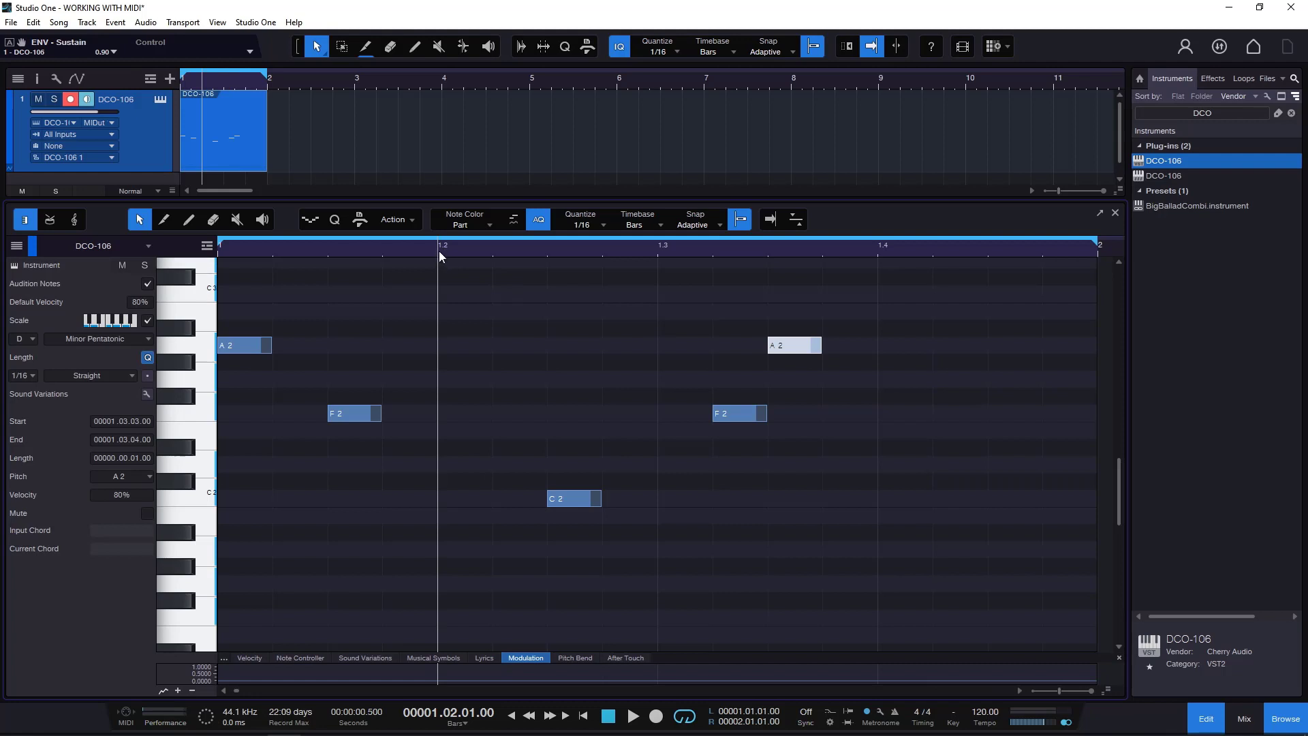
Step: Step the note selection backwards one note at a time from the last A2 to the first A2
{"action": "key", "text": "Left"}
{"action": "key", "text": "Left"}
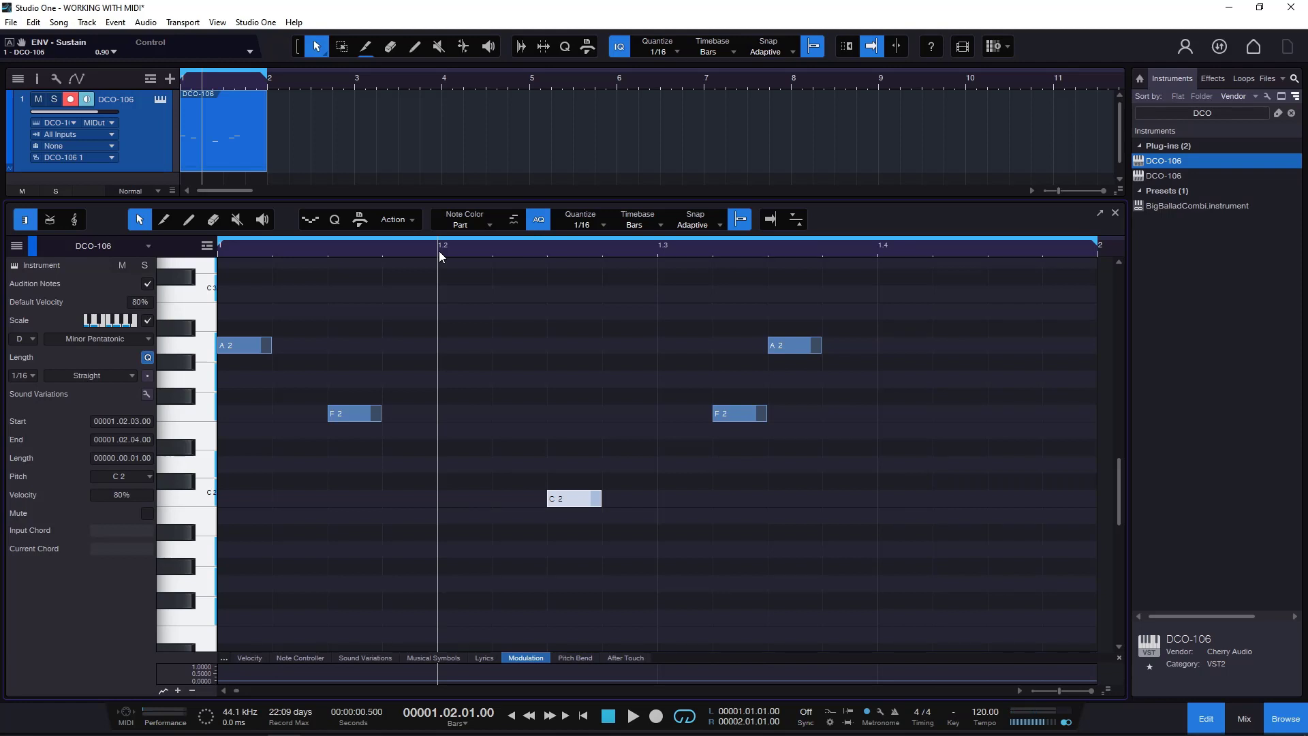
{"action": "key", "text": "Left"}
{"action": "key", "text": "Left"}
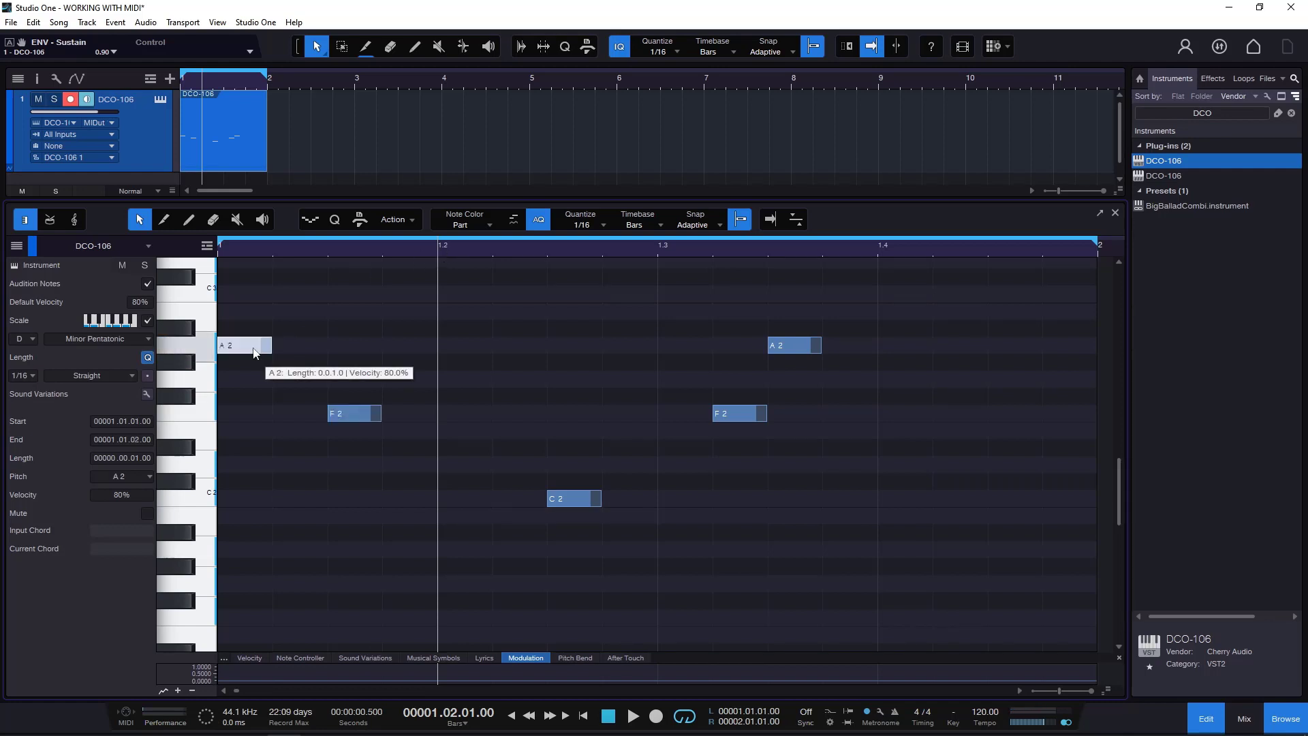
Step: Step the note selection forwards one note at a time to the last A2
{"action": "key", "text": "Right"}
{"action": "key", "text": "Right"}
{"action": "key", "text": "Right"}
{"action": "key", "text": "Right"}
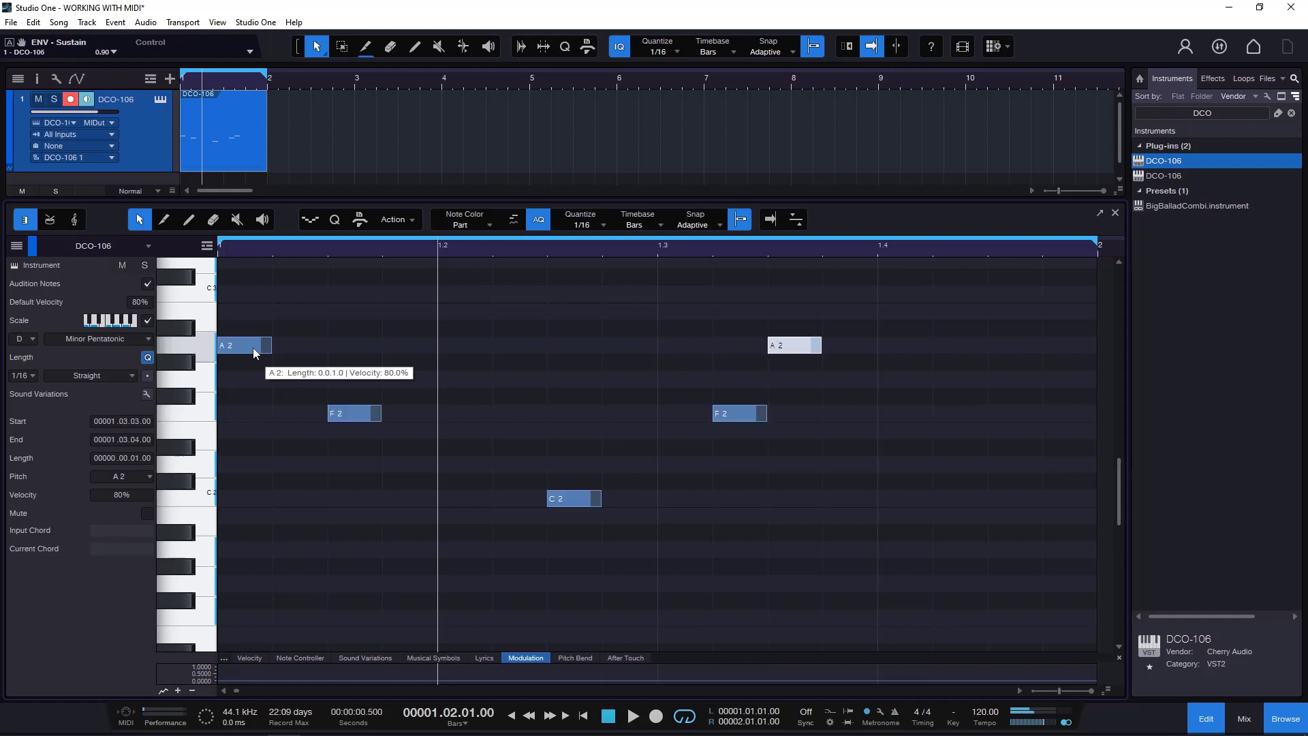
Step: Step the selection back to the first F2 and extend it forwards through the last A2
{"action": "key", "text": "Left"}
{"action": "key", "text": "Left"}
{"action": "key", "text": "Left"}
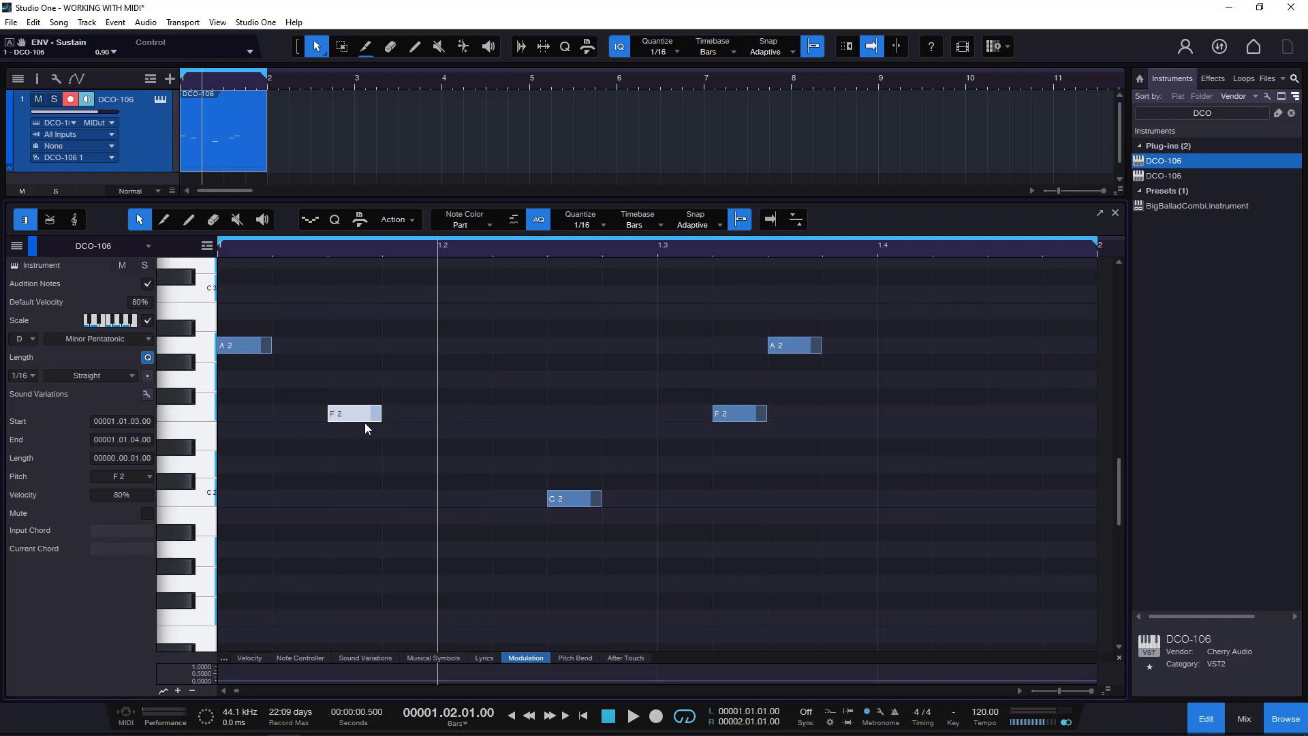
{"action": "key", "text": "shift+Right"}
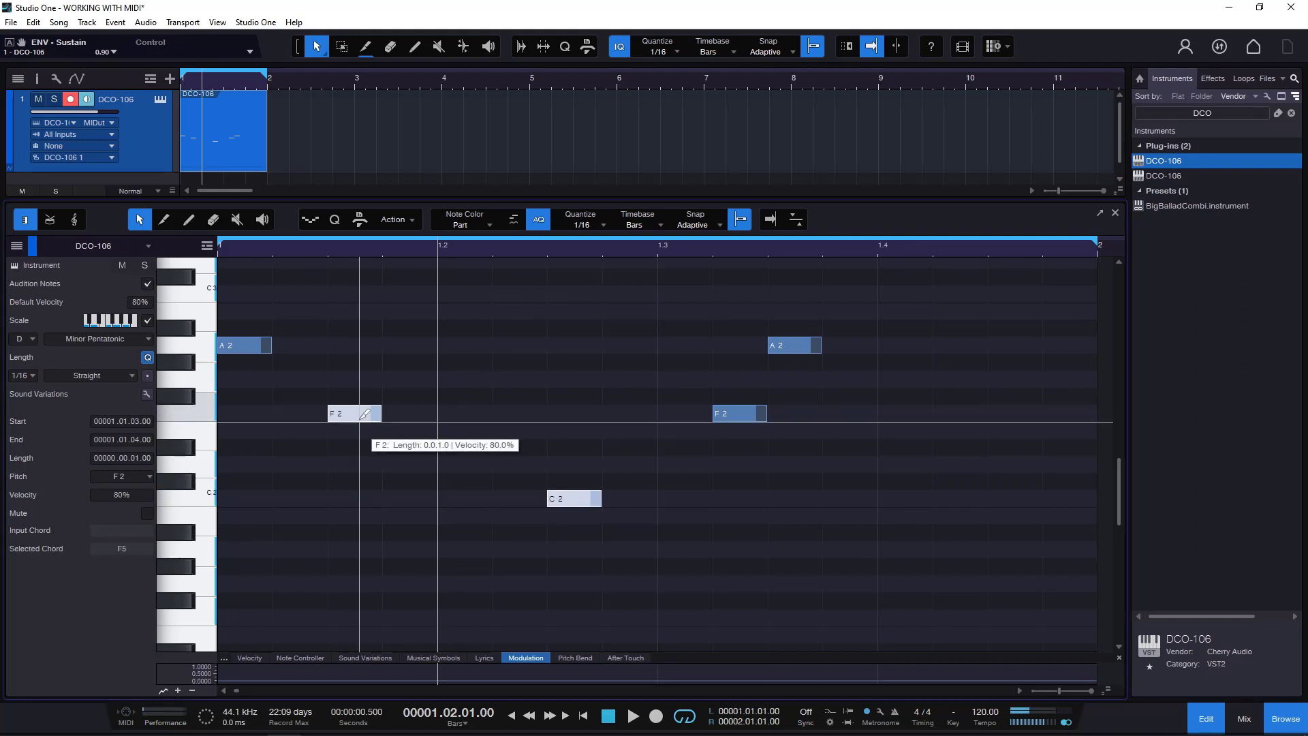
{"action": "key", "text": "shift+Right"}
{"action": "key", "text": "shift+Right"}
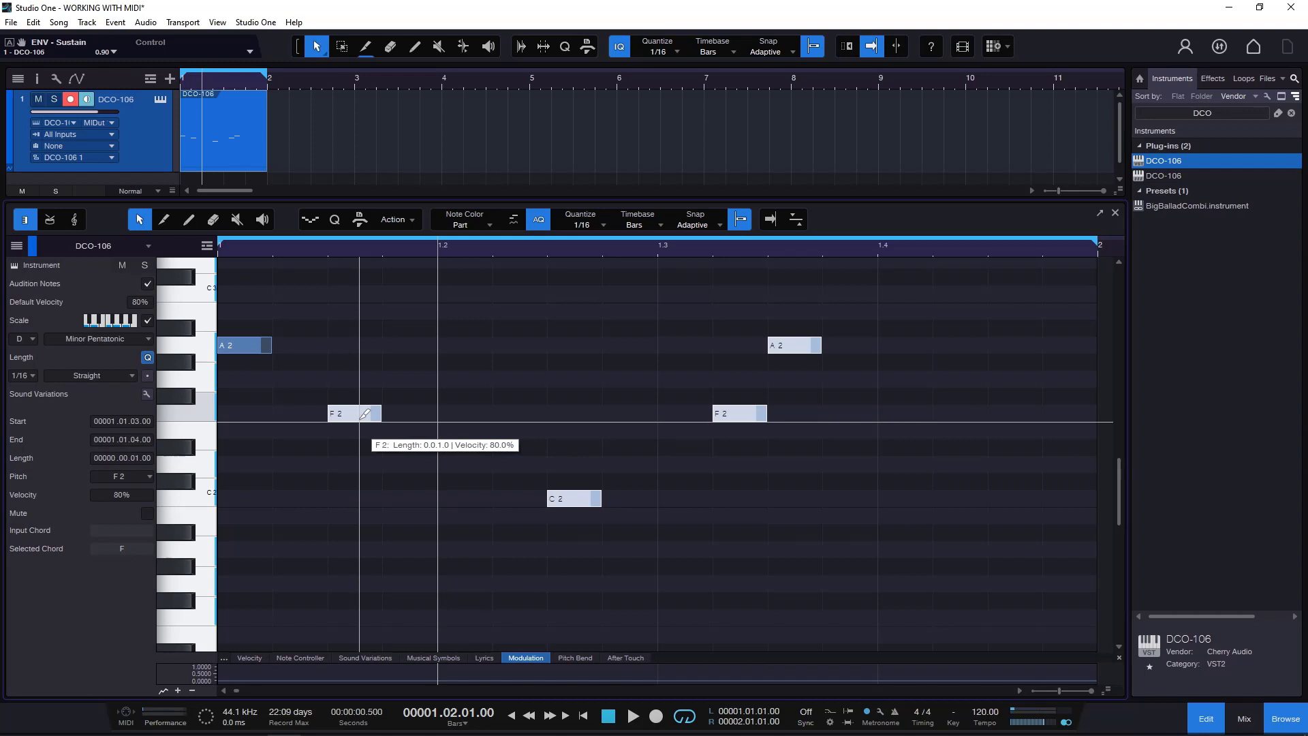
Step: Shrink the multi-note selection back to the first F2 and extend it backwards to include the first A2
{"action": "key", "text": "shift+Left"}
{"action": "key", "text": "shift+Left"}
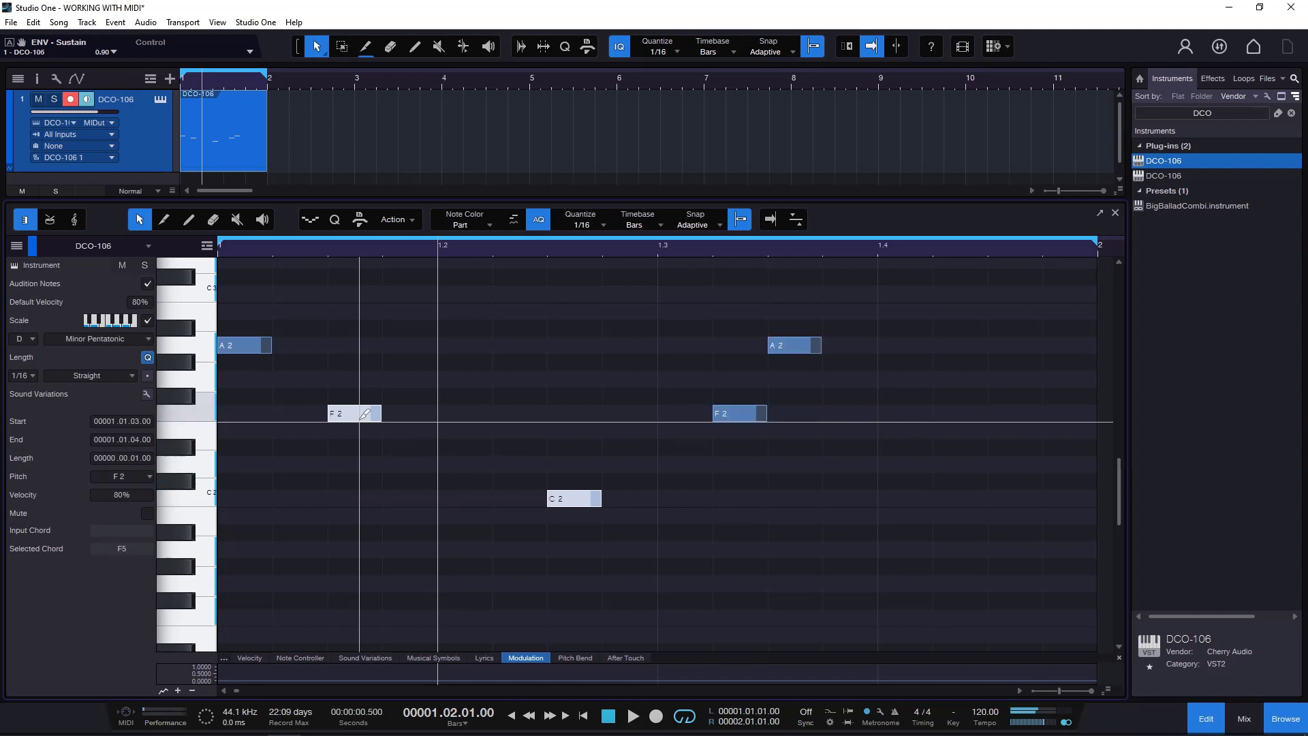
{"action": "key", "text": "shift+Left"}
{"action": "key", "text": "shift+Left"}
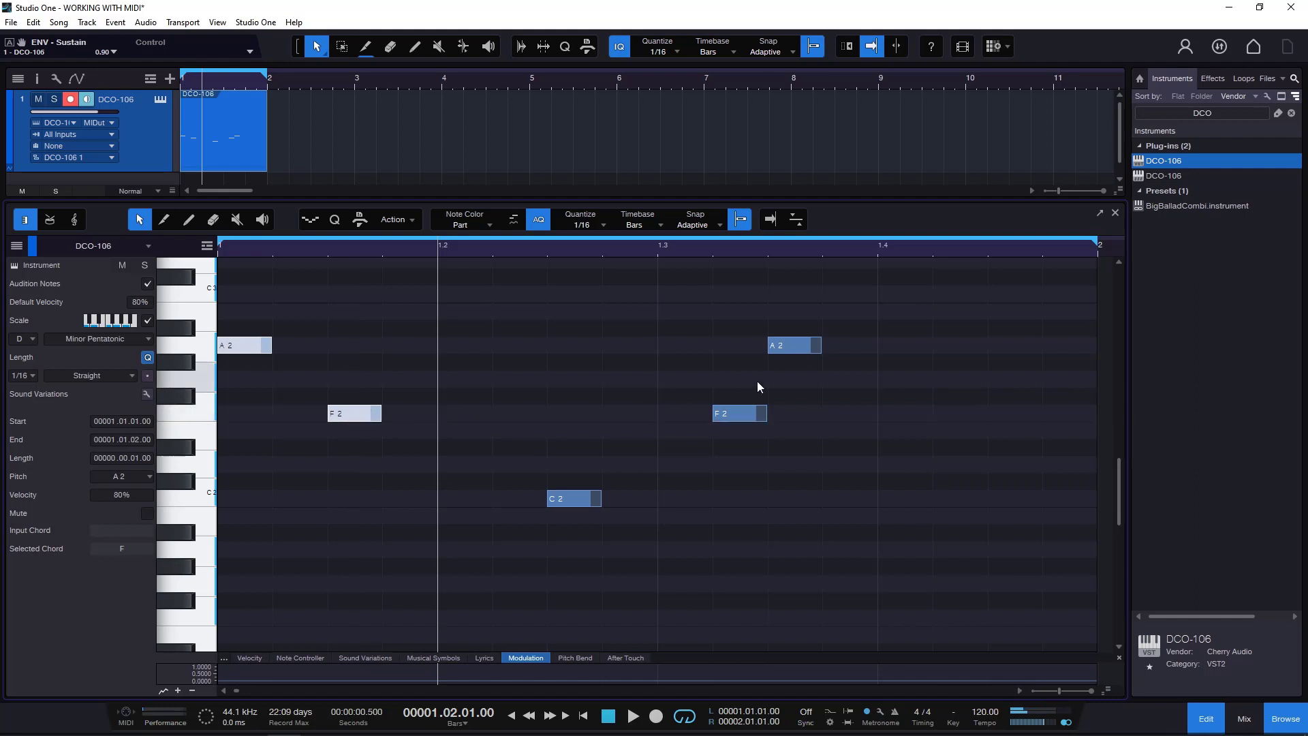
Step: Select the last A2 and extend the selection backwards through the first F2
{"action": "left_click", "coordinate": [781, 348]}
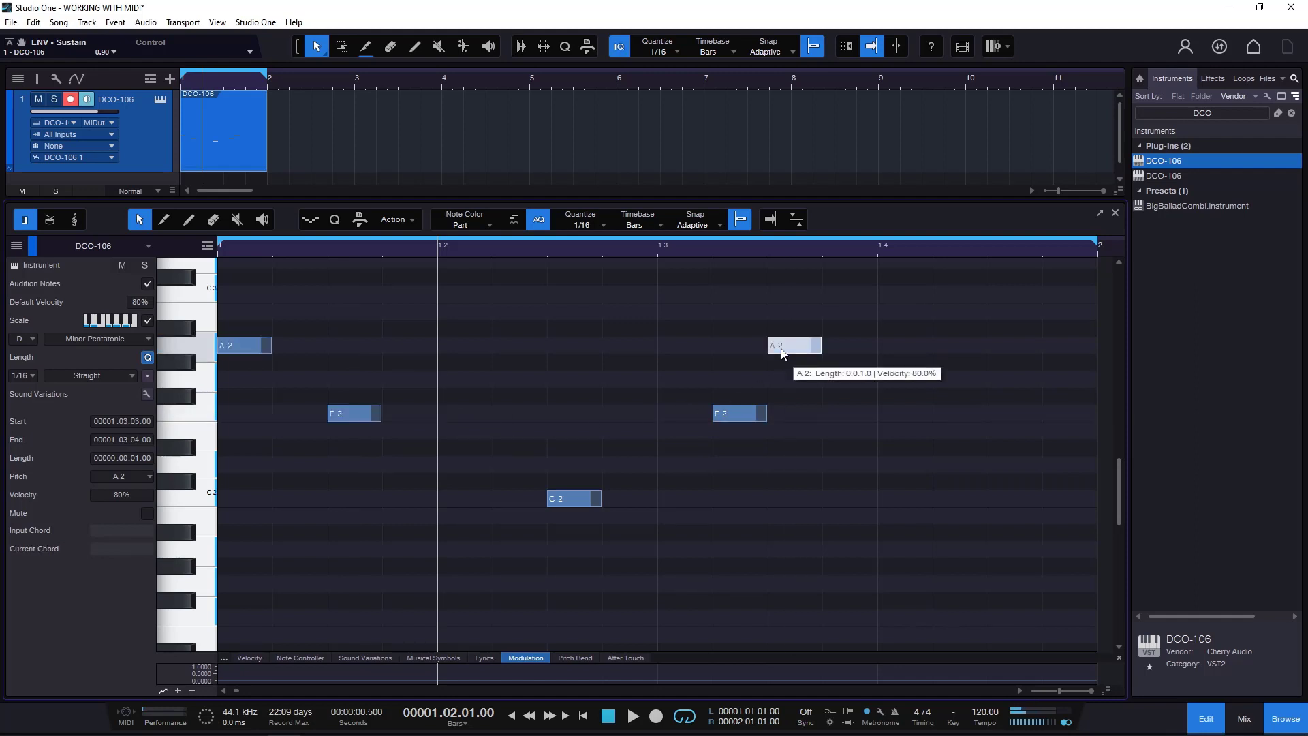
{"action": "key", "text": "shift+Left"}
{"action": "key", "text": "shift+Left"}
{"action": "key", "text": "shift+Left"}
{"action": "key", "text": "shift+Left"}
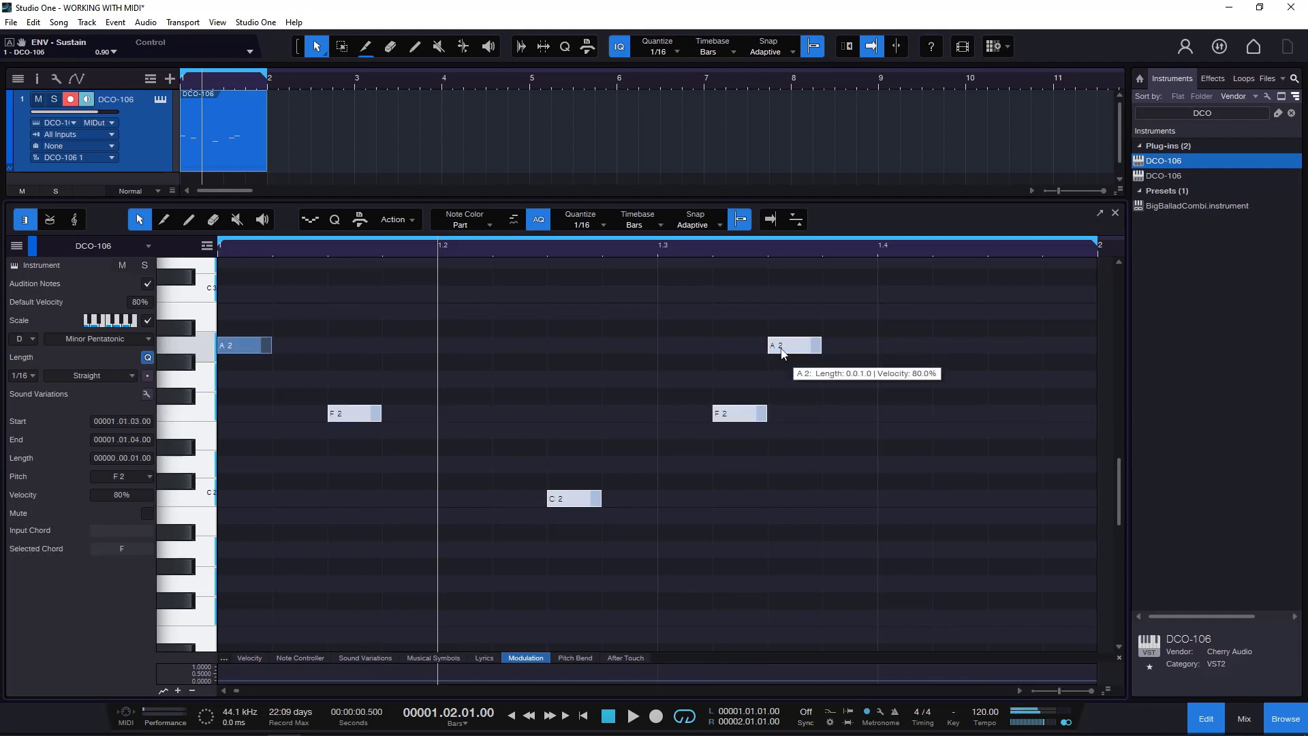
Step: Reduce the selection note by note until only the last A2 remains selected
{"action": "key", "text": "shift+Right"}
{"action": "key", "text": "shift+Right"}
{"action": "key", "text": "shift+Right"}
{"action": "key", "text": "shift+Right"}
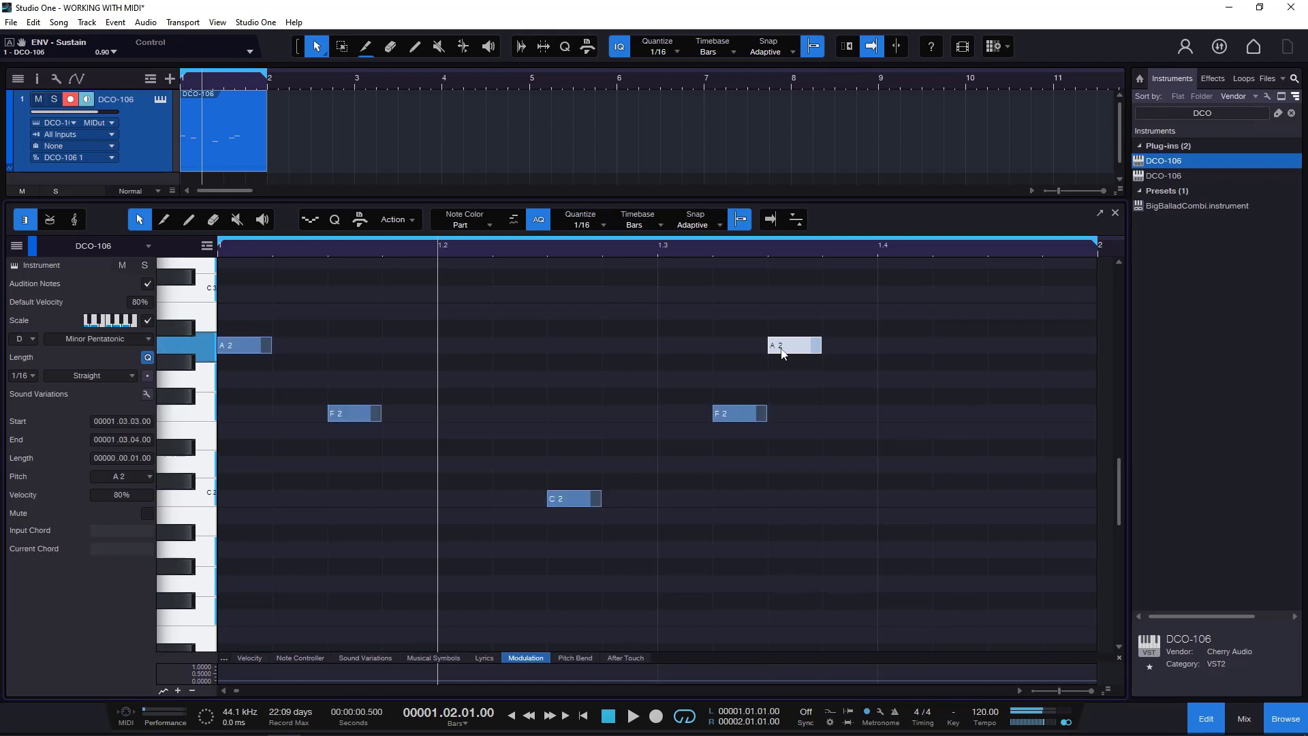
Step: Box-select the last two notes and all five notes, and reselect the first F2, extending the selection forwards through the last A2
{"action": "left_click_drag", "start_coordinate": [878, 285], "coordinate": [716, 468]}
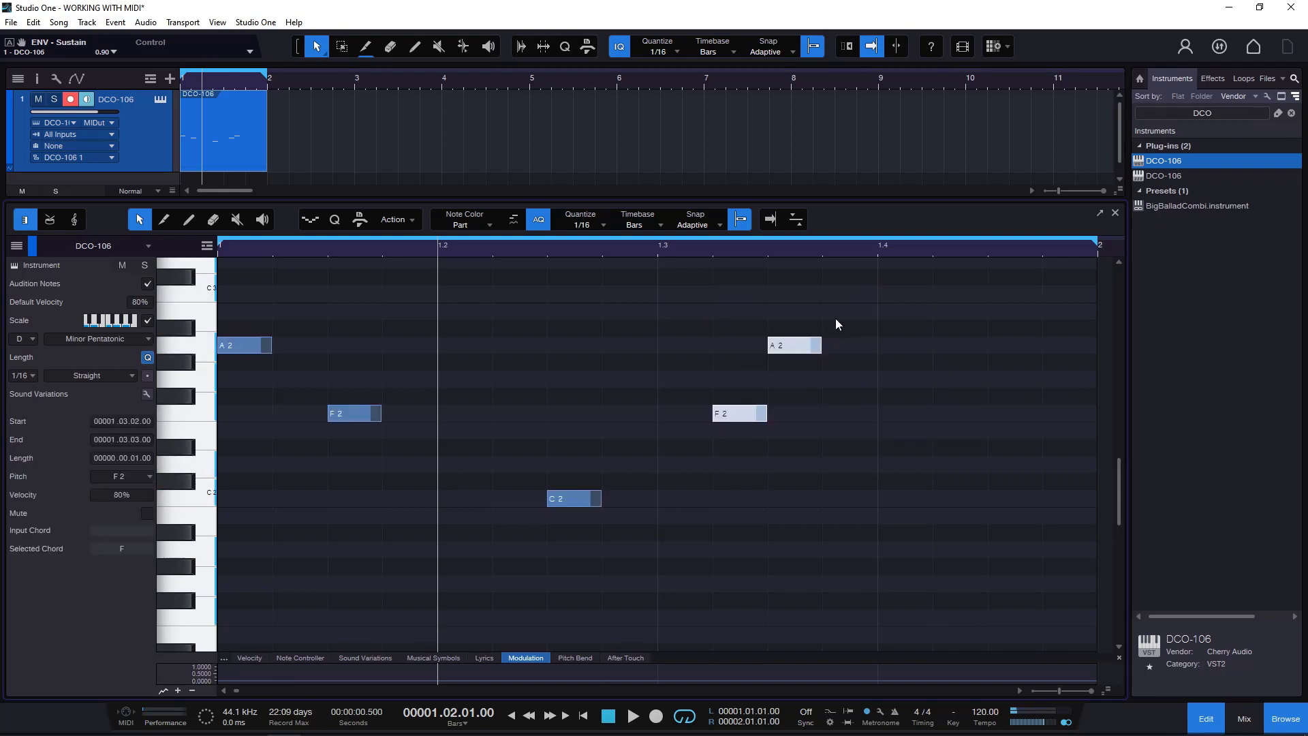
{"action": "left_click_drag", "start_coordinate": [844, 303], "coordinate": [217, 549]}
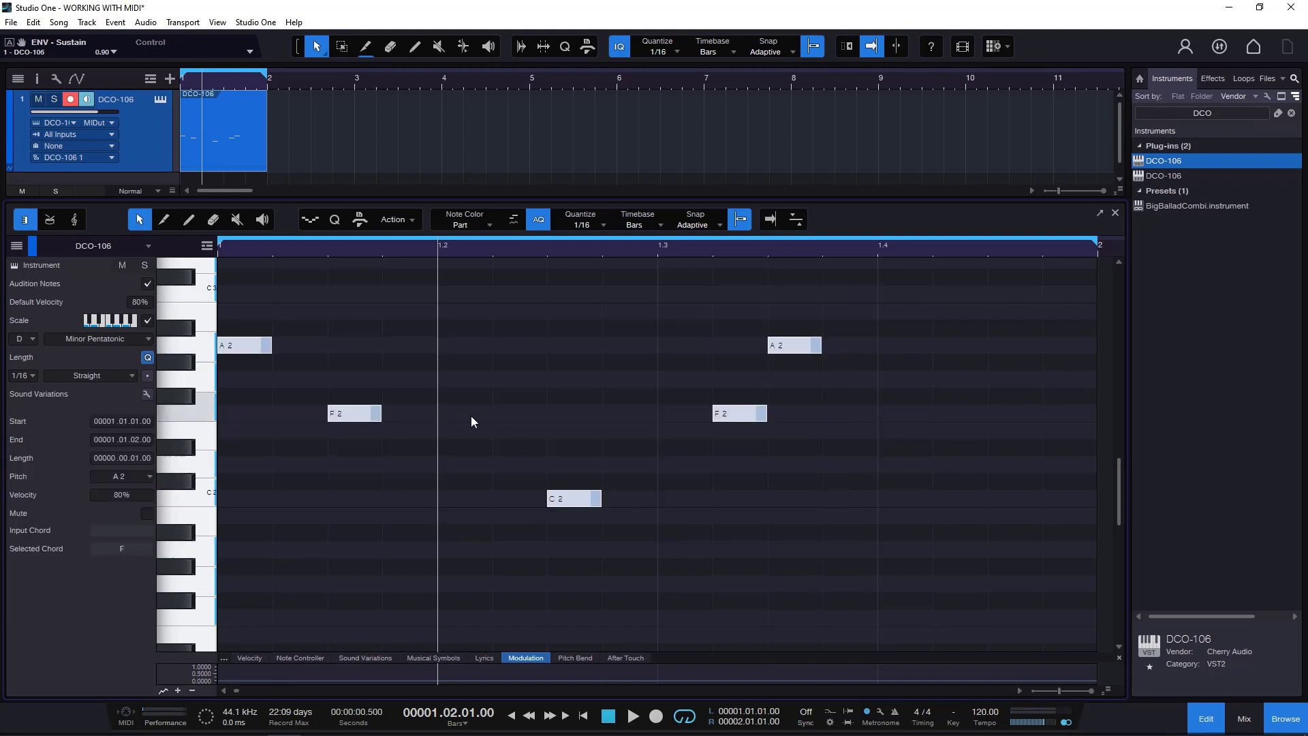
{"action": "left_click", "coordinate": [350, 413]}
{"action": "key", "text": "shift+Right"}
{"action": "key", "text": "shift+Right"}
{"action": "key", "text": "shift+Right"}
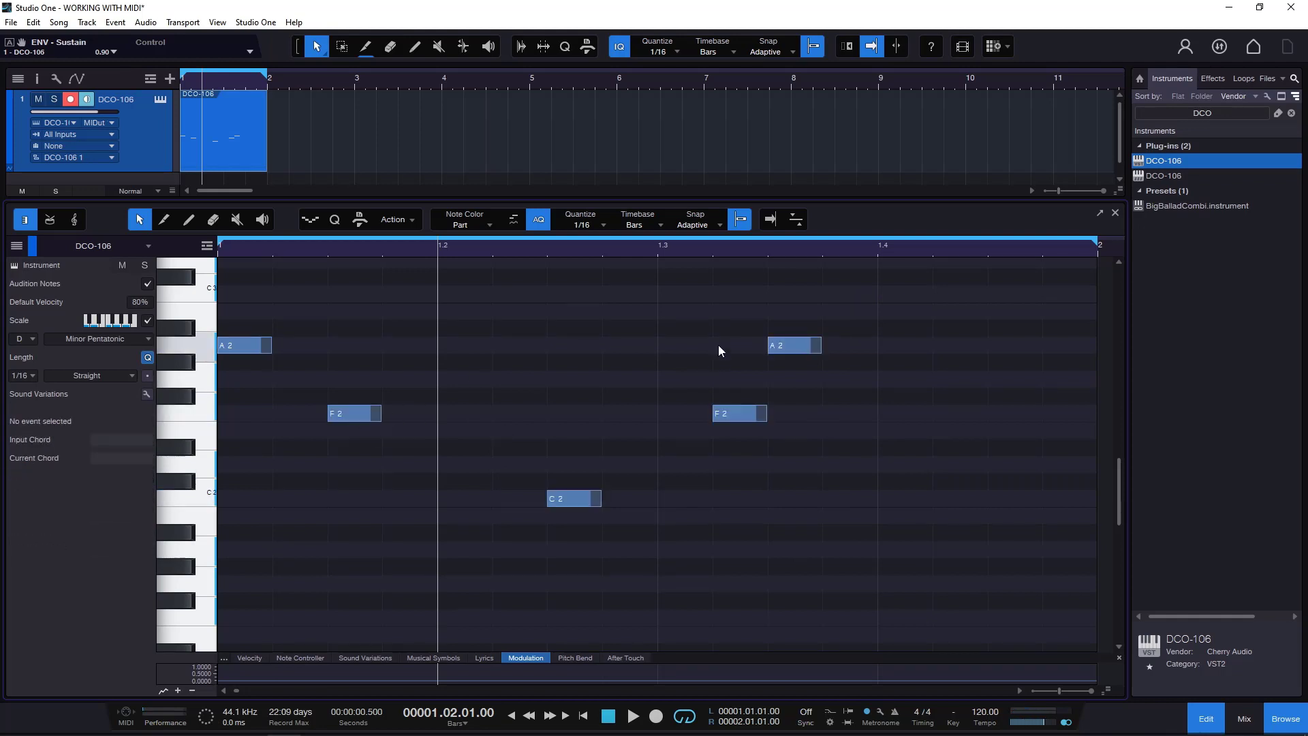
Step: Select the last two notes, F2 and A2, together in the piano roll
{"action": "left_click_drag", "start_coordinate": [691, 303], "coordinate": [840, 443]}
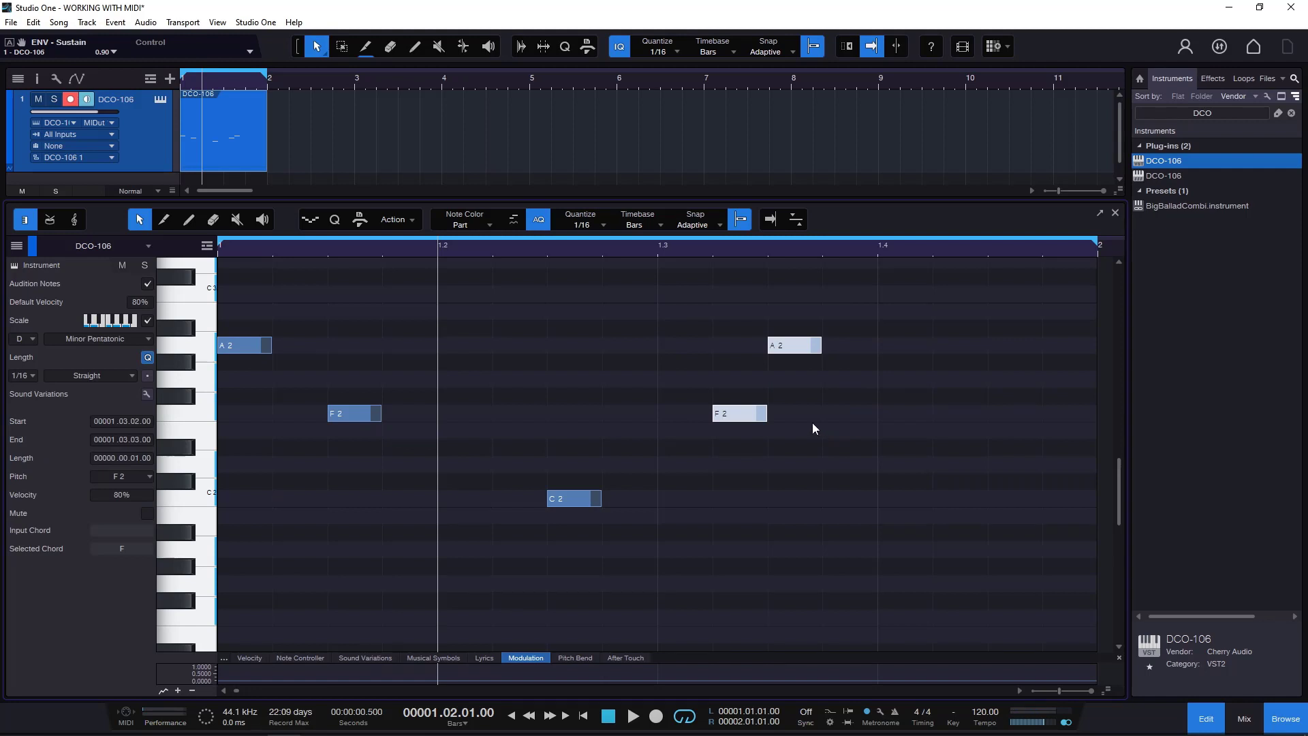
{"action": "scroll", "coordinate": [814, 421], "scroll_direction": "down", "scroll_amount": 2}
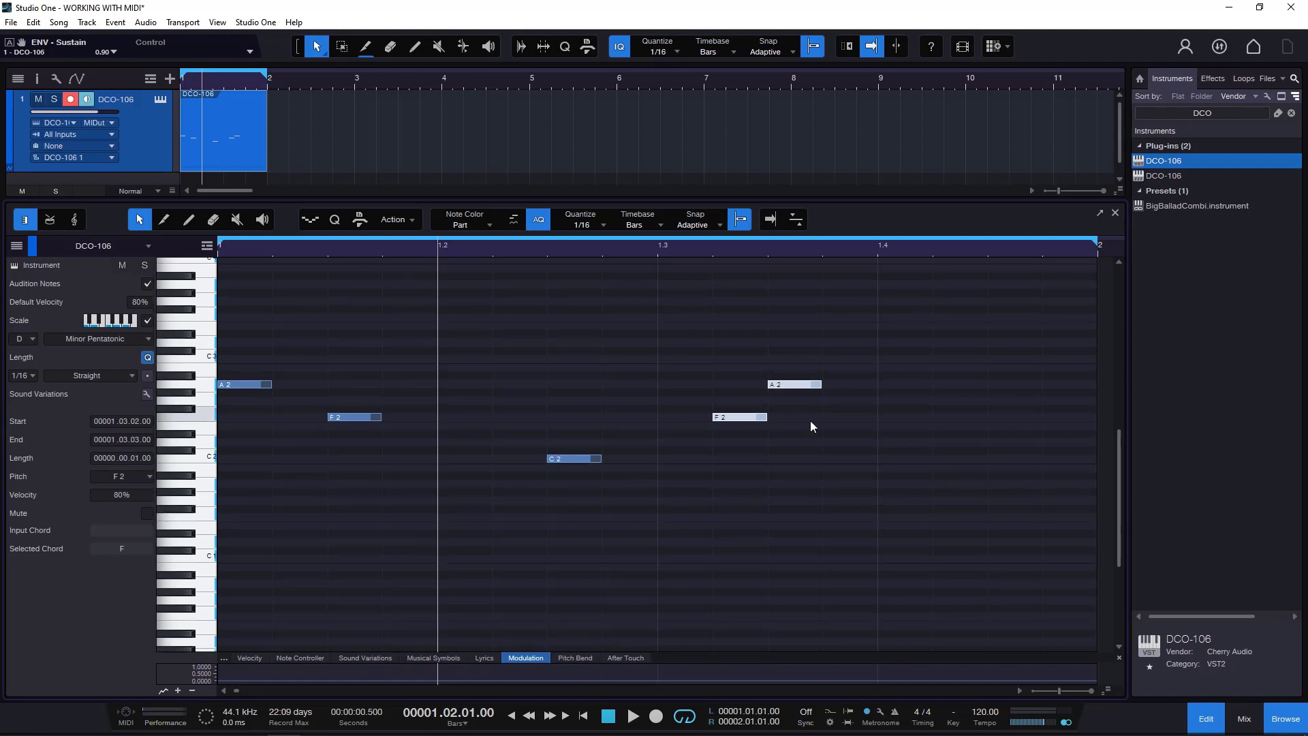
{"action": "scroll", "coordinate": [809, 463], "scroll_direction": "up", "scroll_amount": 1}
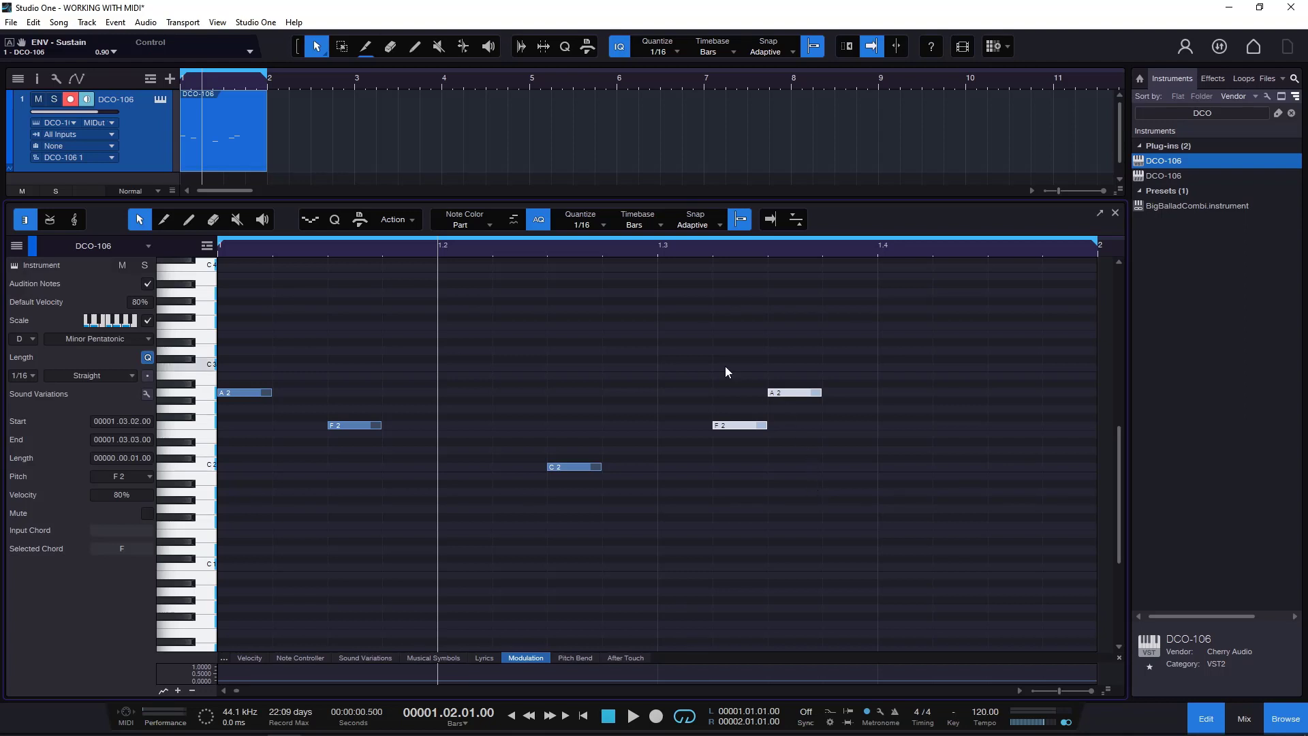
{"action": "left_click_drag", "start_coordinate": [695, 355], "coordinate": [823, 455]}
{"action": "scroll", "coordinate": [834, 465], "scroll_direction": "up", "scroll_amount": 1}
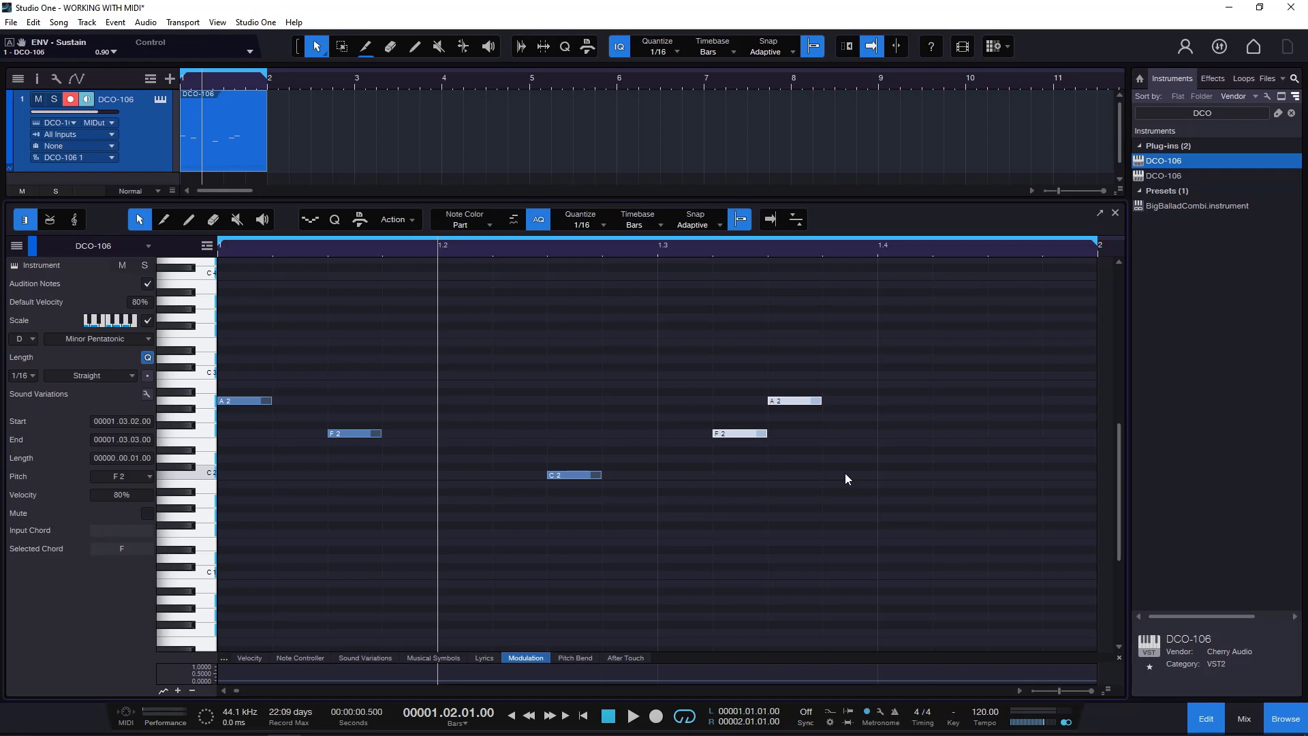
Step: Transpose the two selected notes up an octave and back, and down an octave and back
{"action": "key", "text": "shift+Up"}
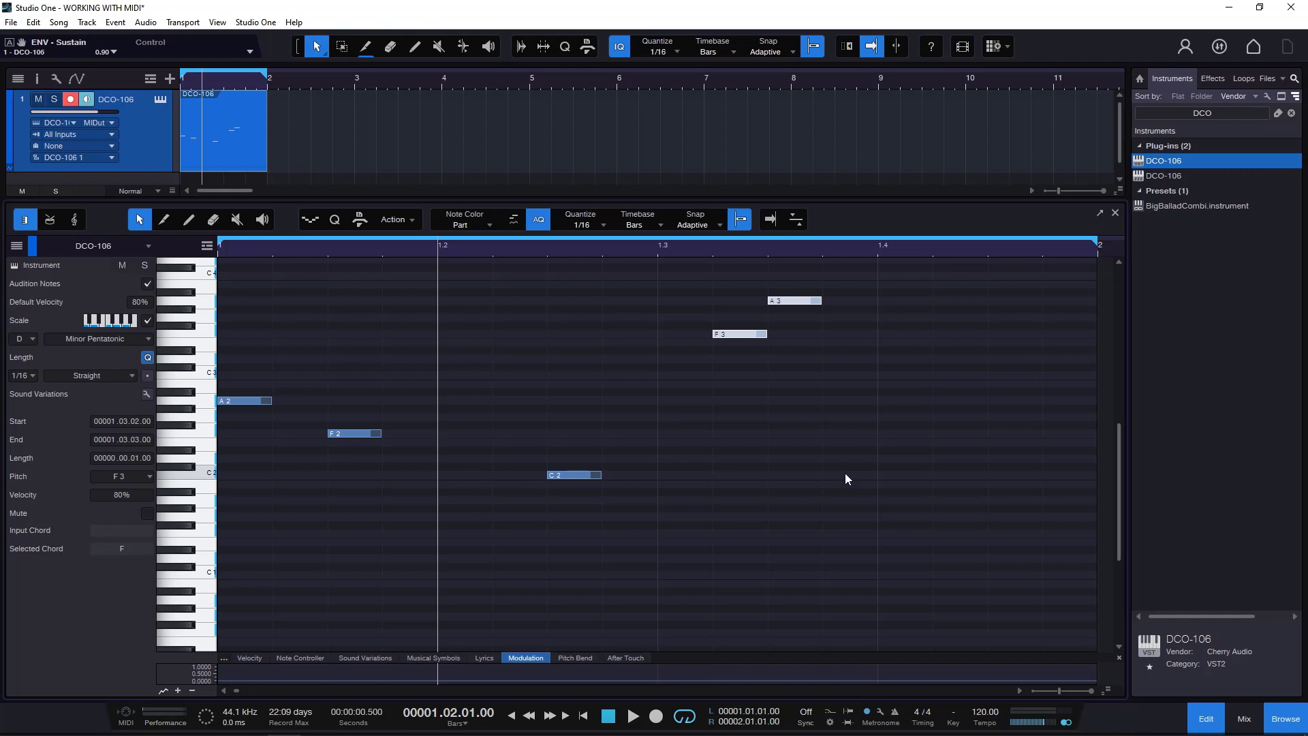
{"action": "key", "text": "shift+Down"}
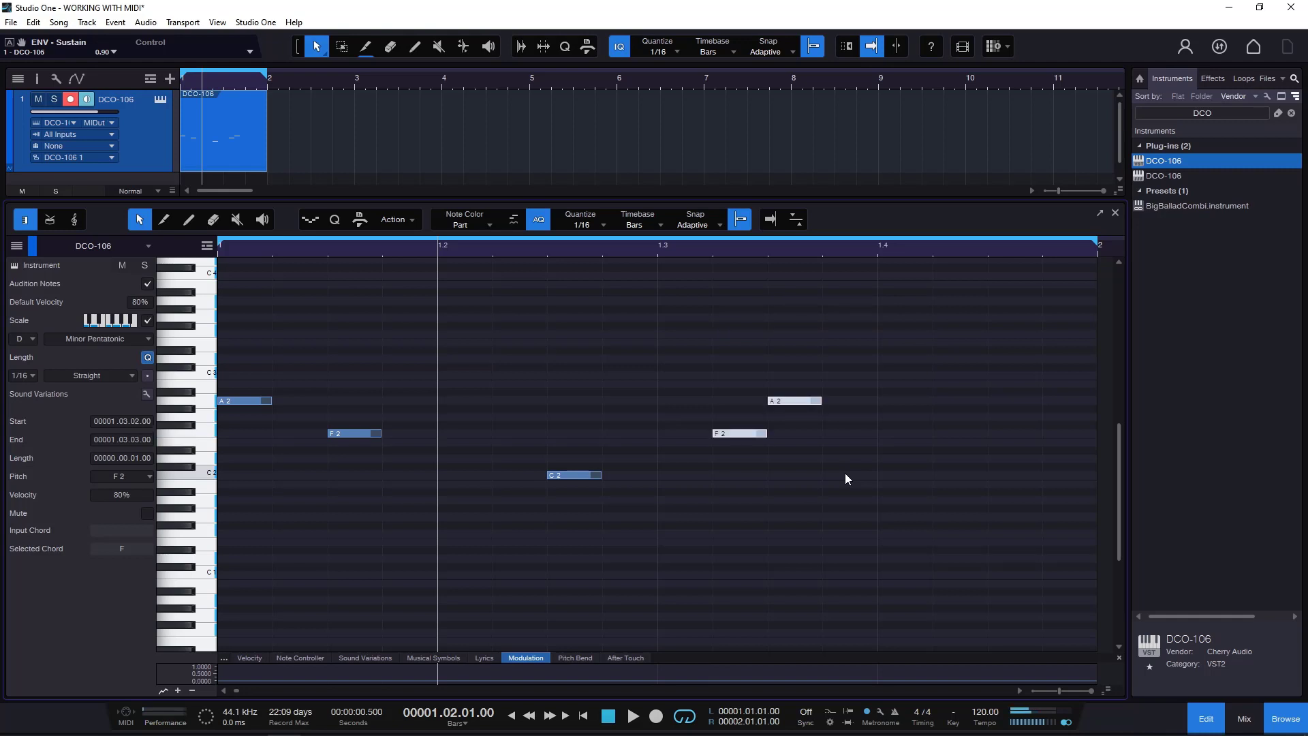
{"action": "key", "text": "shift+Down"}
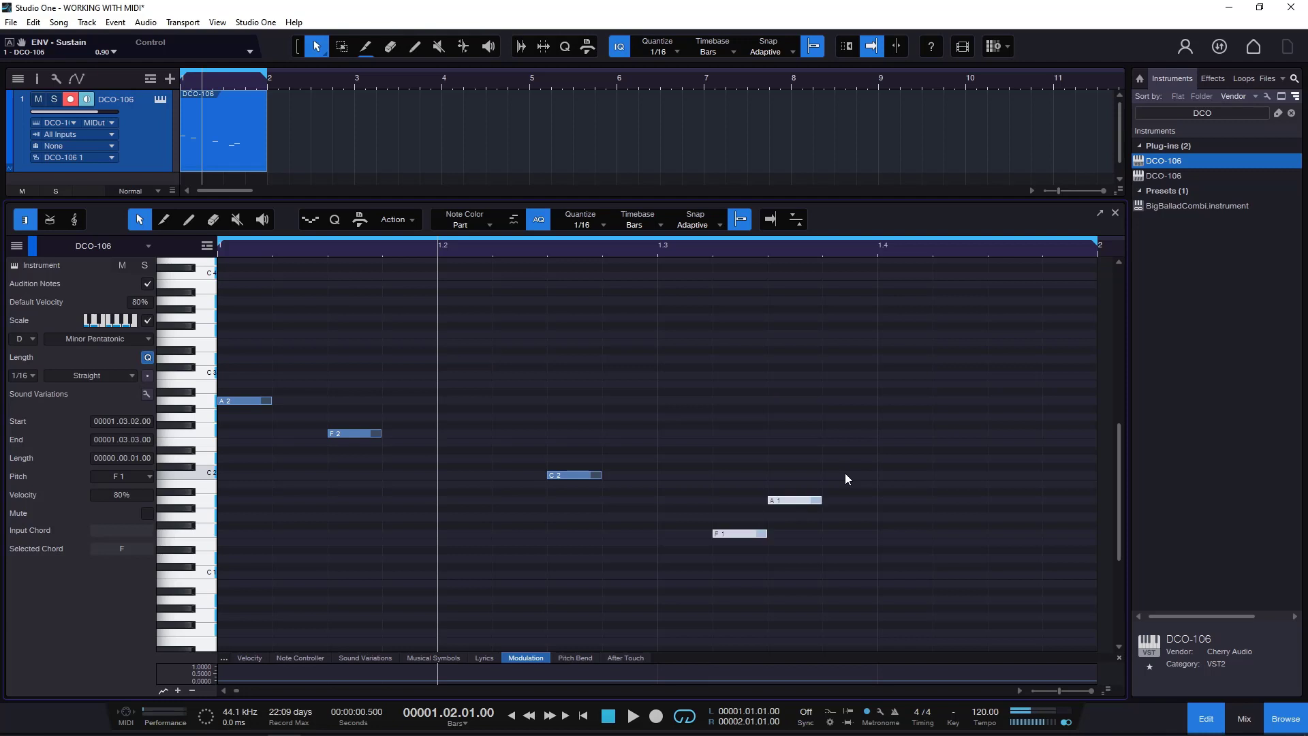
{"action": "key", "text": "shift+Up"}
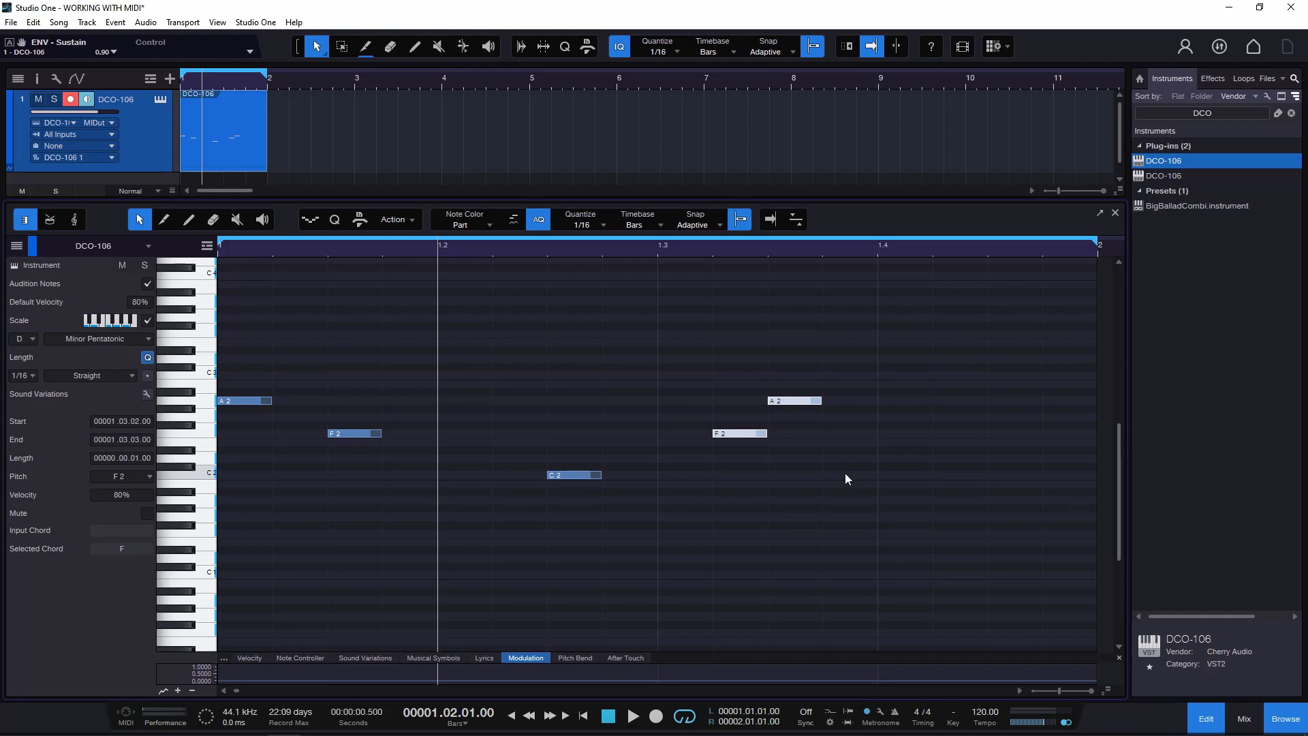
Step: Raise the two selected notes by semitones to G2 and B2, and lower them to D#2 and G2
{"action": "key", "text": "Up"}
{"action": "key", "text": "Up"}
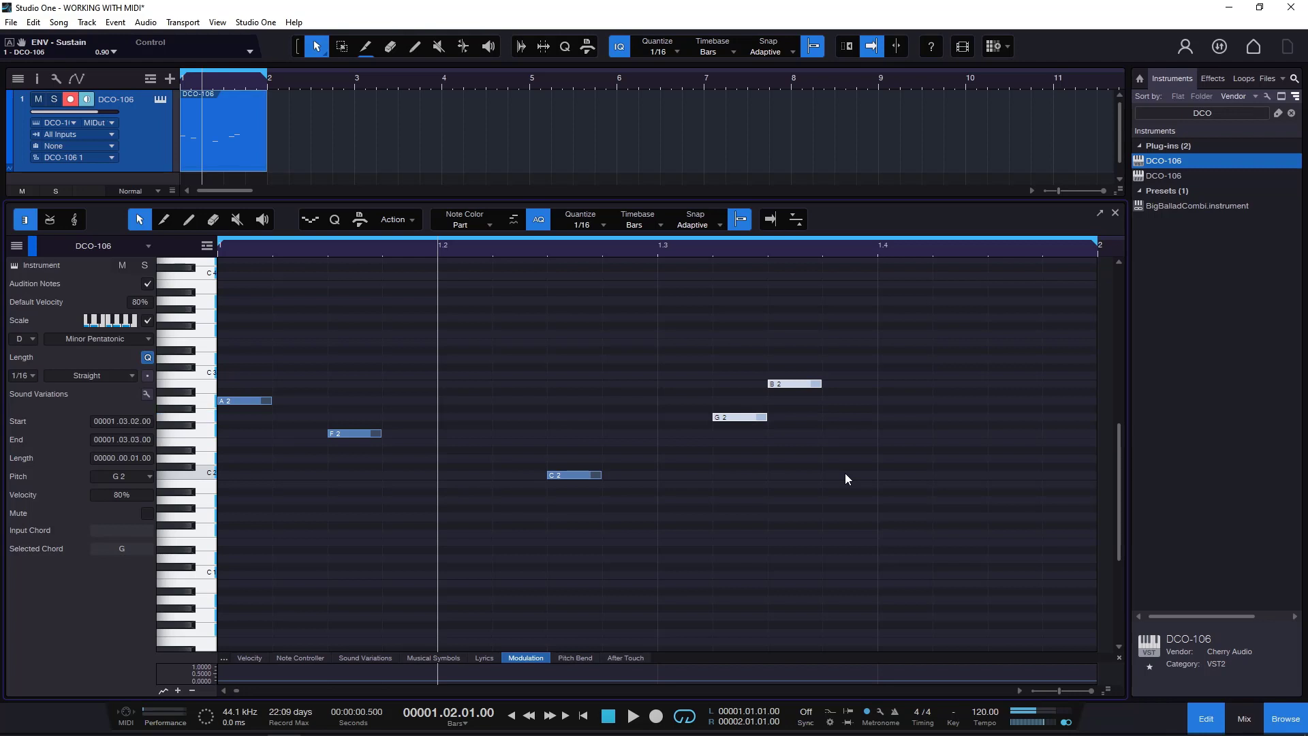
{"action": "key", "text": "Down"}
{"action": "key", "text": "Down"}
{"action": "key", "text": "Down"}
{"action": "key", "text": "Down"}
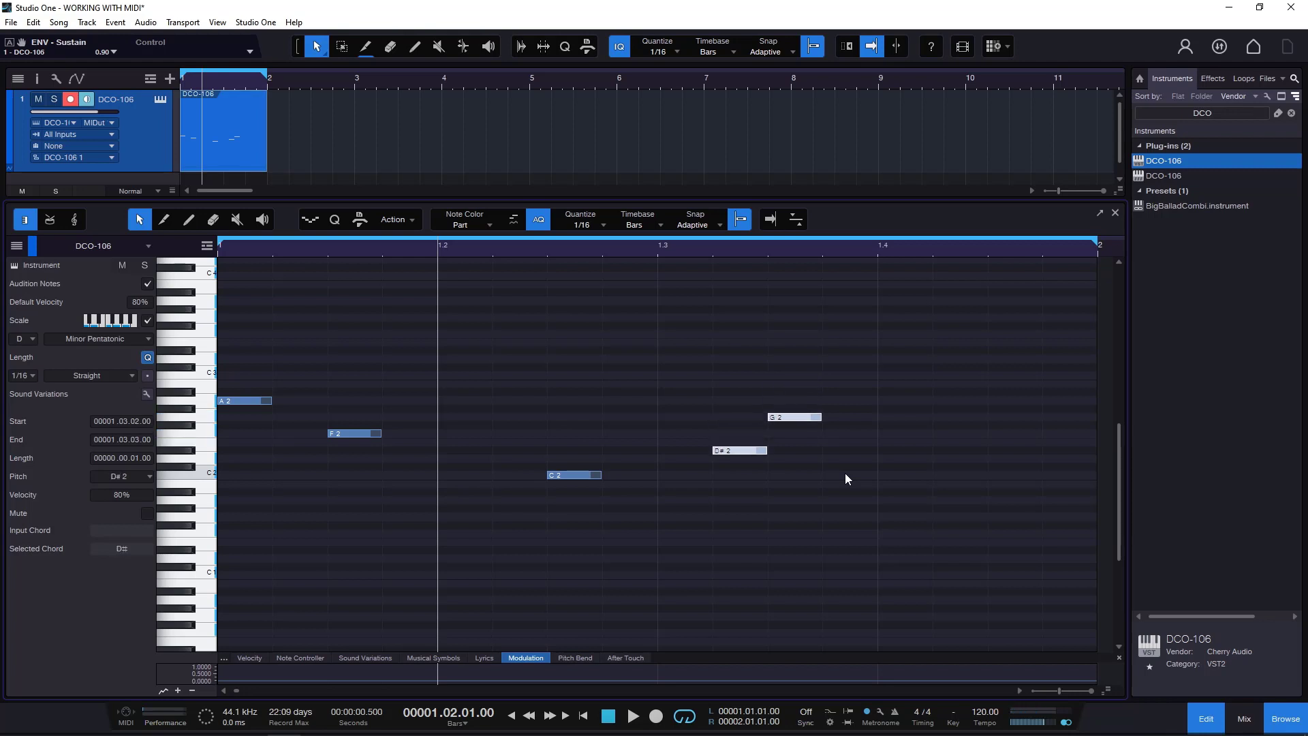
Step: Shift the selected notes up an octave and back, and raise them one semitone to E2 and G#2
{"action": "key", "text": "shift+Up"}
{"action": "key", "text": "shift+Down"}
{"action": "key", "text": "Up"}
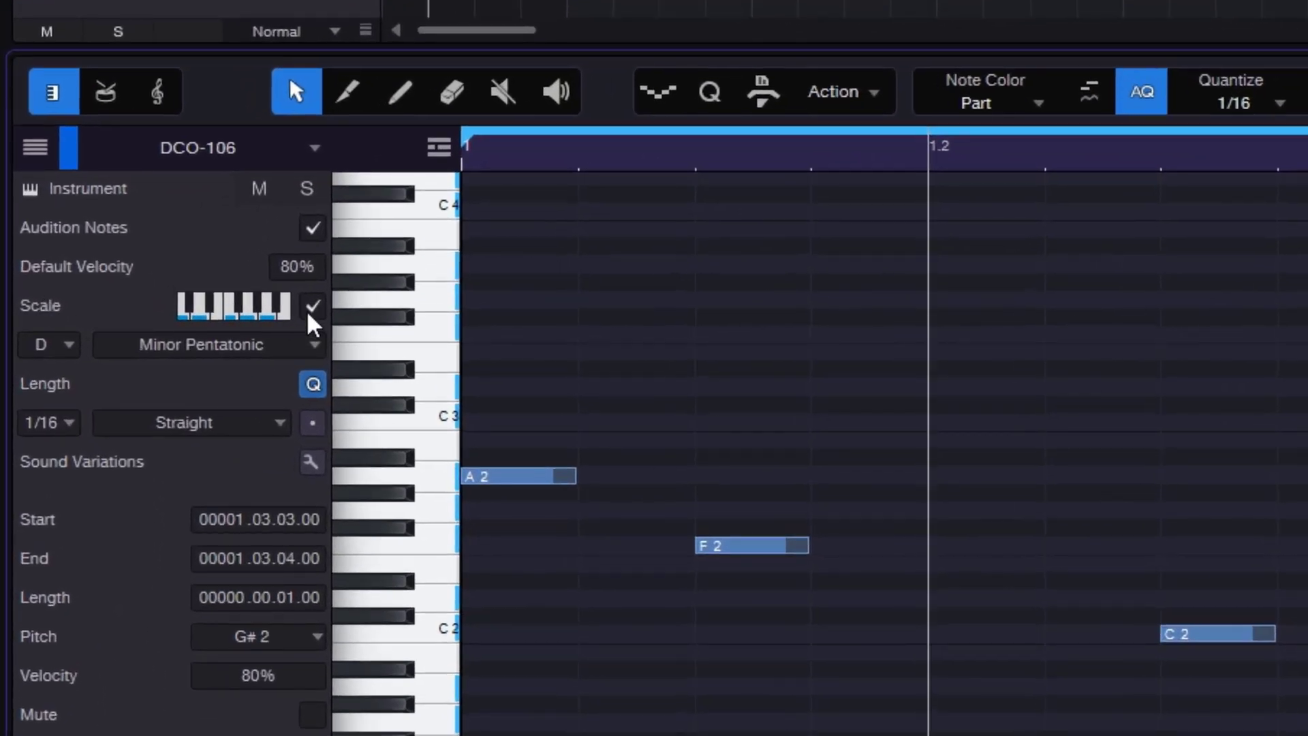
Step: Turn off the D Minor Pentatonic scale constraint for the note editor
{"action": "left_click", "coordinate": [312, 314]}
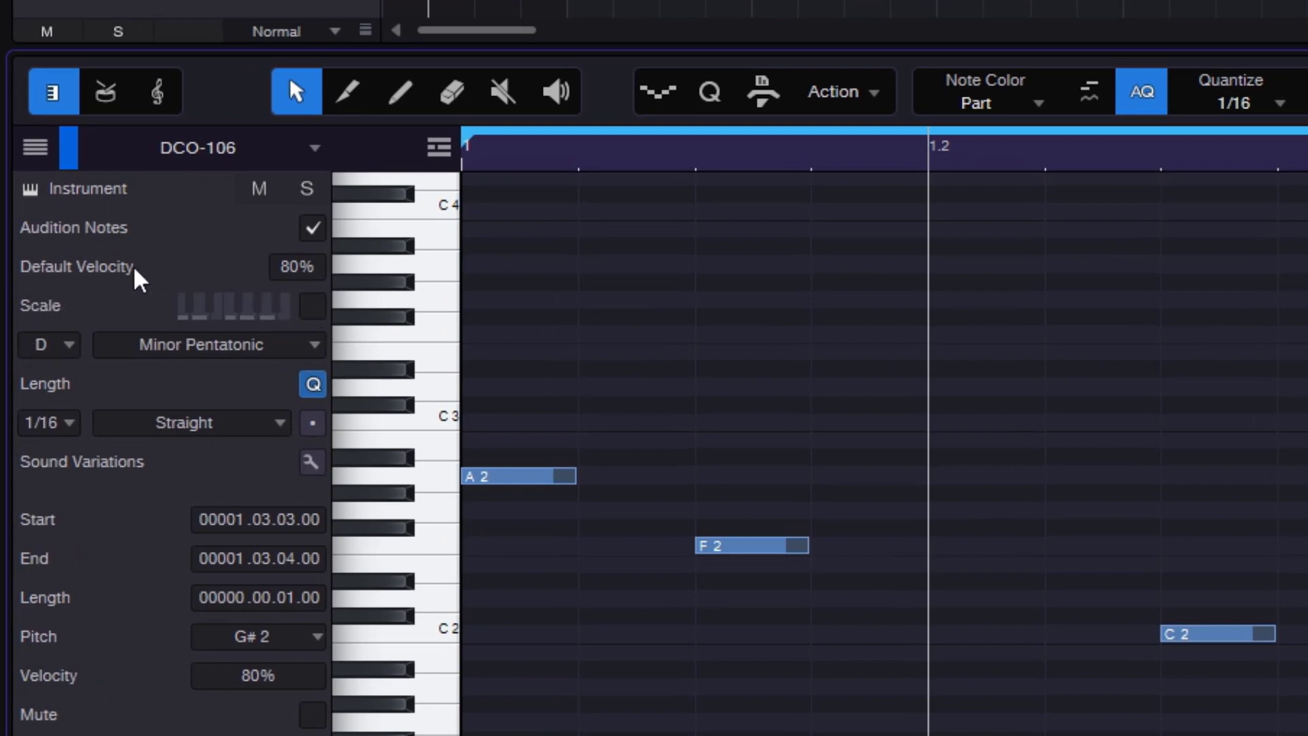
{"action": "left_click", "coordinate": [312, 315]}
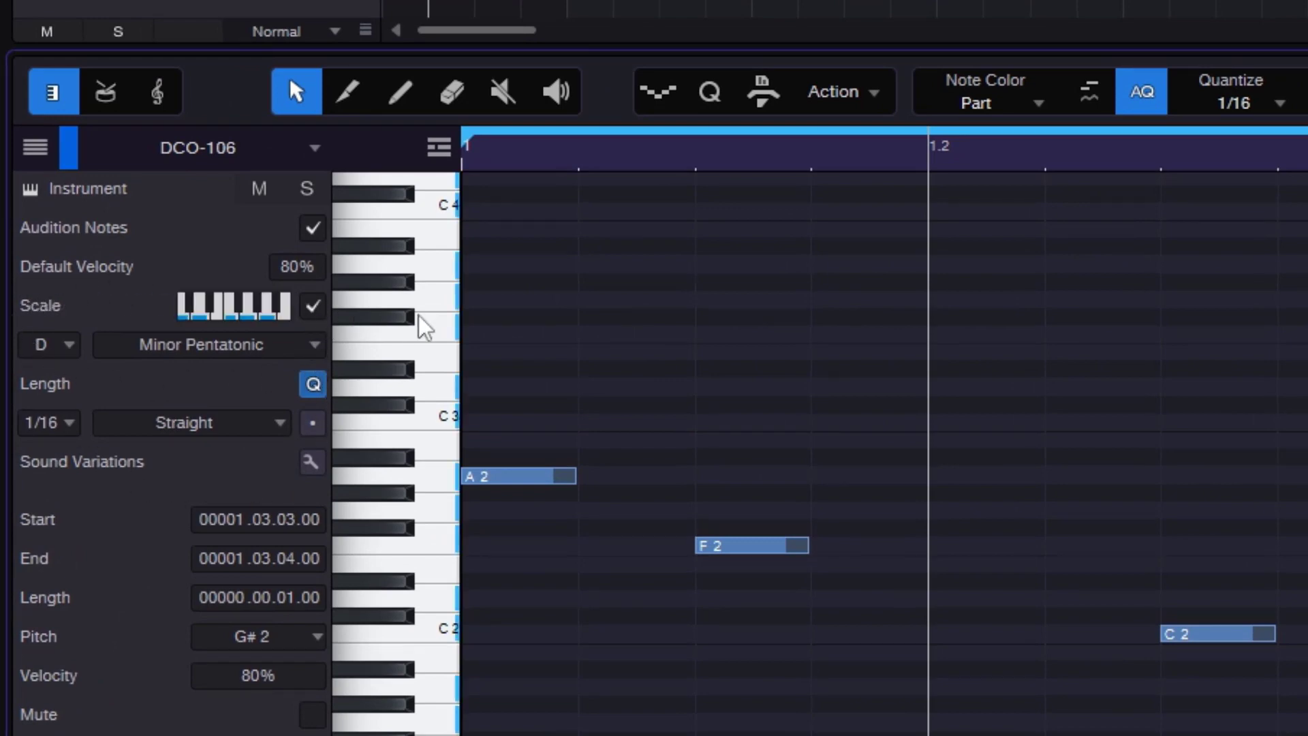
{"action": "left_click", "coordinate": [312, 312]}
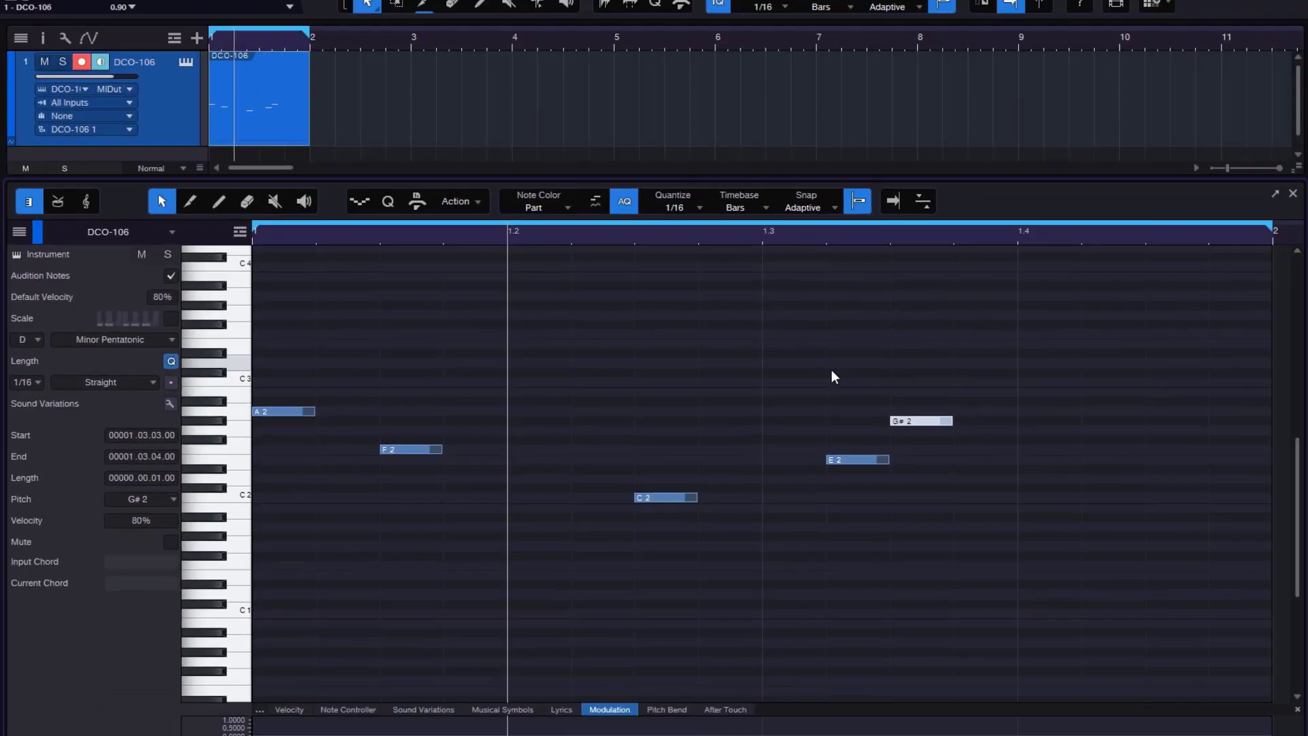
Step: Select the last two notes, E2 and G#2, and transpose them up an octave and back down
{"action": "left_click_drag", "start_coordinate": [718, 359], "coordinate": [824, 477]}
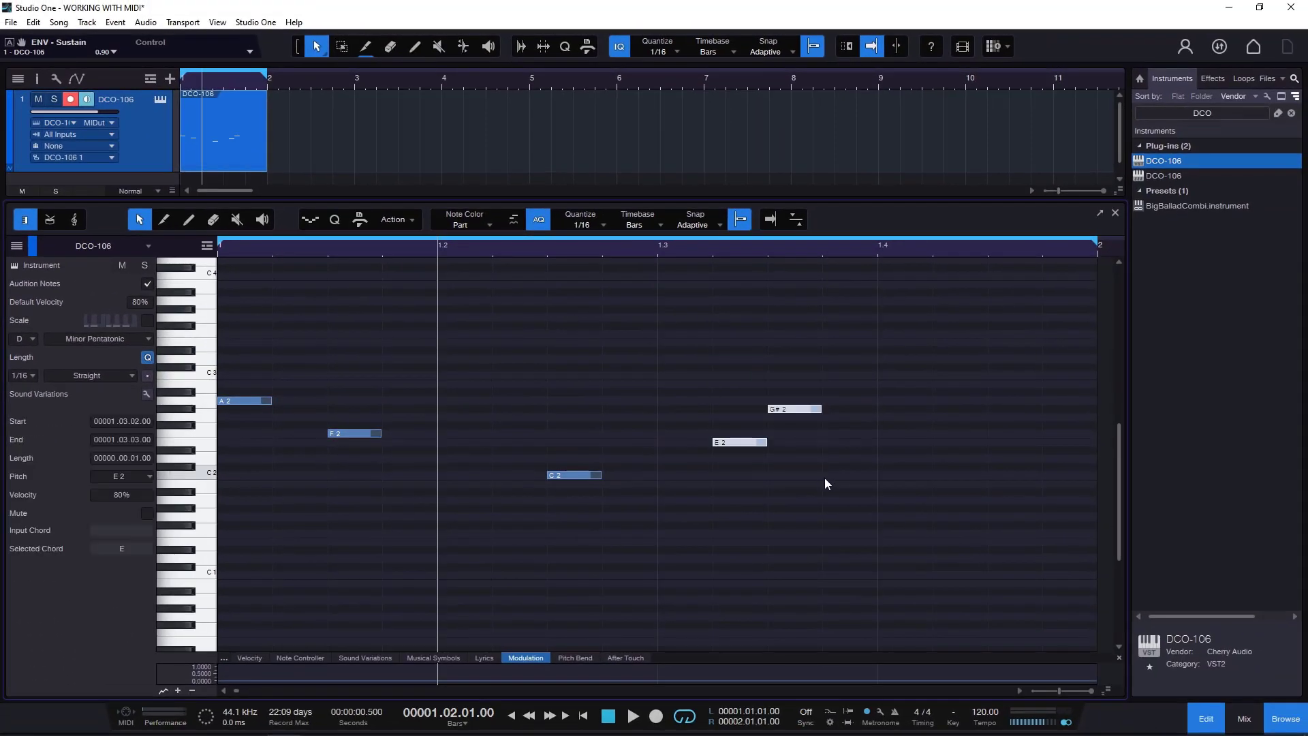
{"action": "key", "text": "shift+Up"}
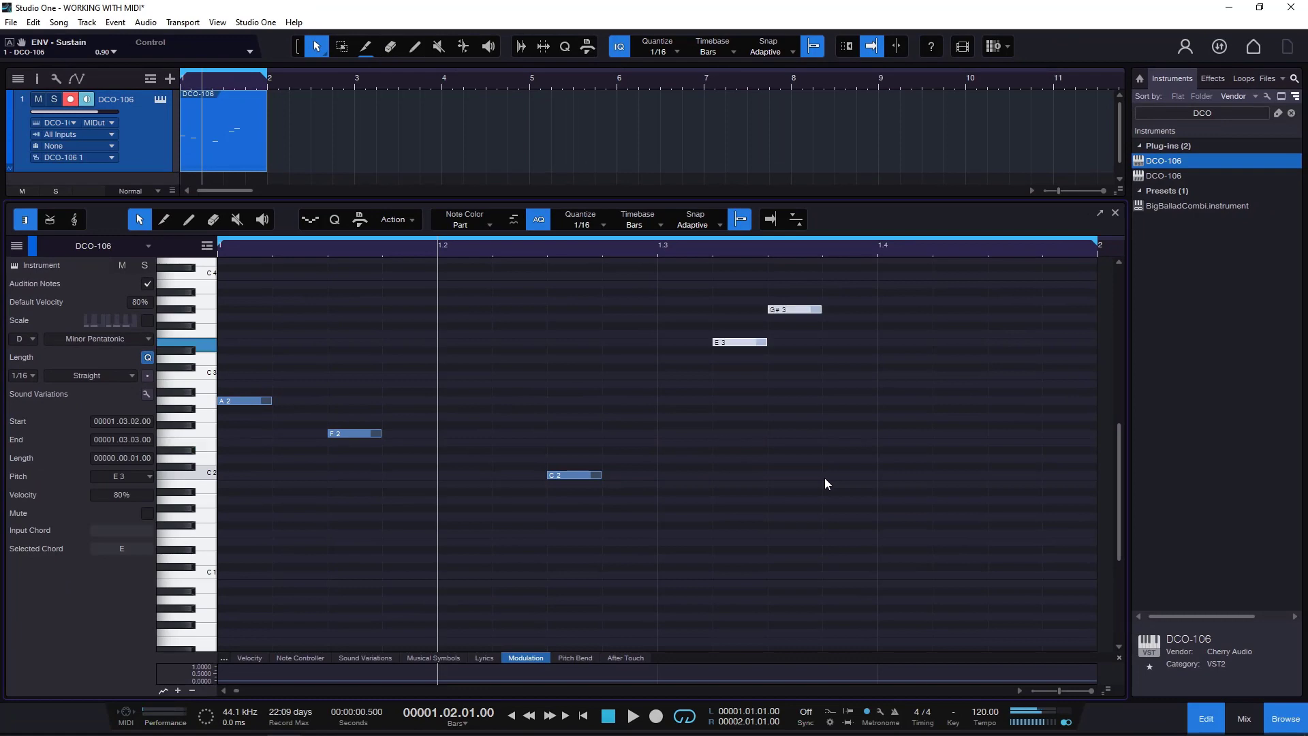
{"action": "key", "text": "shift+Down"}
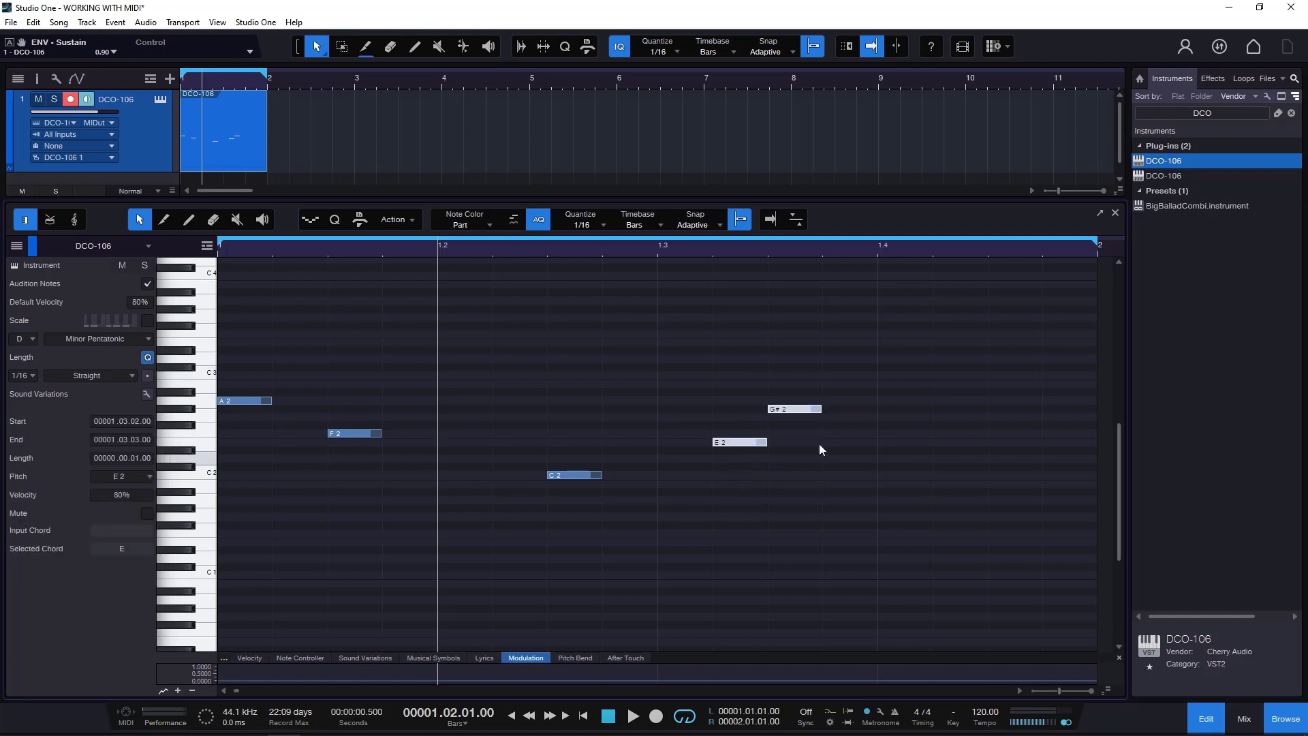
Step: Clear the two-note selection and raise the C2 note at 1.2.3 by one semitone to C#2
{"action": "mouse_move", "coordinate": [795, 411]}
{"action": "left_mouse_down"}
{"action": "mouse_move", "coordinate": [849, 417]}
{"action": "mouse_move", "coordinate": [745, 416]}
{"action": "mouse_move", "coordinate": [795, 416]}
{"action": "left_mouse_up"}
{"action": "left_click", "coordinate": [726, 375]}
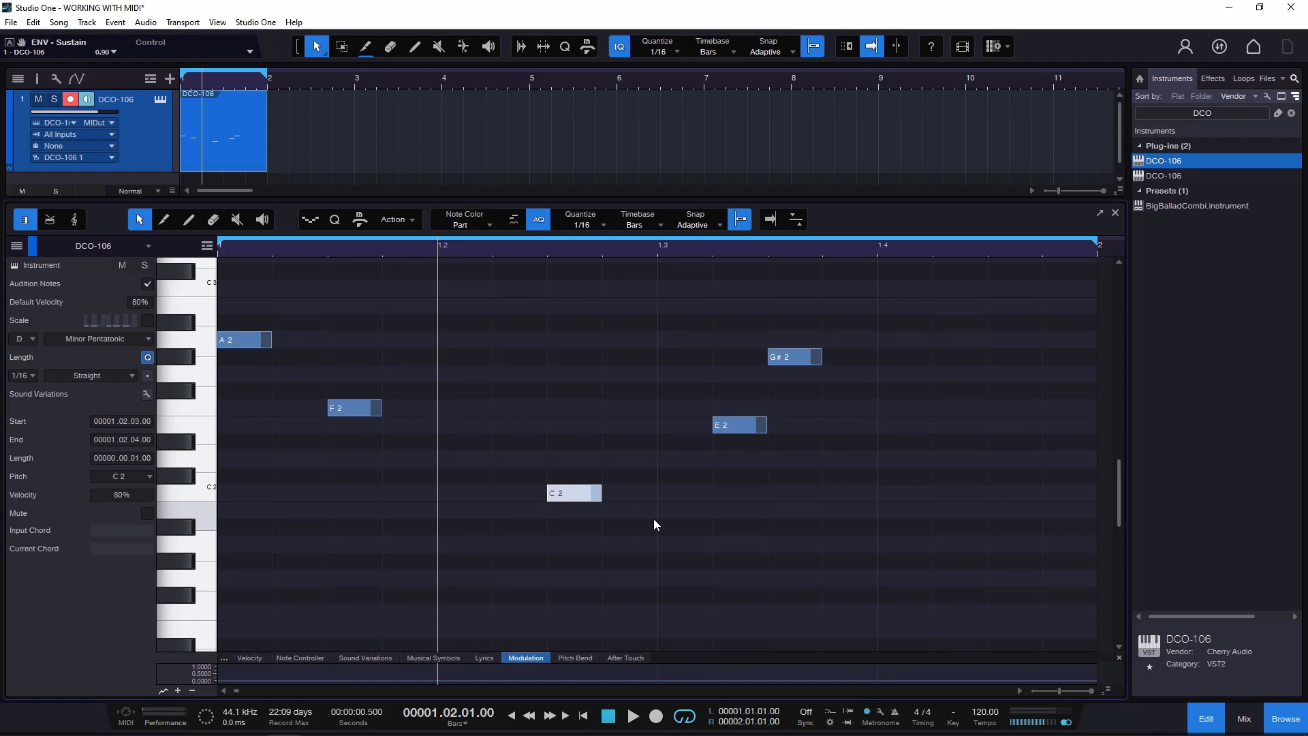
{"action": "key", "text": "Up"}
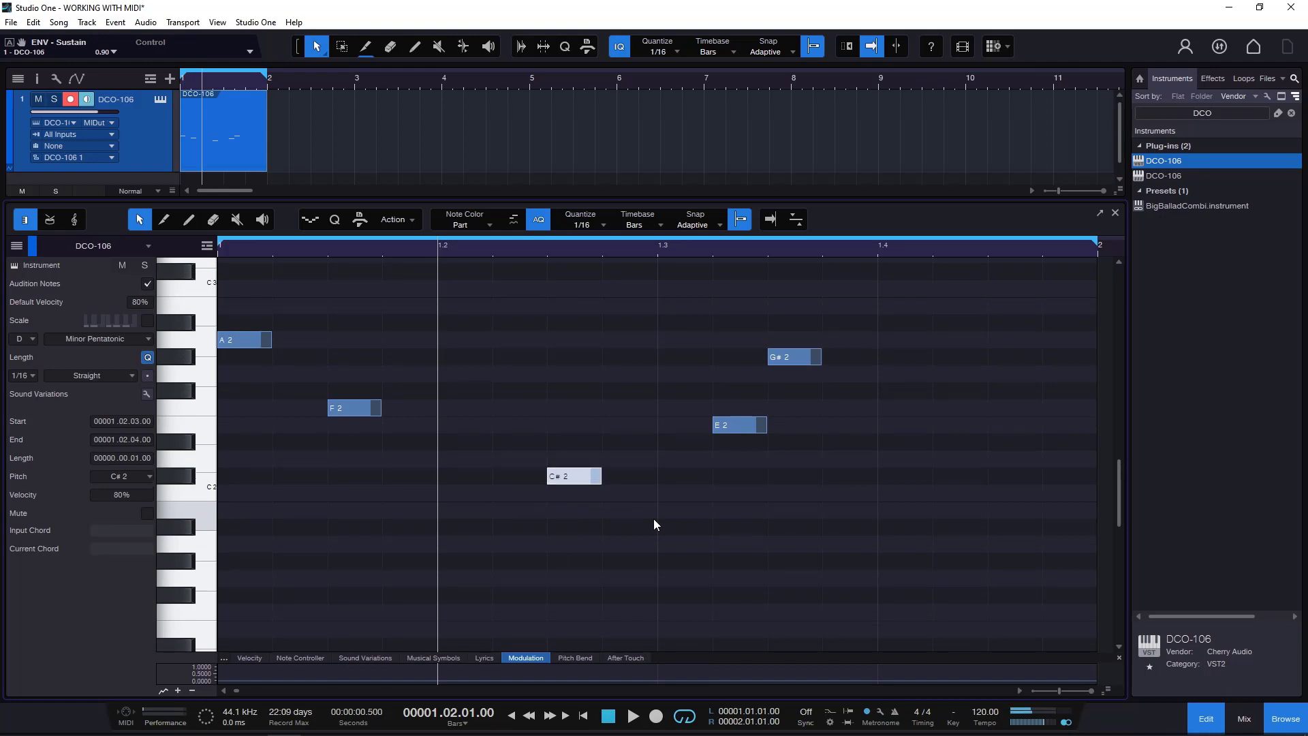
Step: Lower the selected C#2 note at 1.2.3 by two semitones and raise it back one semitone to C2
{"action": "key", "text": "Down"}
{"action": "key", "text": "Down"}
{"action": "key", "text": "Up"}
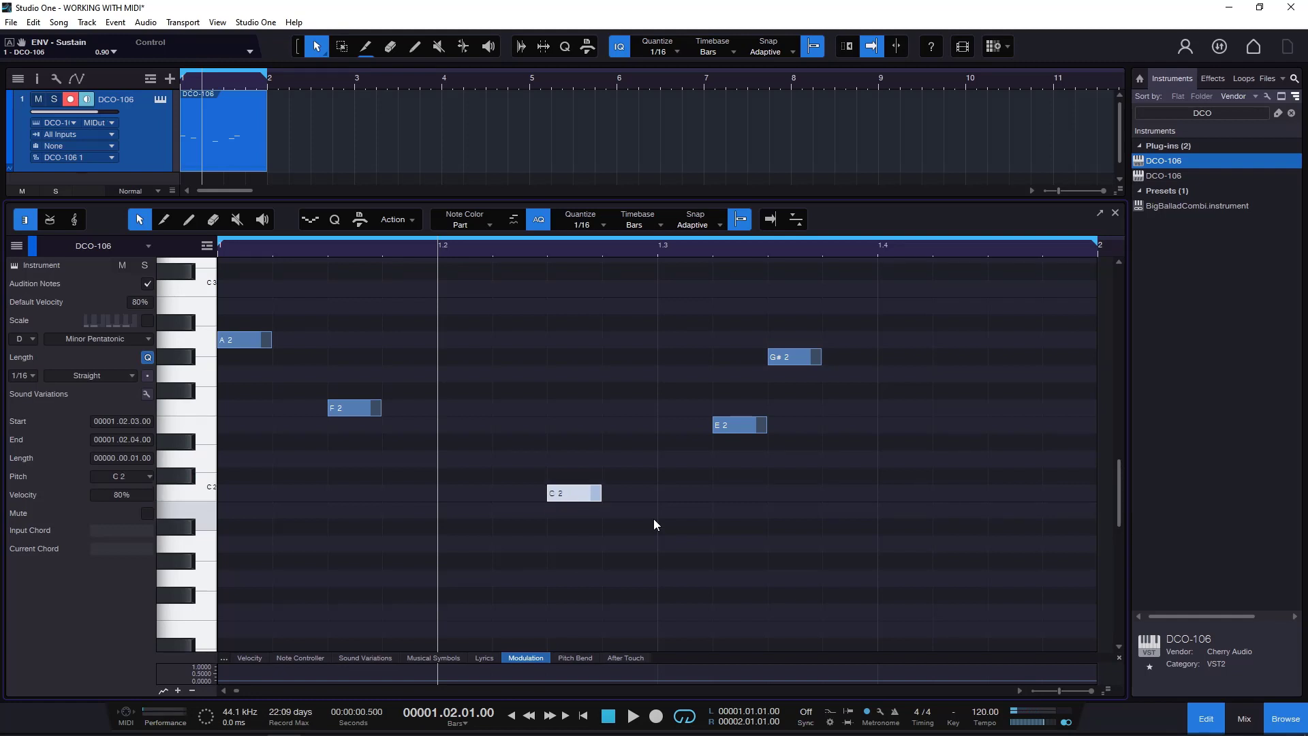
Step: Nudge the C2 note one sixteenth later and earlier and one semitone up and down, returning it to C2 at 1.2.3
{"action": "key", "text": "alt+Right"}
{"action": "key", "text": "alt+Left"}
{"action": "key", "text": "alt+Left"}
{"action": "key", "text": "alt+Right"}
{"action": "key", "text": "Up"}
{"action": "key", "text": "Down"}
{"action": "key", "text": "Down"}
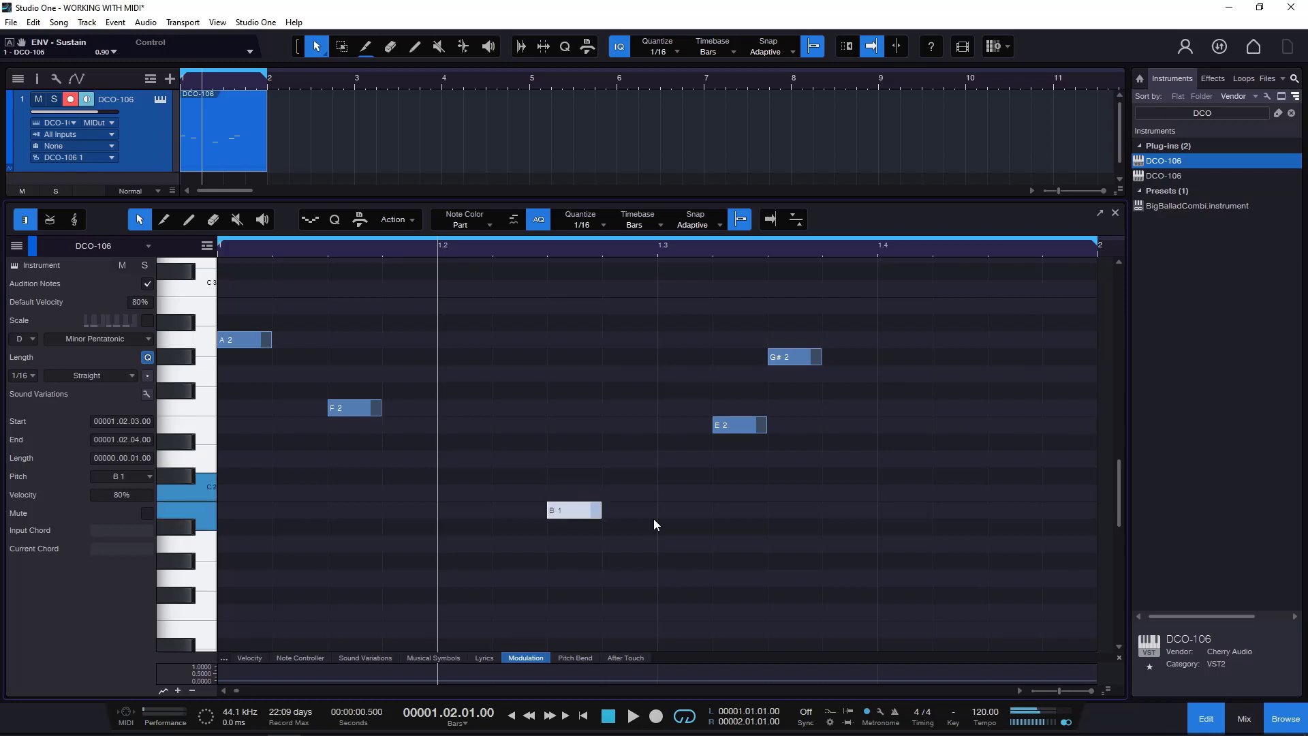
{"action": "key", "text": "Up"}
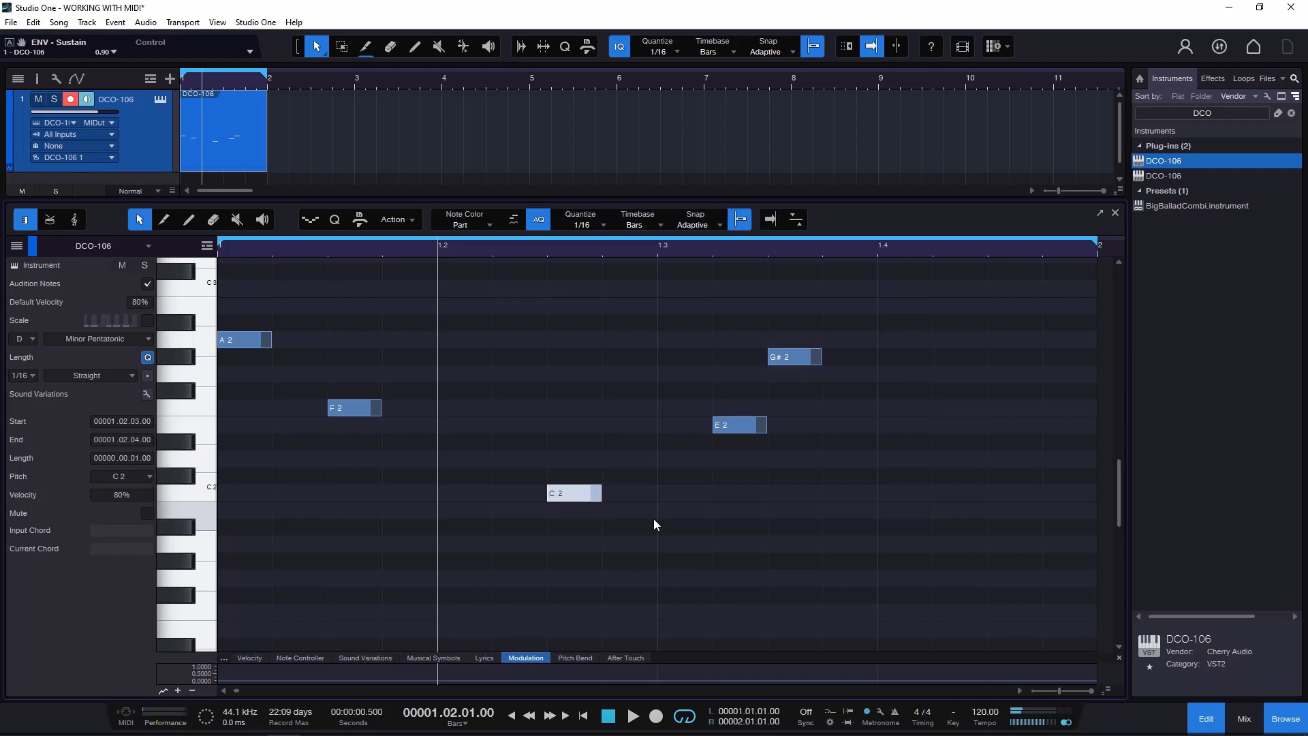
{"action": "key", "text": "alt+Left"}
{"action": "key", "text": "alt+Right"}
{"action": "key", "text": "alt+Right"}
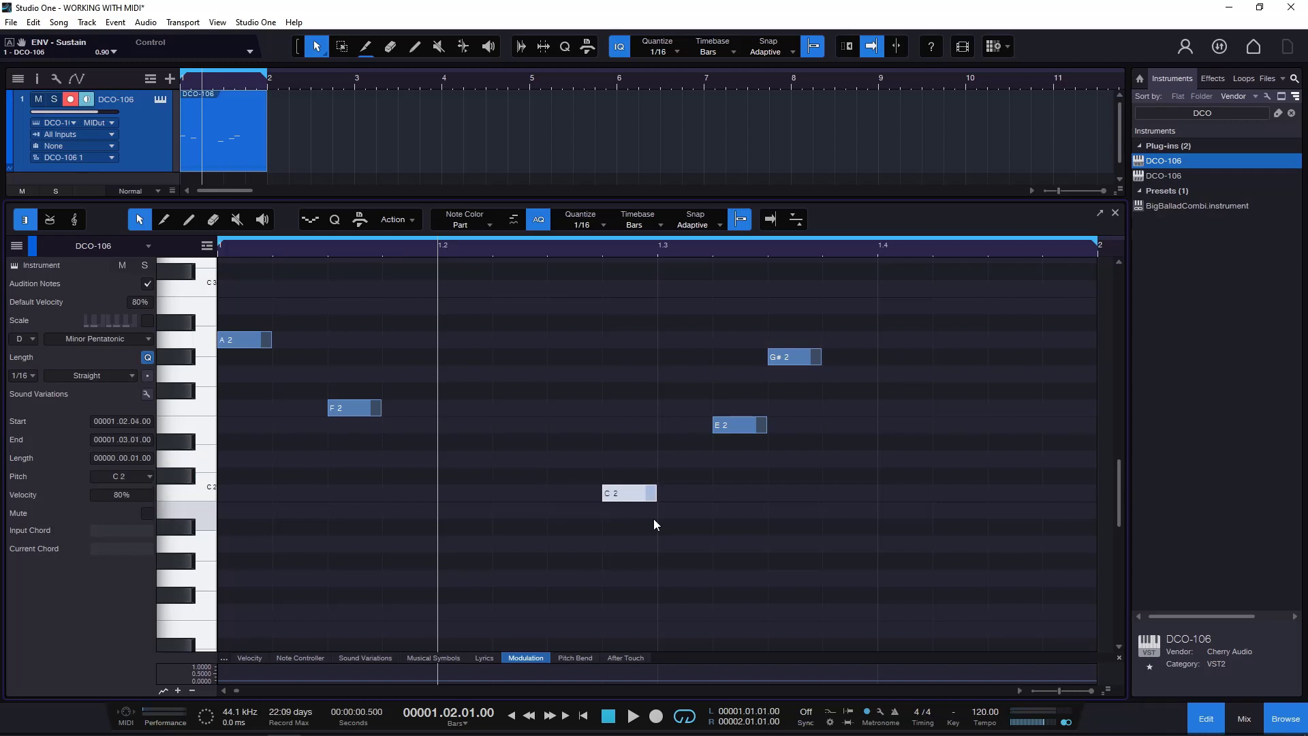
{"action": "key", "text": "alt+Left"}
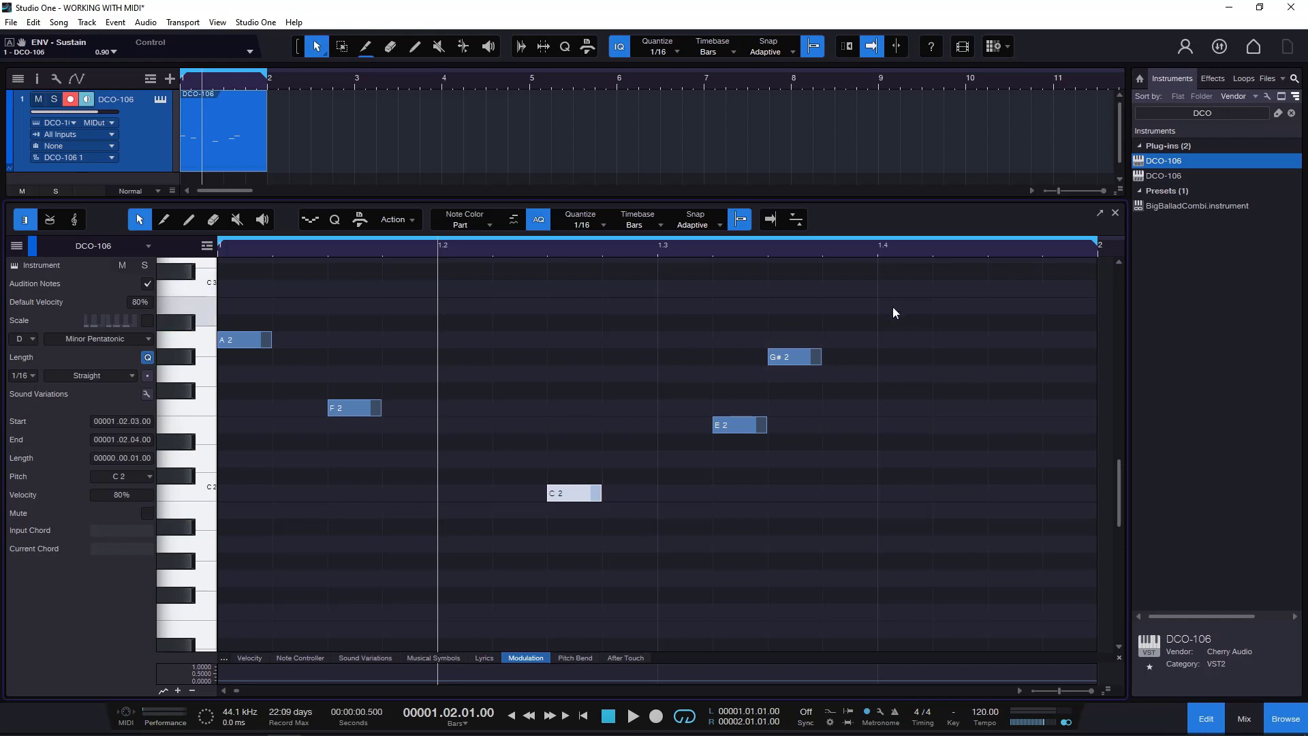
Step: Select all five notes and transpose them an octave up and an octave down, returning them to their original pitches
{"action": "left_click_drag", "start_coordinate": [878, 298], "coordinate": [204, 532]}
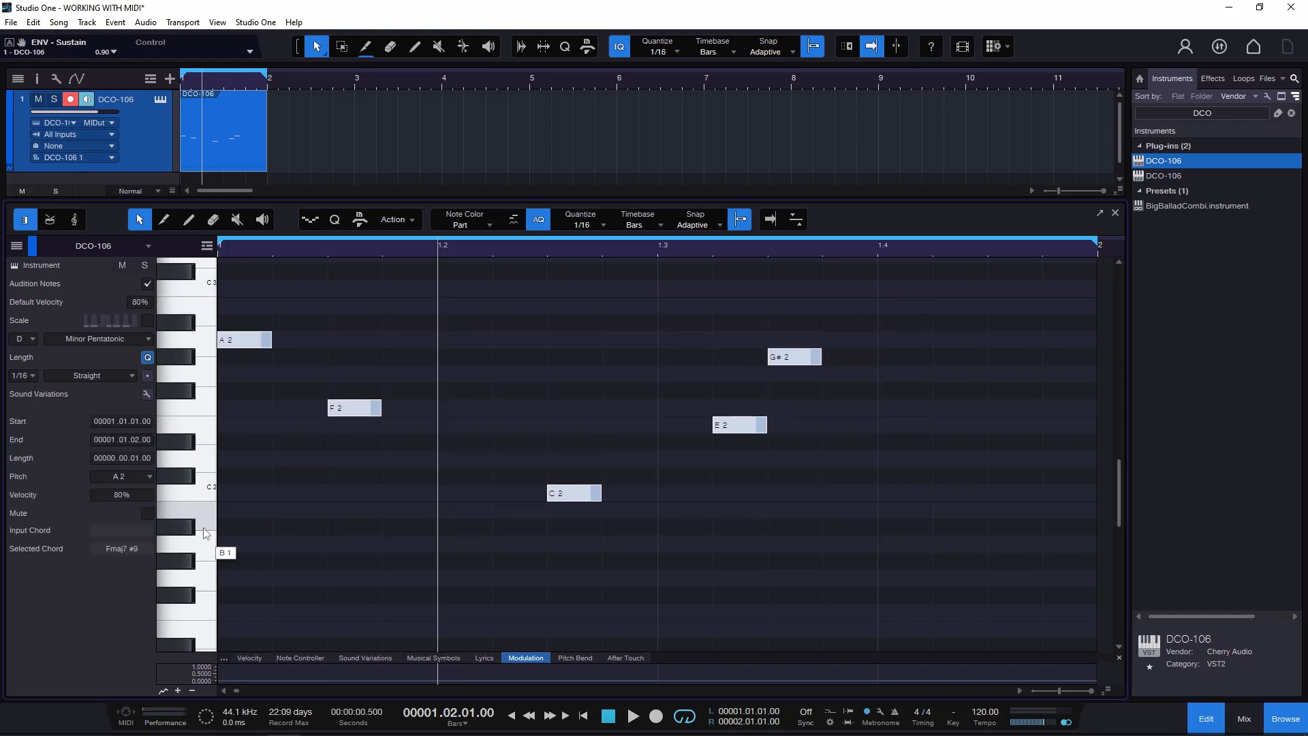
{"action": "key", "text": "shift+Up"}
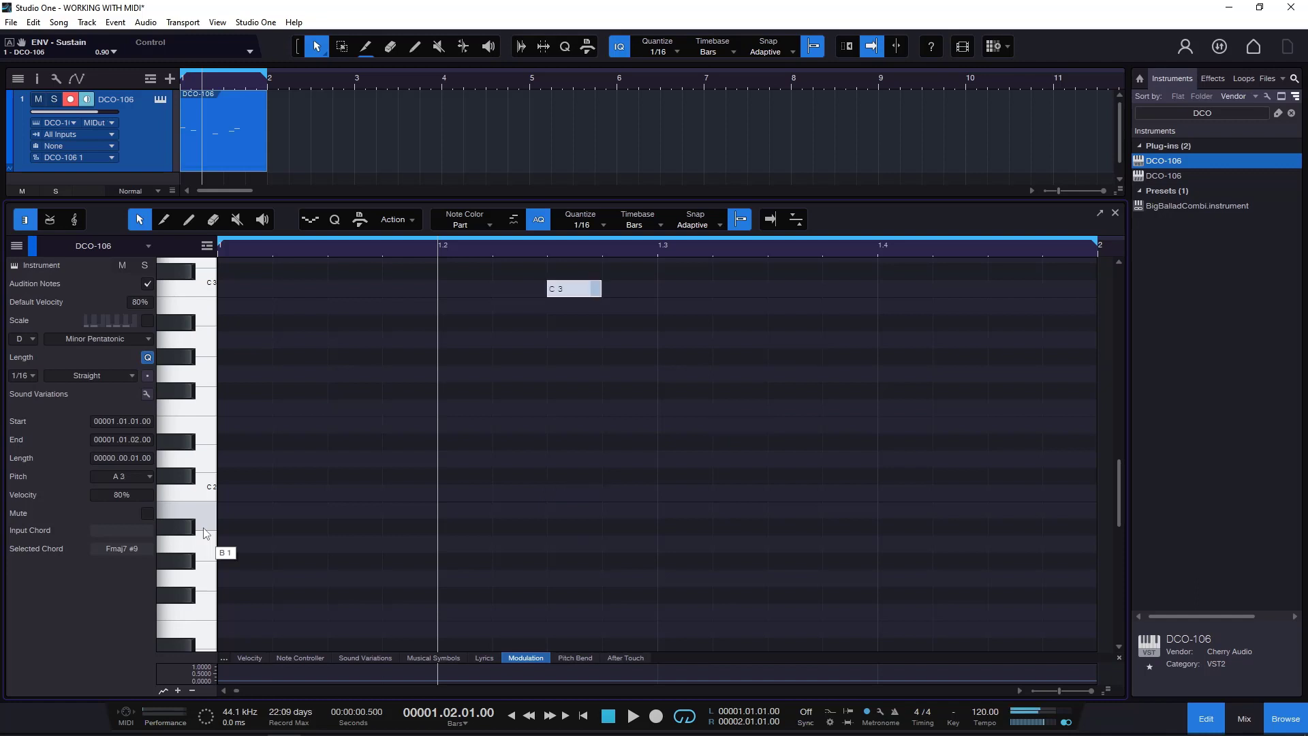
{"action": "key", "text": "shift+Down"}
{"action": "key", "text": "shift+Down"}
{"action": "key", "text": "shift+Up"}
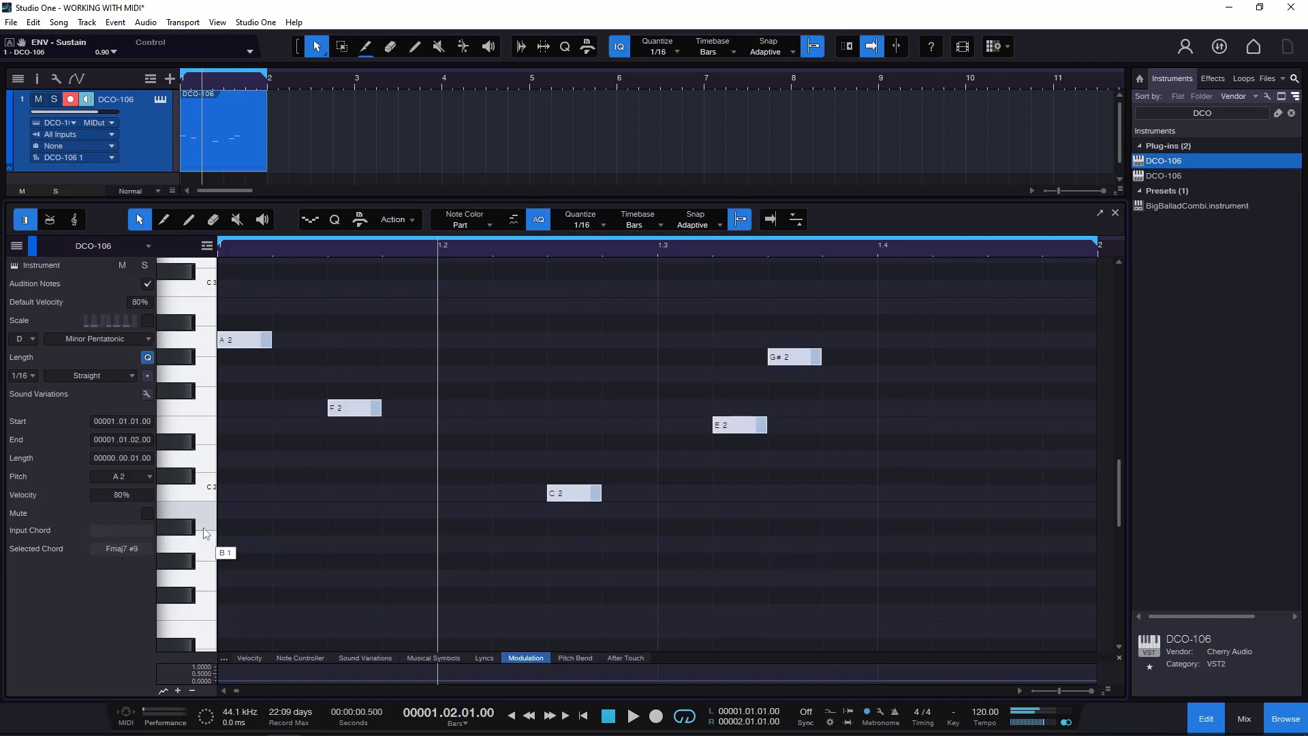
Step: Nudge all five notes later and back again in sixteenth steps along the grid, ending with A2 at 1.1.1
{"action": "key", "text": "alt+Right"}
{"action": "key", "text": "alt+Right"}
{"action": "key", "text": "alt+Right"}
{"action": "key", "text": "alt+Right"}
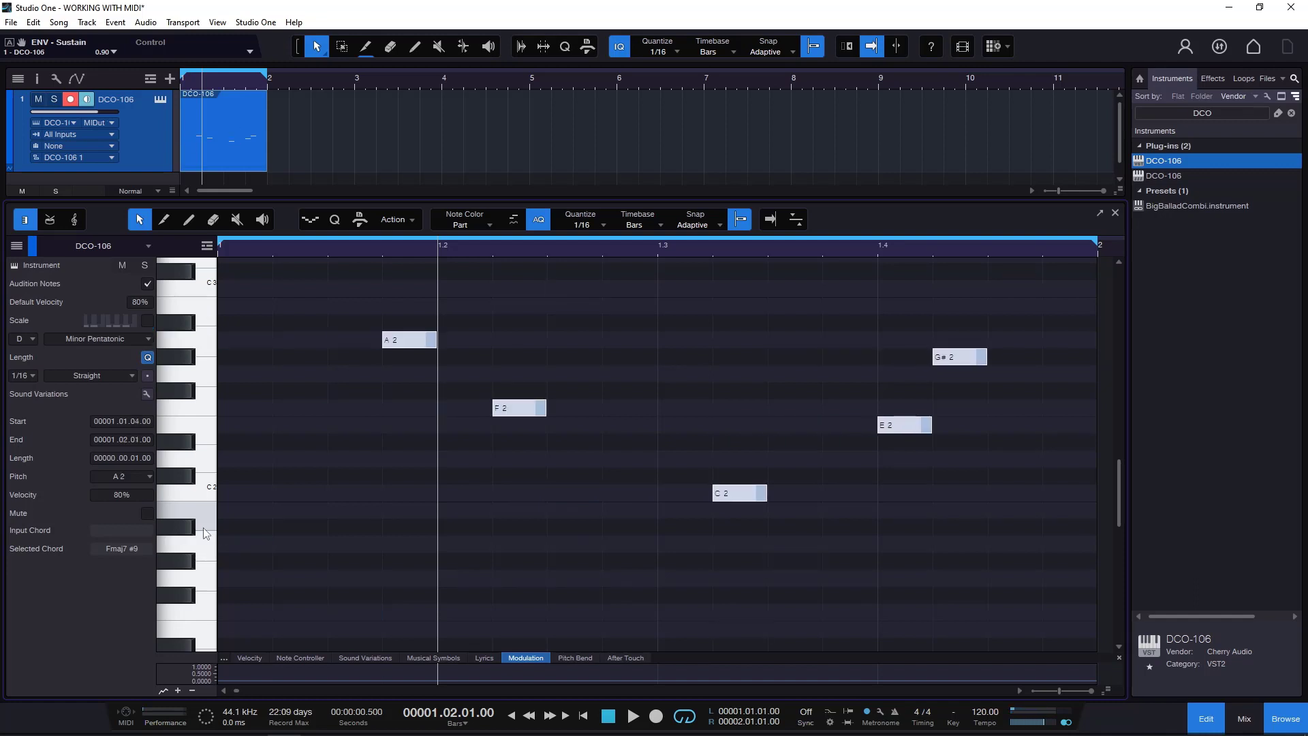
{"action": "key", "text": "alt+Left"}
{"action": "key", "text": "alt+Left"}
{"action": "key", "text": "alt+Left"}
{"action": "key", "text": "alt+Left"}
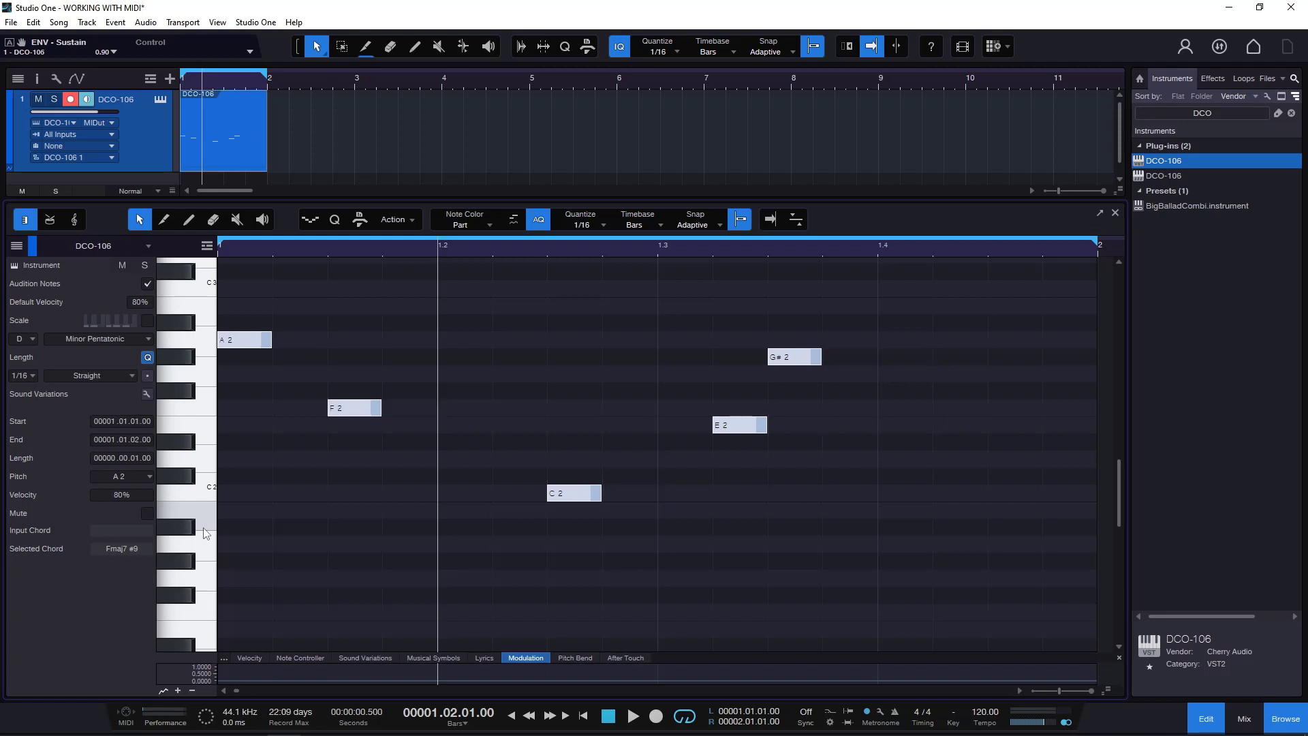
{"action": "key", "text": "alt+Right"}
{"action": "key", "text": "alt+Right"}
{"action": "key", "text": "alt+Right"}
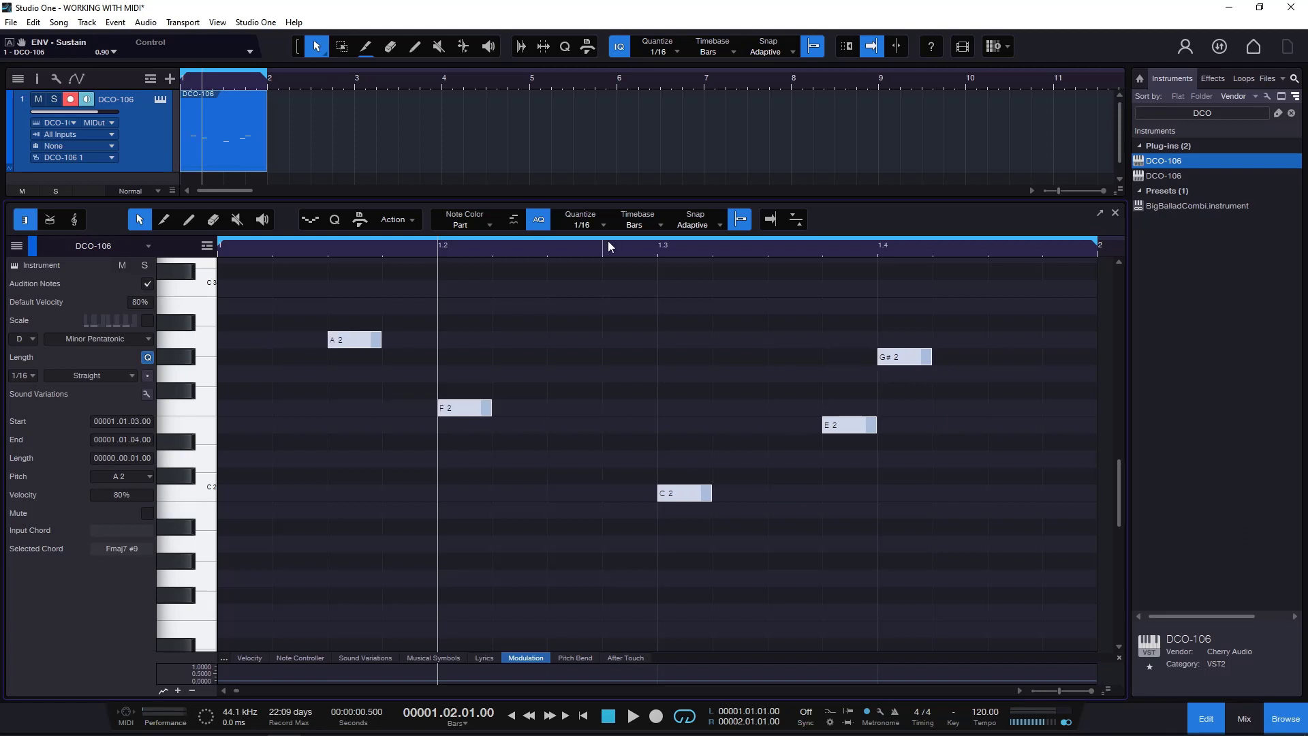
{"action": "key", "text": "alt+Left"}
{"action": "key", "text": "alt+Left"}
{"action": "key", "text": "alt+Left"}
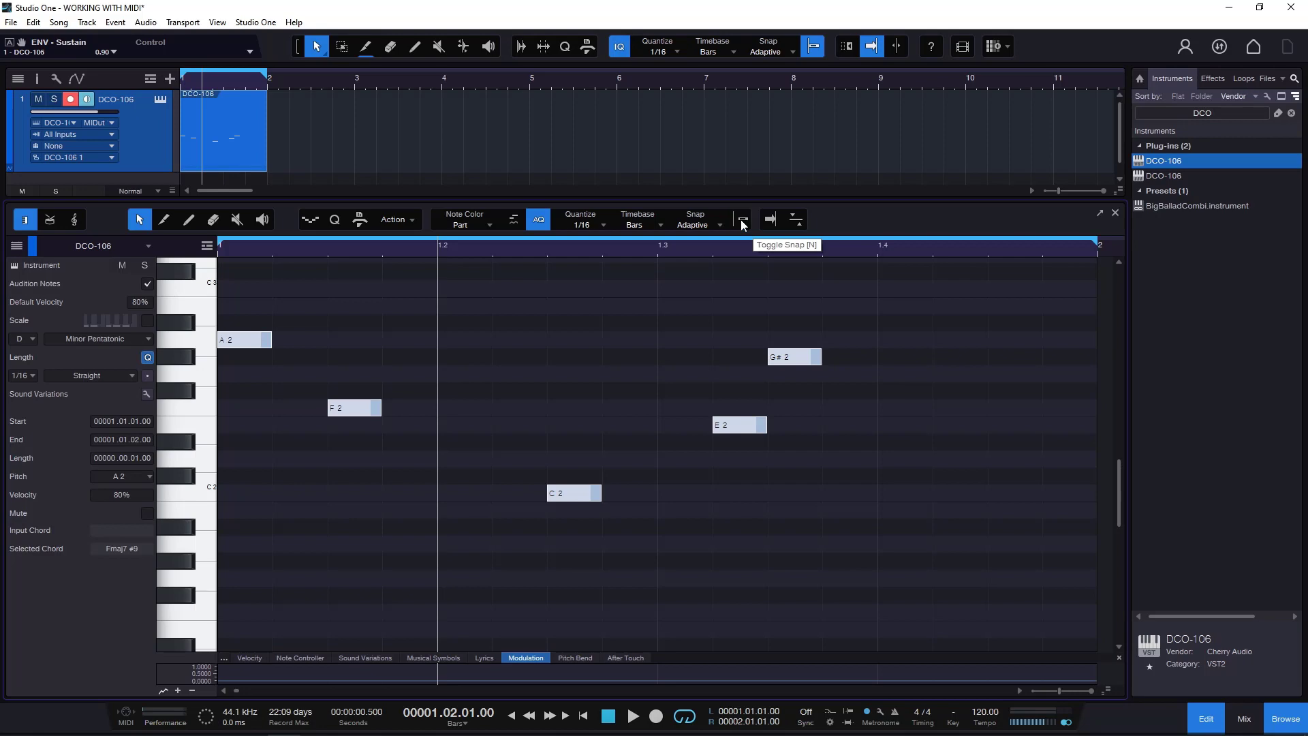
Step: With snap off, nudge all five notes later in fine single-tick steps until A2 starts past 1.1.1.34
{"action": "key", "text": "alt+Right"}
{"action": "key", "text": "alt+Right"}
{"action": "key", "text": "alt+Right"}
{"action": "key", "text": "alt+Right"}
{"action": "key", "text": "alt+Right"}
{"action": "key", "text": "alt+Right"}
{"action": "key", "text": "alt+Right"}
{"action": "key", "text": "alt+Right"}
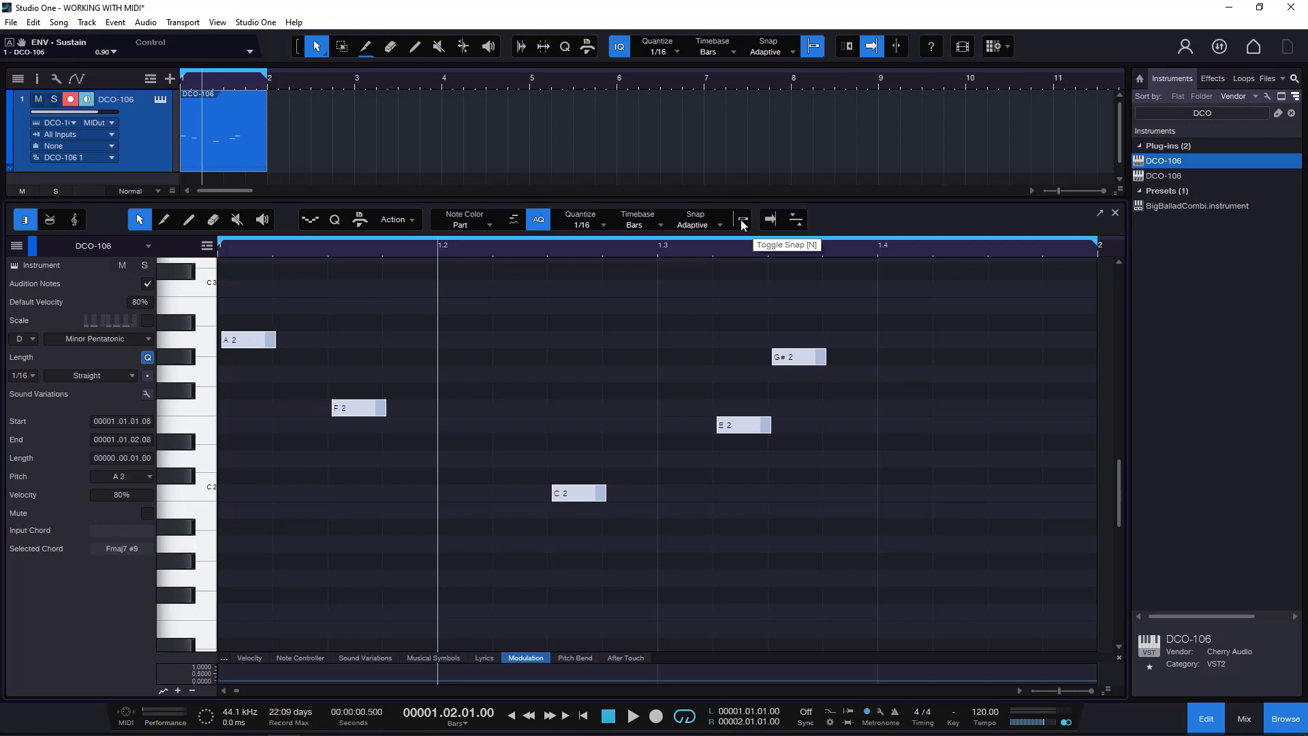
{"action": "key", "text": "alt+Right"}
{"action": "key", "text": "alt+Right"}
{"action": "key", "text": "alt+Right"}
{"action": "key", "text": "alt+Right"}
{"action": "key", "text": "alt+Right"}
{"action": "key", "text": "alt+Right"}
{"action": "key", "text": "alt+Right"}
{"action": "key", "text": "alt+Right"}
{"action": "key", "text": "alt+Right"}
{"action": "key", "text": "alt+Right"}
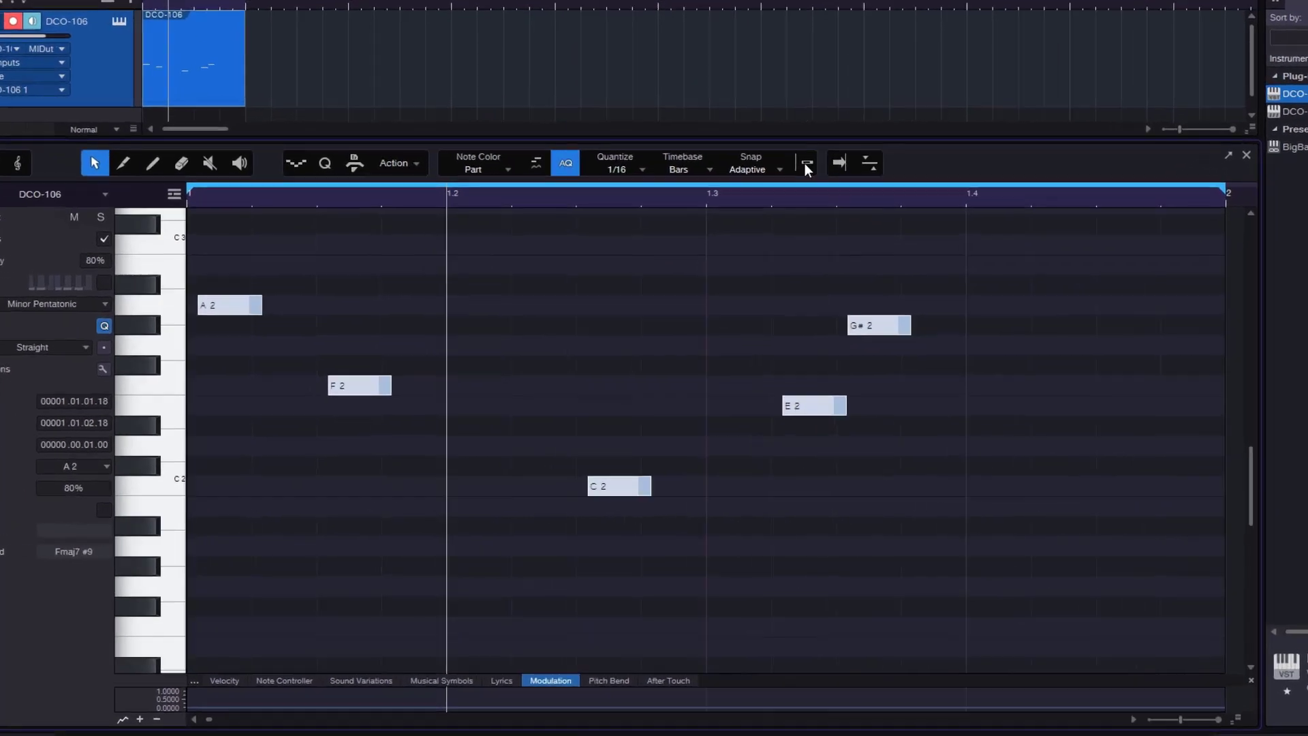
{"action": "key", "text": "alt+Right"}
{"action": "key", "text": "alt+Right"}
{"action": "key", "text": "alt+Right"}
{"action": "key", "text": "alt+Right"}
{"action": "key", "text": "alt+Right"}
{"action": "key", "text": "alt+Right"}
{"action": "key", "text": "alt+Right"}
{"action": "key", "text": "alt+Right"}
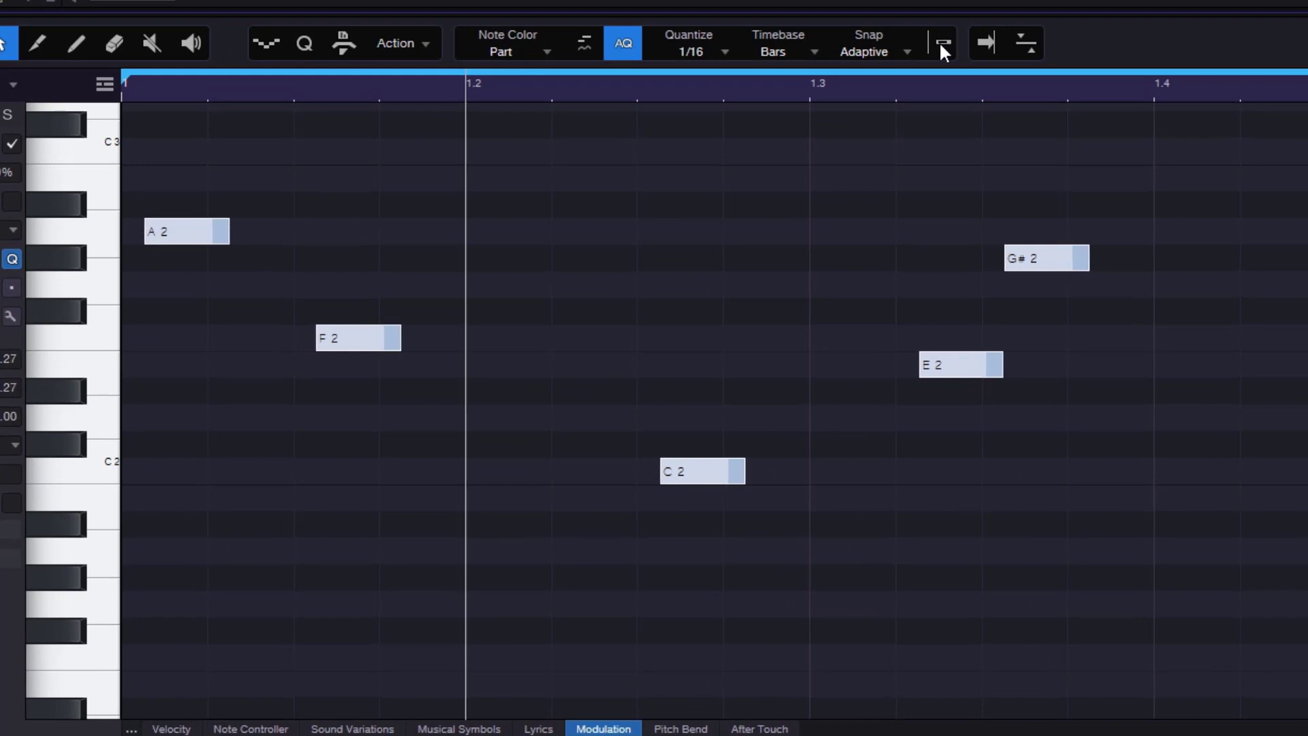
{"action": "key", "text": "alt+Right"}
{"action": "key", "text": "alt+Right"}
{"action": "key", "text": "alt+Right"}
{"action": "key", "text": "alt+Right"}
{"action": "key", "text": "alt+Right"}
{"action": "key", "text": "alt+Right"}
{"action": "key", "text": "alt+Right"}
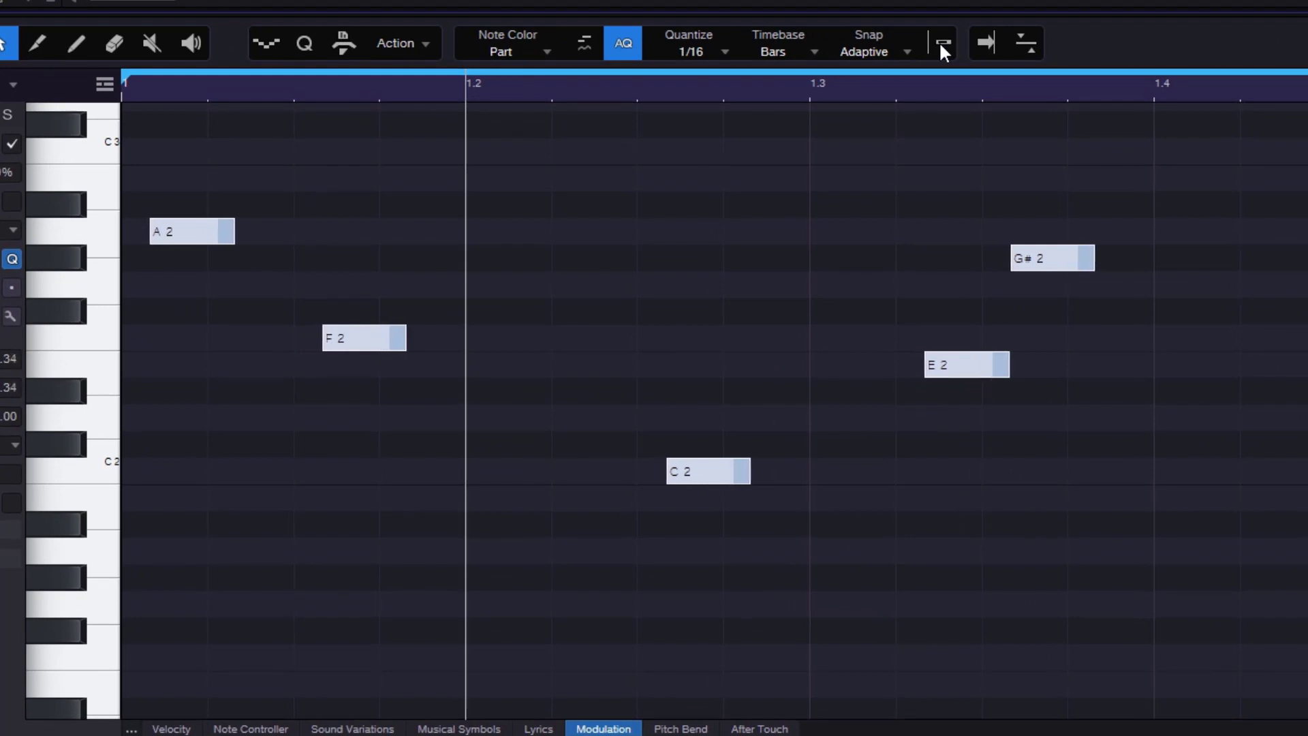
{"action": "key", "text": "alt+Right"}
{"action": "key", "text": "alt+Right"}
Step: Nudge the five notes back earlier in single-tick steps until A2 starts at 1.1.1.22
{"action": "key", "text": "alt+Left"}
{"action": "key", "text": "alt+Left"}
{"action": "key", "text": "alt+Left"}
{"action": "key", "text": "alt+Left"}
{"action": "key", "text": "alt+Left"}
{"action": "key", "text": "alt+Left"}
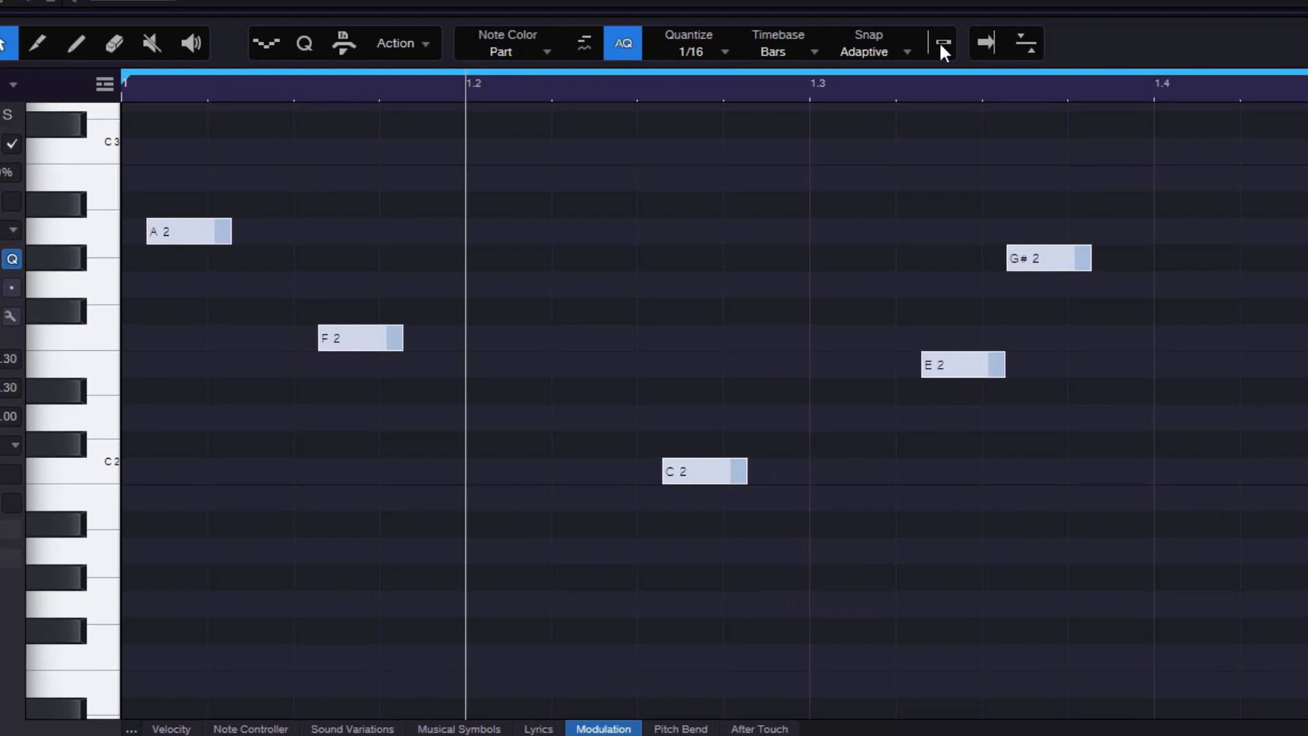
{"action": "key", "text": "alt+Left"}
{"action": "key", "text": "alt+Left"}
{"action": "key", "text": "alt+Left"}
{"action": "key", "text": "alt+Left"}
{"action": "key", "text": "alt+Left"}
{"action": "key", "text": "alt+Left"}
{"action": "key", "text": "alt+Left"}
{"action": "key", "text": "alt+Left"}
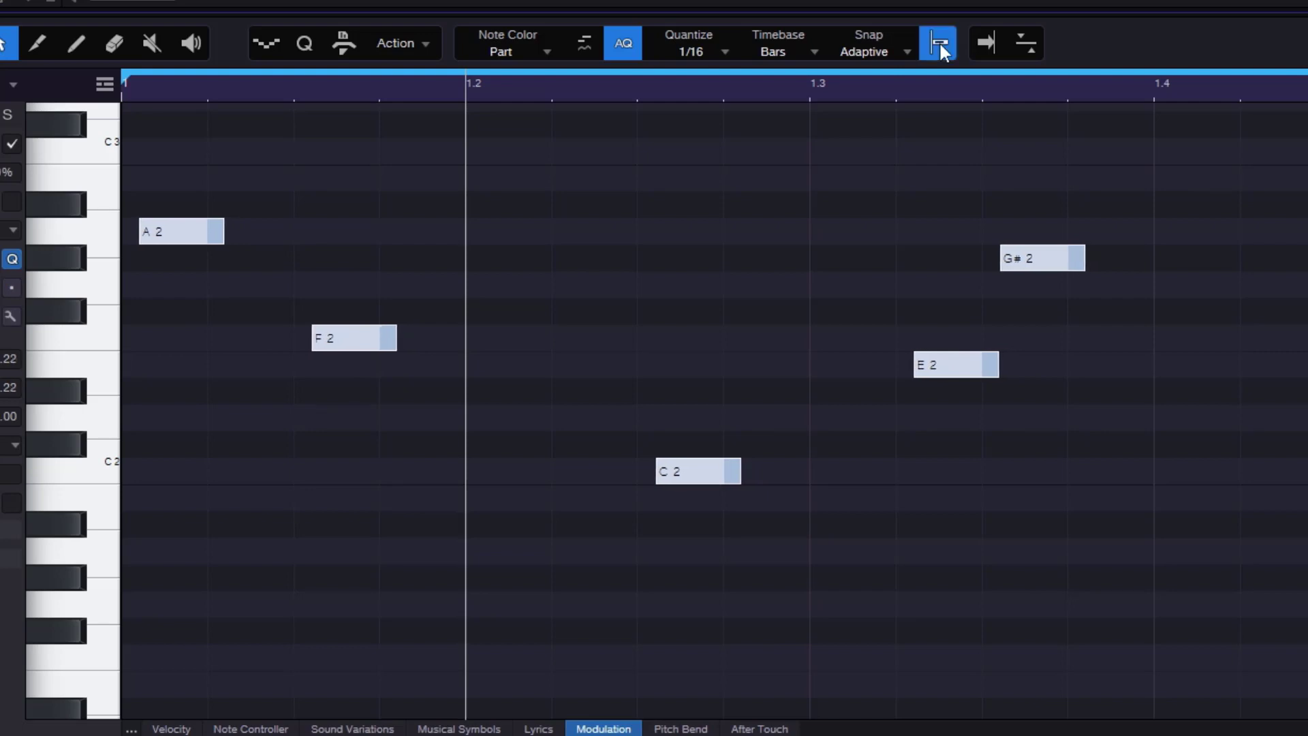
Step: With snap on, nudge the off-grid notes earlier and later in sixteenth steps, and realign them so A2 starts bar 1
{"action": "key", "text": "alt+Left"}
{"action": "key", "text": "alt+Right"}
{"action": "key", "text": "alt+Right"}
{"action": "key", "text": "alt+Left"}
{"action": "key", "text": "alt+Left"}
{"action": "key", "text": "alt+Right"}
{"action": "key", "text": "alt+Right"}
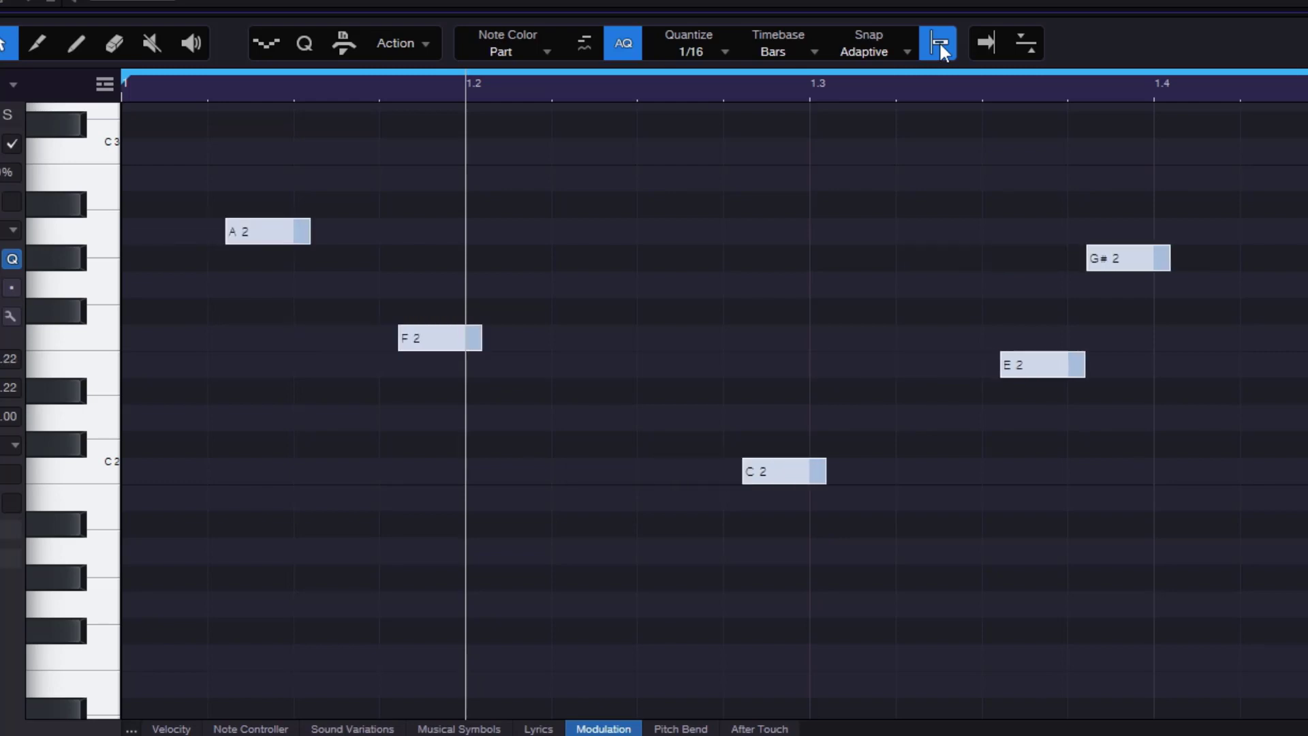
{"action": "left_click_drag", "start_coordinate": [250, 240], "coordinate": [137, 236]}
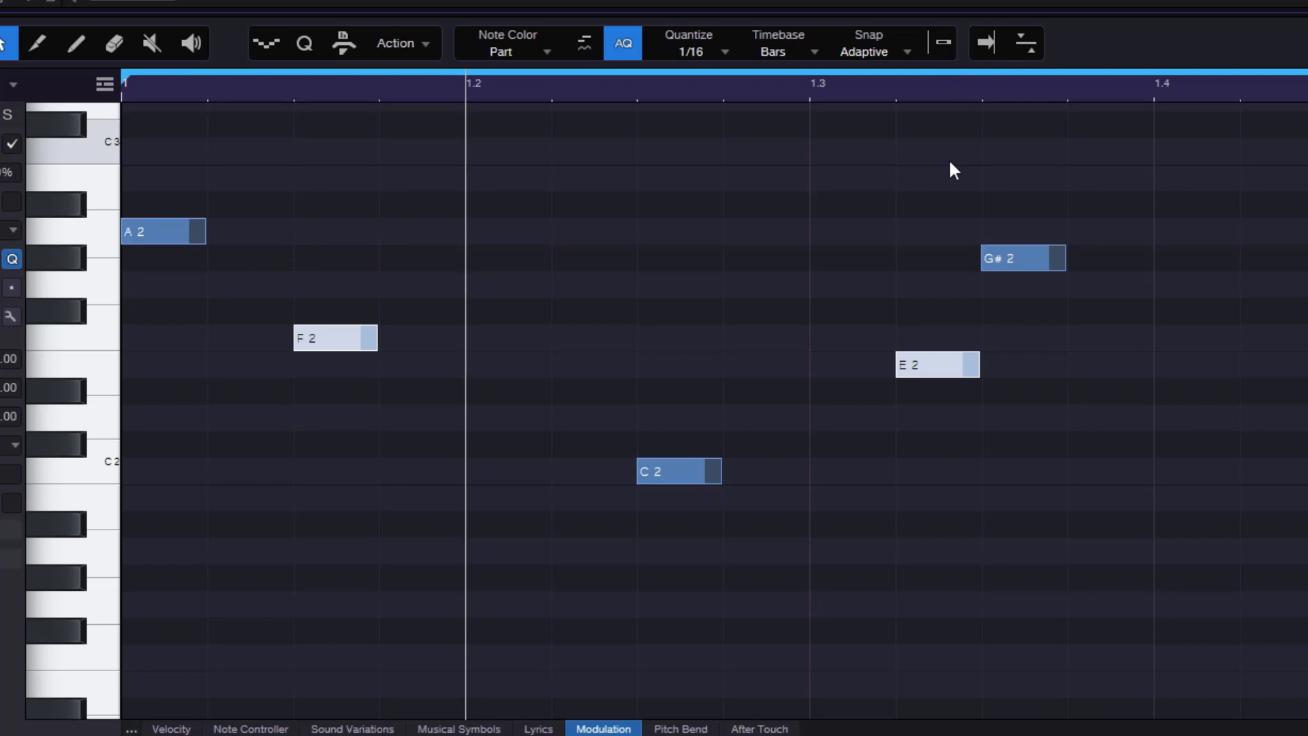
Step: With snap off, nudge the selected F2 and E2 notes 8 ticks later, so F2 starts at 1.1.3.08
{"action": "key", "text": "alt+Right"}
{"action": "key", "text": "alt+Right"}
{"action": "key", "text": "alt+Right"}
{"action": "key", "text": "alt+Right"}
{"action": "key", "text": "alt+Right"}
{"action": "key", "text": "alt+Right"}
{"action": "key", "text": "alt+Right"}
{"action": "key", "text": "alt+Right"}
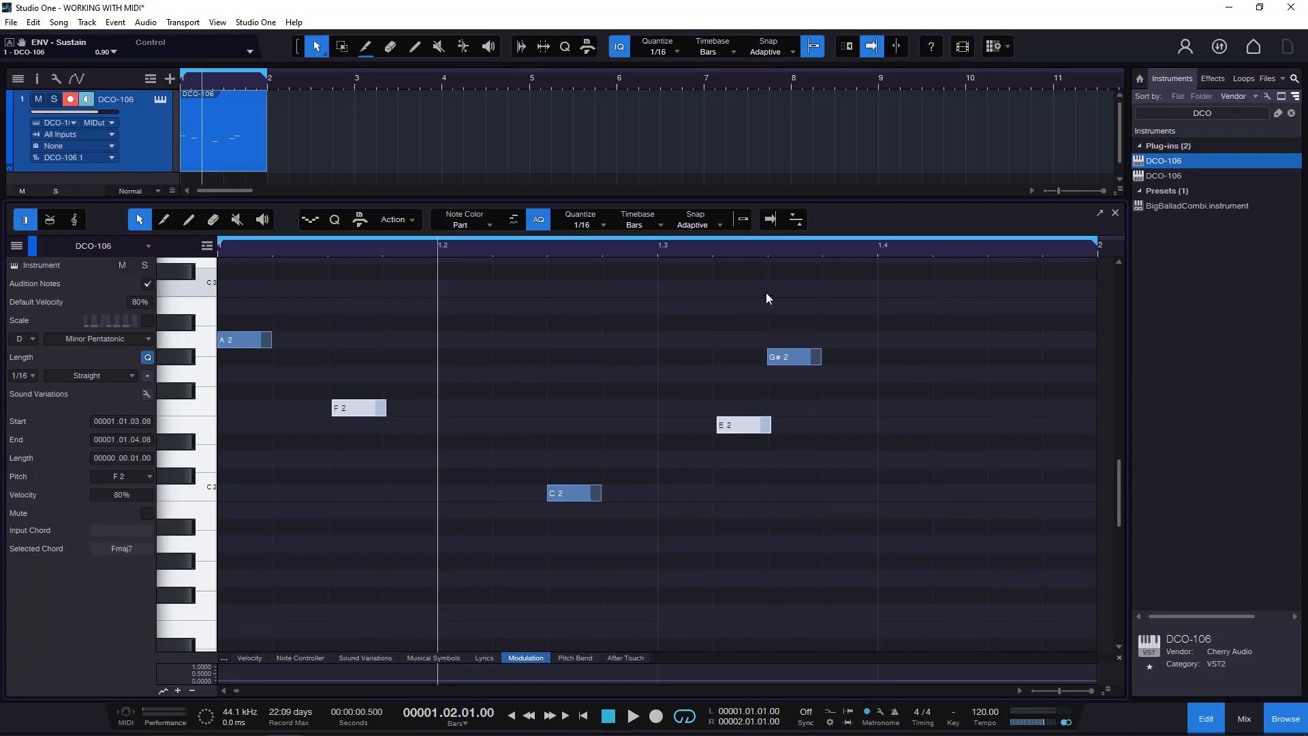
Step: Select all notes in the DCO-106 part and delete them
{"action": "key", "text": "ctrl+a"}
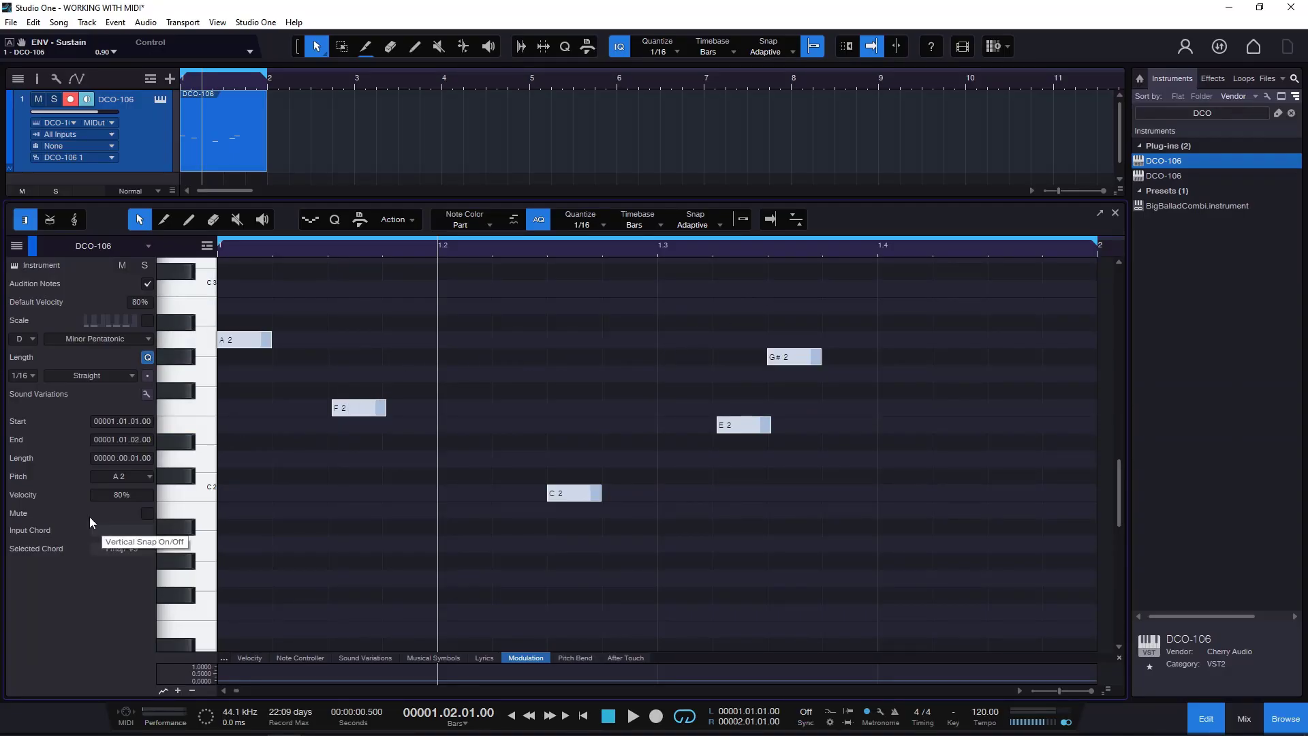
{"action": "key", "text": "Delete"}
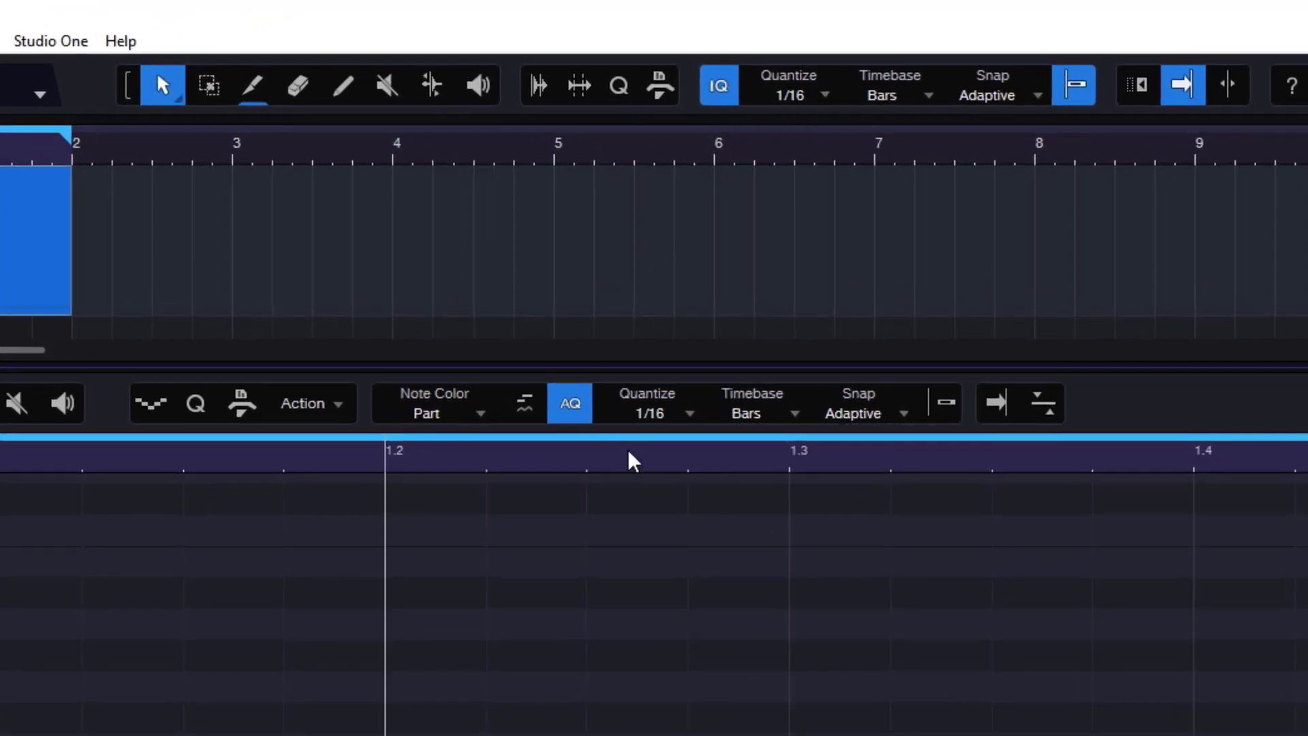
{"action": "left_click_drag", "start_coordinate": [628, 449], "coordinate": [673, 438]}
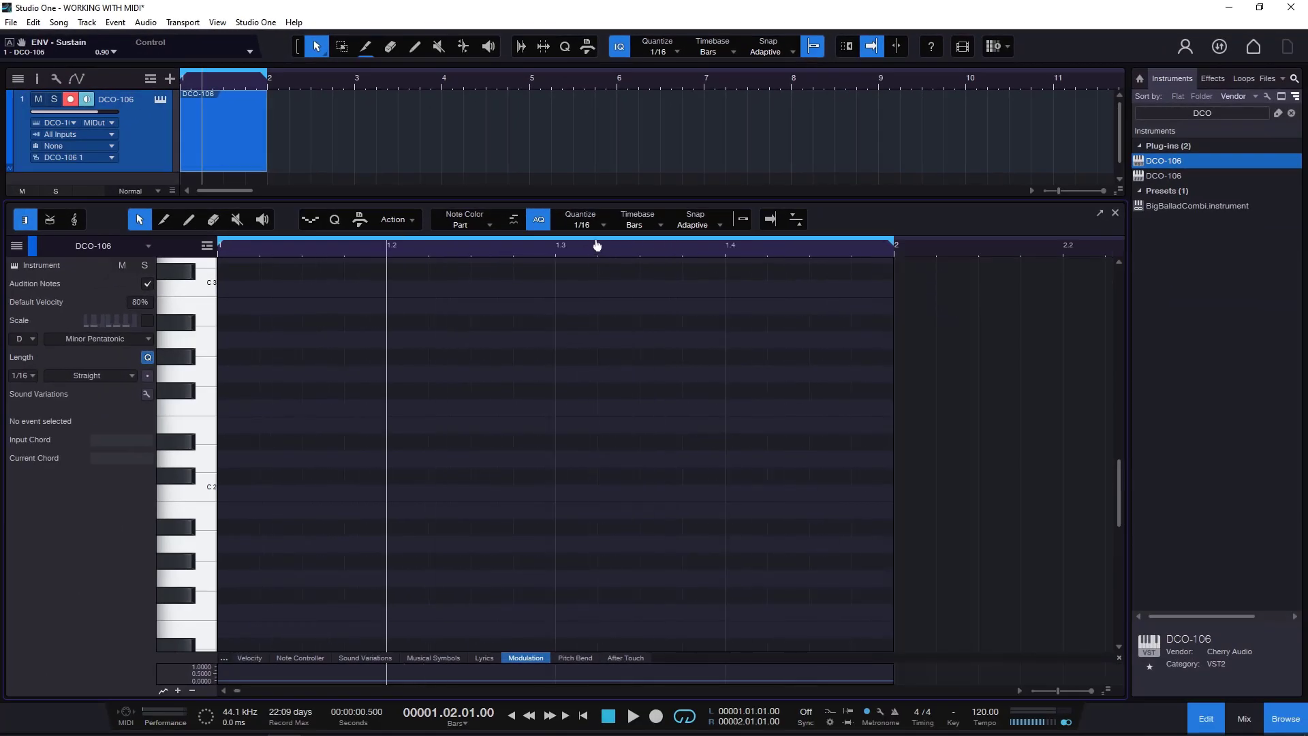
{"action": "left_click_drag", "start_coordinate": [597, 245], "coordinate": [604, 250]}
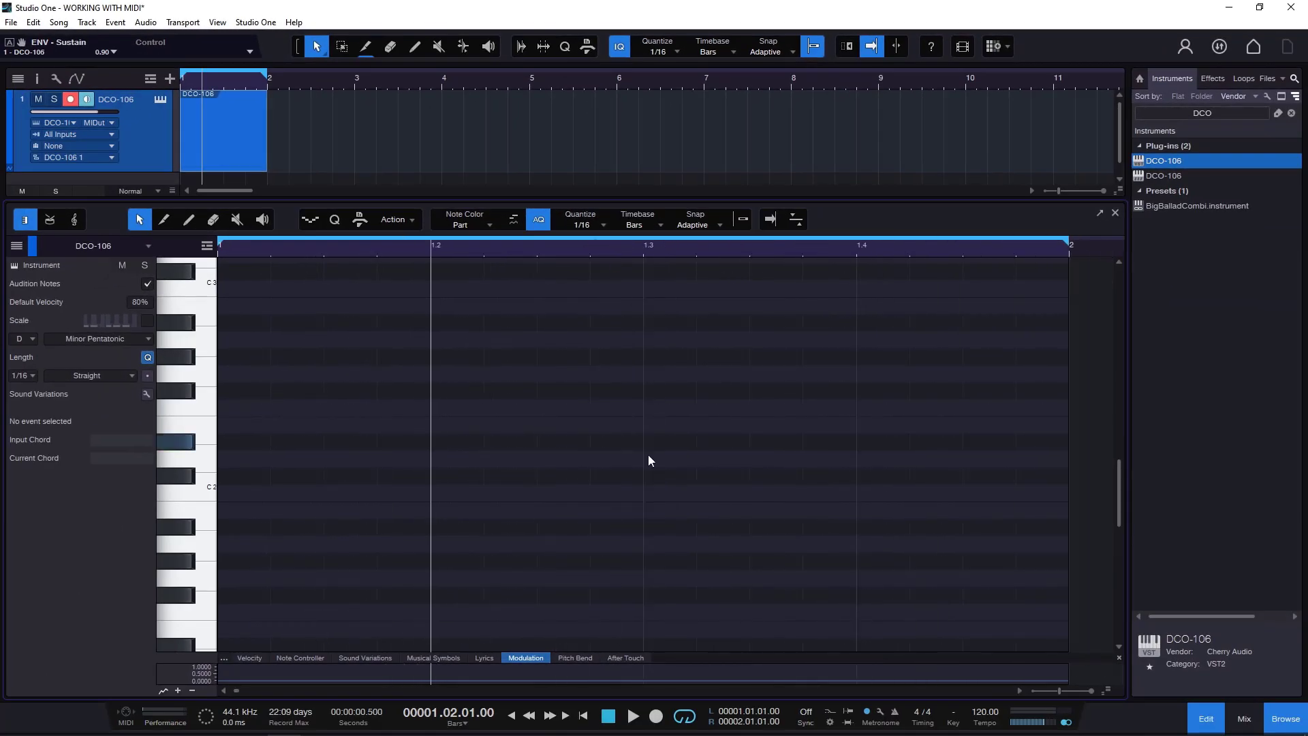
Step: Record a take of MIDI notes from the start of bar 1 with 1/16 input quantize on, and stop recording
{"action": "left_click", "coordinate": [609, 715]}
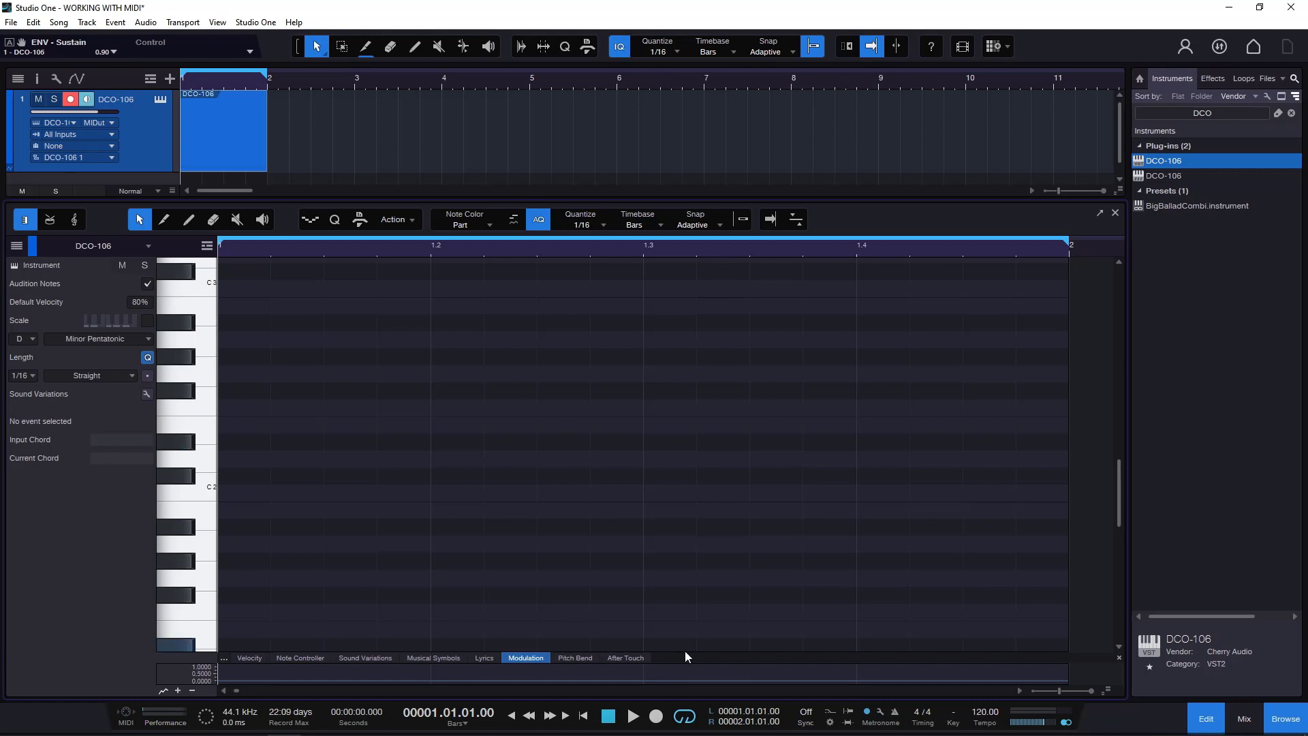
{"action": "left_click", "coordinate": [656, 716]}
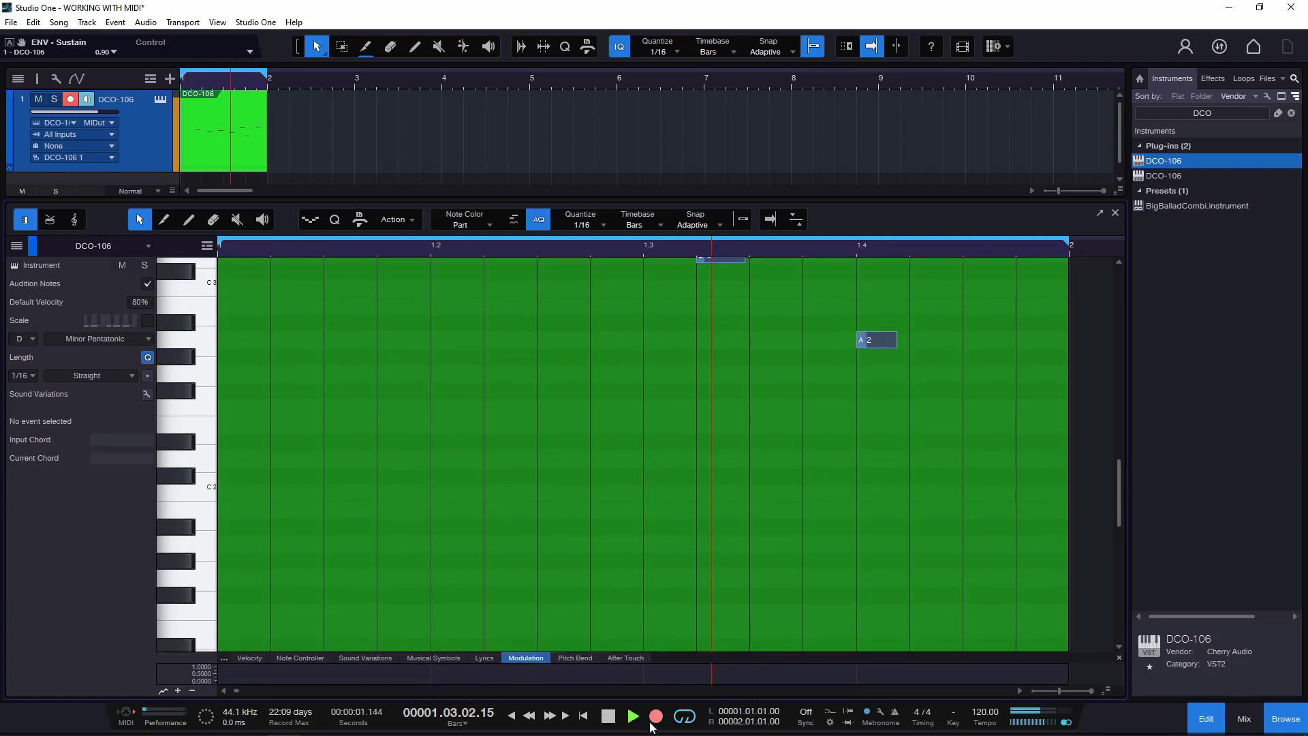
{"action": "left_click", "coordinate": [612, 719]}
{"action": "scroll", "coordinate": [595, 493], "scroll_direction": "up", "scroll_amount": 8}
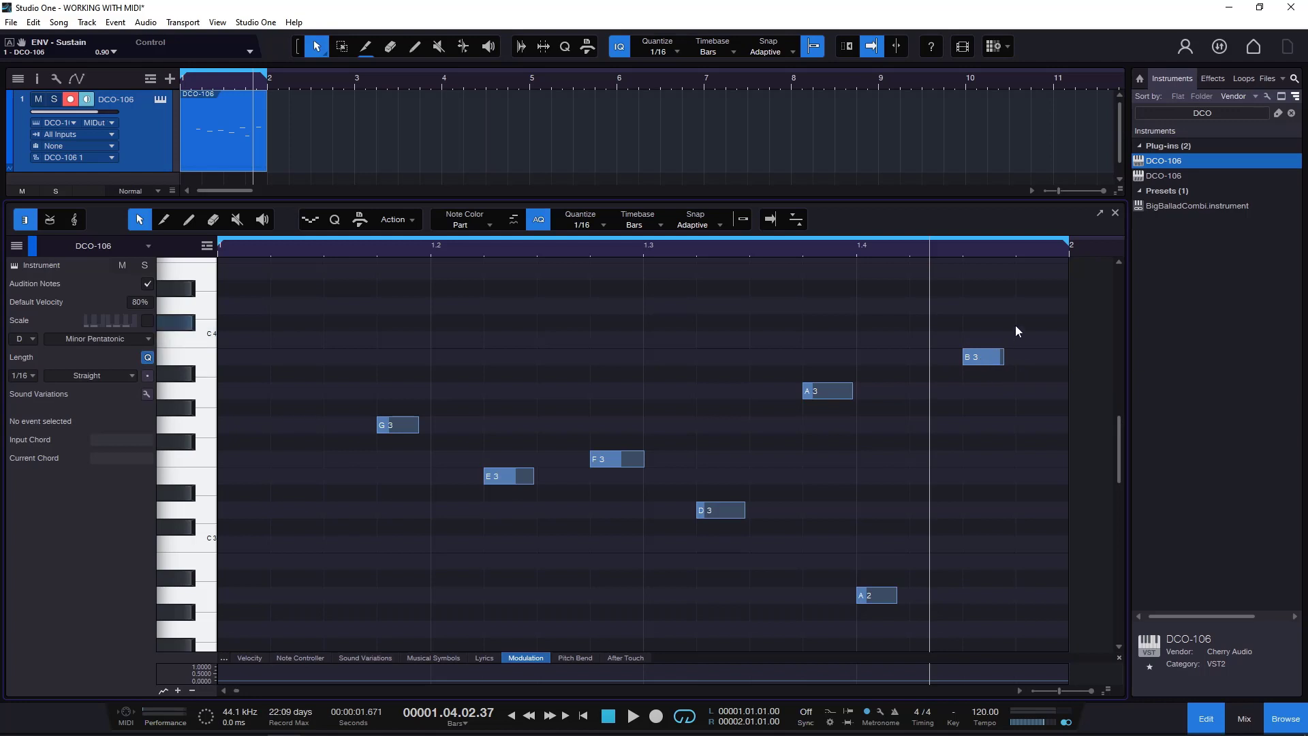
Step: Delete all the recorded notes and record a new take from the start of bar 1 with input quantize off
{"action": "left_click_drag", "start_coordinate": [1014, 325], "coordinate": [240, 620]}
{"action": "key", "text": "Delete"}
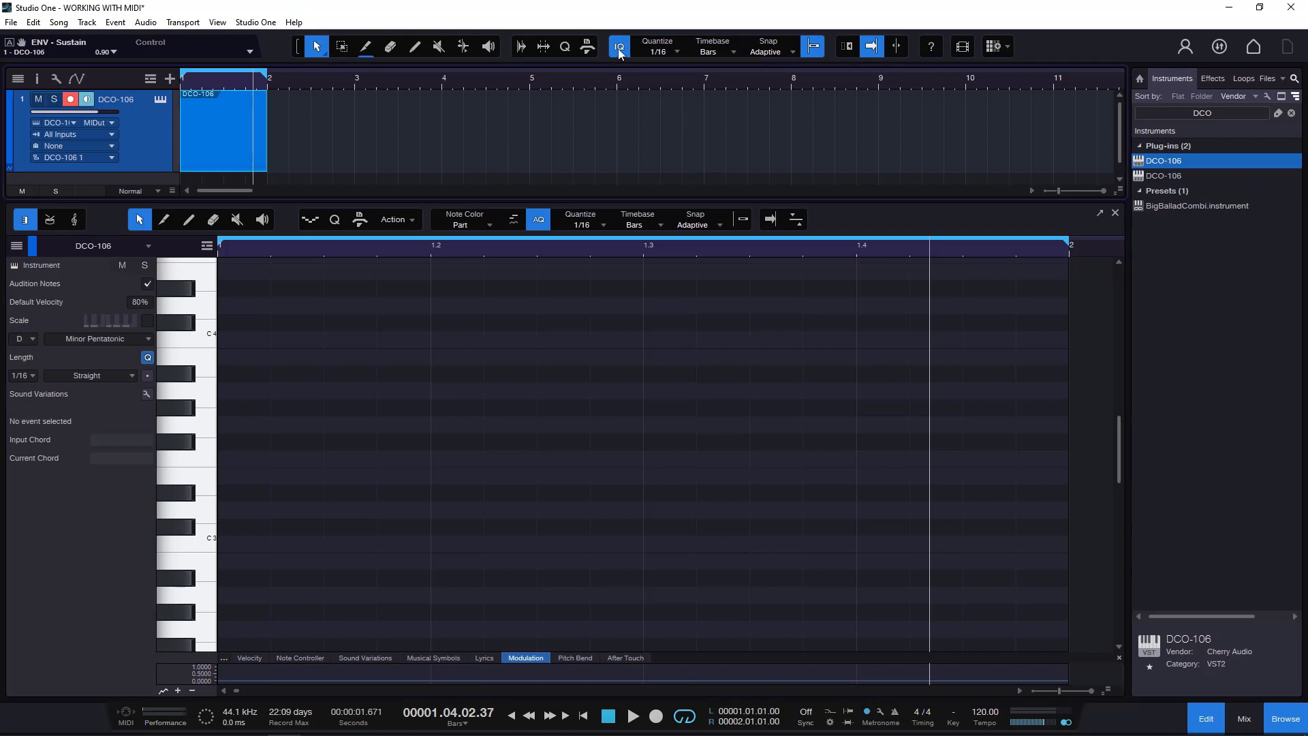
{"action": "left_click", "coordinate": [608, 715]}
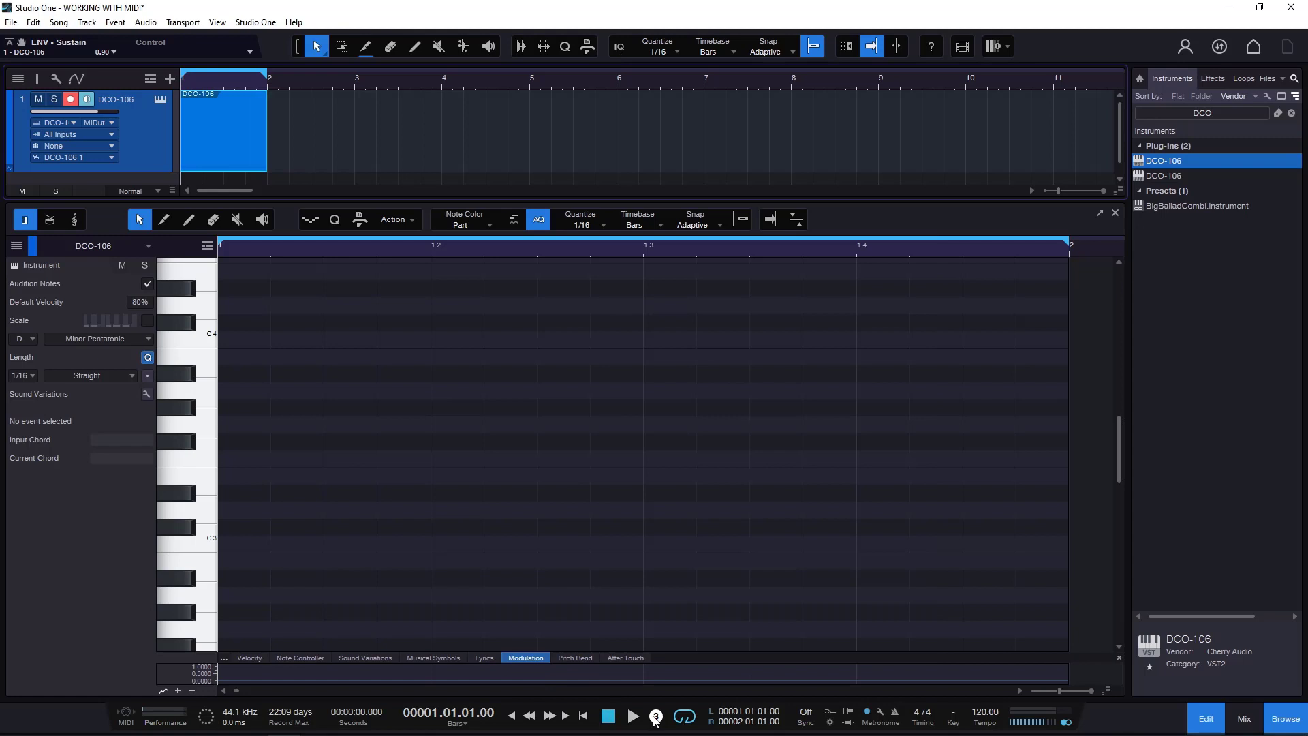
{"action": "left_click", "coordinate": [655, 717]}
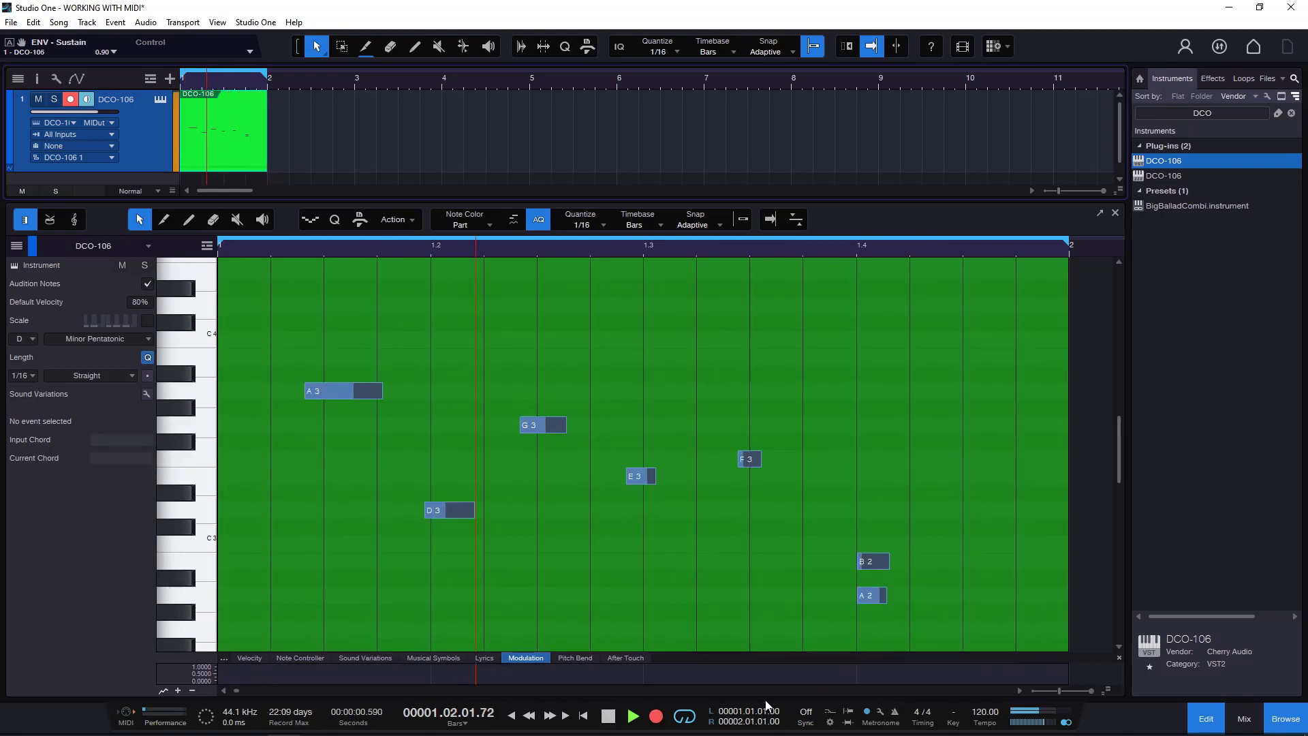
{"action": "left_click", "coordinate": [612, 715]}
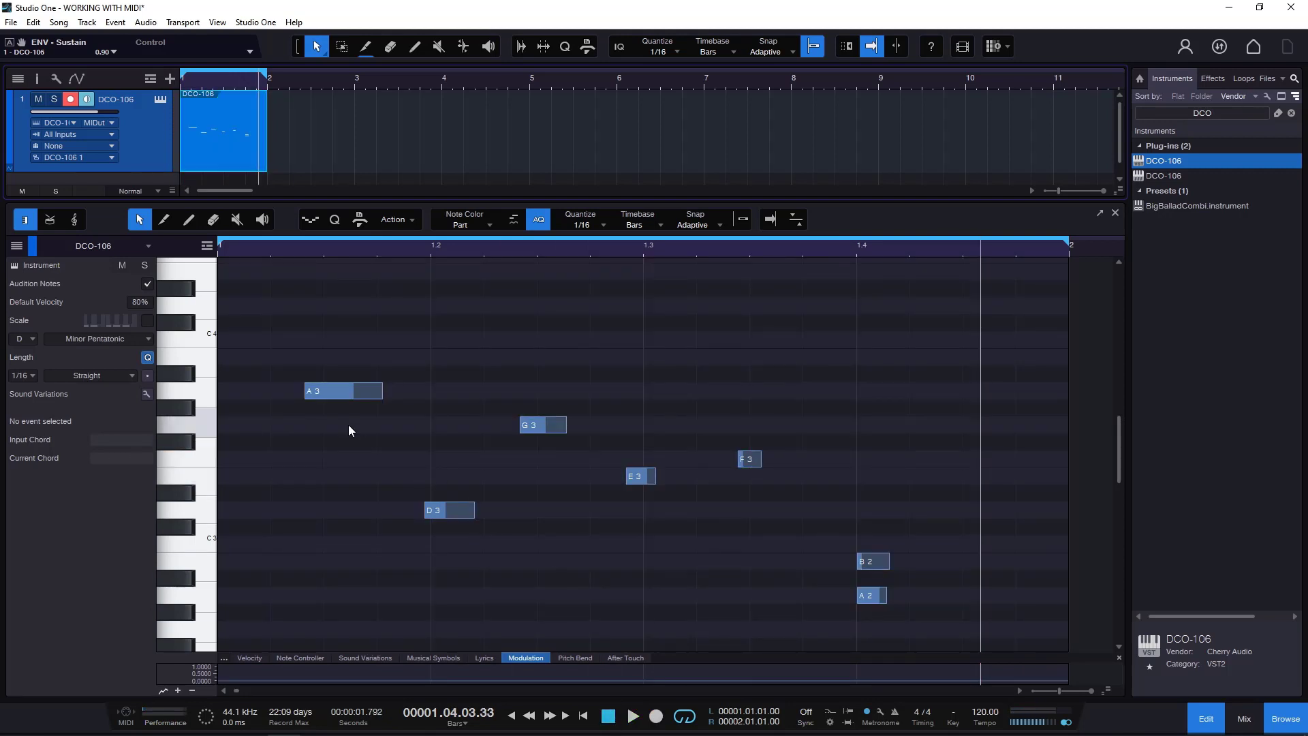
Step: Select the recorded A3, D3 and G3 notes and set the note editor's snap mode to Quantize
{"action": "mouse_move", "coordinate": [309, 391]}
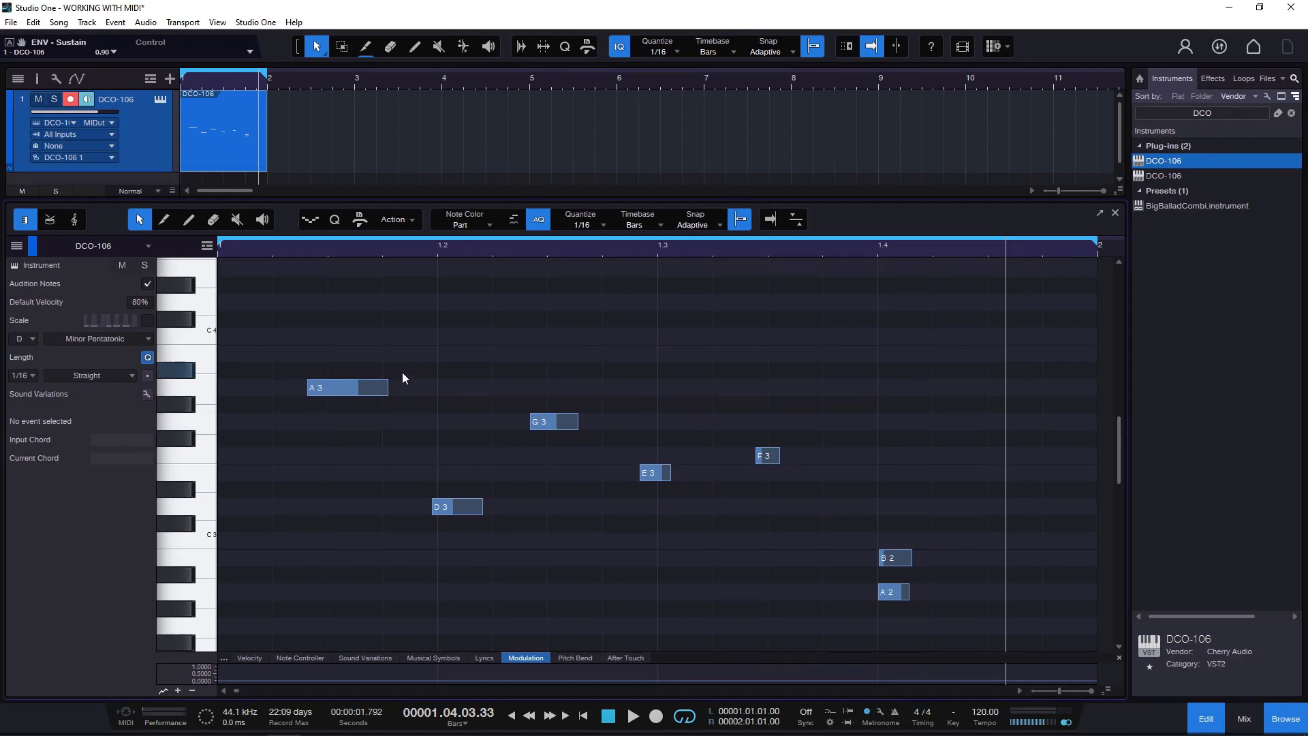
{"action": "left_click_drag", "start_coordinate": [327, 327], "coordinate": [572, 549]}
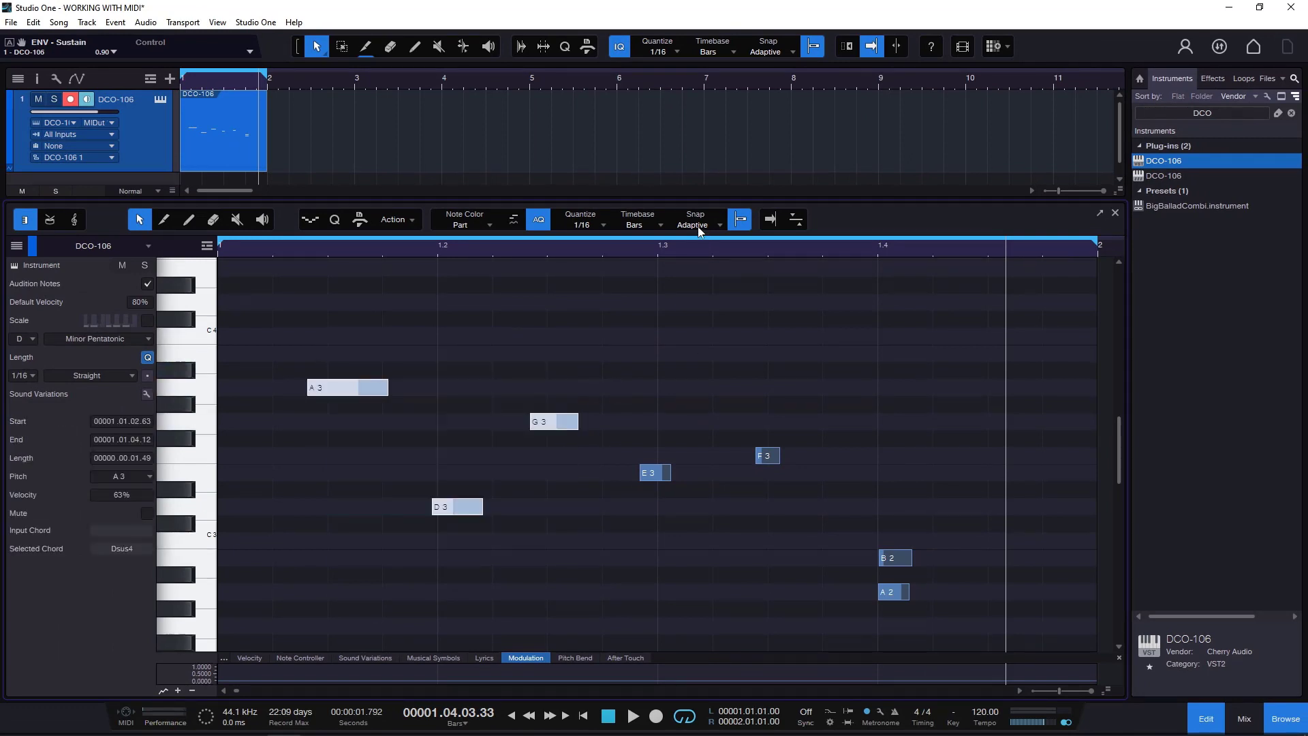
{"action": "left_click", "coordinate": [700, 228]}
{"action": "left_click", "coordinate": [727, 272]}
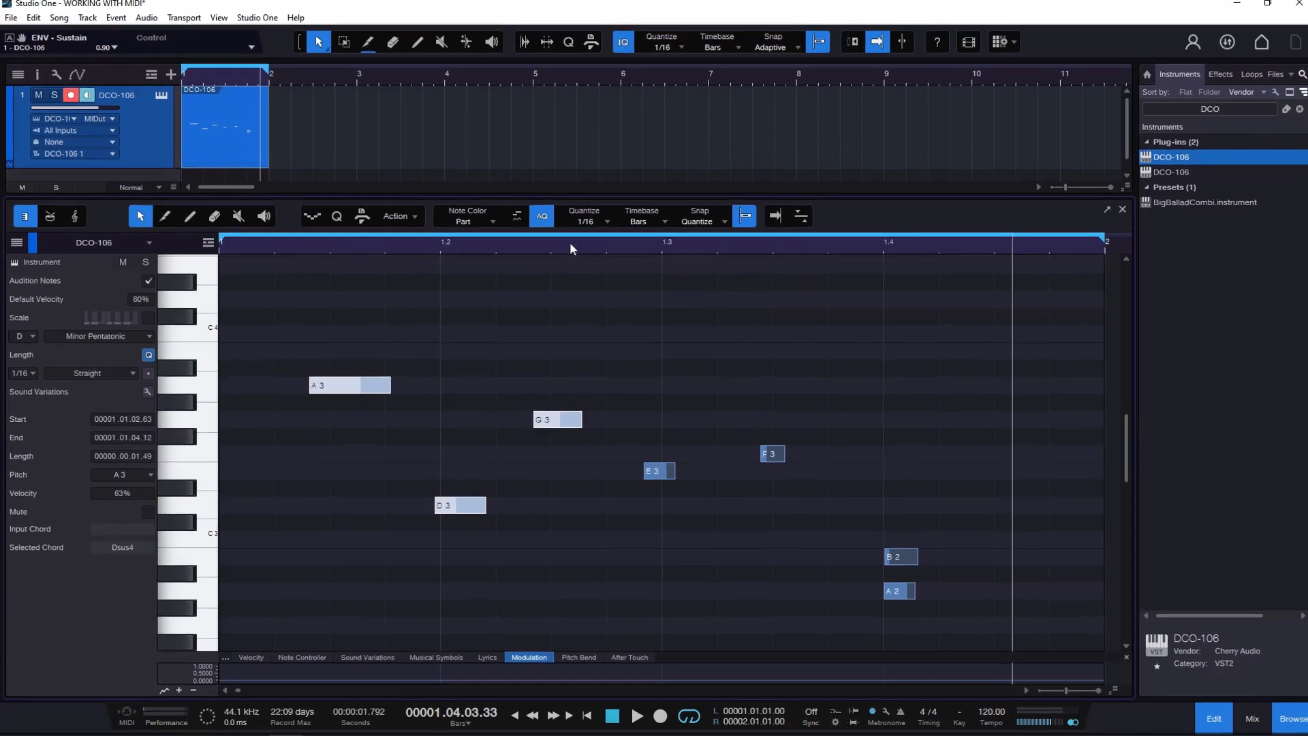
Step: Quantize the selected A3, D3 and G3 notes to 1/16 and undo the change
{"action": "left_click", "coordinate": [581, 219]}
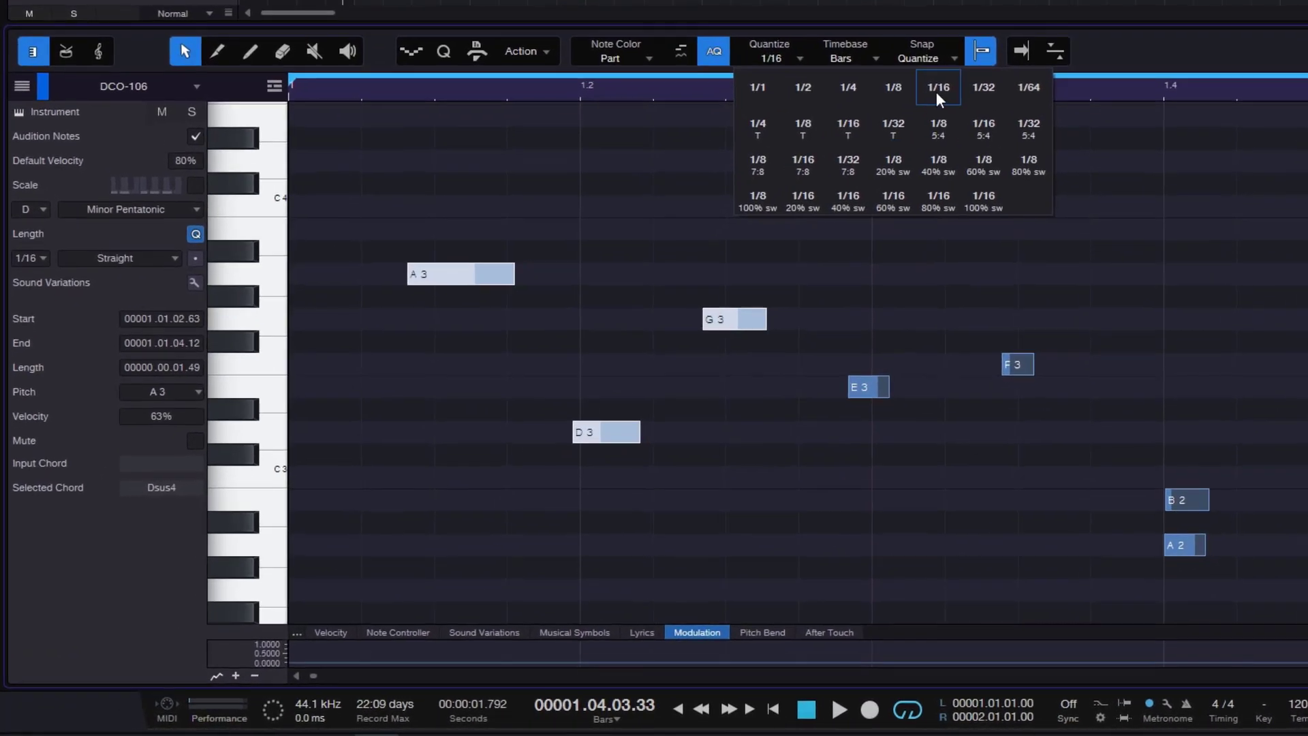
{"action": "left_click", "coordinate": [936, 92]}
{"action": "key", "text": "q"}
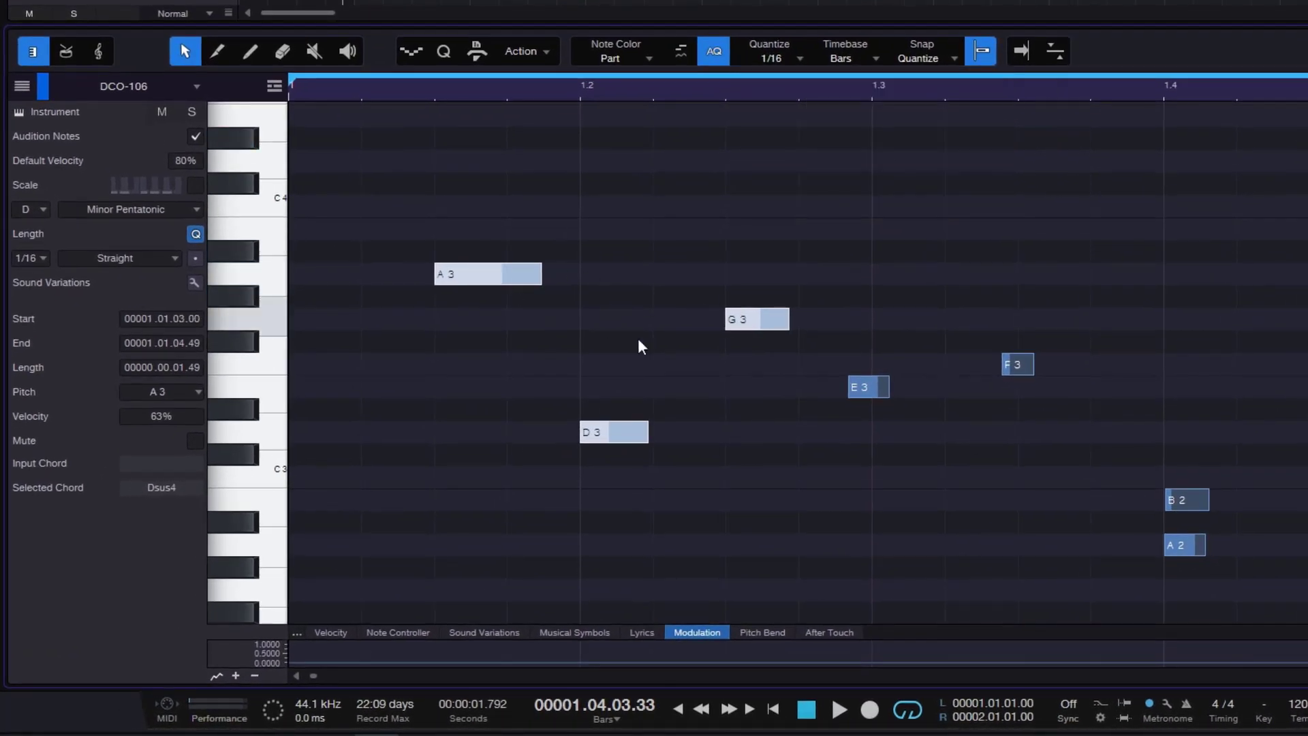
{"action": "left_click", "coordinate": [656, 271]}
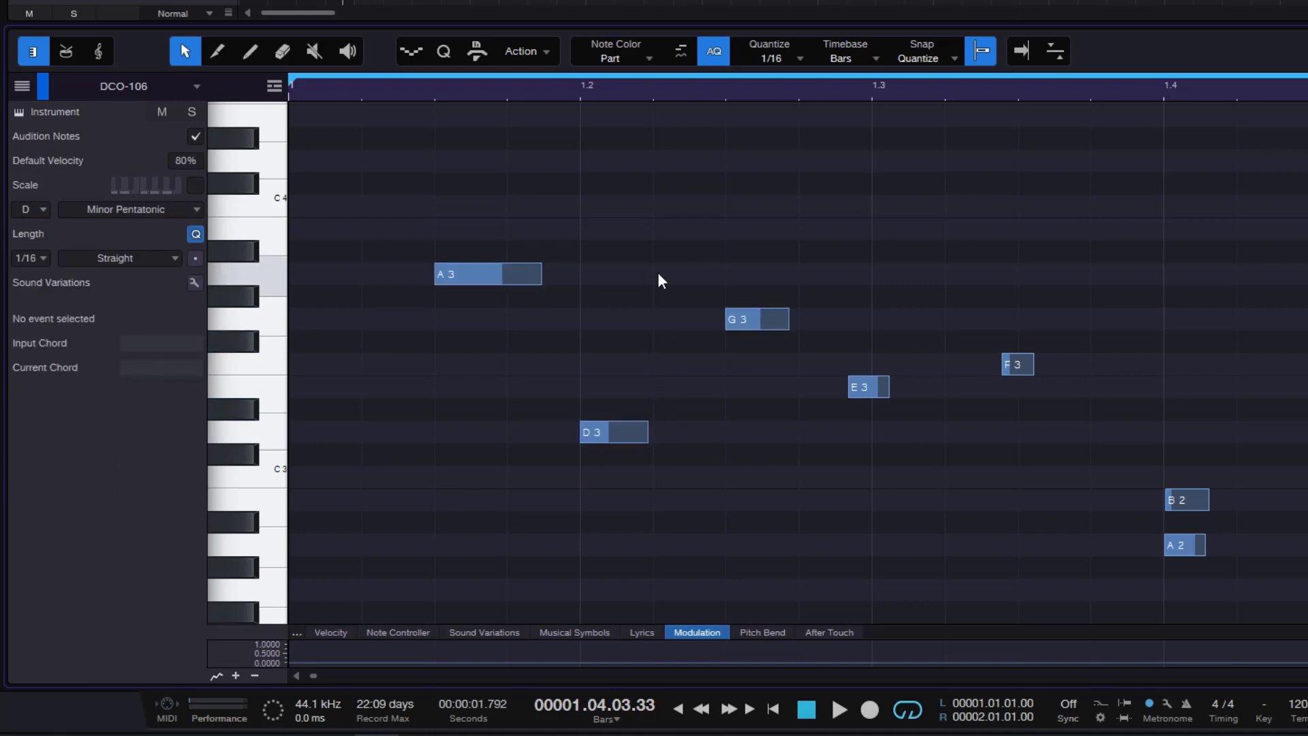
{"action": "key", "text": "ctrl+z"}
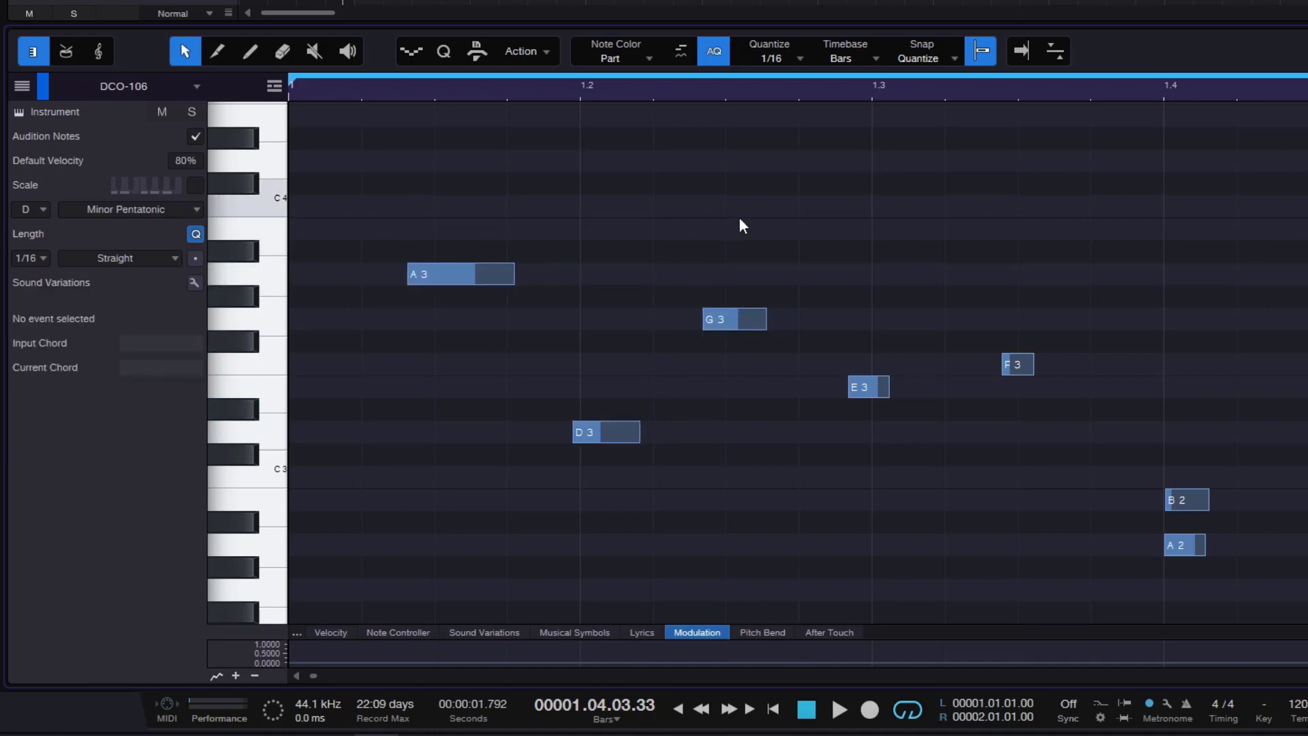
Step: Select and quantize the A3, D3 and G3 notes again, restore their original timing and clear the selection
{"action": "left_click", "coordinate": [922, 58]}
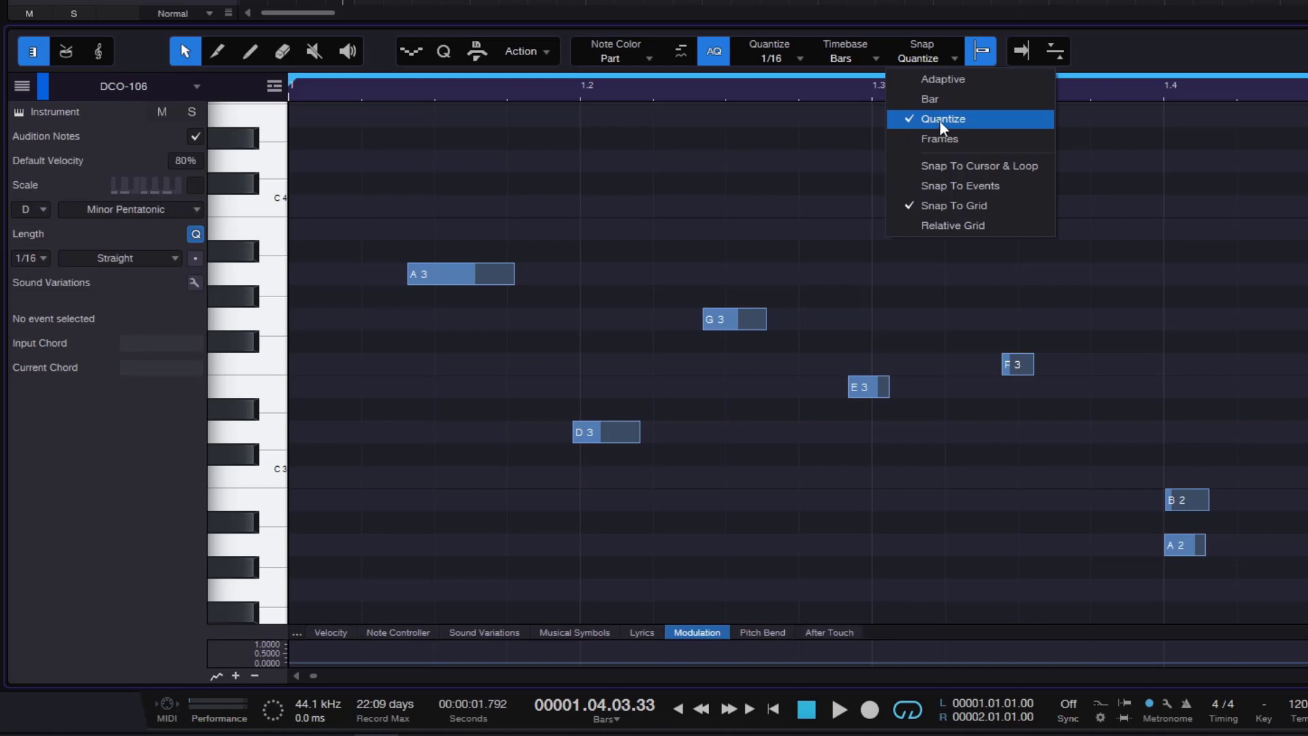
{"action": "left_click", "coordinate": [436, 201]}
{"action": "left_click_drag", "start_coordinate": [433, 171], "coordinate": [752, 477]}
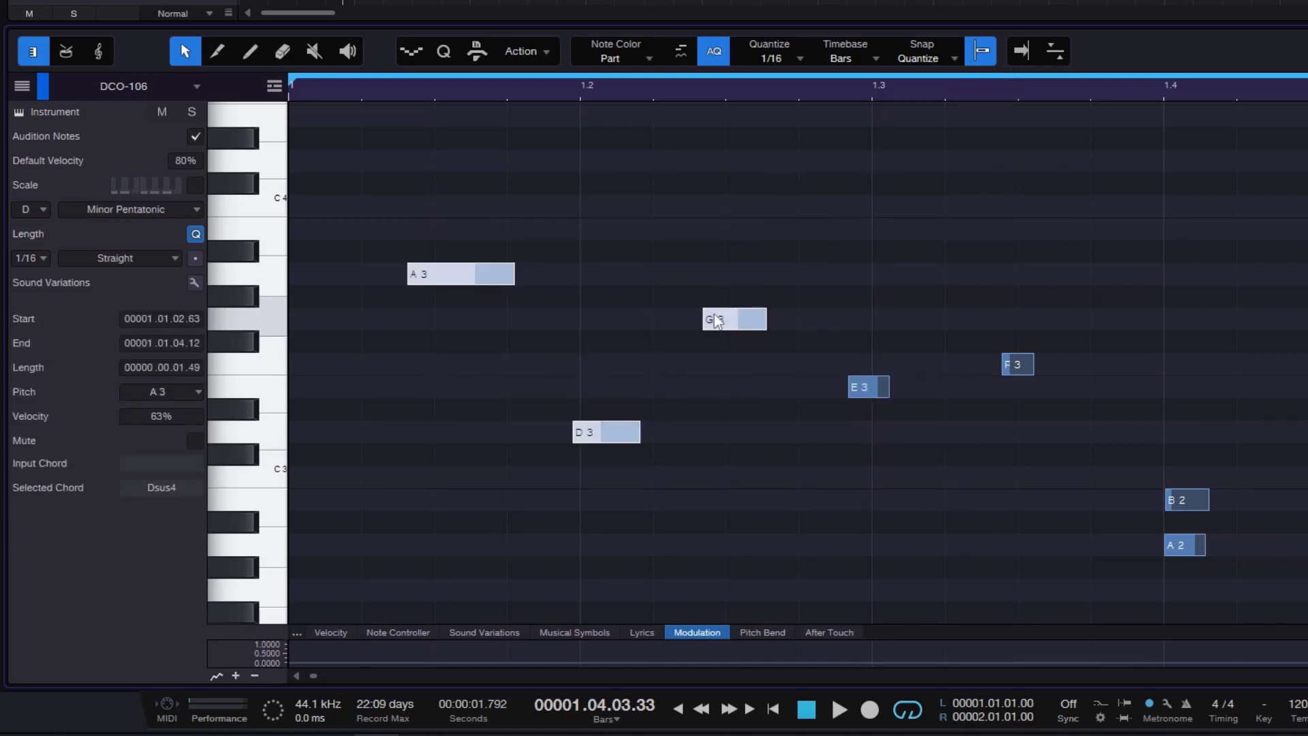
{"action": "key", "text": "q"}
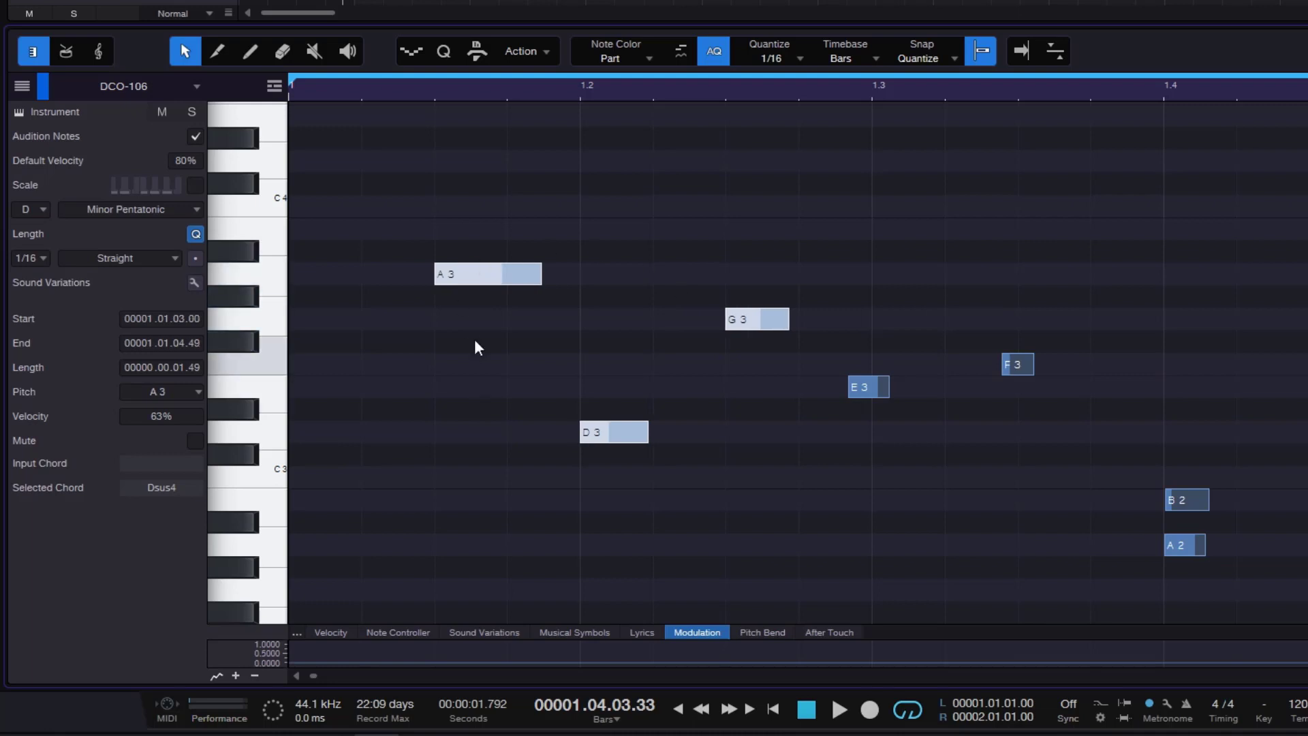
{"action": "left_click_drag", "start_coordinate": [433, 194], "coordinate": [1062, 532]}
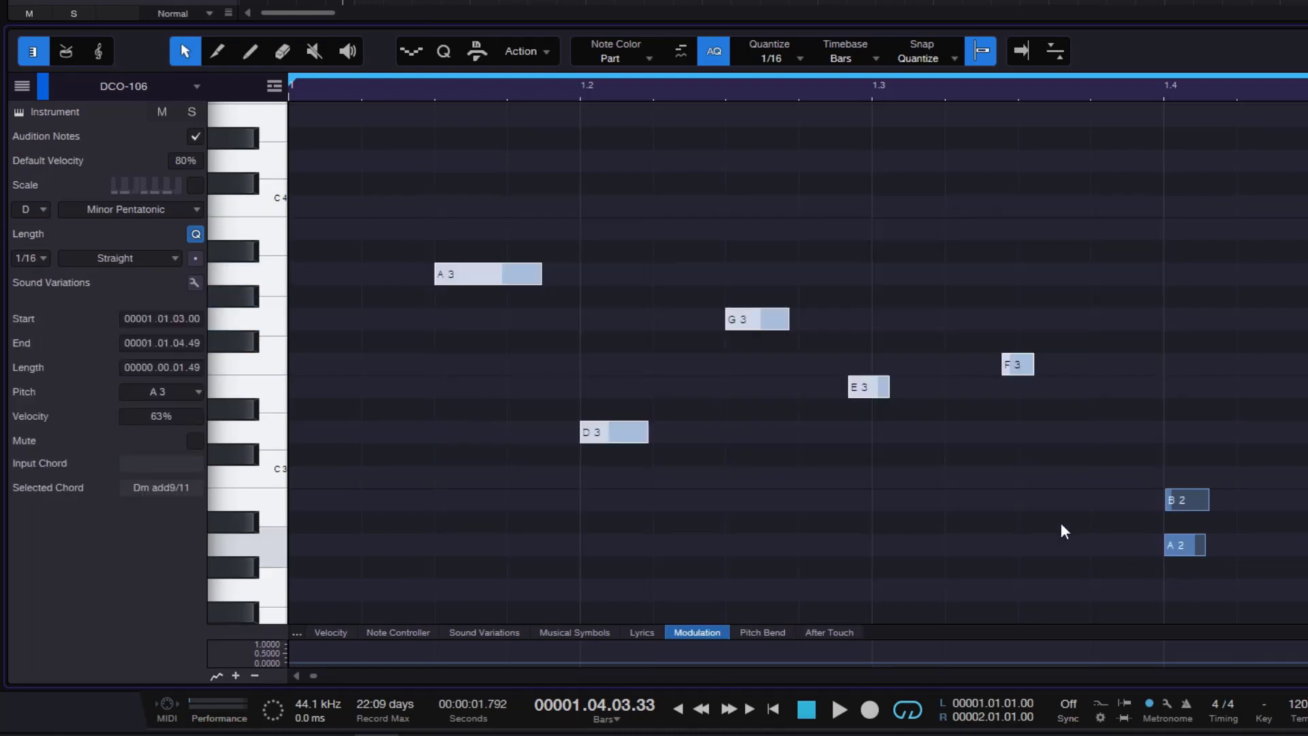
{"action": "key", "text": "shift+q"}
{"action": "left_click_drag", "start_coordinate": [361, 150], "coordinate": [1039, 531]}
{"action": "left_click", "coordinate": [923, 293]}
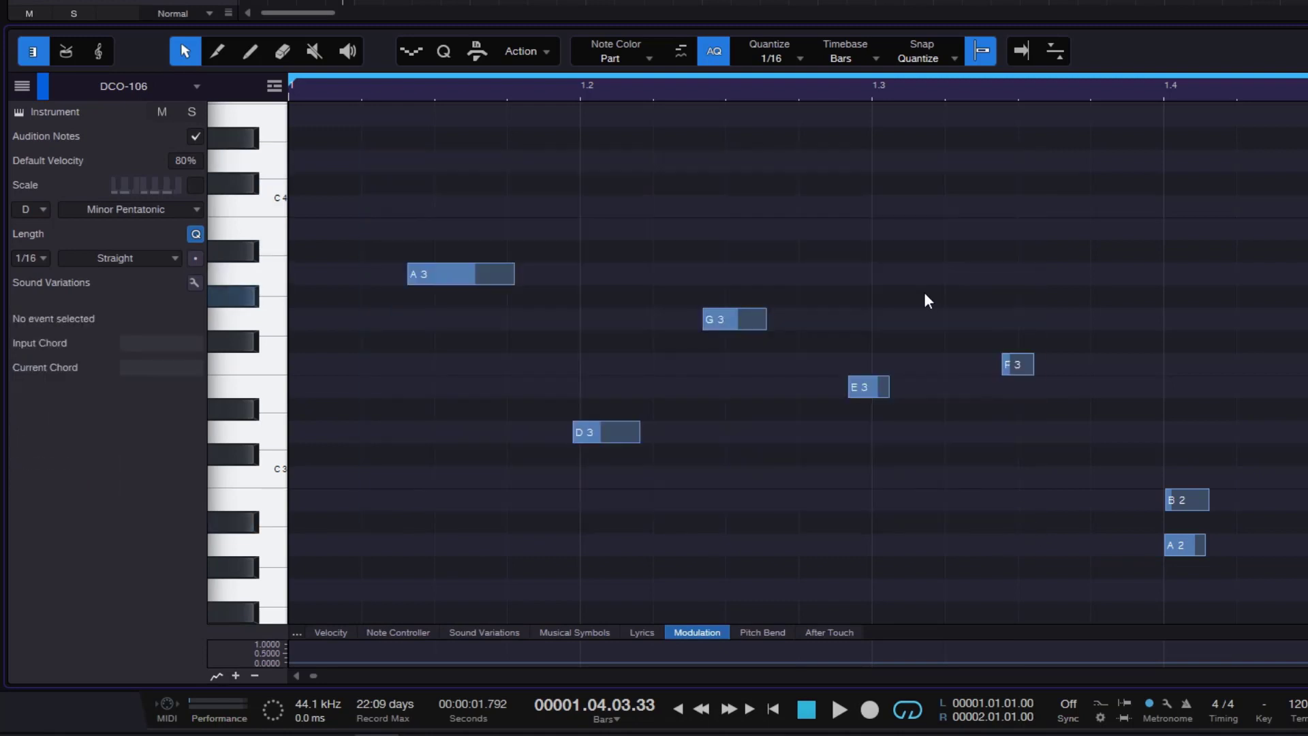
Step: Select all notes in the DCO-106 part and quantize them to the 1/16 grid
{"action": "key", "text": "ctrl+a"}
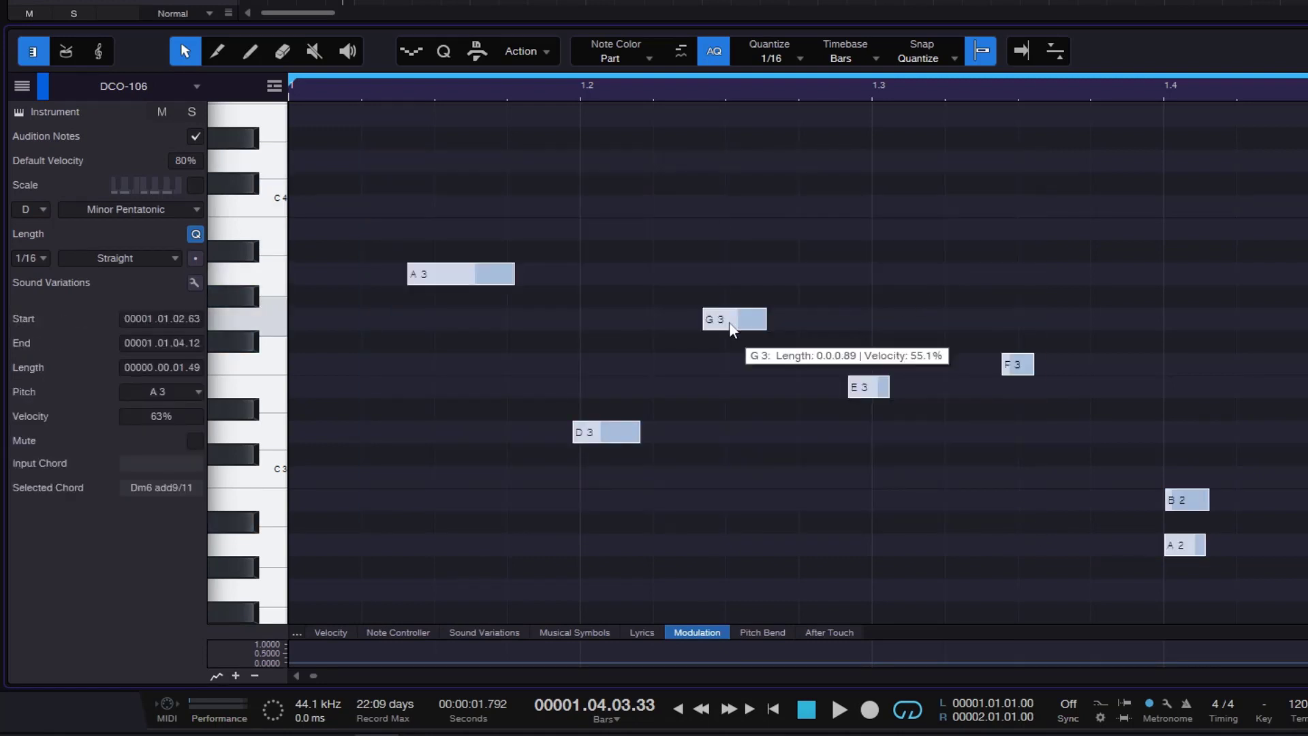
{"action": "key", "text": "q"}
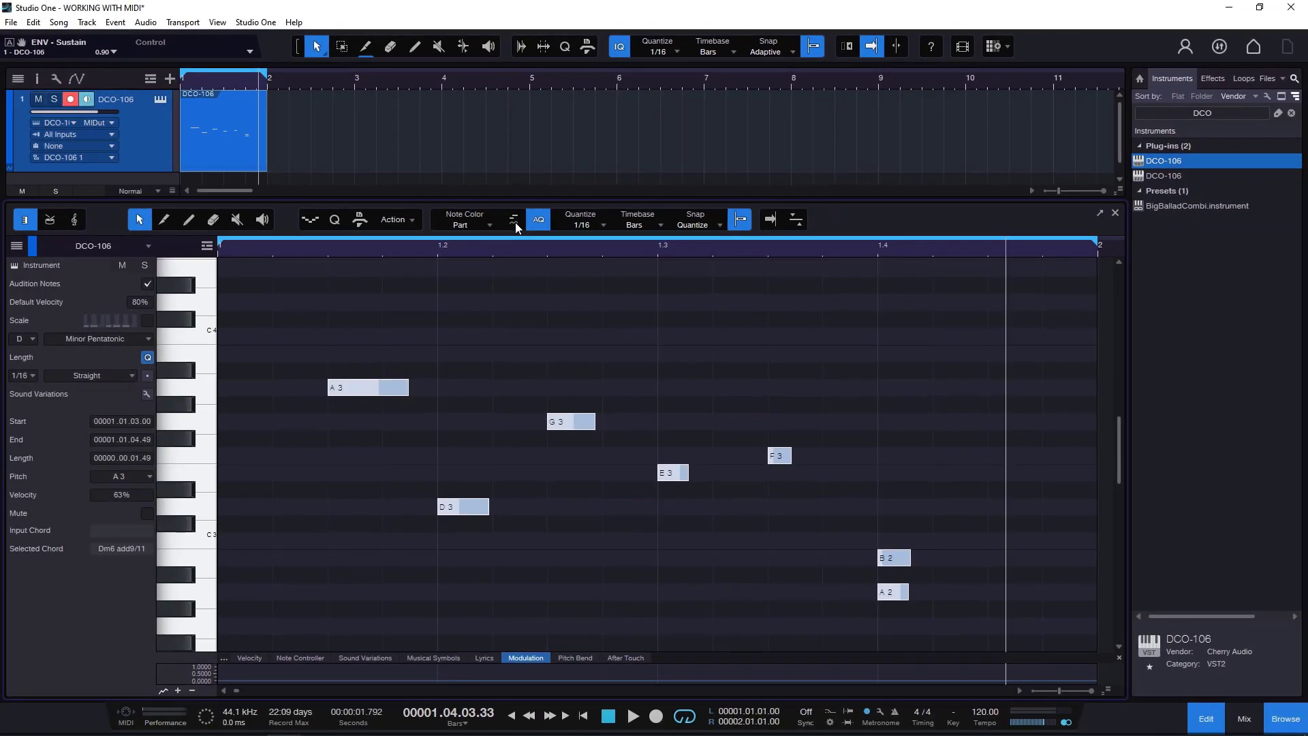
Step: Paint a jagged automation curve under the notes across bar 1 in the Modulation lane
{"action": "left_click", "coordinate": [515, 222]}
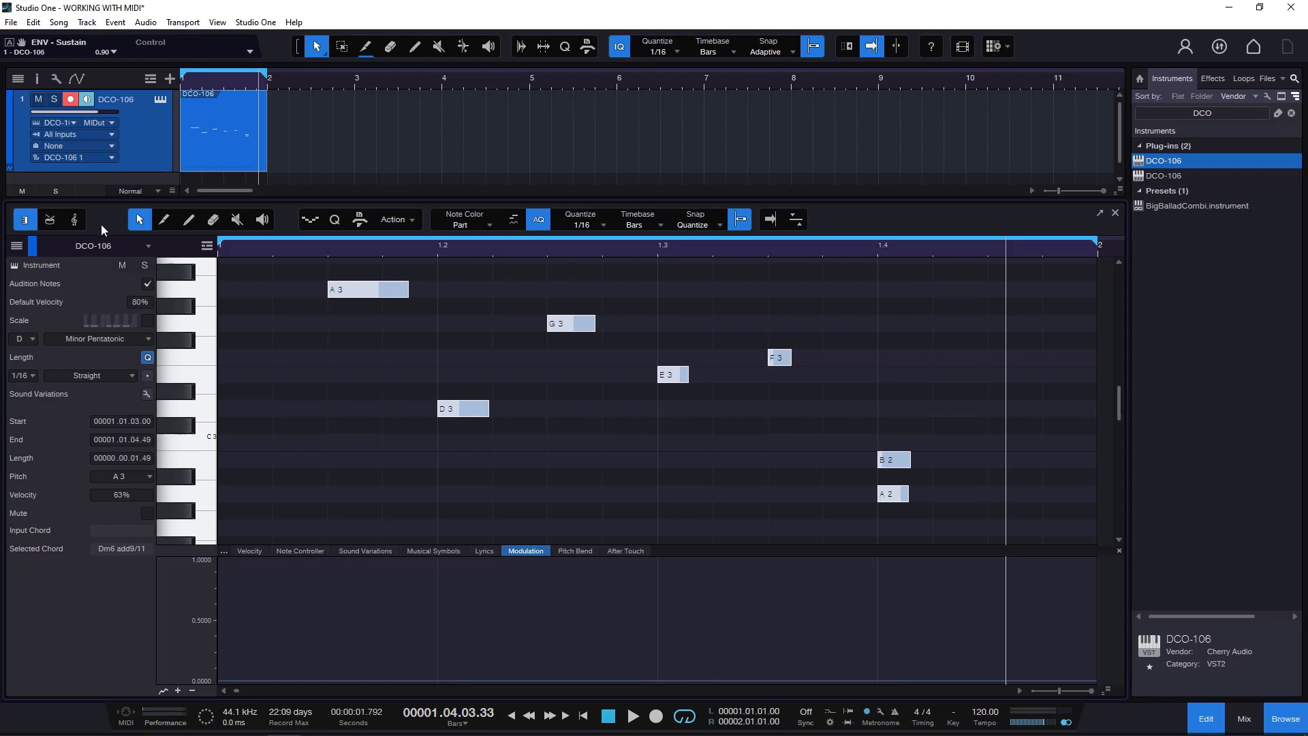
{"action": "left_click", "coordinate": [191, 222]}
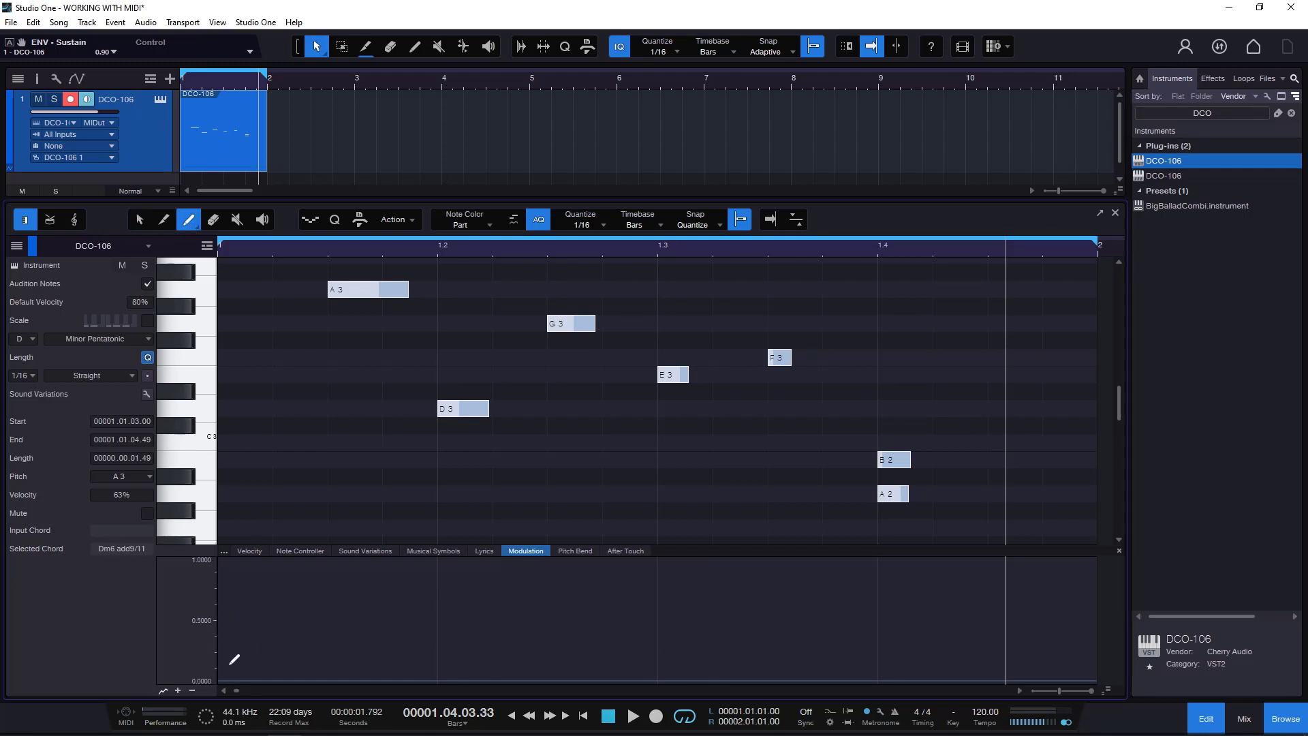
{"action": "mouse_move", "coordinate": [235, 660]}
{"action": "left_mouse_down"}
{"action": "mouse_move", "coordinate": [315, 597]}
{"action": "mouse_move", "coordinate": [453, 594]}
{"action": "mouse_move", "coordinate": [581, 631]}
{"action": "mouse_move", "coordinate": [616, 628]}
{"action": "mouse_move", "coordinate": [683, 581]}
{"action": "mouse_move", "coordinate": [891, 646]}
{"action": "mouse_move", "coordinate": [987, 589]}
{"action": "left_mouse_up"}
{"action": "left_click_drag", "start_coordinate": [988, 669], "coordinate": [933, 671]}
{"action": "mouse_move", "coordinate": [283, 652]}
{"action": "left_mouse_down"}
{"action": "mouse_move", "coordinate": [373, 608]}
{"action": "mouse_move", "coordinate": [410, 666]}
{"action": "mouse_move", "coordinate": [455, 671]}
{"action": "mouse_move", "coordinate": [483, 599]}
{"action": "mouse_move", "coordinate": [458, 594]}
{"action": "mouse_move", "coordinate": [479, 605]}
{"action": "mouse_move", "coordinate": [492, 565]}
{"action": "left_mouse_up"}
Step: Extend the end of the DCO-106 part in the arrangement to the start of bar 3
{"action": "left_click_drag", "start_coordinate": [770, 251], "coordinate": [723, 247]}
{"action": "left_click_drag", "start_coordinate": [265, 127], "coordinate": [354, 128]}
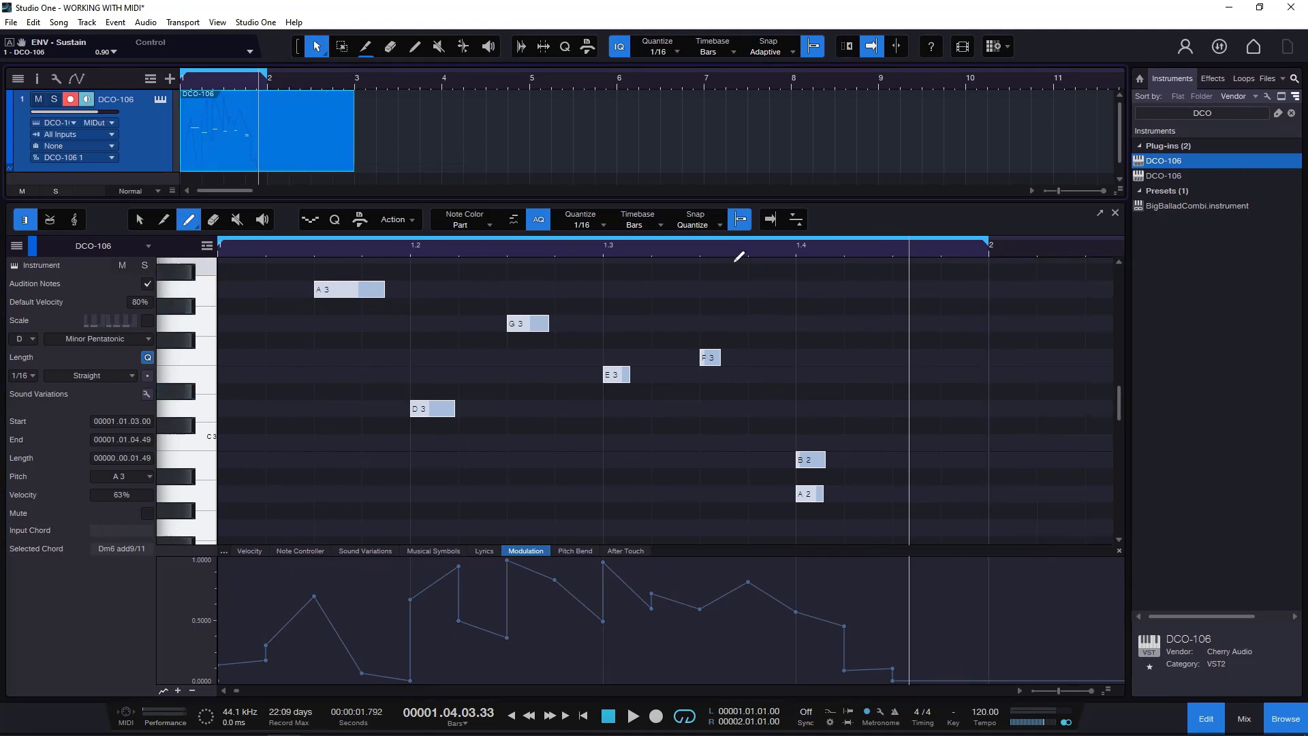
{"action": "left_click_drag", "start_coordinate": [715, 257], "coordinate": [681, 253]}
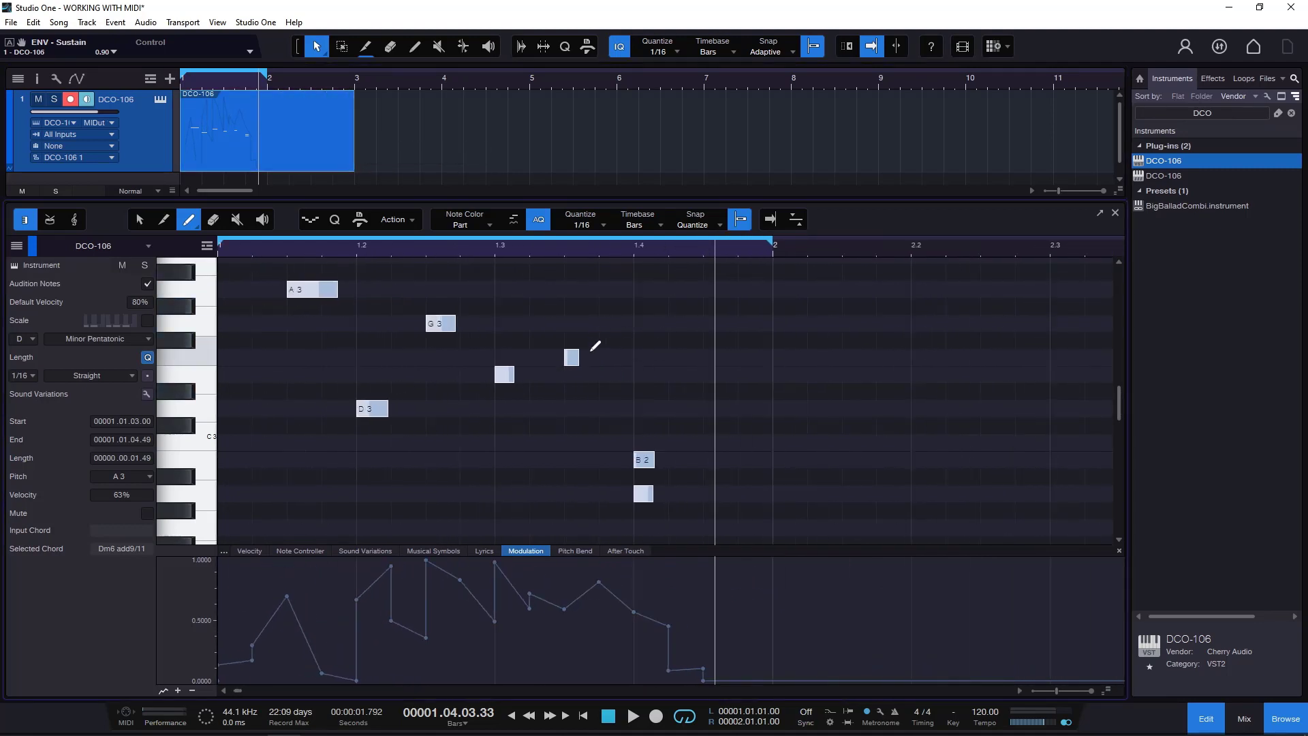
Step: Move the F3, B2 and A2 notes later without their modulation so F3 starts at 1.4.2, and undo the move
{"action": "left_click", "coordinate": [139, 221]}
{"action": "left_click_drag", "start_coordinate": [564, 315], "coordinate": [701, 538]}
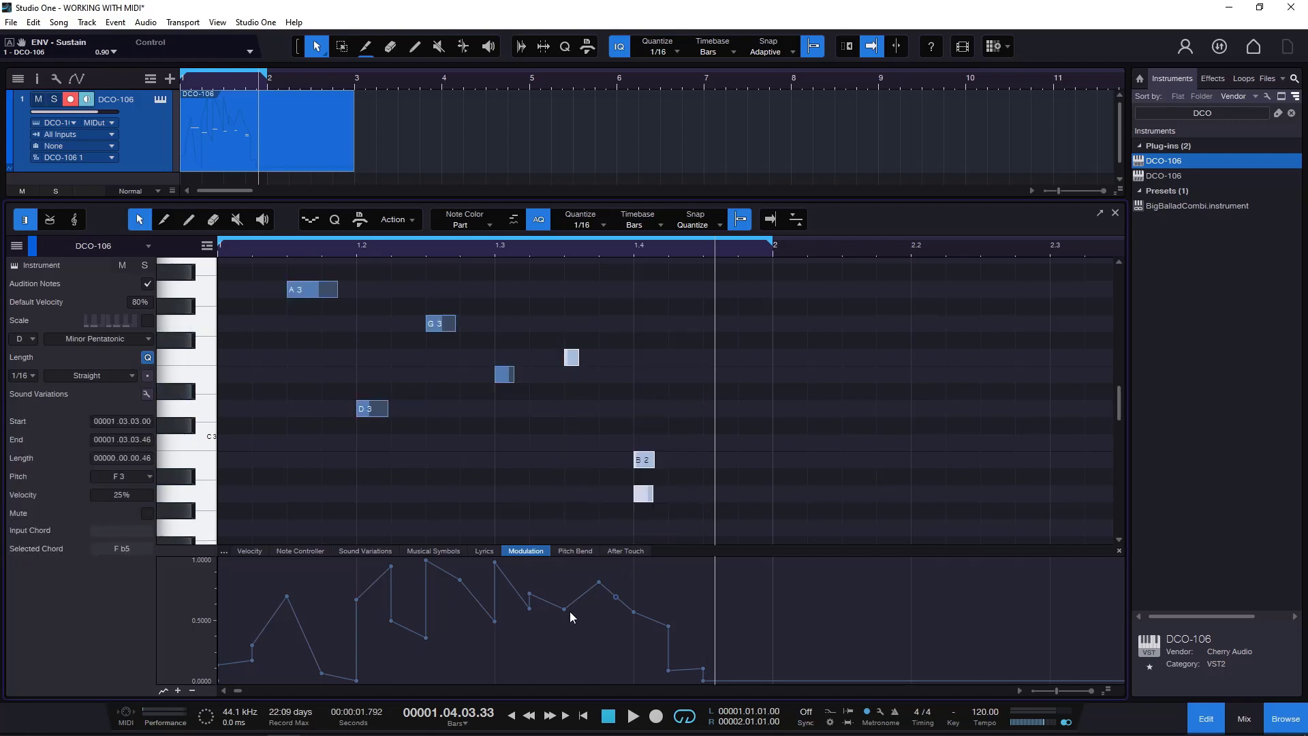
{"action": "left_click", "coordinate": [615, 596]}
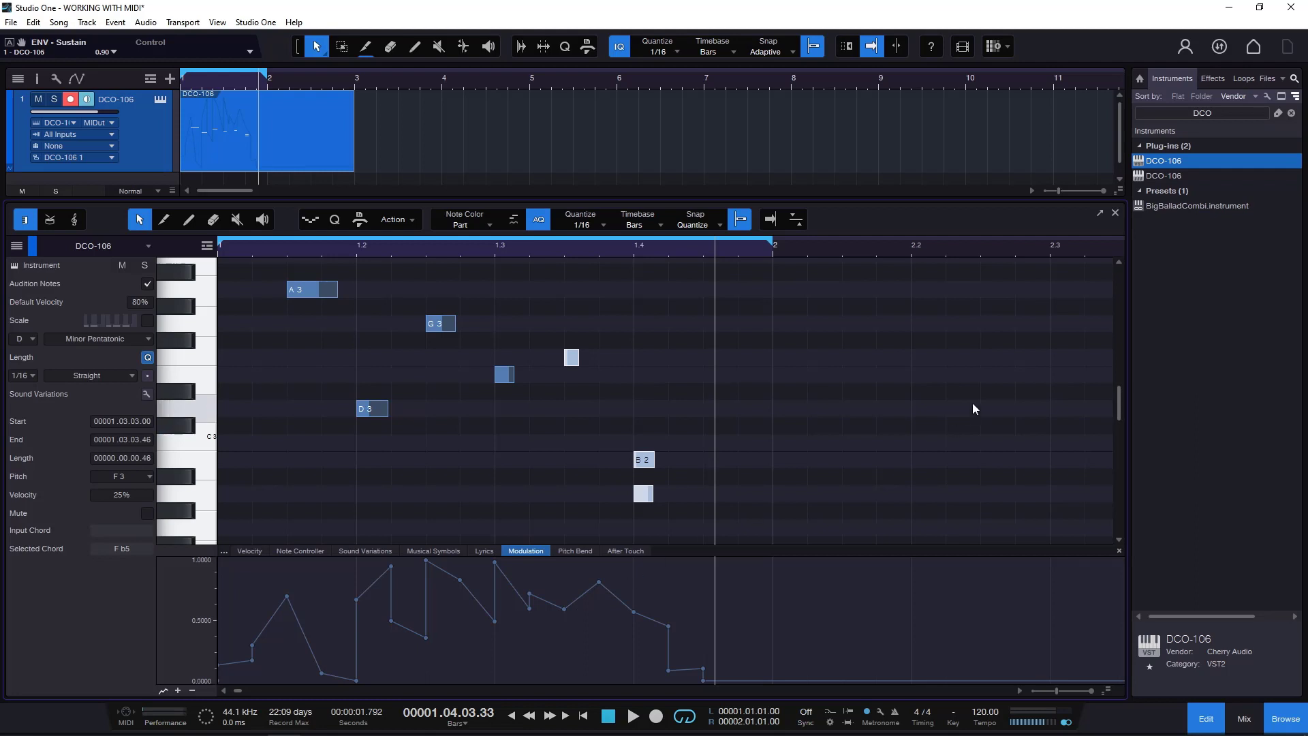
{"action": "left_click_drag", "start_coordinate": [572, 362], "coordinate": [684, 368]}
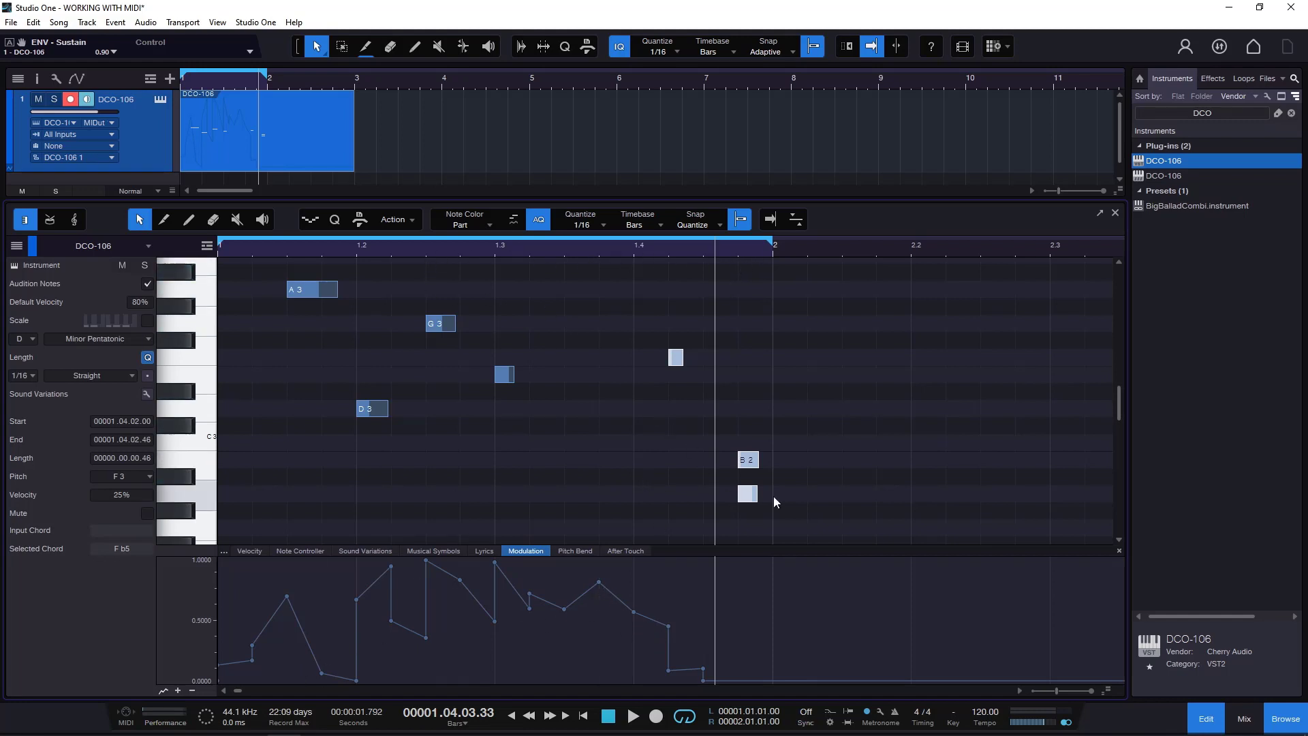
{"action": "left_click", "coordinate": [611, 444]}
{"action": "key", "text": "ctrl+z"}
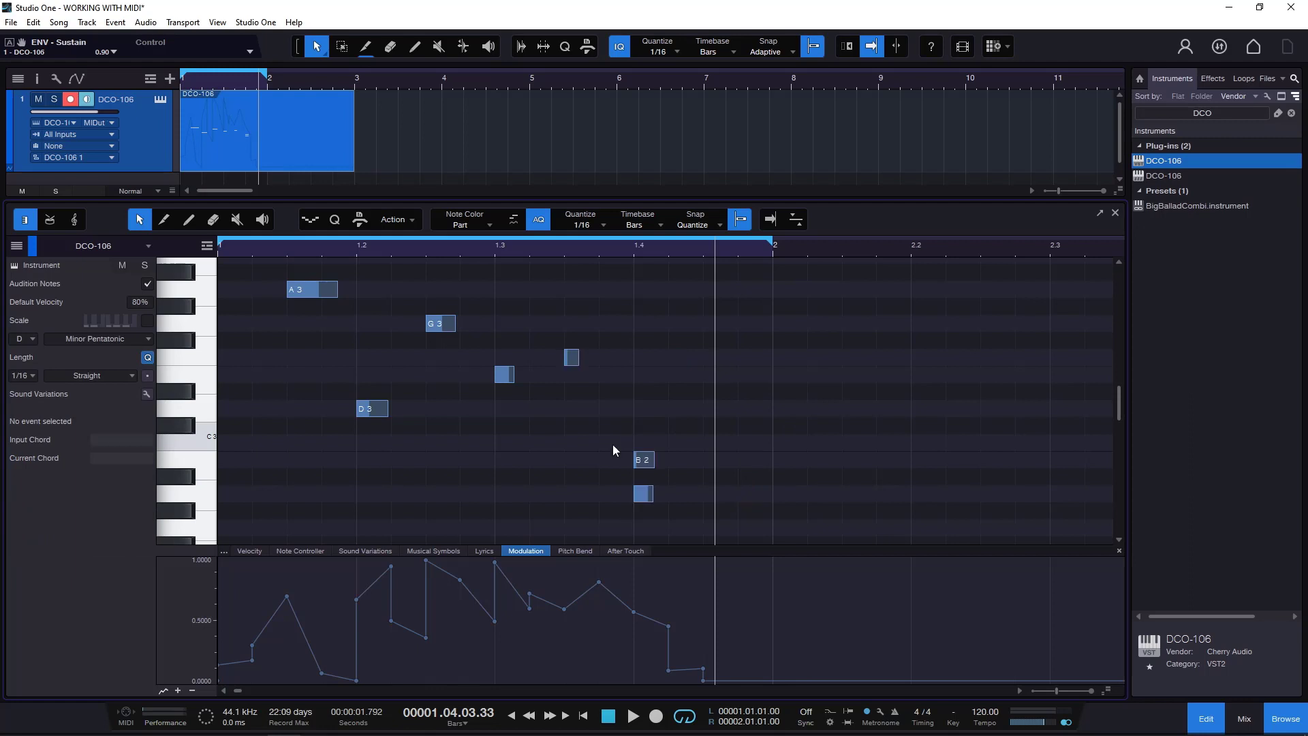
Step: Make part automation follow the notes, shift the F3 note slightly later and undo the shift
{"action": "left_click", "coordinate": [514, 221]}
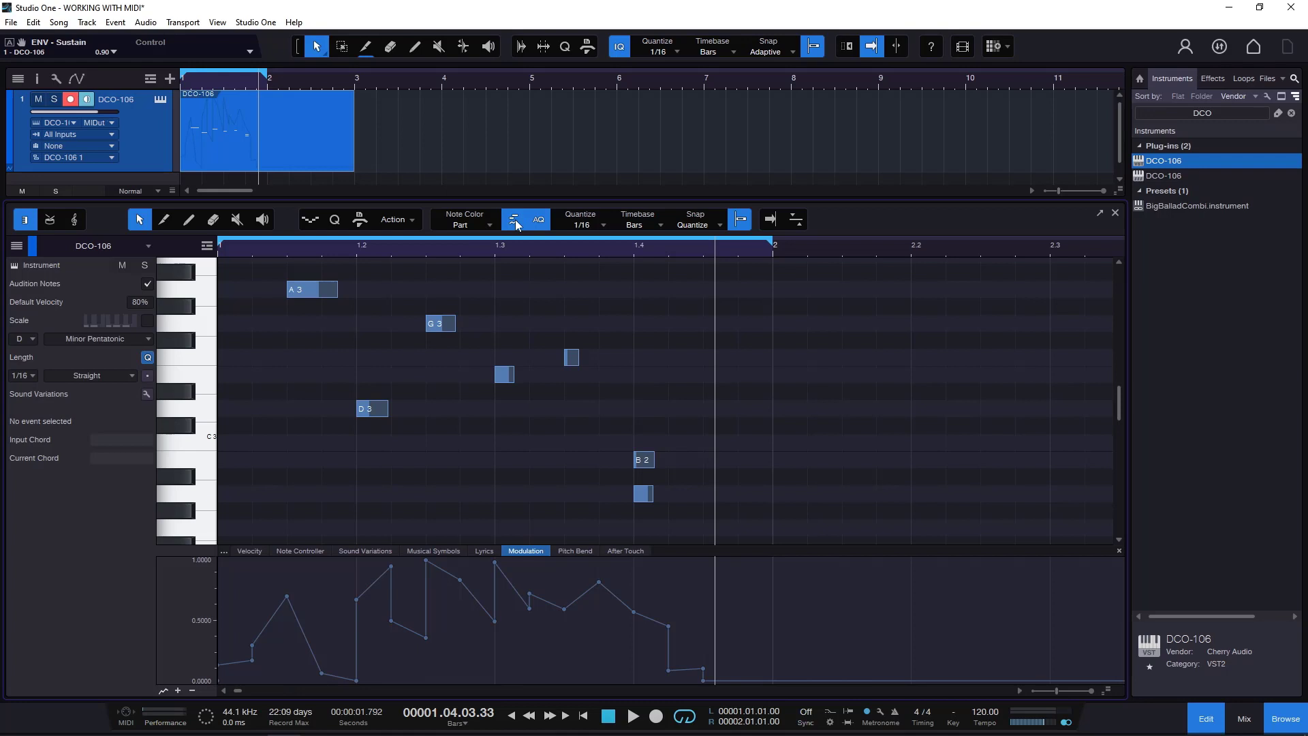
{"action": "mouse_move", "coordinate": [574, 362]}
{"action": "left_mouse_down"}
{"action": "mouse_move", "coordinate": [643, 367]}
{"action": "mouse_move", "coordinate": [597, 358]}
{"action": "left_mouse_up"}
{"action": "key", "text": "ctrl+z"}
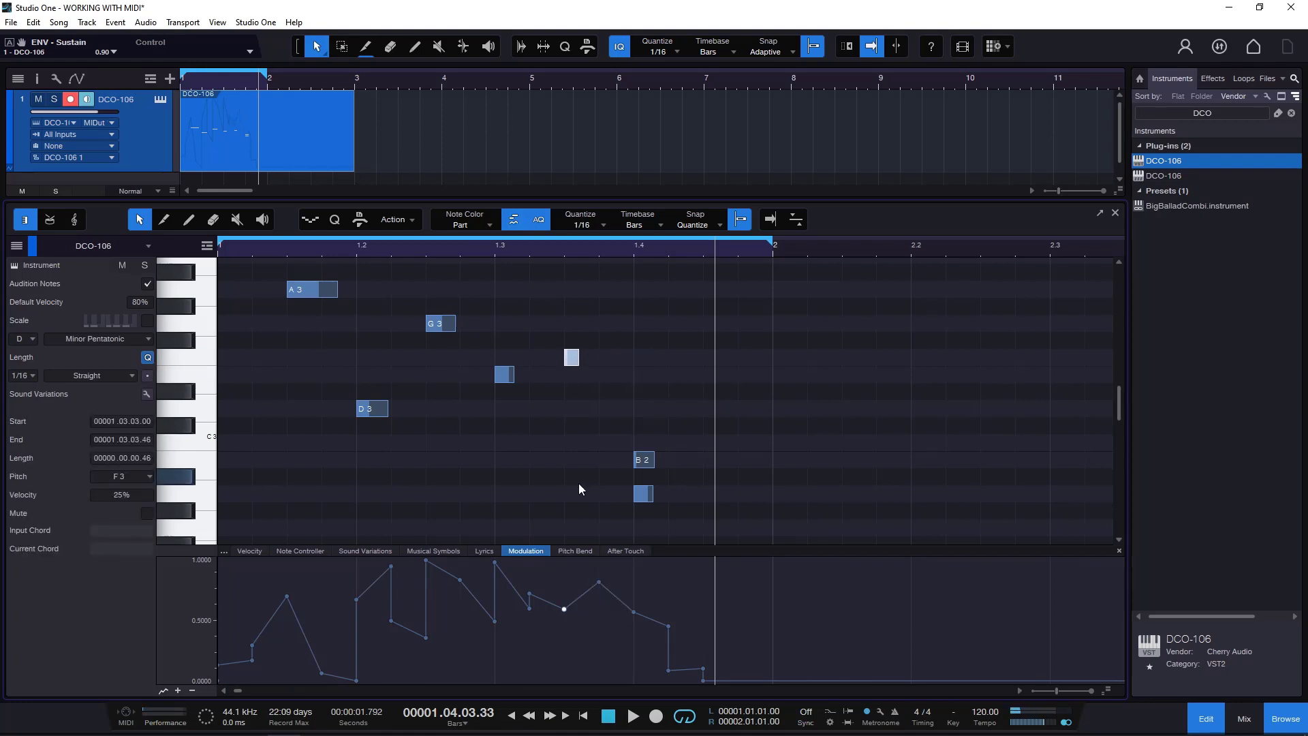
Step: Move the F3, B2 and A2 notes with their modulation one beat later and back, and stop automation following notes
{"action": "left_click_drag", "start_coordinate": [541, 319], "coordinate": [734, 517]}
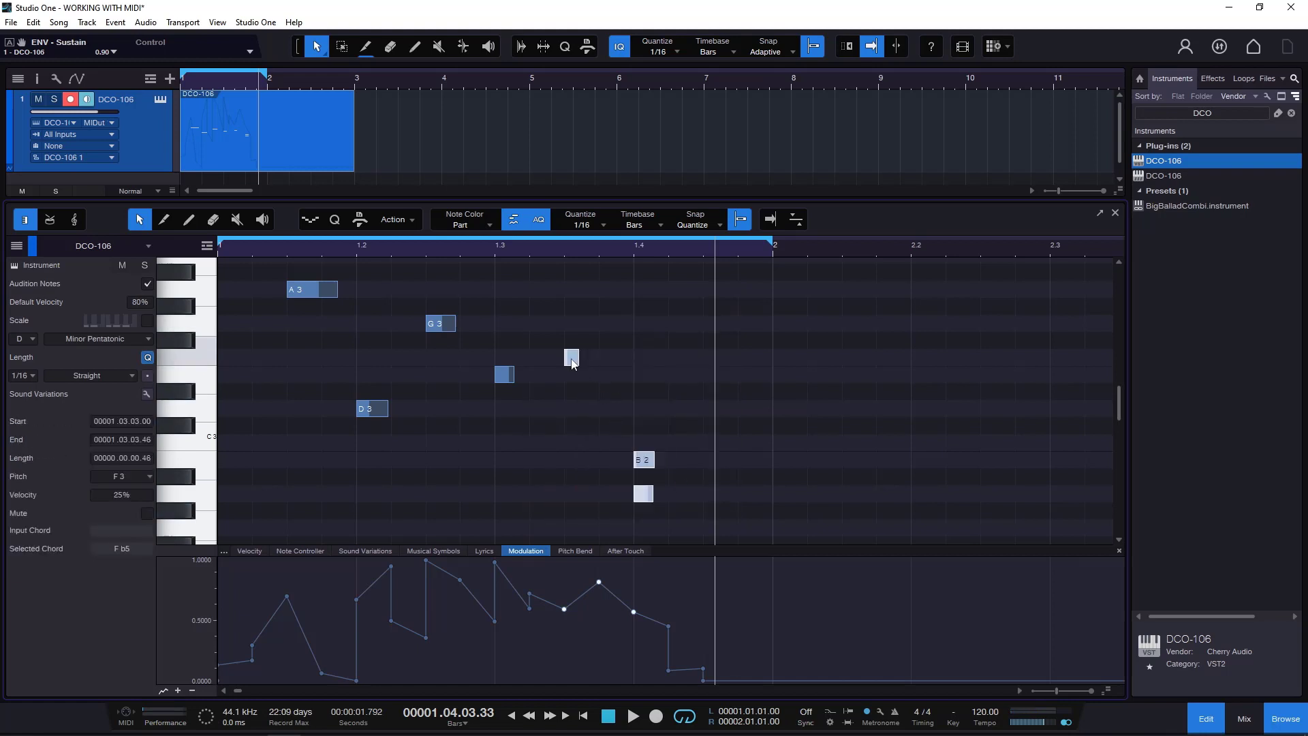
{"action": "left_click_drag", "start_coordinate": [571, 362], "coordinate": [713, 361]}
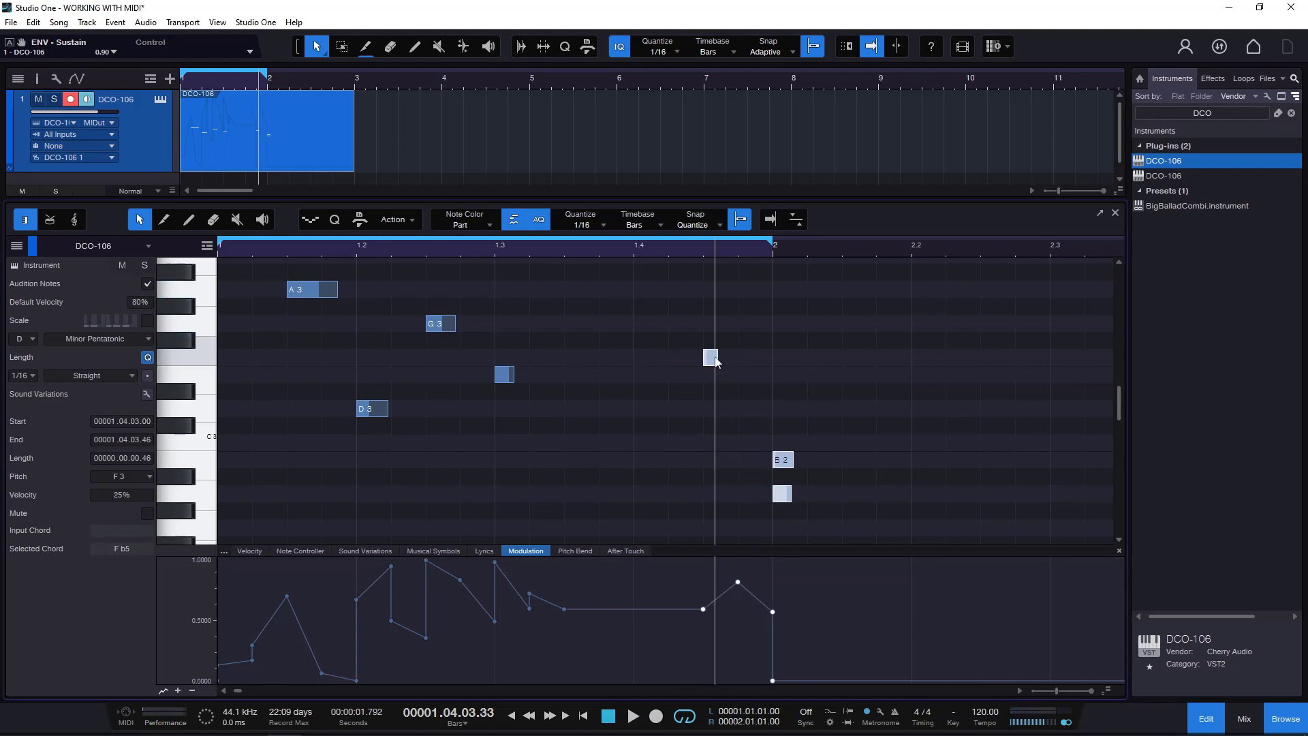
{"action": "left_click_drag", "start_coordinate": [713, 361], "coordinate": [580, 359]}
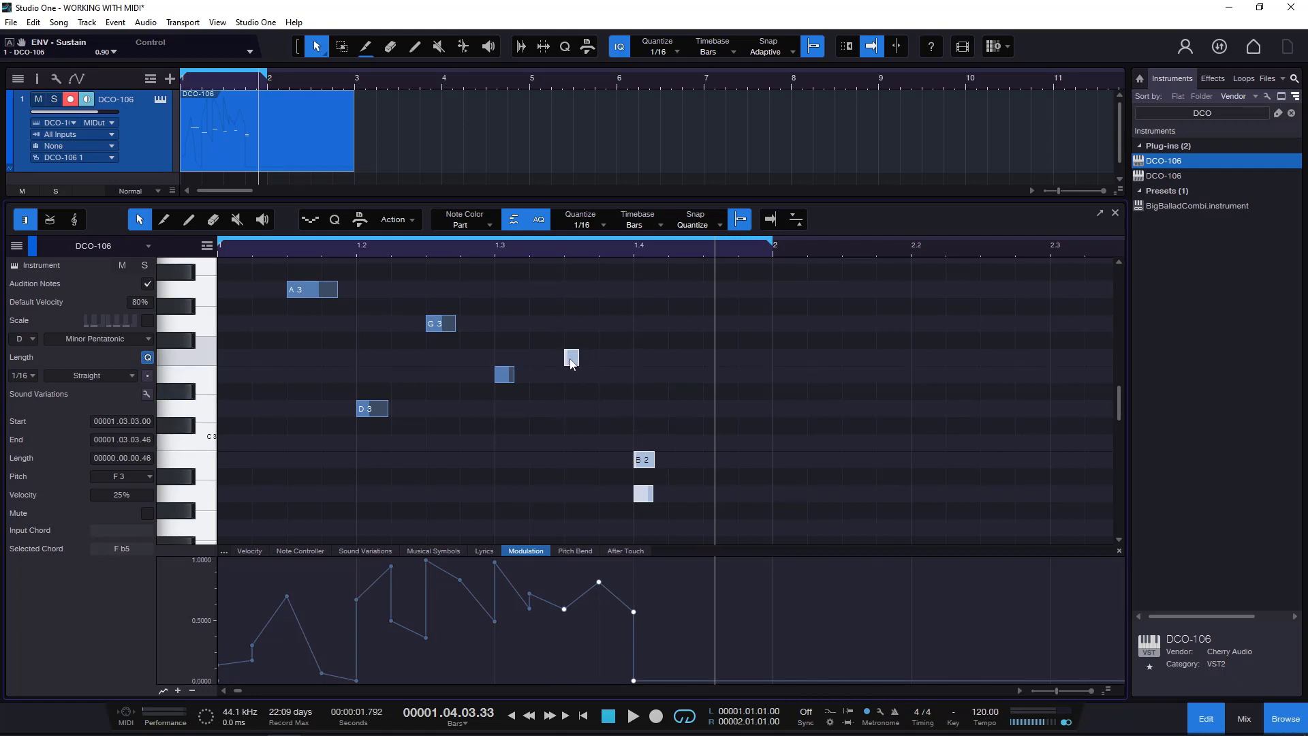
{"action": "mouse_move", "coordinate": [571, 361]}
{"action": "left_mouse_down"}
{"action": "mouse_move", "coordinate": [707, 368]}
{"action": "mouse_move", "coordinate": [571, 359]}
{"action": "left_mouse_up"}
{"action": "left_click", "coordinate": [514, 219]}
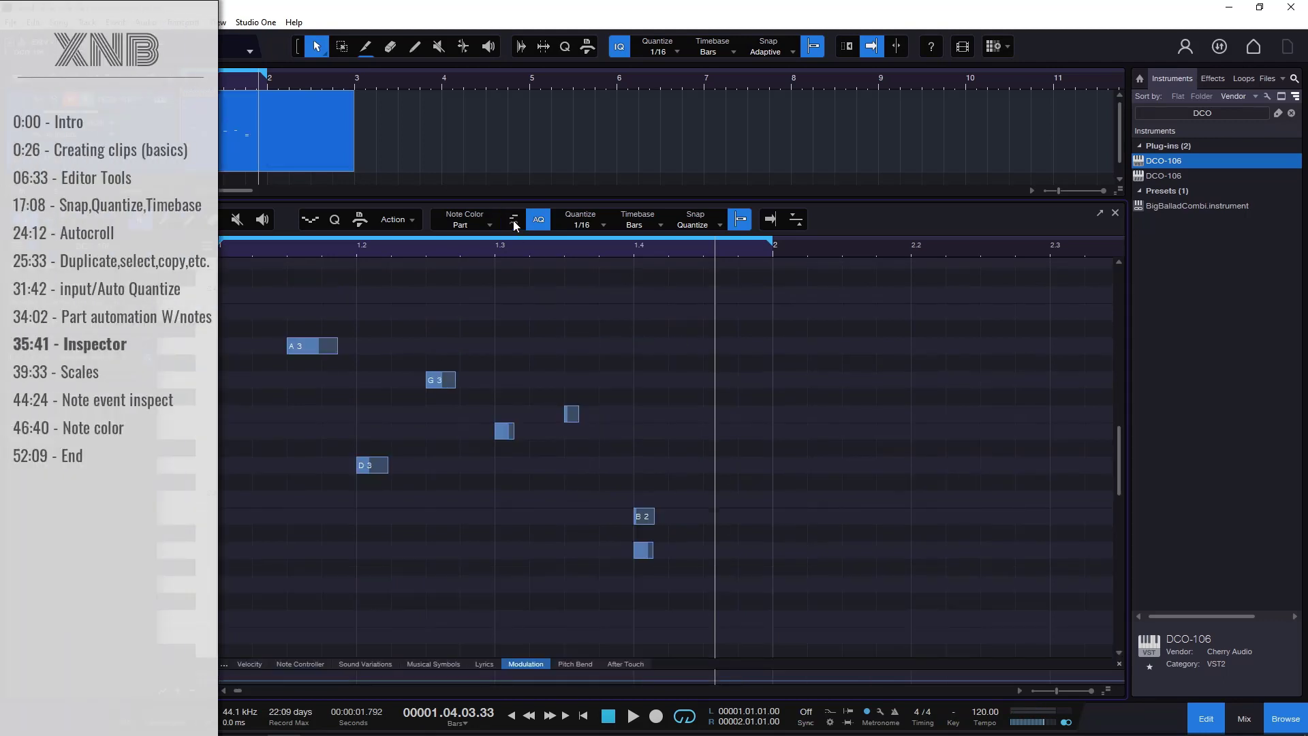
Step: Delete all notes in the DCO-106 part and change the track colour to pink
{"action": "left_click_drag", "start_coordinate": [808, 319], "coordinate": [297, 594]}
{"action": "key", "text": "Delete"}
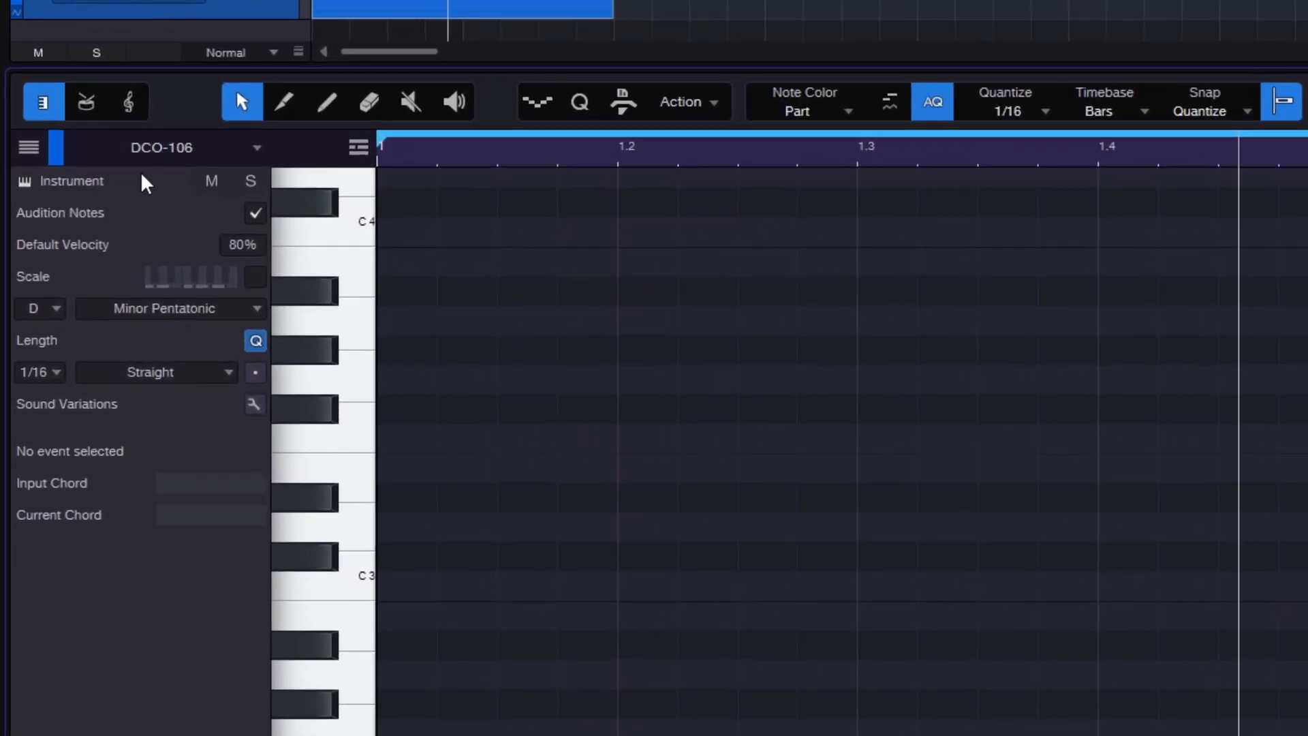
{"action": "left_click", "coordinate": [53, 148]}
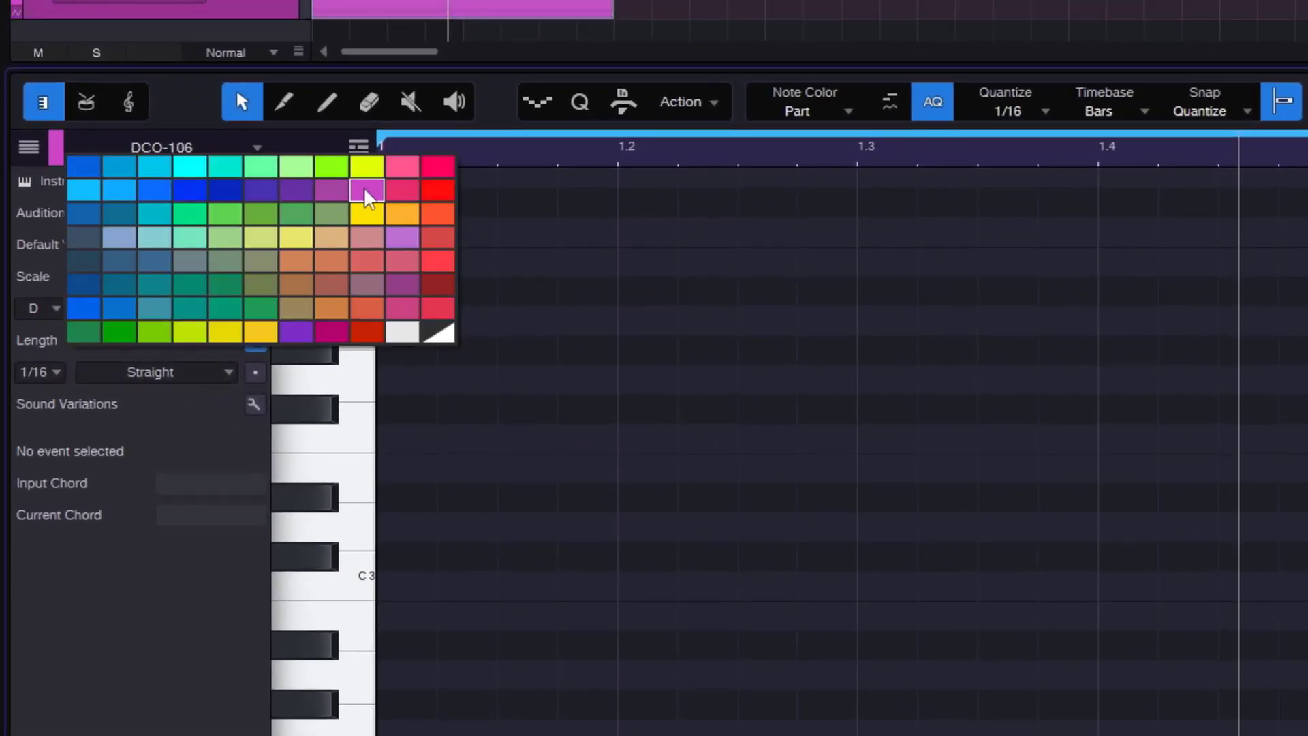
{"action": "left_click", "coordinate": [404, 170]}
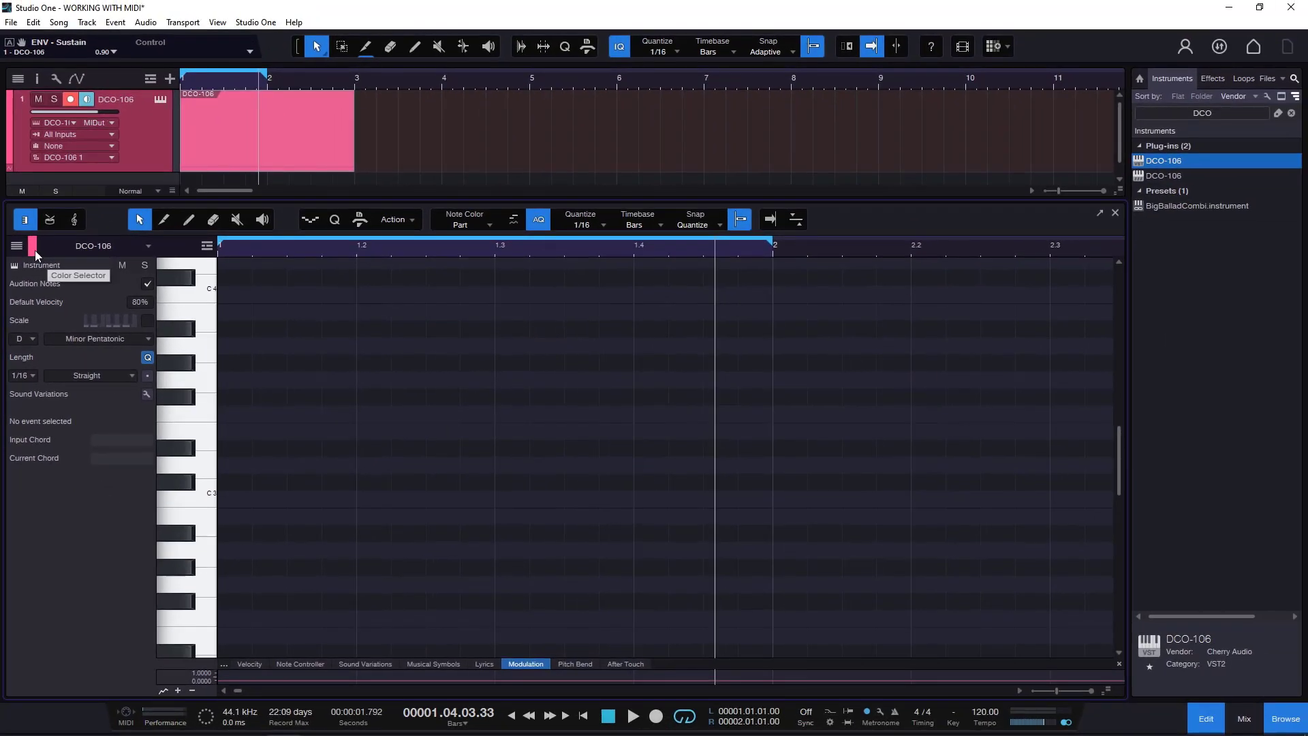
Step: Check the note editor's track list and reduce the editor's height to expose empty space below the DCO-106 track
{"action": "left_click", "coordinate": [144, 248]}
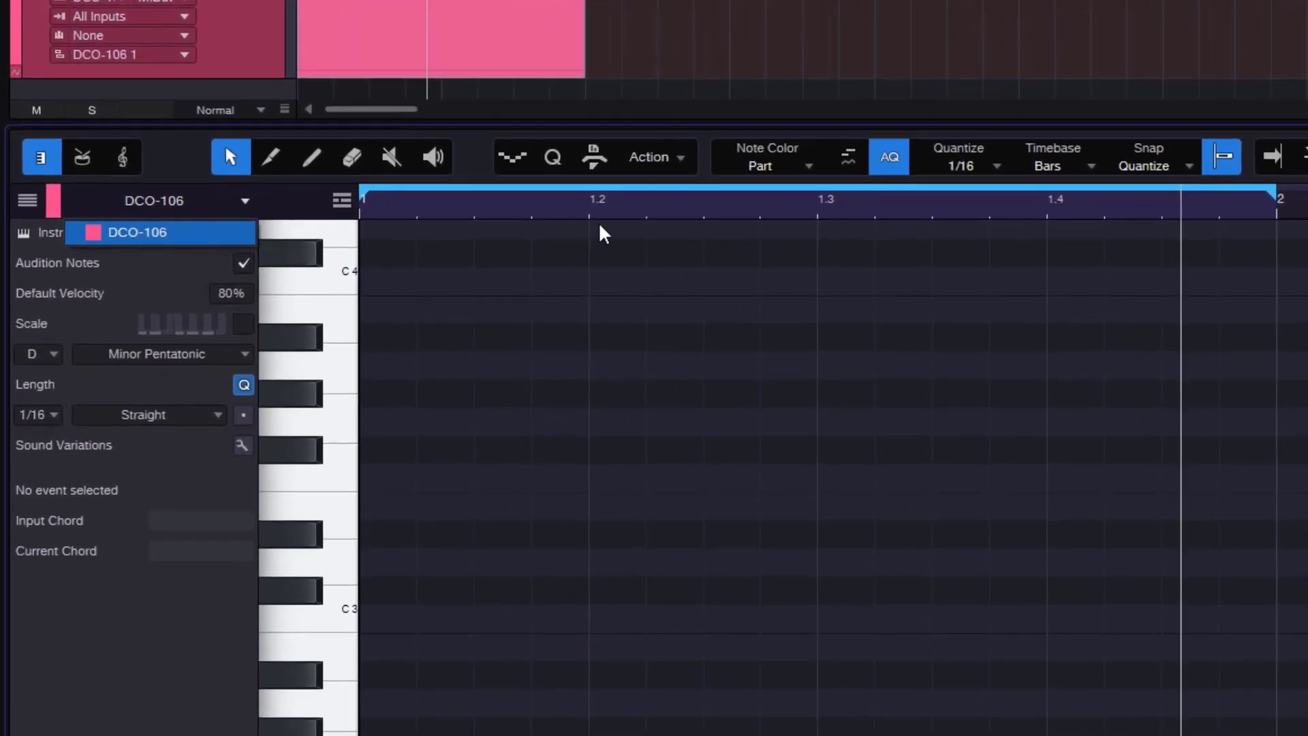
{"action": "left_click", "coordinate": [824, 123]}
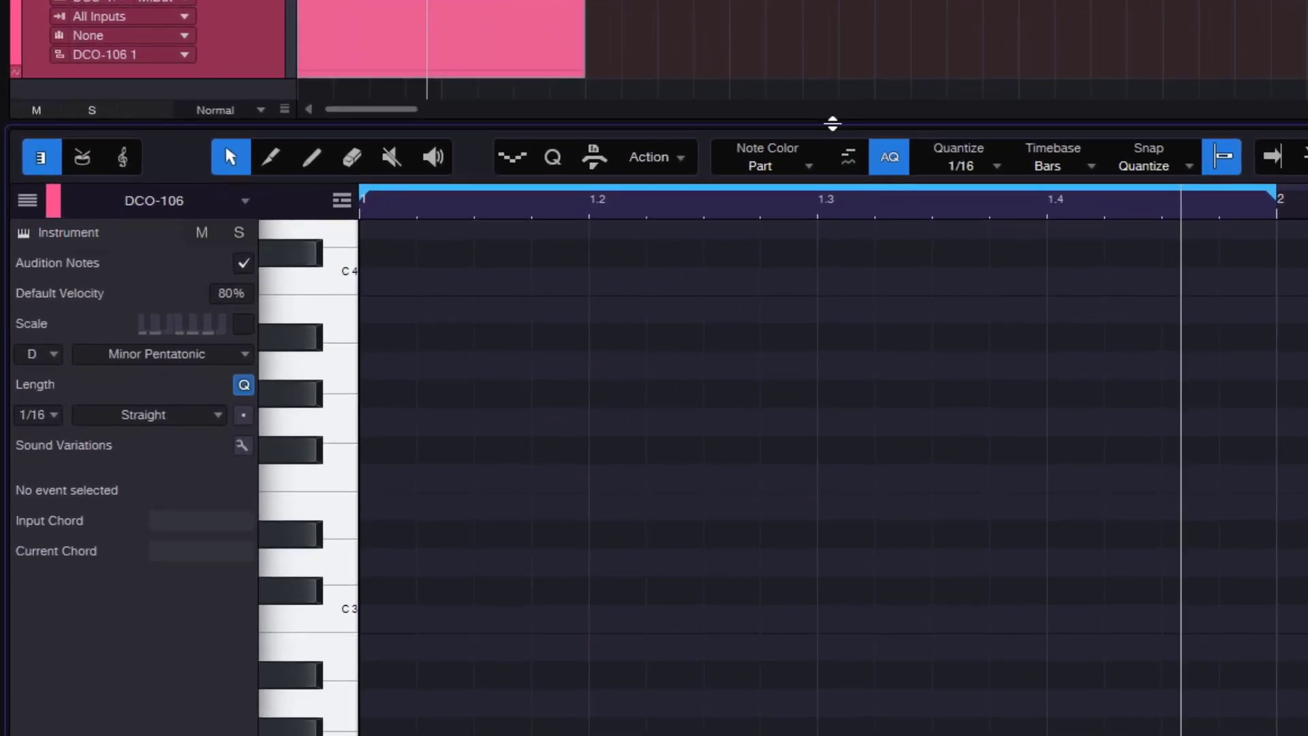
{"action": "left_click_drag", "start_coordinate": [832, 123], "coordinate": [832, 206]}
{"action": "left_click", "coordinate": [171, 282]}
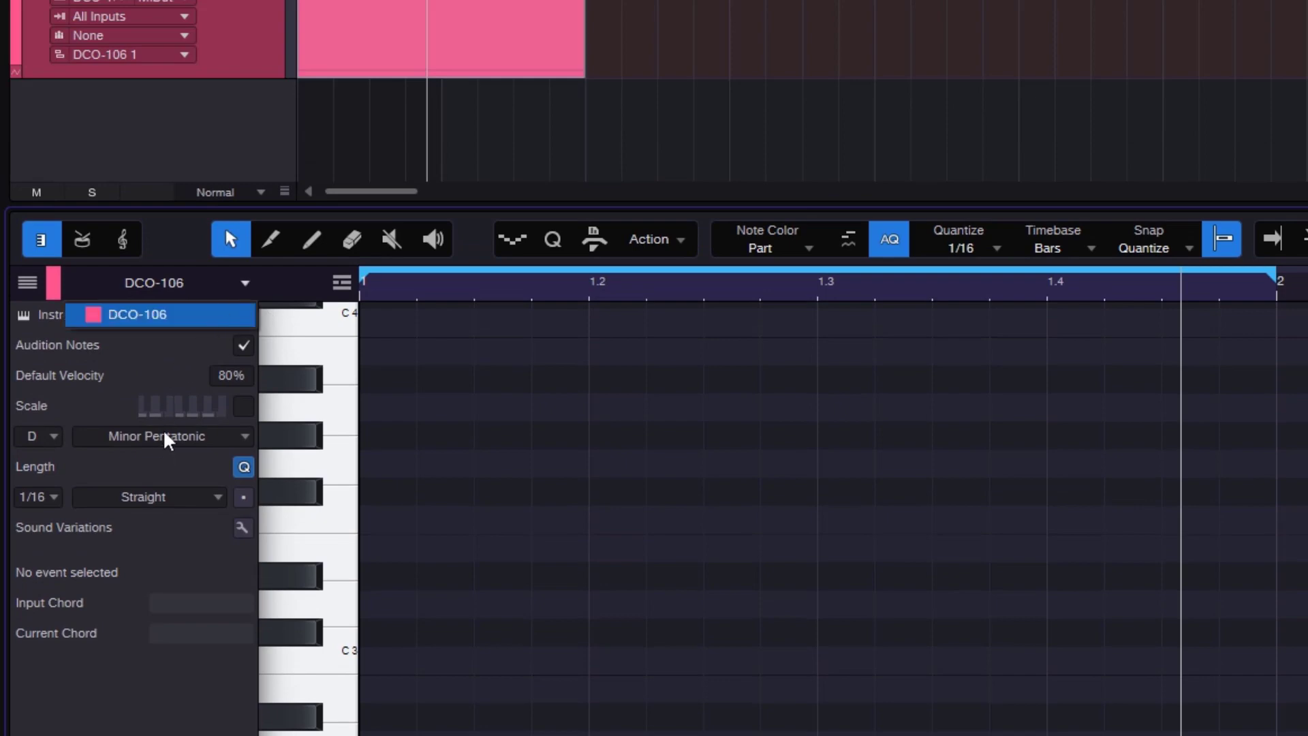
Step: Add a second DCO-106 instrument track below the first one and colour it blue
{"action": "left_click", "coordinate": [1172, 162]}
{"action": "left_click", "coordinate": [1165, 178]}
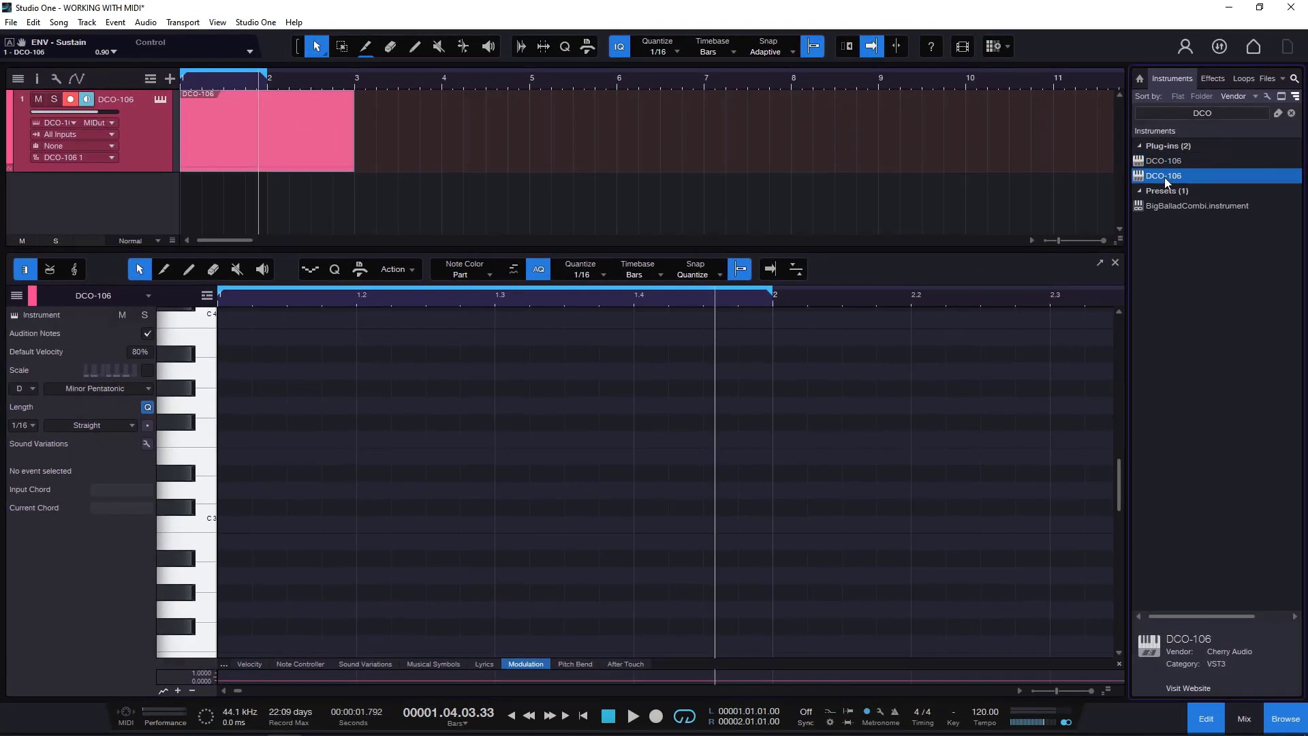
{"action": "left_click_drag", "start_coordinate": [1165, 180], "coordinate": [90, 201]}
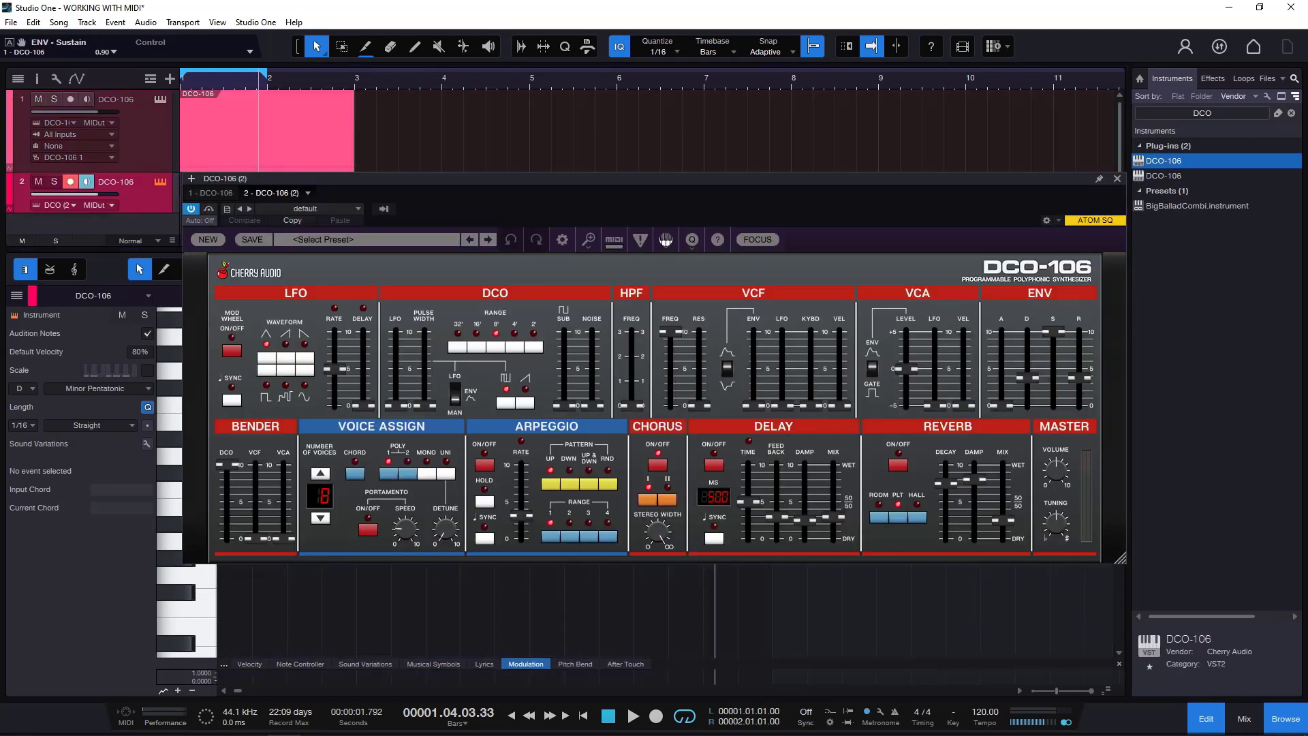
{"action": "left_click", "coordinate": [12, 198]}
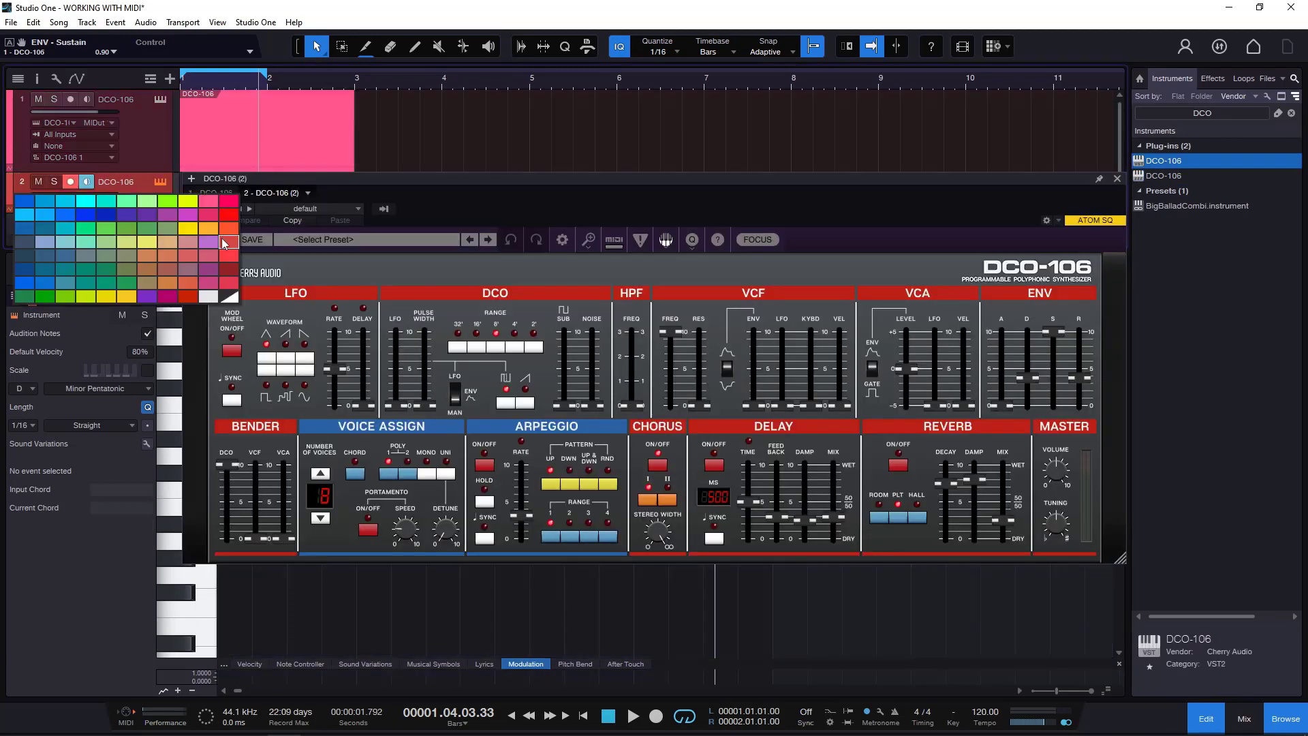
{"action": "left_click", "coordinate": [85, 215]}
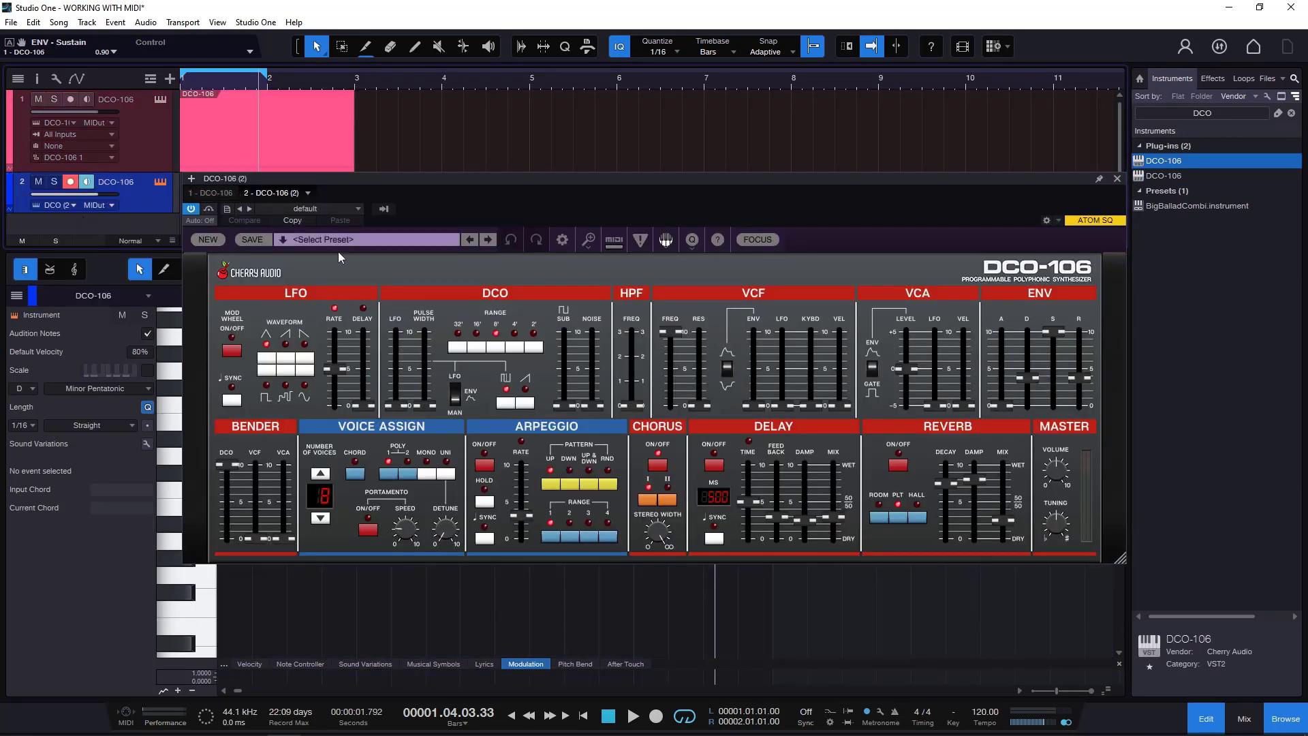
Step: Close the instrument window, create an empty part on the blue DCO-106 track and extend it to bar 3
{"action": "left_click", "coordinate": [1117, 179]}
{"action": "double_click", "coordinate": [190, 198]}
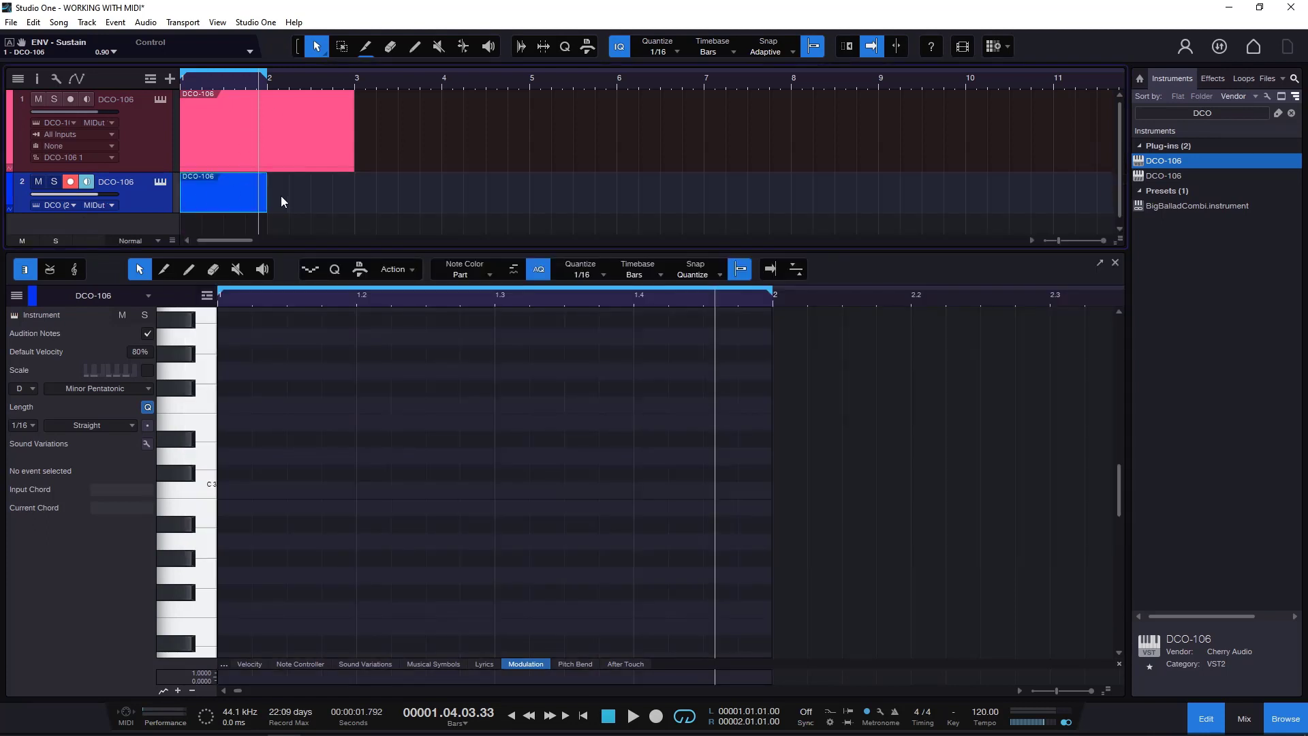
{"action": "left_click_drag", "start_coordinate": [266, 192], "coordinate": [354, 192]}
Step: Open the pink DCO-106 part for editing and add C3, D3, F3 and C#3 notes across the first bar
{"action": "left_click", "coordinate": [227, 134]}
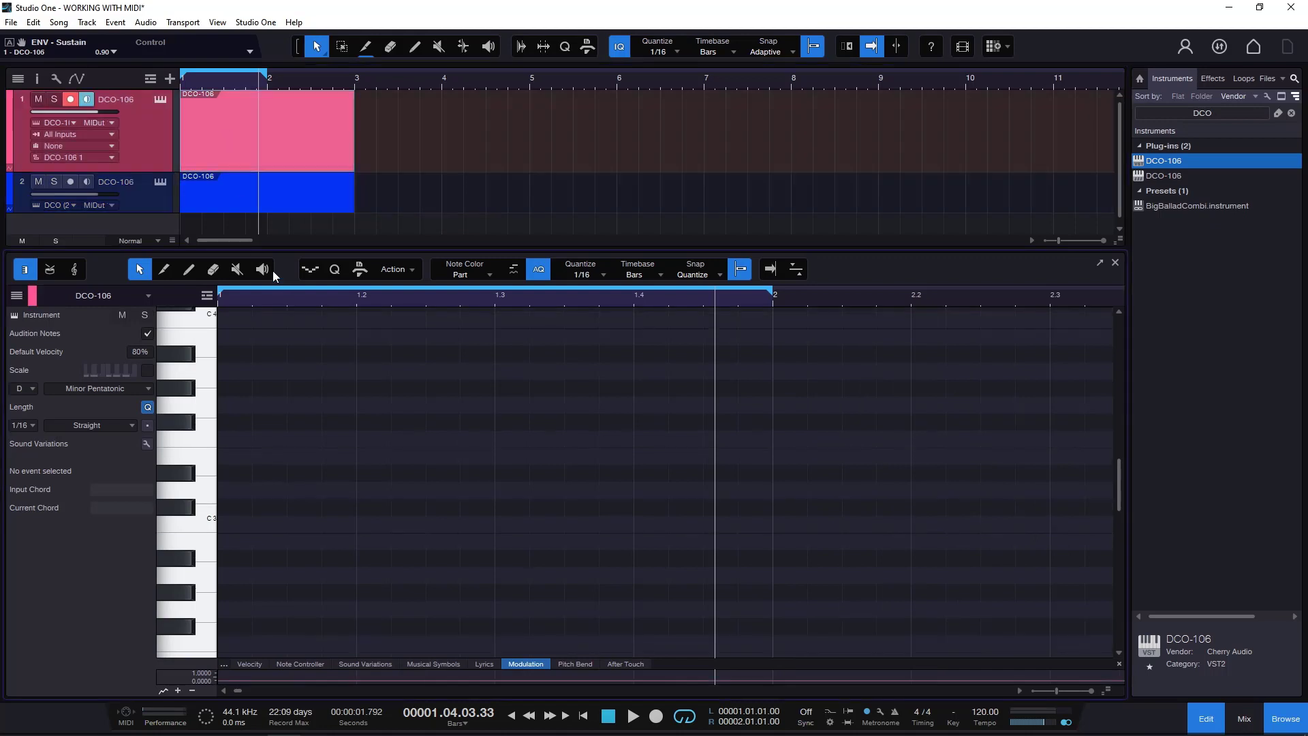
{"action": "double_click", "coordinate": [300, 524]}
{"action": "double_click", "coordinate": [501, 490]}
{"action": "double_click", "coordinate": [603, 439]}
{"action": "double_click", "coordinate": [688, 507]}
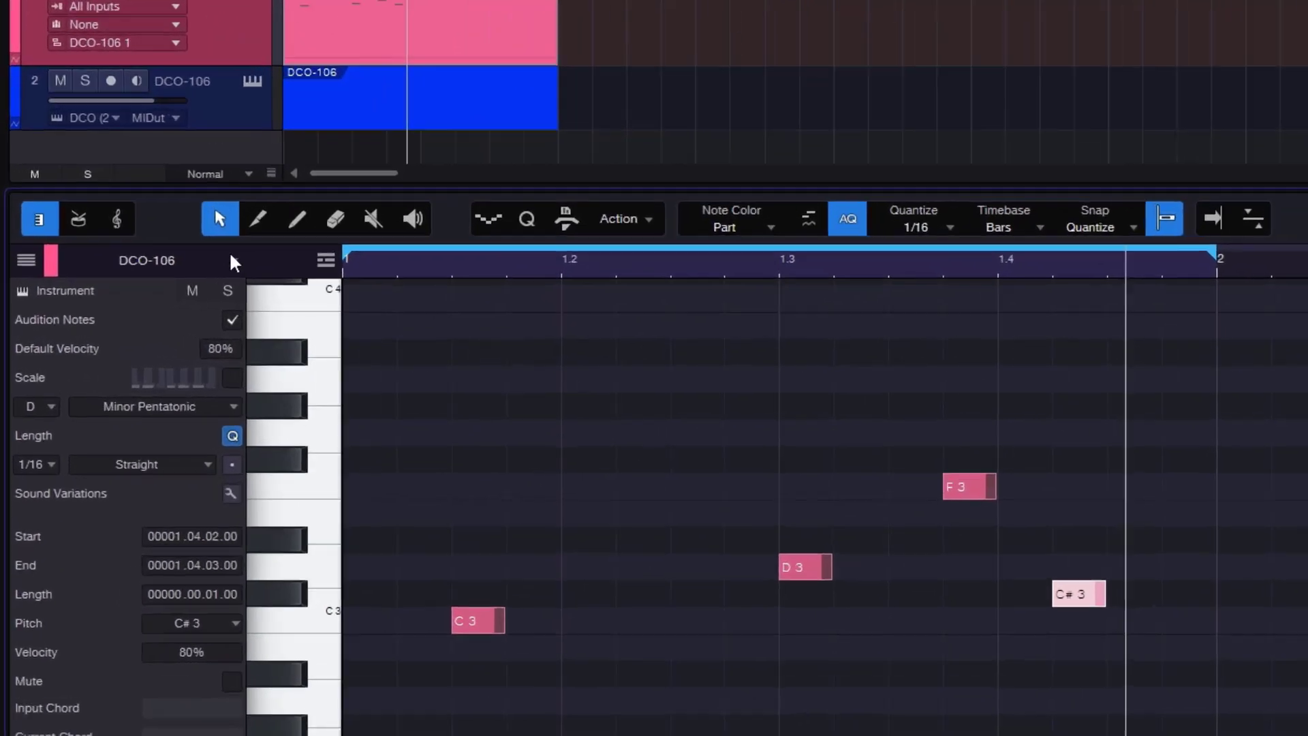
Step: Switch the note editor to the blue DCO-106 track and back to the pink one to compare their parts
{"action": "left_click", "coordinate": [148, 295]}
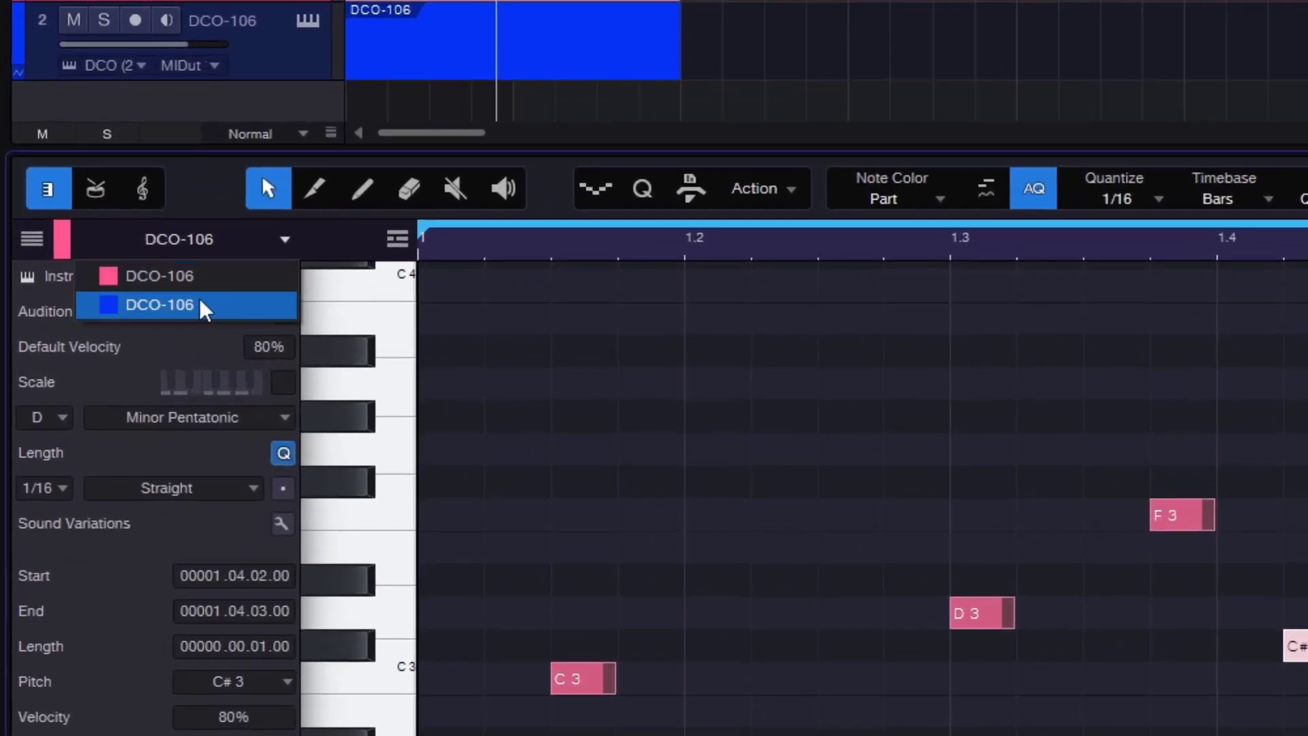
{"action": "left_click", "coordinate": [170, 304]}
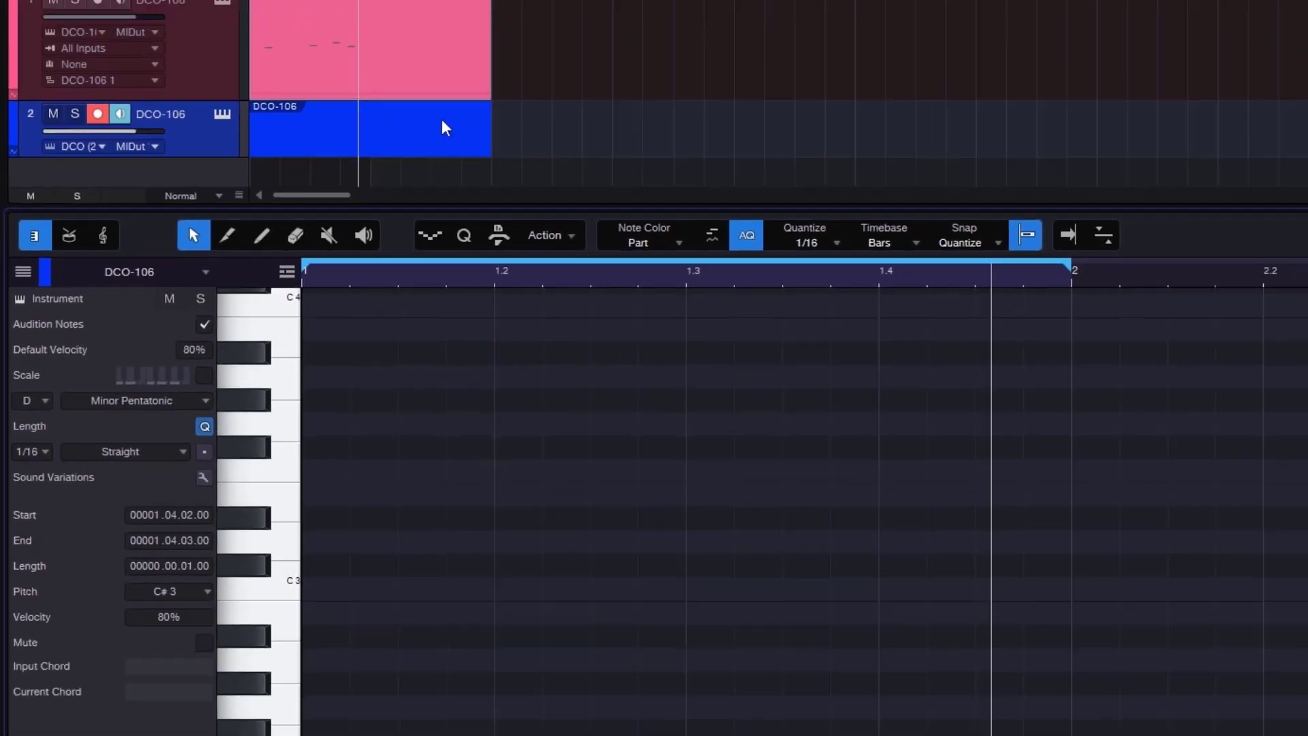
{"action": "left_click", "coordinate": [289, 139]}
{"action": "left_click", "coordinate": [533, 38]}
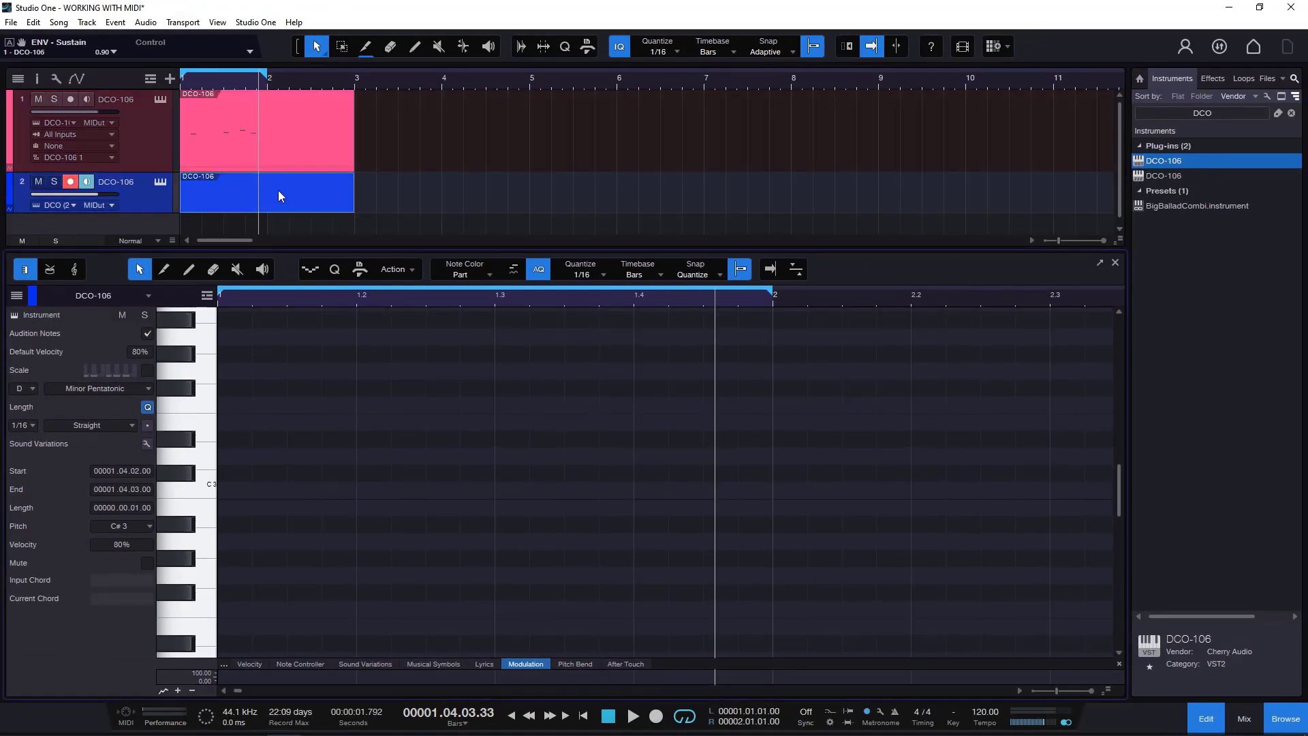
{"action": "left_click", "coordinate": [282, 149]}
{"action": "left_click", "coordinate": [279, 186]}
{"action": "left_click", "coordinate": [143, 296]}
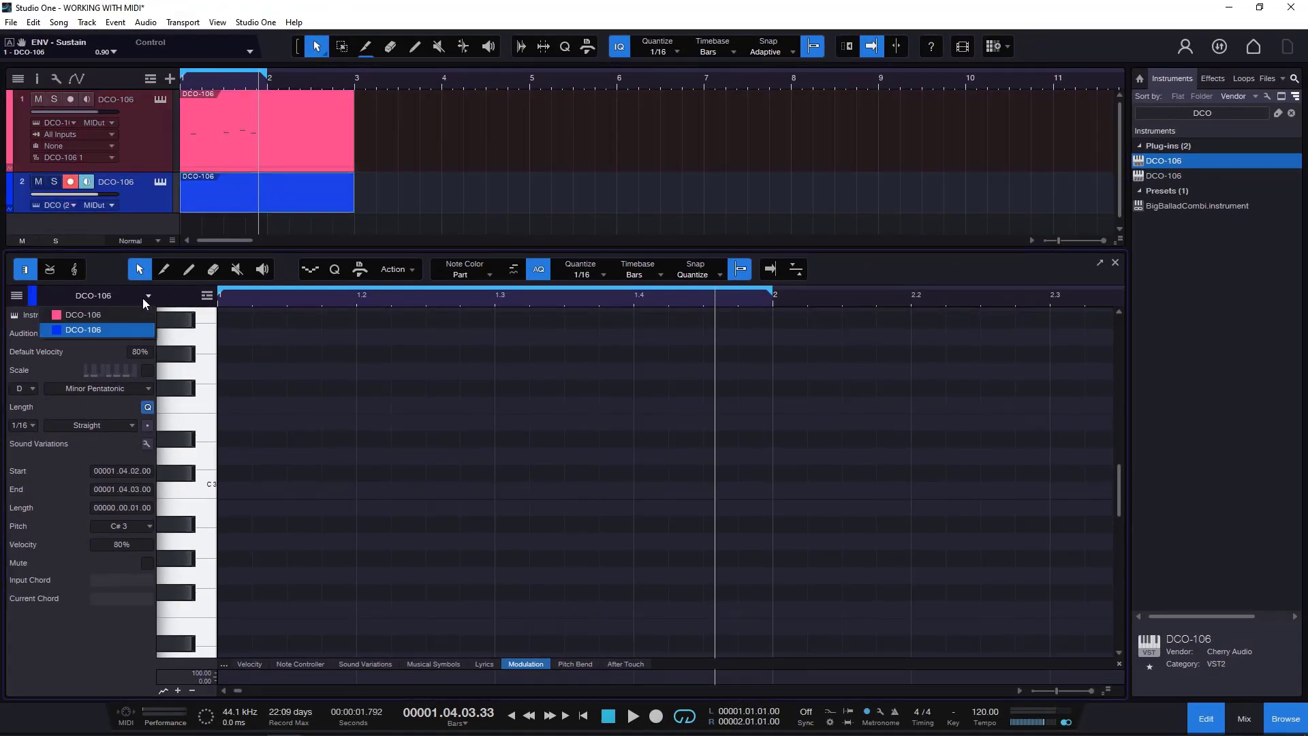
{"action": "left_click", "coordinate": [87, 315]}
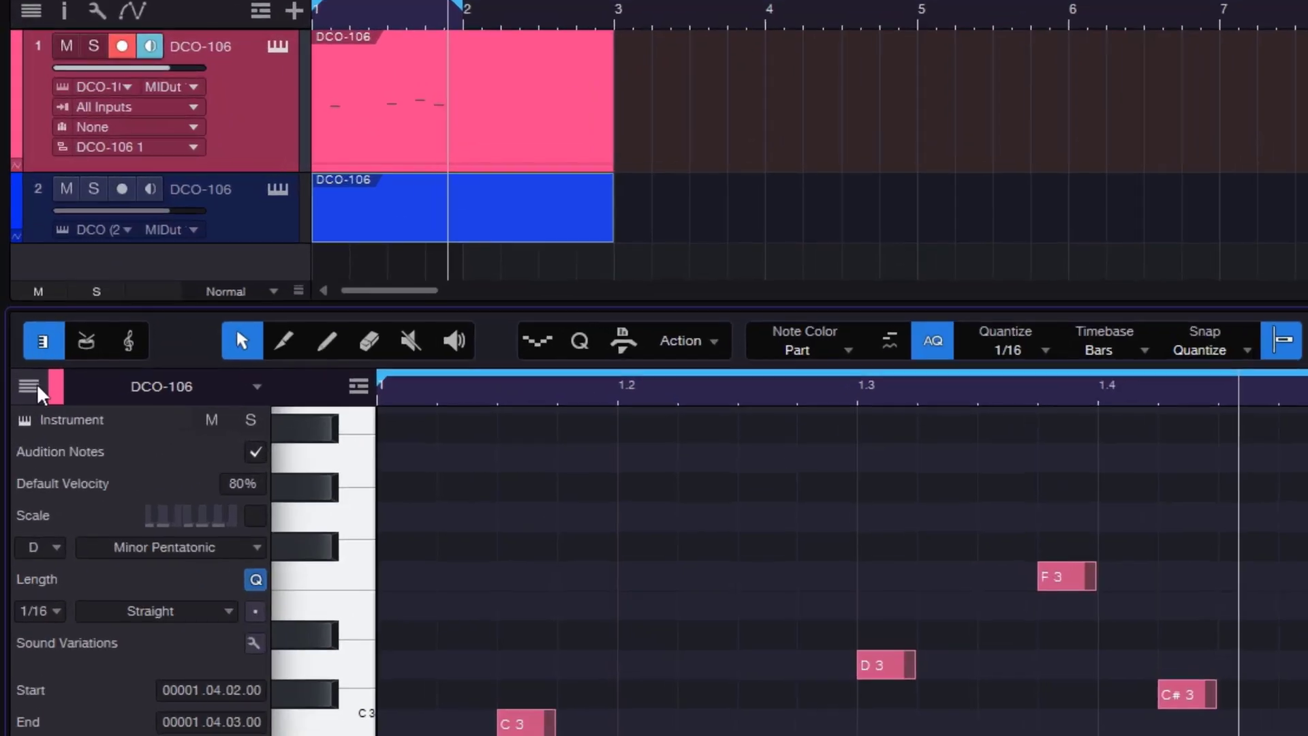
Step: Show the note editor's track list and add D3, F3 and D#3 notes to the blue part
{"action": "left_click", "coordinate": [17, 295]}
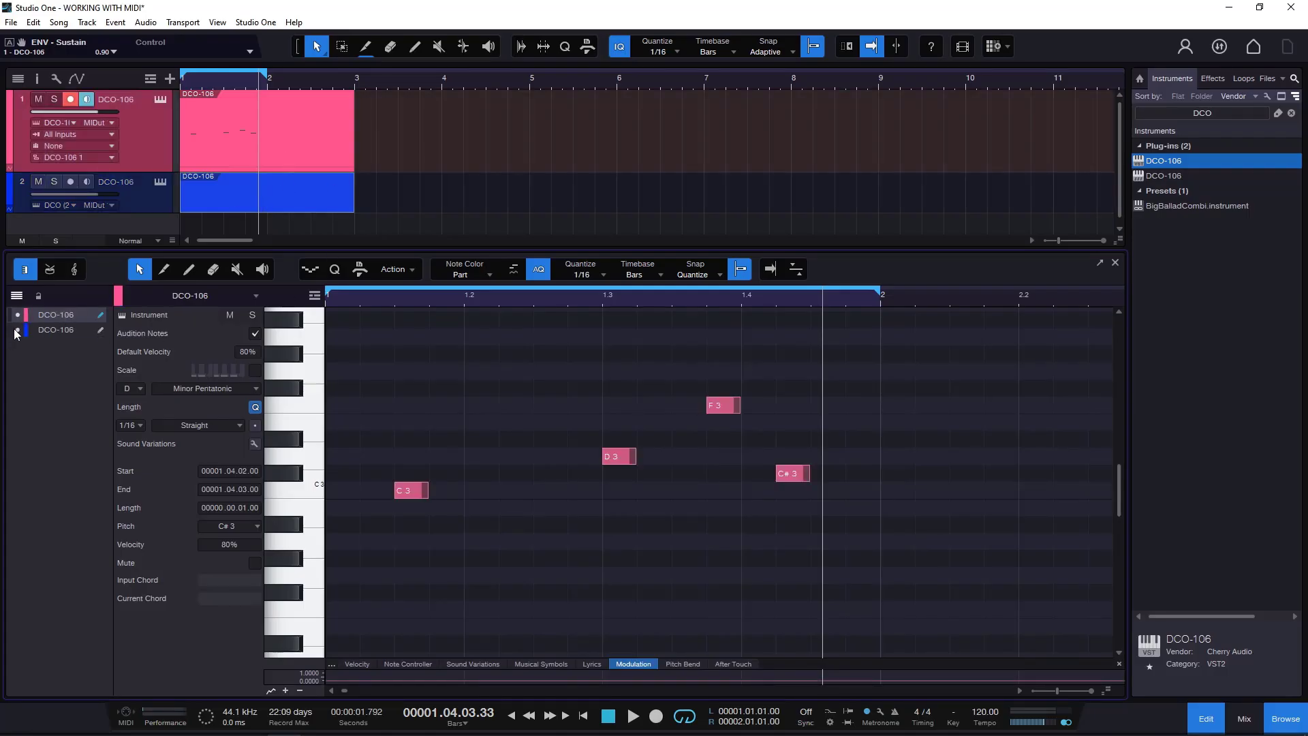
{"action": "left_click", "coordinate": [291, 209]}
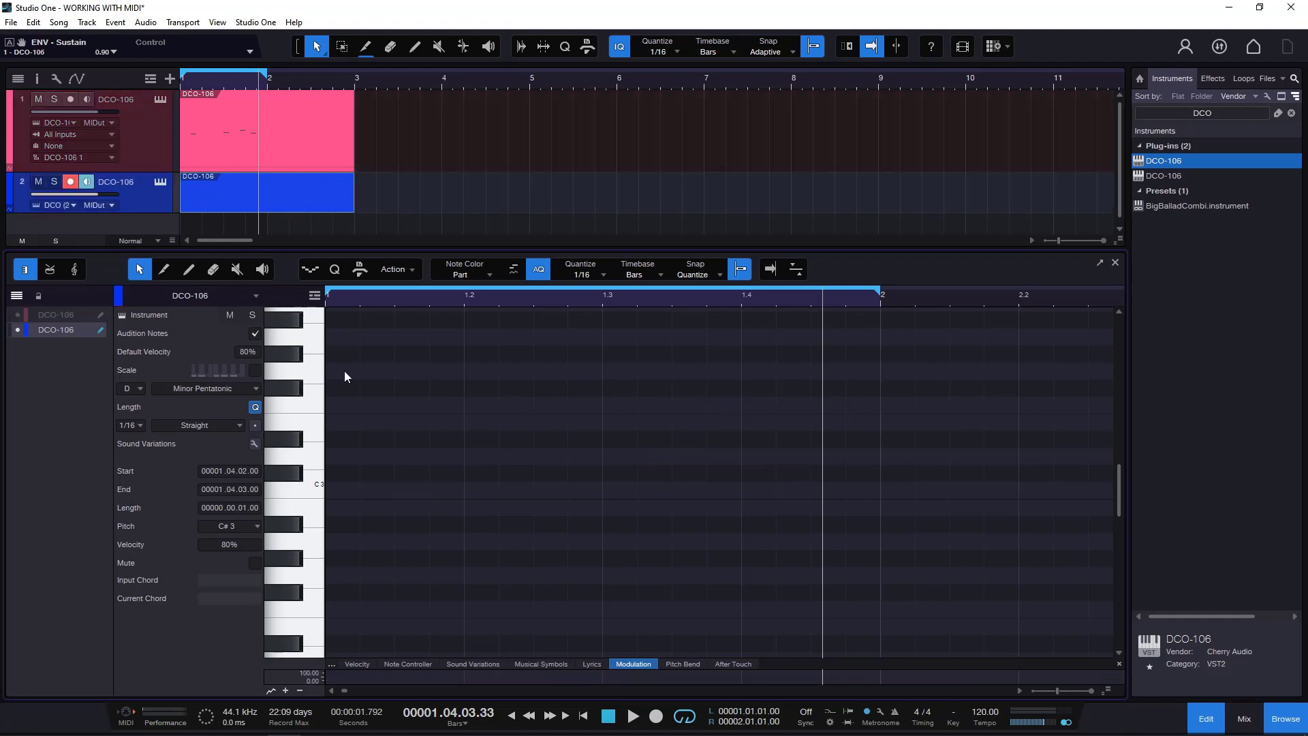
{"action": "left_click", "coordinate": [374, 458]}
{"action": "left_click", "coordinate": [538, 406]}
{"action": "left_click", "coordinate": [715, 439]}
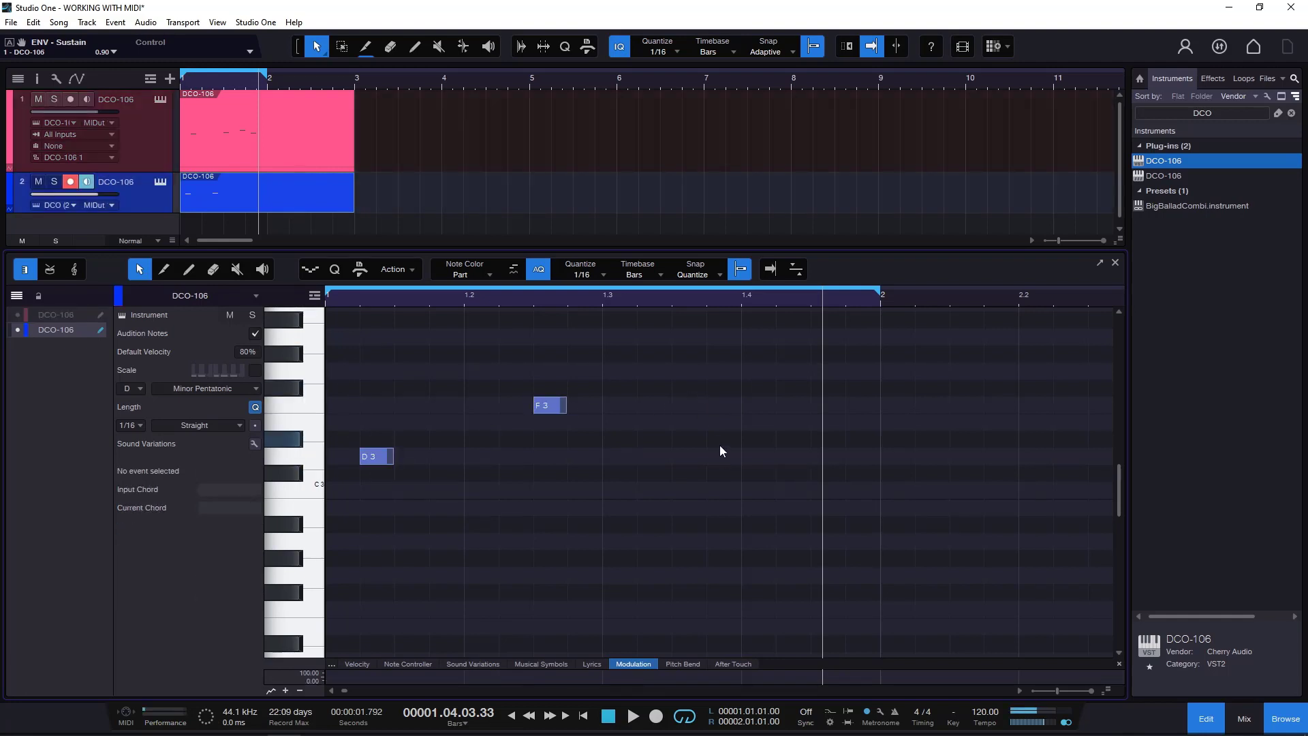
Step: Display the blue track's notes alongside the pink part, make each track active for editing in turn, and hide the blue notes again
{"action": "left_click", "coordinate": [287, 151]}
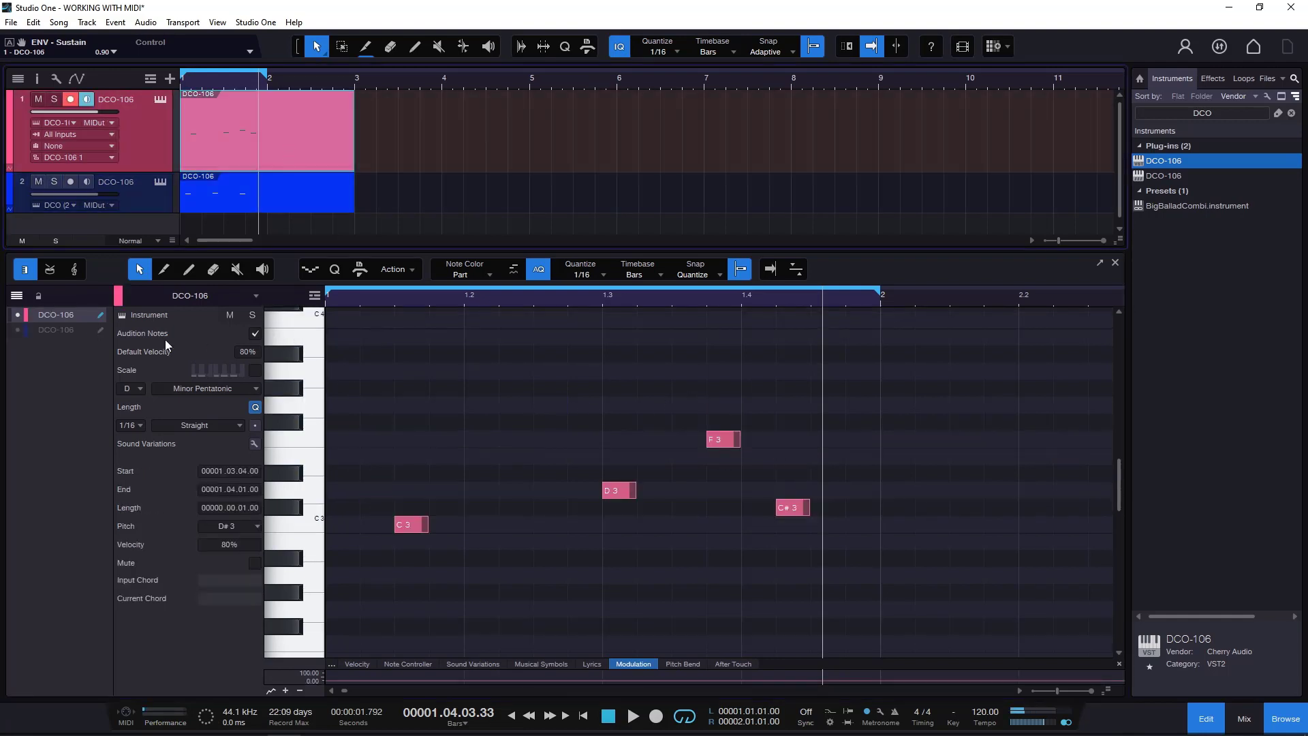
{"action": "left_click", "coordinate": [17, 330]}
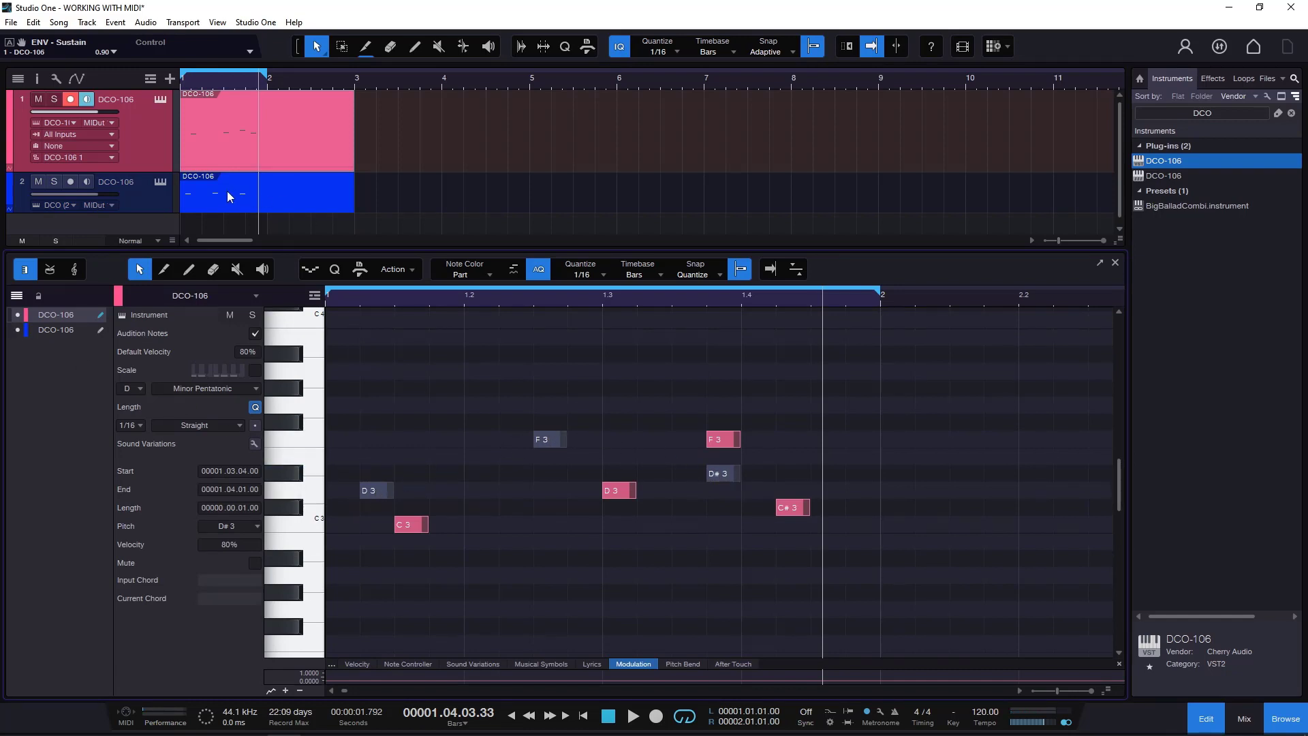
{"action": "left_click", "coordinate": [57, 329]}
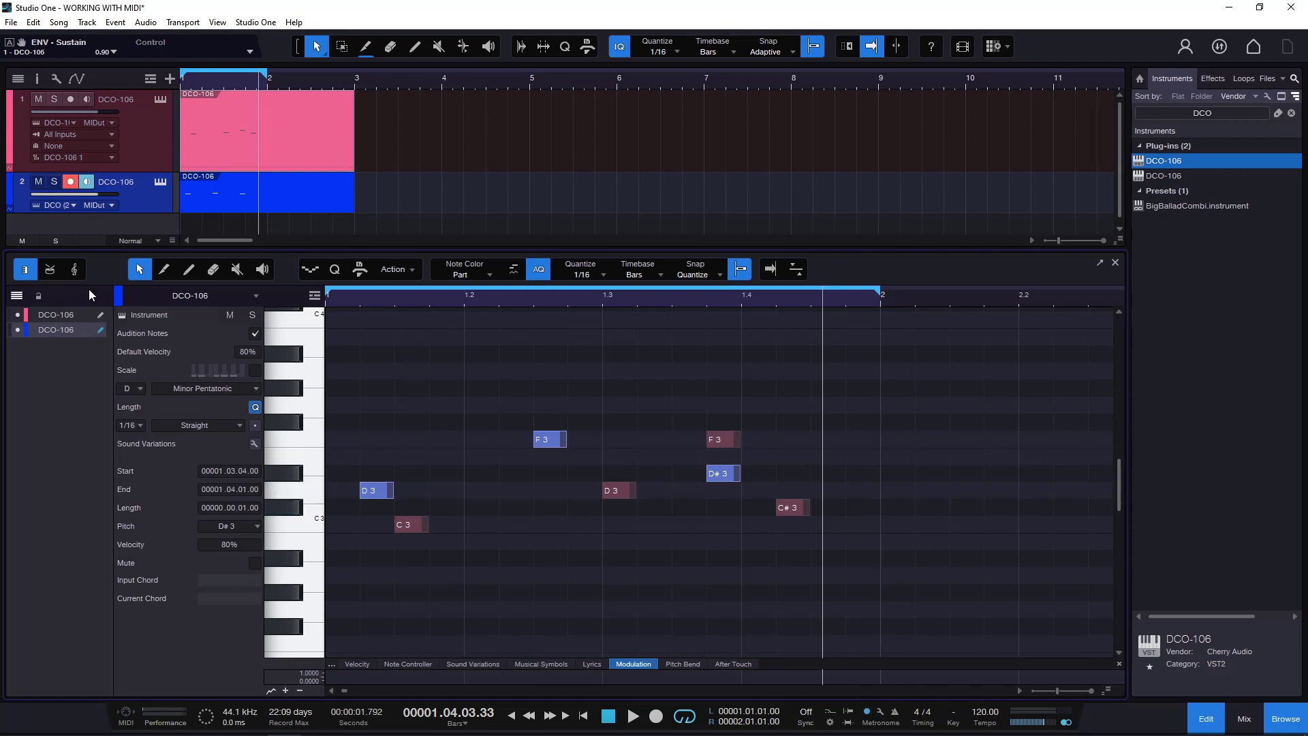
{"action": "left_click", "coordinate": [21, 314]}
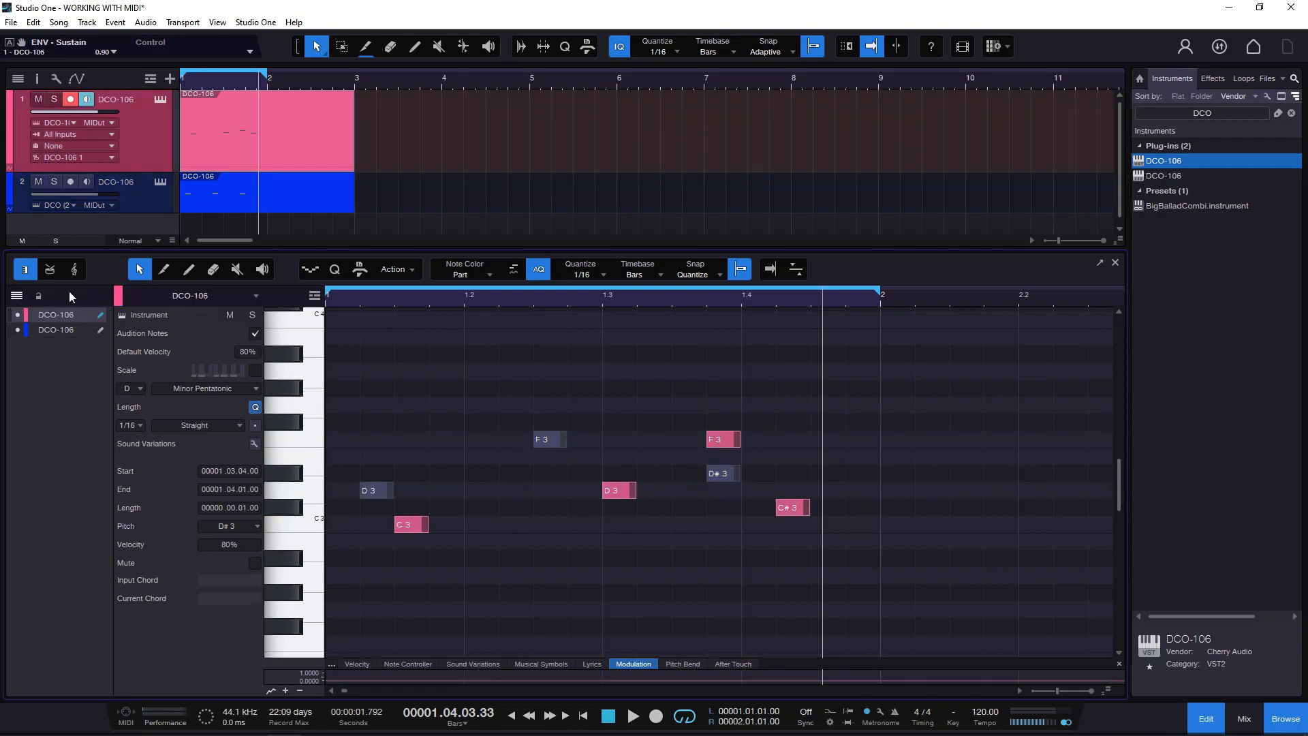
{"action": "left_click", "coordinate": [18, 330]}
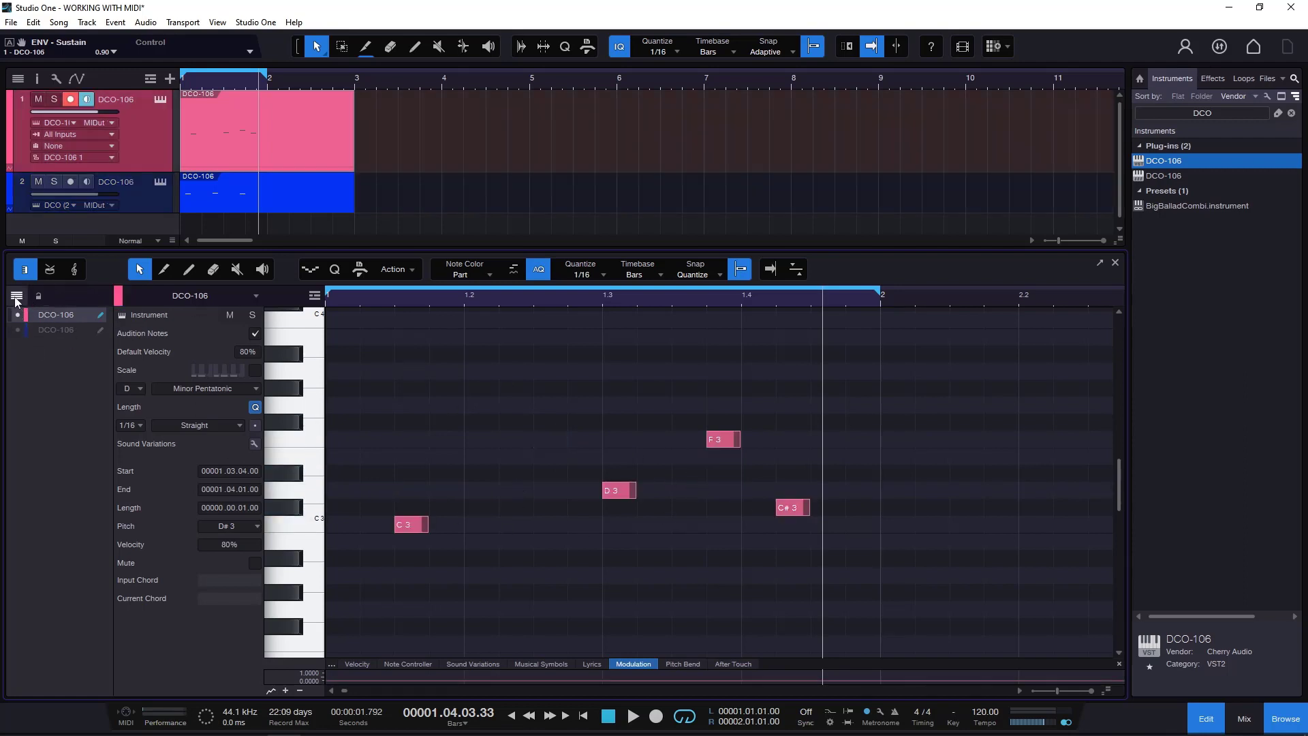
Step: Hide the note editor's track list and remove the blue DCO-106 track together with its instrument
{"action": "left_click", "coordinate": [16, 296]}
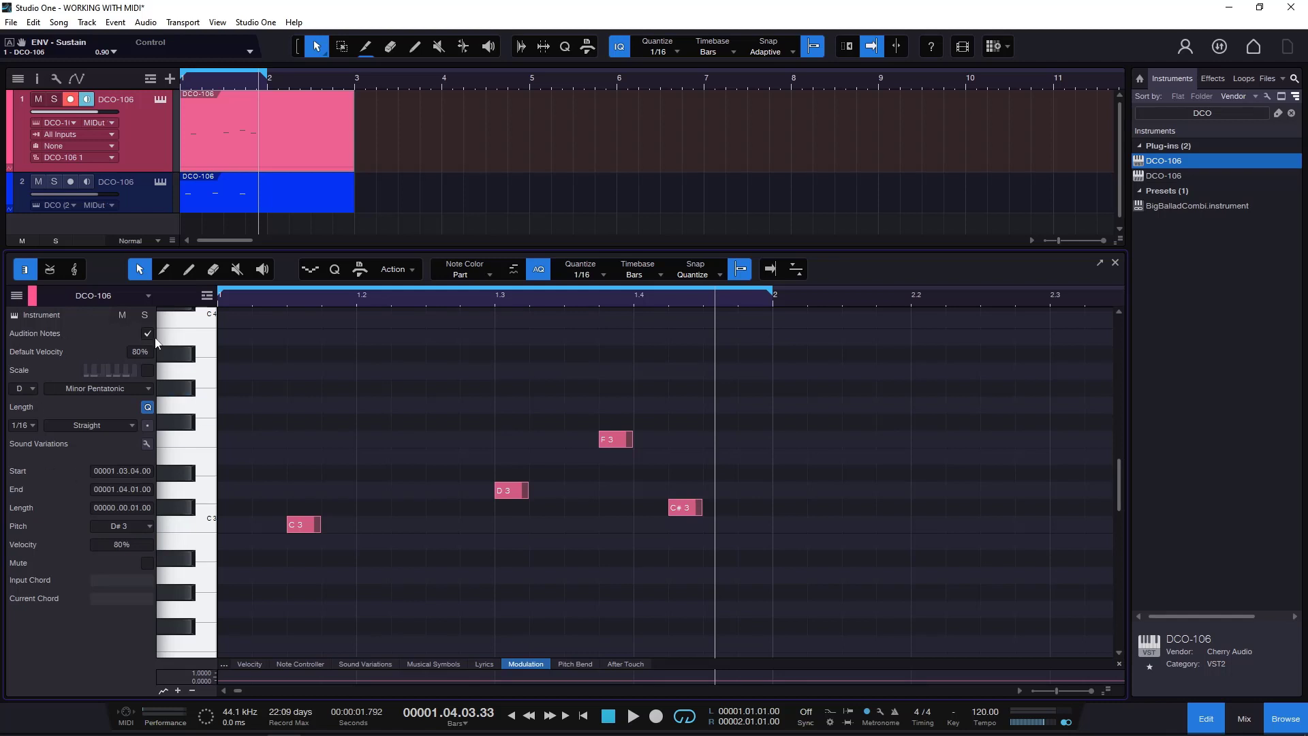
{"action": "left_click", "coordinate": [141, 196]}
{"action": "right_click", "coordinate": [142, 196]}
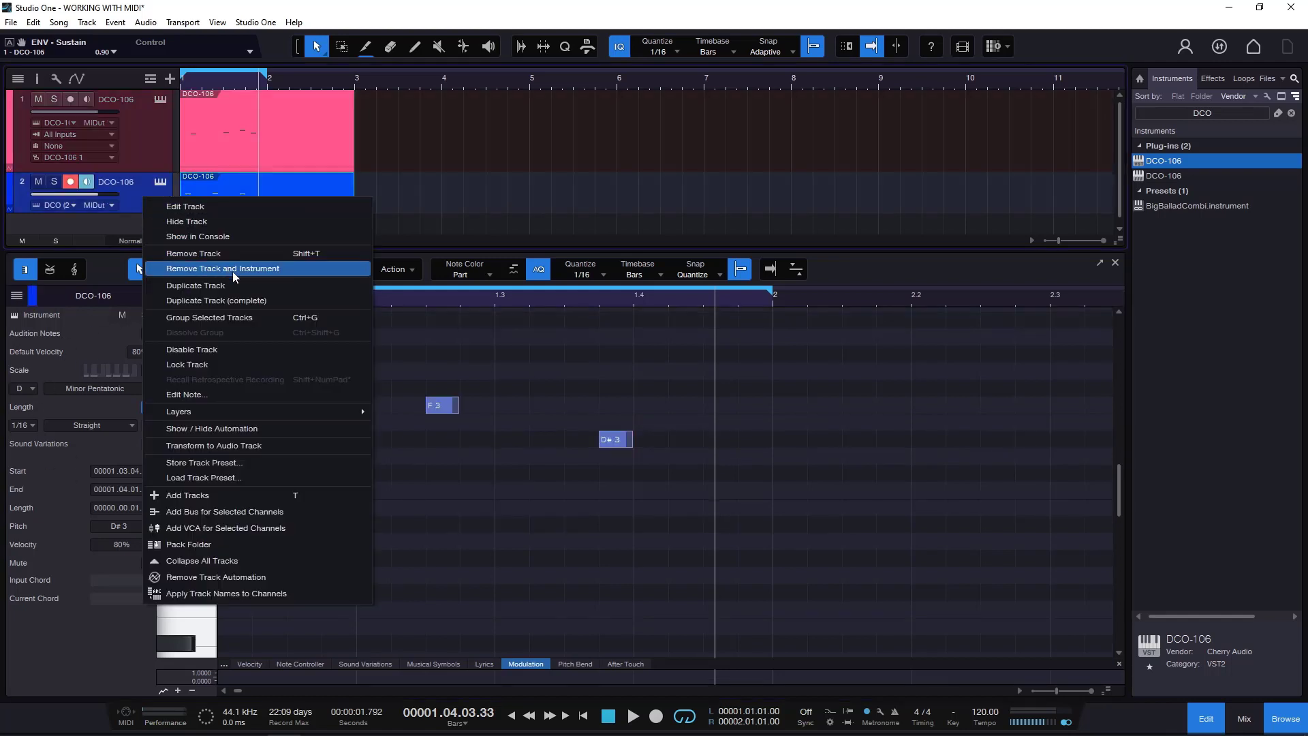
{"action": "left_click", "coordinate": [259, 269]}
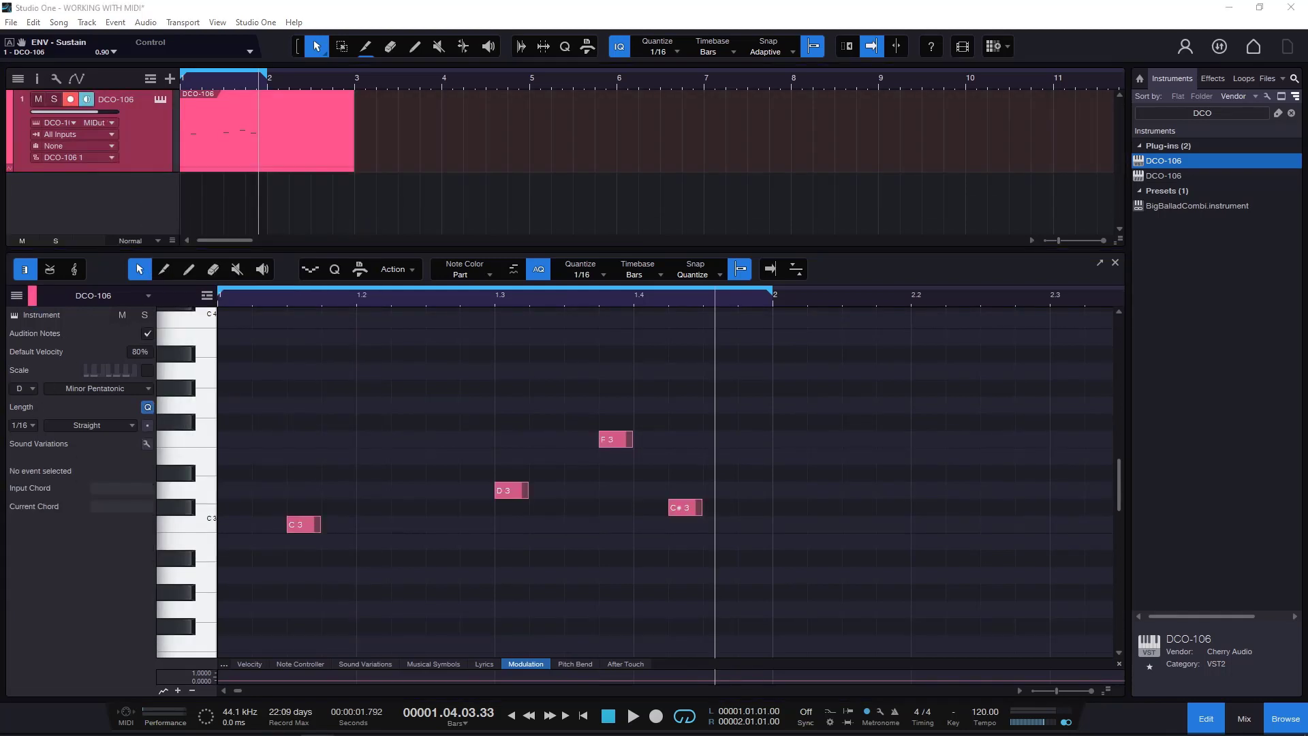
Step: Solo the pink DCO-106 track from the note editor and turn the solo off again
{"action": "left_click", "coordinate": [287, 136]}
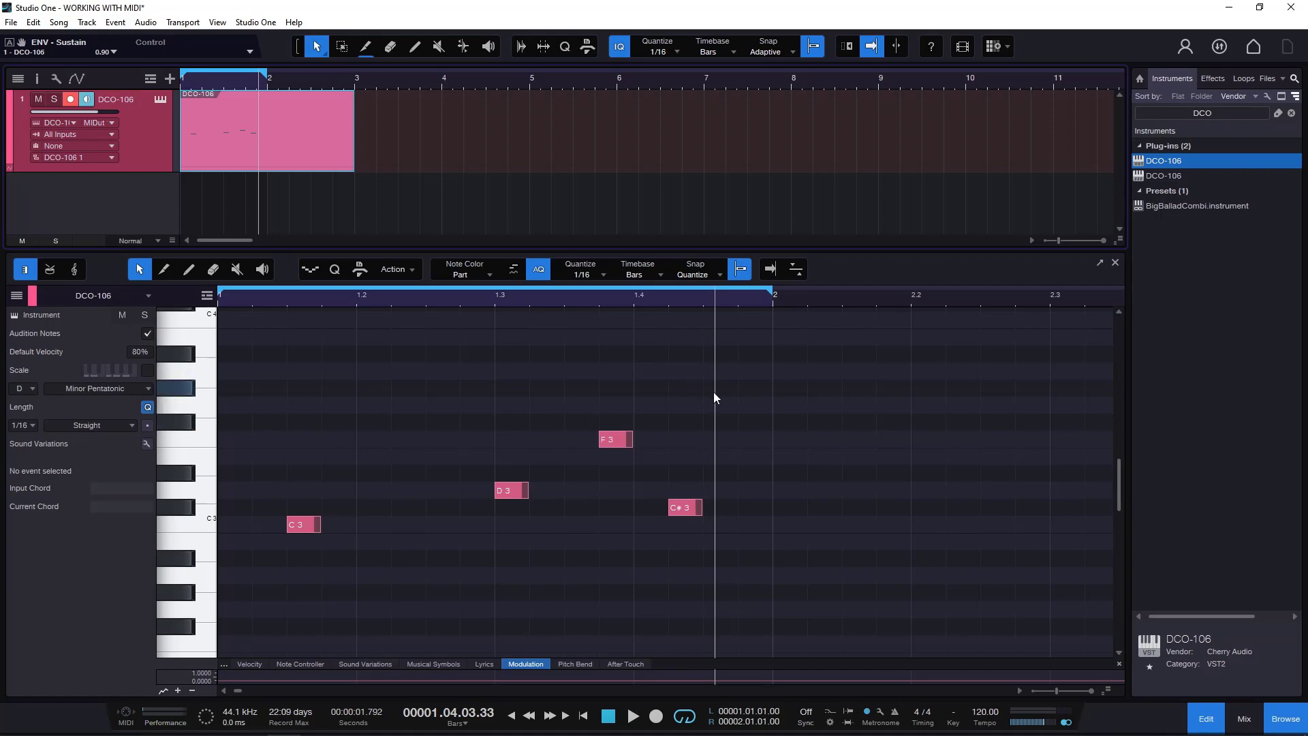
{"action": "left_click", "coordinate": [145, 315]}
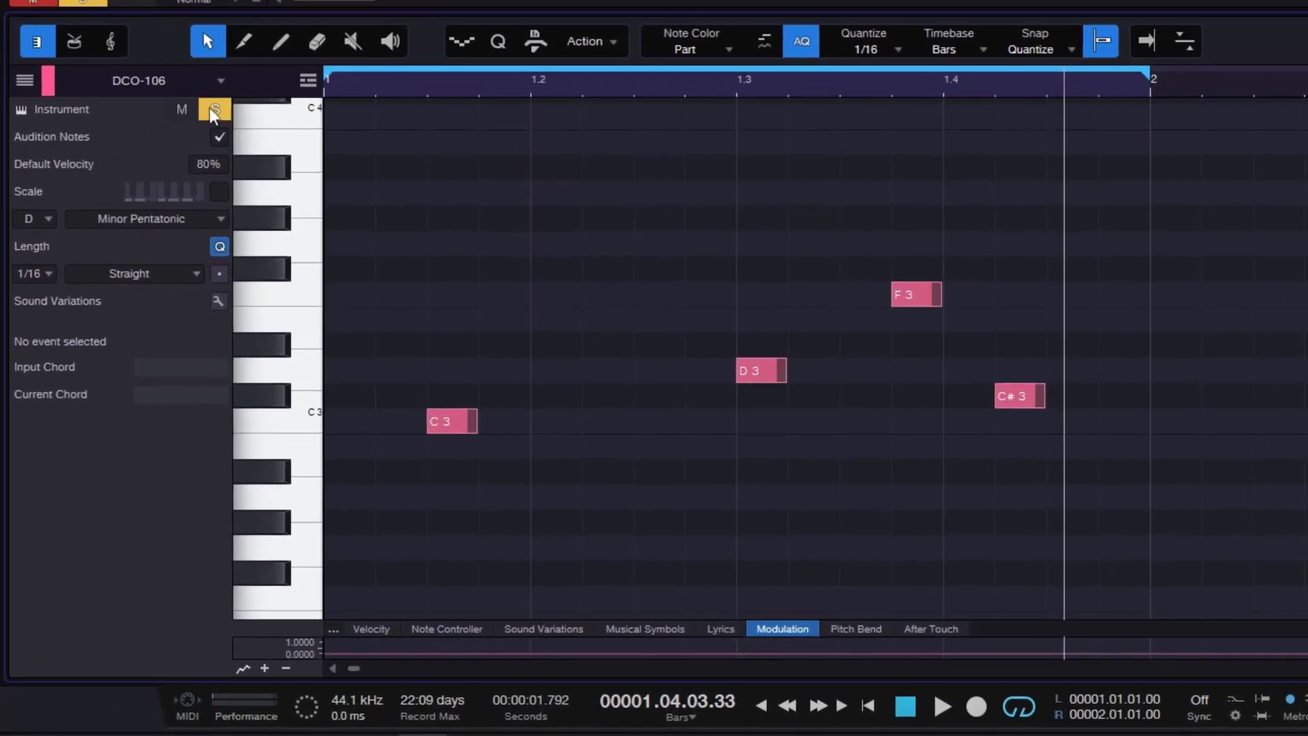
{"action": "left_click", "coordinate": [187, 92]}
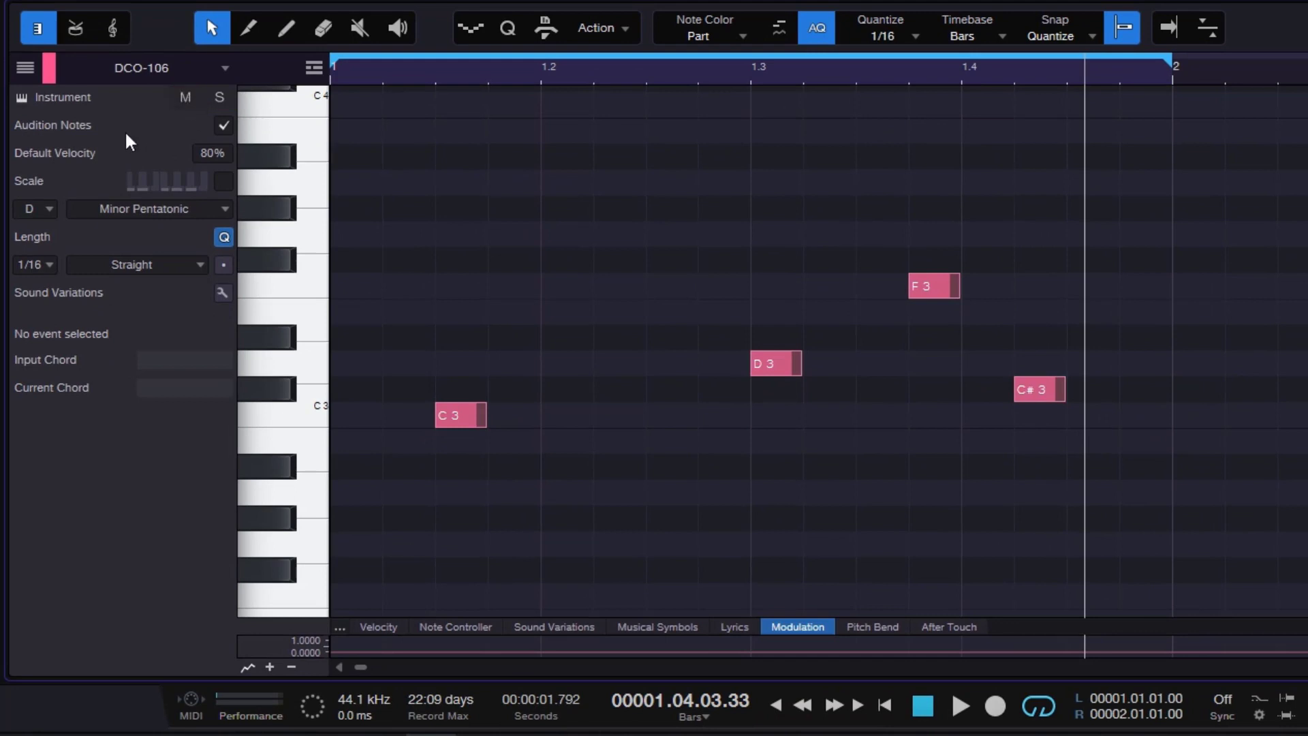
Step: Delete all notes in the pink DCO-106 part and turn off note auditioning
{"action": "left_click_drag", "start_coordinate": [1287, 196], "coordinate": [394, 497]}
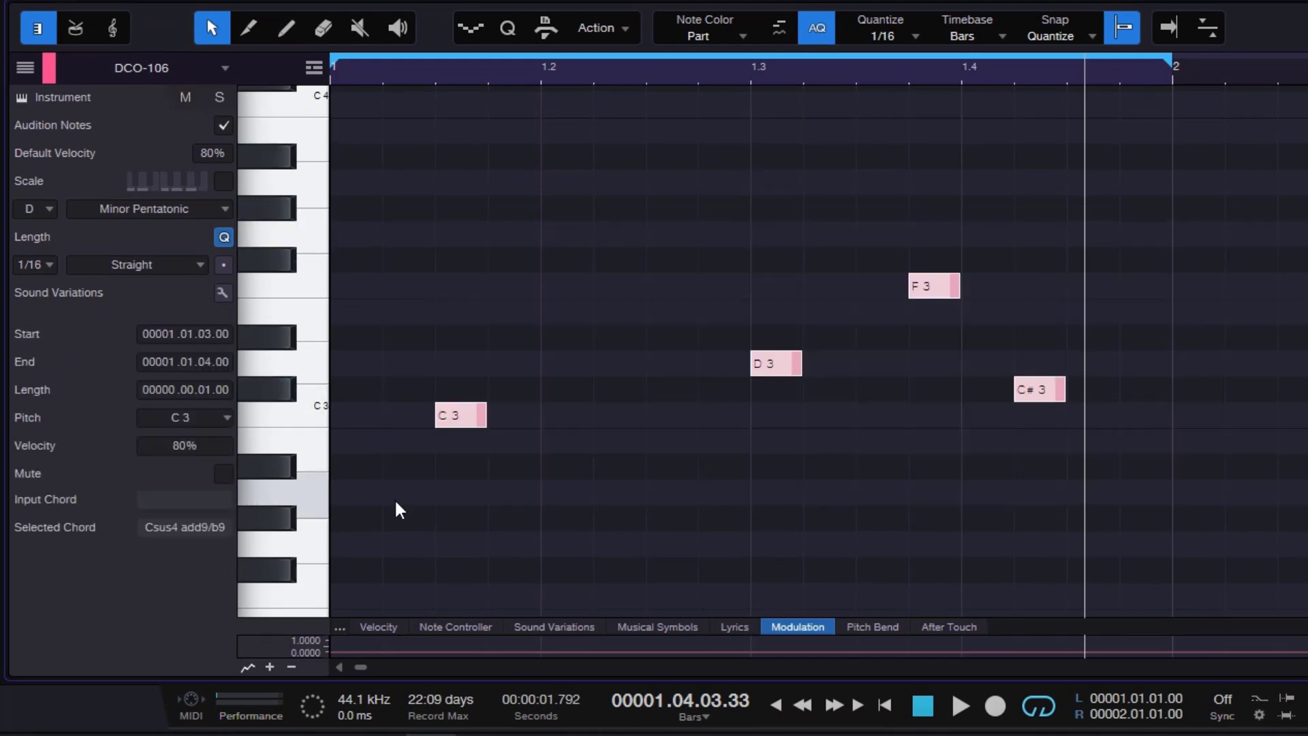
{"action": "key", "text": "Delete"}
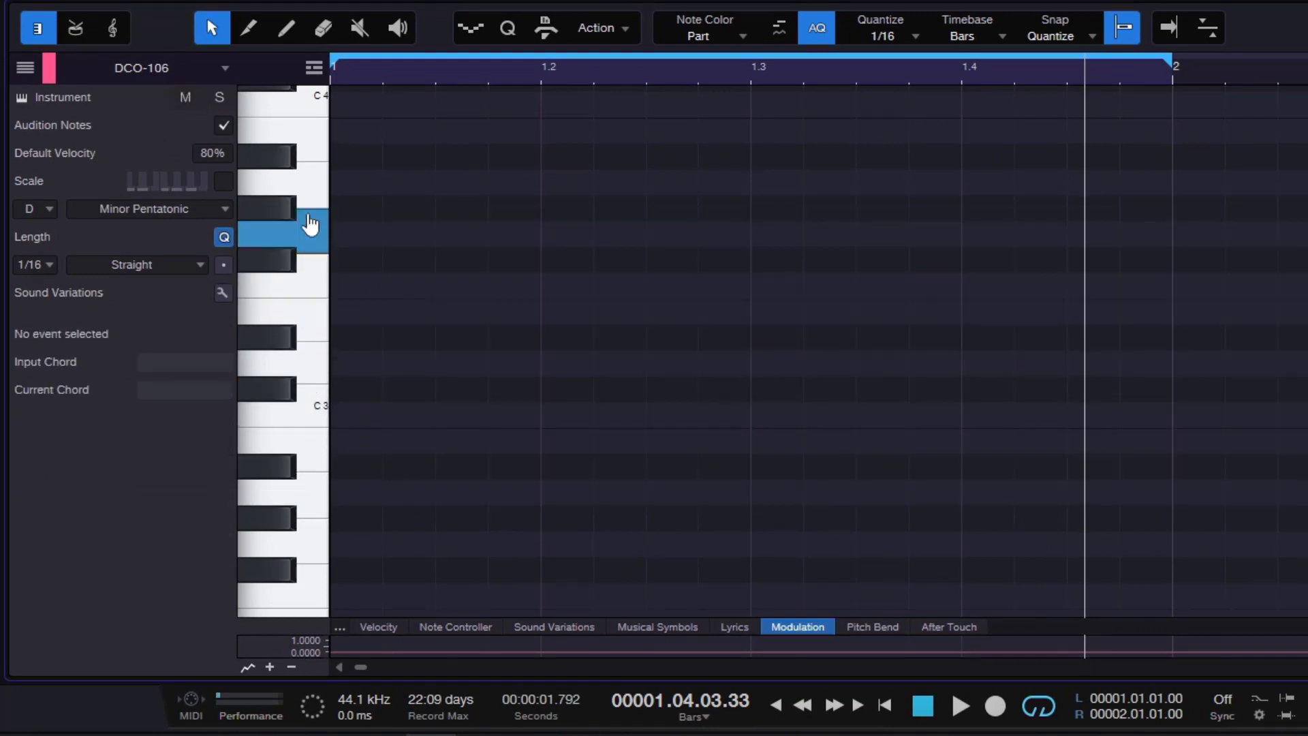
{"action": "left_click", "coordinate": [224, 125]}
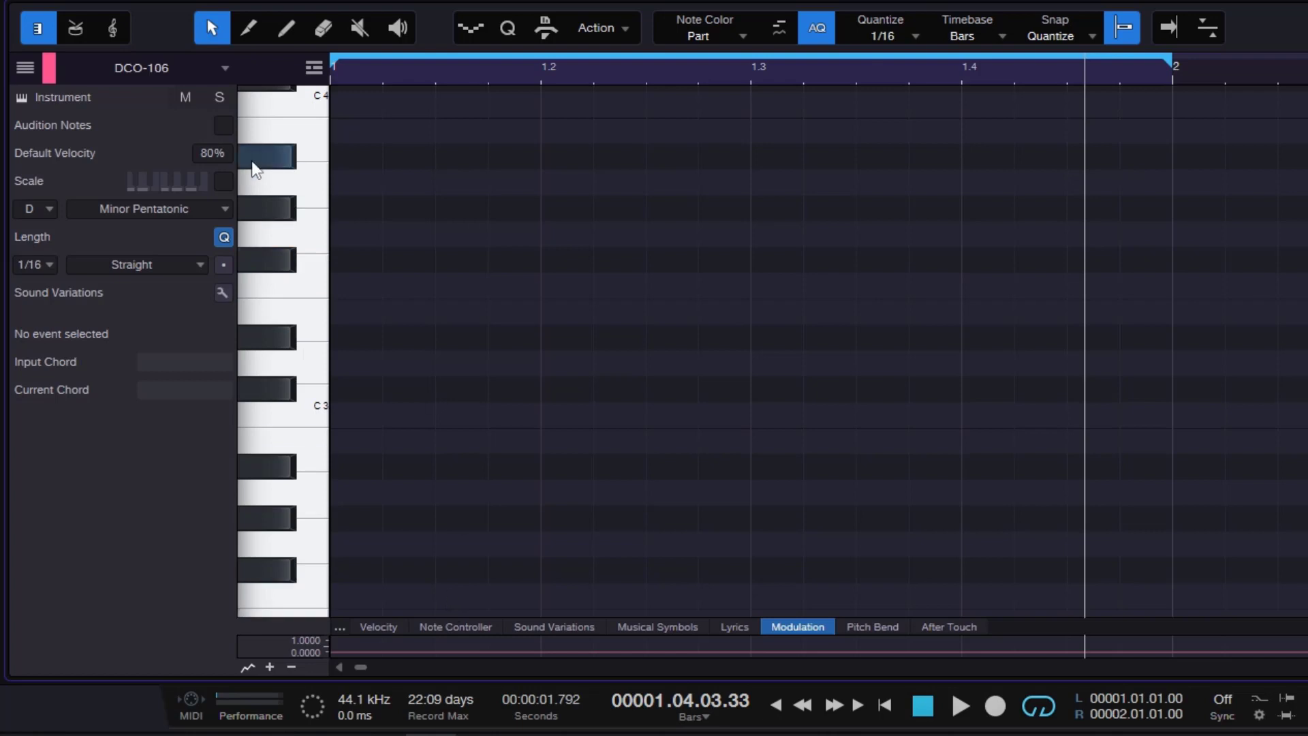
Step: With auditioning off, draw a run of short notes beginning C3, D3, C3, E3, F3 in bar 1, and delete them all
{"action": "left_click", "coordinate": [416, 412]}
{"action": "left_click", "coordinate": [576, 363]}
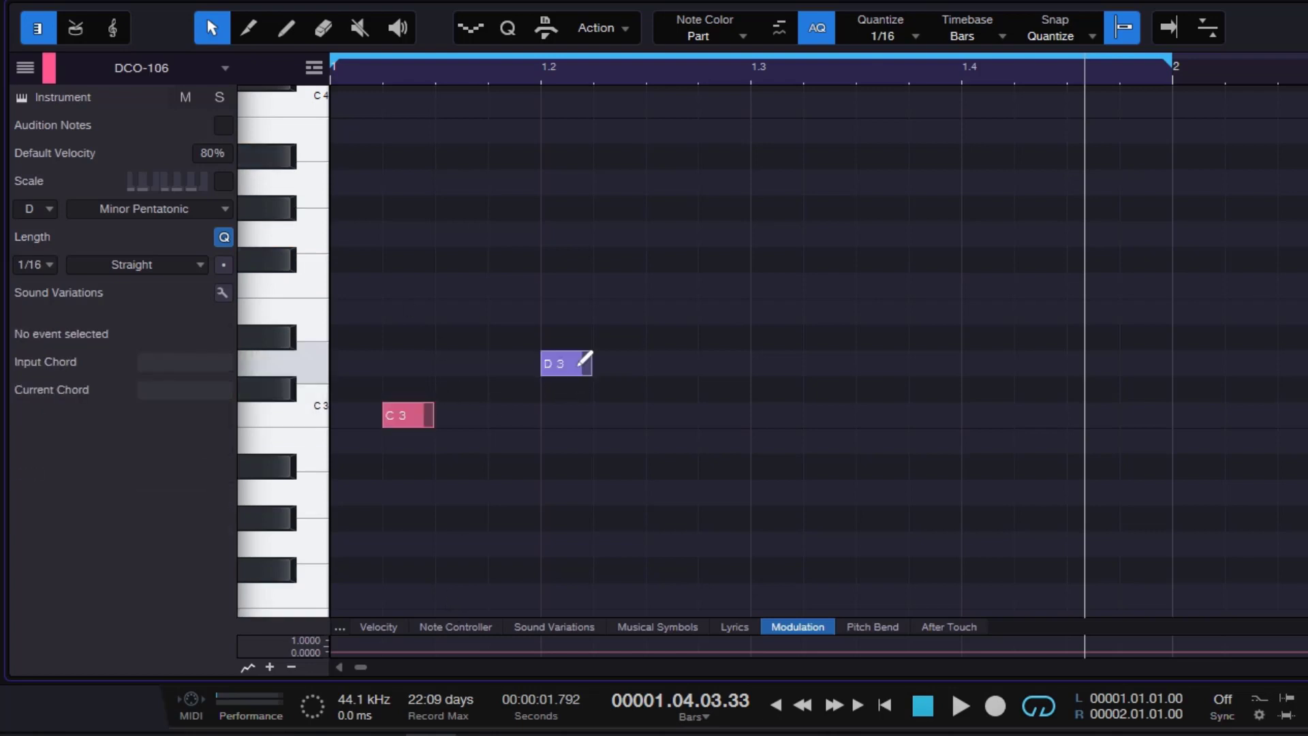
{"action": "left_click", "coordinate": [725, 415]}
{"action": "left_click", "coordinate": [824, 311]}
{"action": "left_click", "coordinate": [930, 286]}
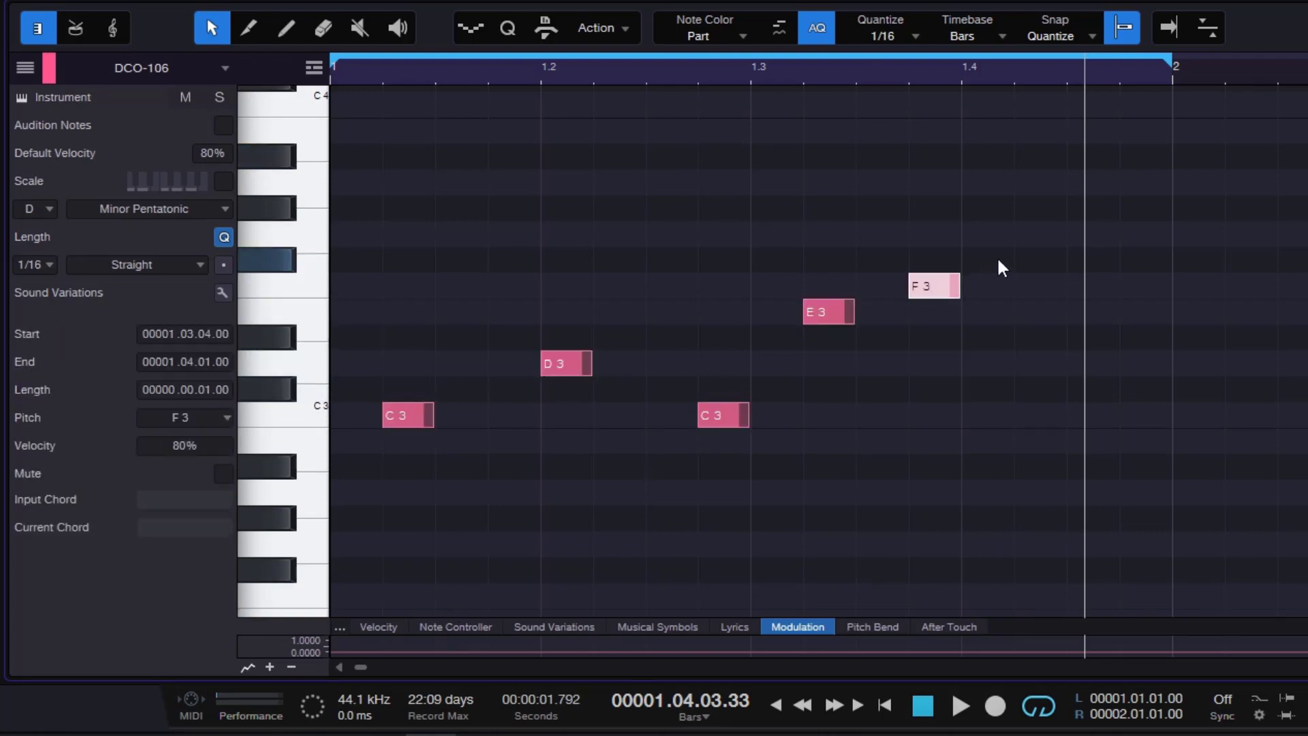
{"action": "left_click", "coordinate": [1035, 337]}
{"action": "left_click", "coordinate": [1112, 413]}
{"action": "left_click_drag", "start_coordinate": [1226, 219], "coordinate": [329, 477]}
{"action": "key", "text": "Delete"}
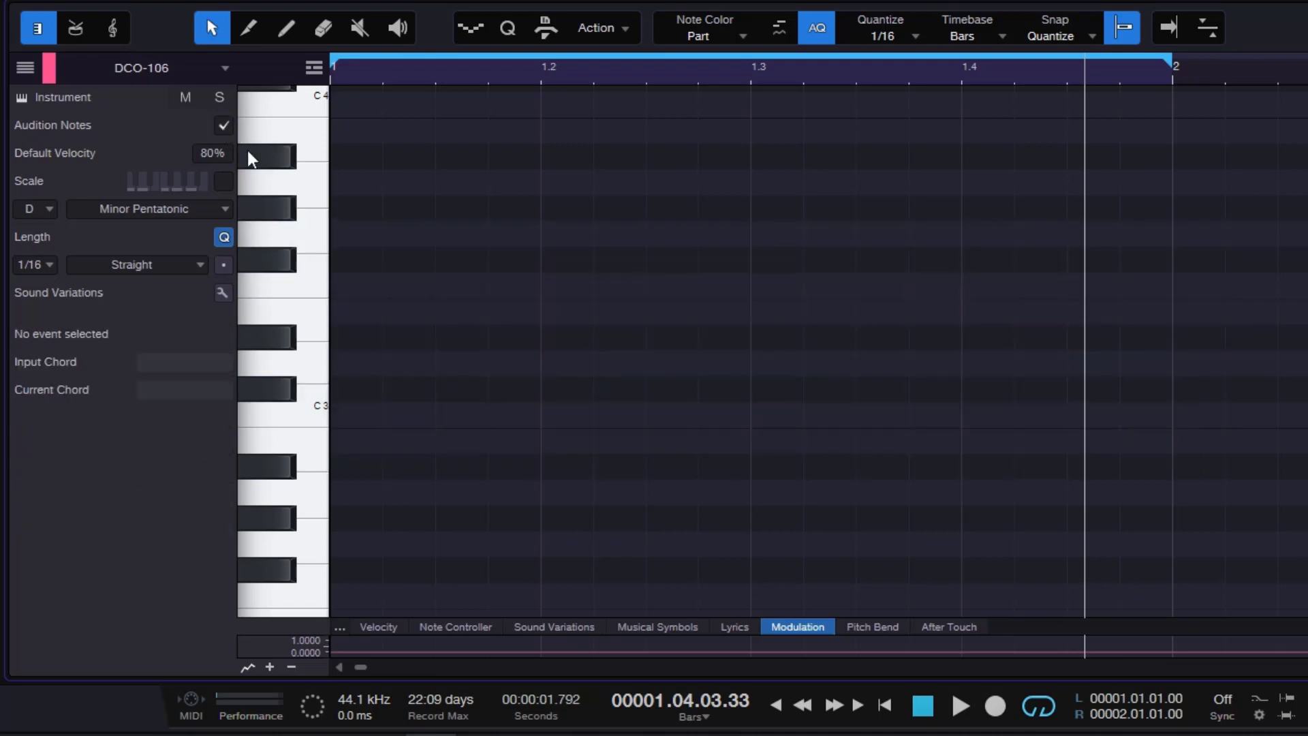
Step: With auditioning on, draw a run of short notes beginning C3, C#3, C#3, E3 in bar 1, and delete them all
{"action": "left_click", "coordinate": [406, 415]}
{"action": "left_click", "coordinate": [599, 388]}
{"action": "left_click", "coordinate": [809, 389]}
{"action": "left_click", "coordinate": [916, 312]}
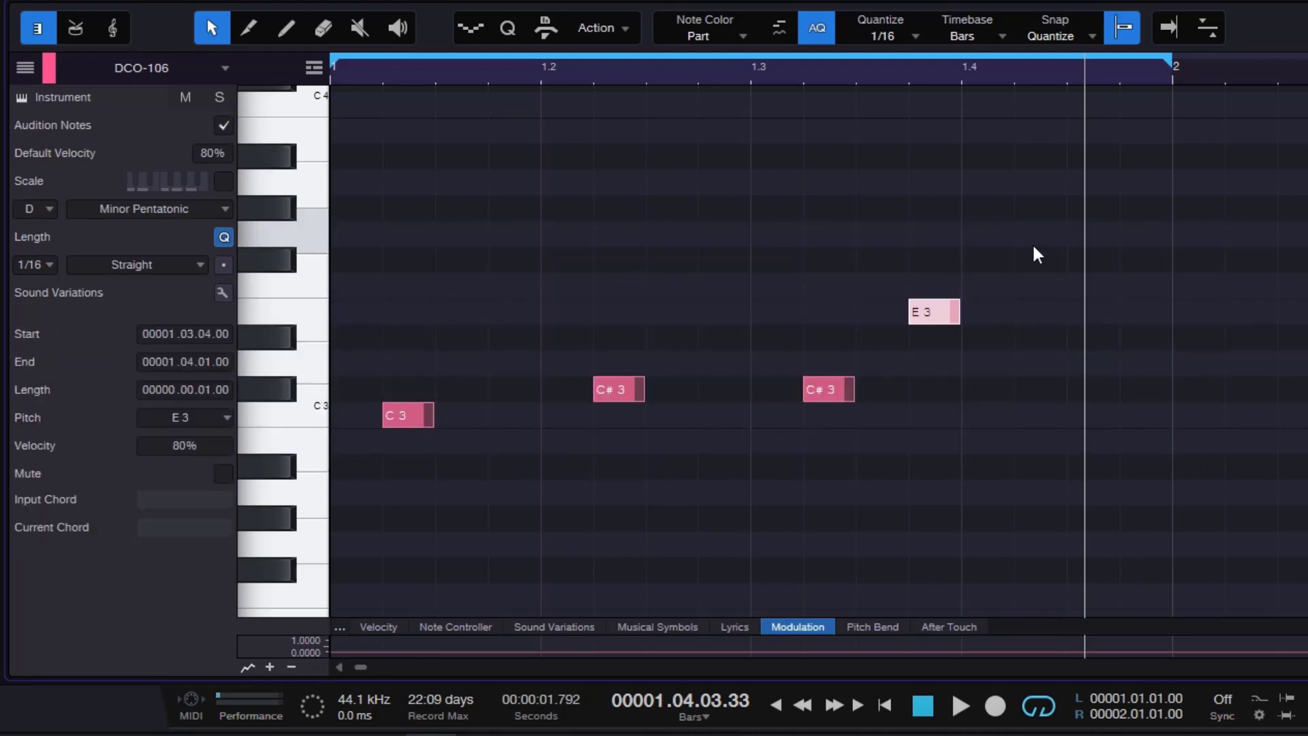
{"action": "left_click", "coordinate": [1021, 234]}
{"action": "left_click", "coordinate": [1074, 363]}
{"action": "left_click_drag", "start_coordinate": [1277, 170], "coordinate": [1088, 258]}
{"action": "key", "text": "ctrl+a"}
{"action": "key", "text": "Delete"}
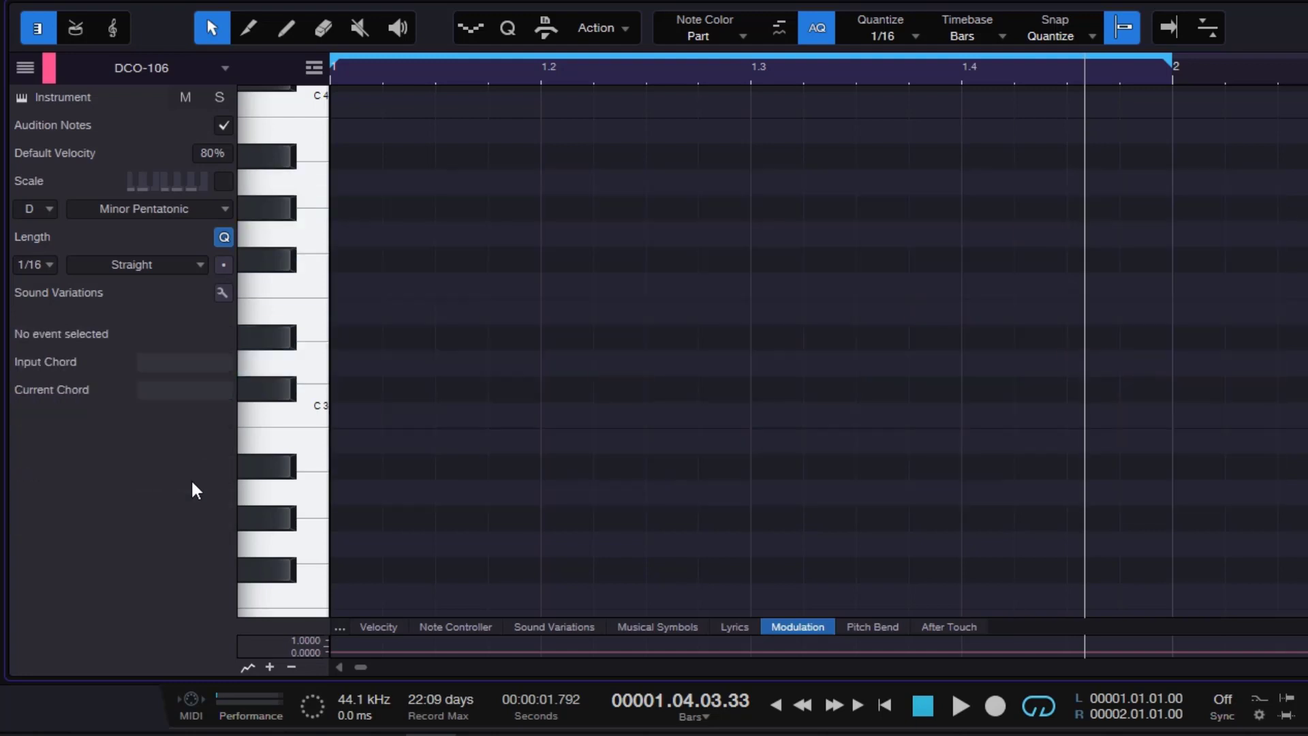
Step: Draw a 1/16 F3 note on each of the four beats of bar 1, and delete all four
{"action": "left_click", "coordinate": [220, 125]}
{"action": "left_click", "coordinate": [350, 286]}
{"action": "left_click", "coordinate": [565, 286]}
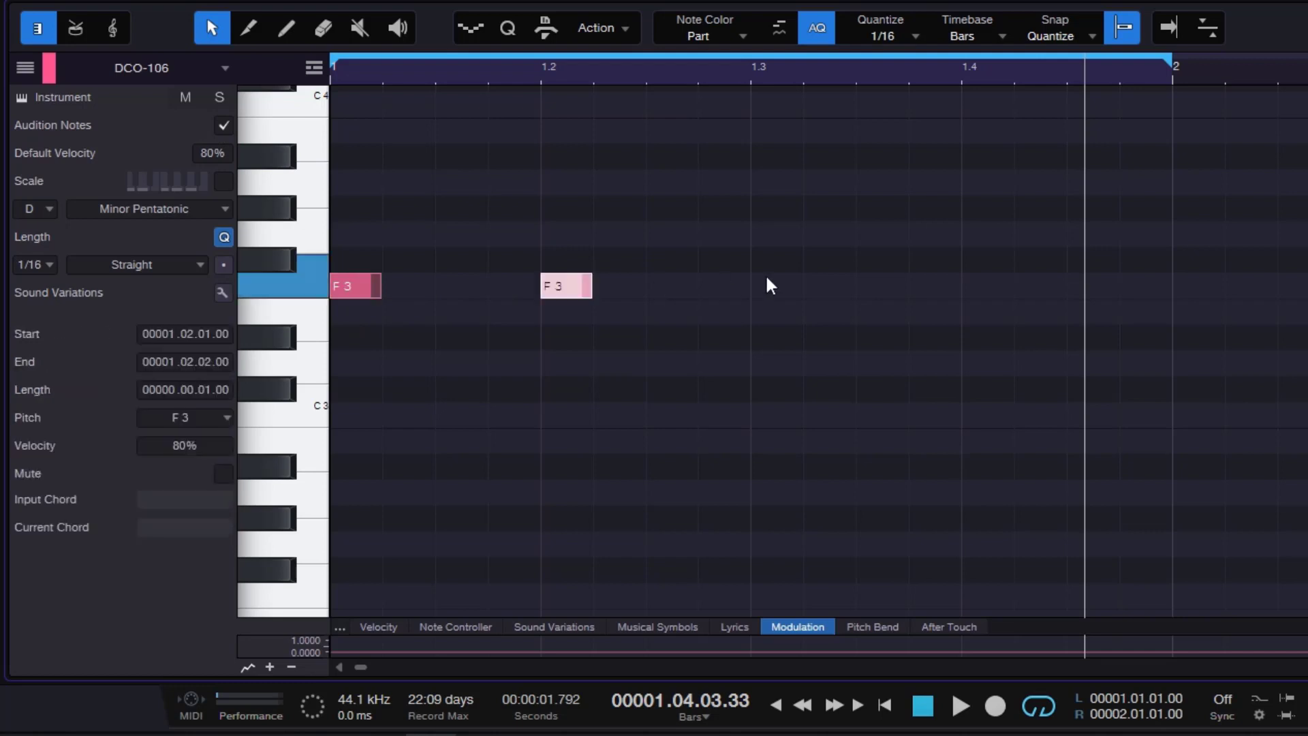
{"action": "left_click", "coordinate": [768, 259]}
{"action": "left_click", "coordinate": [764, 287]}
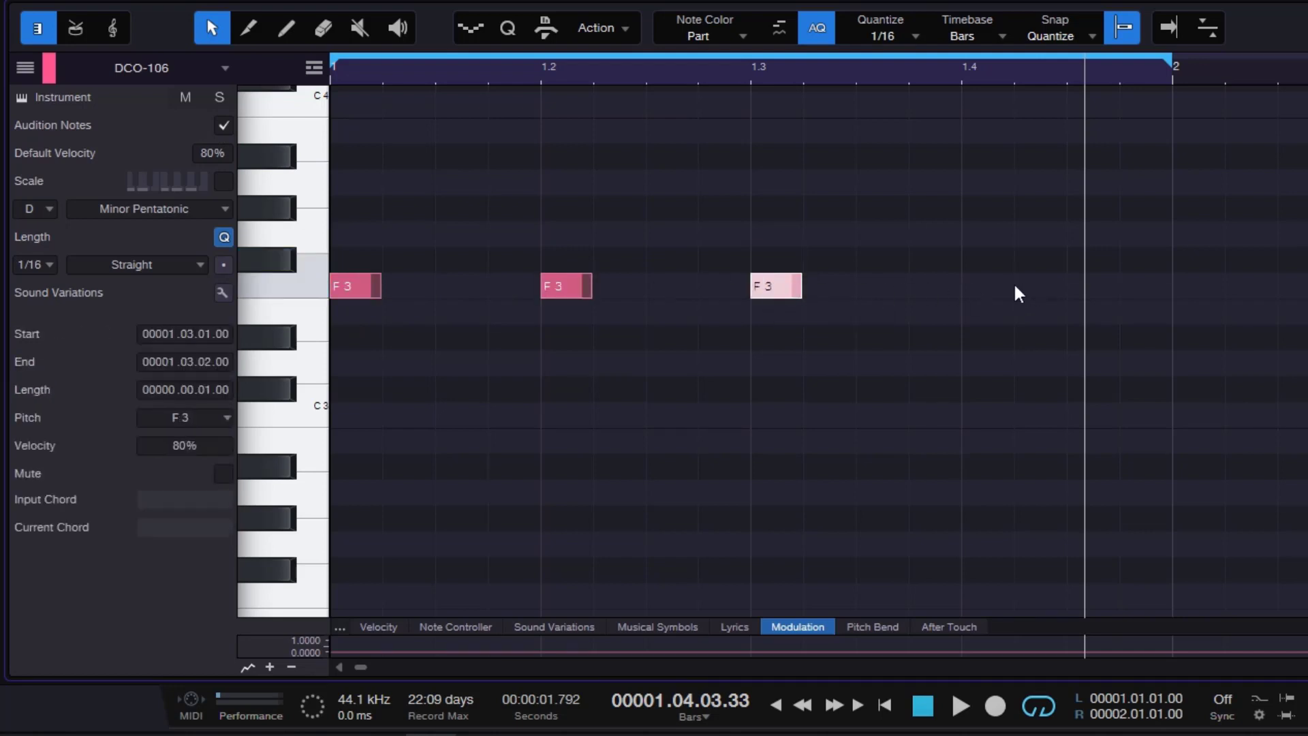
{"action": "left_click", "coordinate": [984, 286]}
{"action": "left_click_drag", "start_coordinate": [1119, 220], "coordinate": [338, 353]}
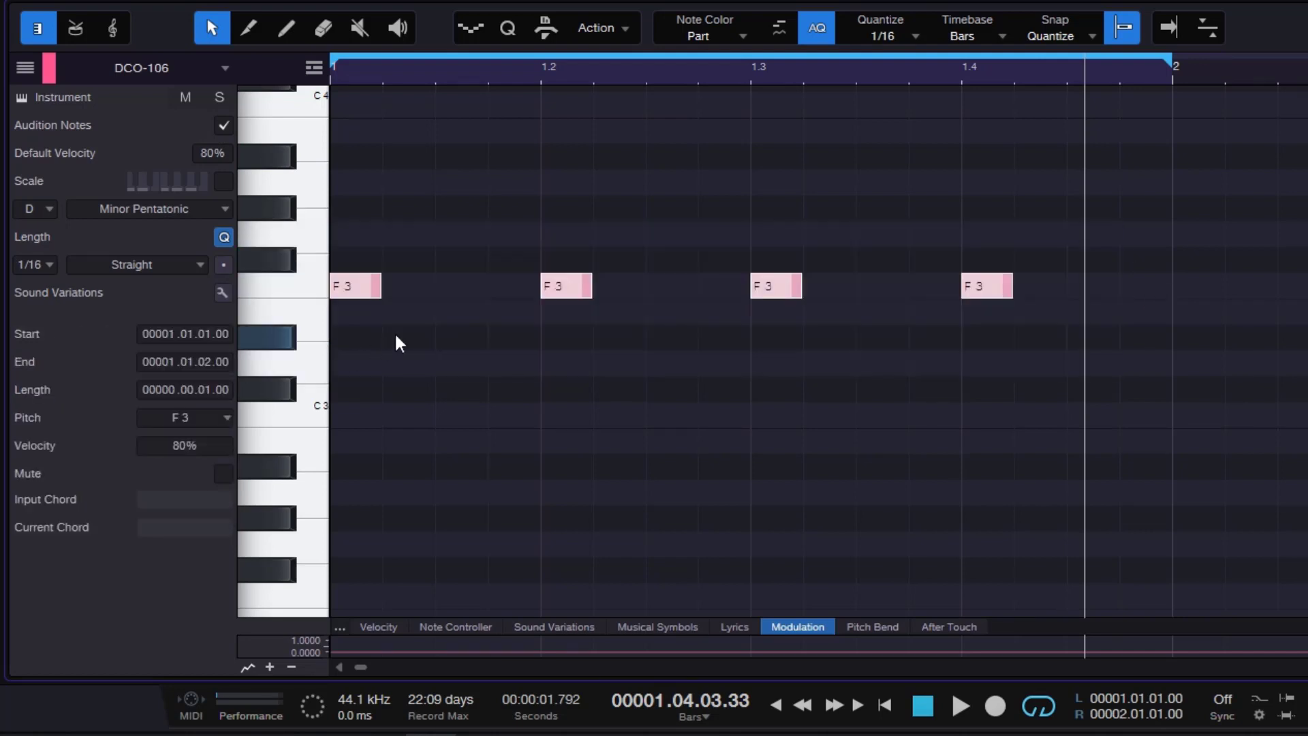
{"action": "left_click_drag", "start_coordinate": [1160, 232], "coordinate": [348, 360]}
{"action": "key", "text": "Delete"}
Step: Set the note editor's quantize to 1/8 and draw an F3 note on each of the four beats of bar 1
{"action": "left_click", "coordinate": [887, 40]}
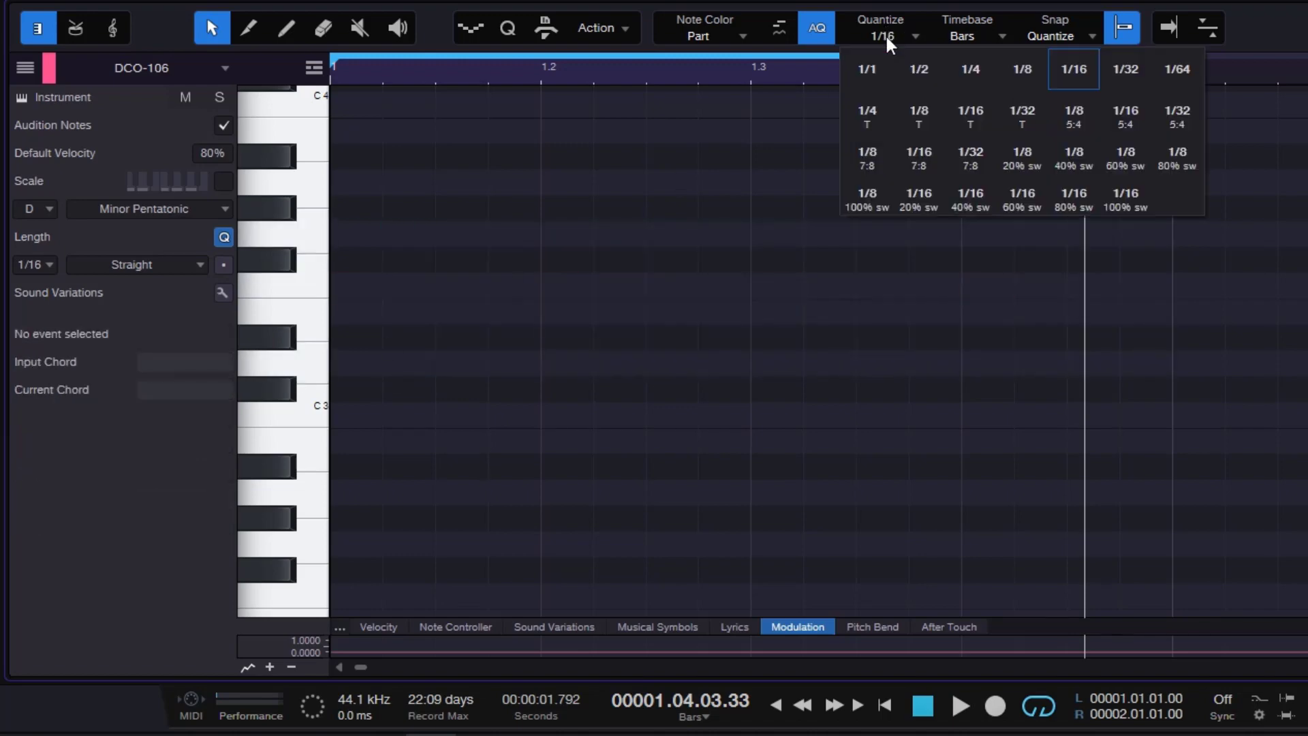
{"action": "left_click", "coordinate": [1024, 72]}
{"action": "left_click", "coordinate": [362, 286]}
{"action": "left_click", "coordinate": [587, 286]}
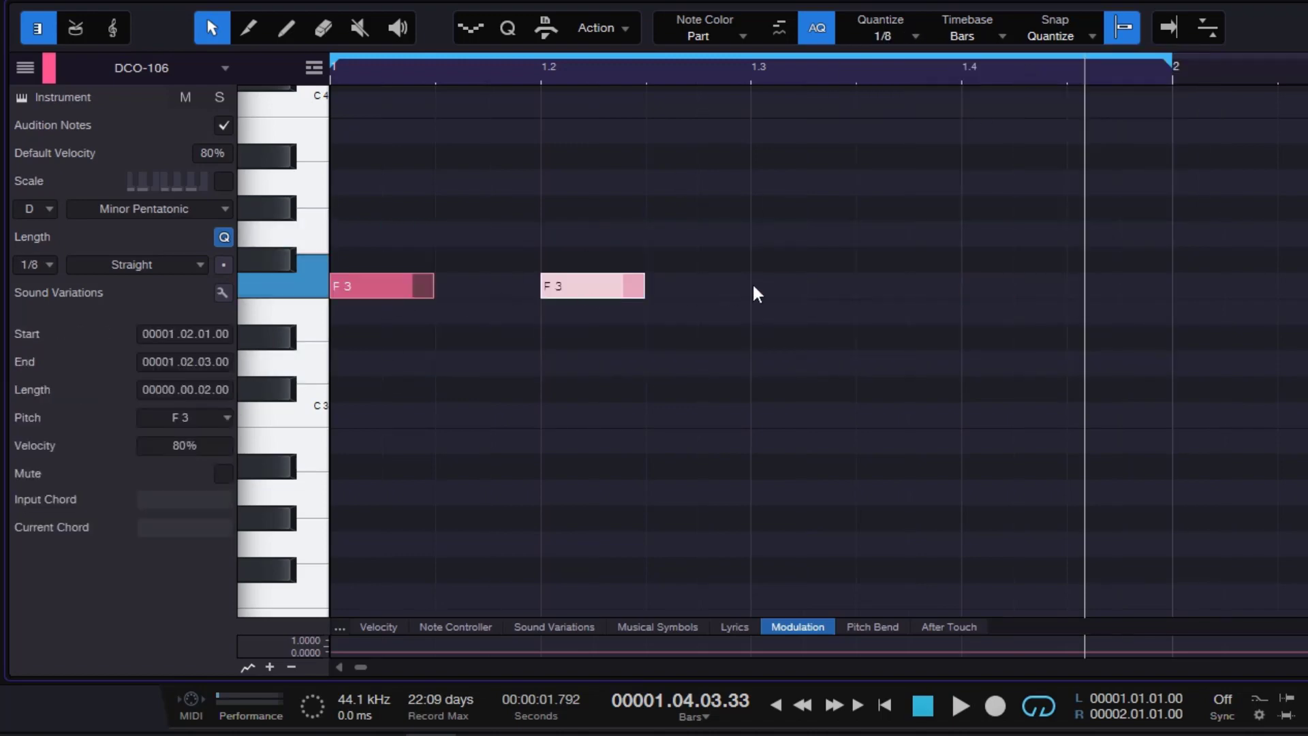
{"action": "left_click", "coordinate": [790, 286]}
{"action": "left_click", "coordinate": [983, 286]}
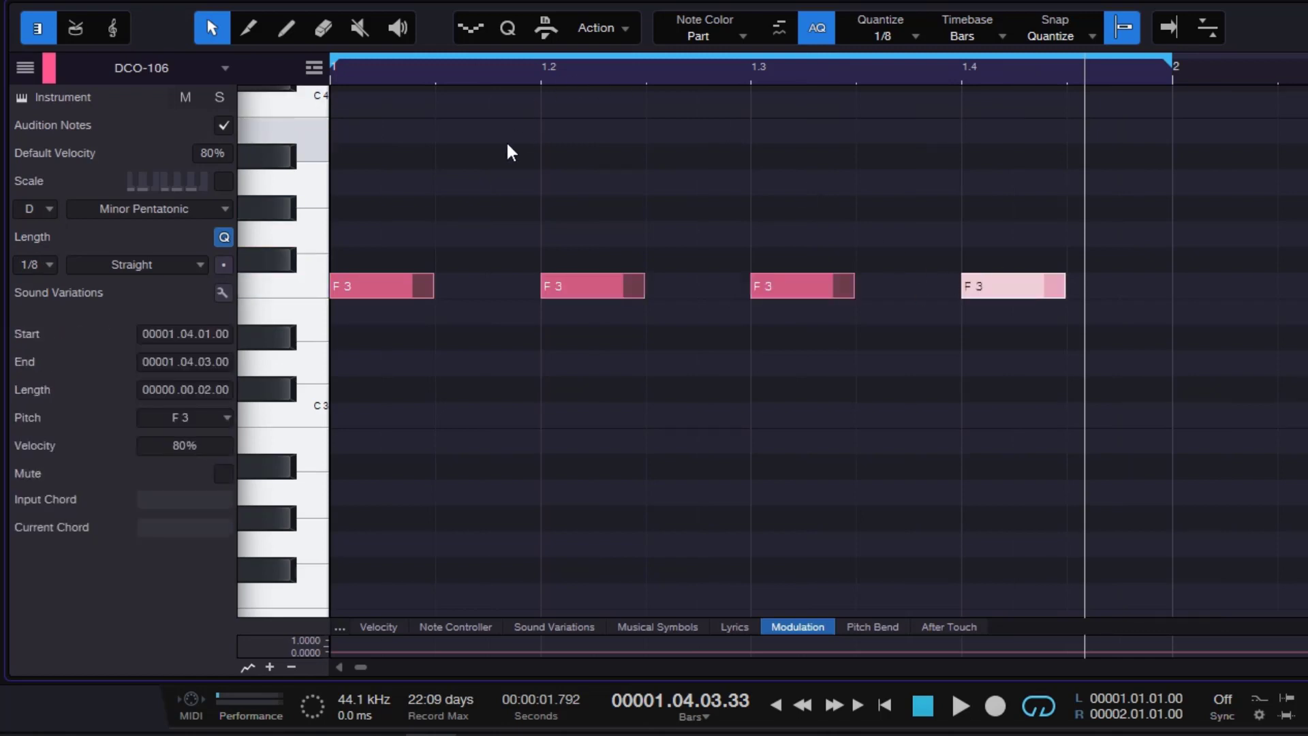
Step: Enlarge the controller lane, show note velocities in it, and delete all the F3 notes
{"action": "key", "text": "Delete"}
{"action": "key", "text": "e"}
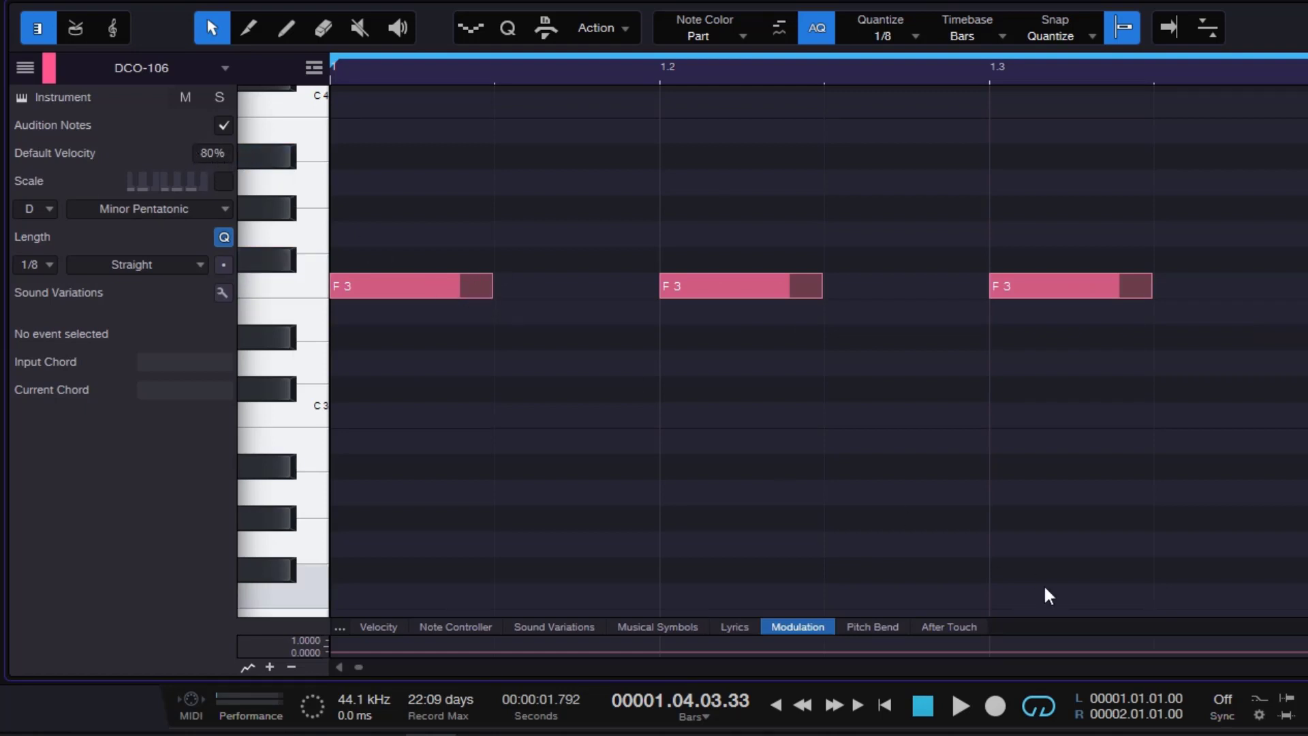
{"action": "left_click_drag", "start_coordinate": [1056, 619], "coordinate": [1072, 458]}
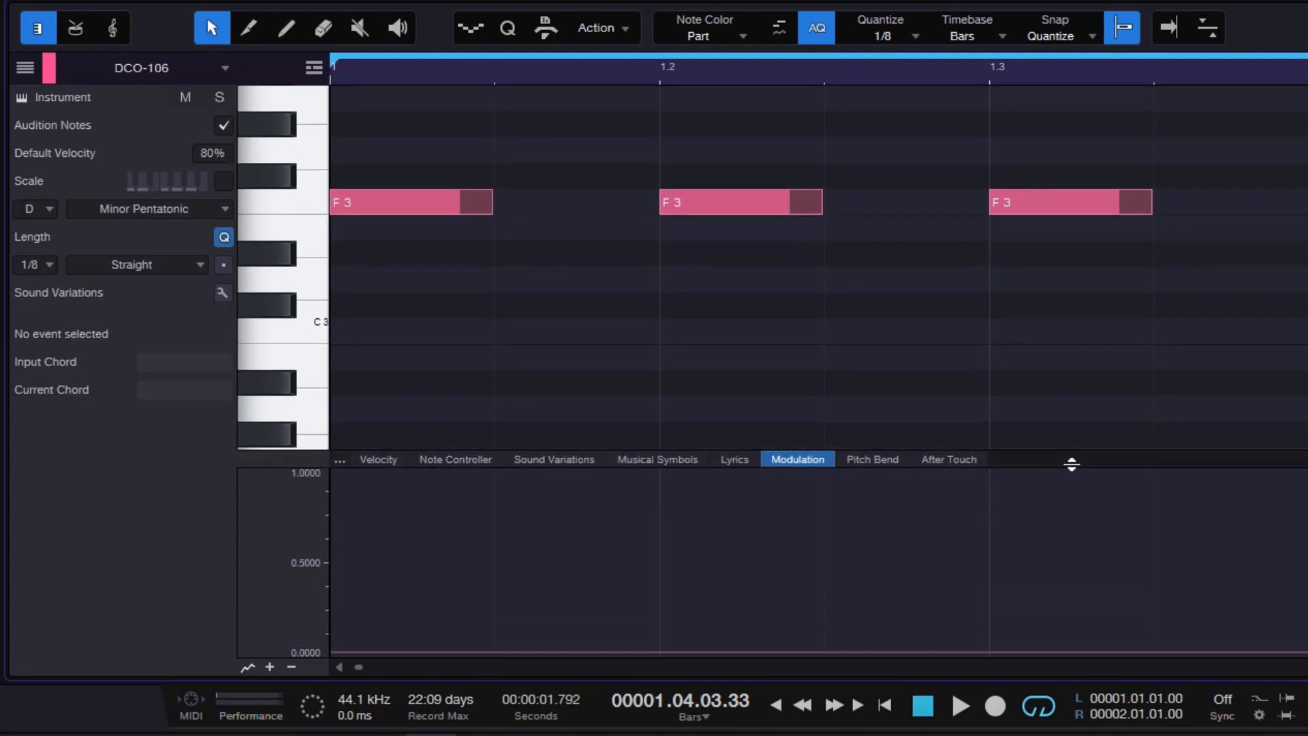
{"action": "left_click", "coordinate": [404, 457]}
{"action": "left_click_drag", "start_coordinate": [1307, 135], "coordinate": [421, 319]}
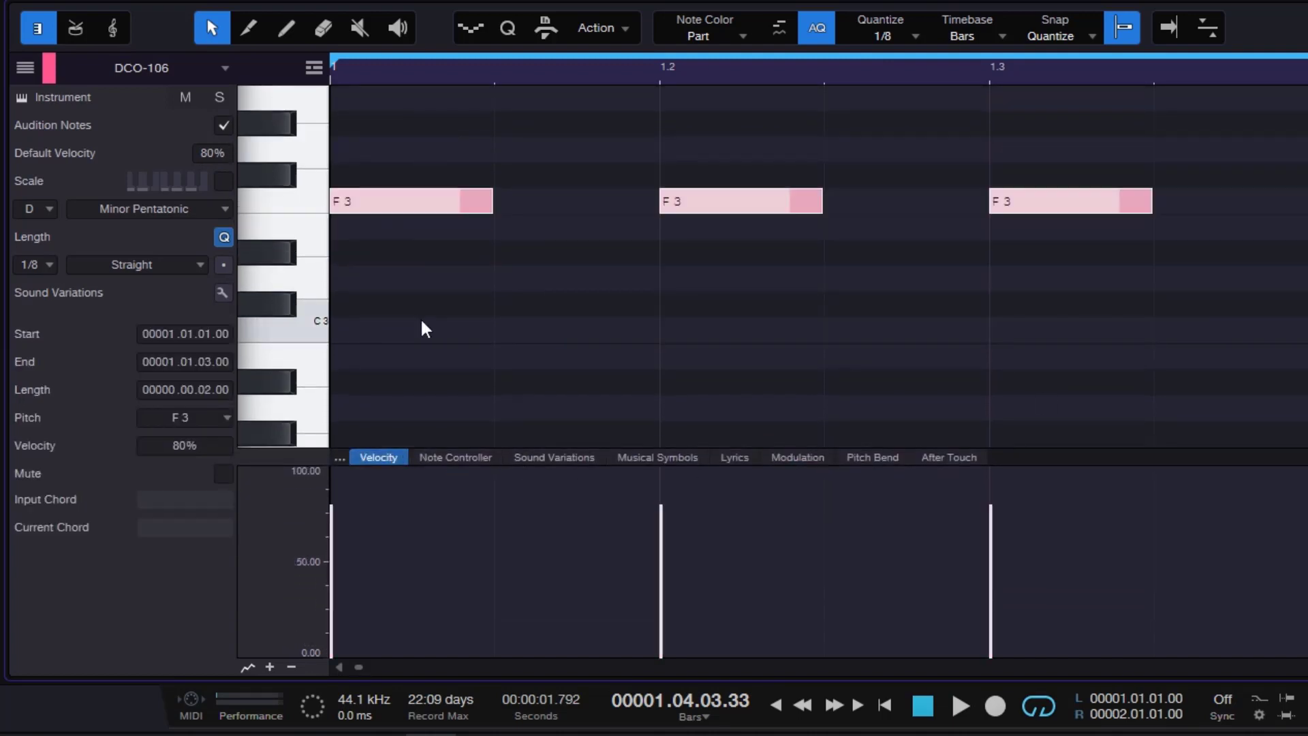
{"action": "key", "text": "Delete"}
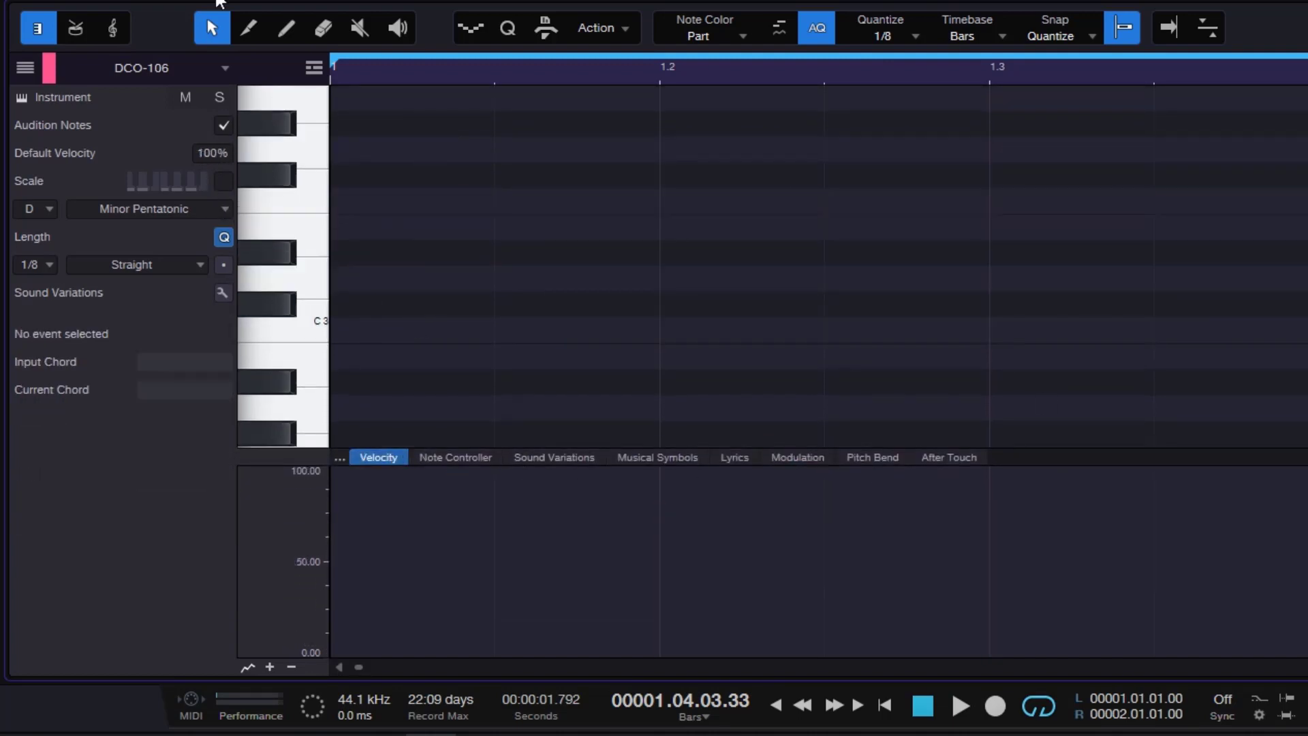
Step: With the default velocity at 100%, draw a 1/8 G3 note on each of the first three beats of bar 1, and delete them
{"action": "left_click", "coordinate": [402, 150]}
{"action": "left_click", "coordinate": [732, 153]}
{"action": "left_click", "coordinate": [996, 152]}
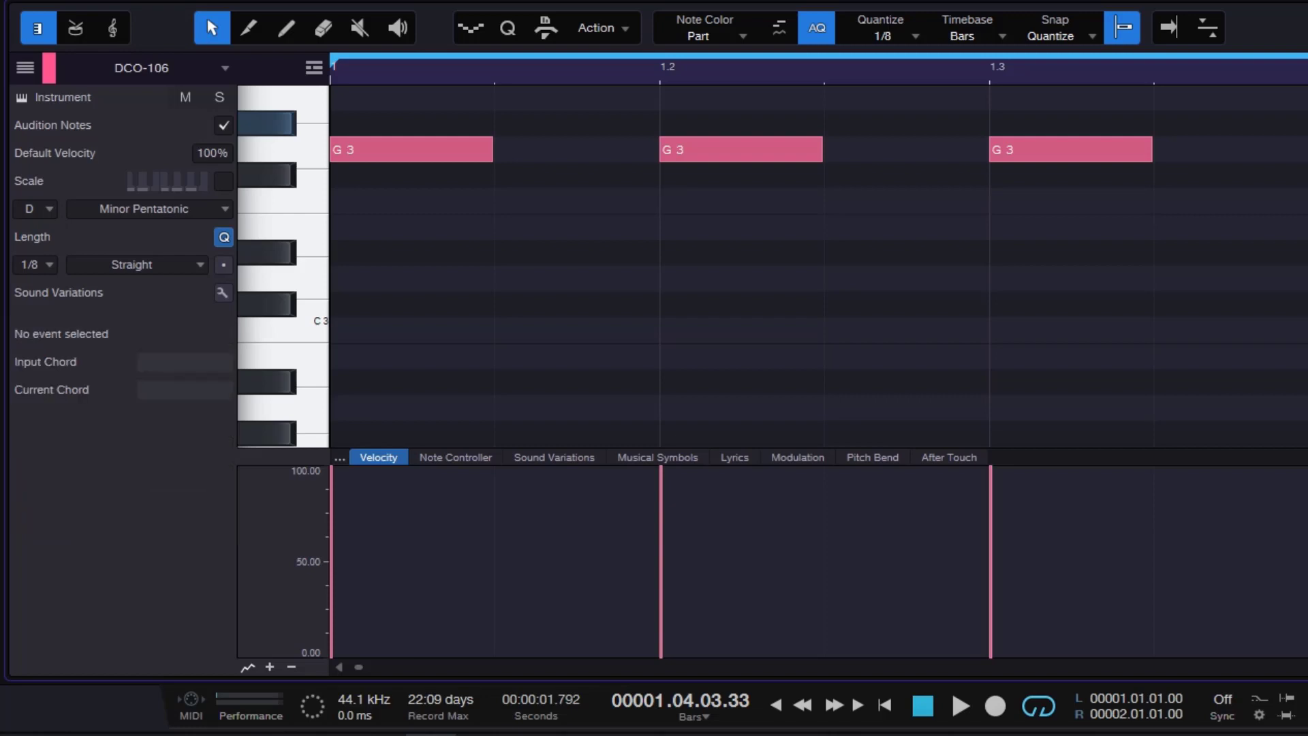
{"action": "left_click_drag", "start_coordinate": [1294, 113], "coordinate": [389, 306]}
{"action": "key", "text": "Delete"}
{"action": "left_click_drag", "start_coordinate": [1054, 457], "coordinate": [1063, 581]}
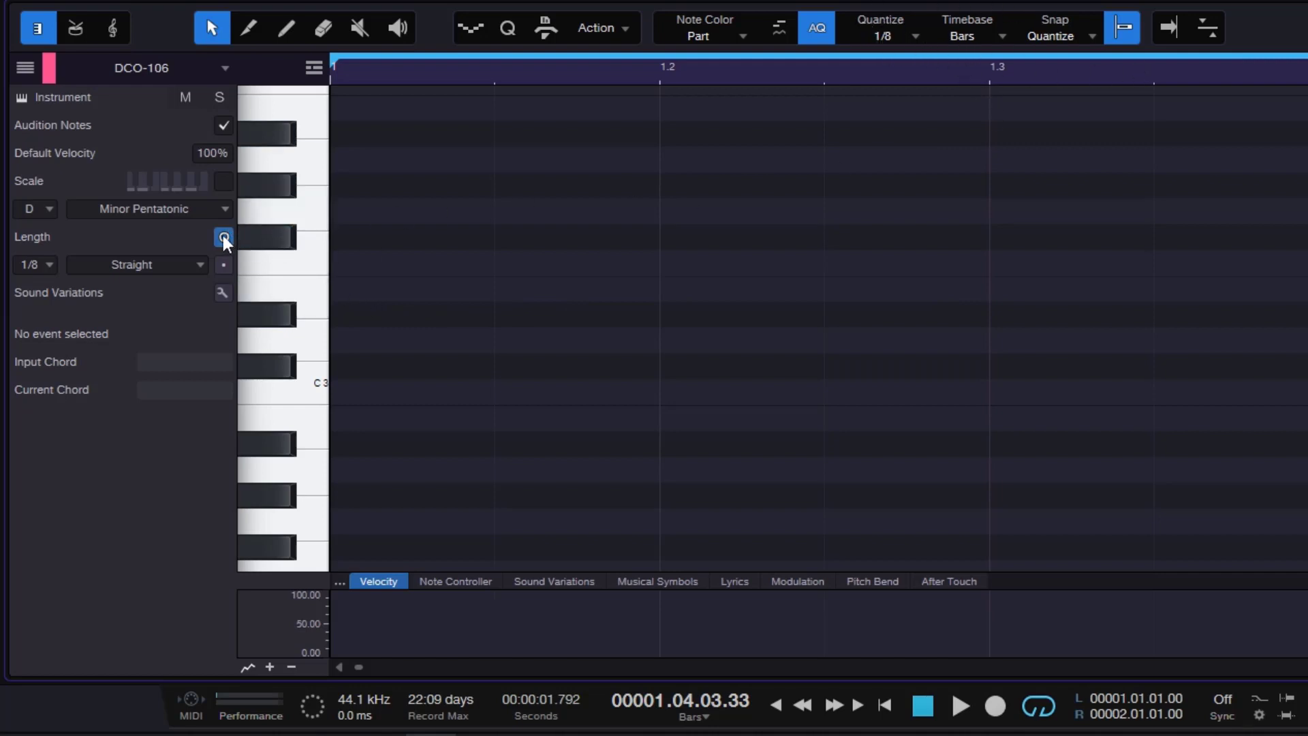
Step: Set the note editor's quantize to 1/16, draw four consecutive C3 notes filling the first beat of bar 1, and delete them
{"action": "left_click", "coordinate": [920, 26]}
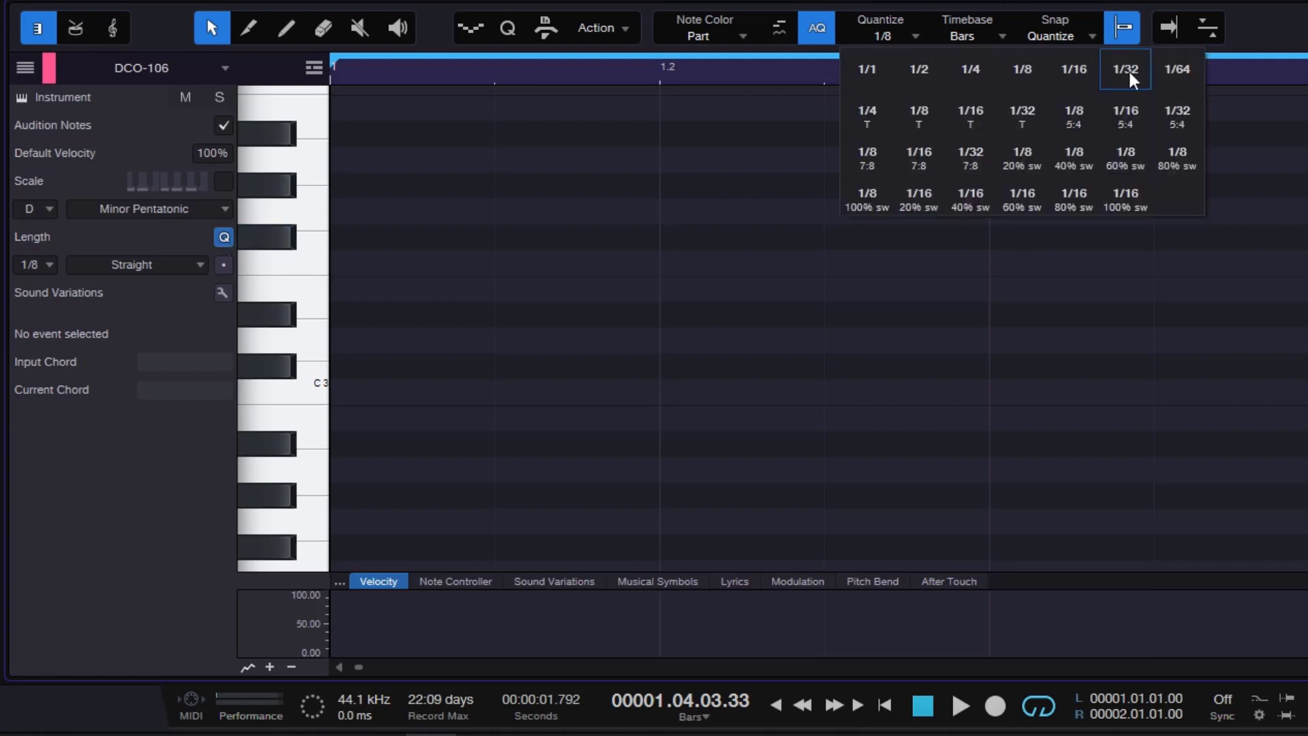
{"action": "left_click", "coordinate": [1074, 69]}
{"action": "left_click", "coordinate": [373, 392]}
{"action": "left_click", "coordinate": [450, 392]}
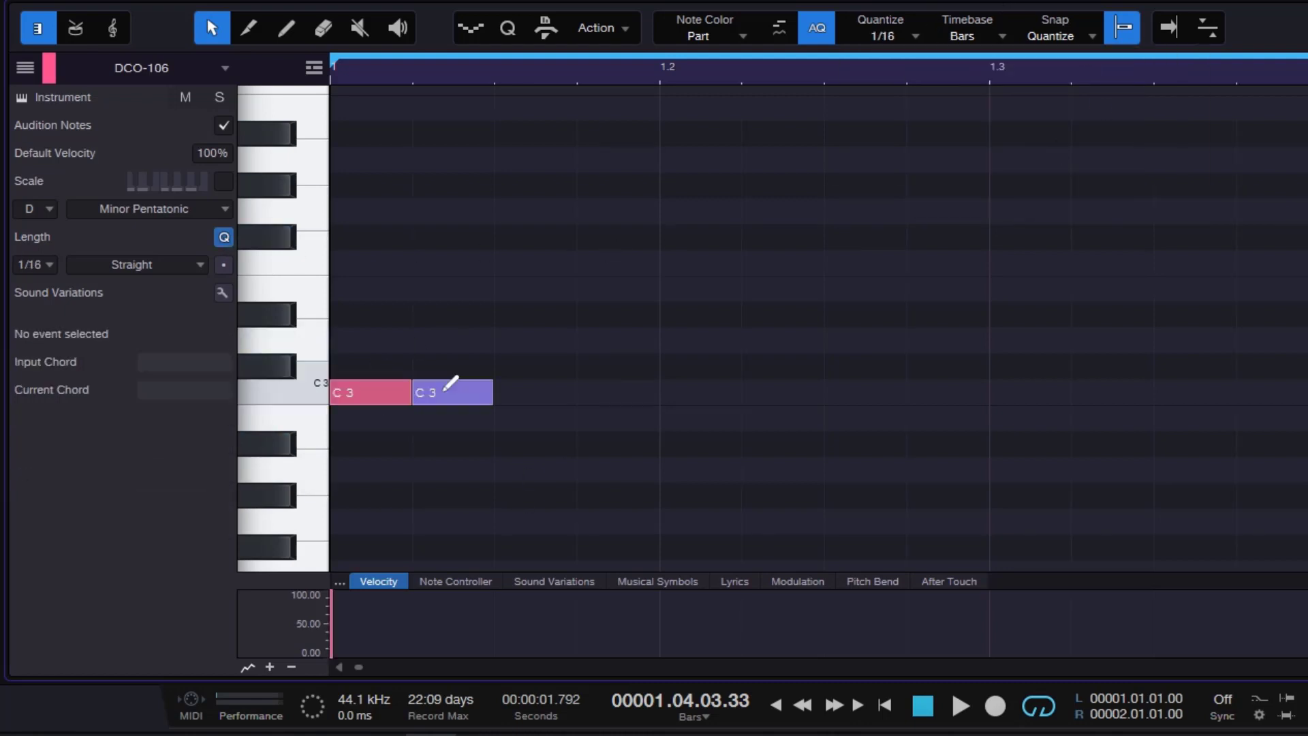
{"action": "left_click", "coordinate": [559, 385]}
{"action": "double_click", "coordinate": [598, 393]}
{"action": "double_click", "coordinate": [538, 393]}
{"action": "left_click_drag", "start_coordinate": [741, 328], "coordinate": [344, 412]}
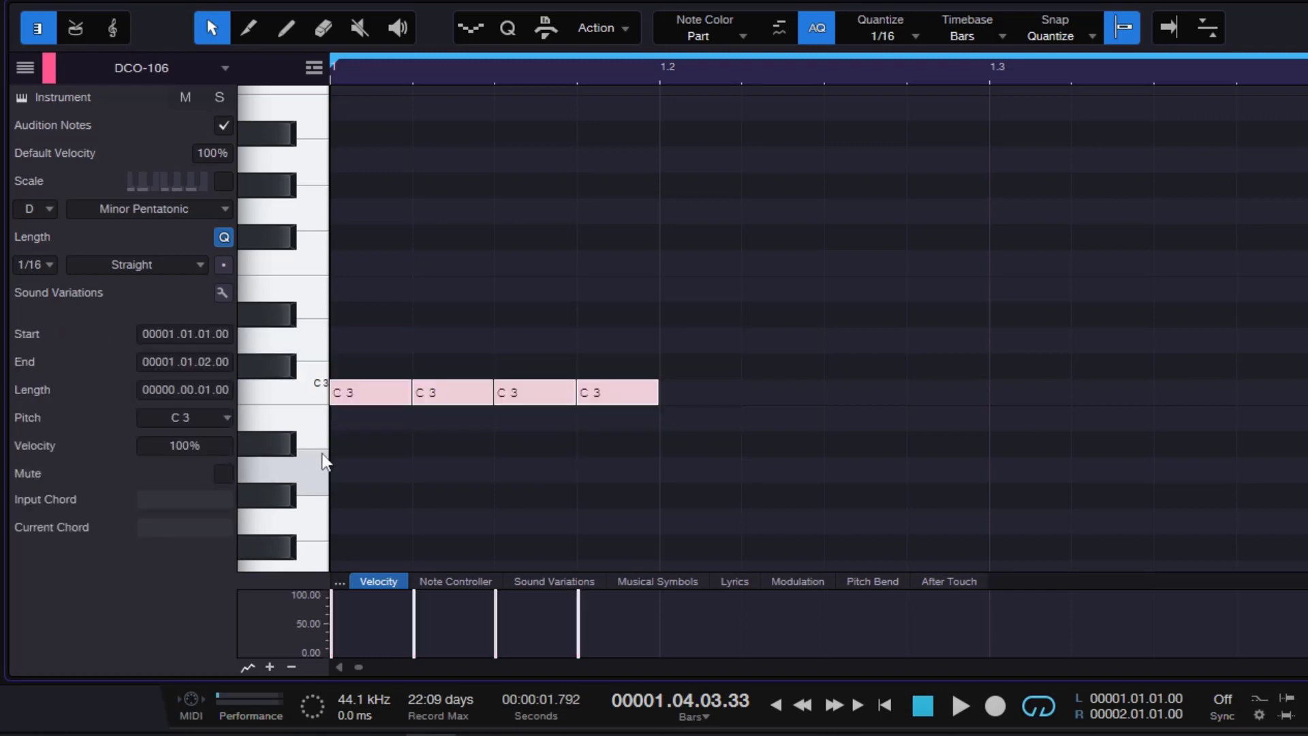
{"action": "key", "text": "Delete"}
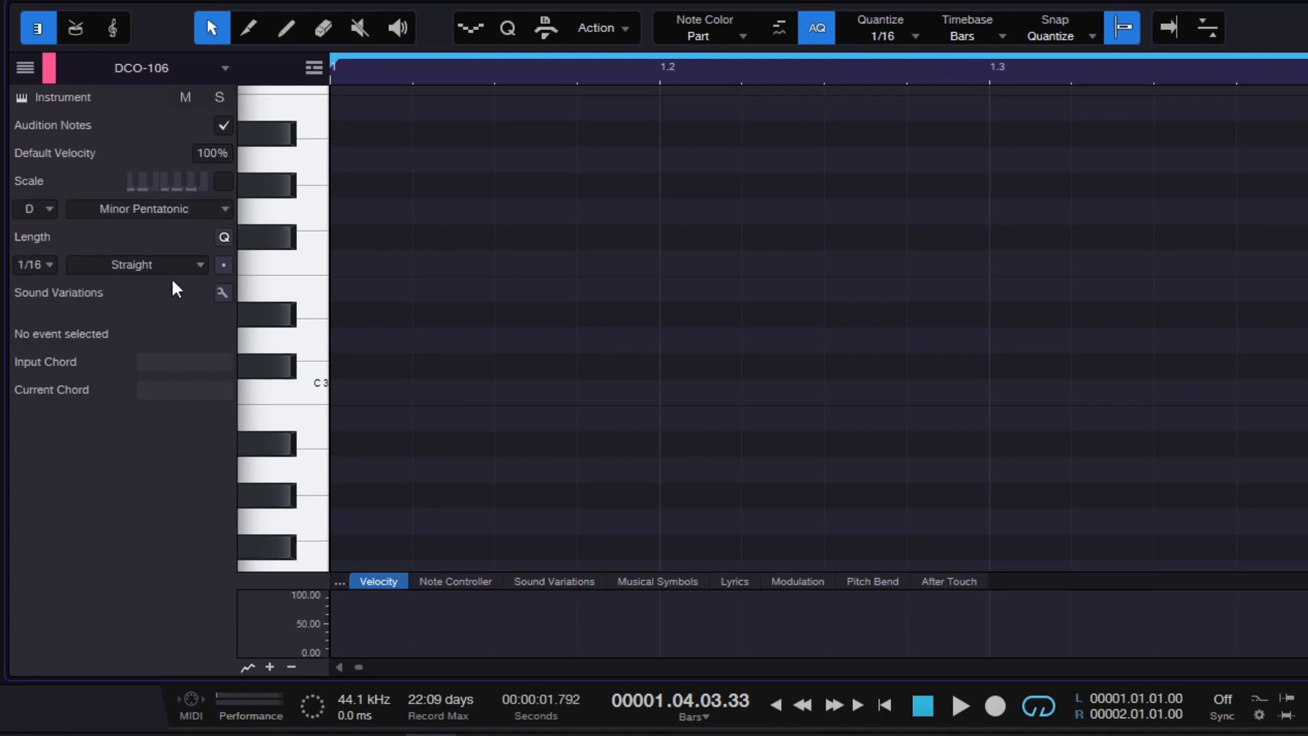
Step: With note length unlinked from quantize, set the length to 1/2 Straight and draw a C3 note at the start of bar 1
{"action": "left_click", "coordinate": [49, 264]}
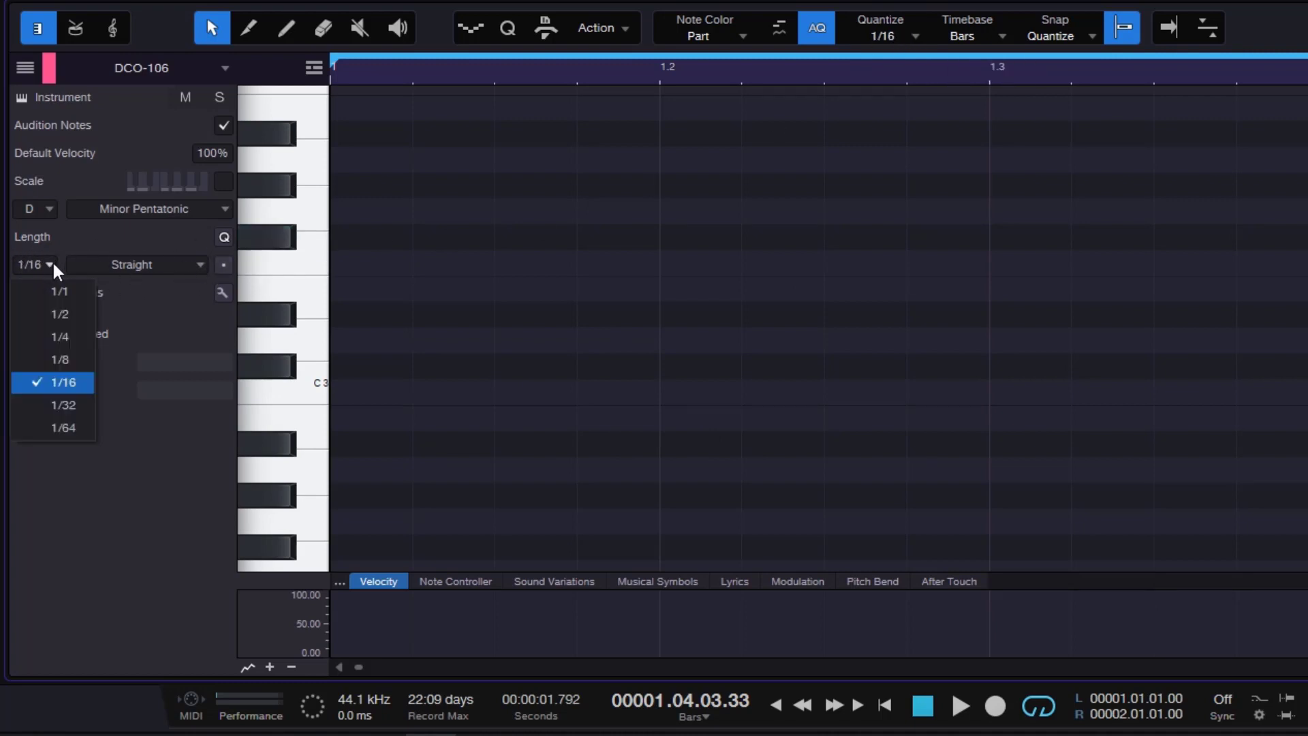
{"action": "left_click", "coordinate": [65, 315]}
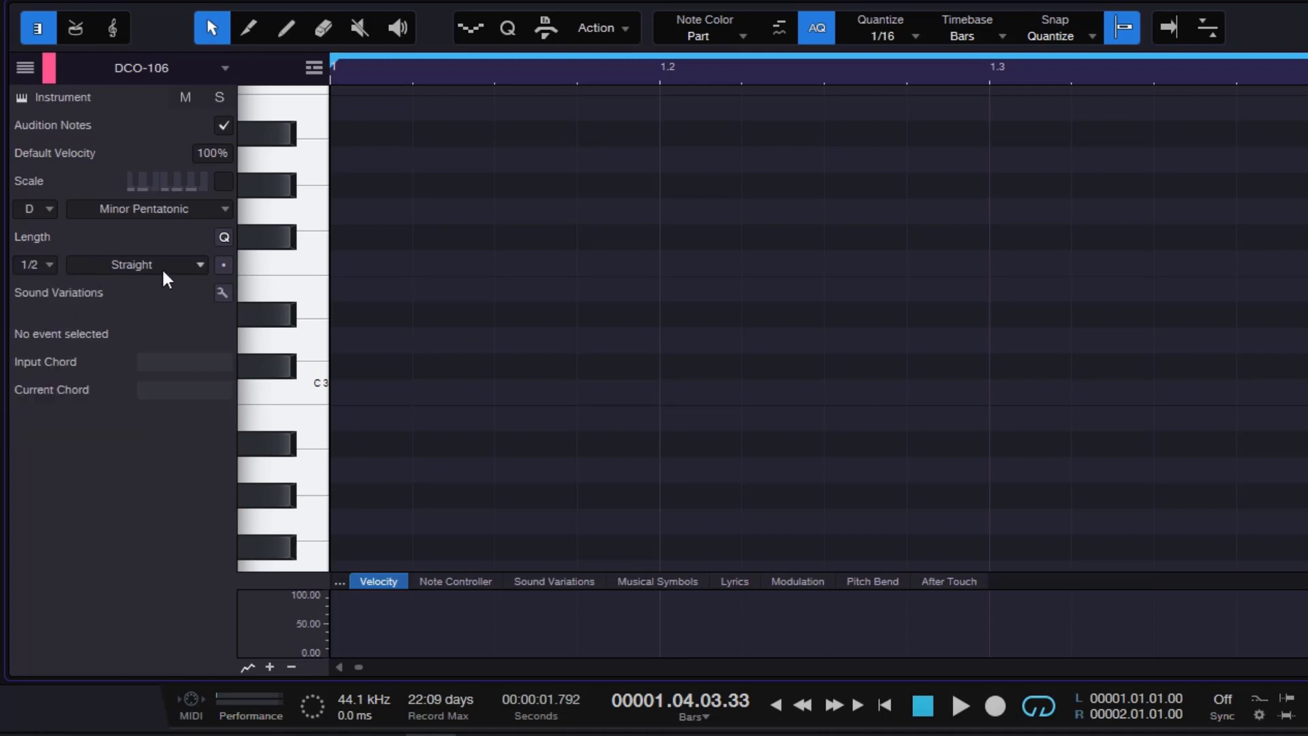
{"action": "left_click", "coordinate": [124, 267]}
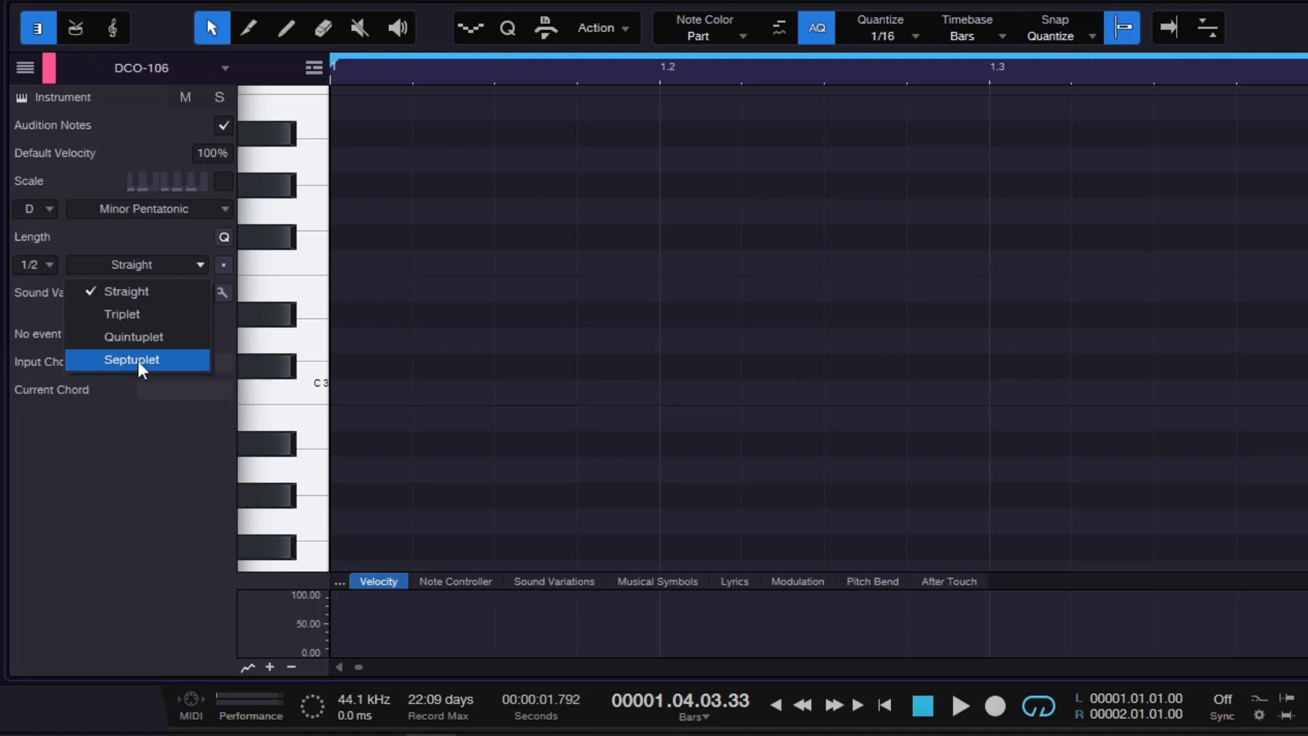
{"action": "left_click", "coordinate": [443, 310]}
{"action": "double_click", "coordinate": [366, 388]}
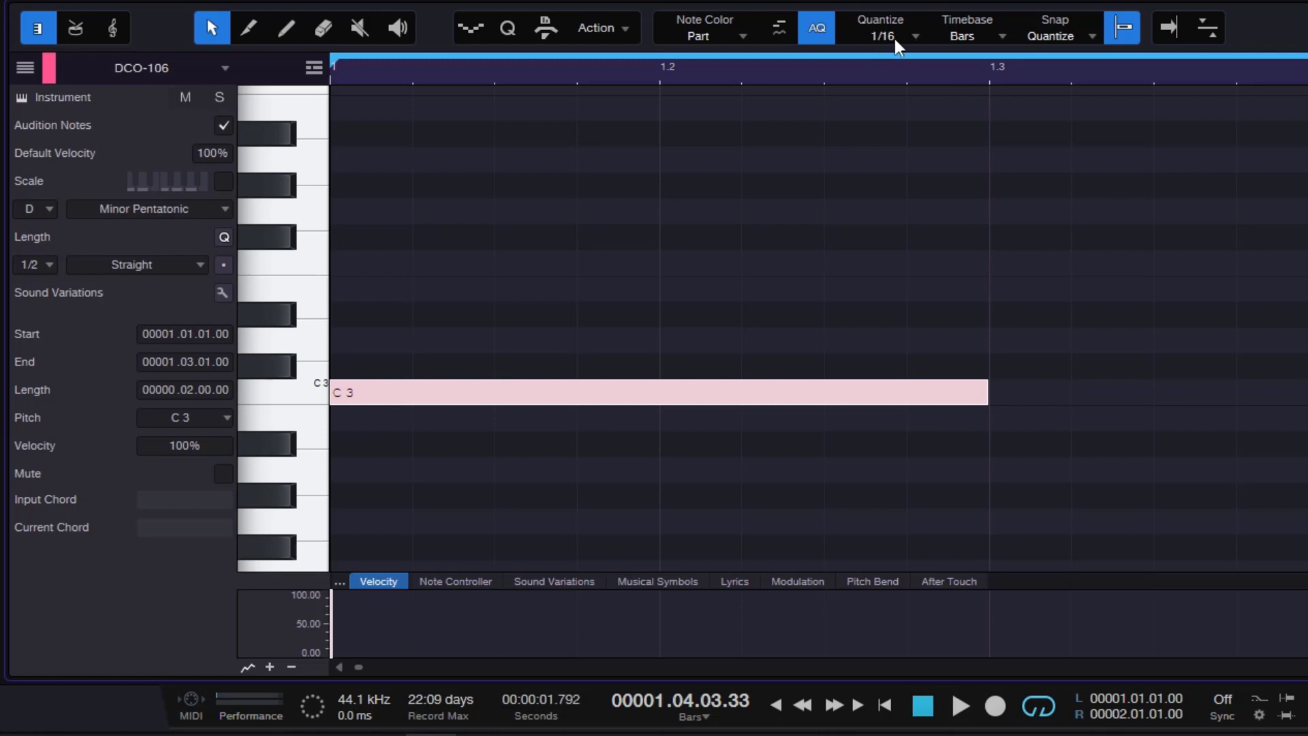
Step: Draw a 1/2-length D3 note starting on beat 3 of bar 1, and delete all the drawn notes
{"action": "left_click", "coordinate": [452, 332]}
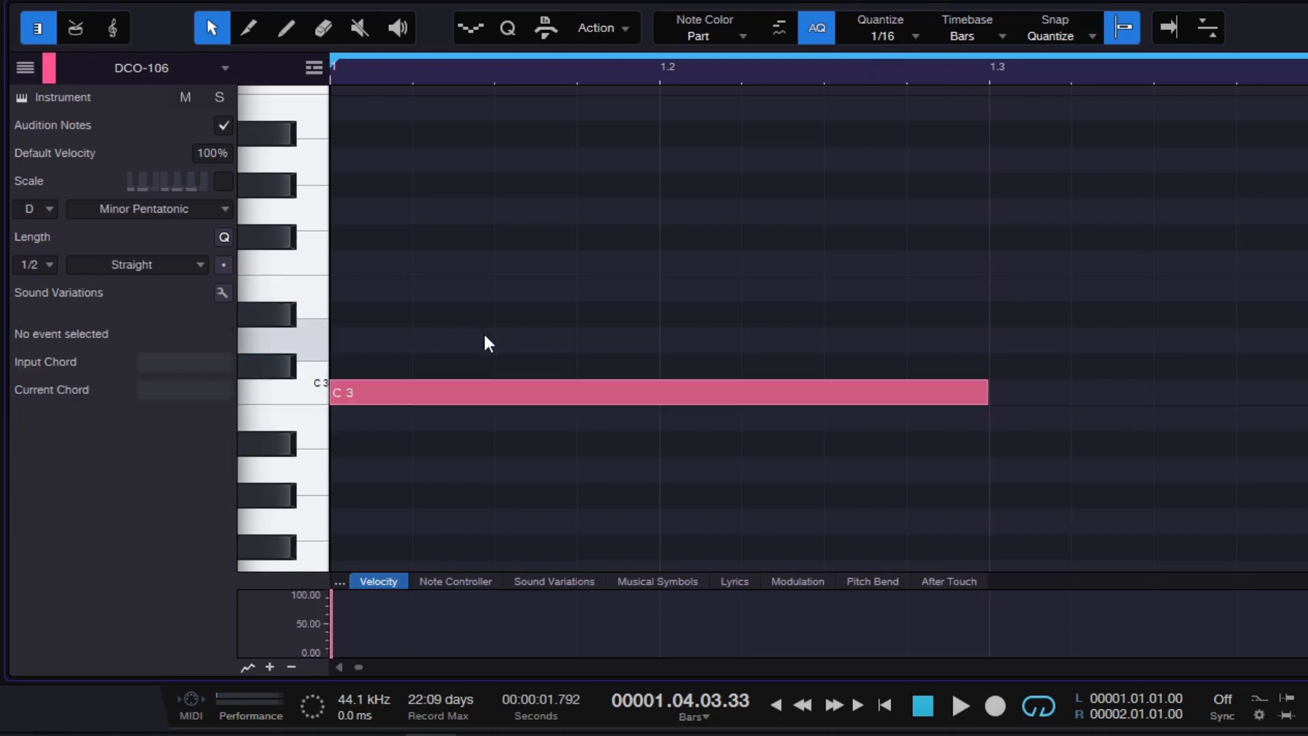
{"action": "left_click_drag", "start_coordinate": [965, 387], "coordinate": [997, 388]}
{"action": "left_click_drag", "start_coordinate": [845, 394], "coordinate": [798, 397]}
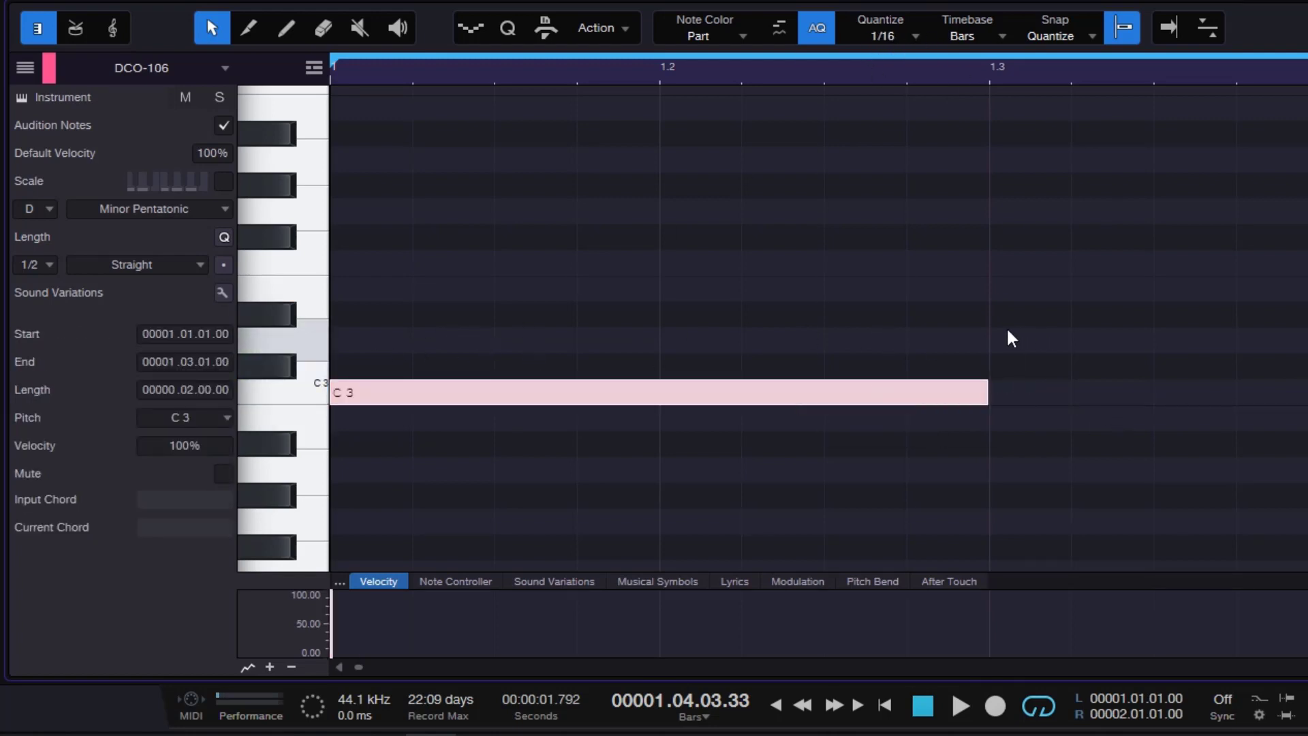
{"action": "left_click", "coordinate": [1007, 339]}
{"action": "left_click", "coordinate": [792, 262]}
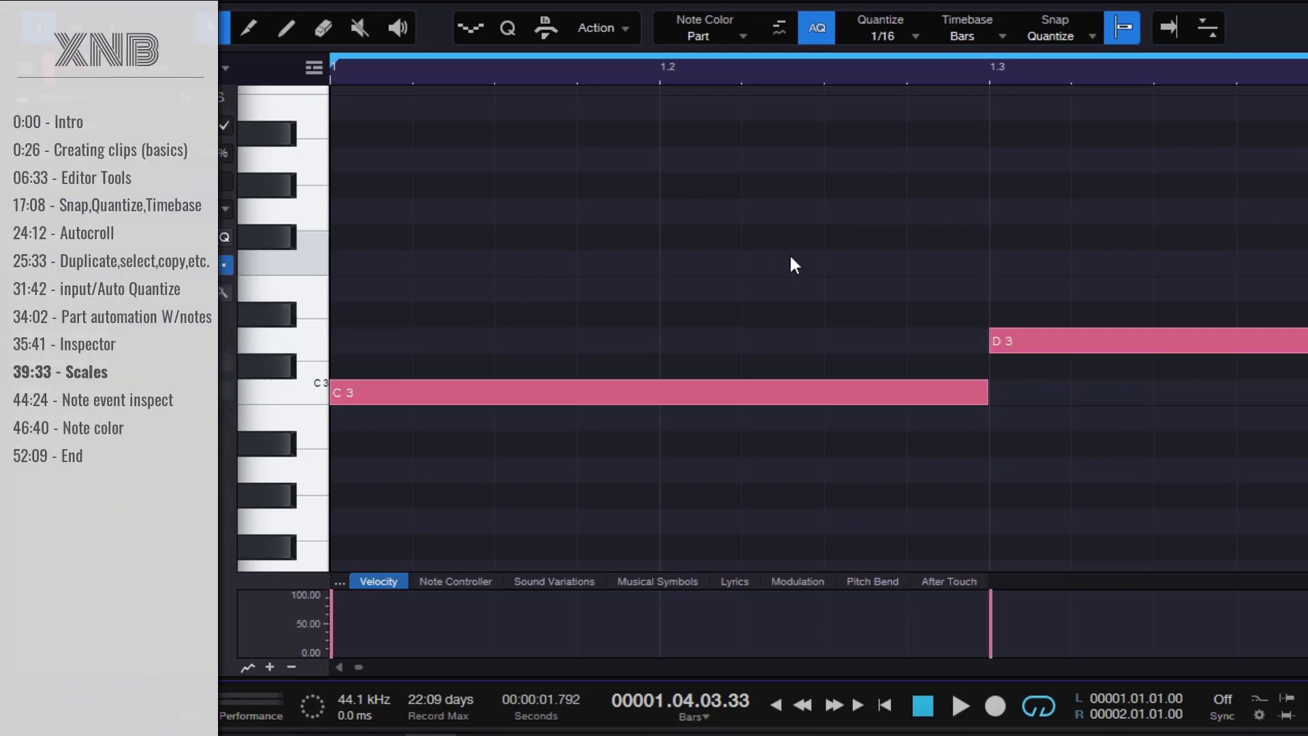
{"action": "left_click", "coordinate": [1083, 262]}
{"action": "left_click_drag", "start_coordinate": [1236, 172], "coordinate": [963, 470]}
{"action": "key", "text": "Delete"}
Step: View and close the Sound Variations editor for DCO-106, and enlarge the note grid by shrinking the arrangement and the velocity lane
{"action": "left_click", "coordinate": [221, 293]}
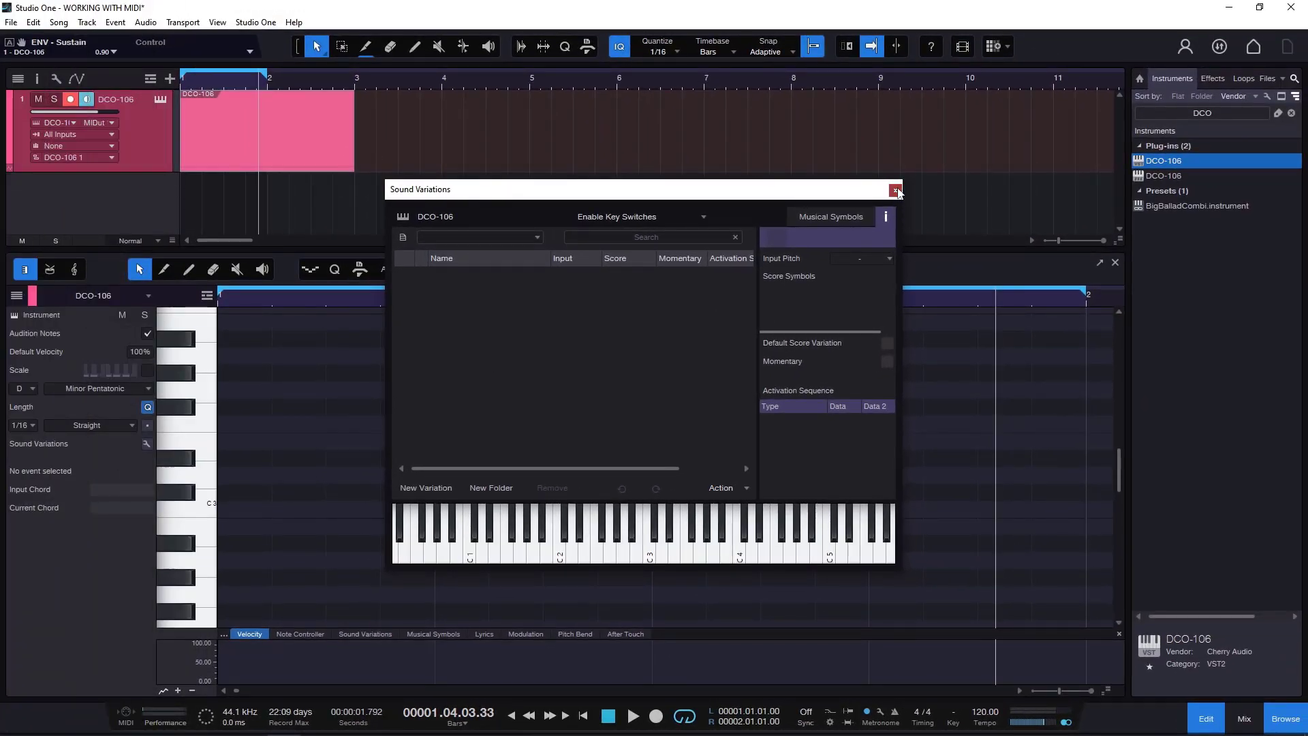
{"action": "left_click", "coordinate": [895, 190]}
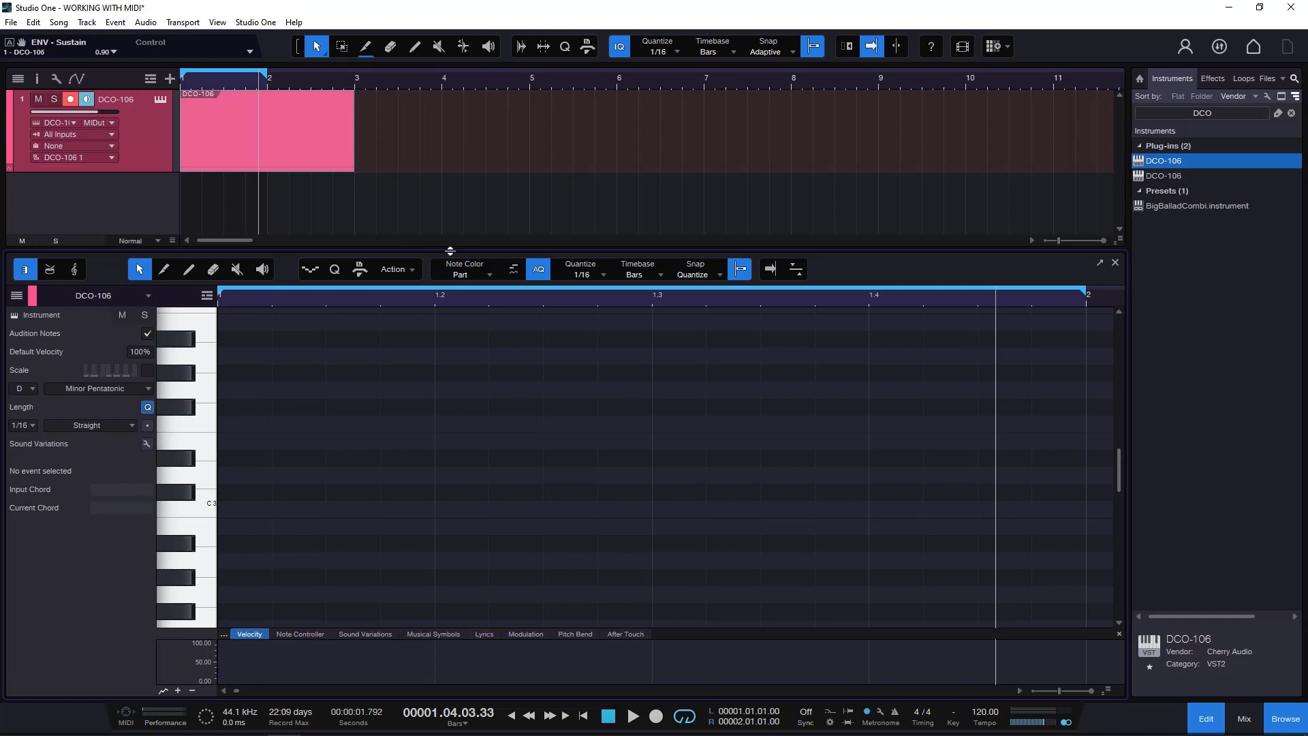
{"action": "left_click_drag", "start_coordinate": [450, 250], "coordinate": [450, 184]}
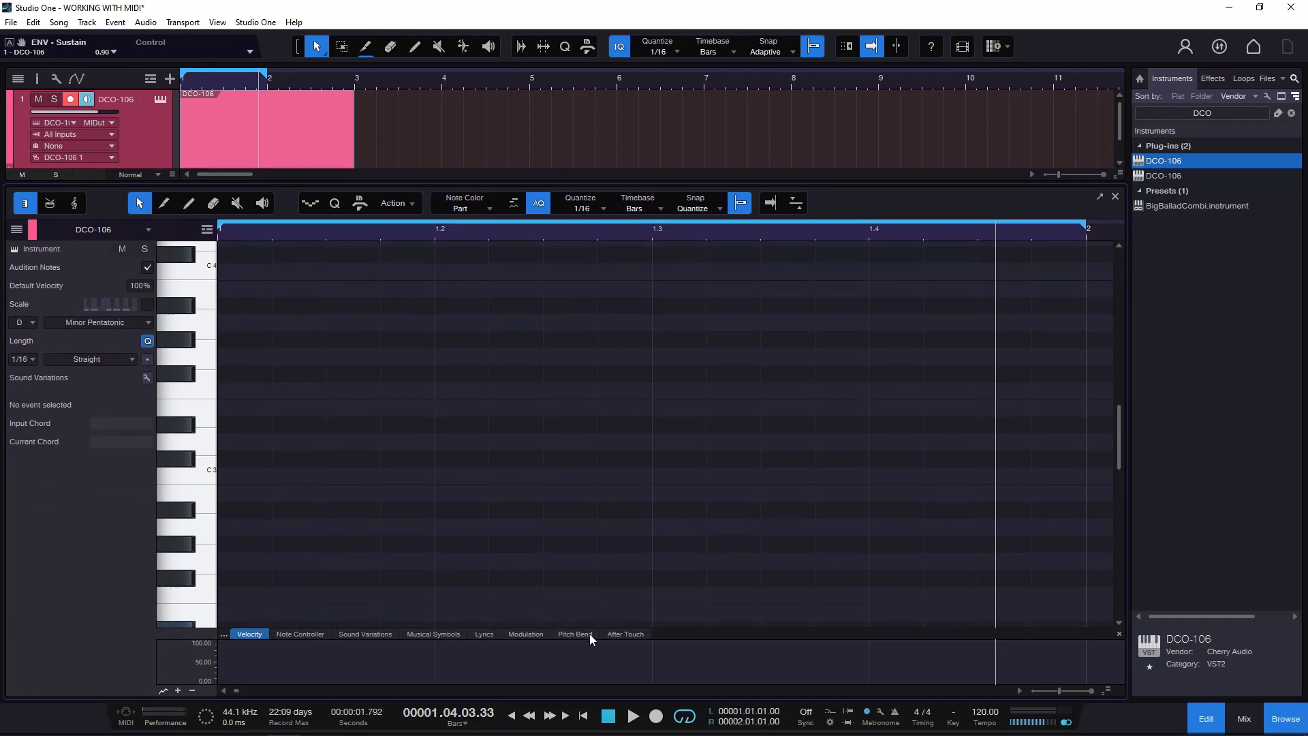
{"action": "left_click_drag", "start_coordinate": [696, 640], "coordinate": [698, 685]}
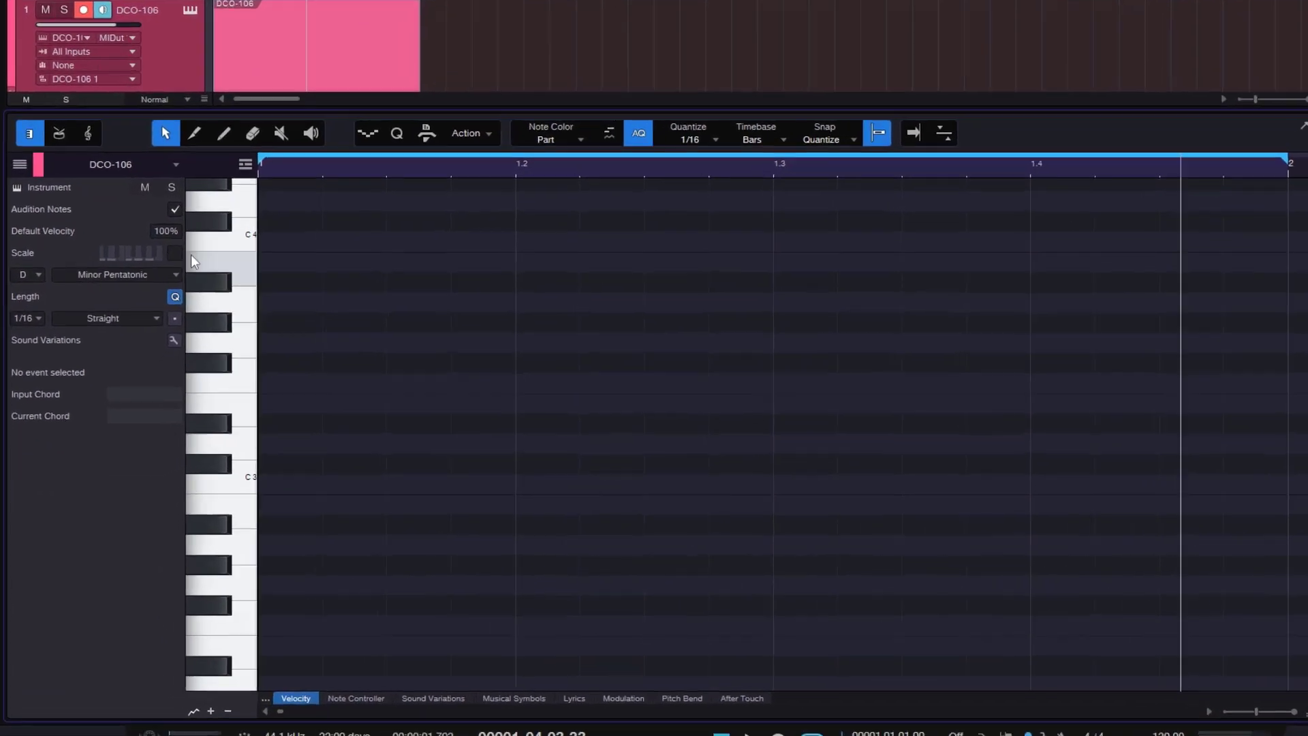
Step: Turn on the Scale option for the DCO-106 part and set the scale type to Chromatic
{"action": "left_click", "coordinate": [175, 252]}
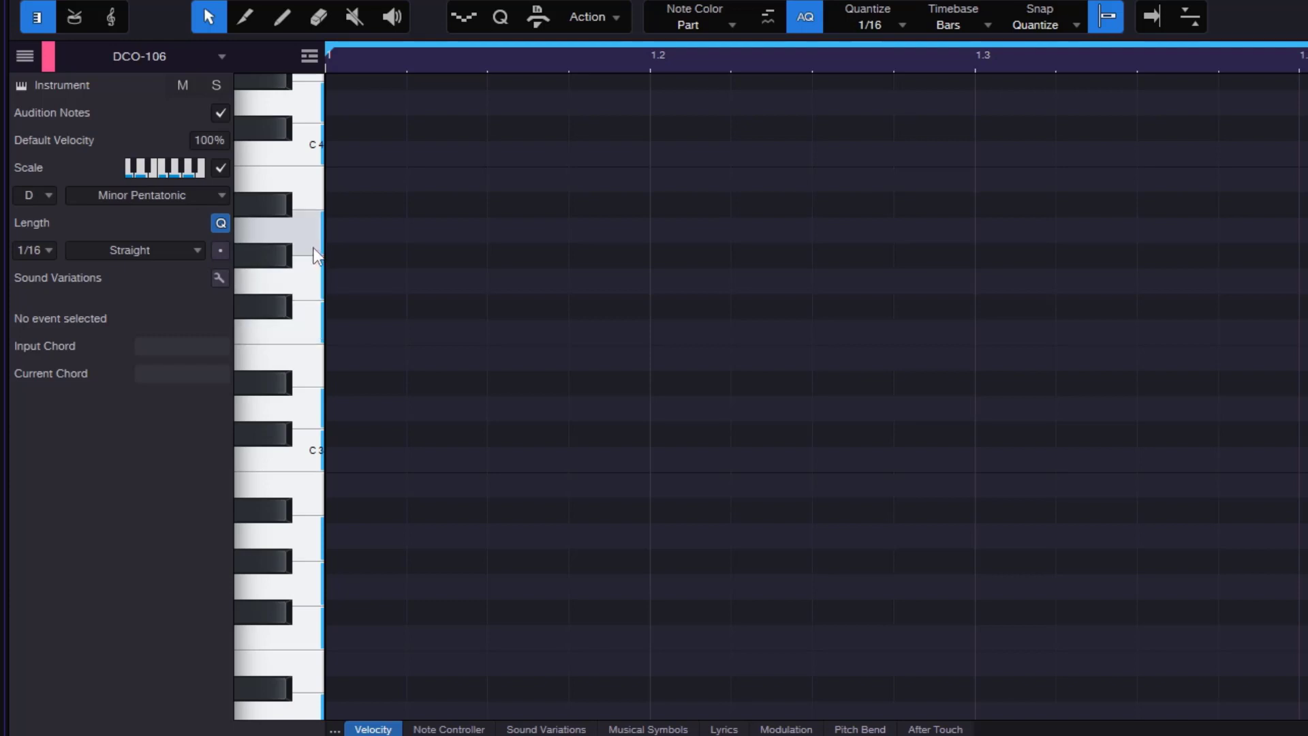
{"action": "left_click", "coordinate": [43, 195]}
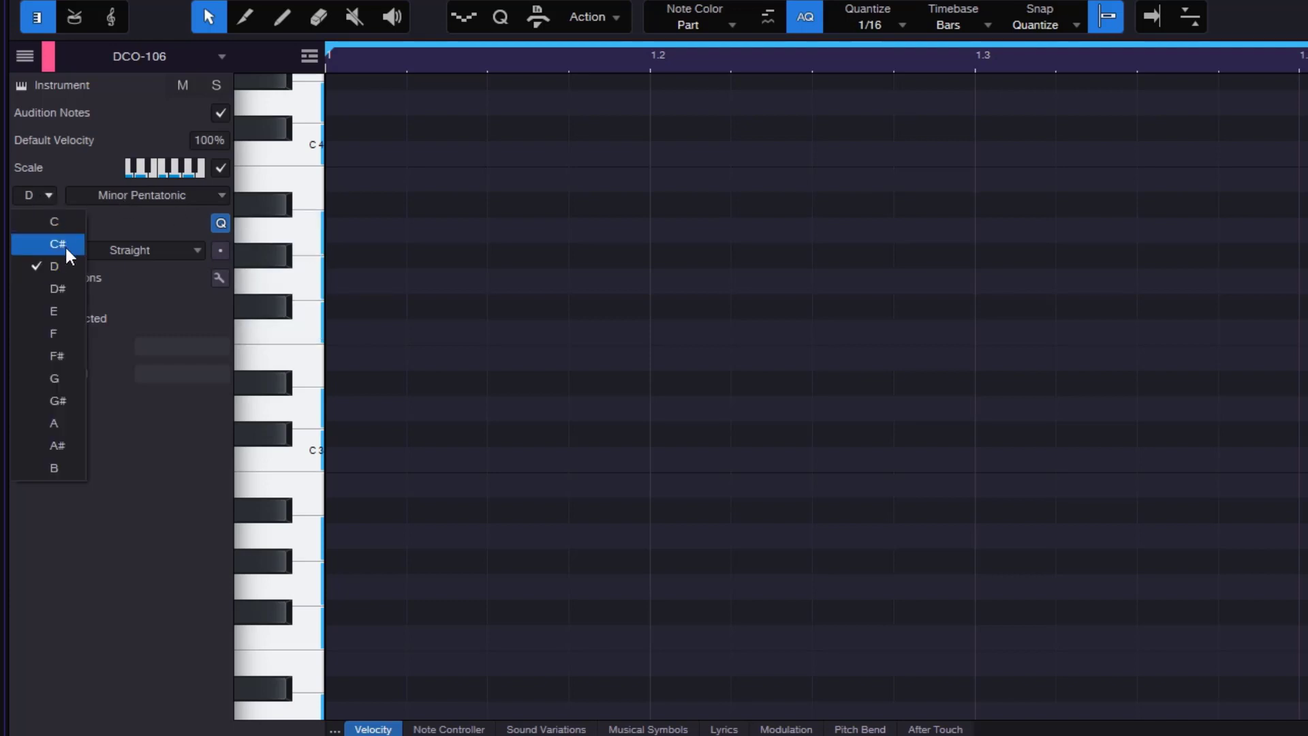
{"action": "left_click", "coordinate": [140, 226]}
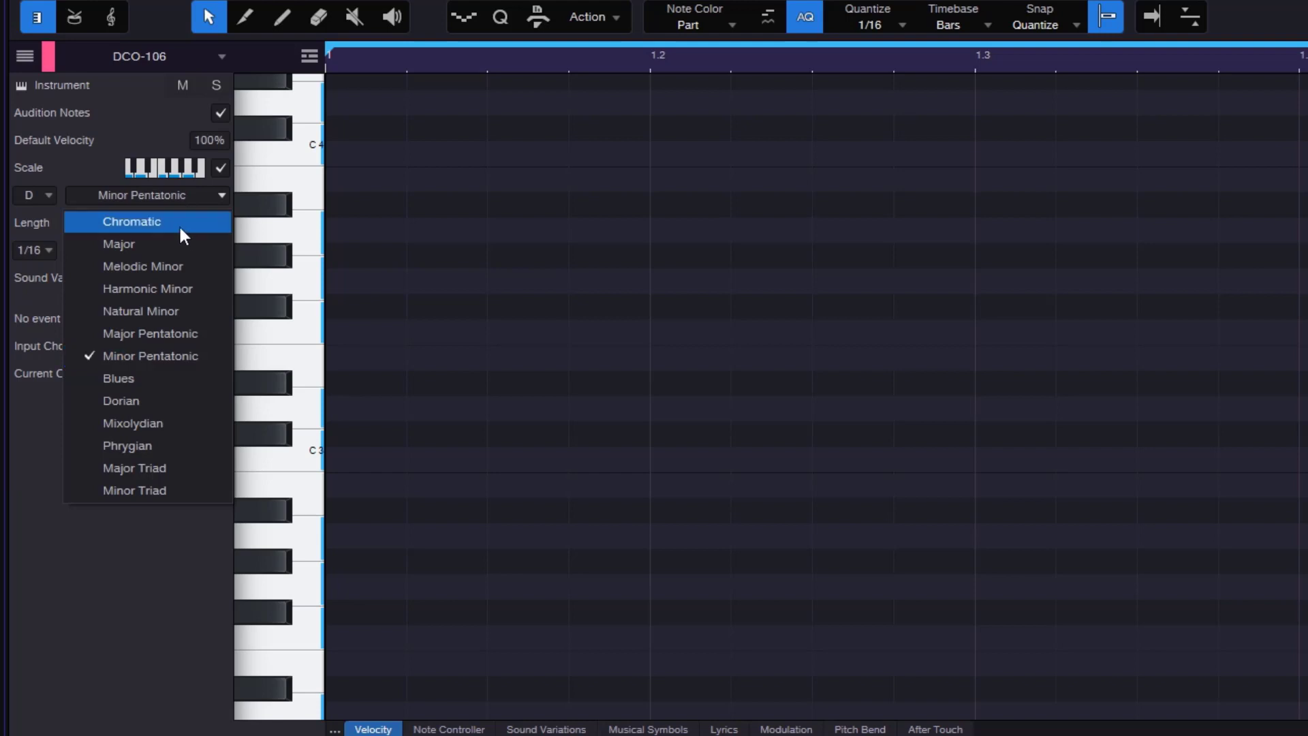
{"action": "left_click", "coordinate": [168, 222]}
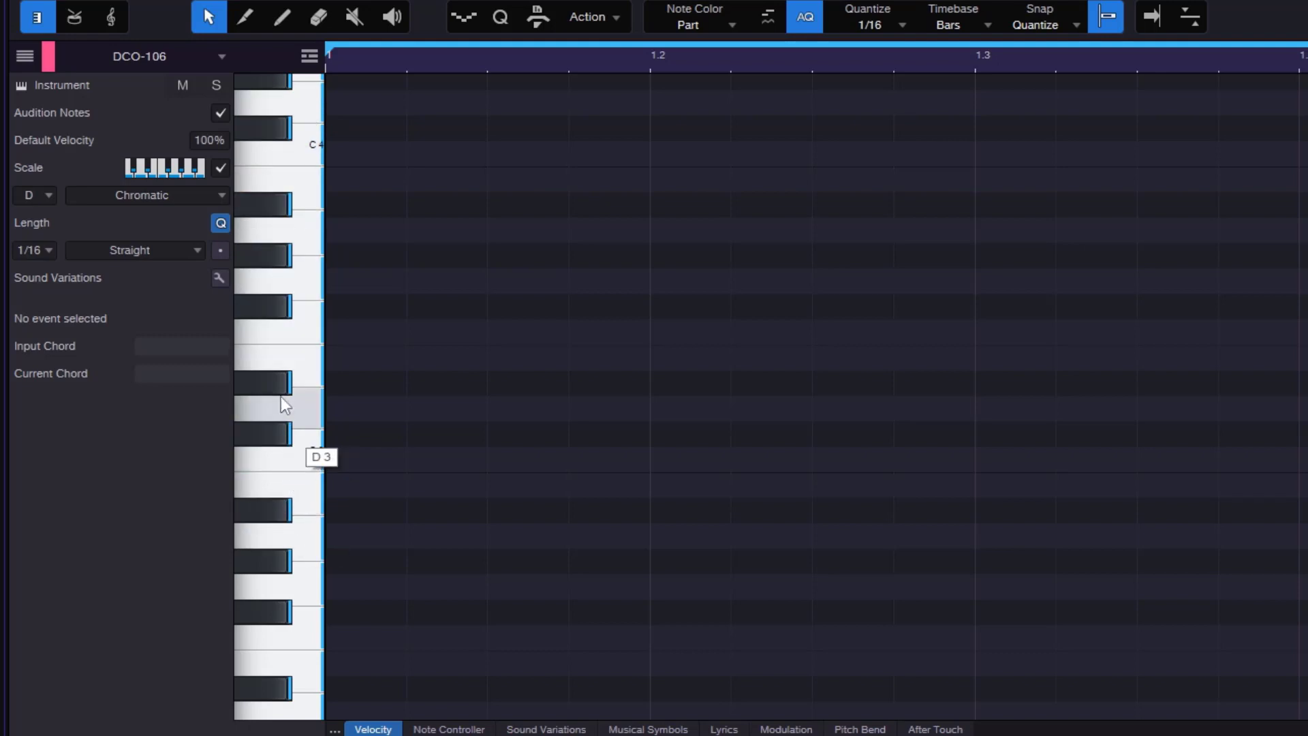
Step: Change the scale to Natural Minor with C as the root note
{"action": "left_click", "coordinate": [210, 198]}
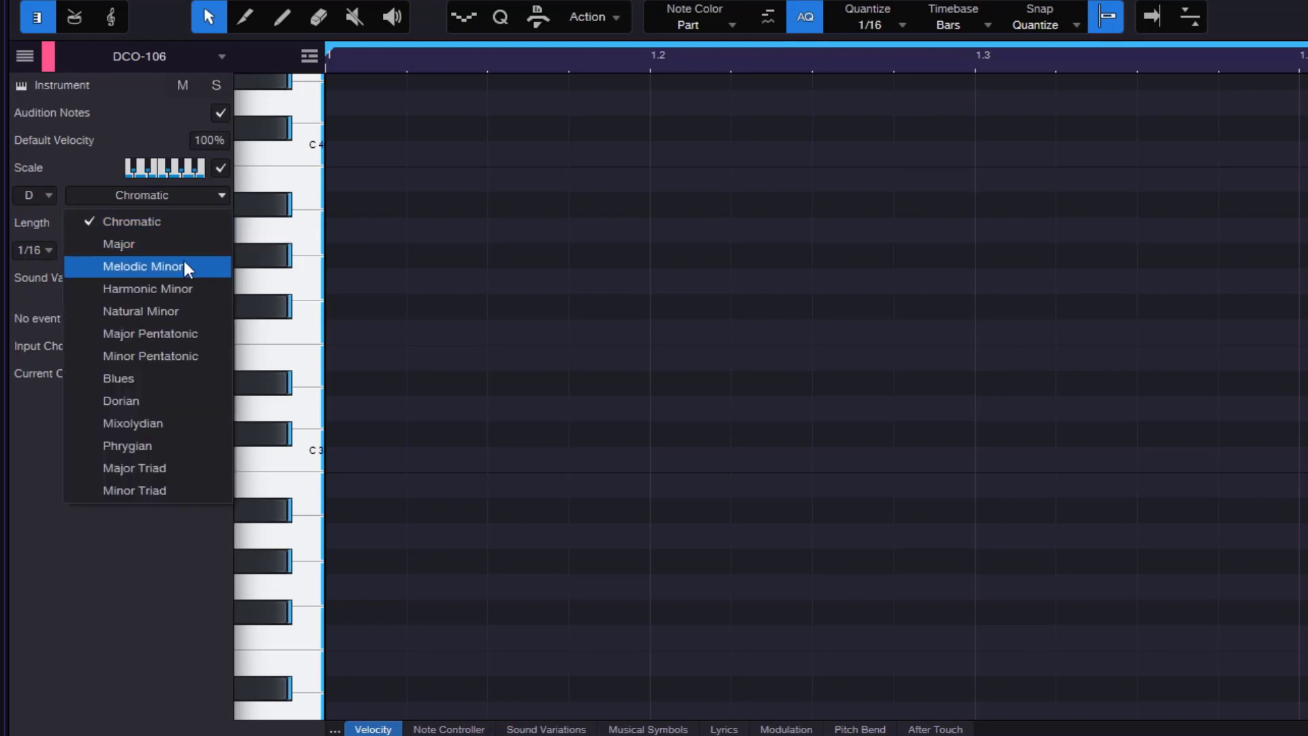
{"action": "left_click", "coordinate": [162, 308]}
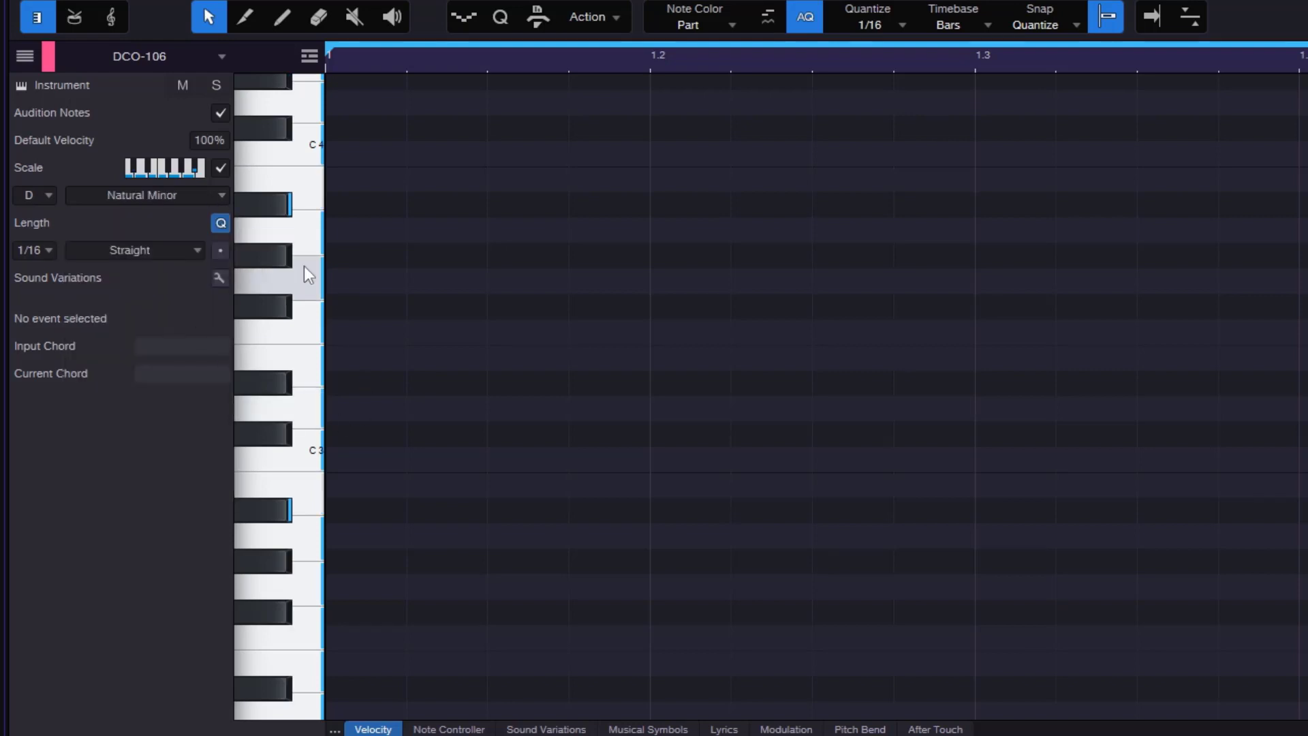
{"action": "left_click", "coordinate": [53, 193]}
{"action": "left_click", "coordinate": [68, 215]}
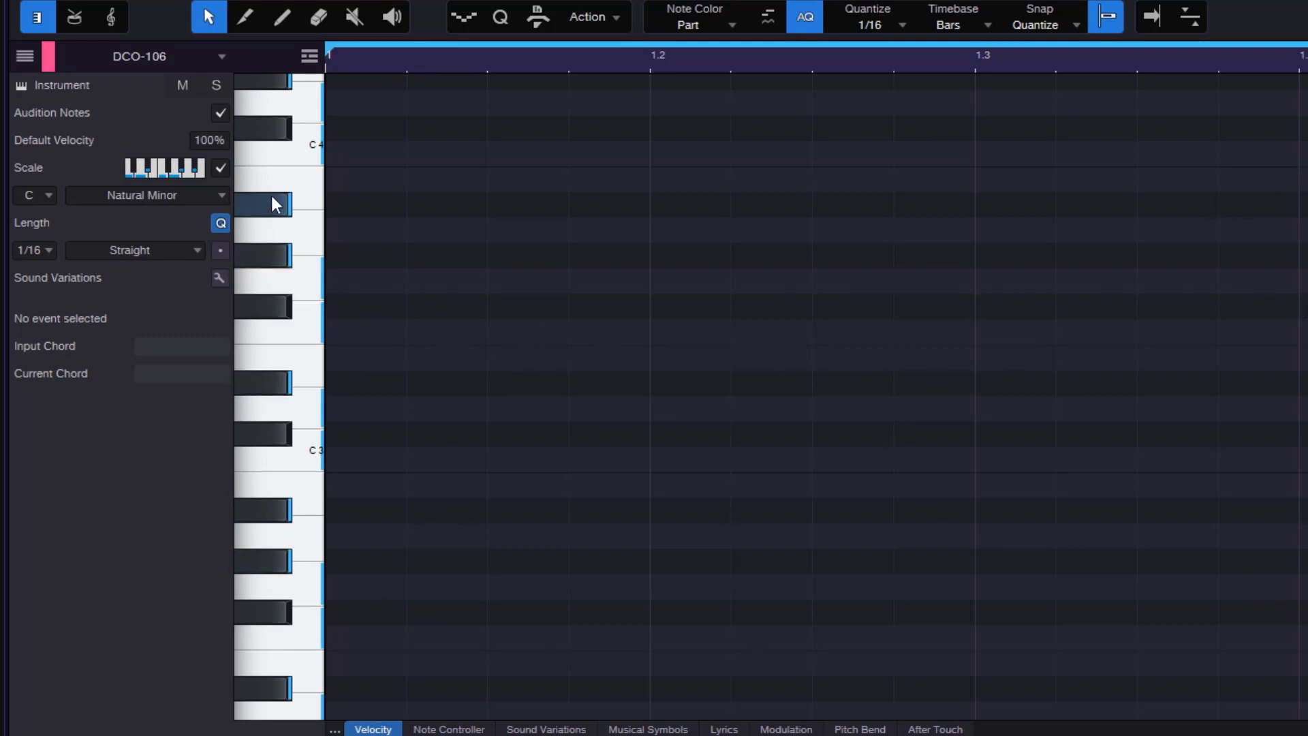
Step: Draw 1/16 F3 and G3 notes at the start of bar 1, switching the scale off and back on between them
{"action": "left_click", "coordinate": [351, 334]}
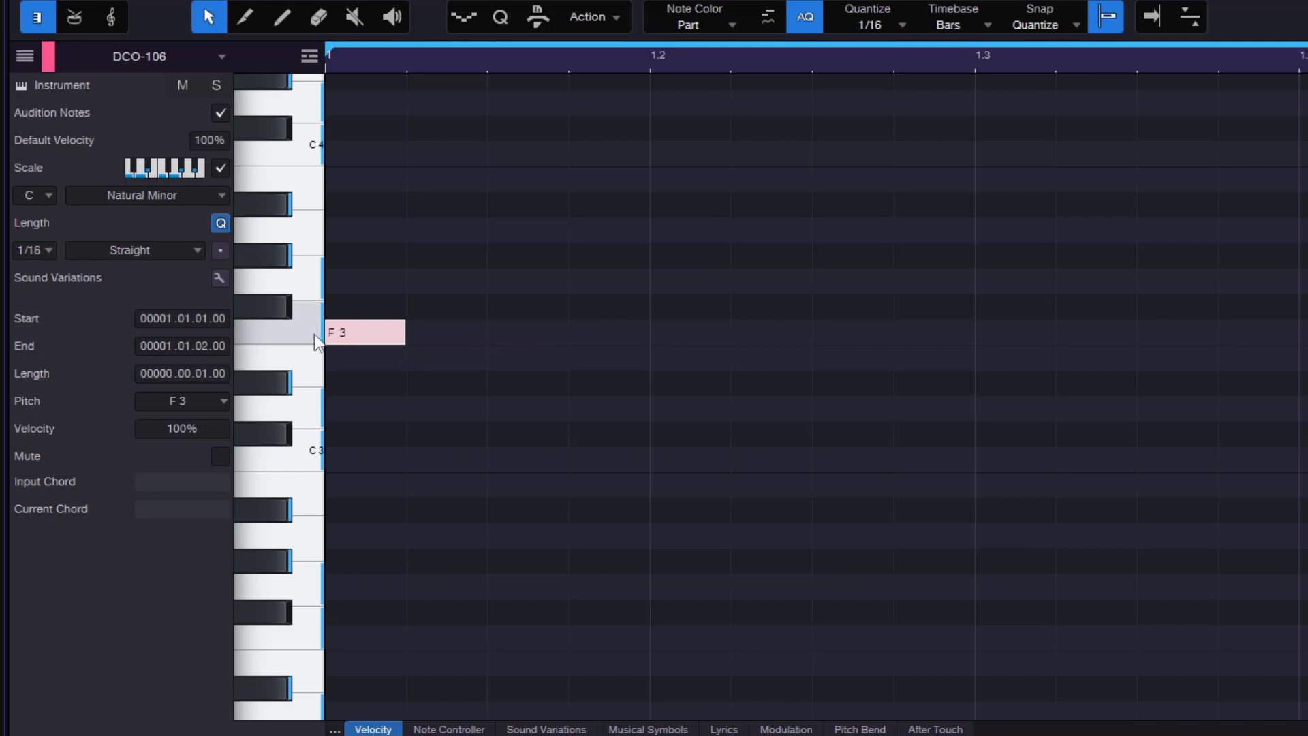
{"action": "left_click", "coordinate": [219, 173]}
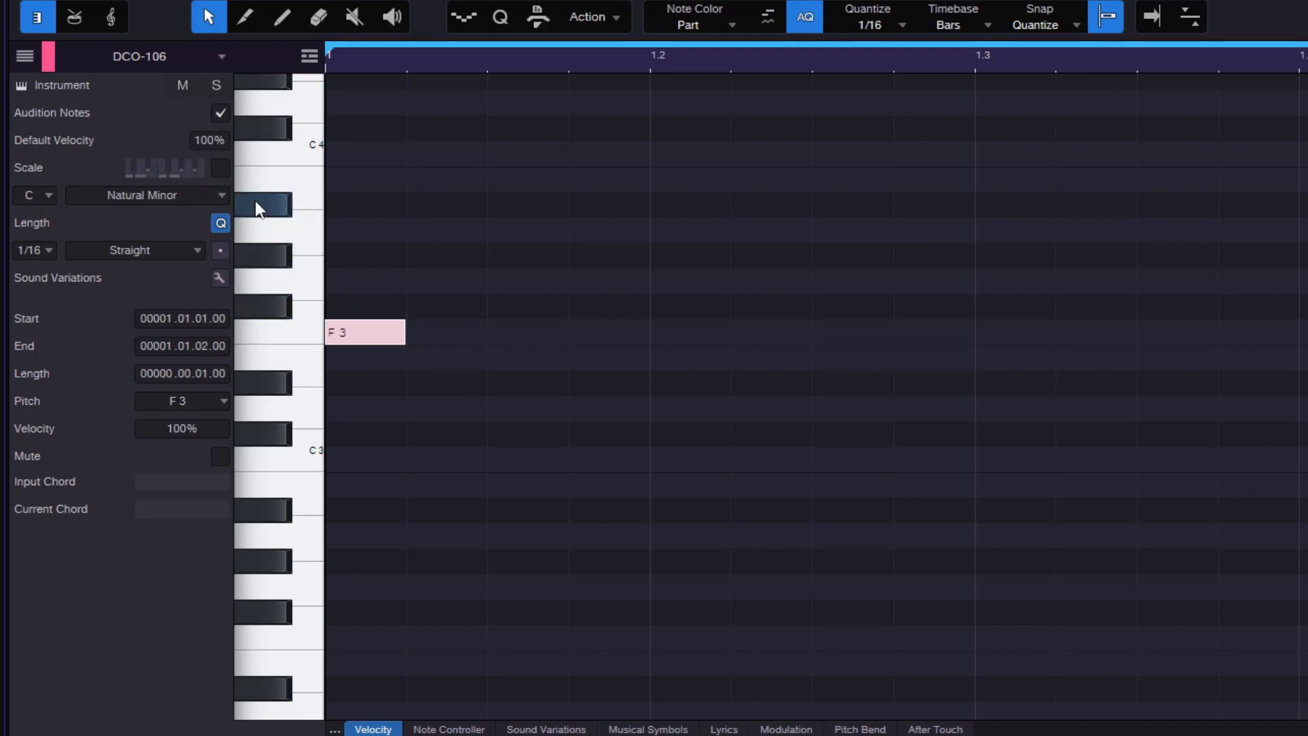
{"action": "left_click", "coordinate": [220, 168]}
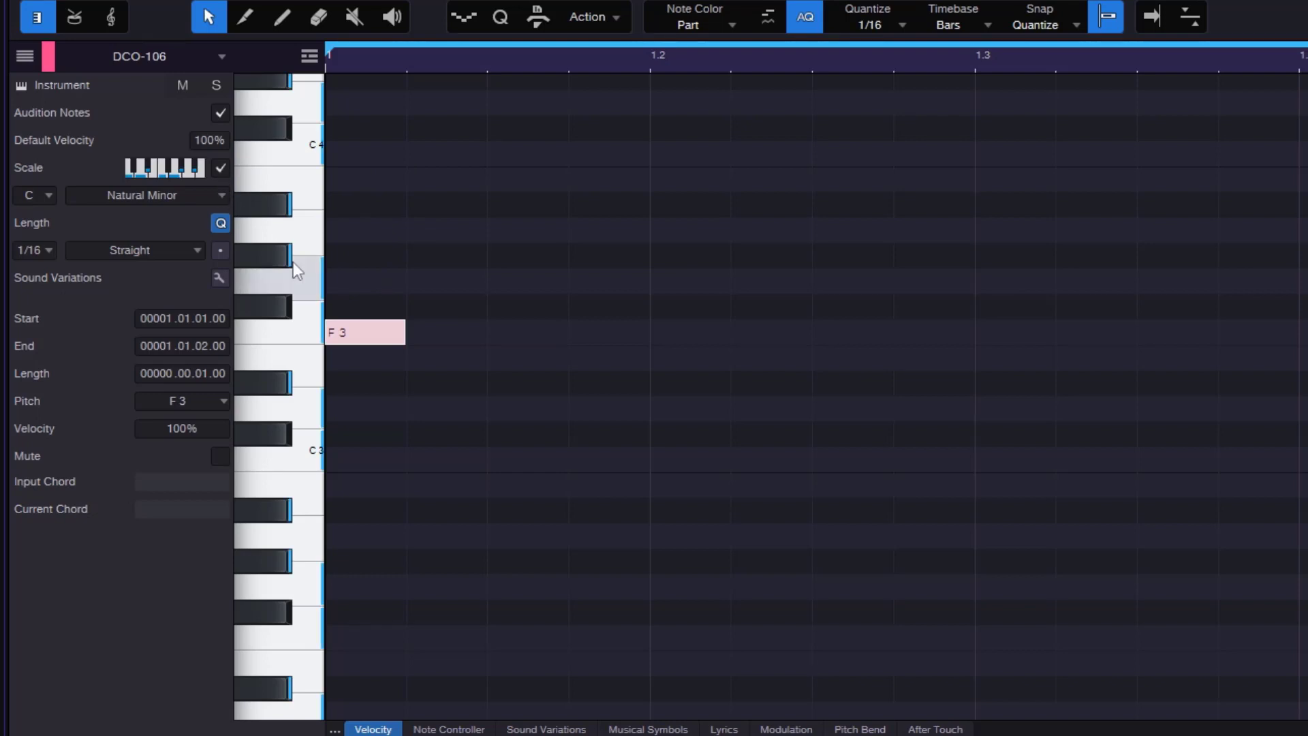
{"action": "left_click", "coordinate": [357, 287]}
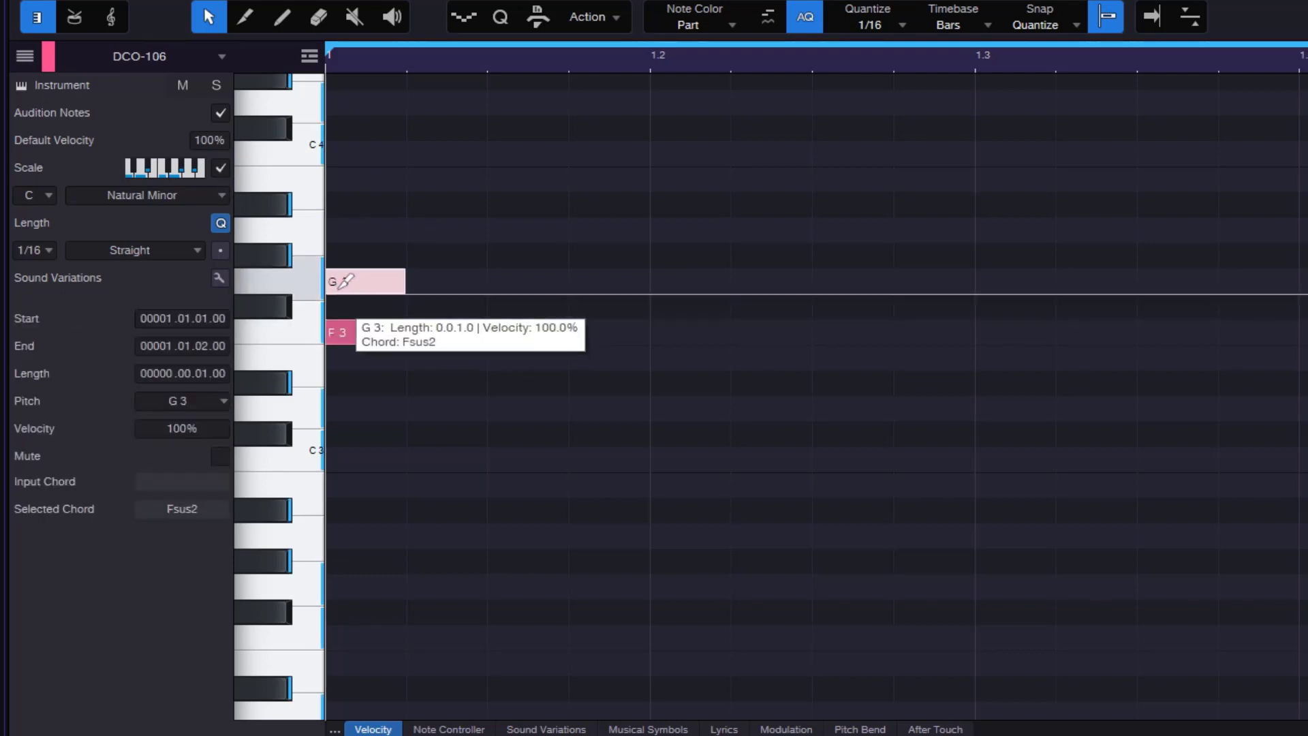
Step: Draw 1/16 G#3, A#3, C4 and D4 notes at the start of bar 1, also trying the out-of-scale A3 row
{"action": "left_click", "coordinate": [367, 256]}
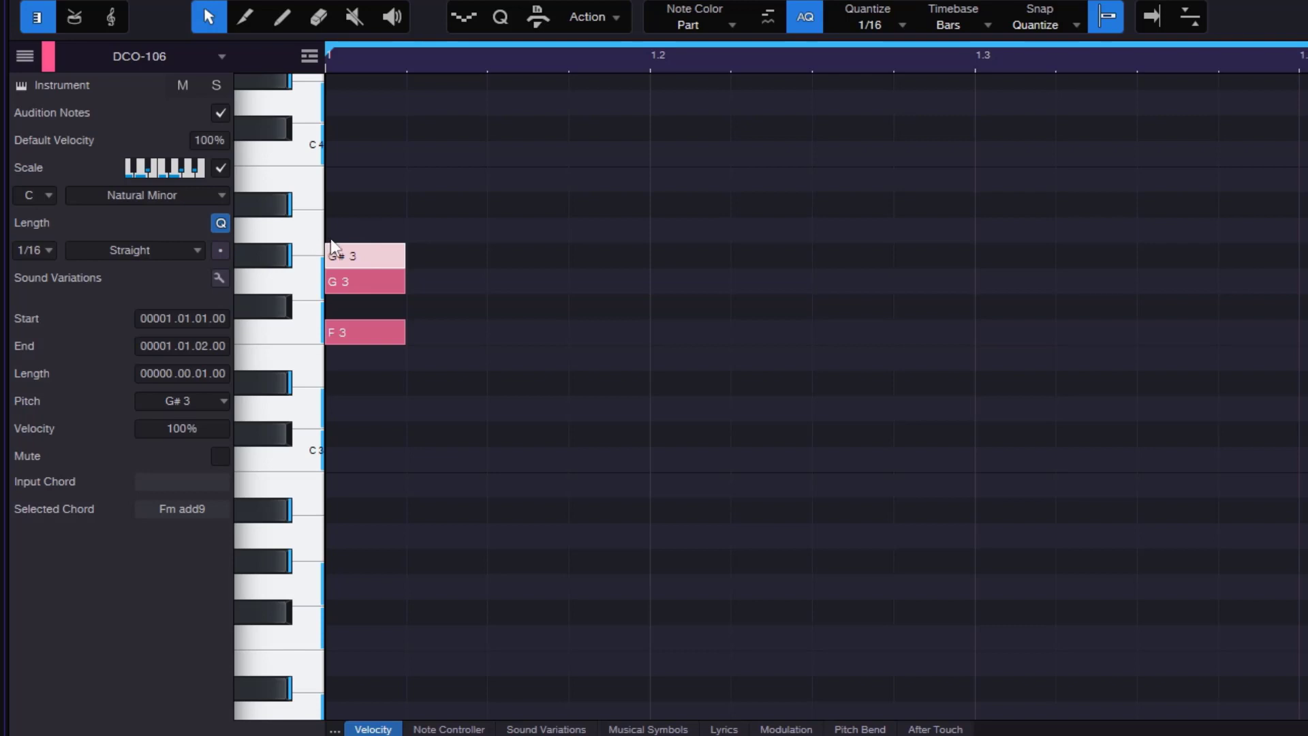
{"action": "left_click", "coordinate": [333, 231]}
{"action": "left_click", "coordinate": [333, 246]}
{"action": "left_click", "coordinate": [332, 232]}
{"action": "left_click", "coordinate": [386, 252]}
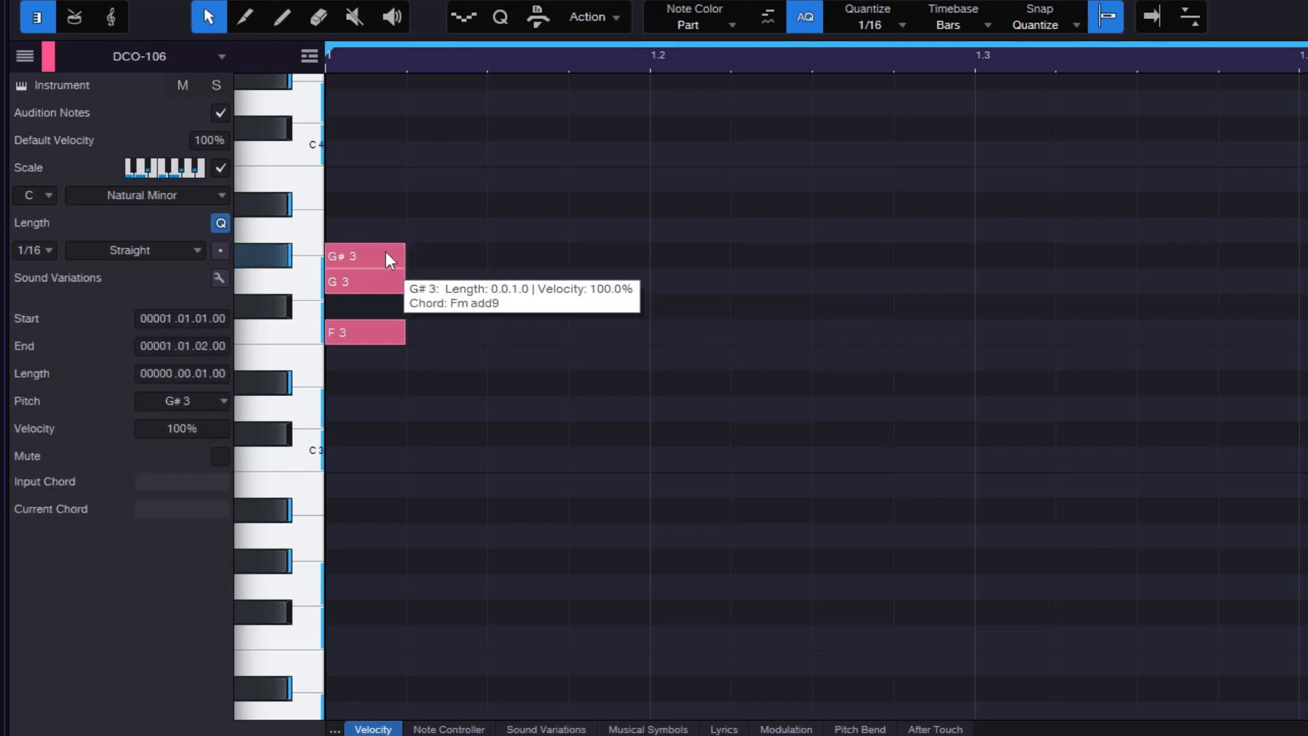
{"action": "left_click", "coordinate": [339, 250]}
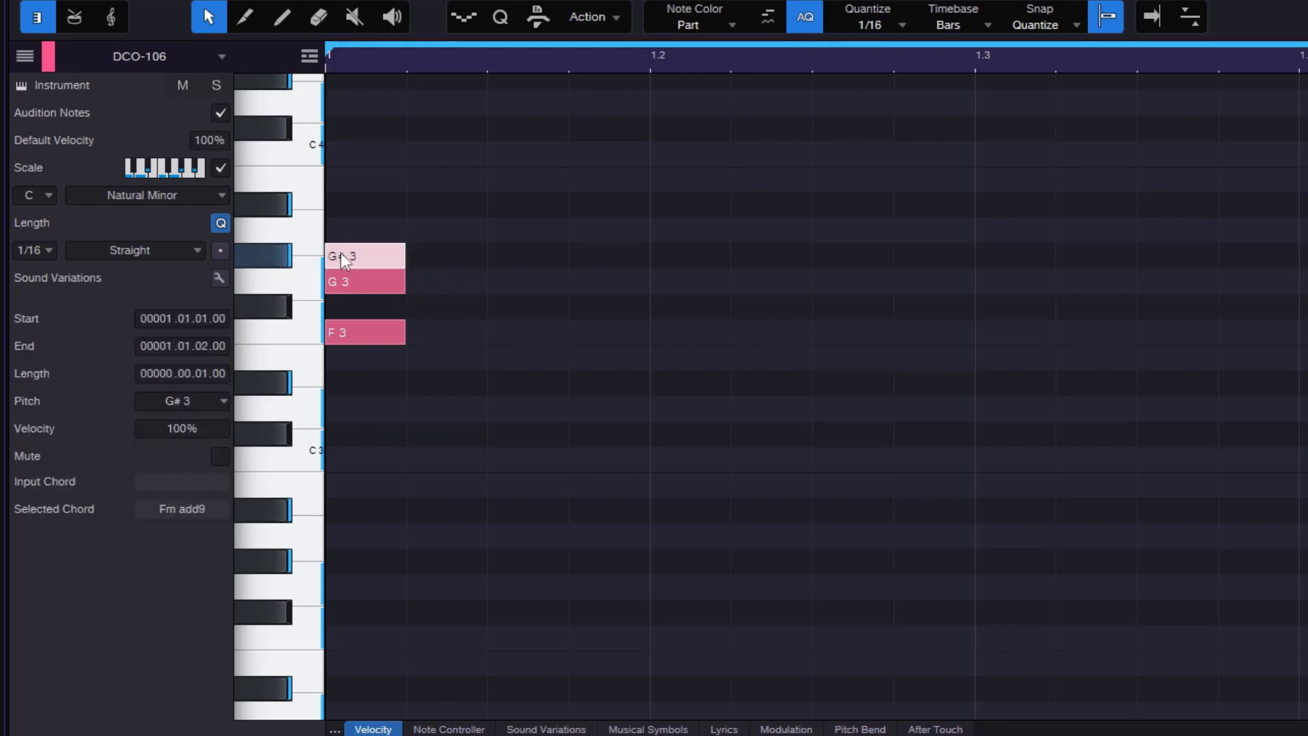
{"action": "left_click", "coordinate": [347, 203], "text": "ctrl"}
{"action": "left_click", "coordinate": [345, 152], "text": "ctrl"}
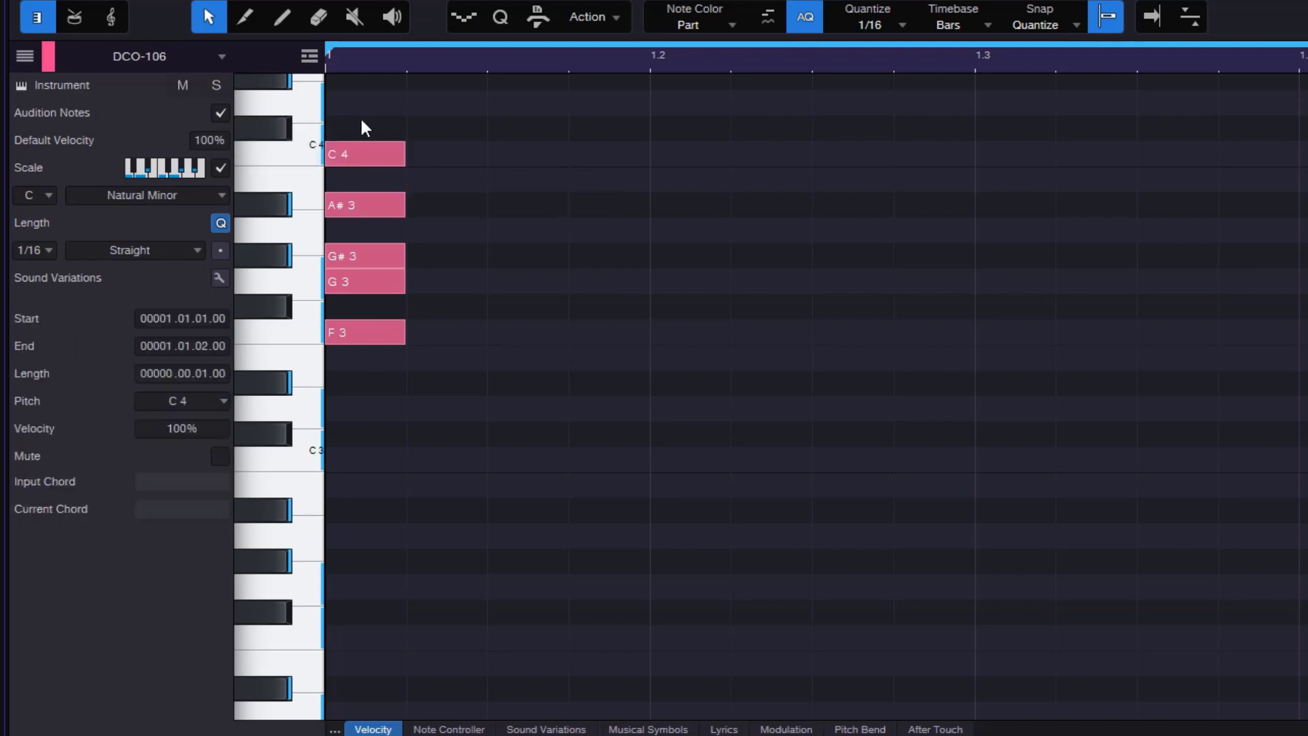
{"action": "left_click", "coordinate": [354, 101], "text": "ctrl"}
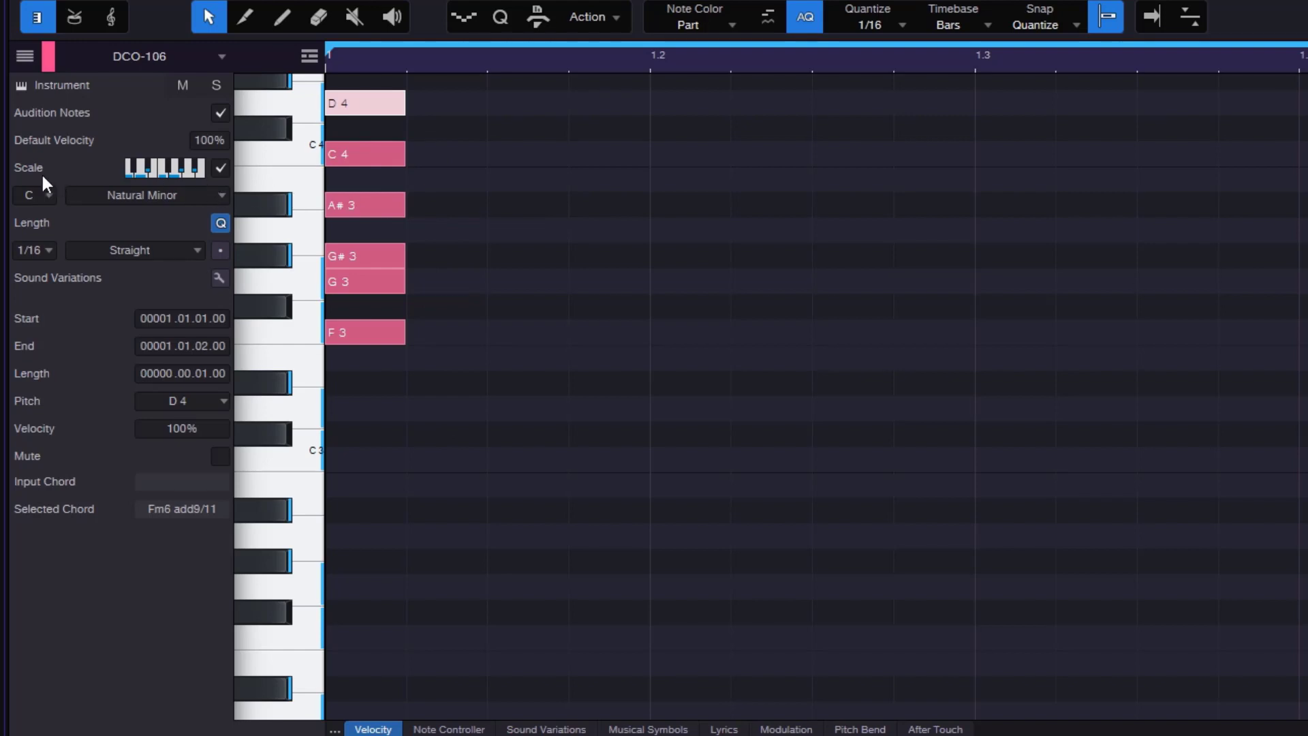
Step: Delete all notes in the DCO-106 part and view the available scale types without changing the scale
{"action": "left_click", "coordinate": [497, 114]}
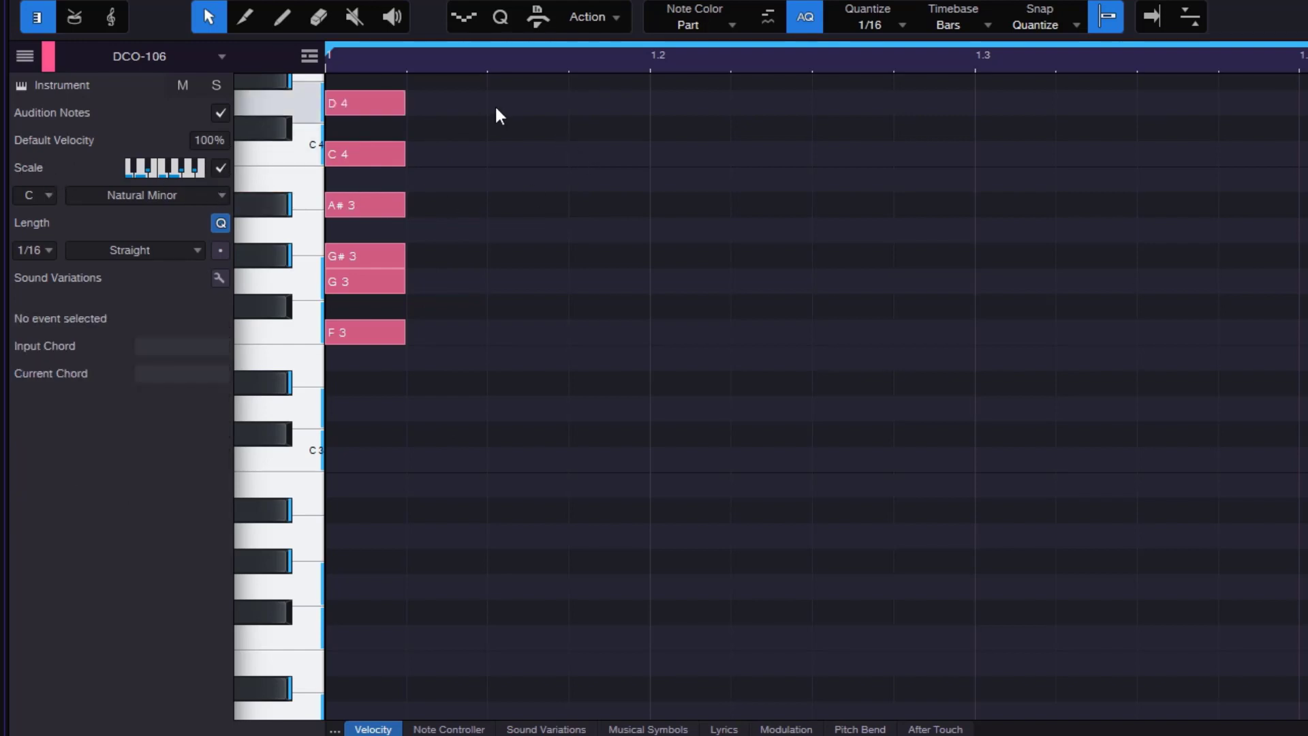
{"action": "left_click_drag", "start_coordinate": [487, 74], "coordinate": [337, 417]}
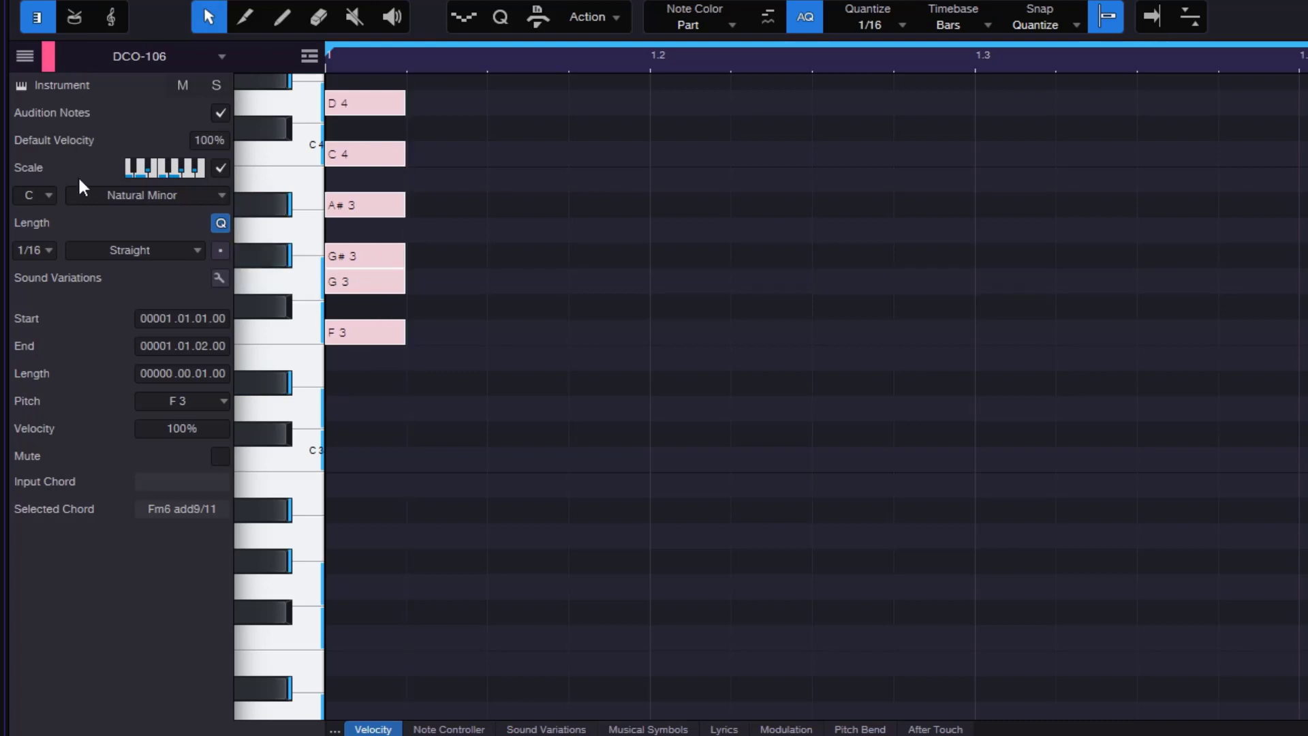
{"action": "key", "text": "Delete"}
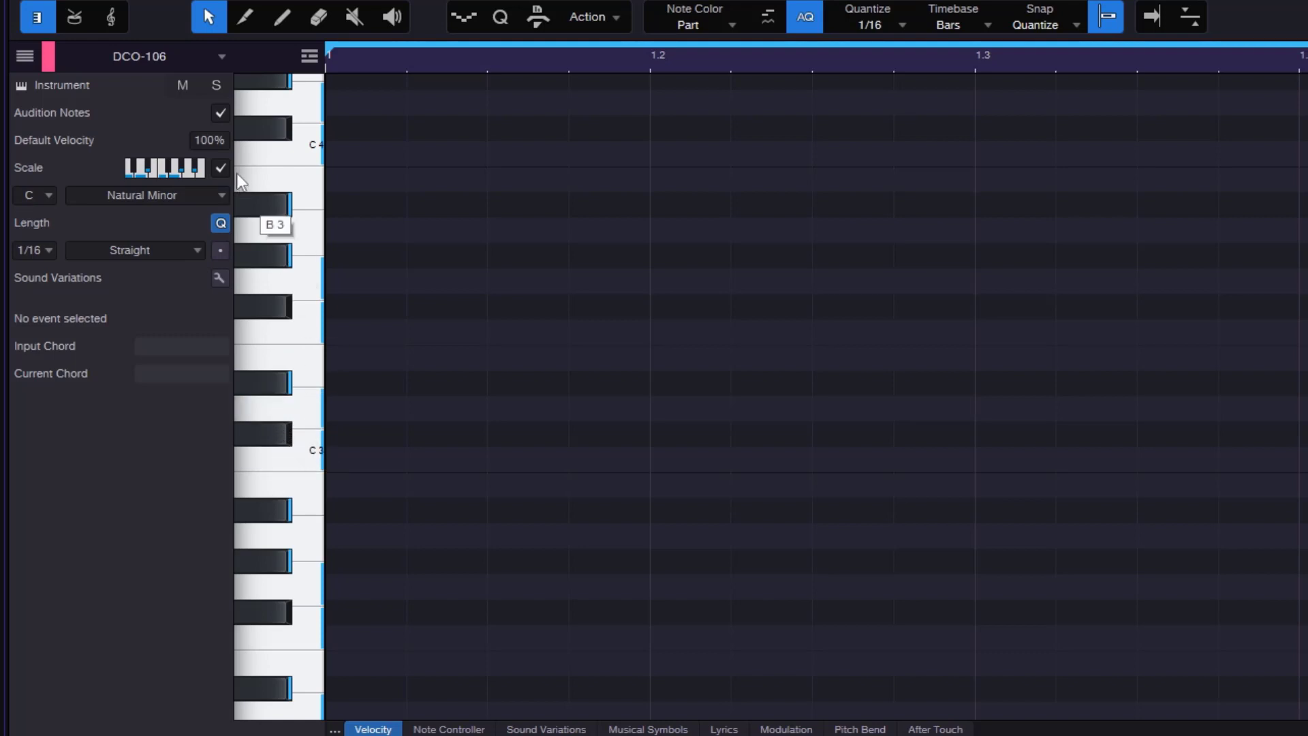
{"action": "left_click", "coordinate": [202, 186]}
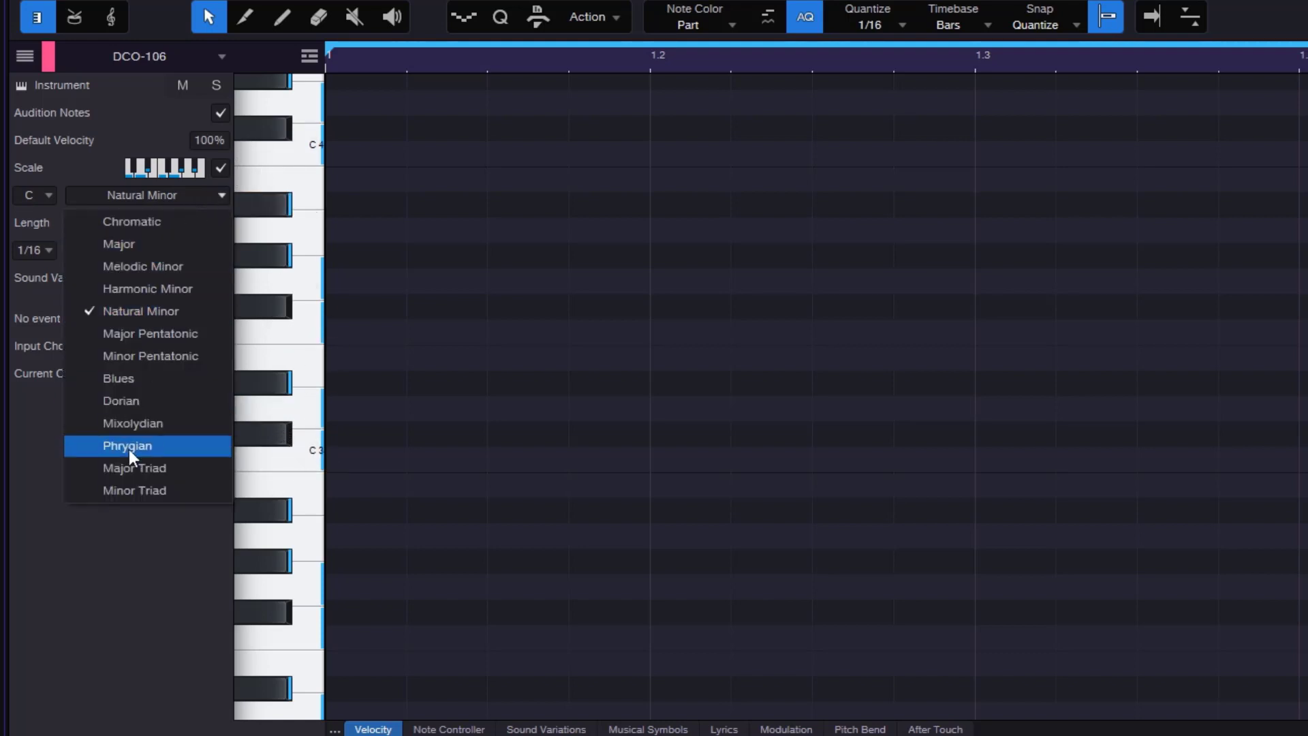
{"action": "left_click", "coordinate": [350, 352]}
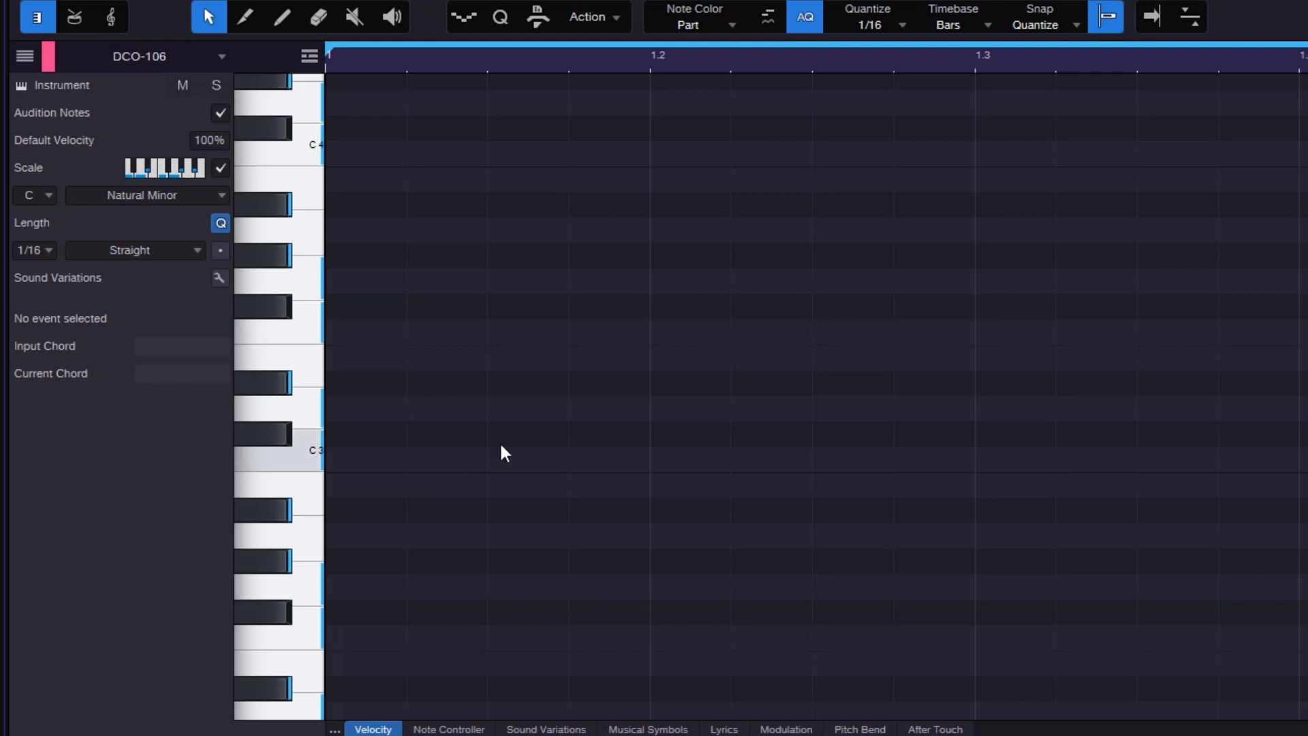
Step: Draw 1/16 C3, D#3 and F3 notes at the start of bar 1, and try to add the out-of-scale E3
{"action": "left_click", "coordinate": [386, 467], "text": "ctrl"}
{"action": "left_click", "coordinate": [355, 379], "text": "ctrl"}
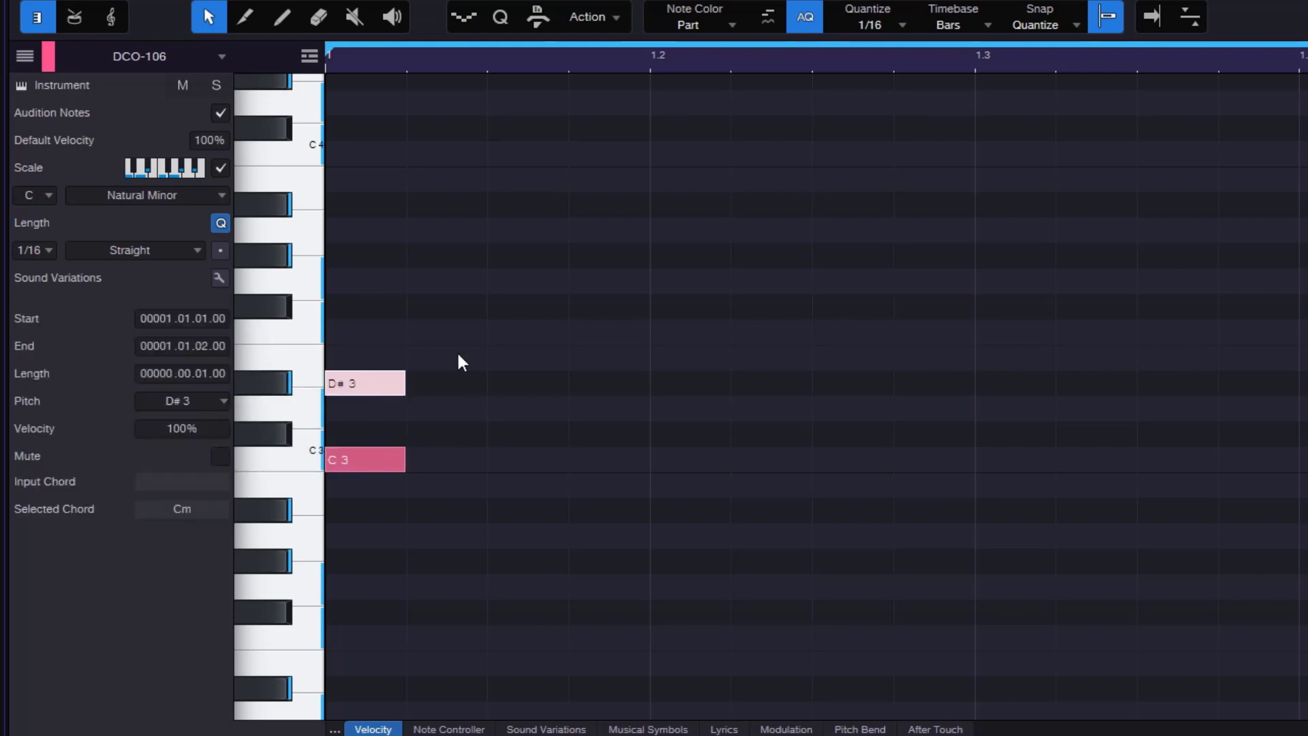
{"action": "left_click", "coordinate": [381, 331], "text": "ctrl"}
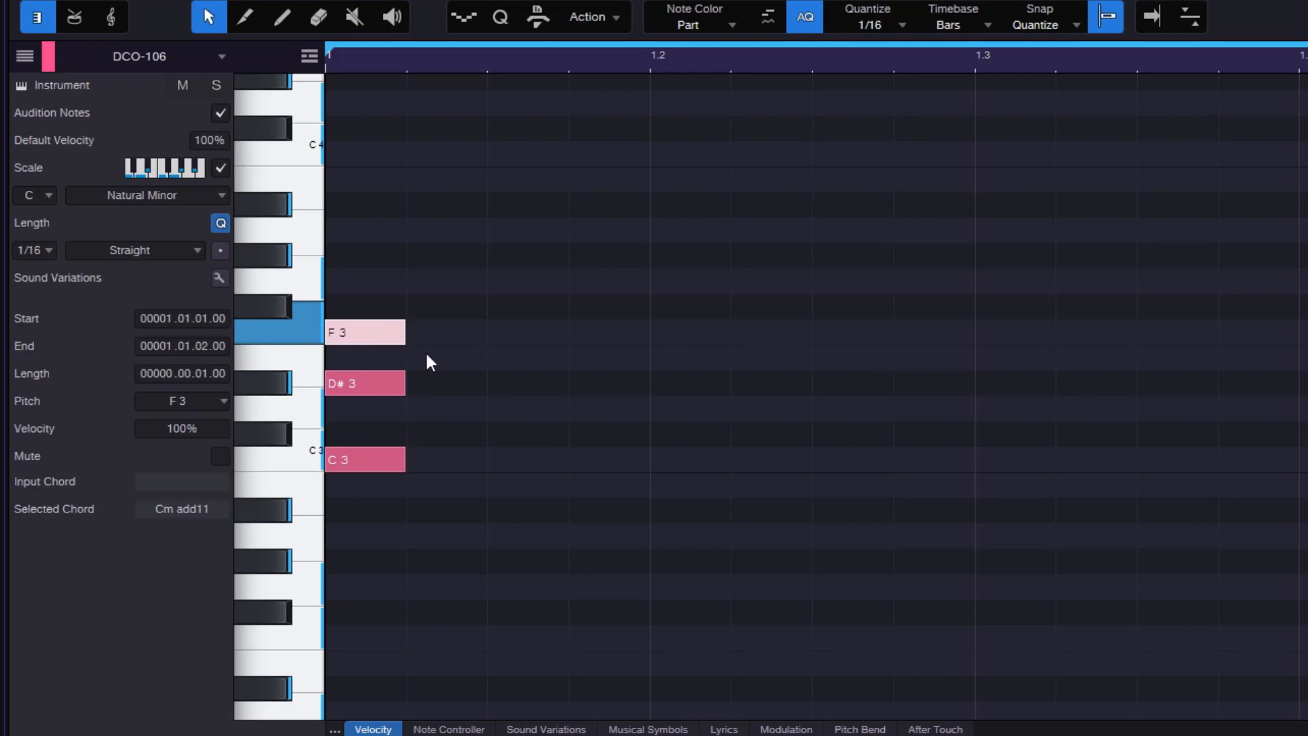
{"action": "left_click", "coordinate": [342, 358]}
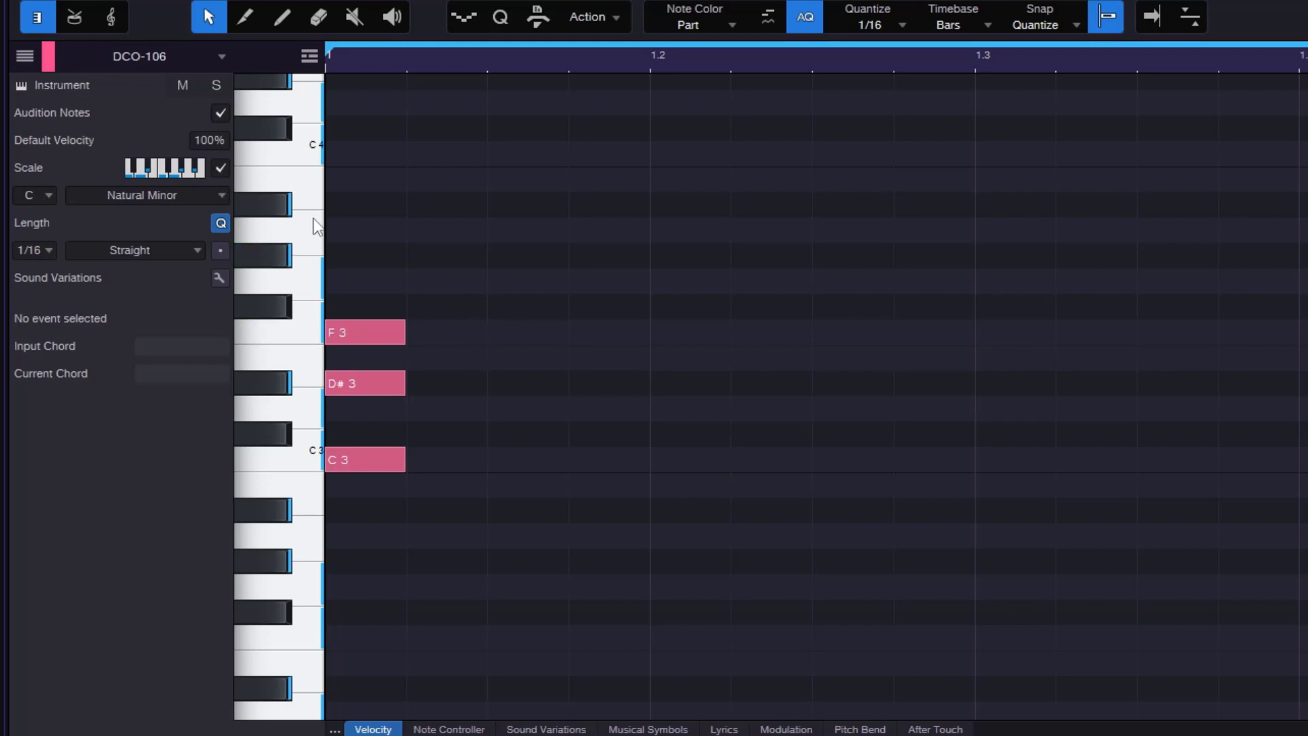
Step: Turn the scale off to draw an E3 note at the start of bar 1, turn it back on and remove the note
{"action": "left_click", "coordinate": [221, 168]}
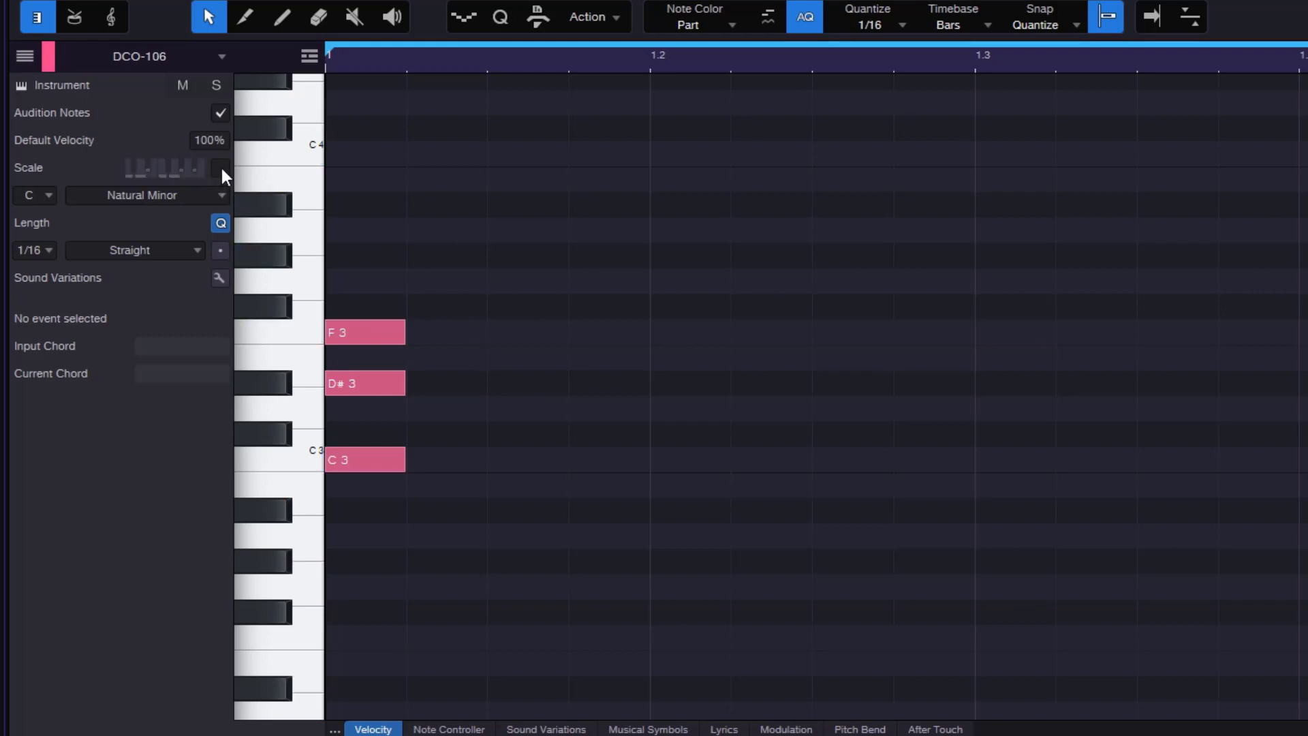
{"action": "left_click", "coordinate": [347, 357], "text": "ctrl"}
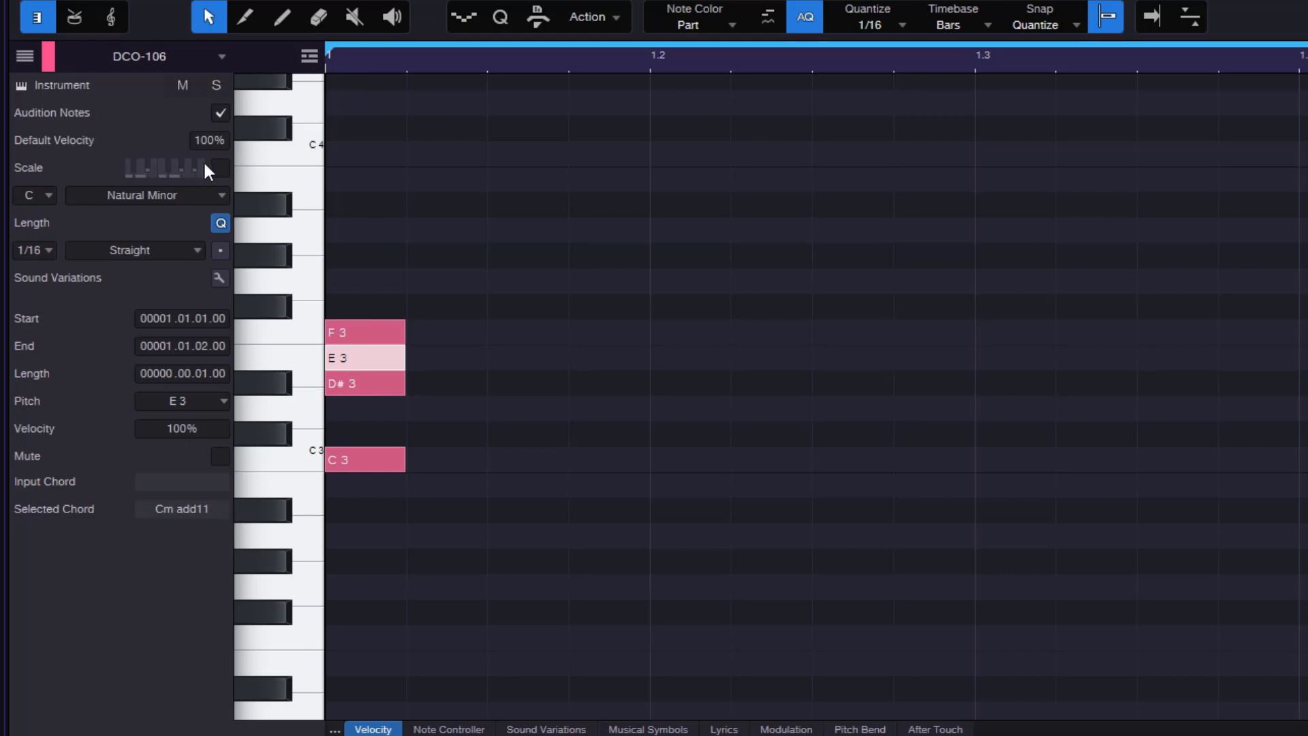
{"action": "left_click", "coordinate": [221, 168]}
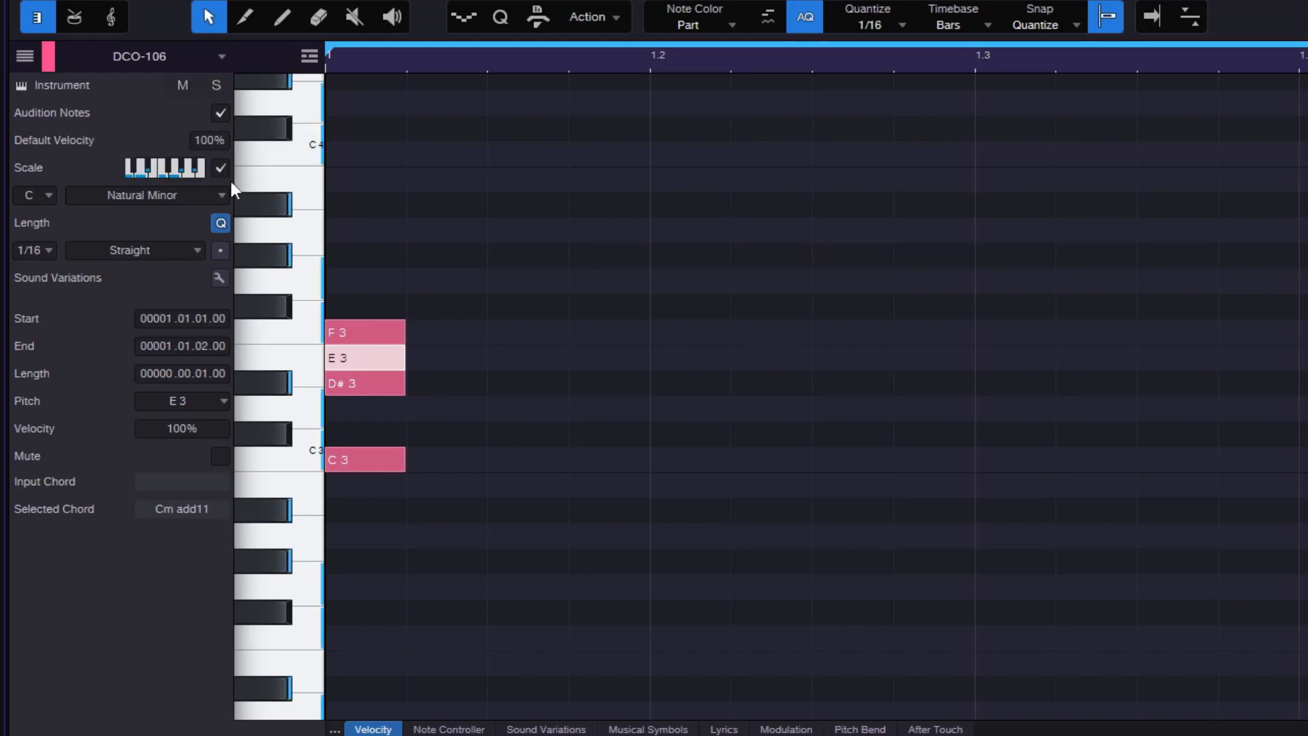
{"action": "double_click", "coordinate": [352, 357]}
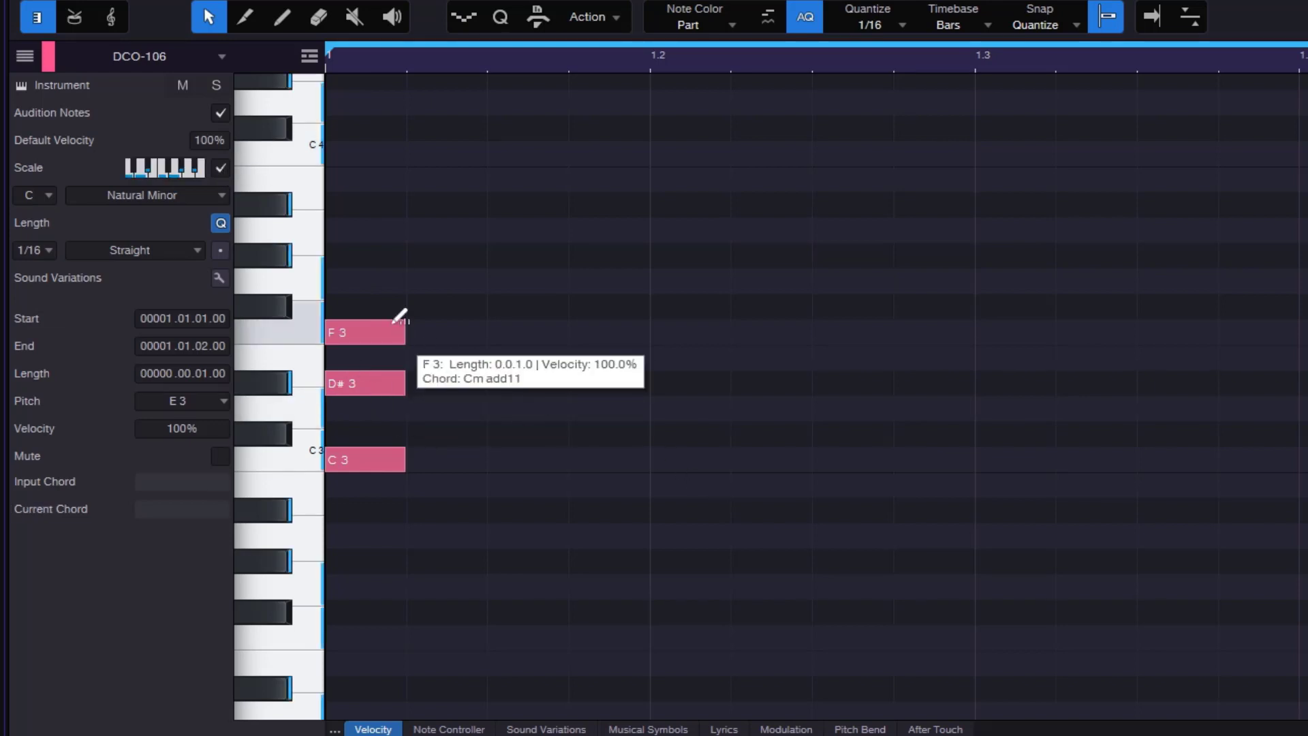
Step: Transpose the F3 note down to E3 and back up to F3 twice with the scale turned on
{"action": "left_click", "coordinate": [359, 333]}
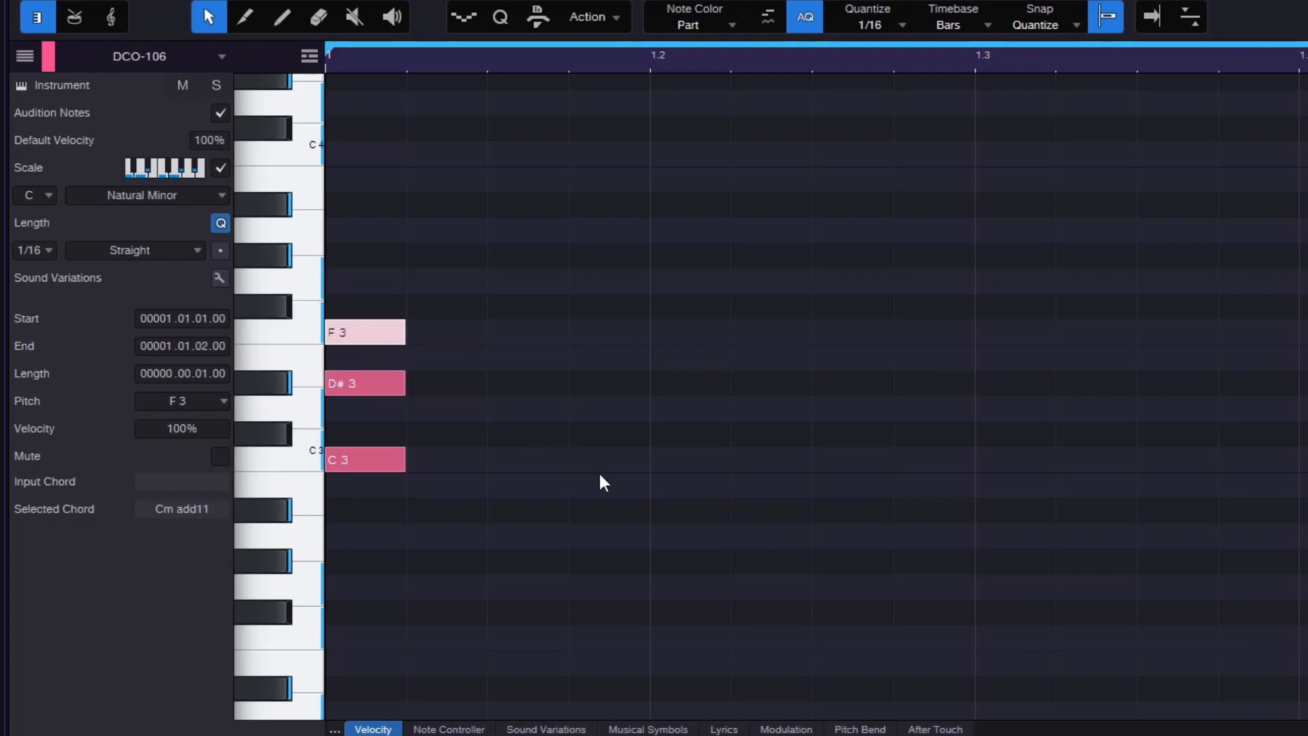
{"action": "key", "text": "Down"}
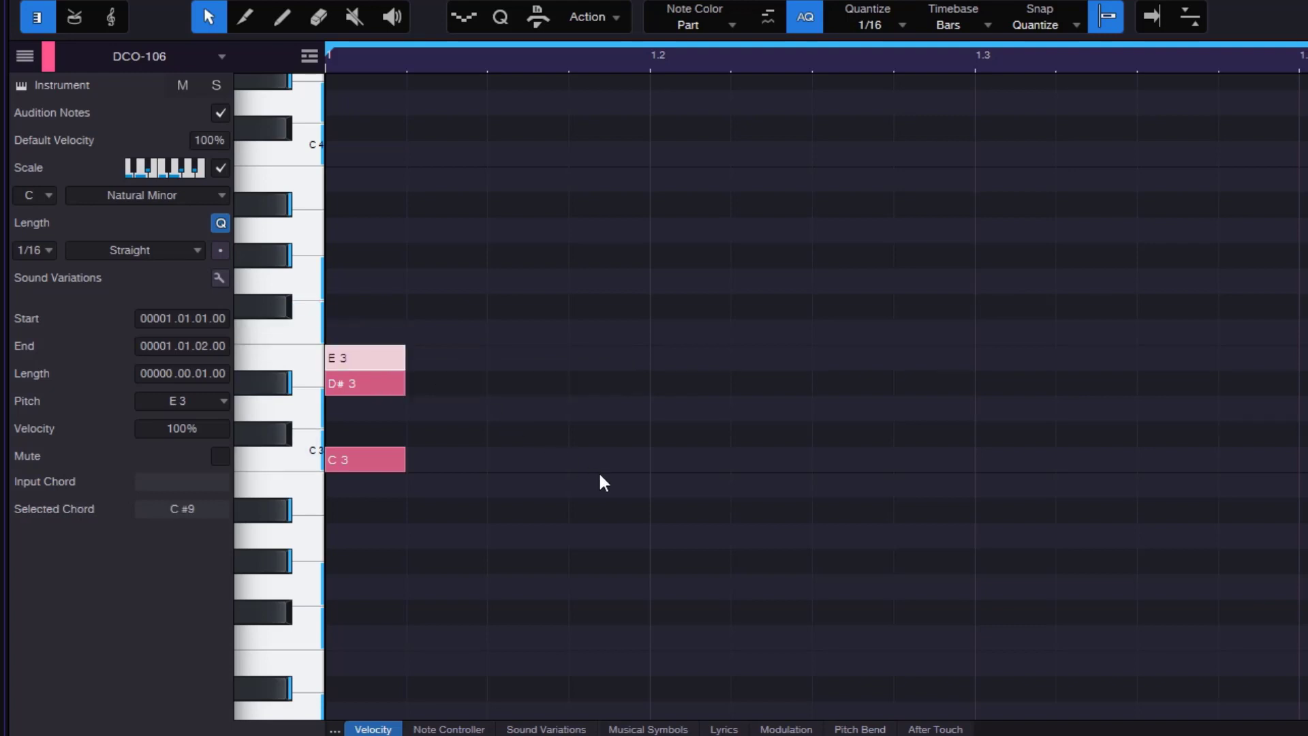
{"action": "key", "text": "Up"}
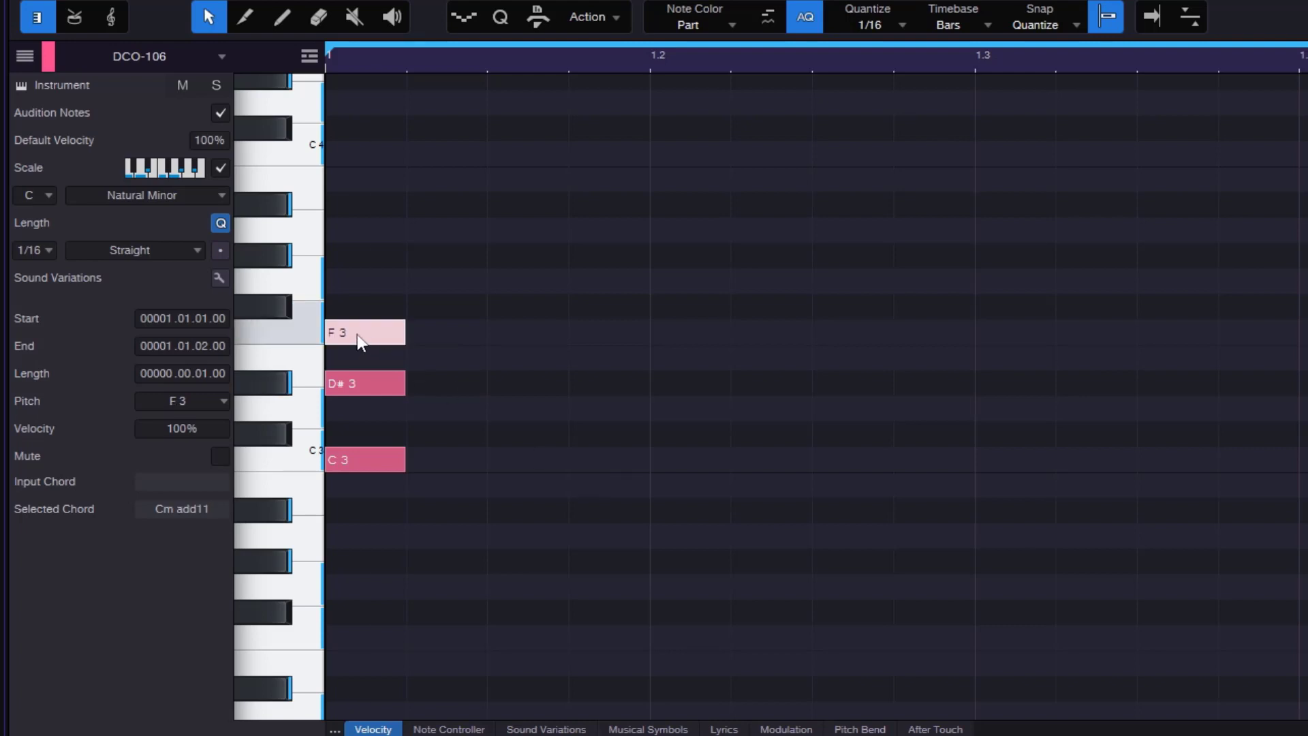
{"action": "key", "text": "Down"}
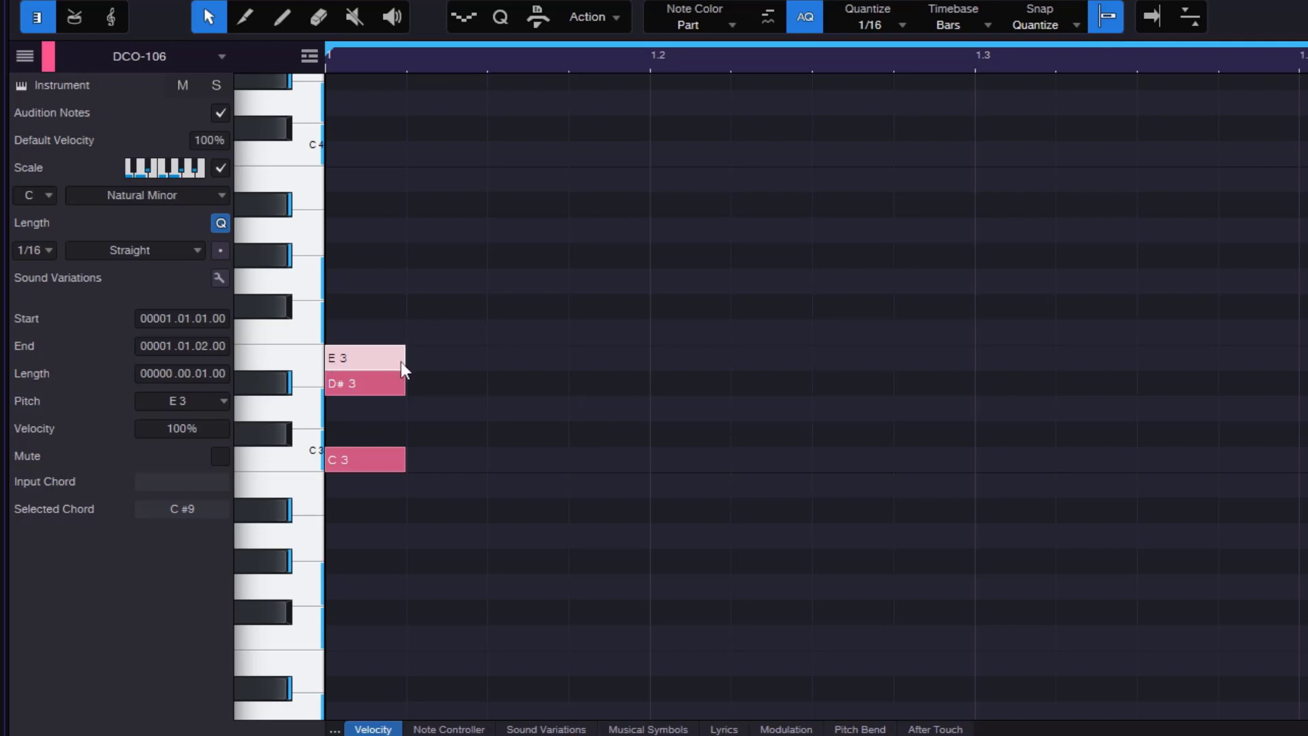
{"action": "left_click", "coordinate": [383, 335]}
{"action": "left_click", "coordinate": [385, 352]}
{"action": "left_click_drag", "start_coordinate": [374, 345], "coordinate": [370, 305]}
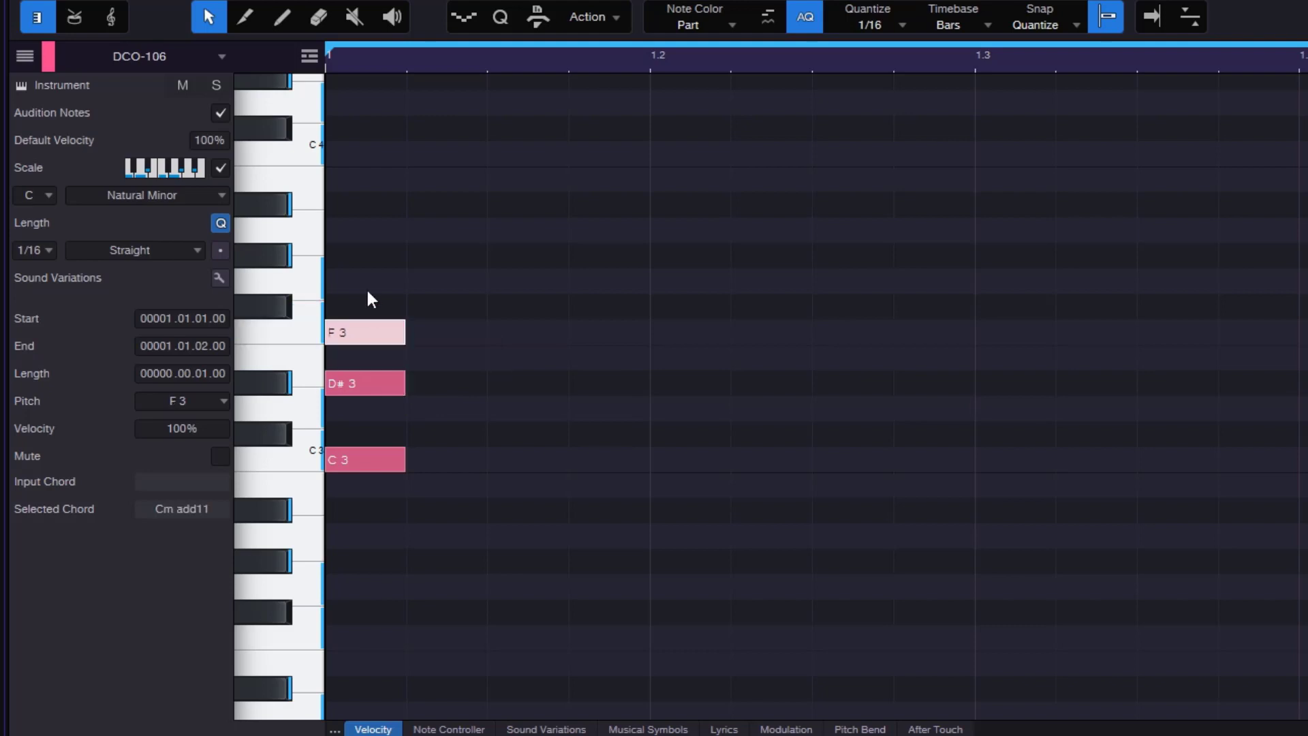
Step: Turn the scale off and draw 1/16 D3, G#3 and F3 notes at beat 1.2
{"action": "left_click", "coordinate": [220, 168]}
{"action": "left_click_drag", "start_coordinate": [406, 217], "coordinate": [390, 489]}
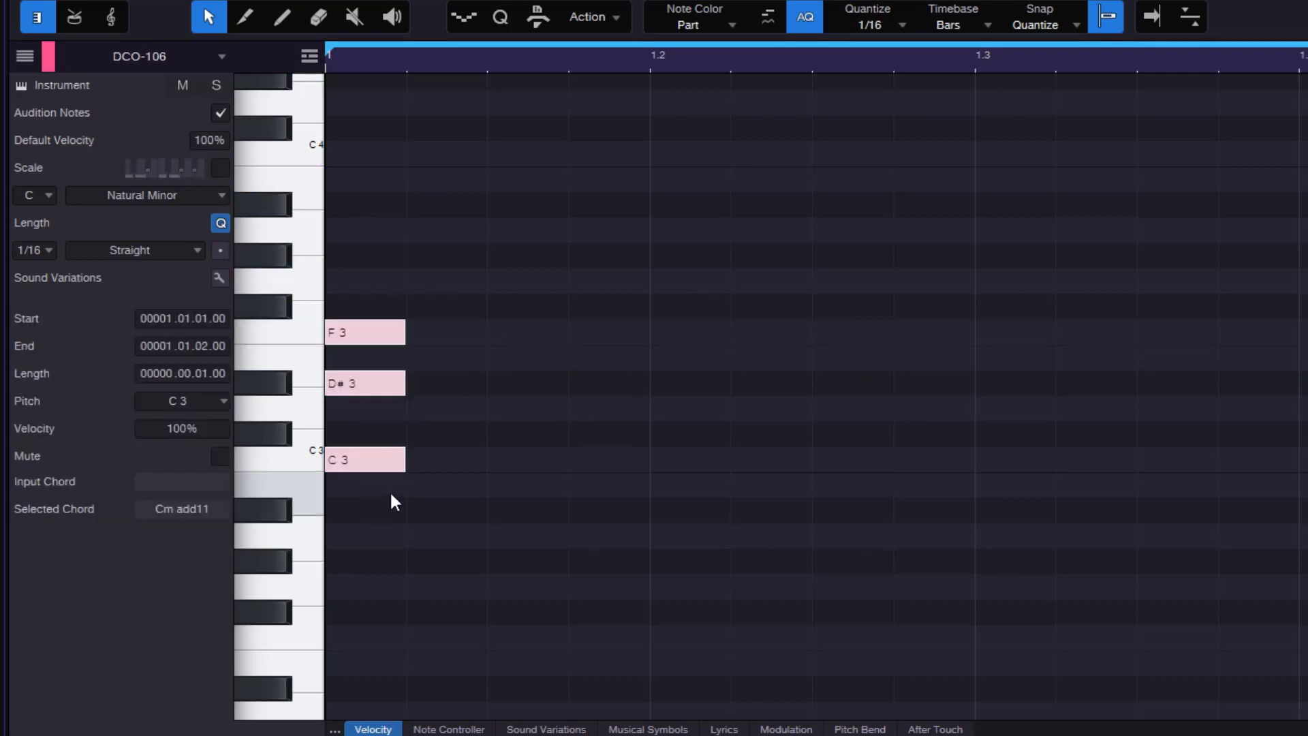
{"action": "left_click", "coordinate": [681, 408]}
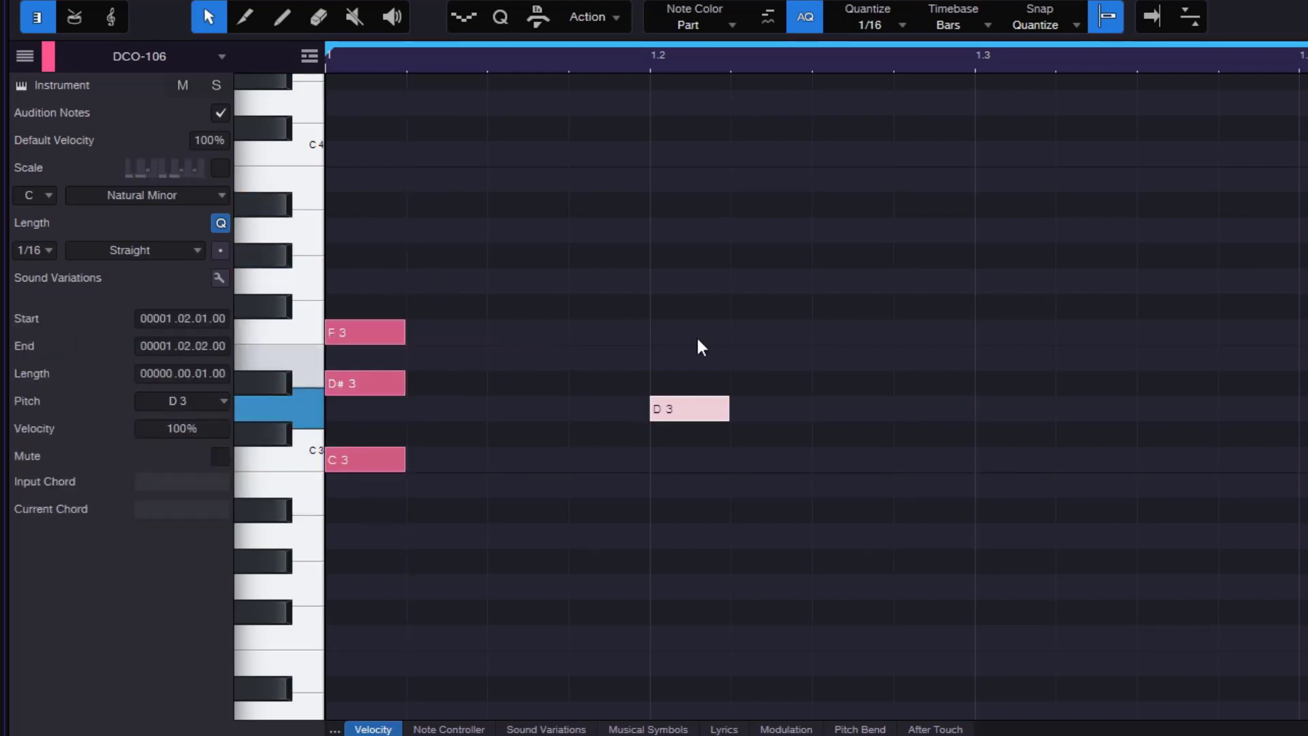
{"action": "left_click", "coordinate": [679, 257]}
{"action": "left_click", "coordinate": [706, 328]}
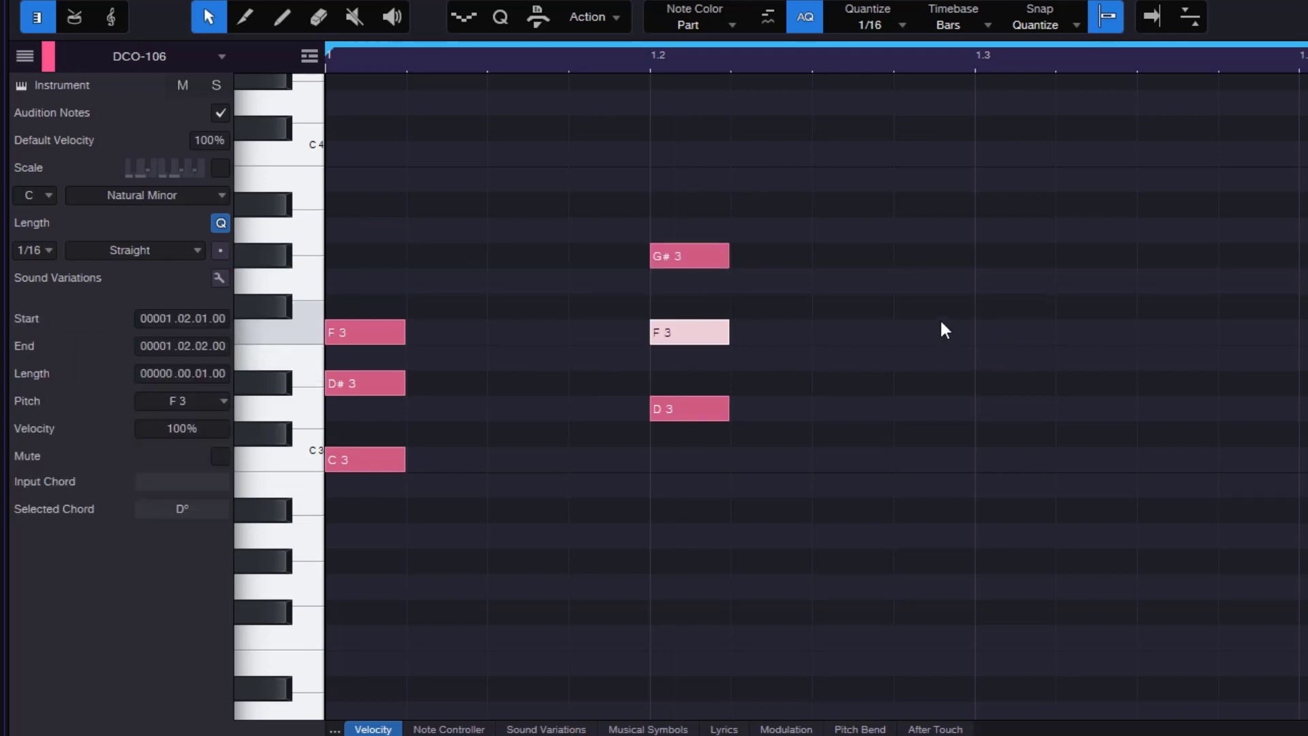
Step: Draw 1/16 B3, A3, F#3 and B2 notes at beat 1.3, and B3, F3, A2 and D3 notes at beat 1.4
{"action": "left_click", "coordinate": [1013, 179]}
{"action": "left_click", "coordinate": [1007, 230]}
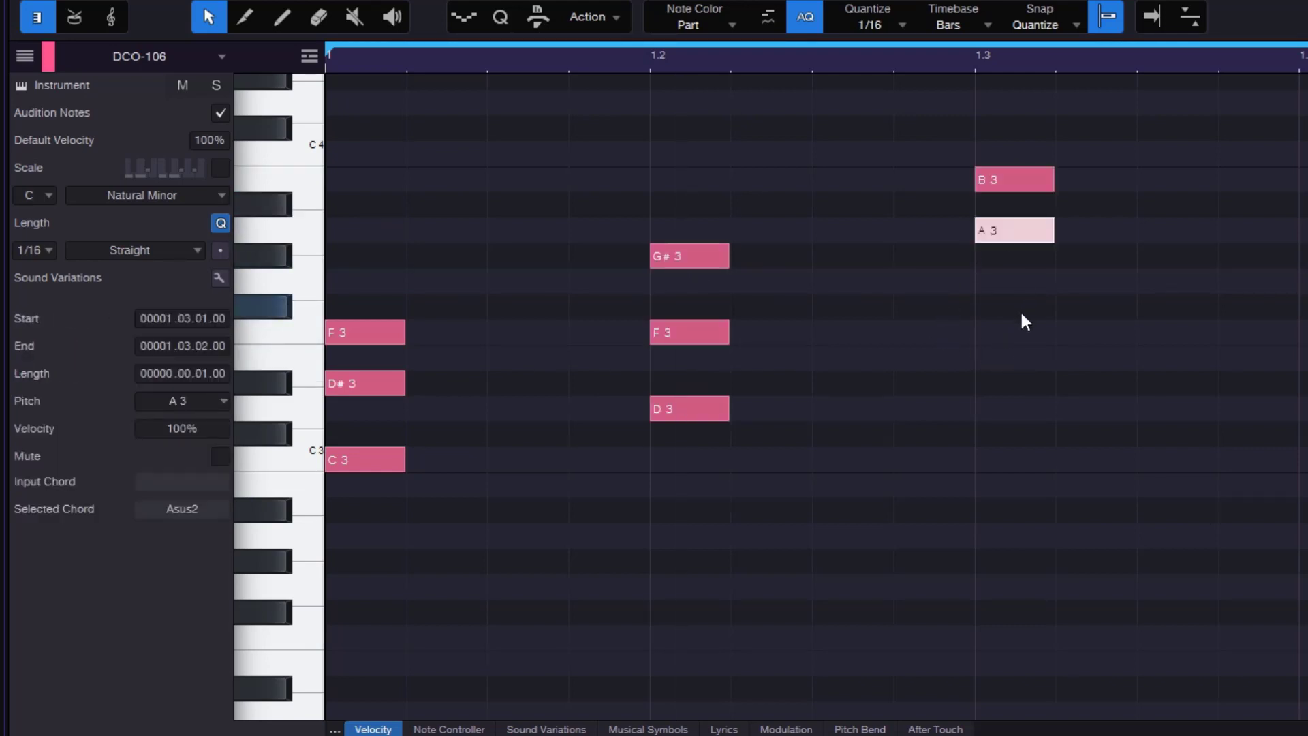
{"action": "left_click", "coordinate": [1020, 307]}
{"action": "left_click", "coordinate": [1022, 484]}
{"action": "left_click", "coordinate": [1303, 180]}
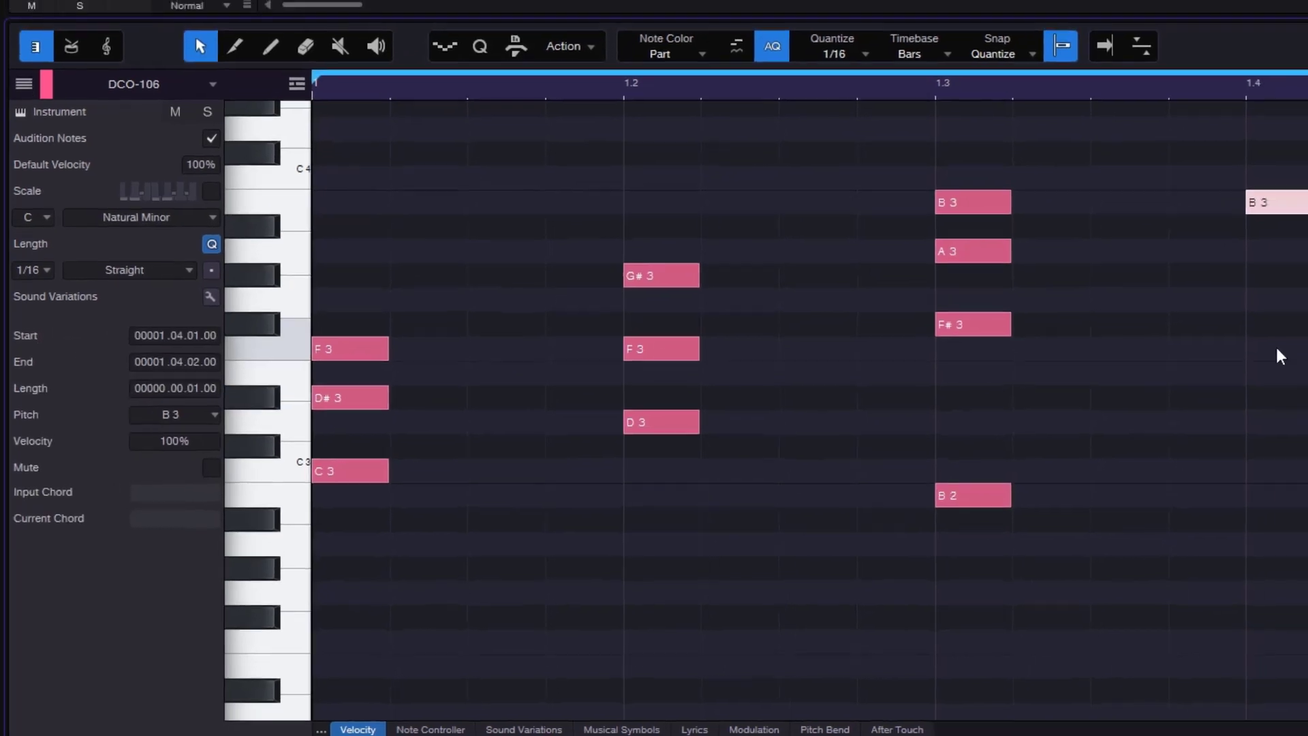
{"action": "left_click", "coordinate": [1278, 349]}
{"action": "left_click", "coordinate": [1290, 544]}
{"action": "left_click", "coordinate": [1297, 422]}
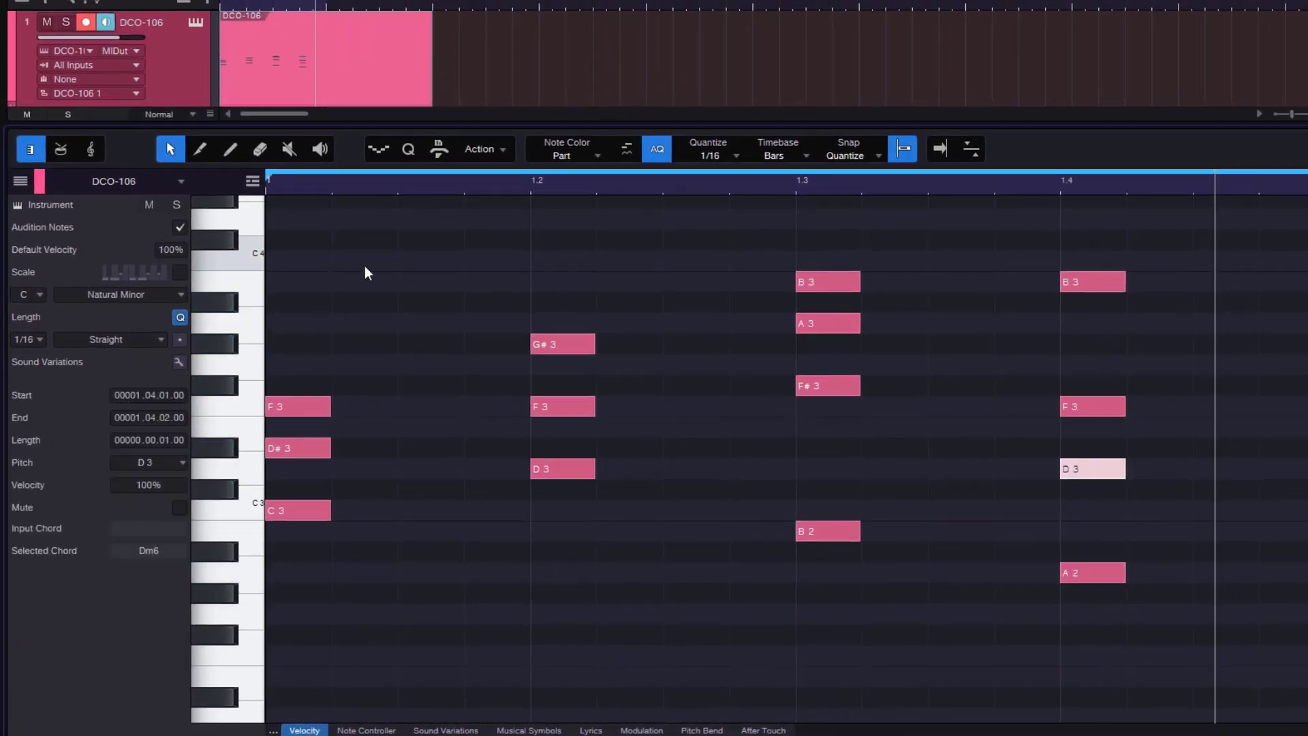
Step: Turn the C Natural Minor scale back on and run Apply Scale on all notes in the part
{"action": "left_click_drag", "start_coordinate": [1190, 231], "coordinate": [256, 636]}
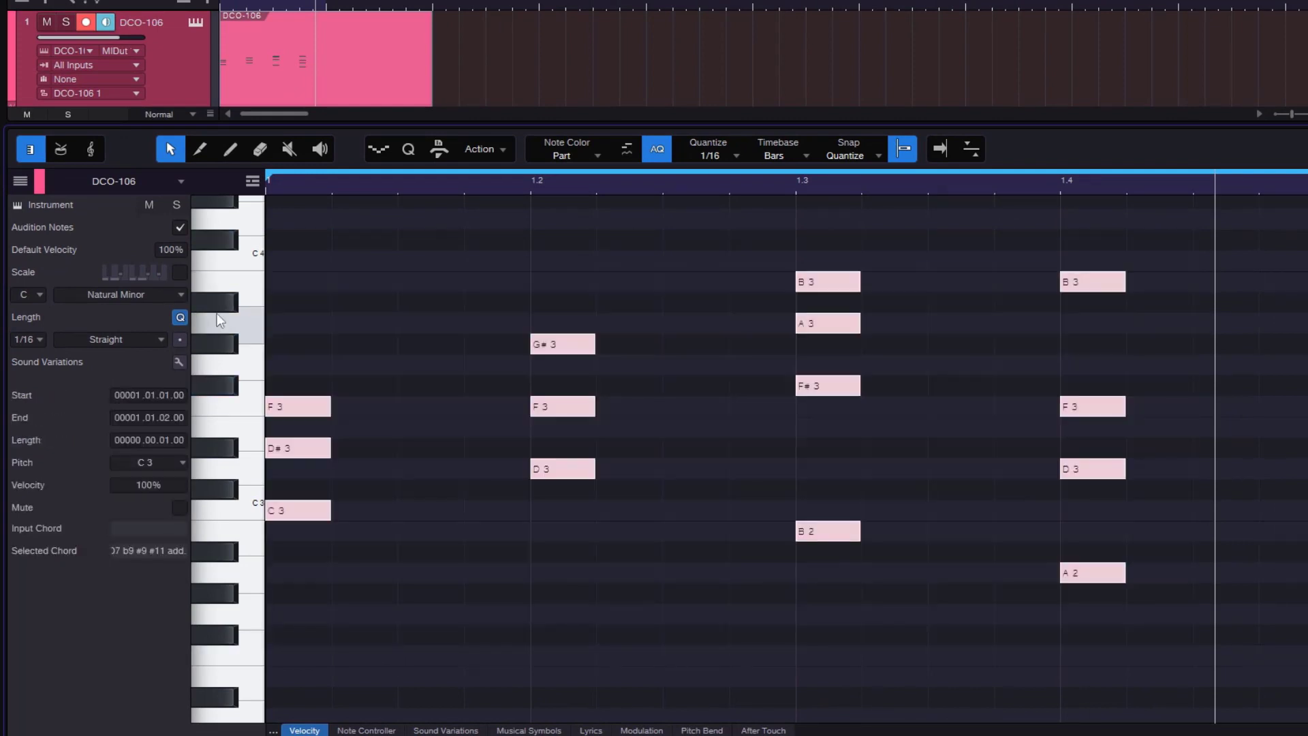
{"action": "left_click", "coordinate": [180, 273]}
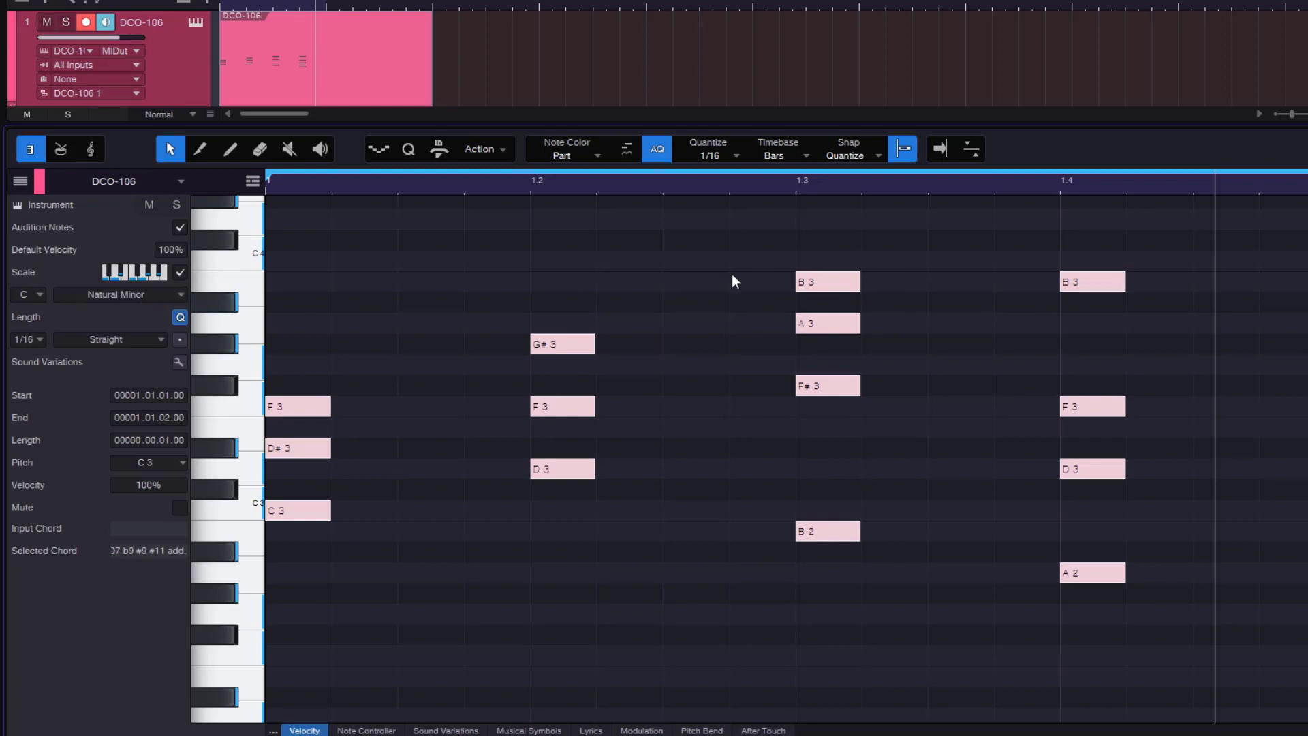
{"action": "right_click", "coordinate": [817, 279]}
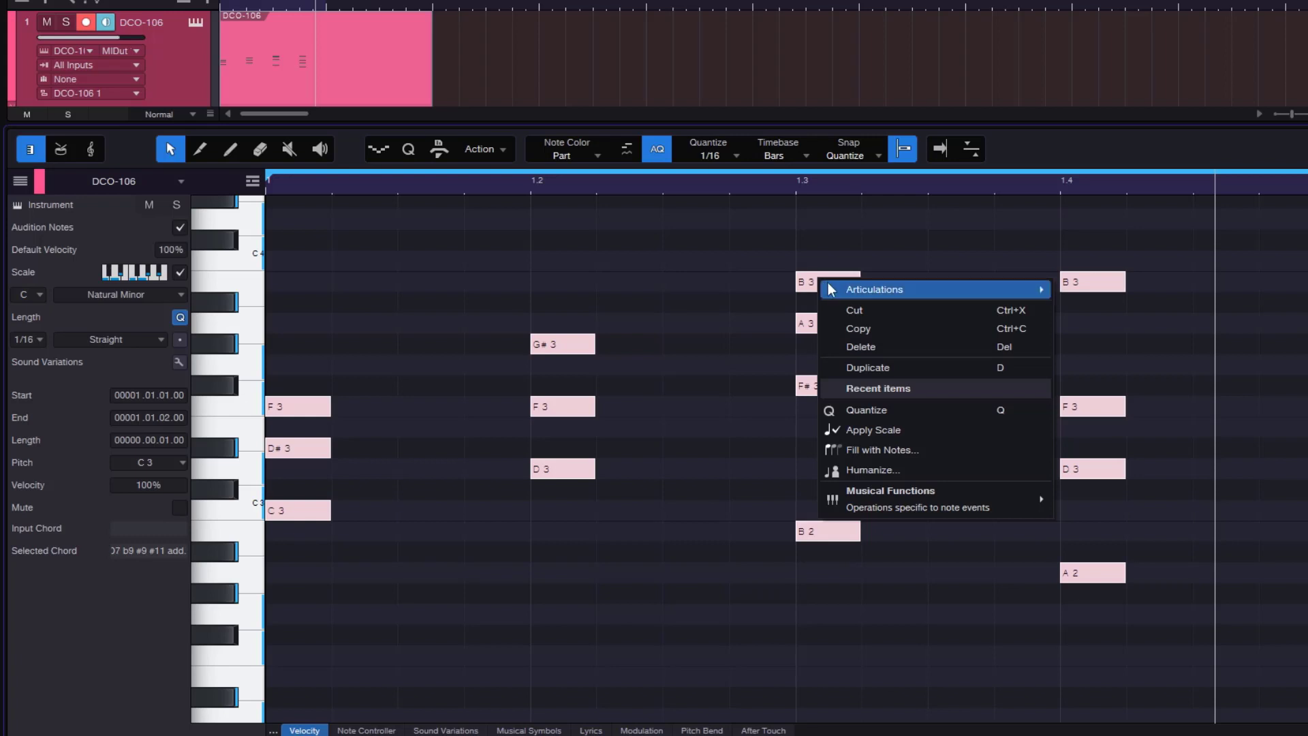
{"action": "mouse_move", "coordinate": [902, 294]}
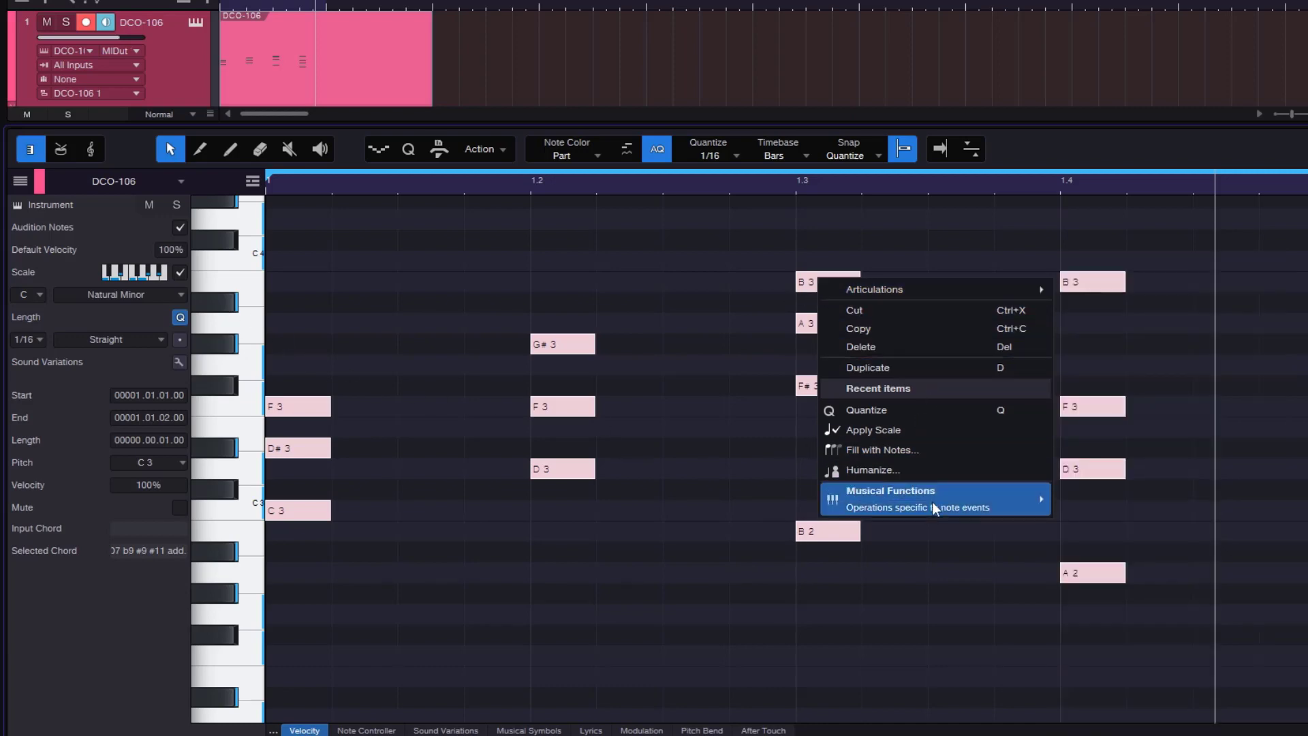
{"action": "mouse_move", "coordinate": [932, 501]}
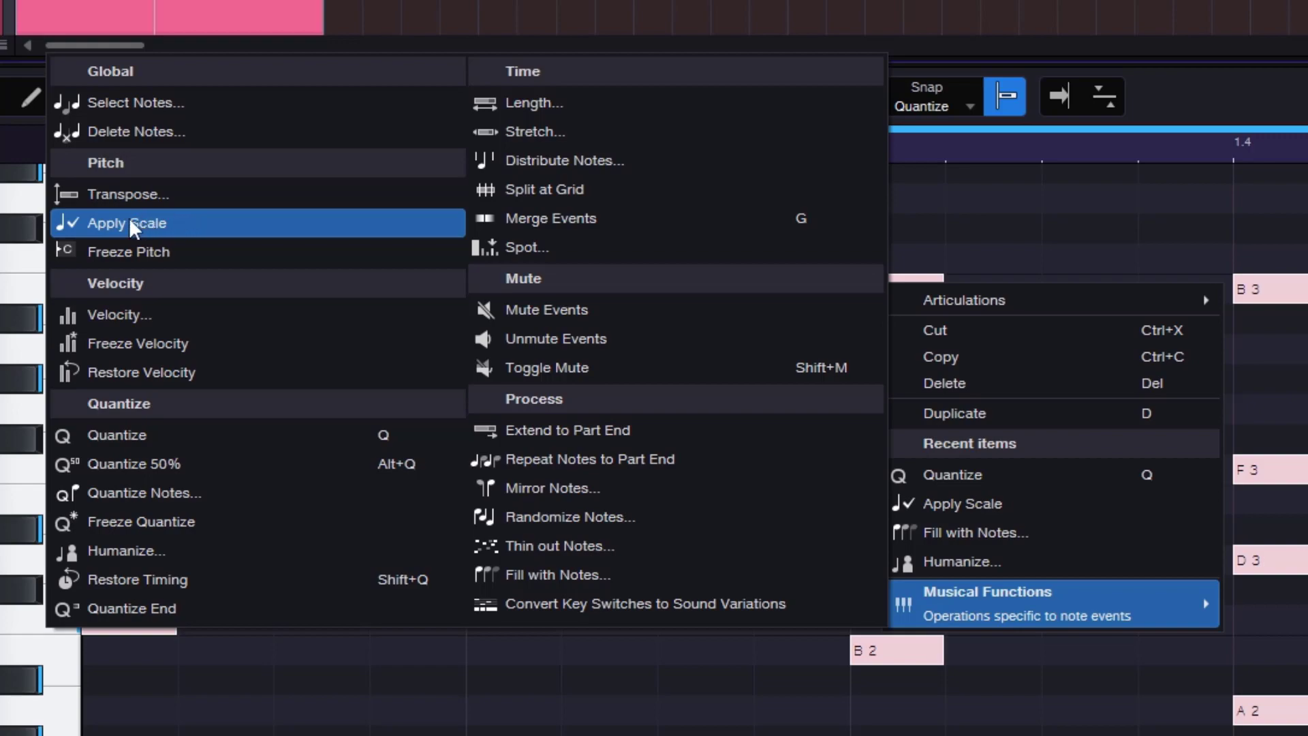
{"action": "left_click", "coordinate": [154, 227]}
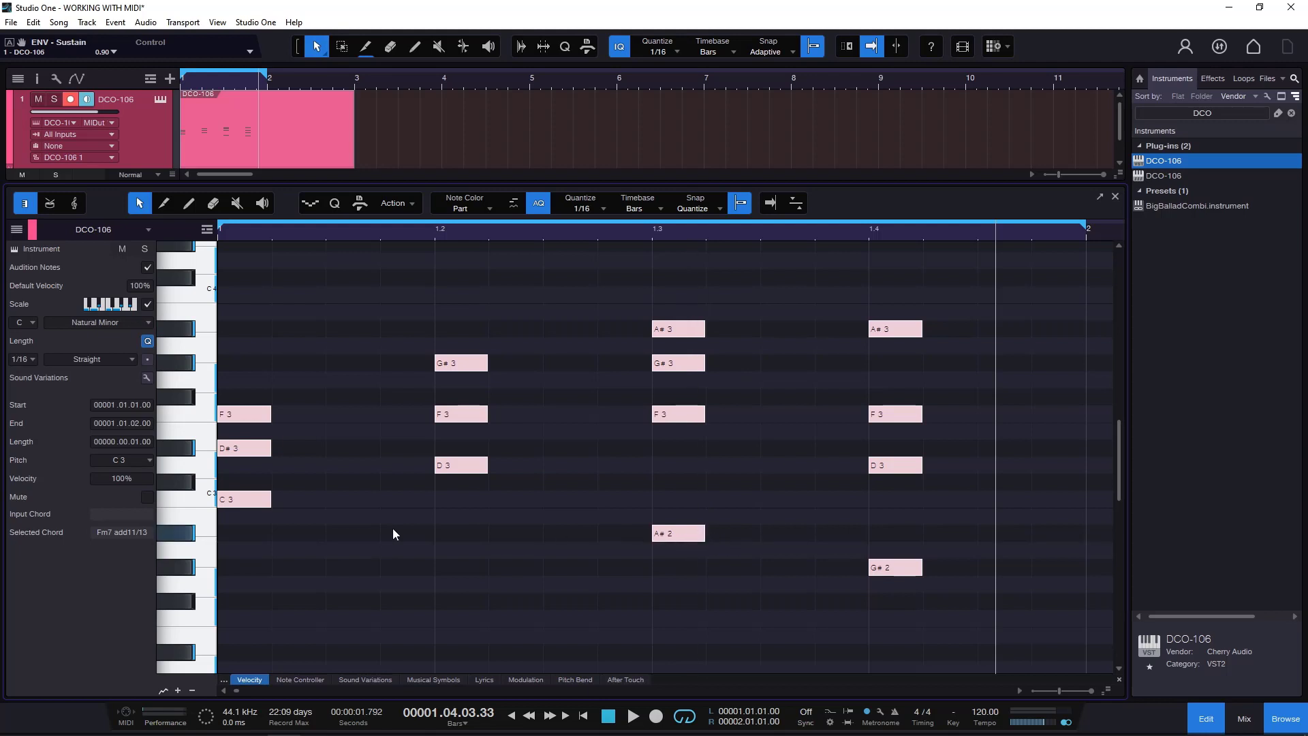
Step: Delete all the scale-corrected notes across bar 1
{"action": "left_click_drag", "start_coordinate": [1030, 268], "coordinate": [251, 637]}
{"action": "key", "text": "Delete"}
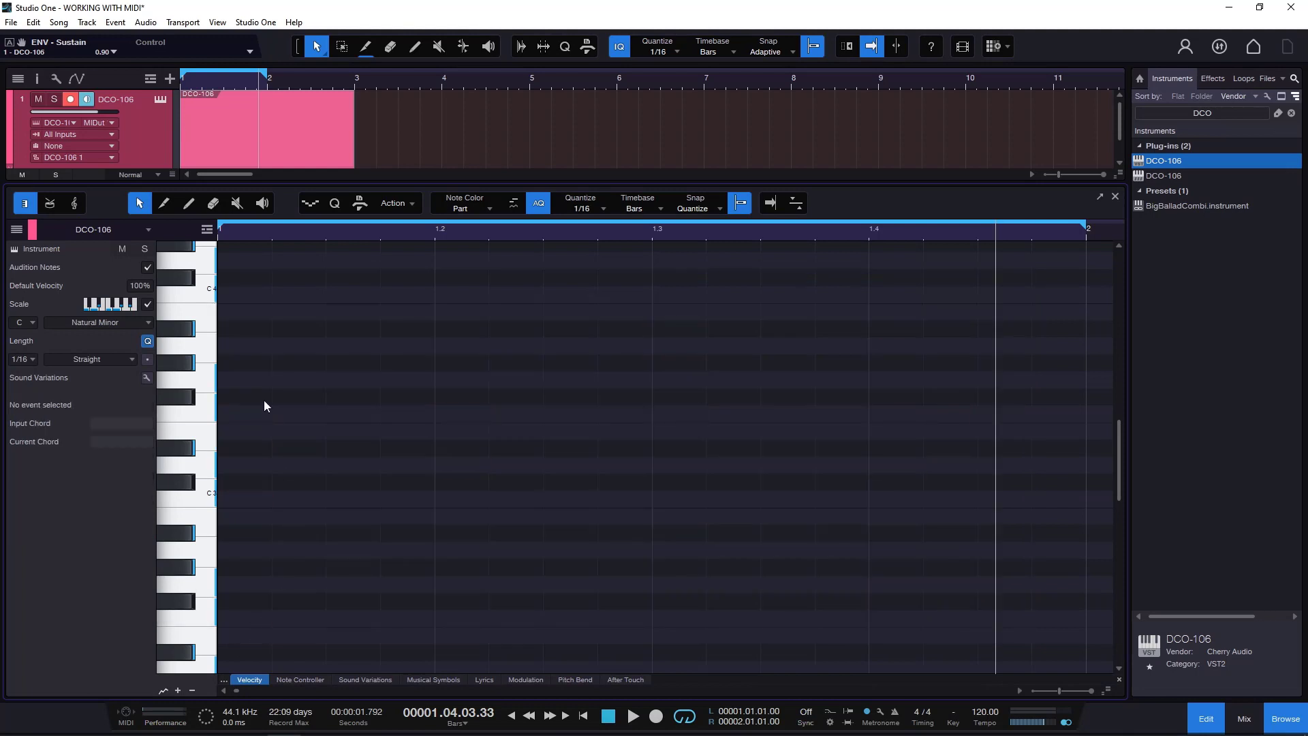
Step: Turn the scale off and draw 1/16 C3, E3 and G3 notes at the start of bar 1
{"action": "left_click", "coordinate": [147, 304]}
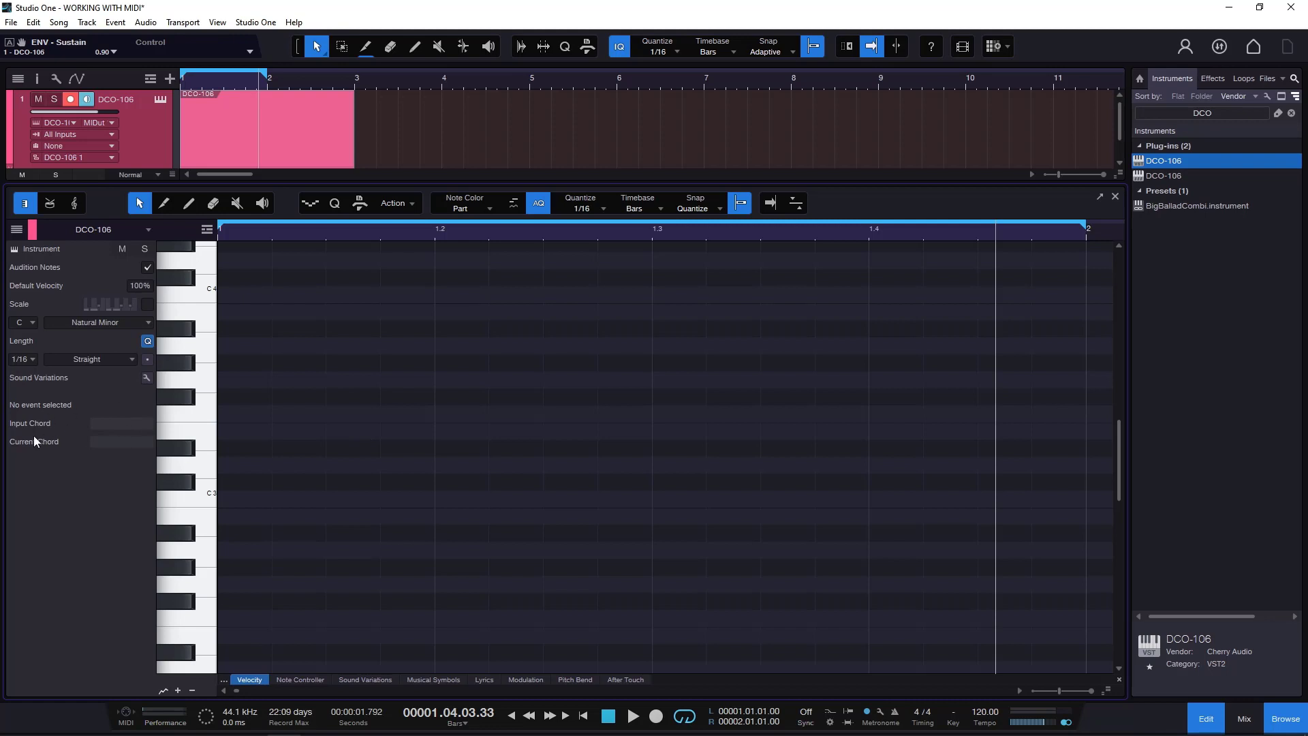
{"action": "left_click", "coordinate": [247, 502]}
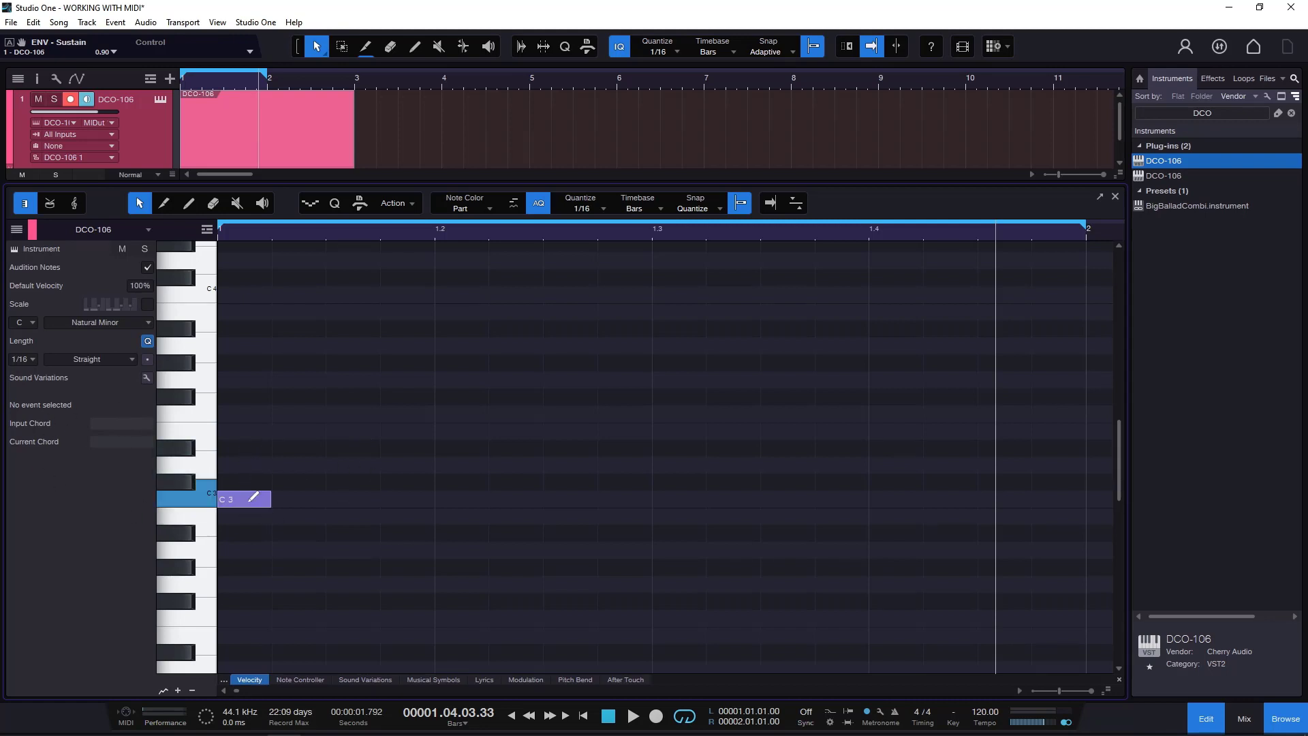
{"action": "left_click", "coordinate": [252, 431]}
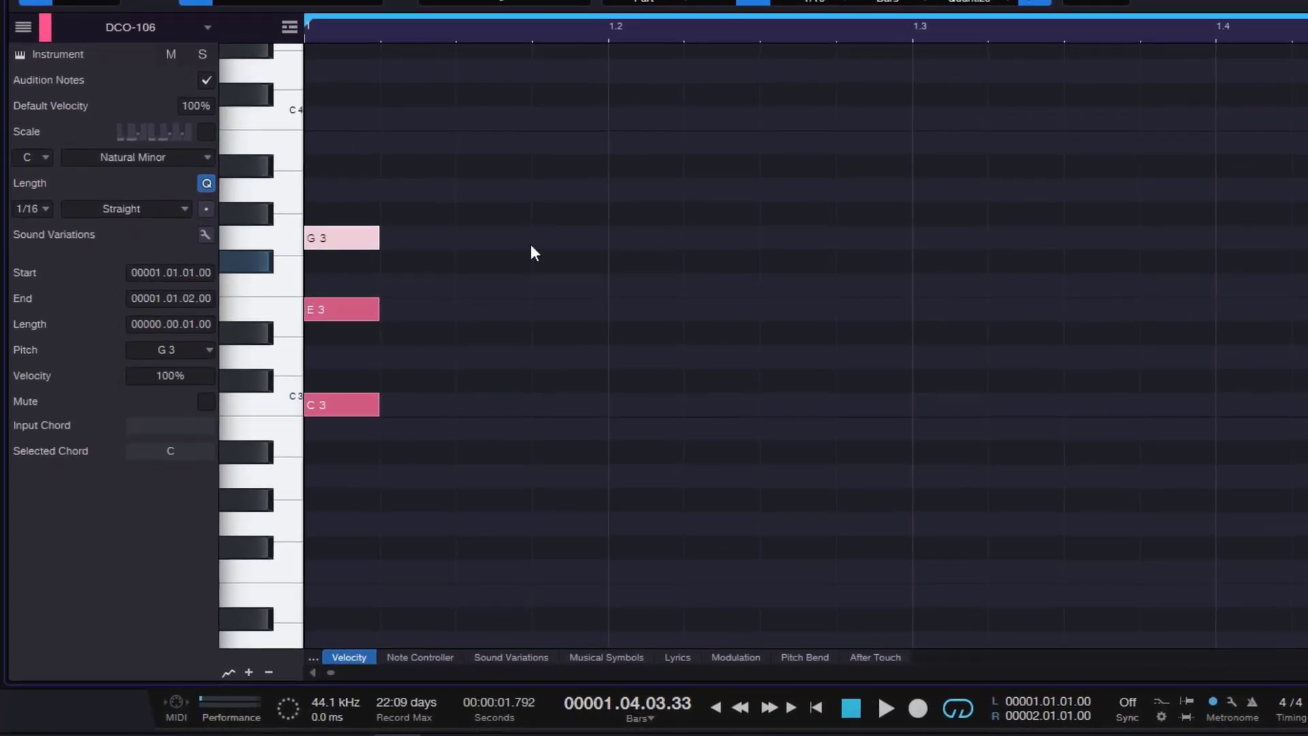
{"action": "left_click", "coordinate": [276, 368]}
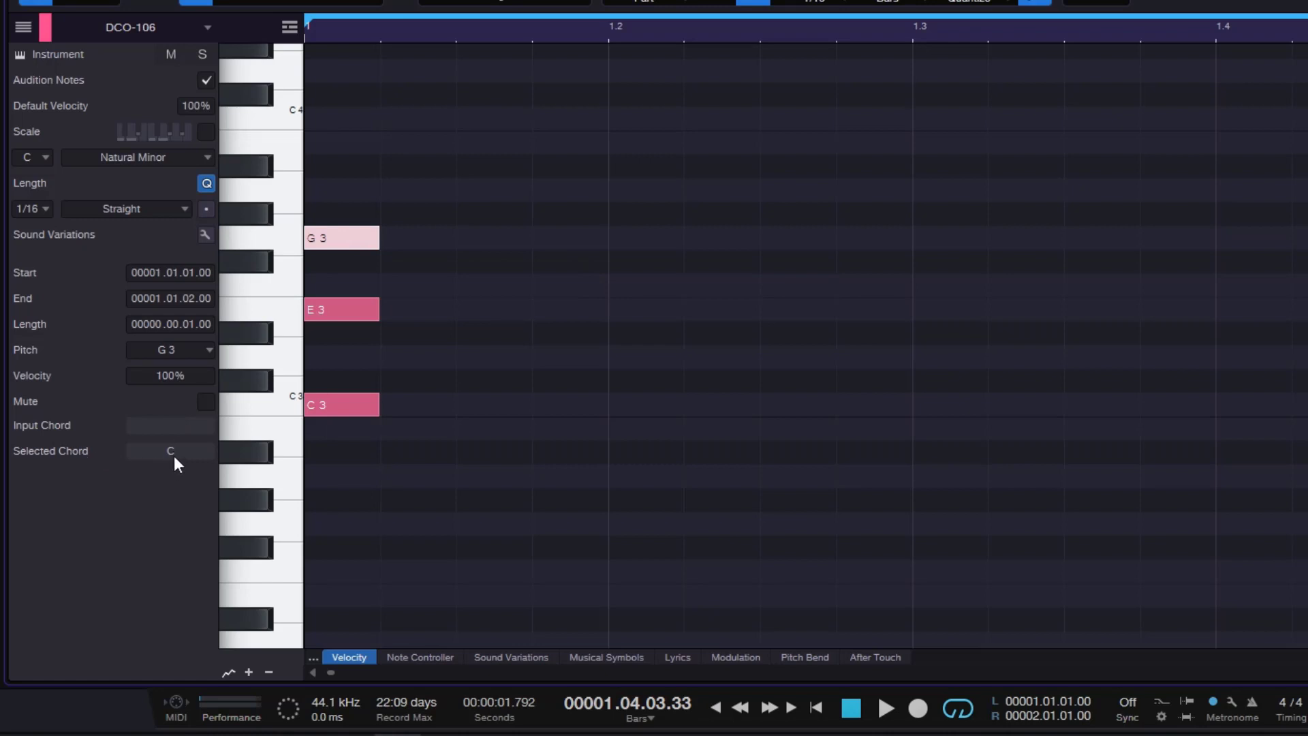
Step: Select the C3, E3 and G3 notes individually to examine the chord reported in the inspector
{"action": "left_click", "coordinate": [324, 408]}
{"action": "left_click", "coordinate": [343, 309]}
{"action": "left_click", "coordinate": [339, 238]}
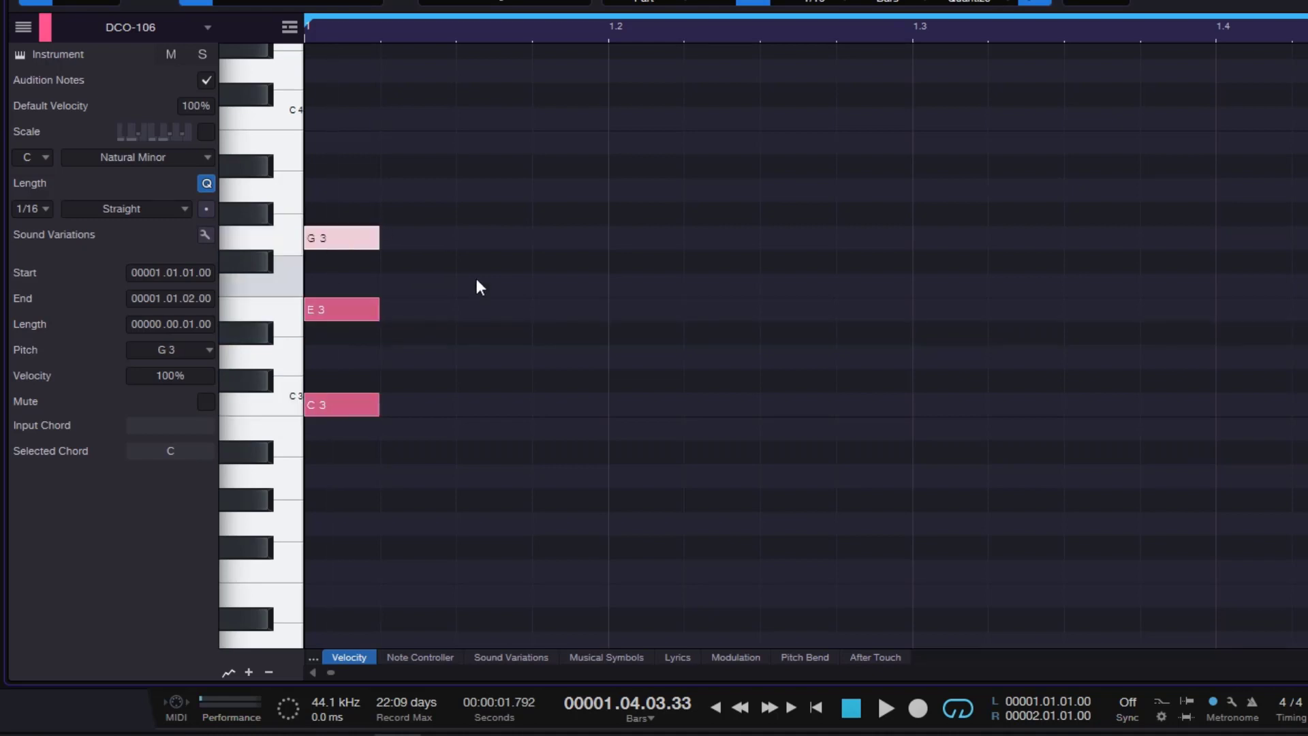
{"action": "left_click", "coordinate": [620, 337]}
{"action": "left_click", "coordinate": [342, 237]}
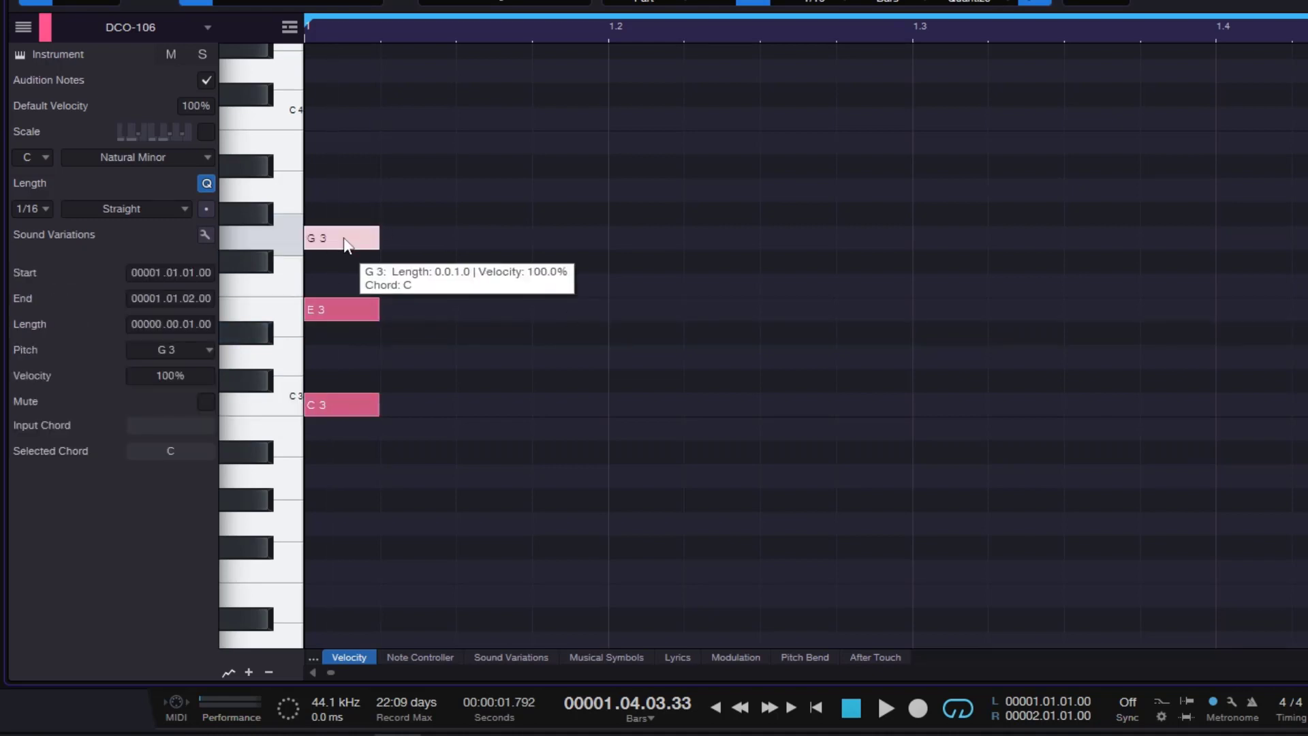
{"action": "left_click", "coordinate": [395, 254]}
{"action": "left_click", "coordinate": [358, 239]}
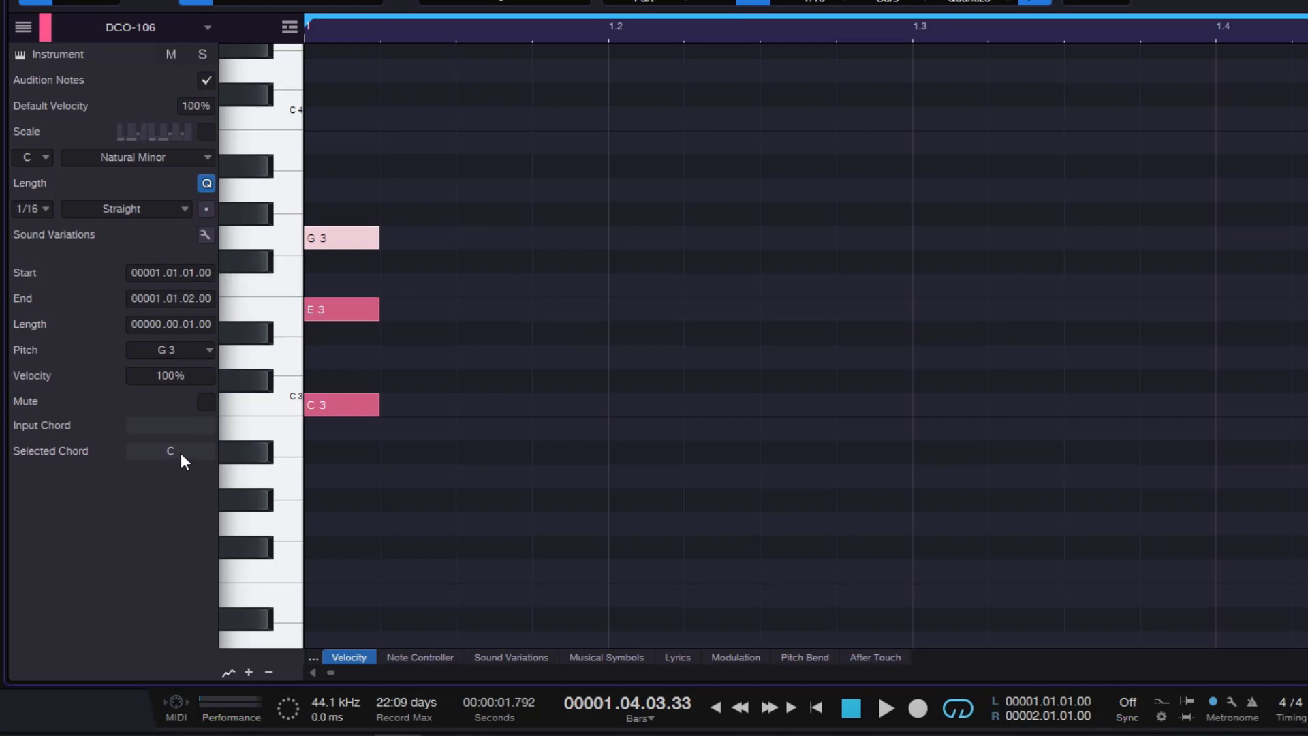
{"action": "left_click", "coordinate": [341, 267]}
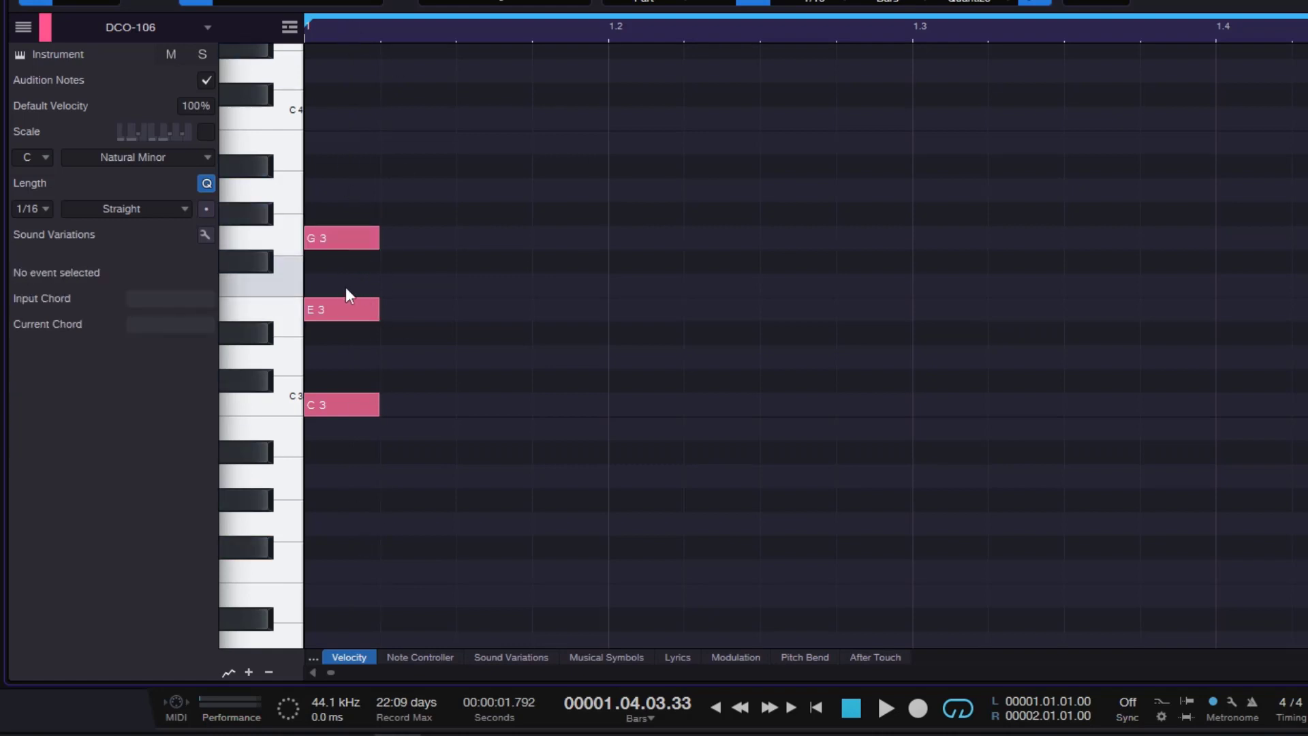
Step: Select all three chord notes and open the Chord Display for the editor
{"action": "left_click_drag", "start_coordinate": [344, 322], "coordinate": [379, 489]}
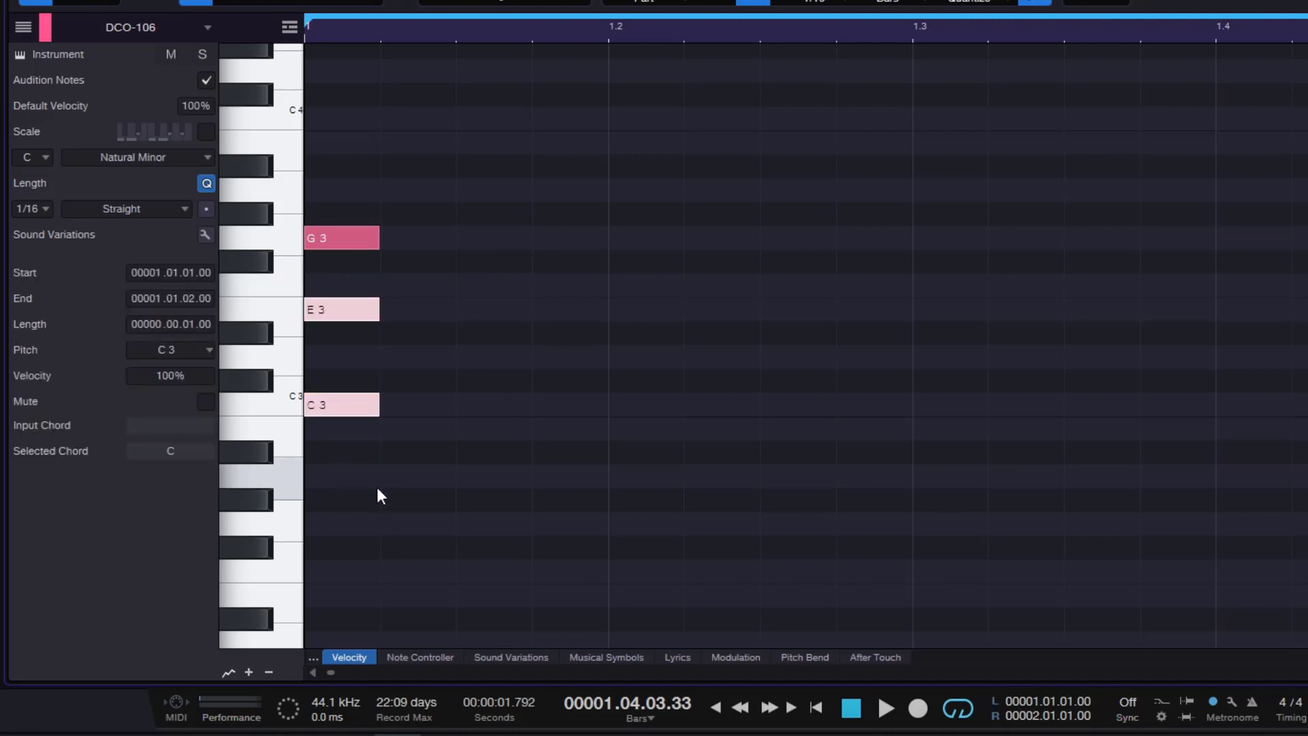
{"action": "left_click_drag", "start_coordinate": [341, 129], "coordinate": [440, 497]}
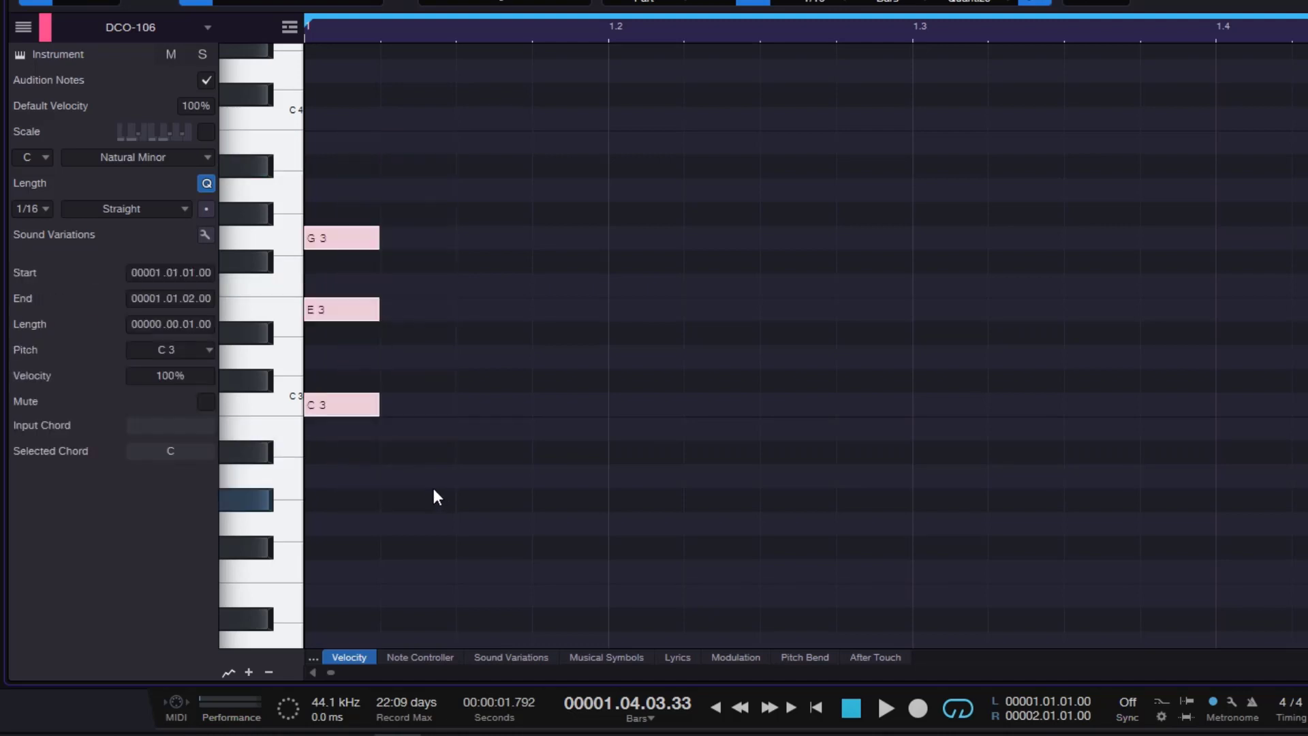
{"action": "left_click", "coordinate": [180, 456]}
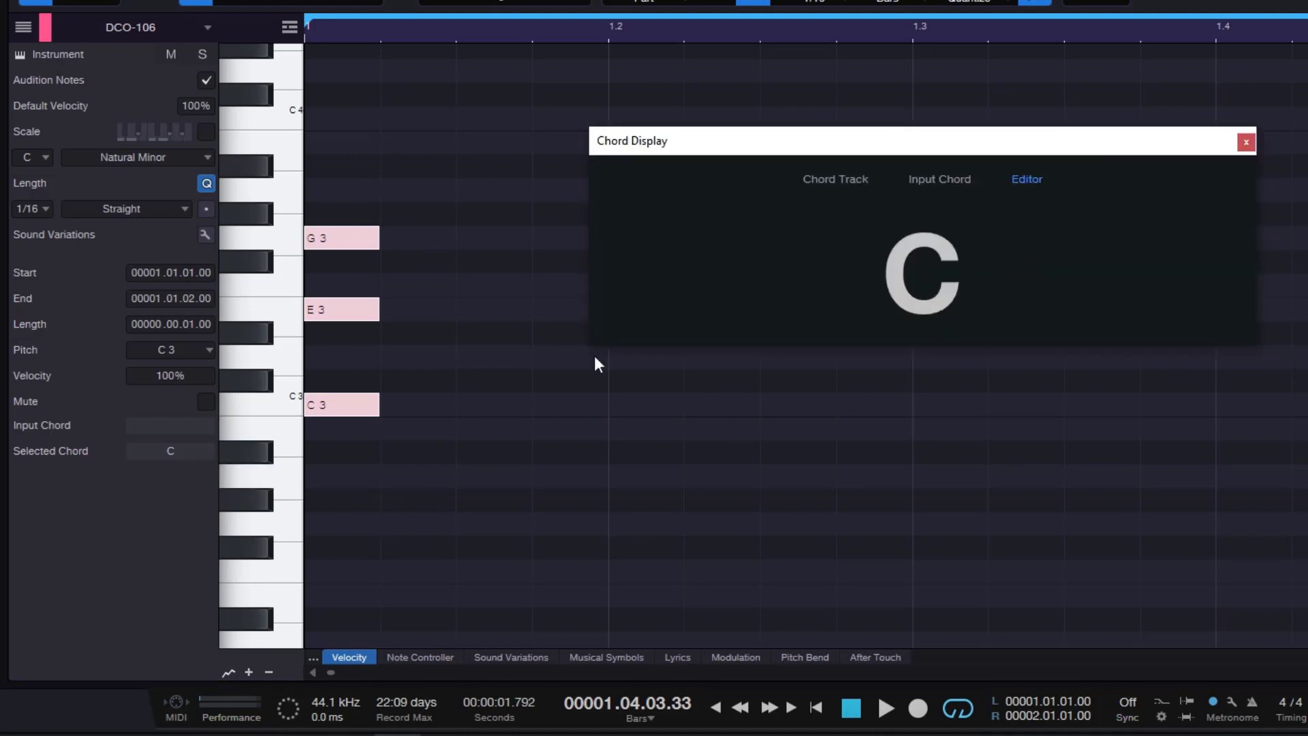
Step: Add an A#3 note above the triad, check the four-note chord in the Chord Display and close it
{"action": "left_click", "coordinate": [369, 240]}
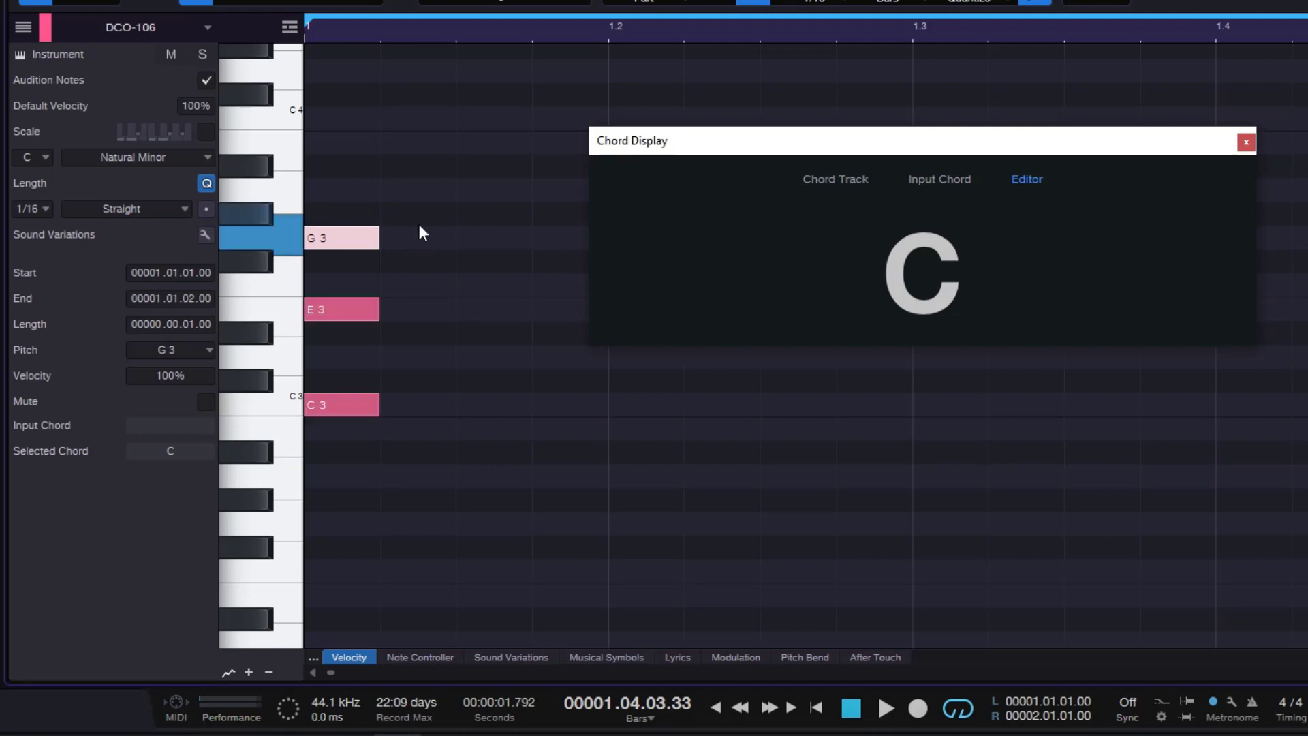
{"action": "left_click_drag", "start_coordinate": [368, 241], "coordinate": [355, 167]}
{"action": "left_click", "coordinate": [344, 238]}
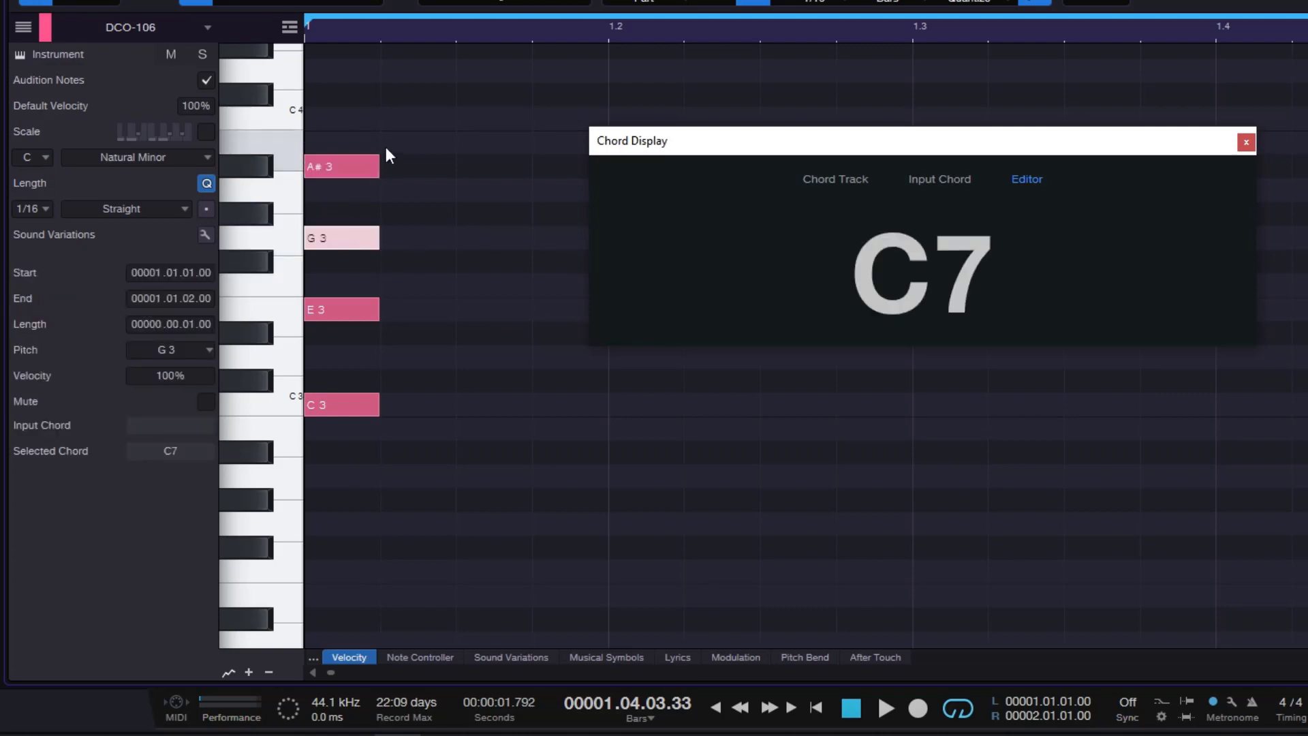
{"action": "mouse_move", "coordinate": [353, 111]}
{"action": "left_mouse_down"}
{"action": "mouse_move", "coordinate": [380, 492]}
{"action": "mouse_move", "coordinate": [362, 491]}
{"action": "left_mouse_up"}
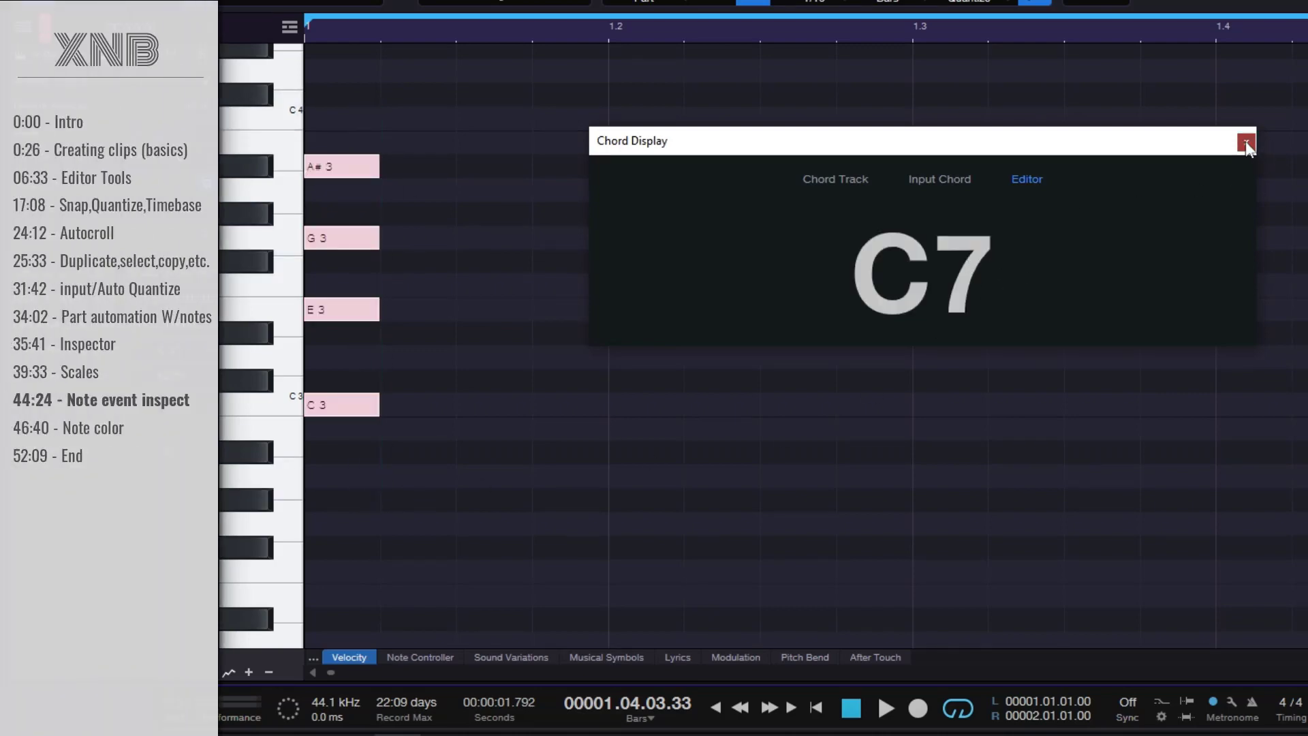
{"action": "left_click", "coordinate": [1246, 142]}
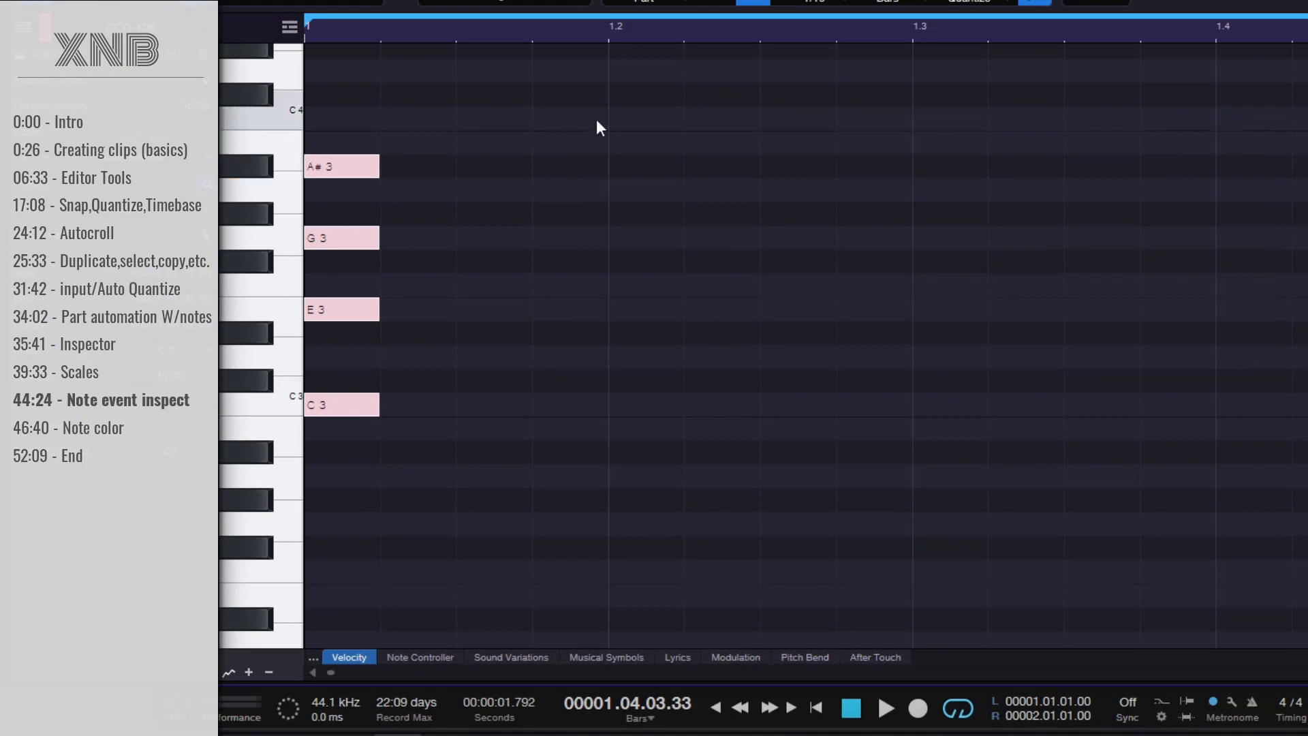
Step: Replace the four chord notes with a single 1/16 C3 note at the start of bar 1
{"action": "left_click_drag", "start_coordinate": [585, 106], "coordinate": [309, 438]}
{"action": "key", "text": "Delete"}
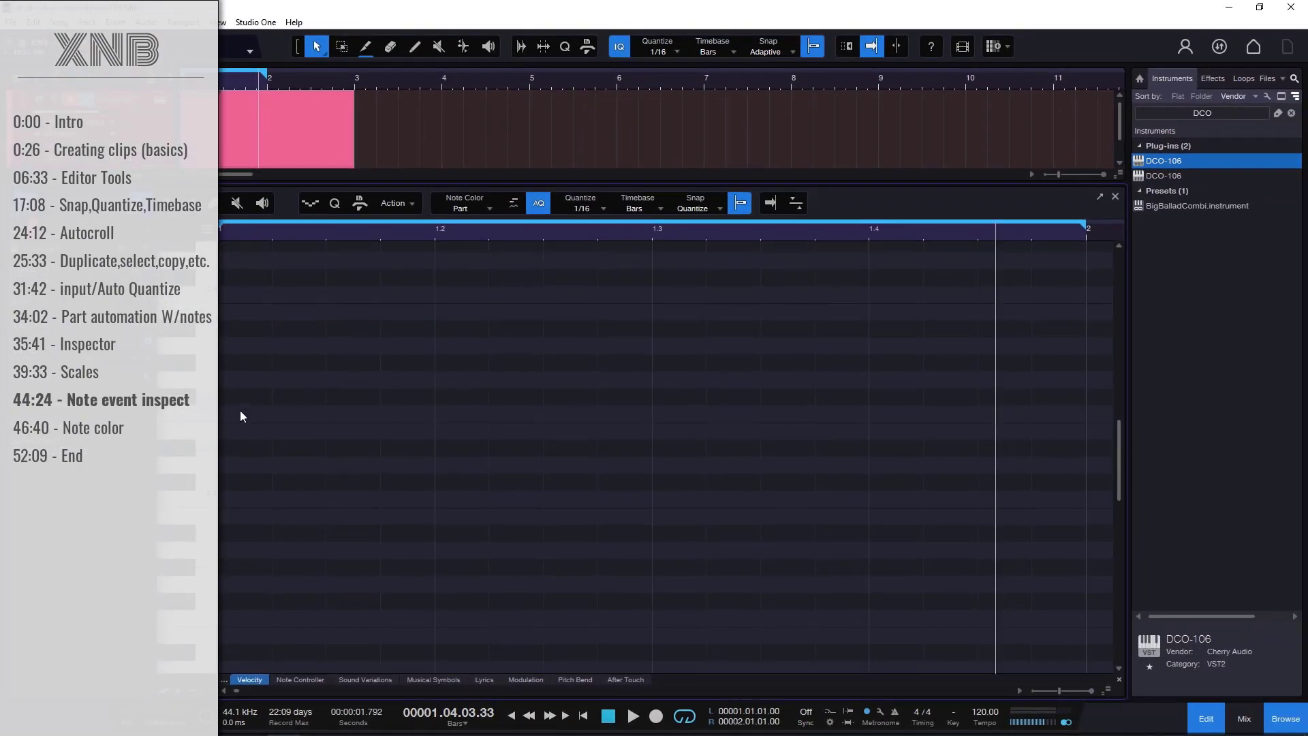
{"action": "double_click", "coordinate": [242, 497]}
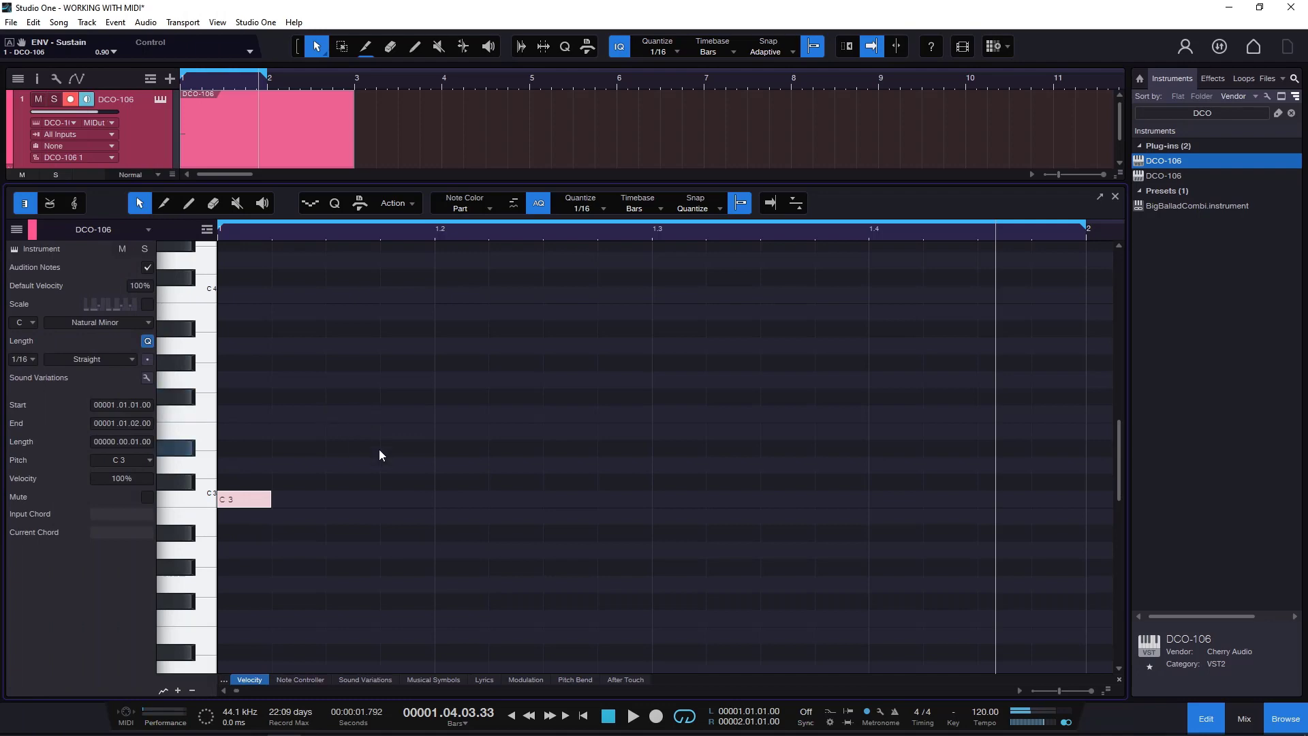
Step: Select the C3 note to examine its event properties, and move it to beat 1.2
{"action": "left_click", "coordinate": [360, 507]}
{"action": "left_click", "coordinate": [243, 501]}
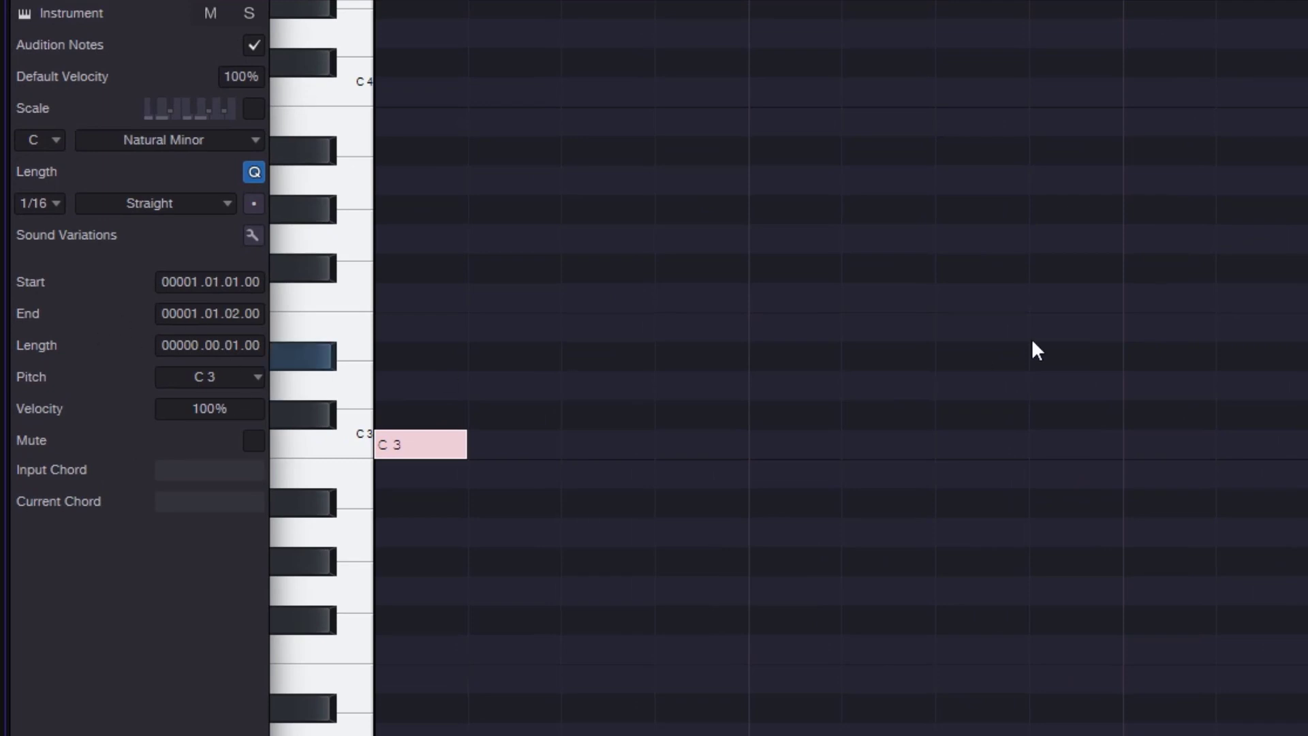
{"action": "left_click", "coordinate": [835, 337]}
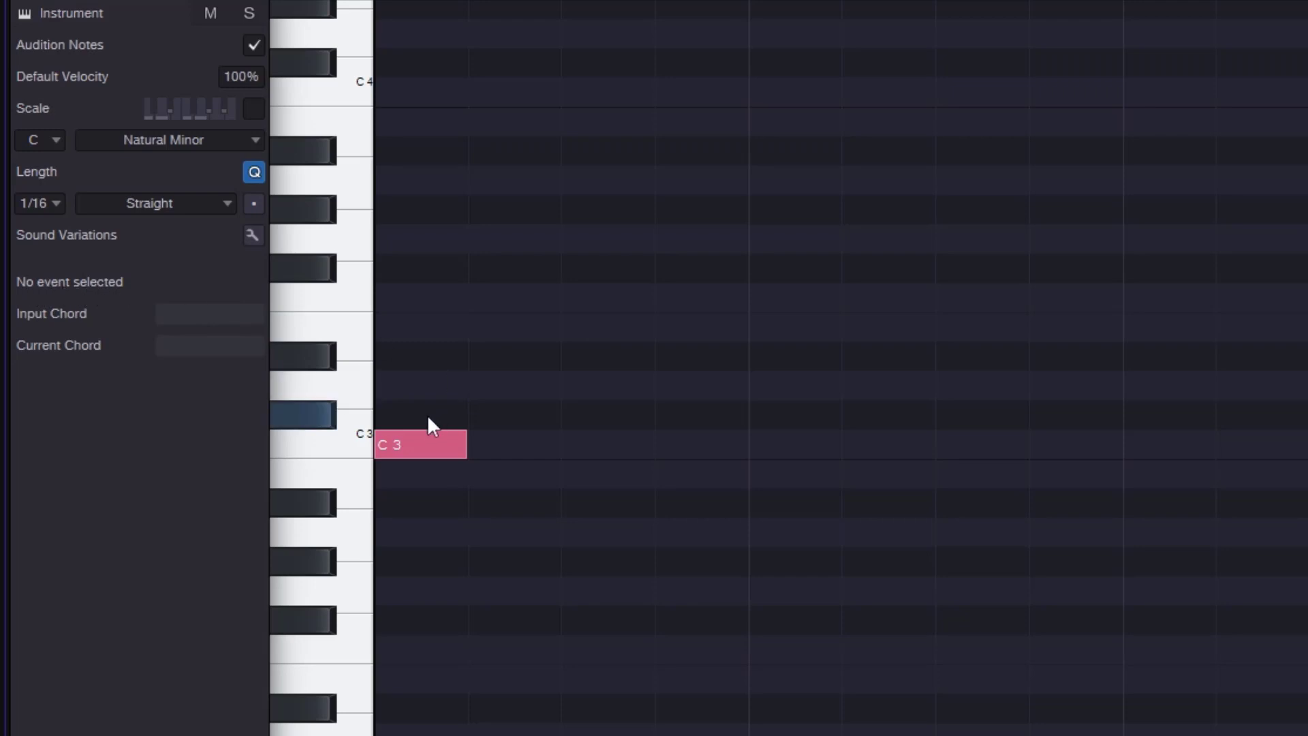
{"action": "left_click", "coordinate": [428, 450]}
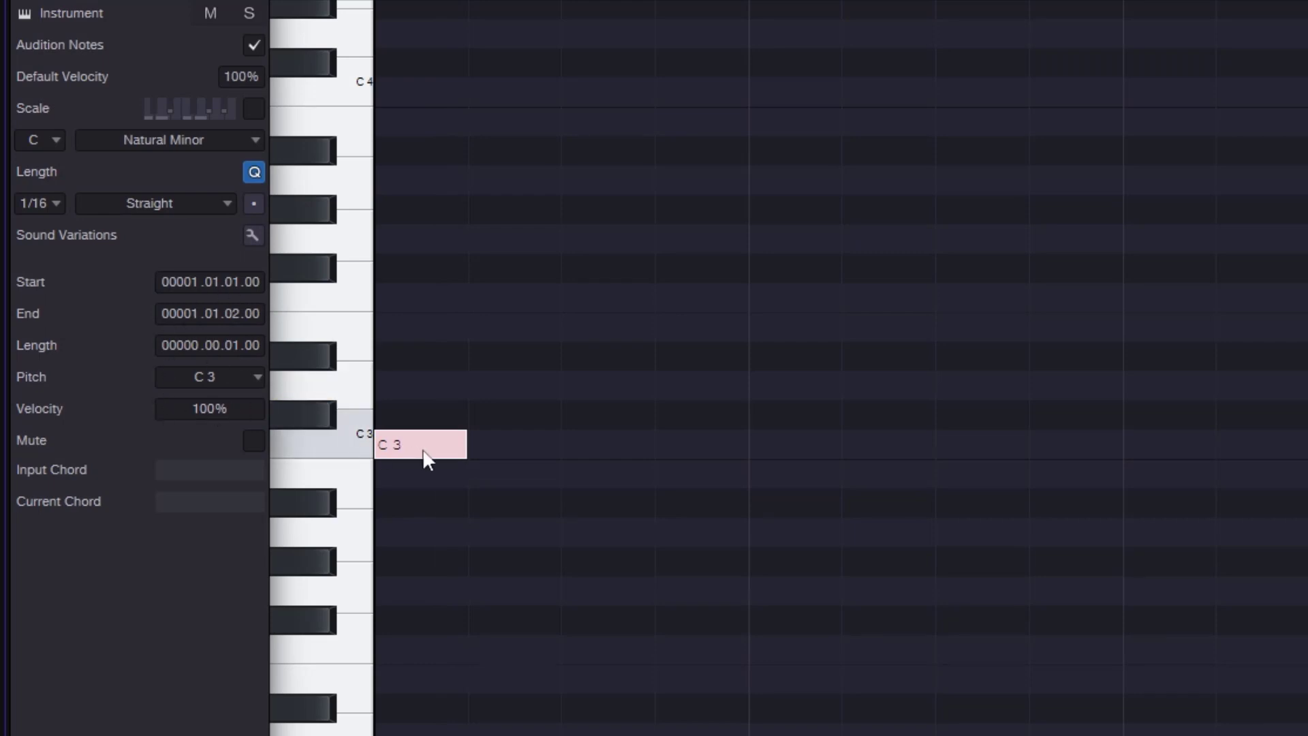
{"action": "left_click_drag", "start_coordinate": [423, 451], "coordinate": [802, 448]}
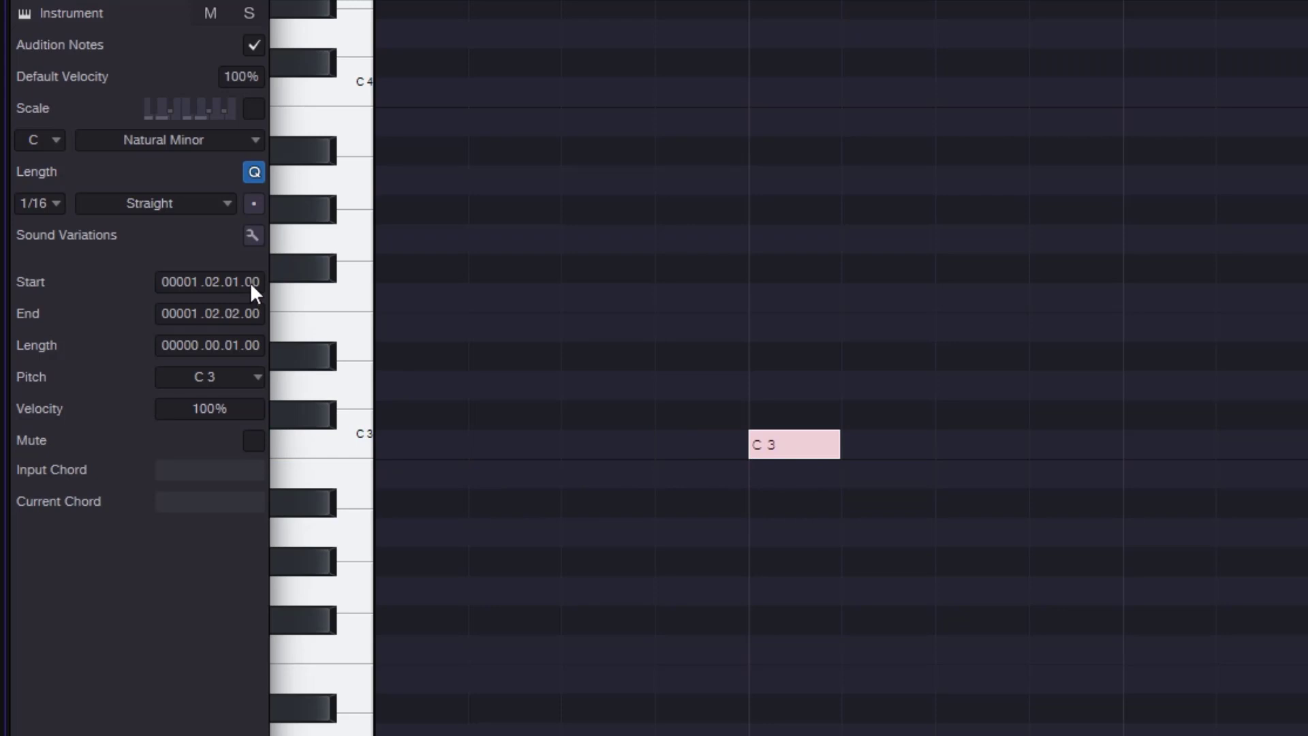
Step: Adjust the C3 note's start, end and length, finishing with start 00001.02.01.00 and length 00000.00.01.87
{"action": "left_click_drag", "start_coordinate": [252, 283], "coordinate": [320, 411]}
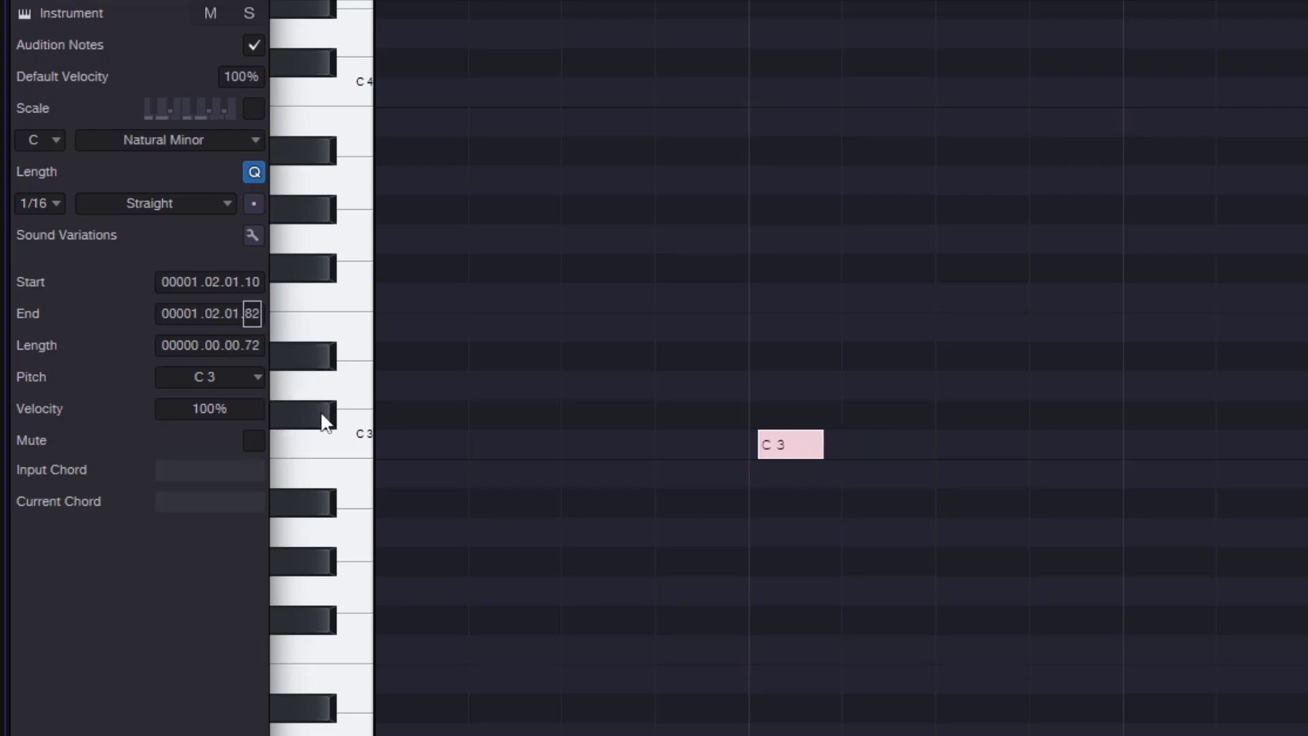
{"action": "mouse_move", "coordinate": [253, 344]}
{"action": "left_mouse_down"}
{"action": "mouse_move", "coordinate": [295, 205]}
{"action": "mouse_move", "coordinate": [306, 377]}
{"action": "mouse_move", "coordinate": [310, 324]}
{"action": "mouse_move", "coordinate": [260, 308]}
{"action": "mouse_move", "coordinate": [234, 339]}
{"action": "mouse_move", "coordinate": [235, 320]}
{"action": "mouse_move", "coordinate": [251, 350]}
{"action": "left_mouse_up"}
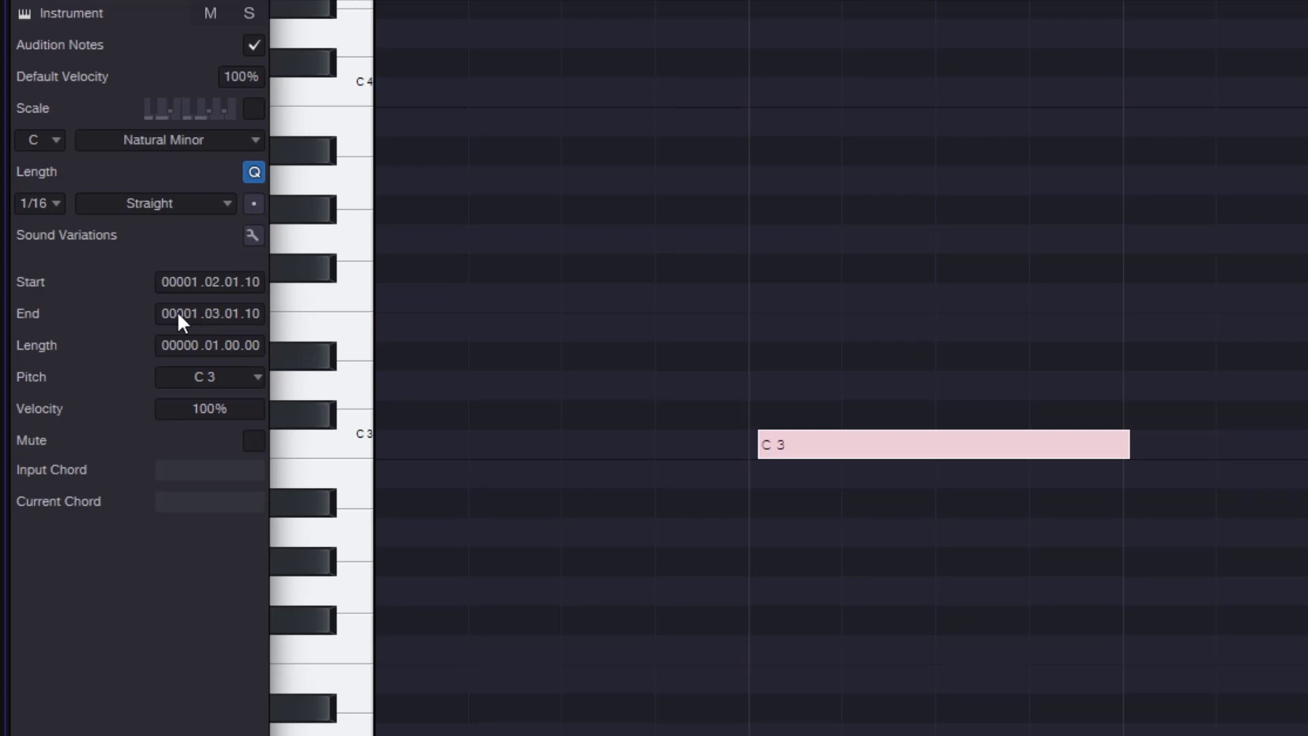
{"action": "left_click_drag", "start_coordinate": [256, 313], "coordinate": [304, 616]}
{"action": "left_click_drag", "start_coordinate": [808, 457], "coordinate": [787, 454]}
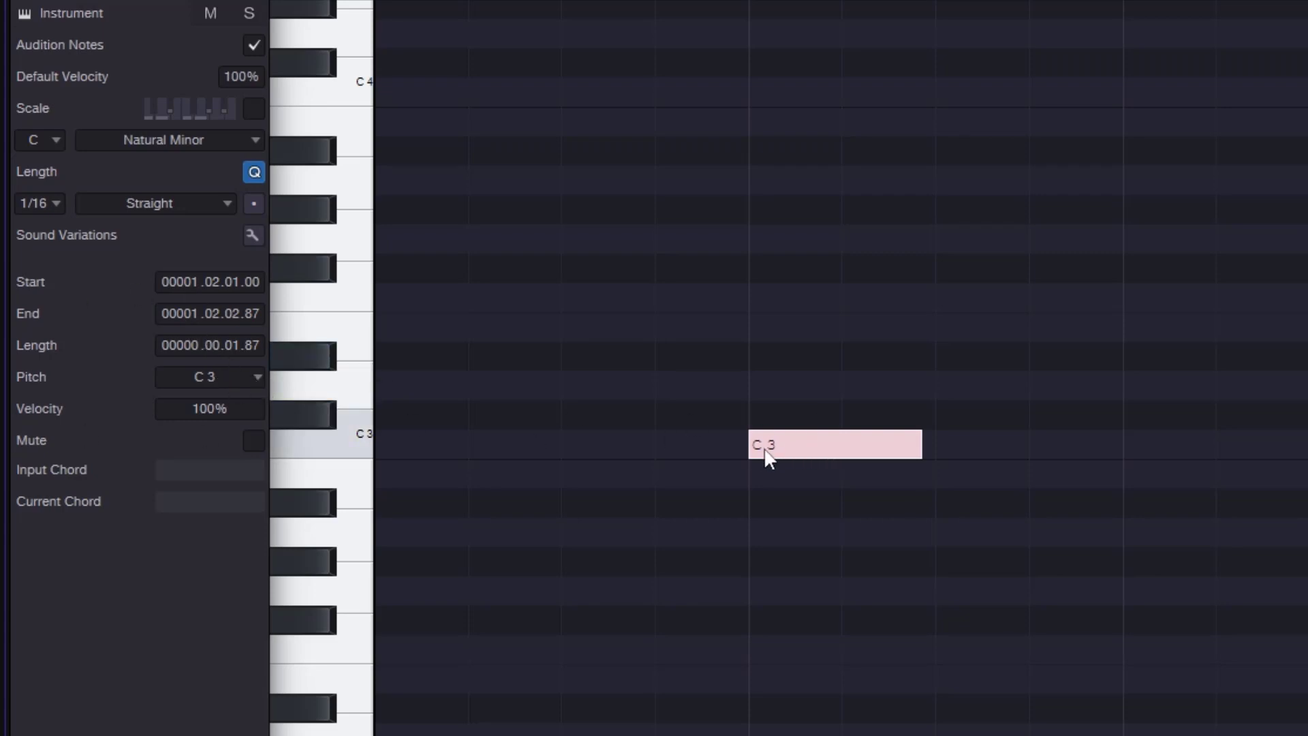
Step: Change the selected note's pitch to E4, C4 and G3 in turn, and the inspector's length type to Septuplet
{"action": "left_click", "coordinate": [258, 379]}
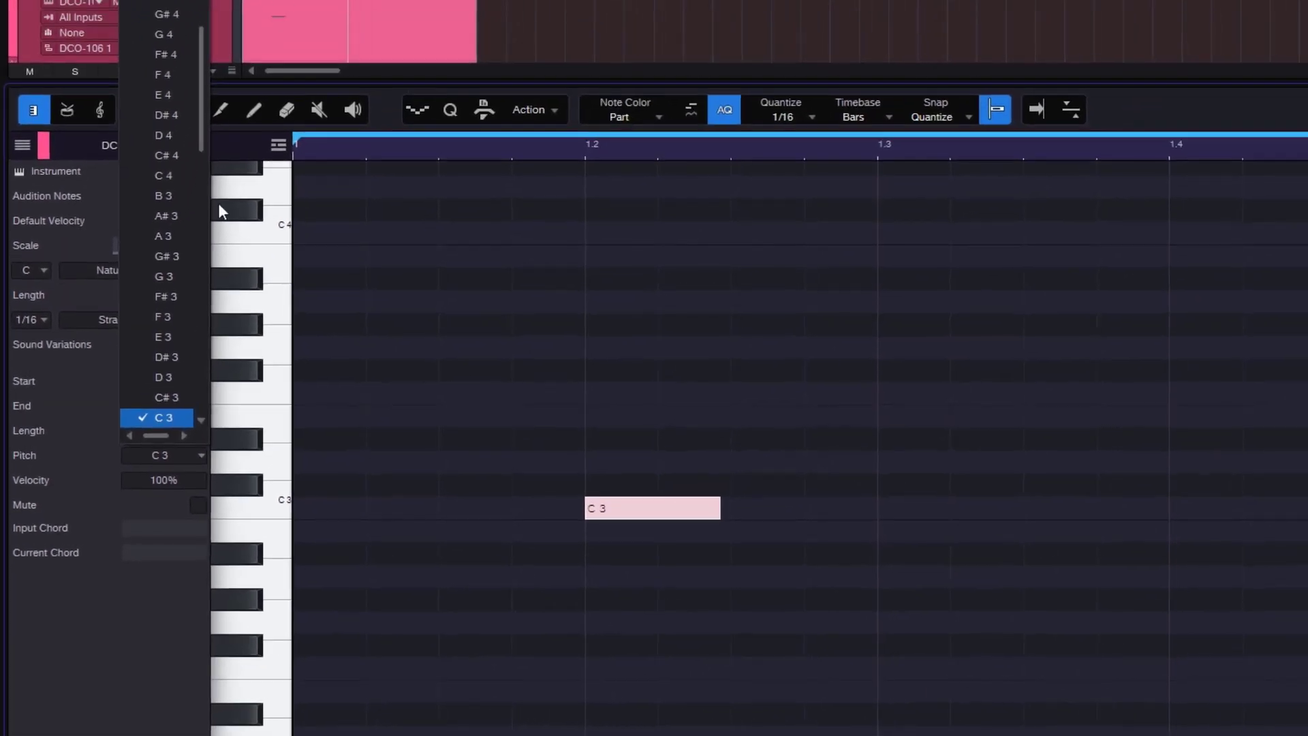
{"action": "left_click", "coordinate": [169, 93]}
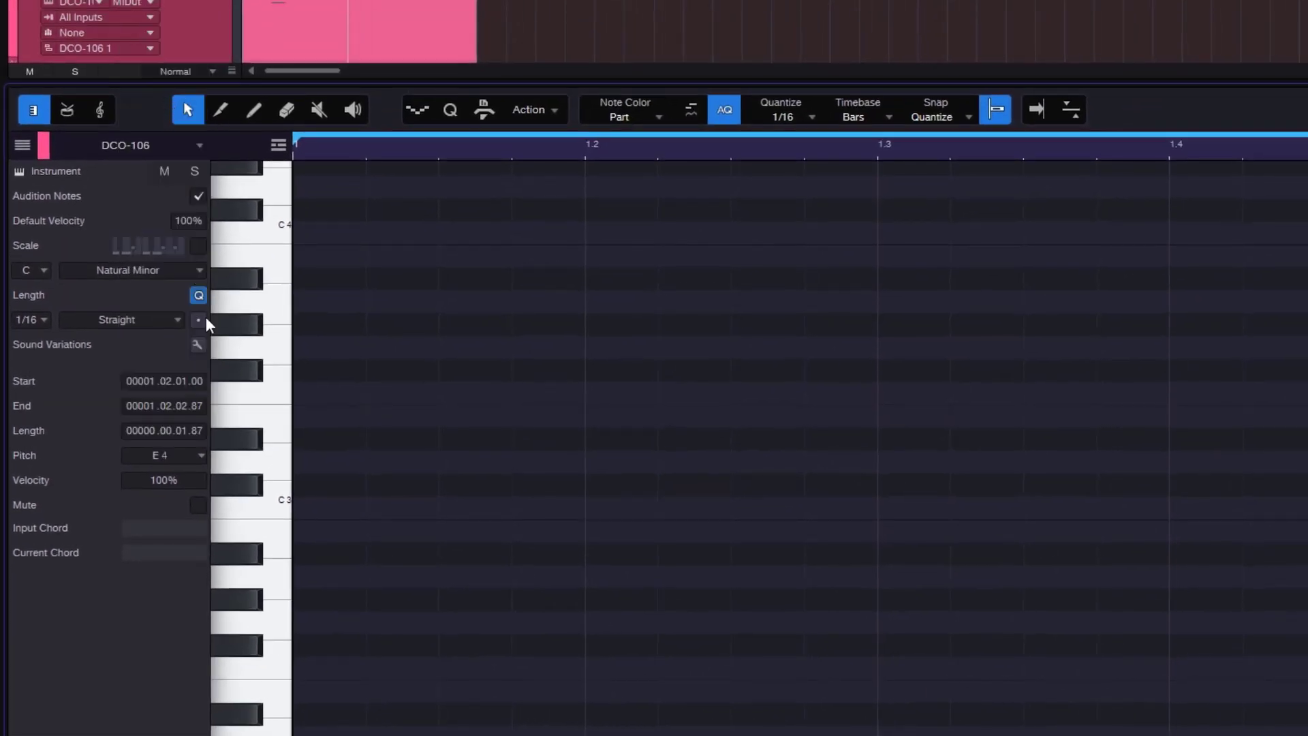
{"action": "left_click", "coordinate": [201, 456]}
{"action": "scroll", "coordinate": [194, 417], "scroll_direction": "down", "scroll_amount": 4}
{"action": "scroll", "coordinate": [195, 417], "scroll_direction": "down", "scroll_amount": 4}
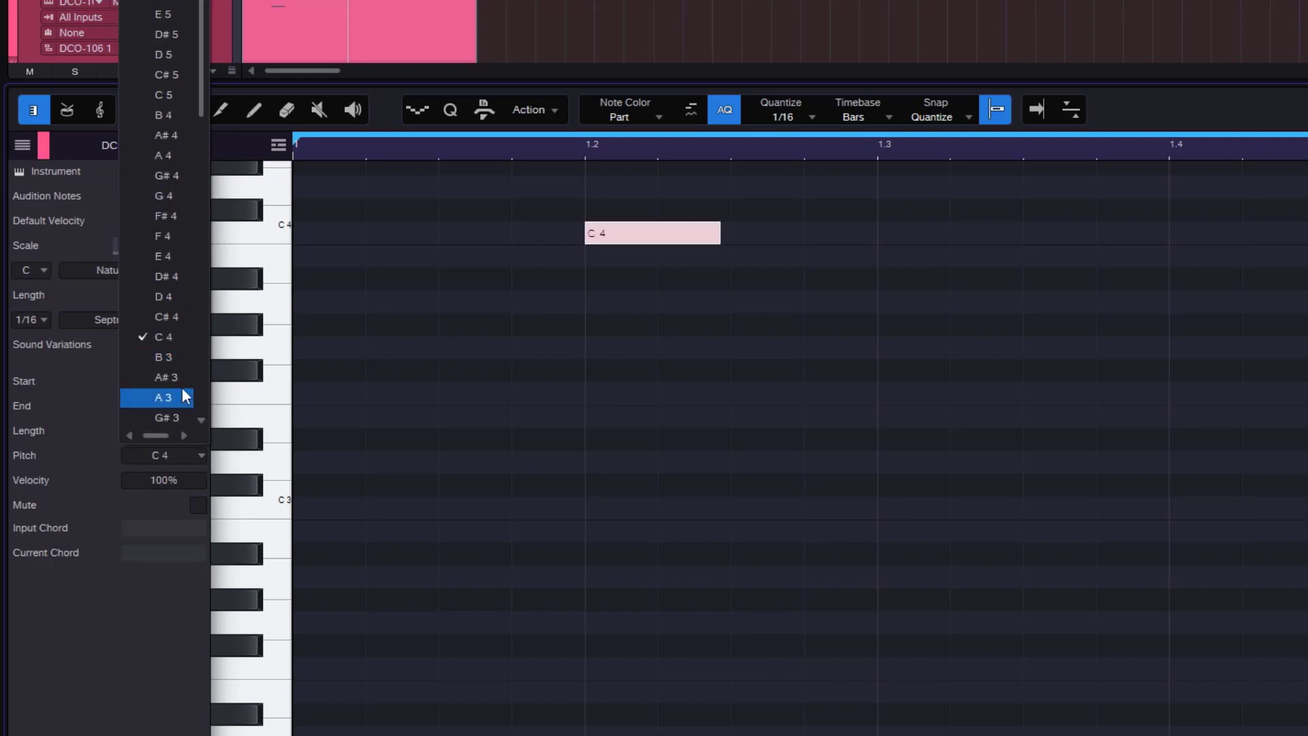
{"action": "left_click", "coordinate": [172, 276]}
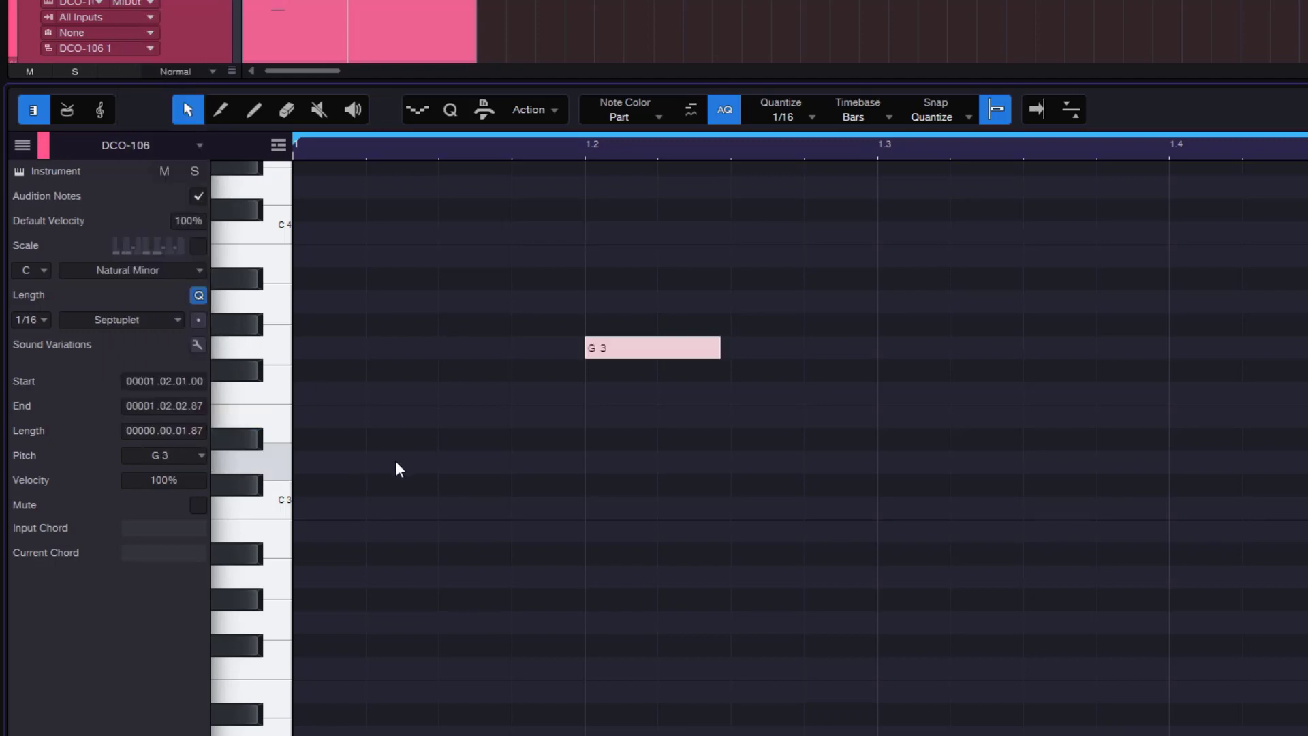
Step: Enter C 3 as the selected note's pitch
{"action": "left_click", "coordinate": [179, 456]}
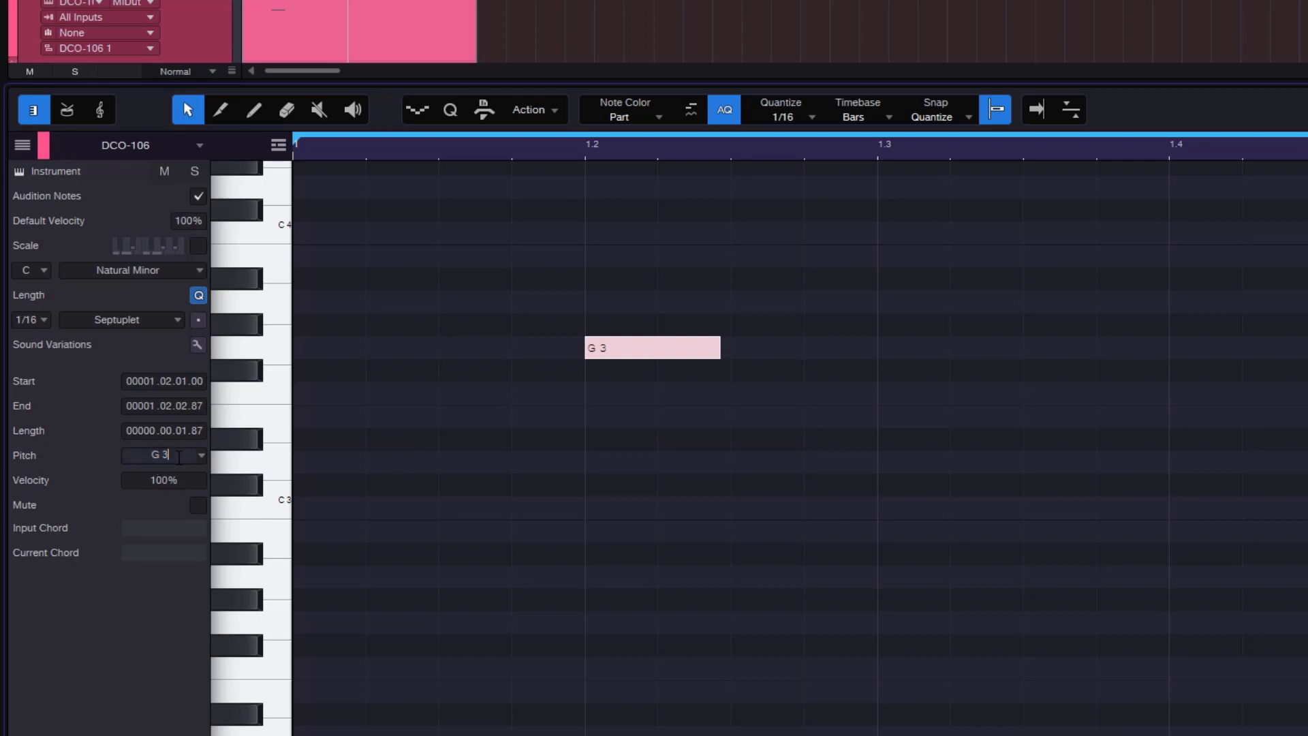
{"action": "key", "text": "BackSpace"}
{"action": "key", "text": "BackSpace"}
{"action": "key", "text": "BackSpace"}
{"action": "key", "text": "Caps_Lock"}
{"action": "type", "text": "C "}
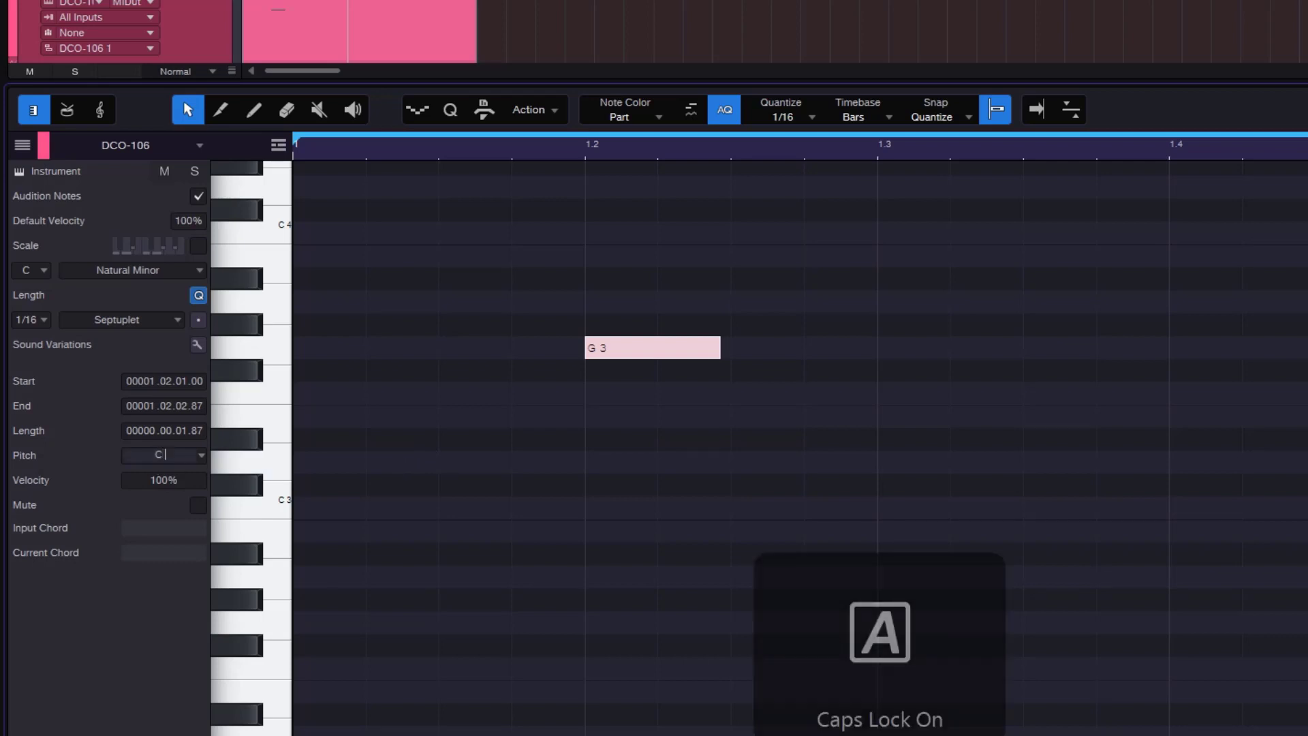
{"action": "type", "text": "3"}
{"action": "key", "text": "Return"}
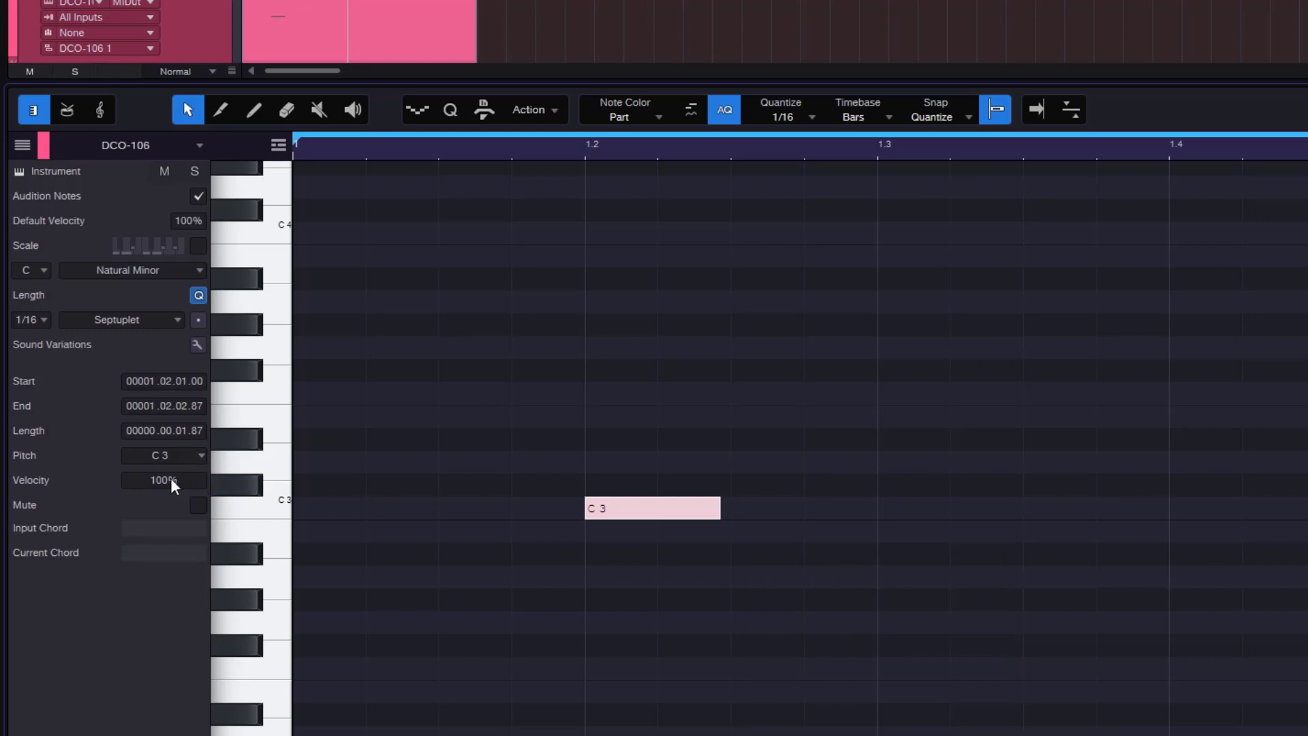
Step: Set the C3 note's velocity to 62%, and deselect and reselect it to compare the inspector contents
{"action": "mouse_move", "coordinate": [171, 501]}
{"action": "left_mouse_down"}
{"action": "mouse_move", "coordinate": [168, 514]}
{"action": "mouse_move", "coordinate": [158, 489]}
{"action": "mouse_move", "coordinate": [165, 503]}
{"action": "mouse_move", "coordinate": [188, 429]}
{"action": "mouse_move", "coordinate": [215, 551]}
{"action": "mouse_move", "coordinate": [196, 444]}
{"action": "mouse_move", "coordinate": [203, 488]}
{"action": "left_mouse_up"}
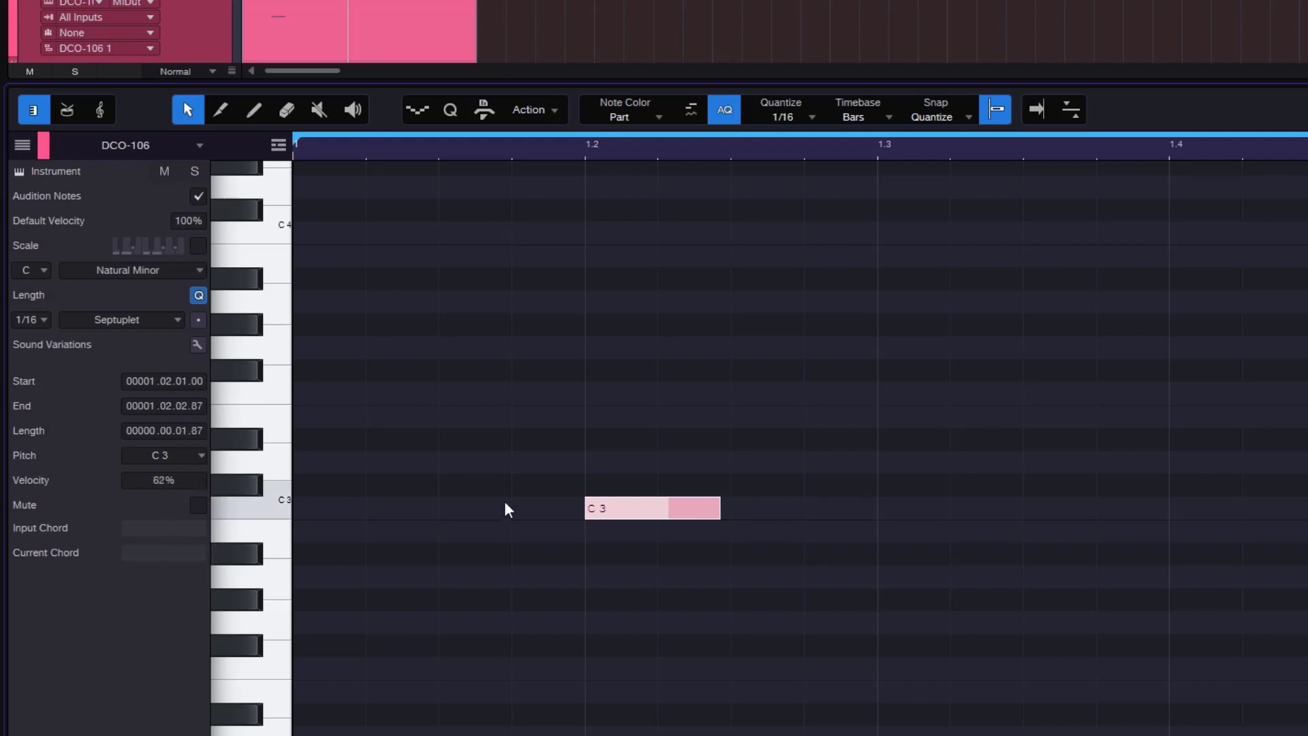
{"action": "left_click", "coordinate": [529, 447]}
{"action": "left_click", "coordinate": [622, 511]}
{"action": "left_click", "coordinate": [487, 470]}
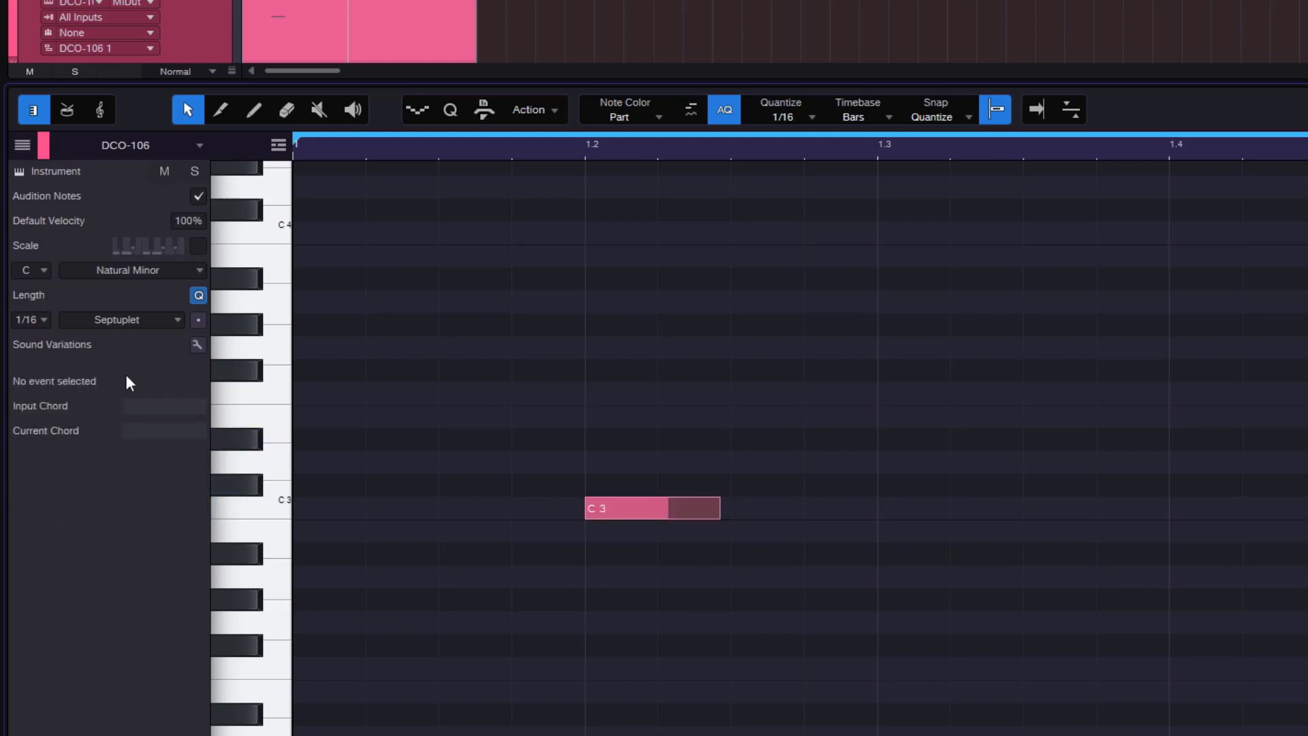
{"action": "left_click", "coordinate": [642, 507]}
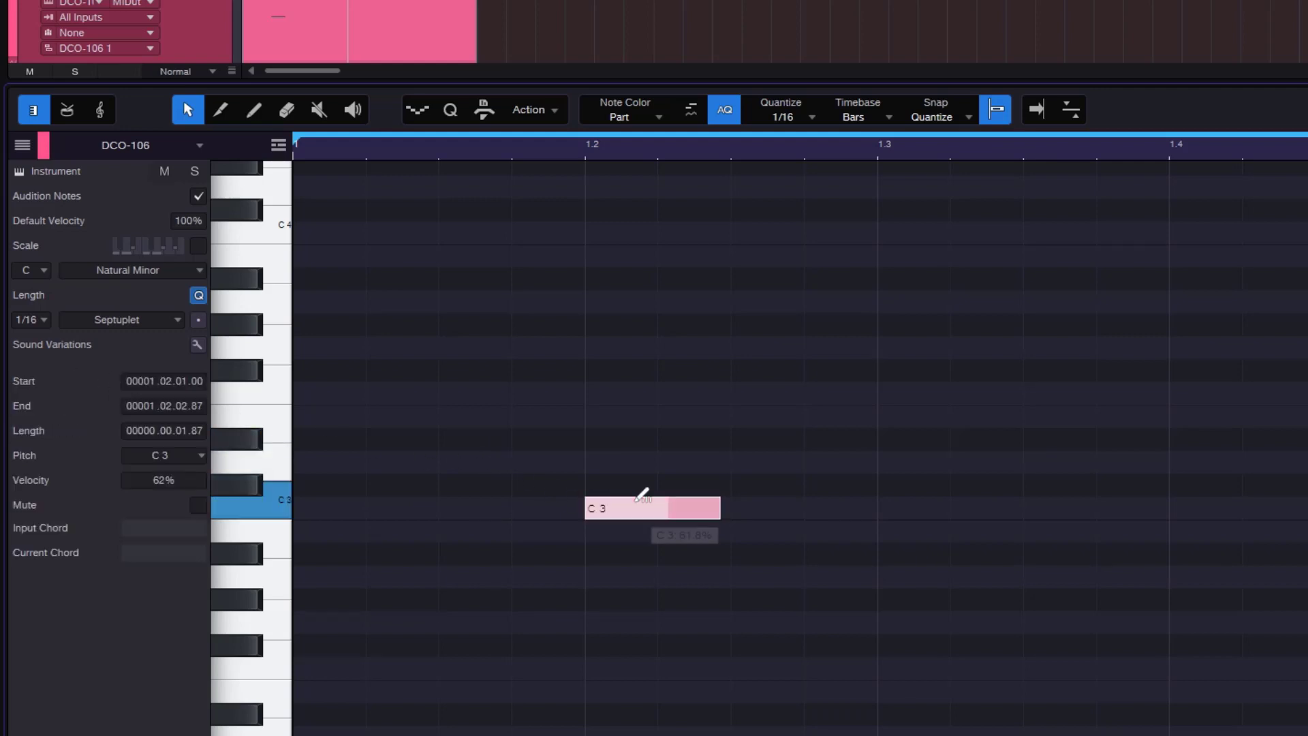
Step: Draw 1/16 septuplet F3 and A3 notes starting at 00001.02.03.00
{"action": "left_click", "coordinate": [750, 395]}
{"action": "left_click", "coordinate": [750, 393]}
{"action": "left_click", "coordinate": [753, 302]}
{"action": "left_click", "coordinate": [754, 301]}
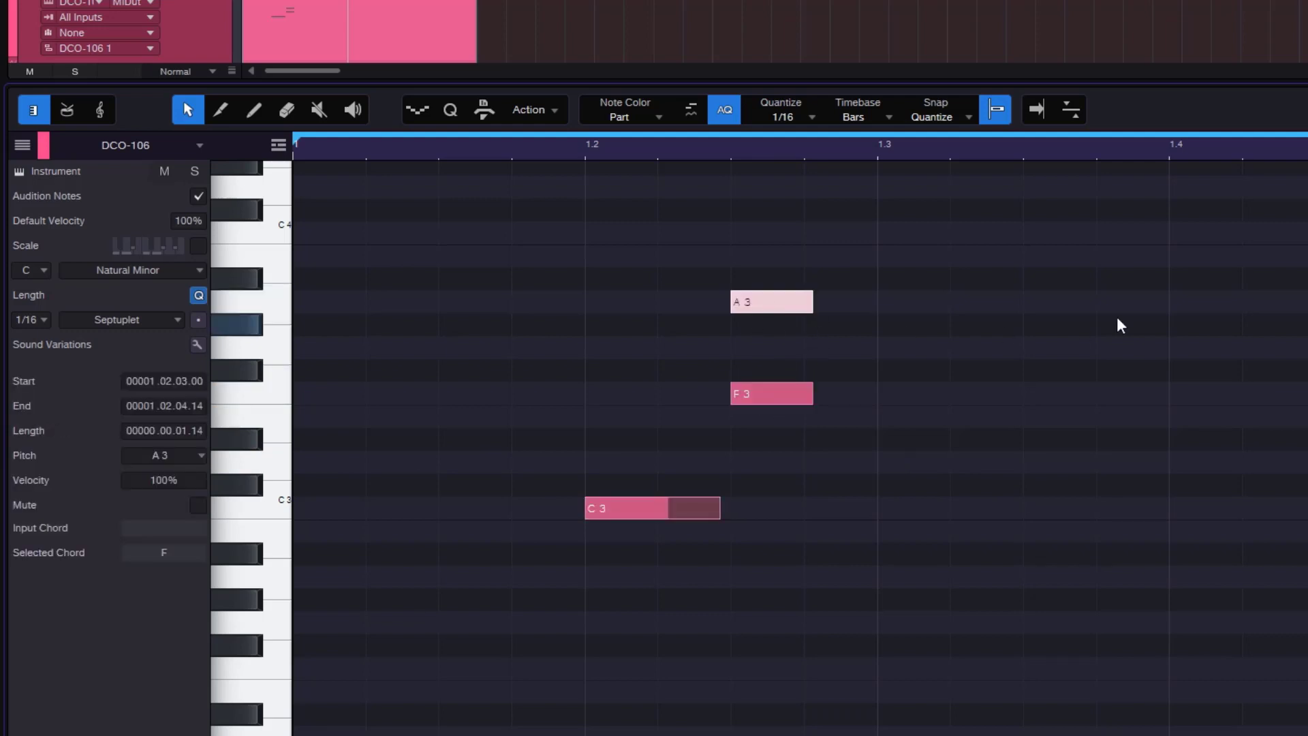
Step: Shift the C3, F3 and A3 notes together so C3 spans 00001.02.01.28 to 00001.02.03.26, and bring C3's velocity to 55%, adjusting all three
{"action": "left_click_drag", "start_coordinate": [1024, 220], "coordinate": [555, 565]}
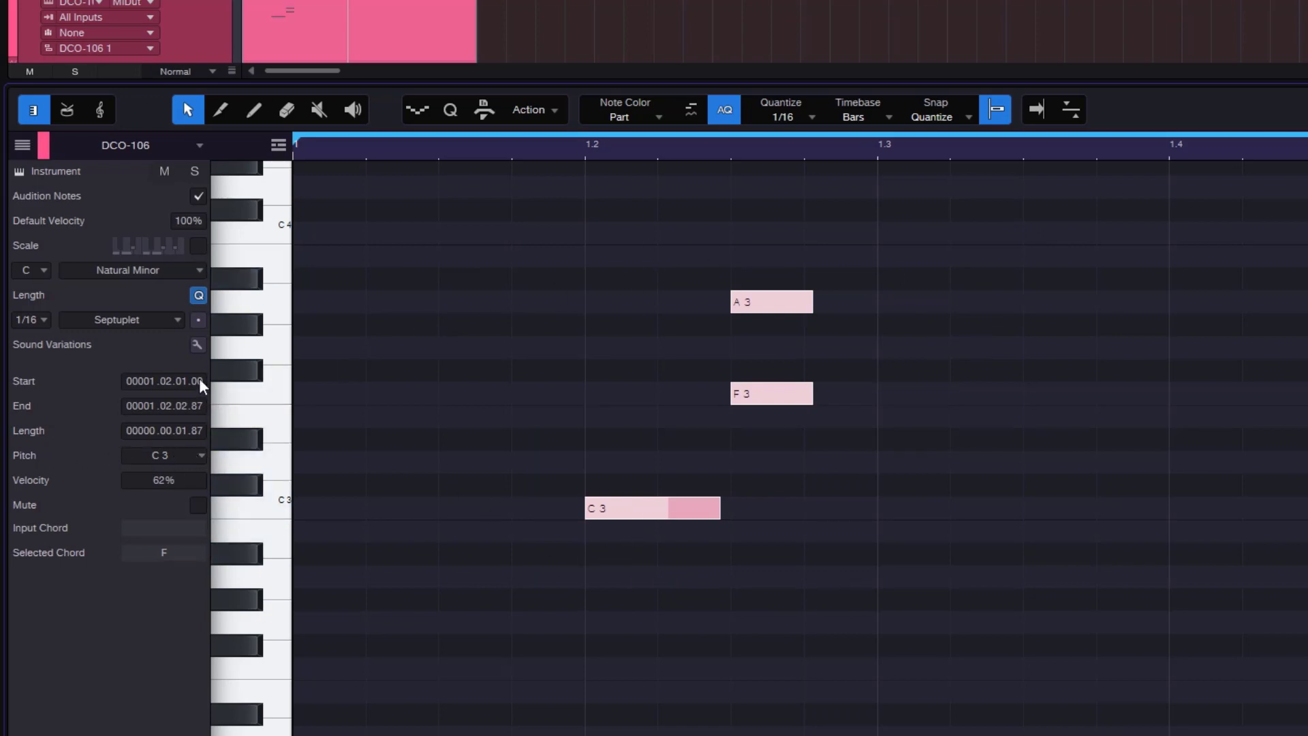
{"action": "mouse_move", "coordinate": [199, 380]}
{"action": "left_mouse_down"}
{"action": "mouse_move", "coordinate": [210, 357]}
{"action": "mouse_move", "coordinate": [219, 376]}
{"action": "mouse_move", "coordinate": [205, 422]}
{"action": "mouse_move", "coordinate": [205, 405]}
{"action": "left_mouse_up"}
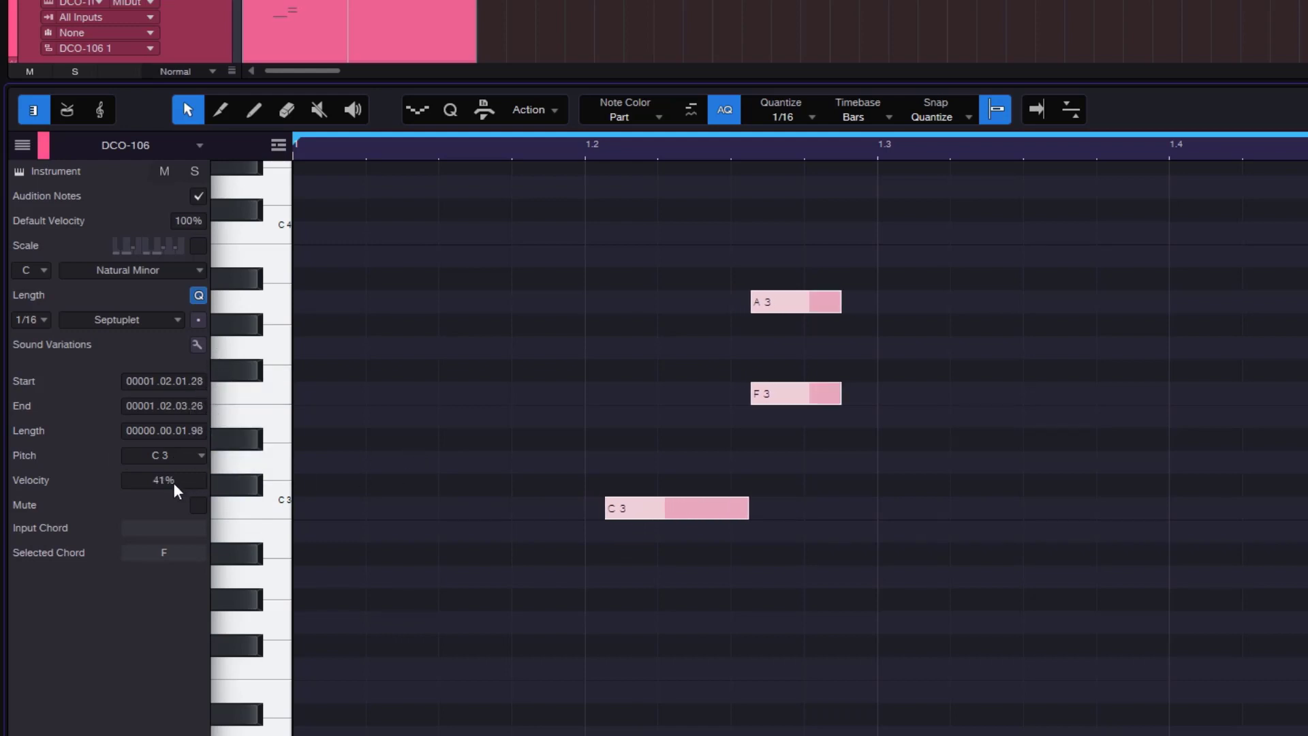
{"action": "mouse_move", "coordinate": [175, 509]}
{"action": "left_mouse_down"}
{"action": "mouse_move", "coordinate": [169, 457]}
{"action": "mouse_move", "coordinate": [179, 470]}
{"action": "left_mouse_up"}
{"action": "left_click", "coordinate": [221, 734]}
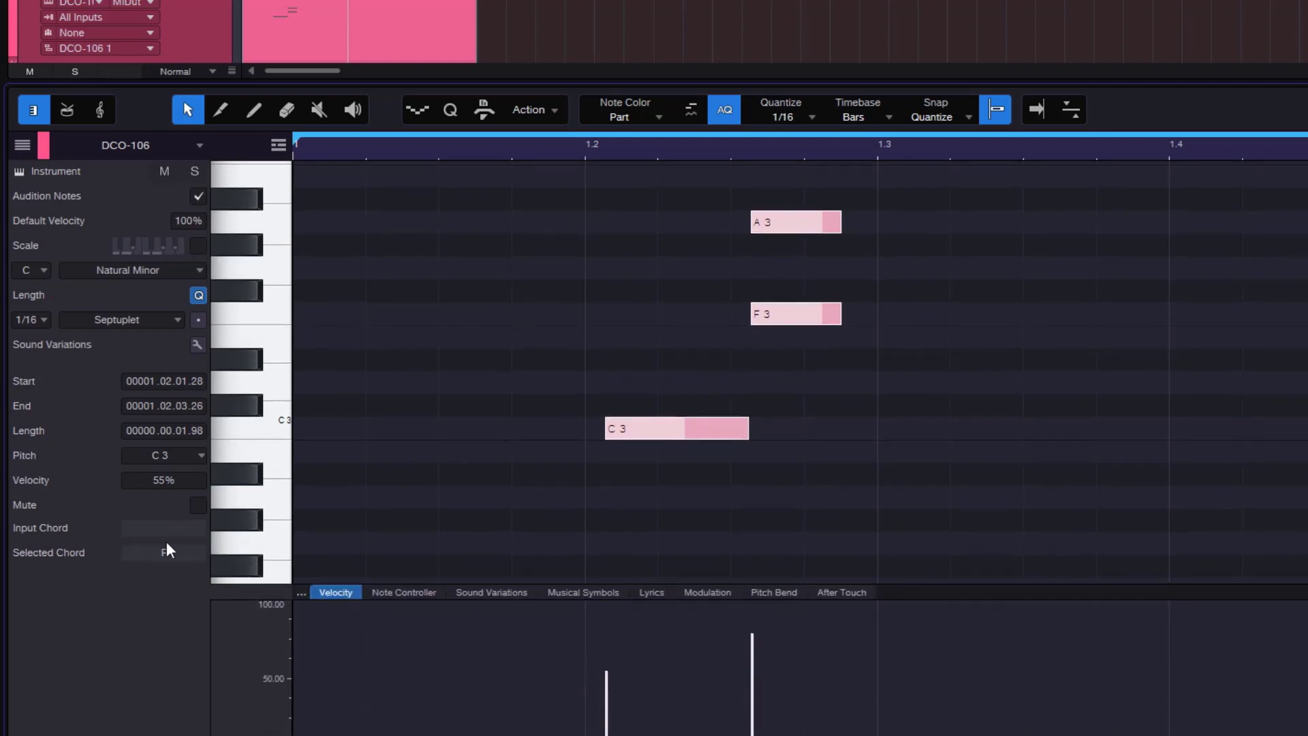
Step: Mute all three notes, deselect them and collapse the velocity lane, and reselect and unmute the notes
{"action": "left_click", "coordinate": [196, 504]}
{"action": "left_click", "coordinate": [1039, 440]}
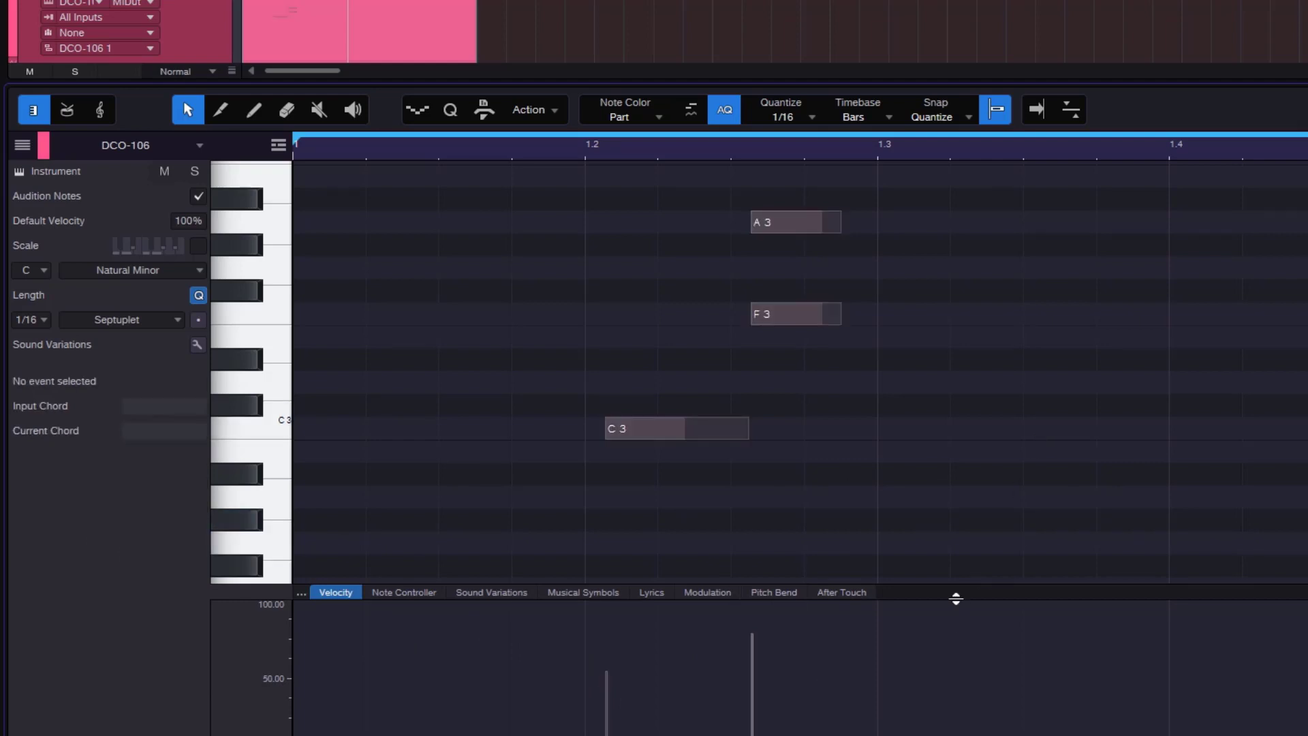
{"action": "left_click_drag", "start_coordinate": [956, 598], "coordinate": [955, 732]}
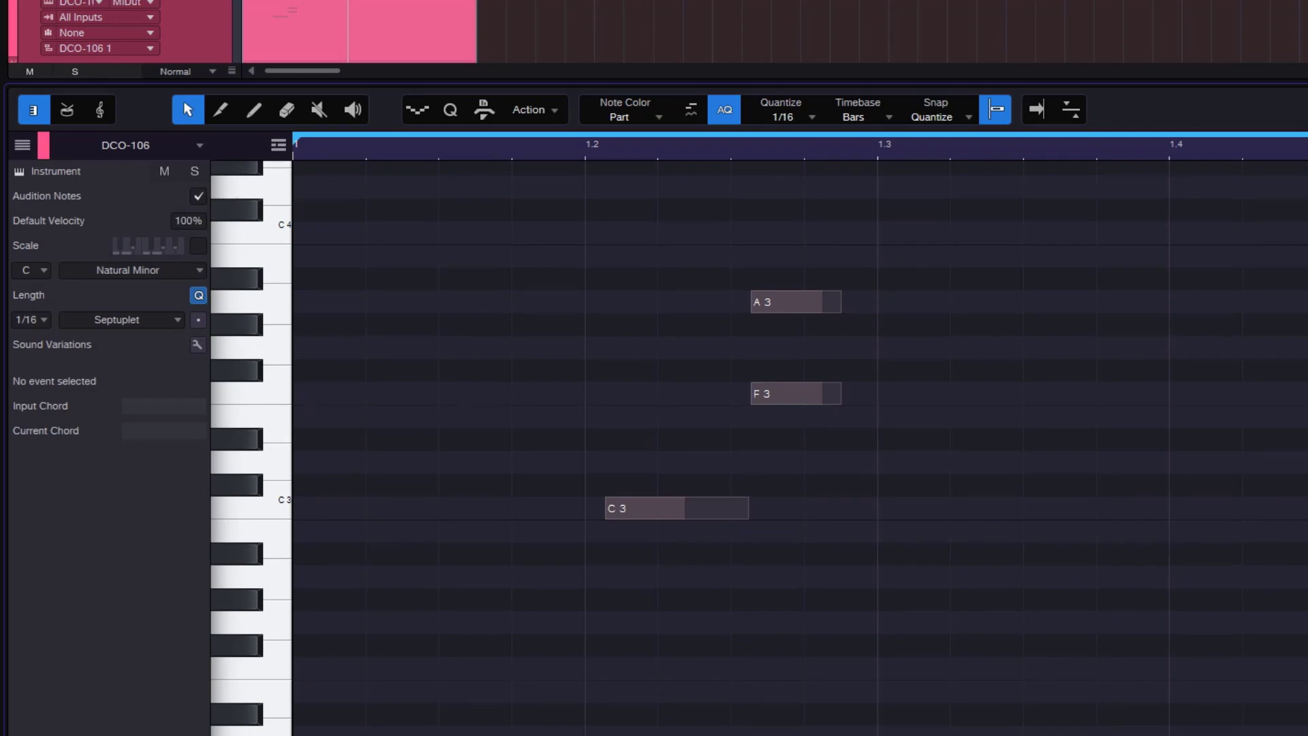
{"action": "key", "text": "ctrl+a"}
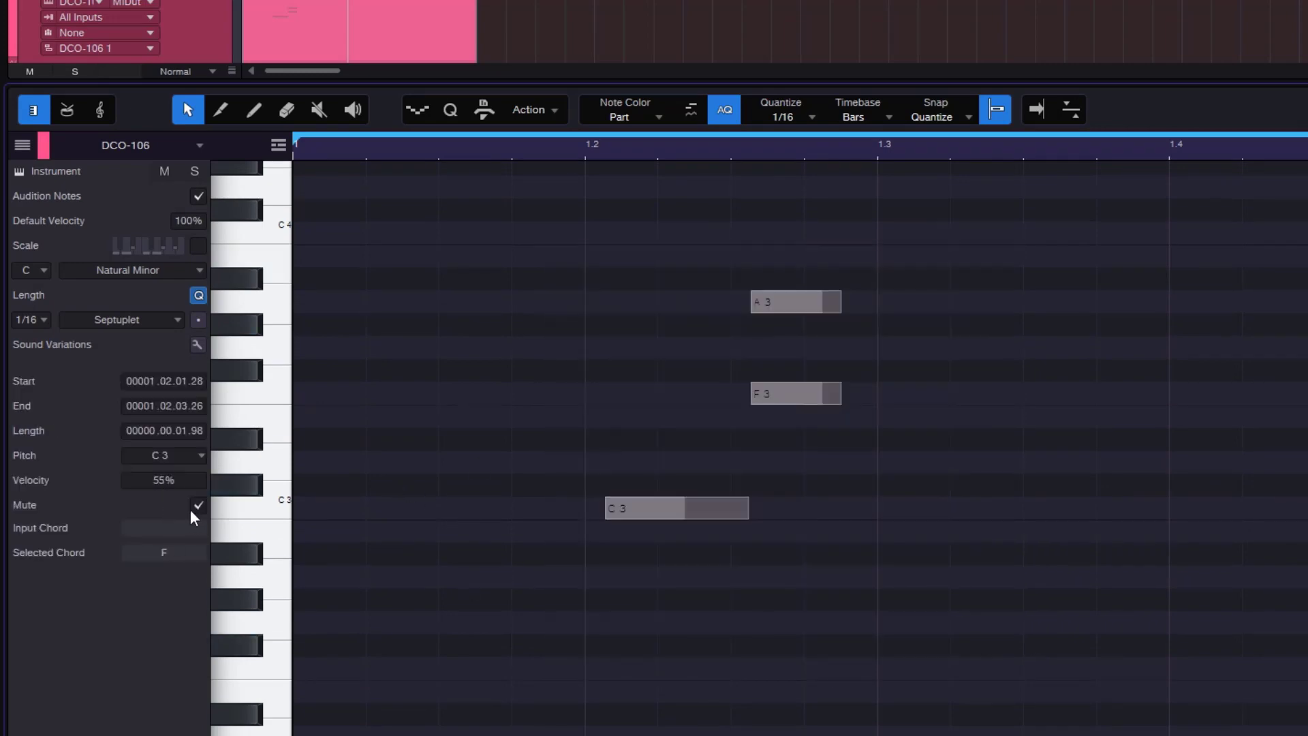
{"action": "left_click", "coordinate": [198, 506]}
Step: Delete all three notes and draw ascending 1/16 septuplet C3, D3 and E3 notes from the bar start to beat 1.2
{"action": "left_click_drag", "start_coordinate": [1093, 228], "coordinate": [463, 598]}
{"action": "key", "text": "Delete"}
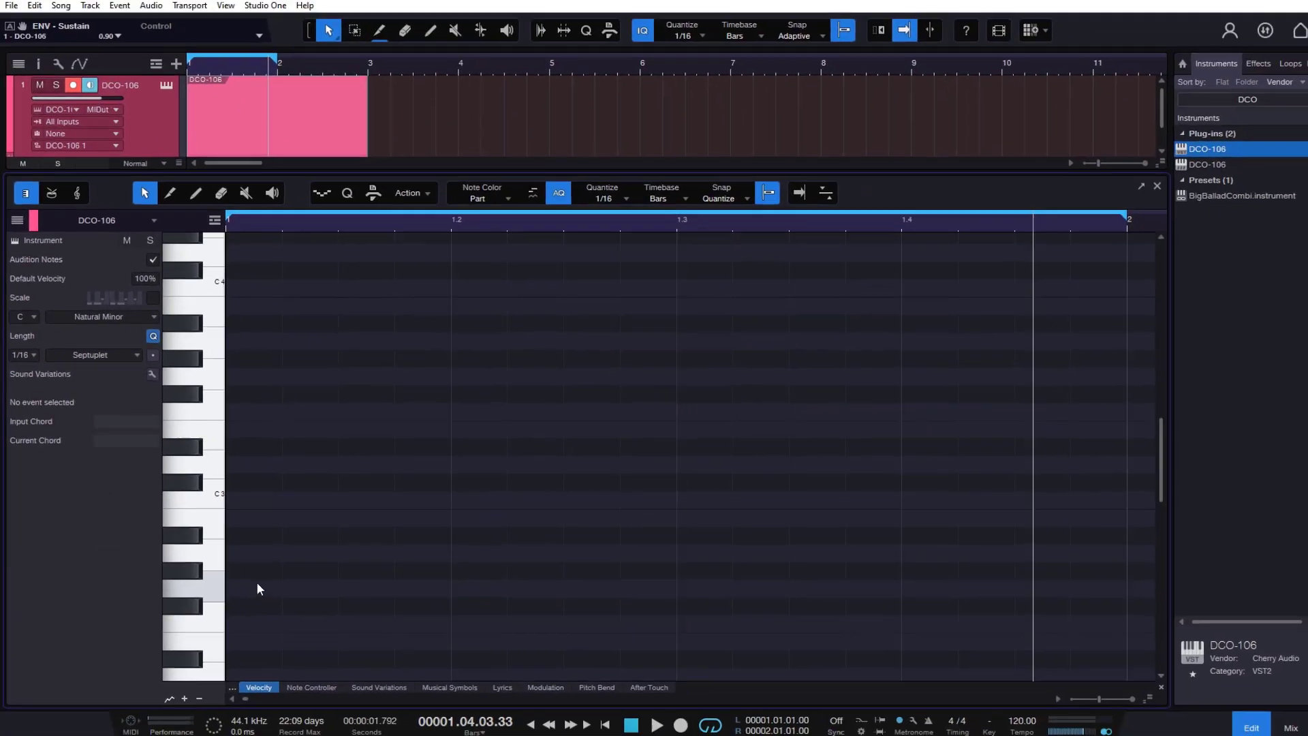
{"action": "left_click", "coordinate": [490, 195]}
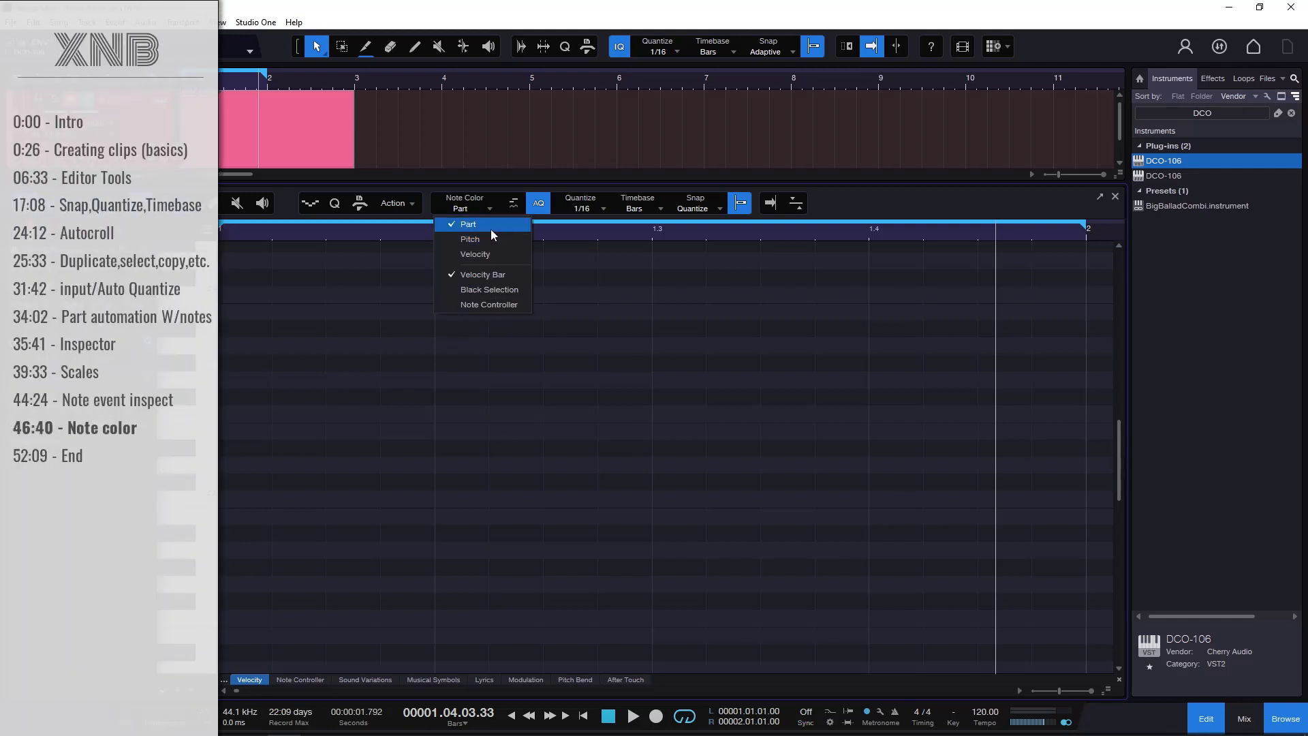
{"action": "double_click", "coordinate": [254, 492]}
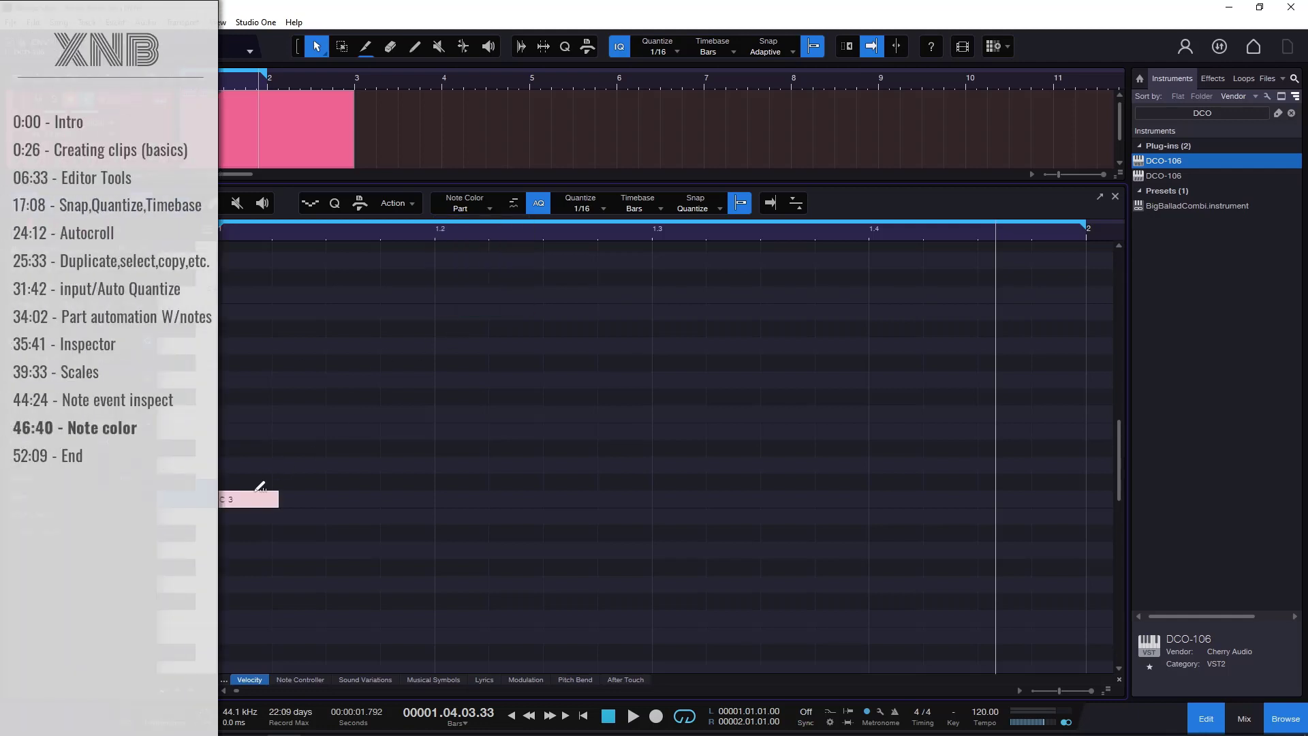
{"action": "double_click", "coordinate": [367, 468]}
{"action": "double_click", "coordinate": [460, 430]}
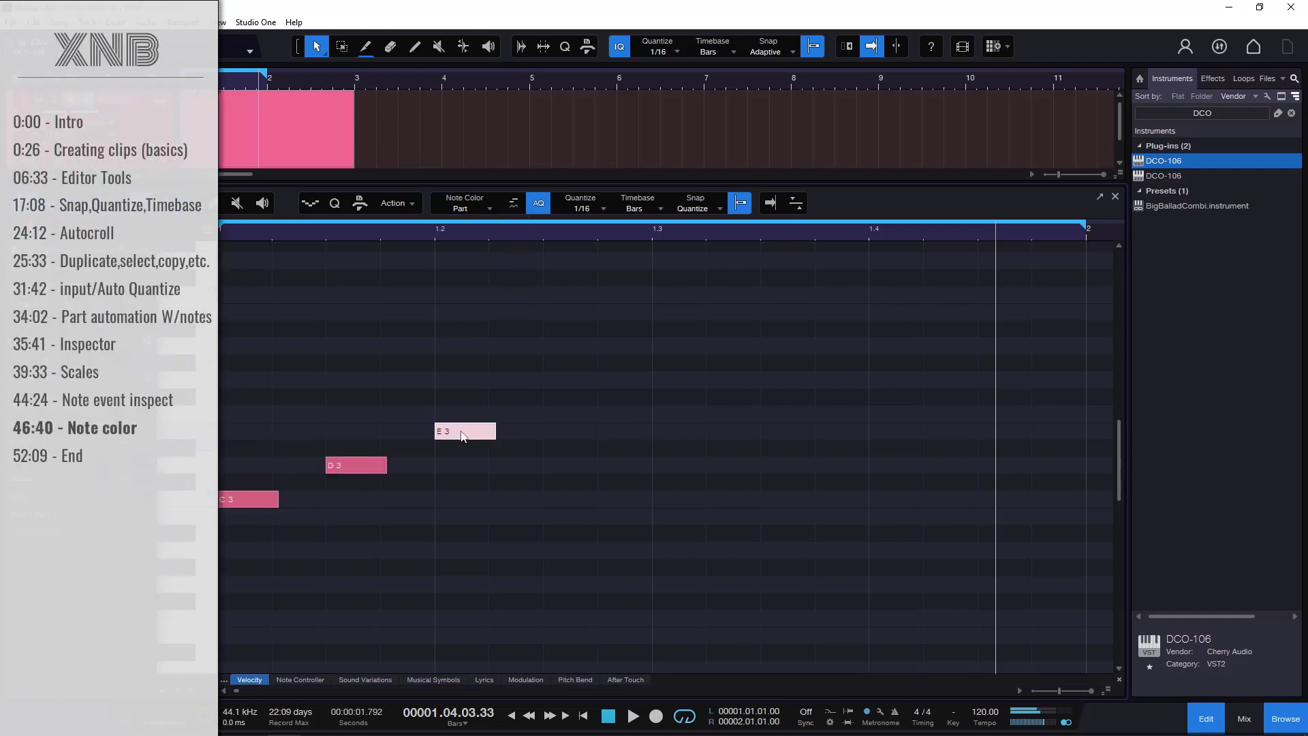
{"action": "left_click", "coordinate": [504, 537]}
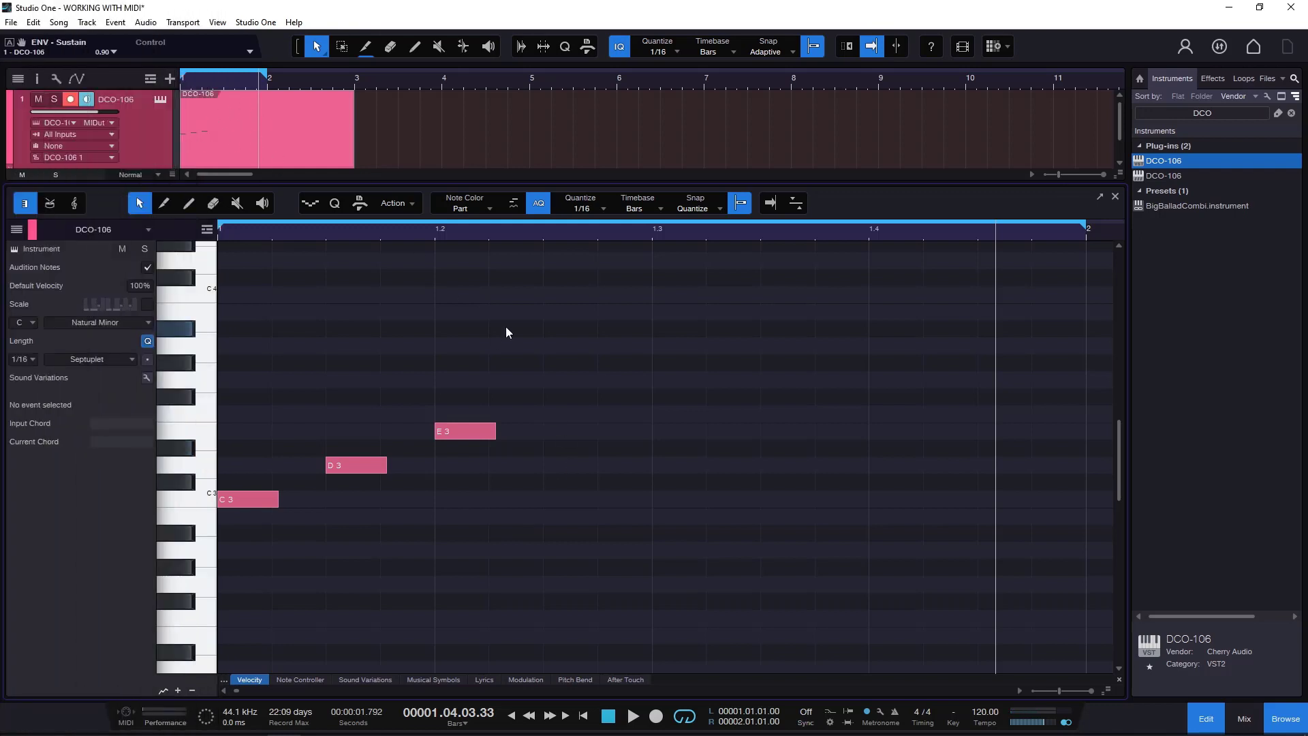
Step: Set the velocity of the C3, D3 and E3 notes to 77% and switch the note coloring scheme to Pitch
{"action": "left_click_drag", "start_coordinate": [566, 338], "coordinate": [216, 545]}
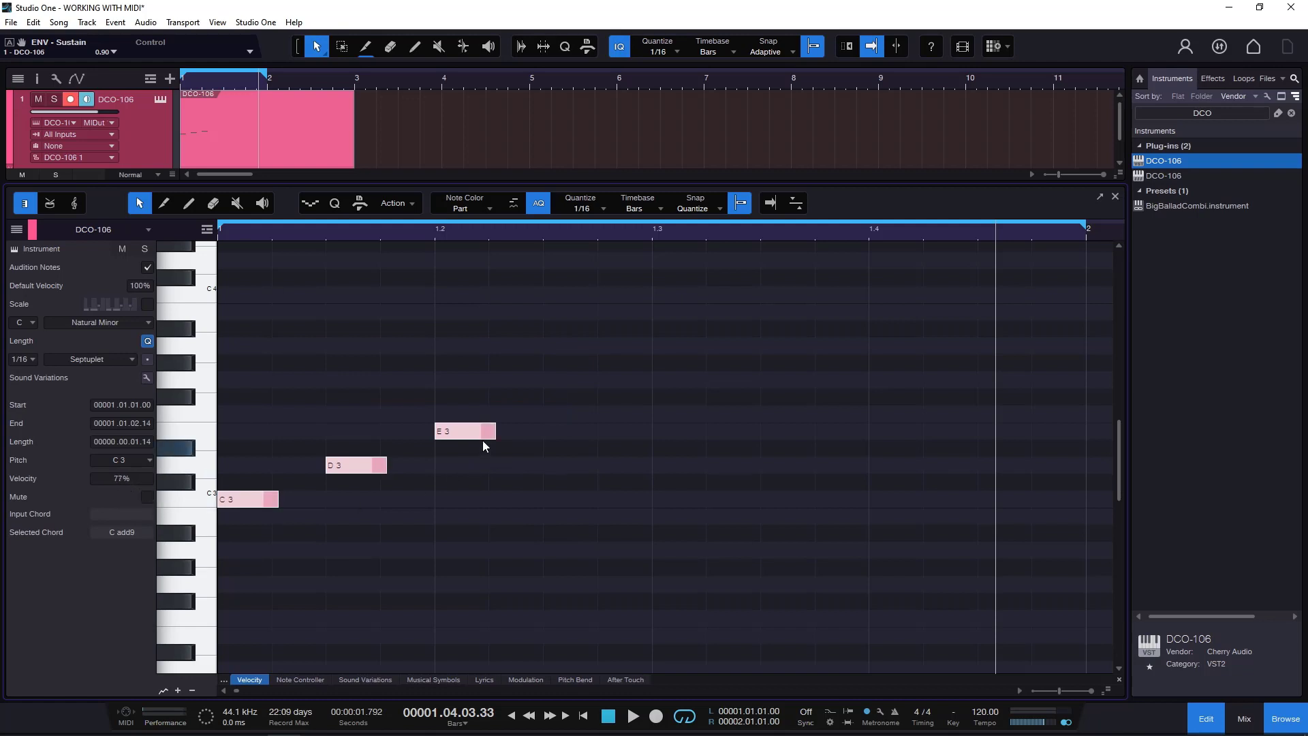
{"action": "left_click", "coordinate": [501, 445]}
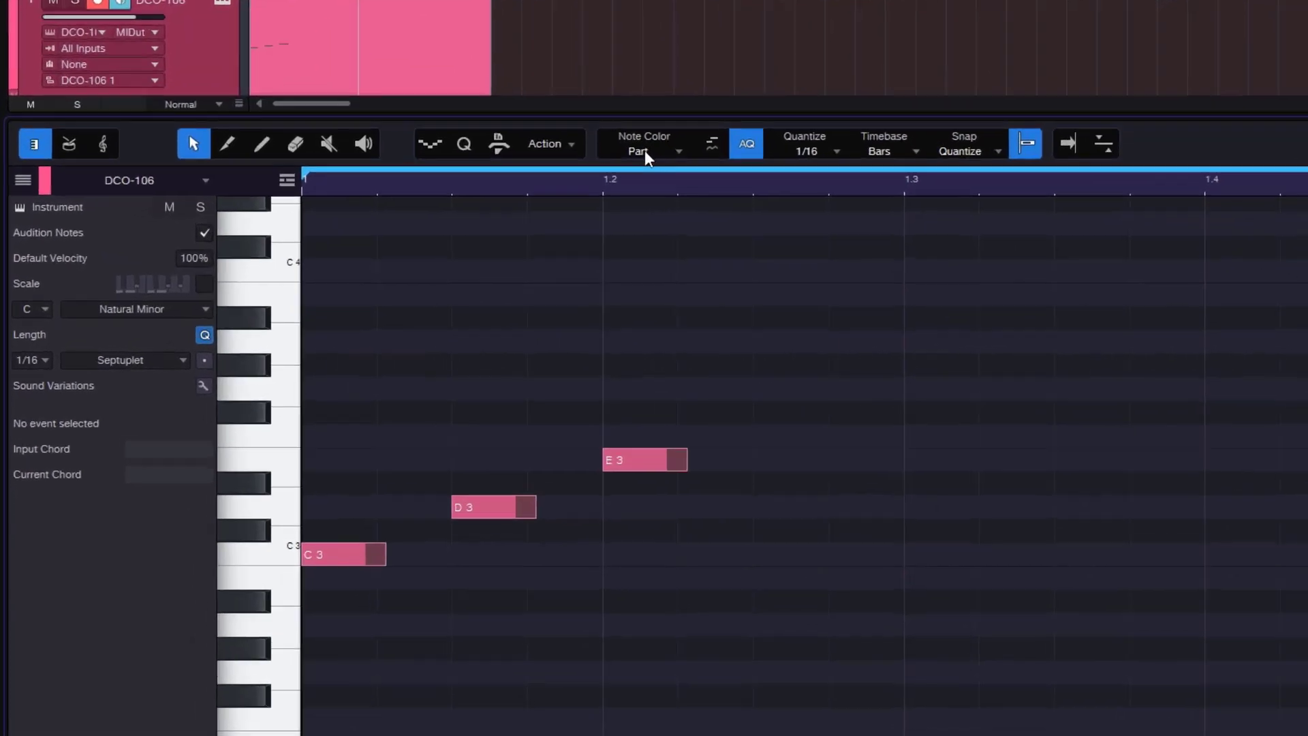
{"action": "left_click", "coordinate": [644, 149]}
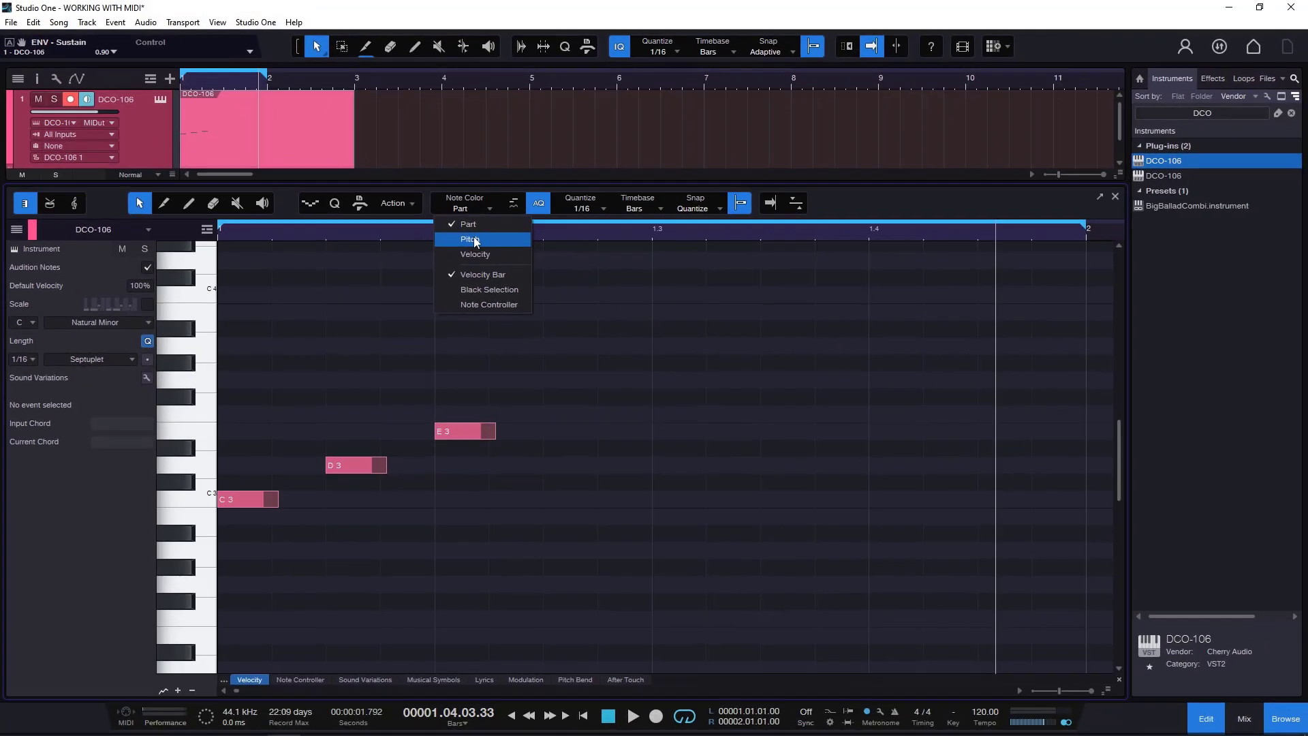
{"action": "left_click", "coordinate": [539, 219]}
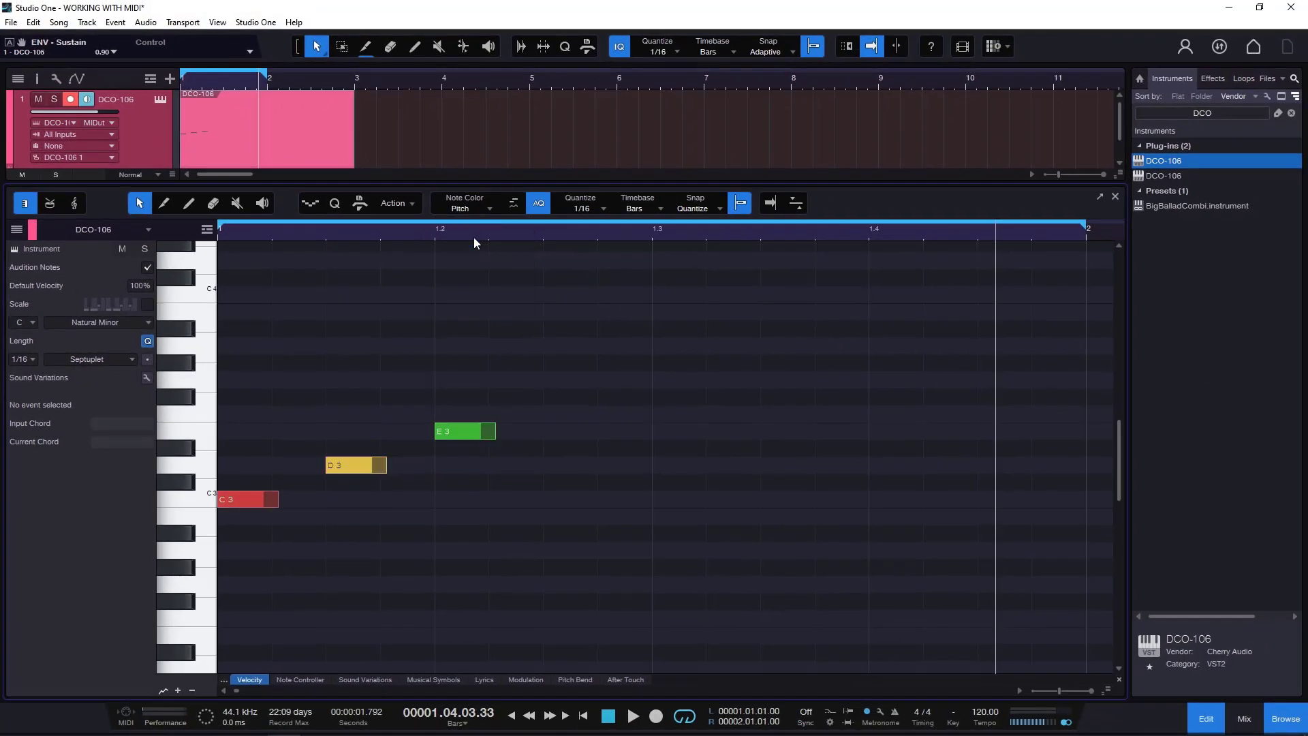
Step: Select the C3 note and add a C4 note at beat 1.2 to compare the pitch colors an octave apart
{"action": "left_click", "coordinate": [237, 500]}
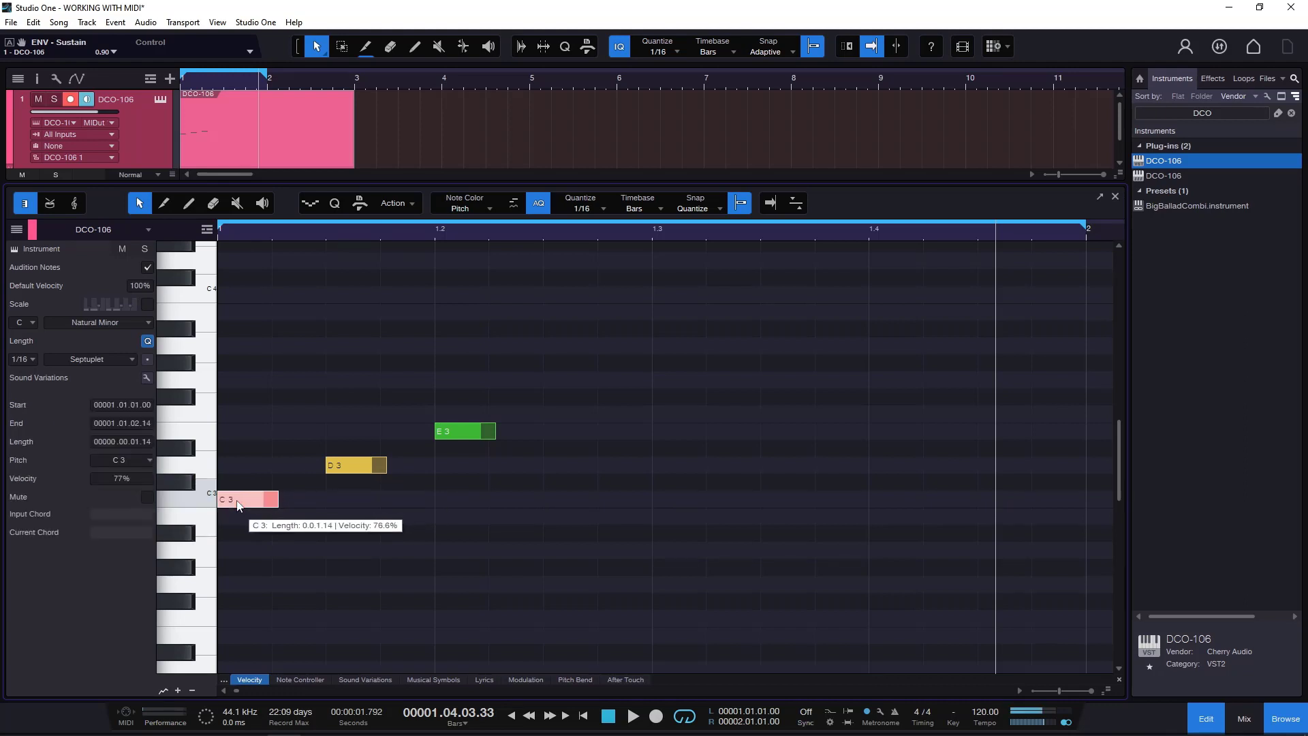
{"action": "double_click", "coordinate": [451, 297]}
{"action": "left_click", "coordinate": [502, 362]}
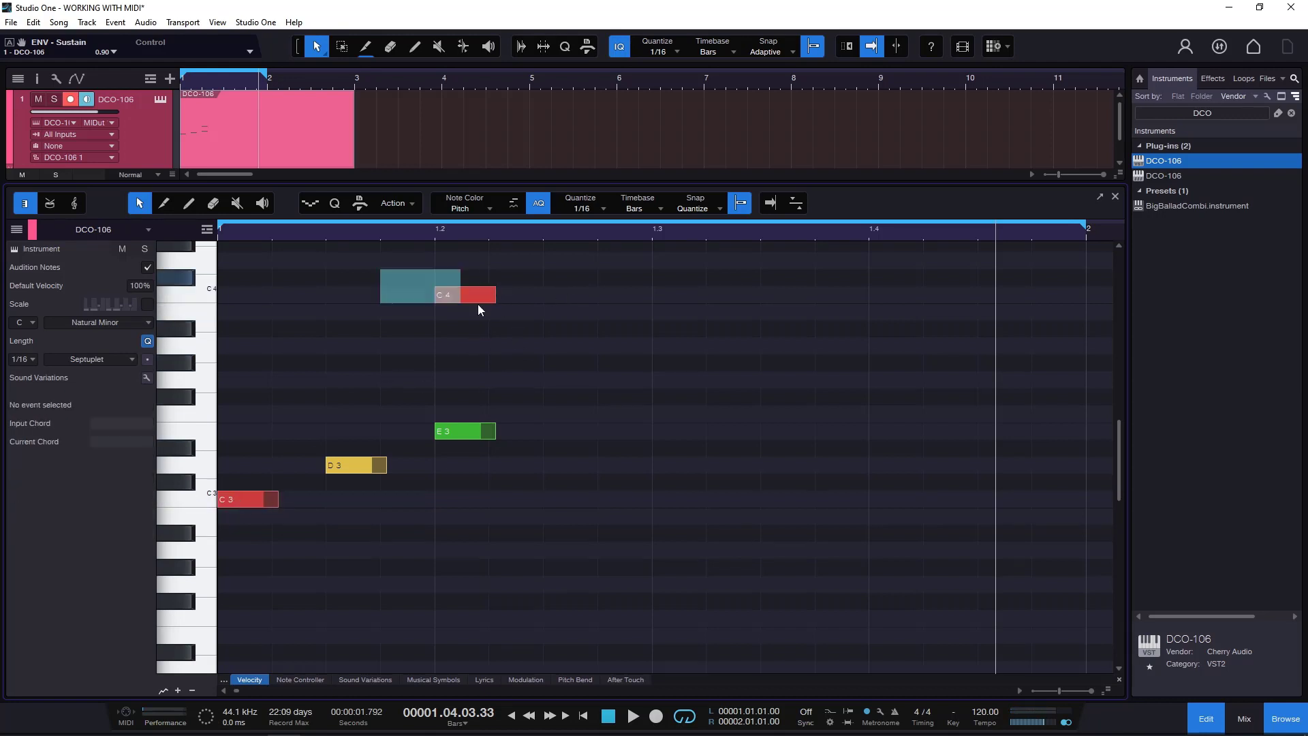
{"action": "left_click_drag", "start_coordinate": [479, 310], "coordinate": [482, 312]}
{"action": "left_click", "coordinate": [562, 343]}
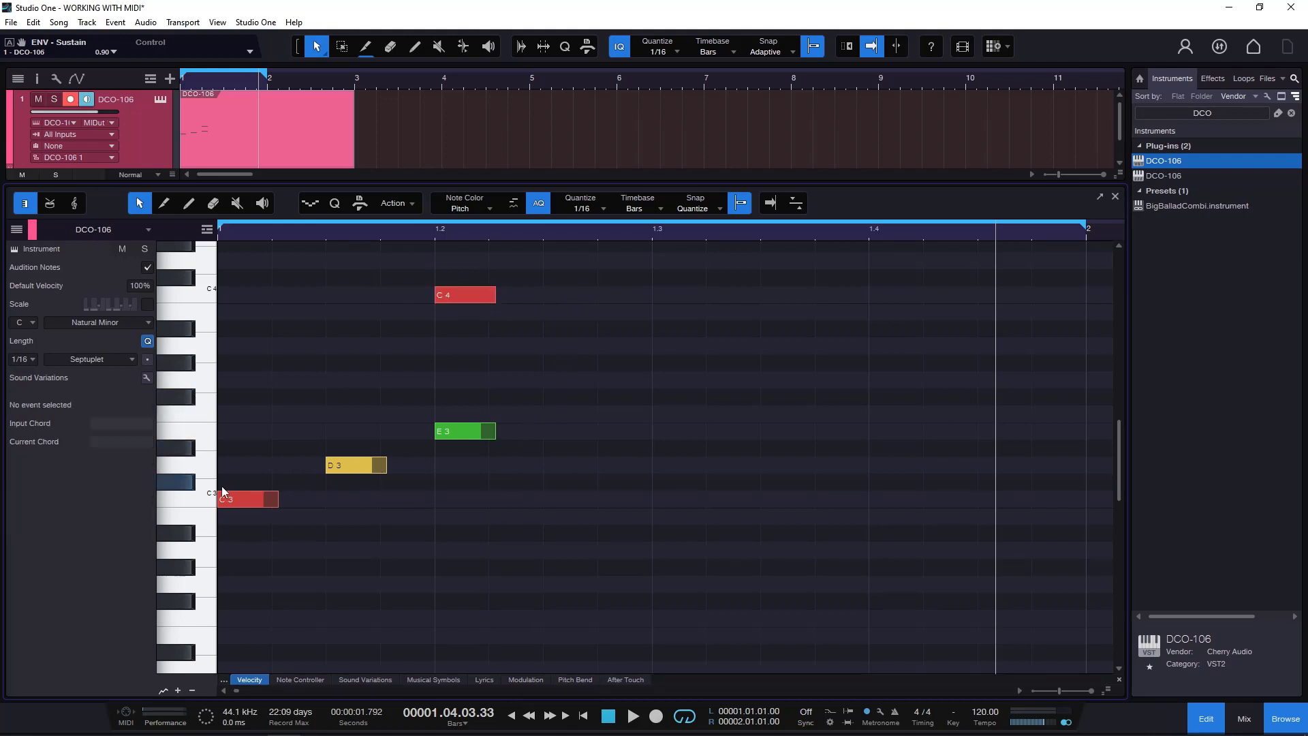
Step: Fill in the ascending run with C#3, D#3, F3 and F#3 notes and select notes to compare their pitch colors
{"action": "double_click", "coordinate": [293, 480]}
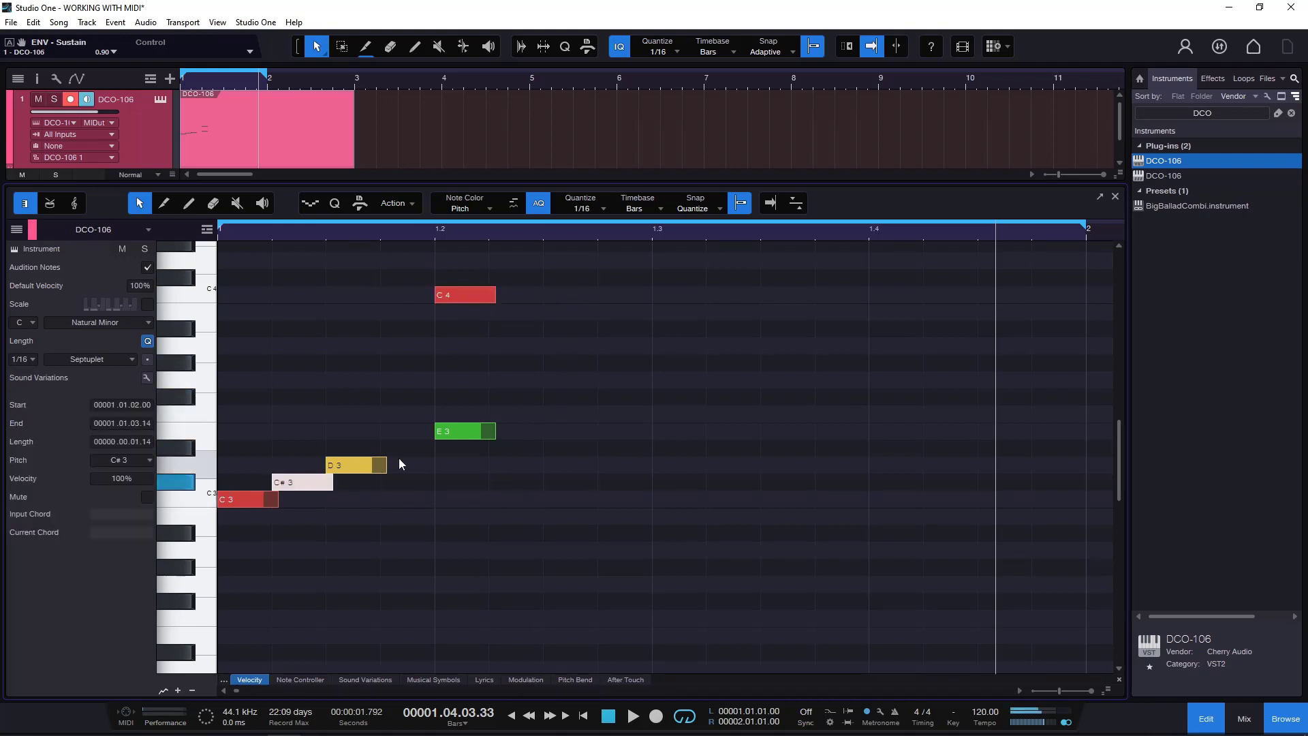
{"action": "double_click", "coordinate": [405, 448]}
{"action": "double_click", "coordinate": [511, 412]}
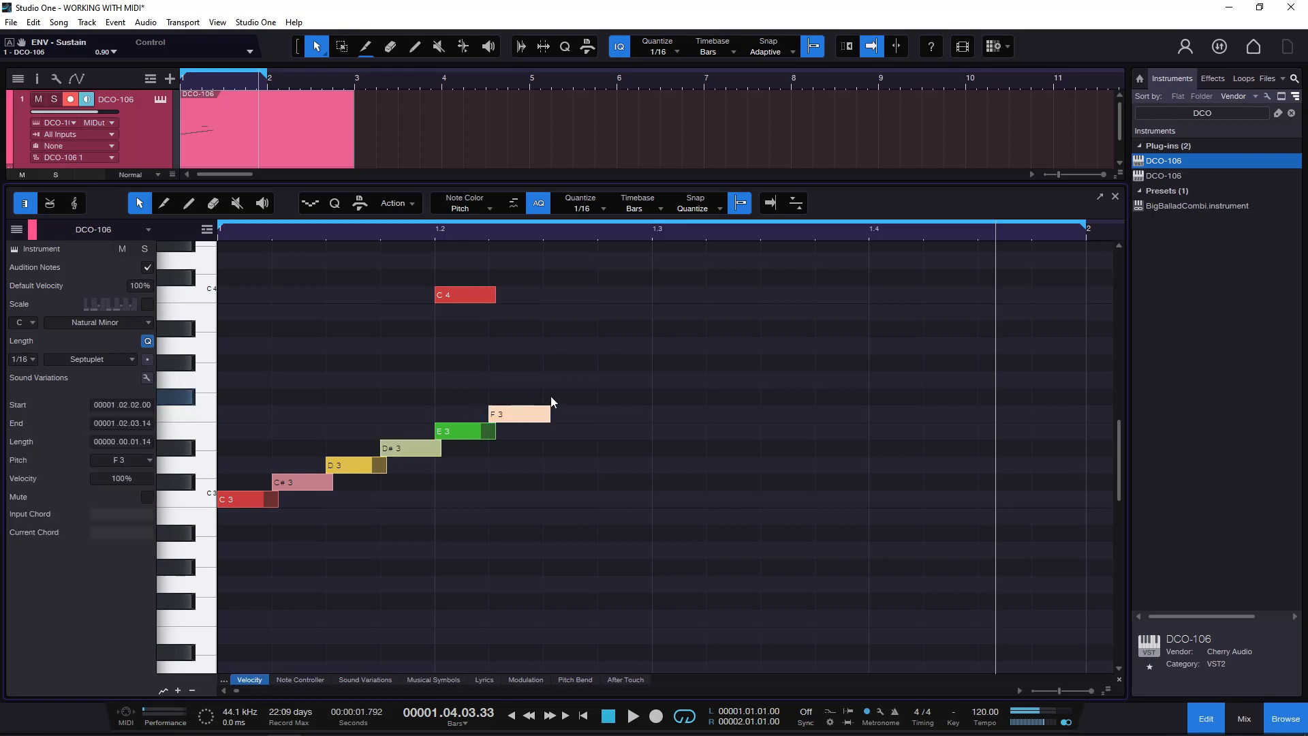
{"action": "double_click", "coordinate": [557, 396]}
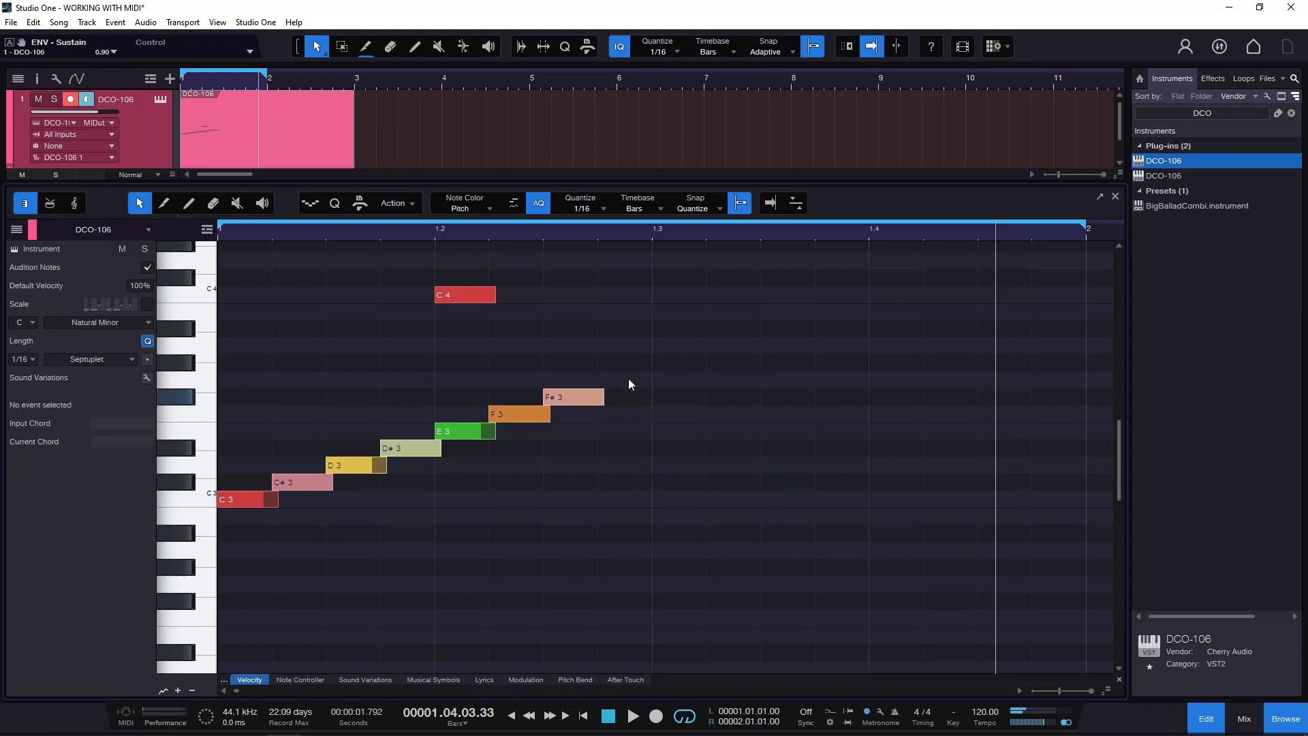
{"action": "left_click_drag", "start_coordinate": [622, 391], "coordinate": [240, 521]}
{"action": "left_click", "coordinate": [355, 467]}
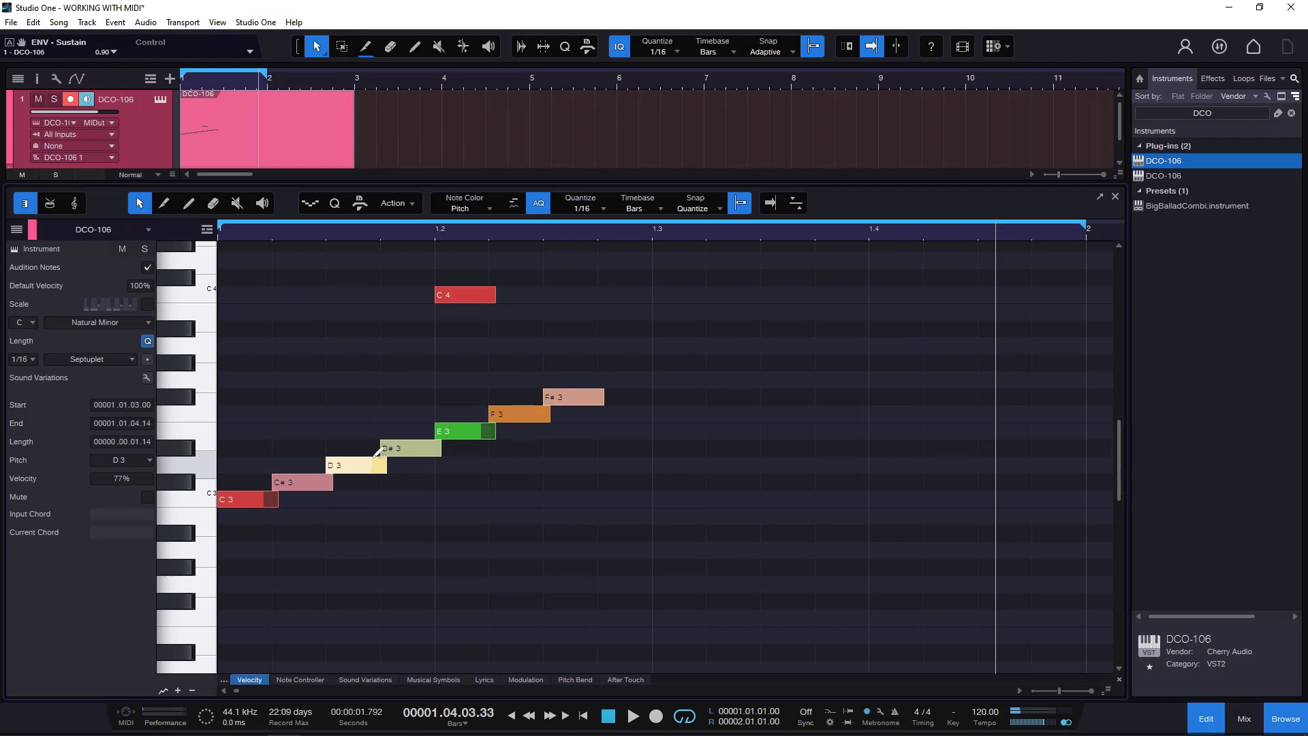
Step: Delete all notes in the part and switch the note coloring scheme to Velocity
{"action": "left_click_drag", "start_coordinate": [706, 241], "coordinate": [211, 564]}
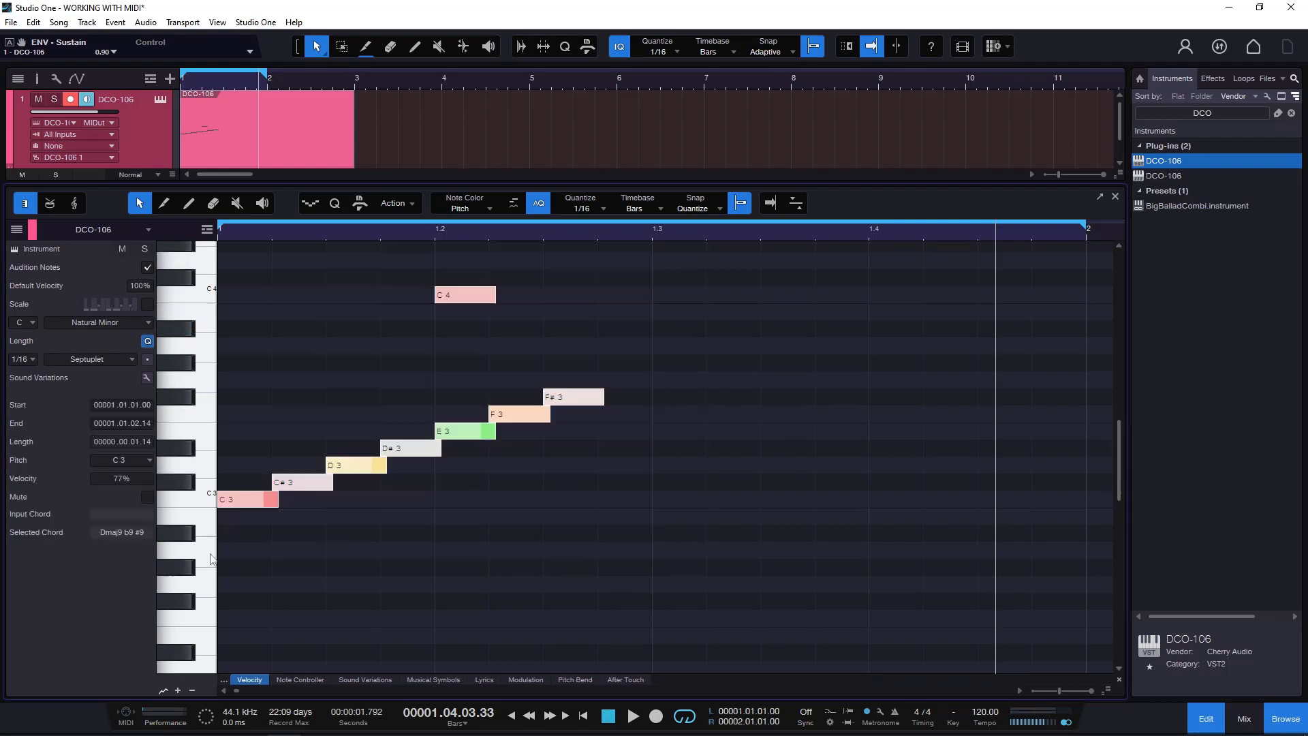
{"action": "key", "text": "Delete"}
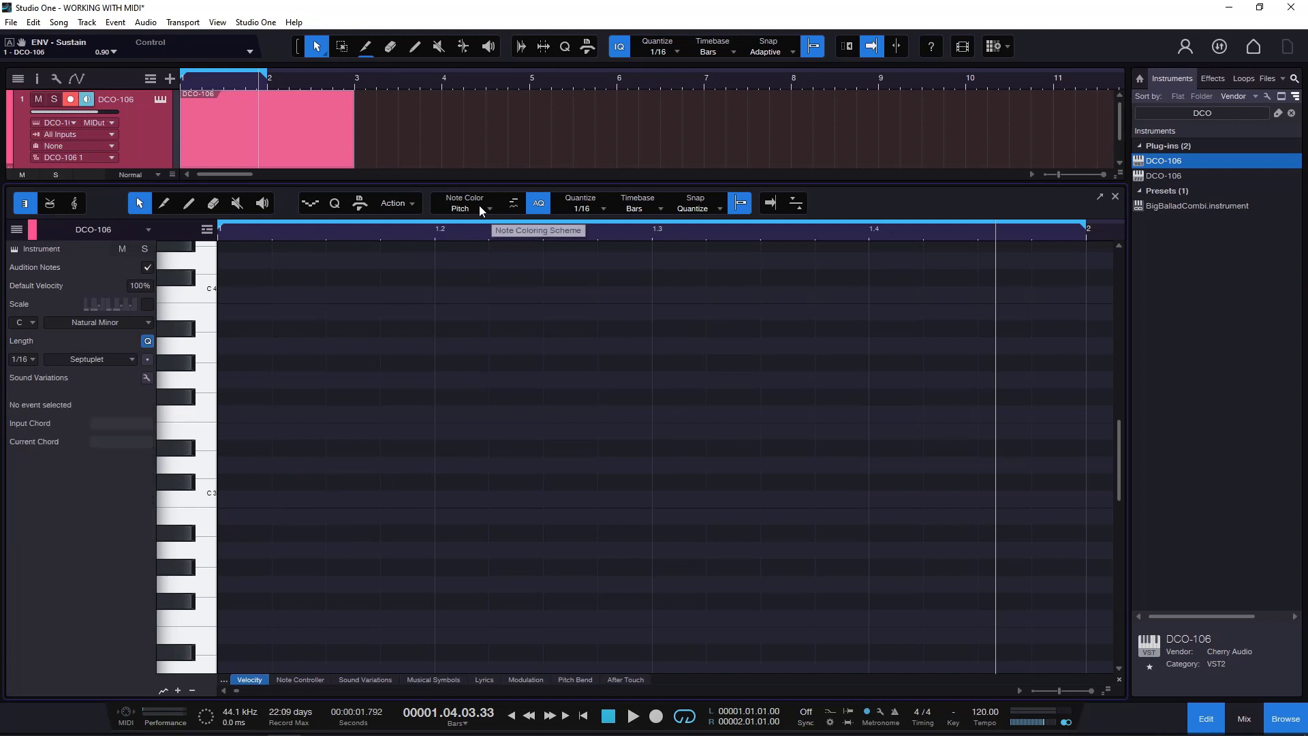
{"action": "left_click", "coordinate": [481, 205]}
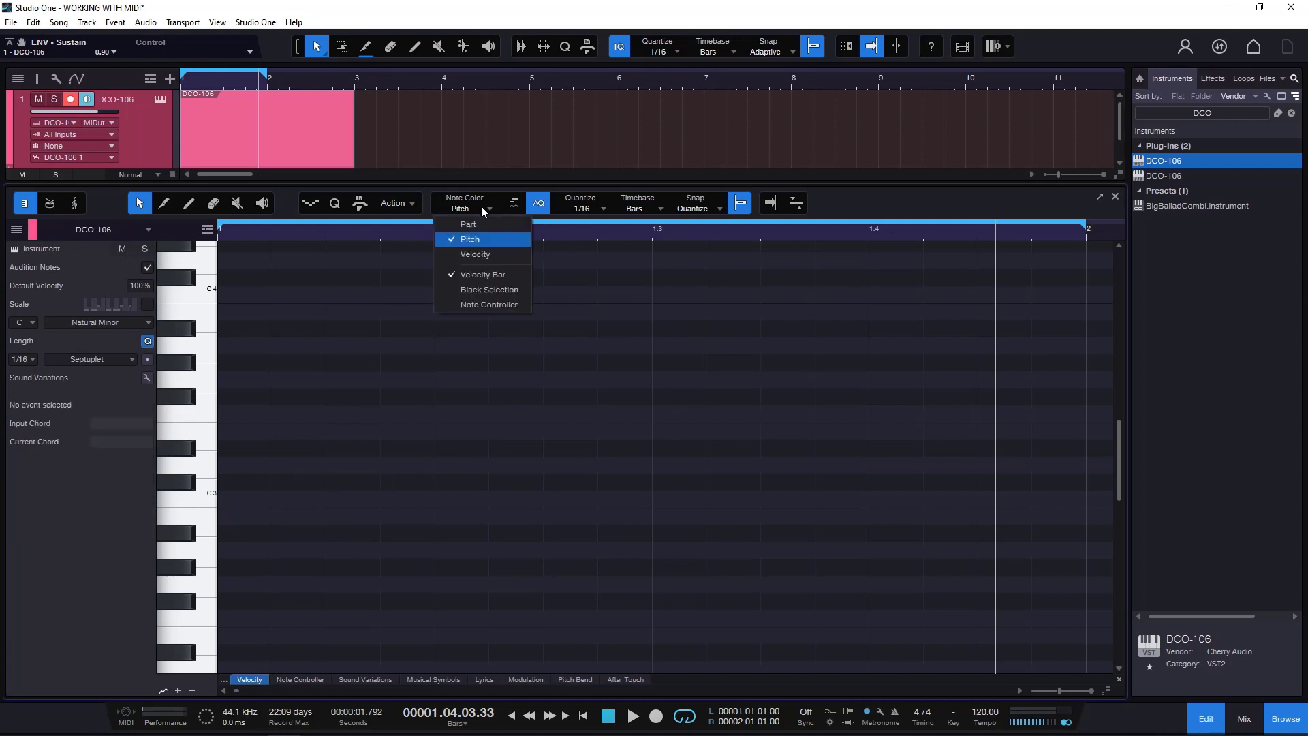
{"action": "left_click", "coordinate": [477, 254]}
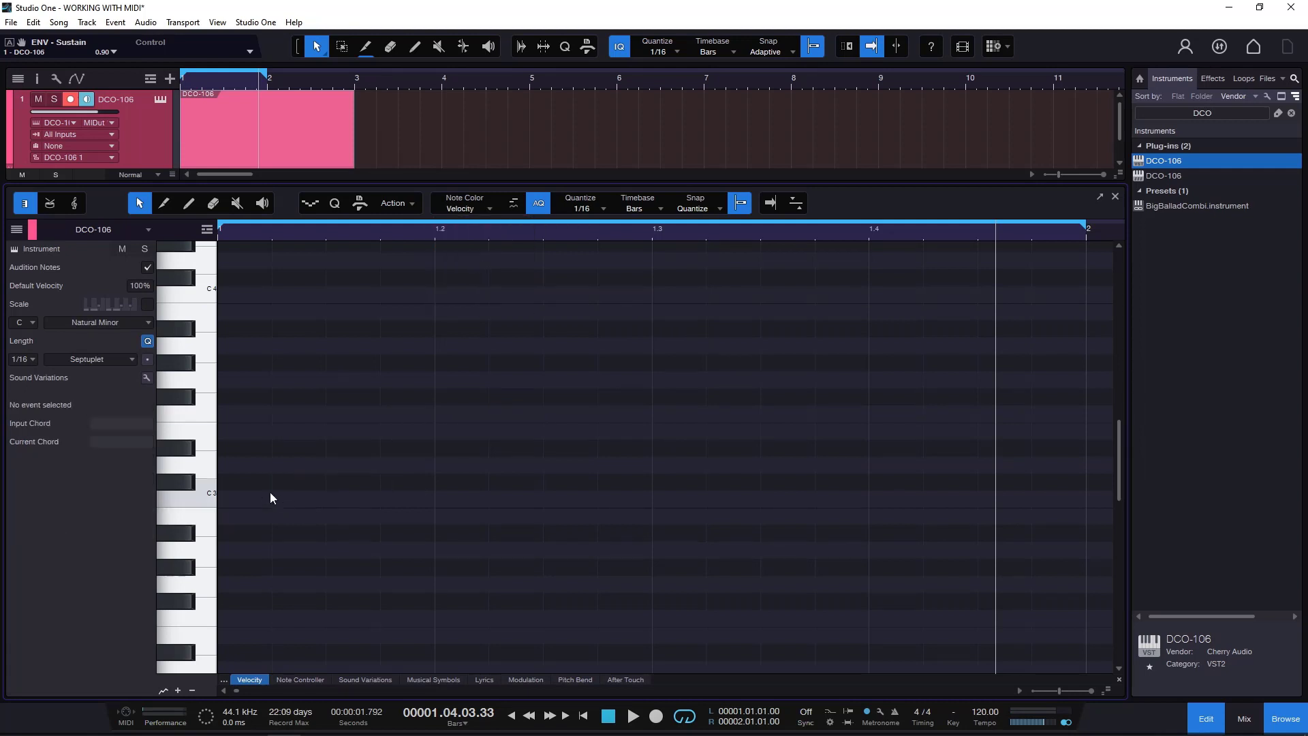
Step: Draw four 1/16 septuplet C3 notes at 100% velocity, spaced two sixteenths apart from the start of bar 1
{"action": "double_click", "coordinate": [269, 499]}
{"action": "double_click", "coordinate": [357, 500]}
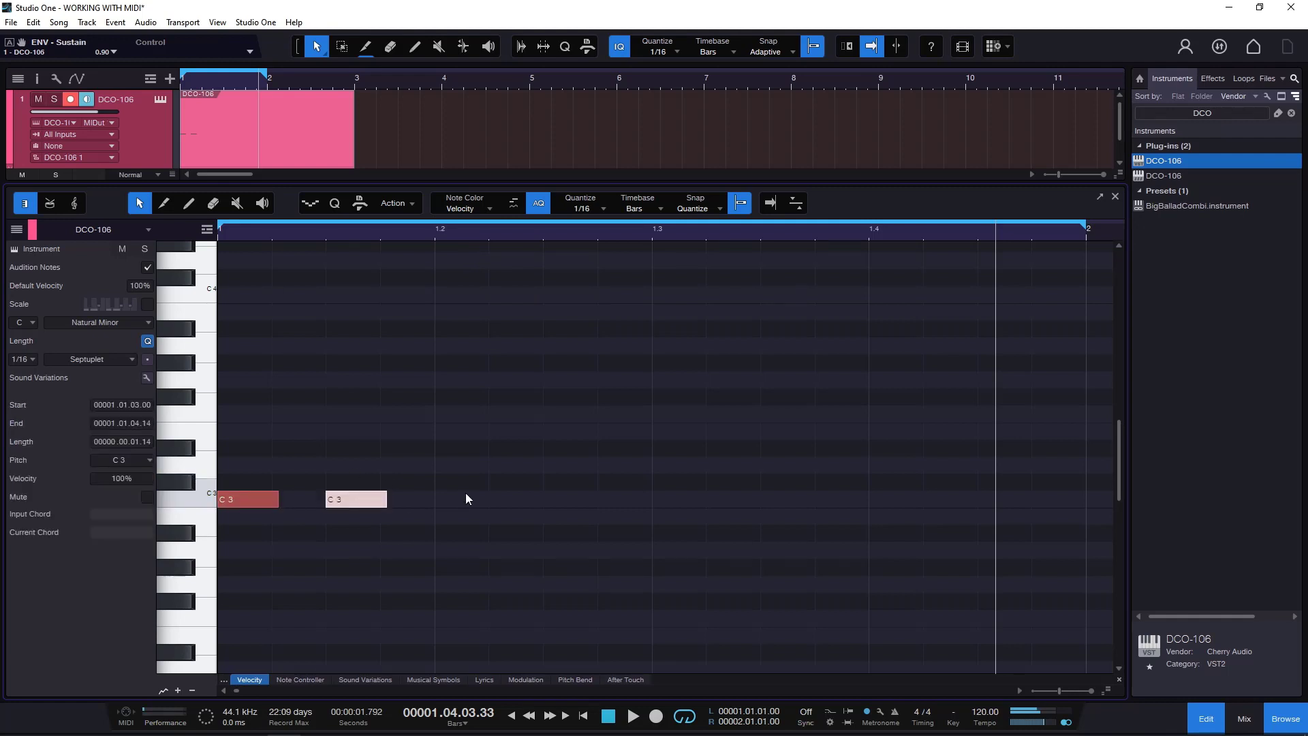
{"action": "double_click", "coordinate": [464, 499]}
{"action": "double_click", "coordinate": [574, 500]}
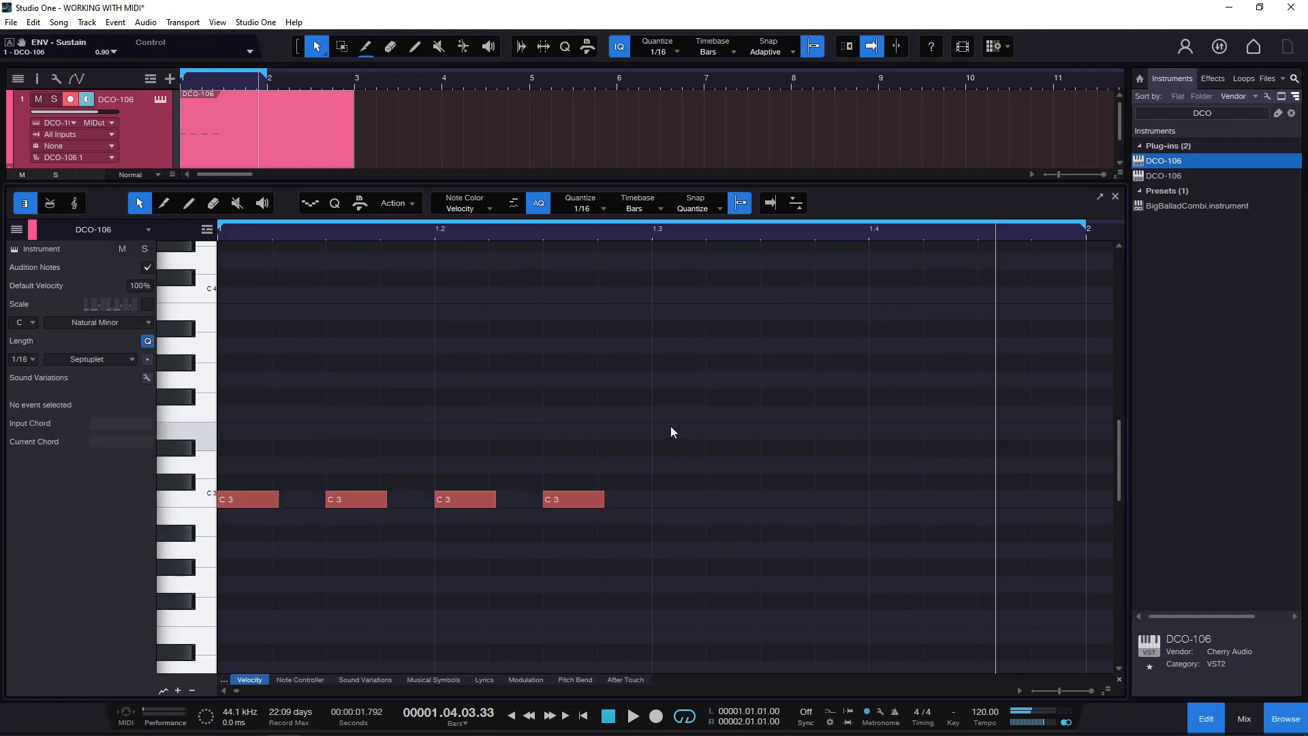
Step: Lower the velocity of all four C3 notes together, and reduce the fourth note's velocity further in the velocity lane
{"action": "left_click_drag", "start_coordinate": [671, 427], "coordinate": [223, 568]}
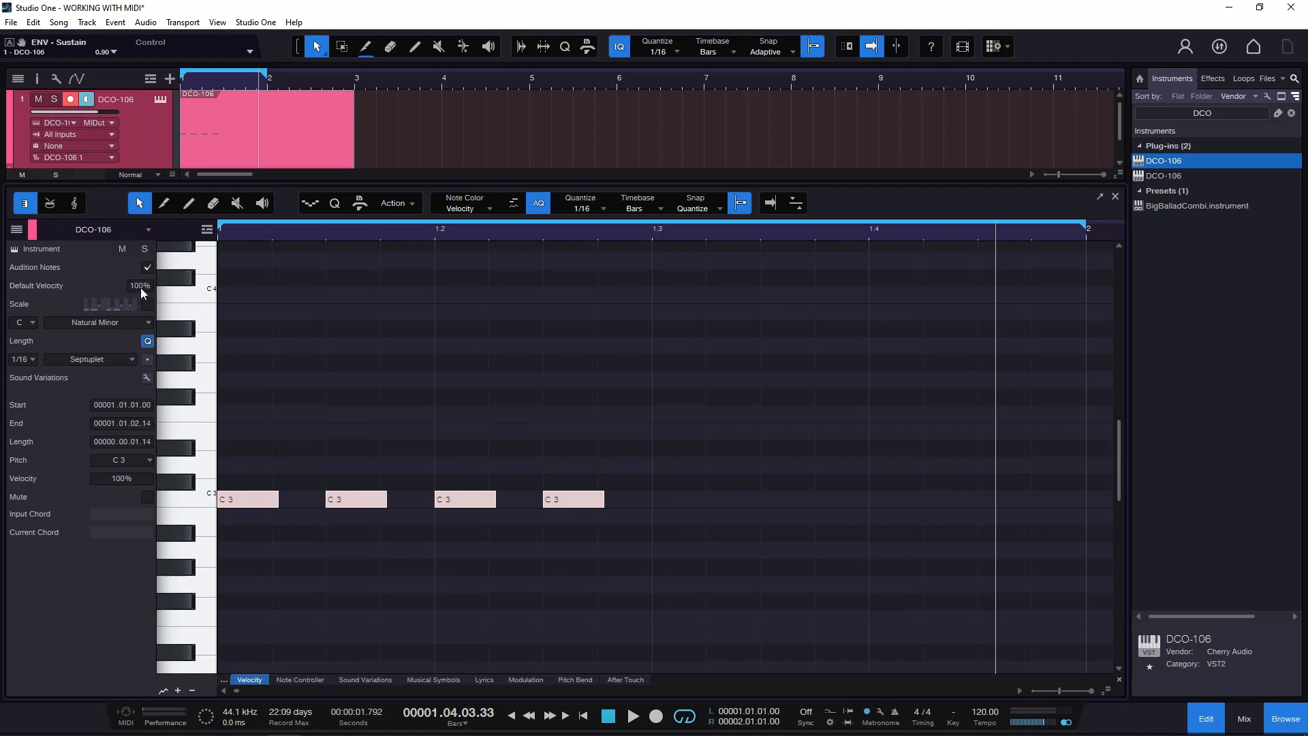
{"action": "left_click", "coordinate": [706, 514]}
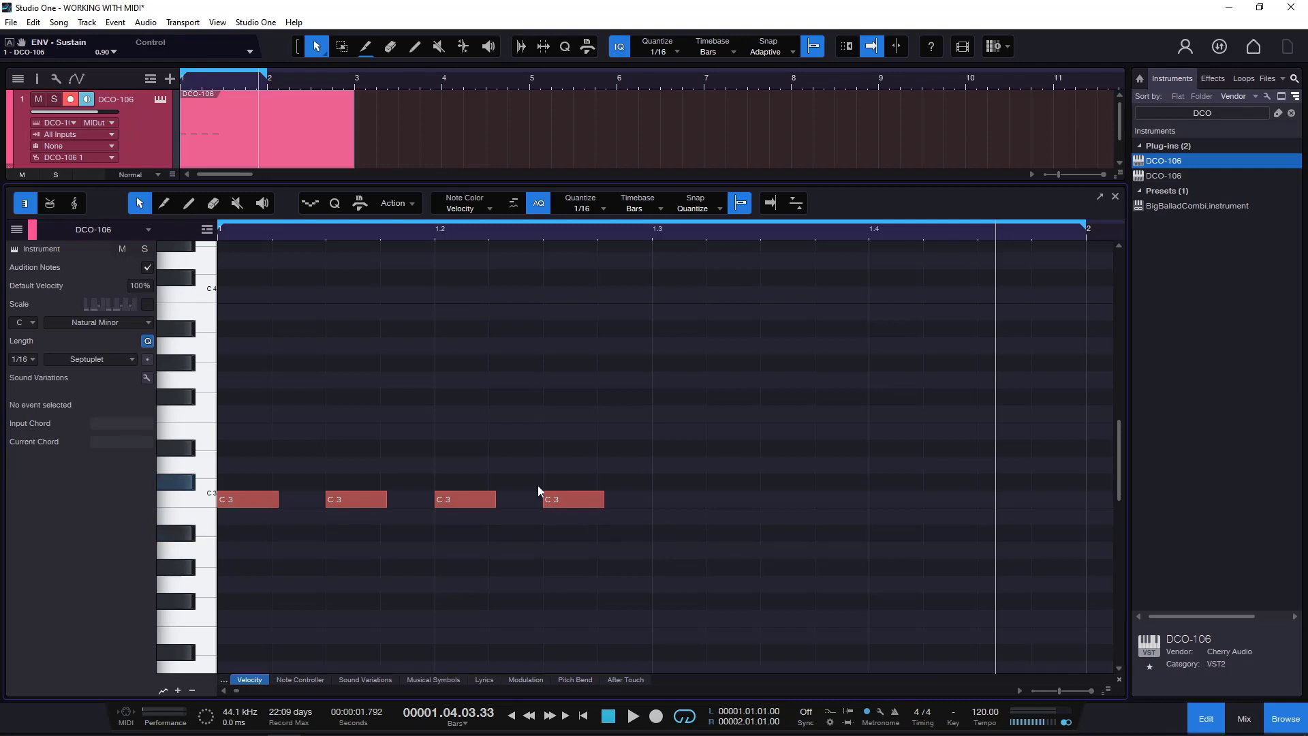
{"action": "left_click_drag", "start_coordinate": [707, 440], "coordinate": [198, 572]}
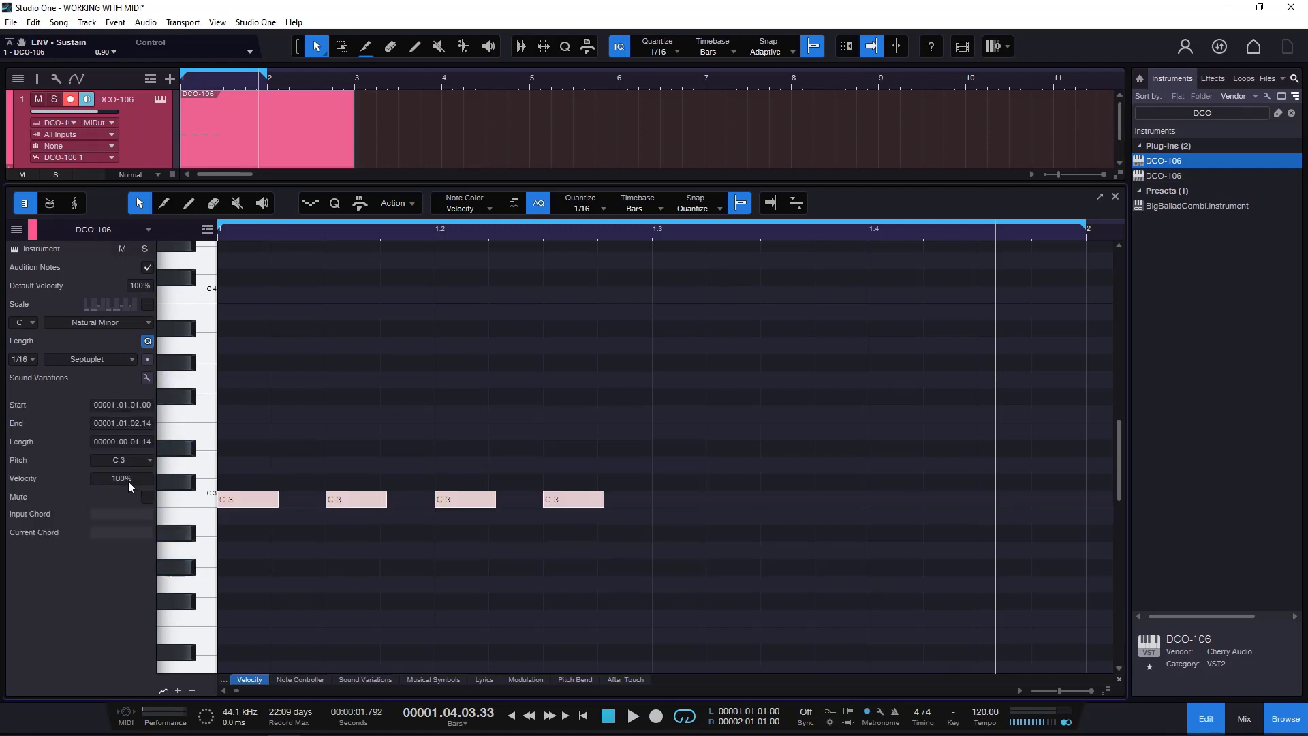
{"action": "left_click", "coordinate": [508, 418]}
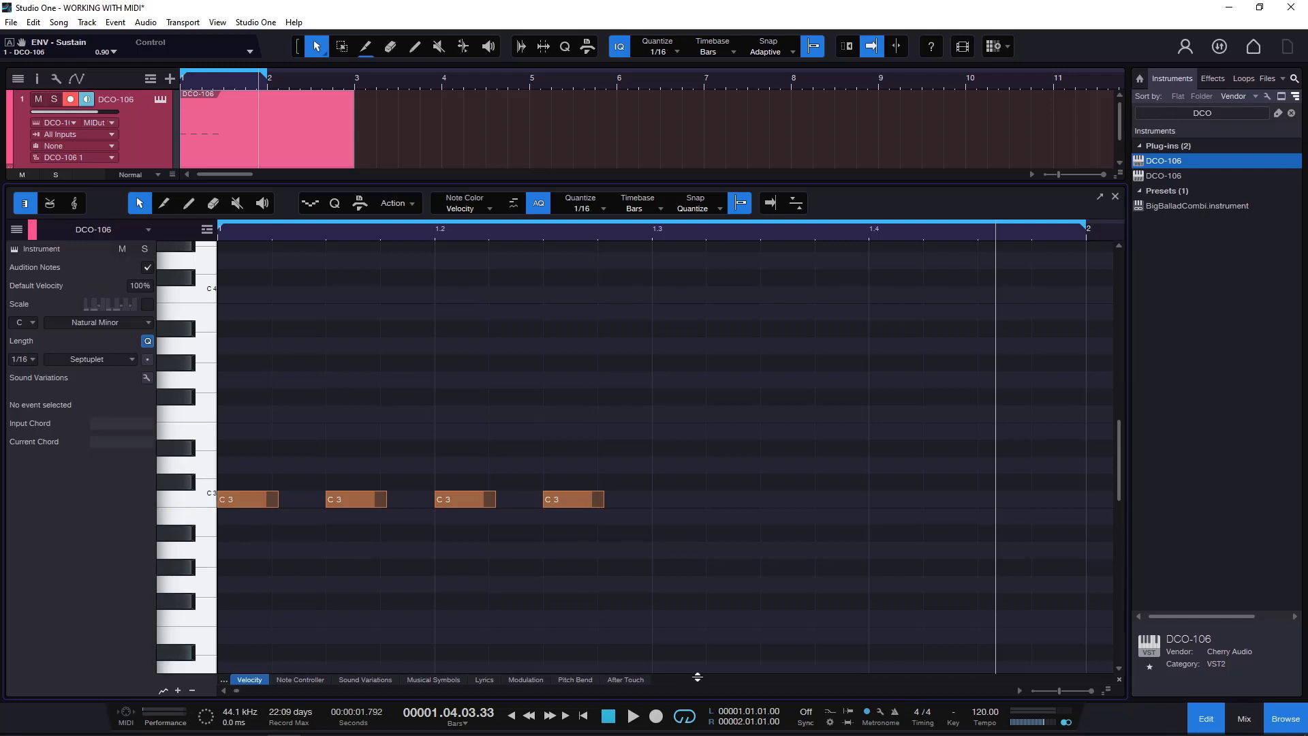
{"action": "left_click_drag", "start_coordinate": [697, 676], "coordinate": [695, 603]}
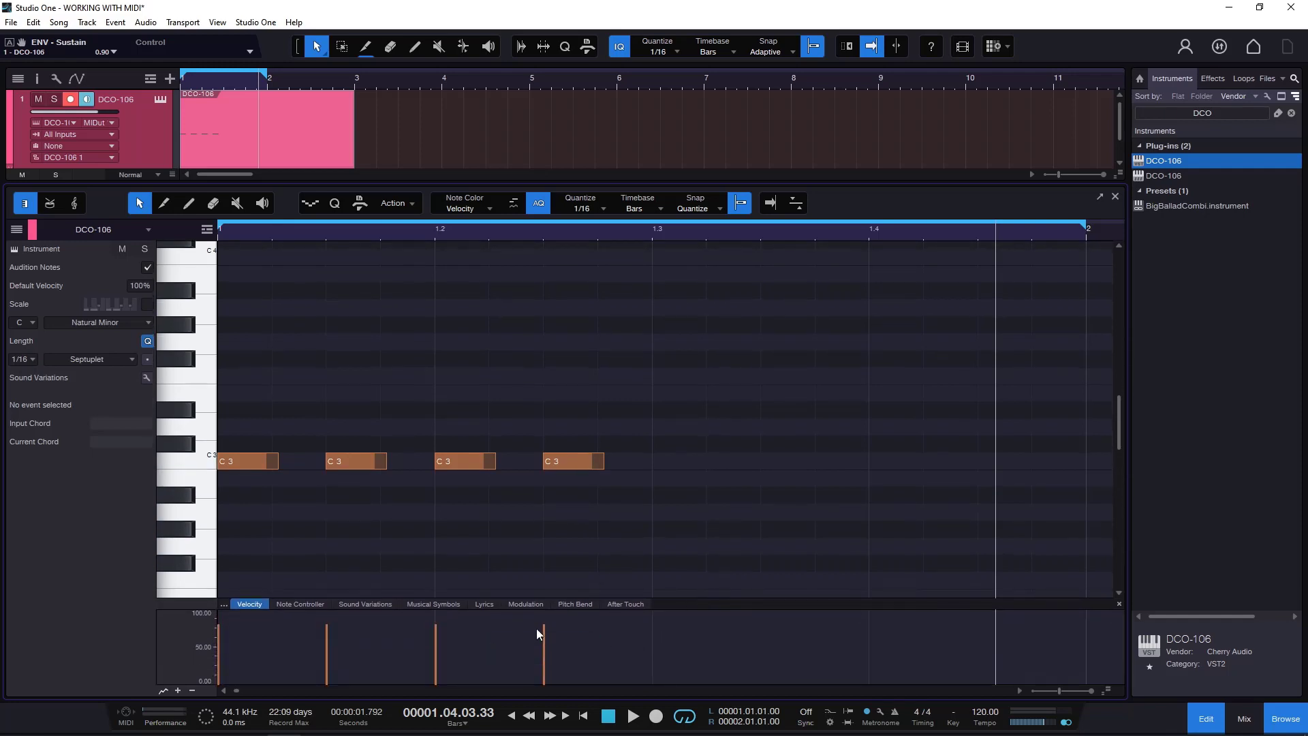
{"action": "mouse_move", "coordinate": [543, 633]}
{"action": "left_mouse_down"}
{"action": "mouse_move", "coordinate": [552, 714]}
{"action": "mouse_move", "coordinate": [538, 599]}
{"action": "mouse_move", "coordinate": [557, 693]}
{"action": "mouse_move", "coordinate": [553, 637]}
{"action": "left_mouse_up"}
Step: Turn off the Velocity Bar display on the notes
{"action": "left_click", "coordinate": [481, 210]}
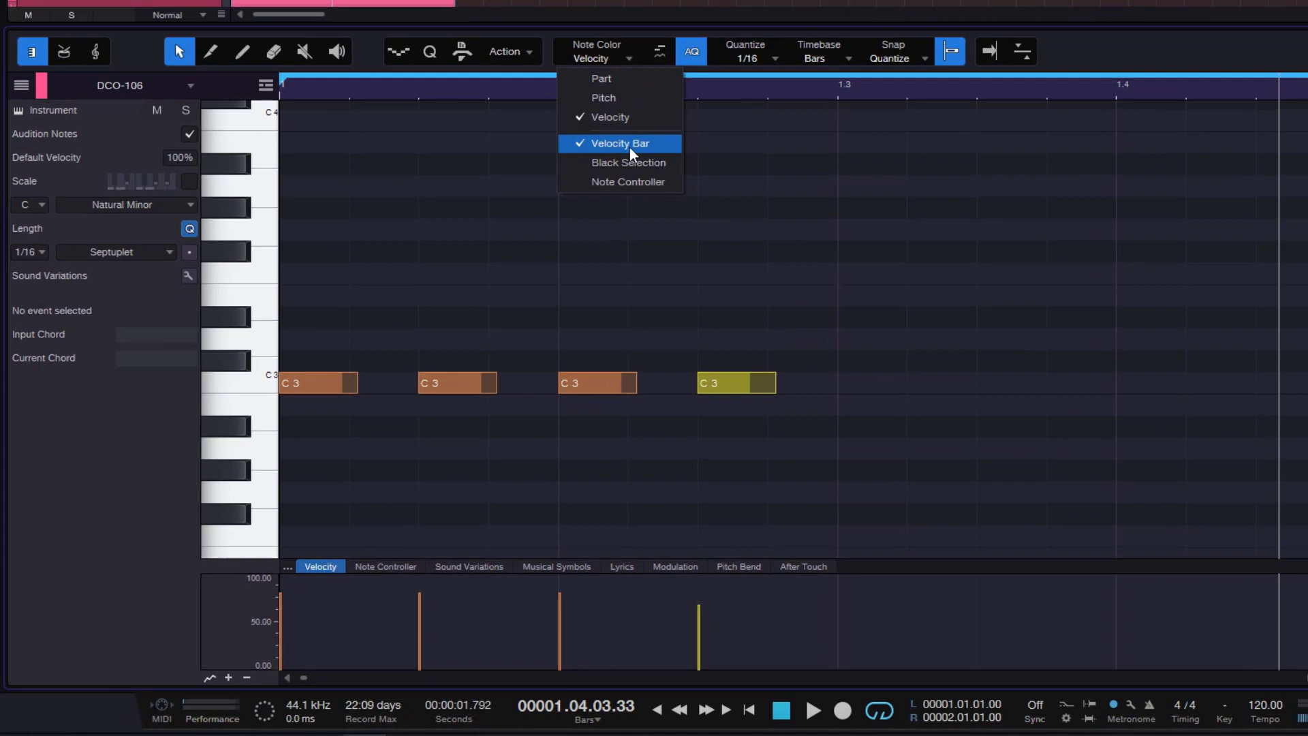
{"action": "left_click", "coordinate": [629, 147]}
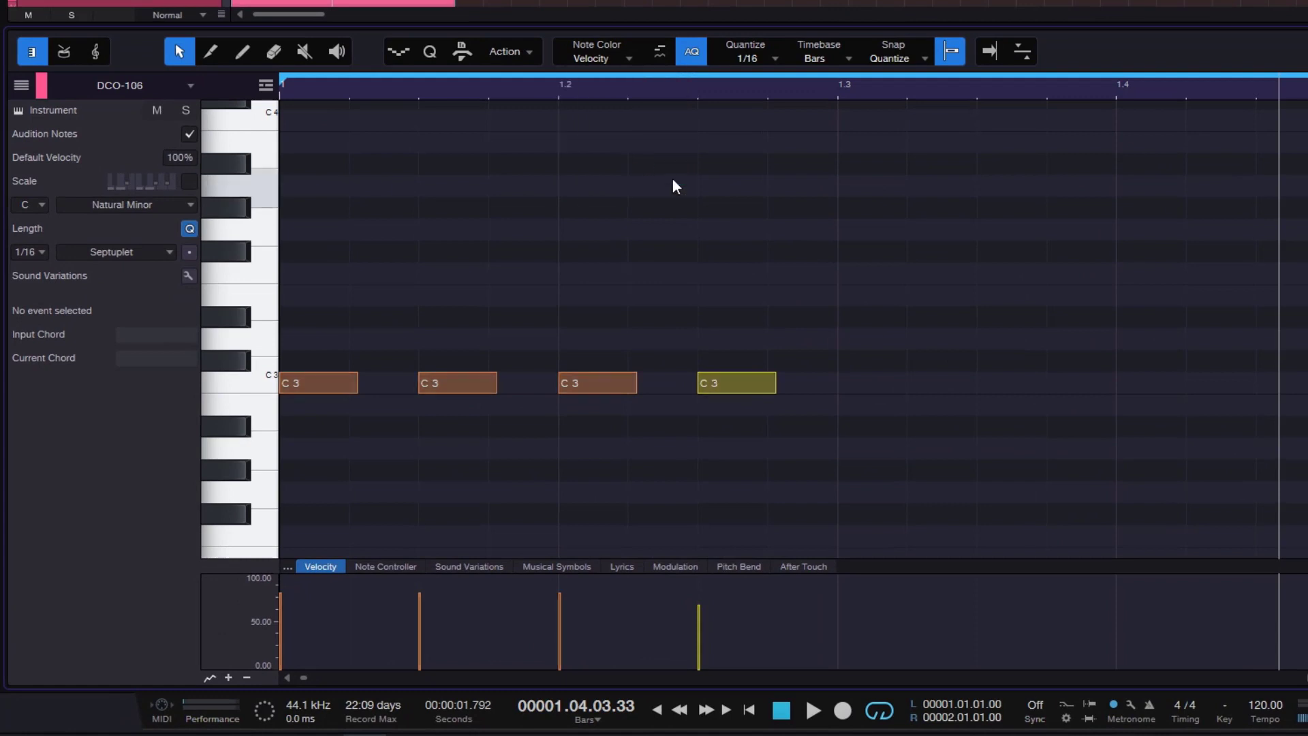
Step: Show the Velocity Bar on the C3 notes and replace it with the Note Controller display
{"action": "left_click", "coordinate": [742, 387]}
{"action": "left_click", "coordinate": [808, 428]}
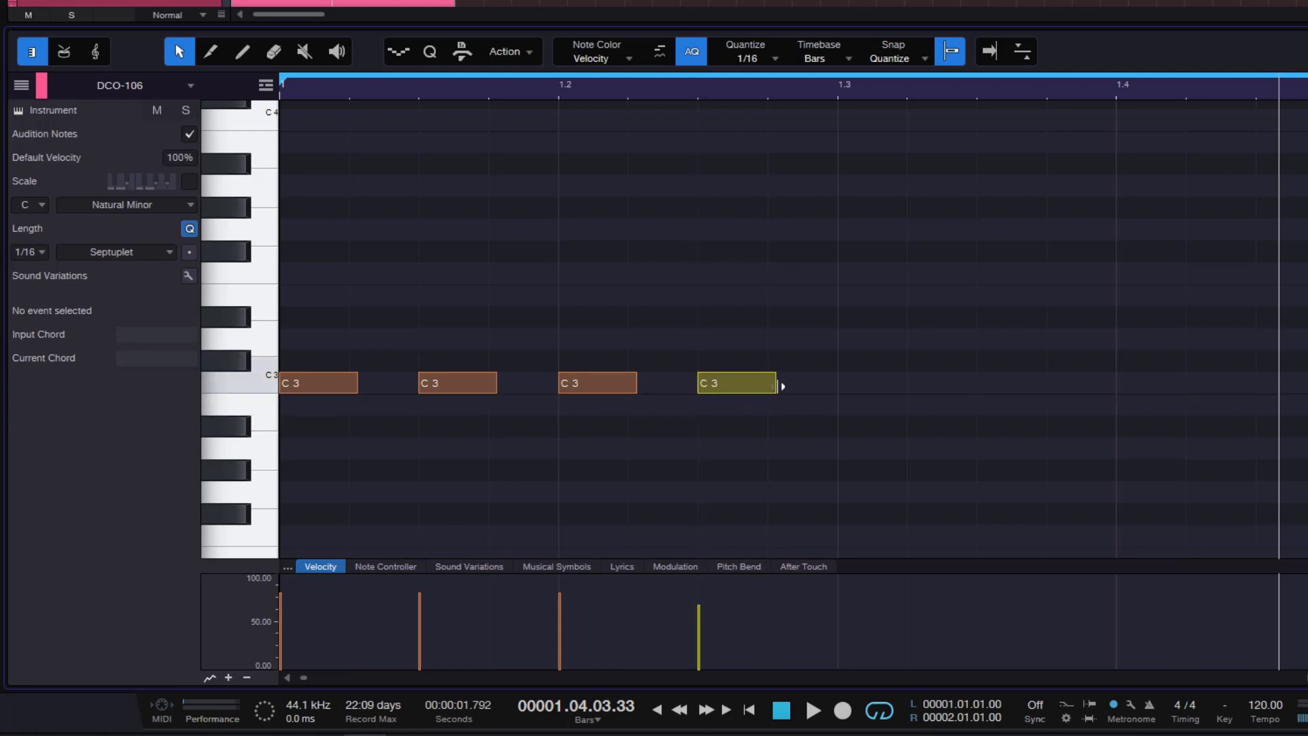
{"action": "left_click", "coordinate": [606, 56]}
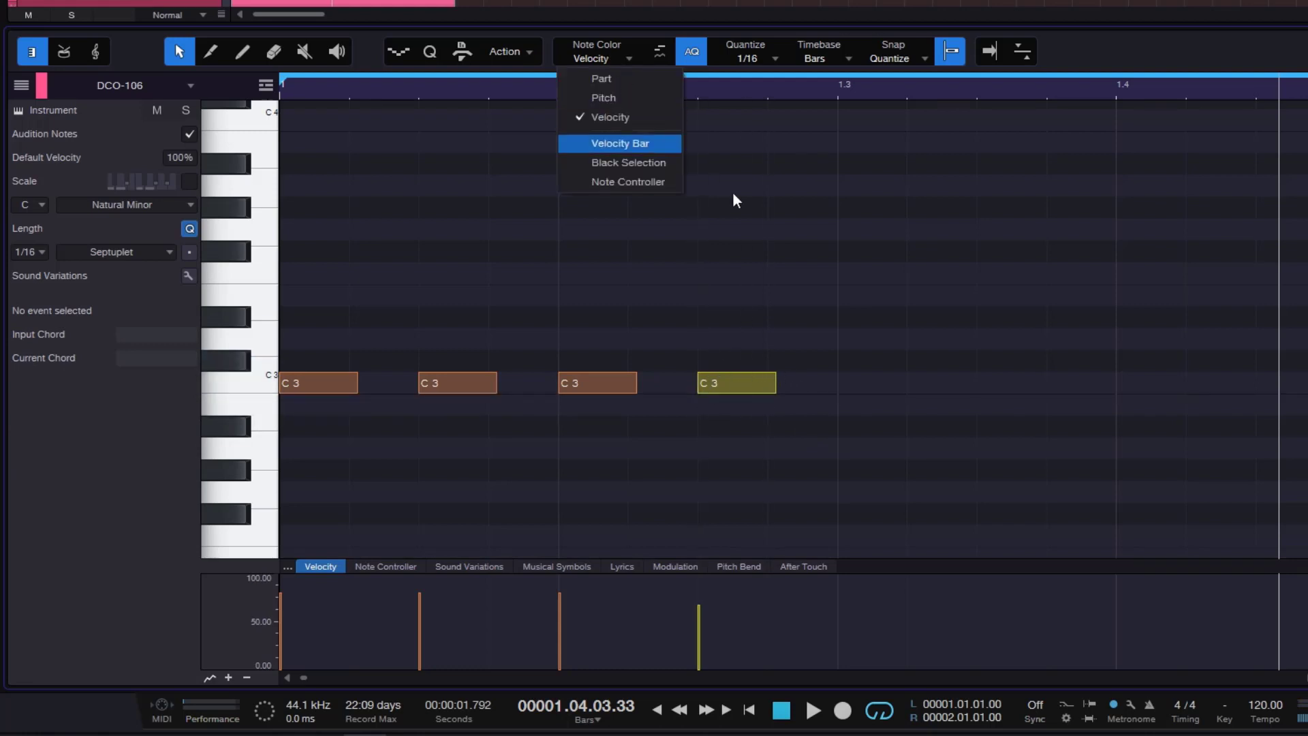
{"action": "left_click", "coordinate": [620, 143]}
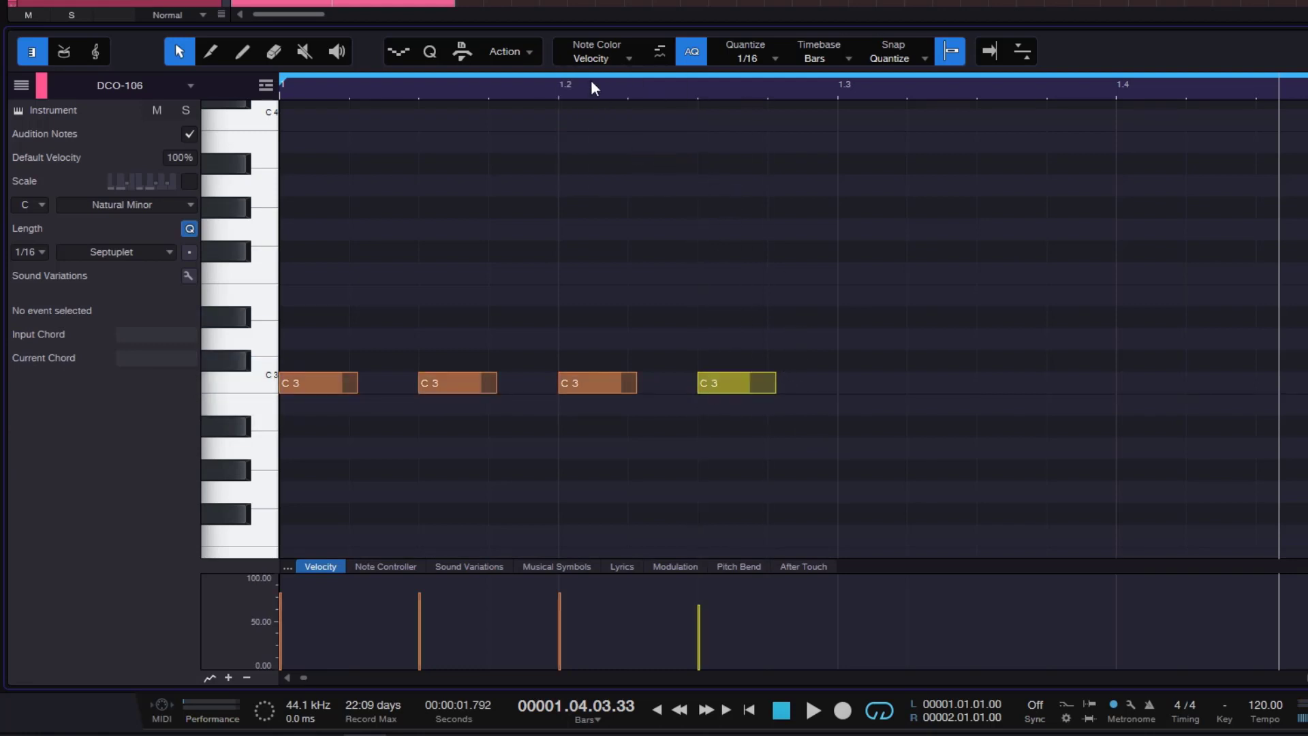
{"action": "left_click", "coordinate": [607, 56]}
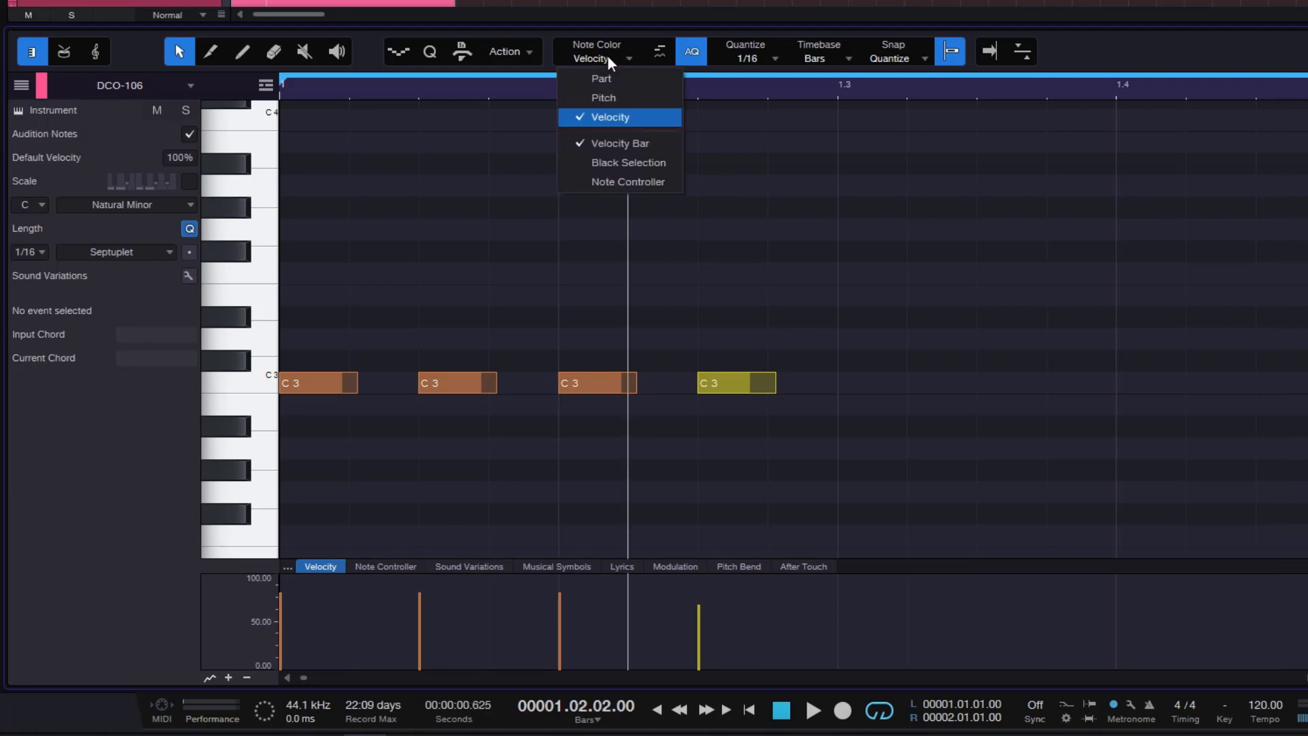
{"action": "left_click", "coordinate": [640, 181]}
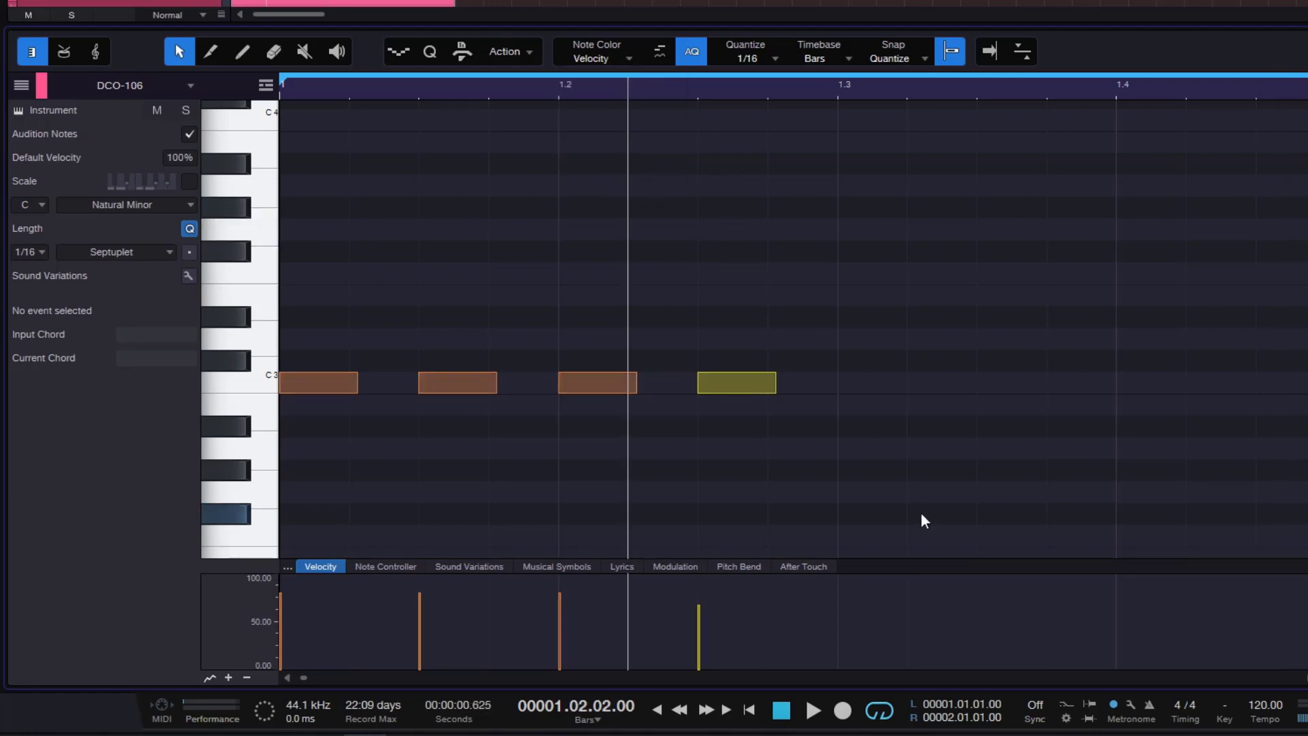
{"action": "left_click", "coordinate": [608, 57]}
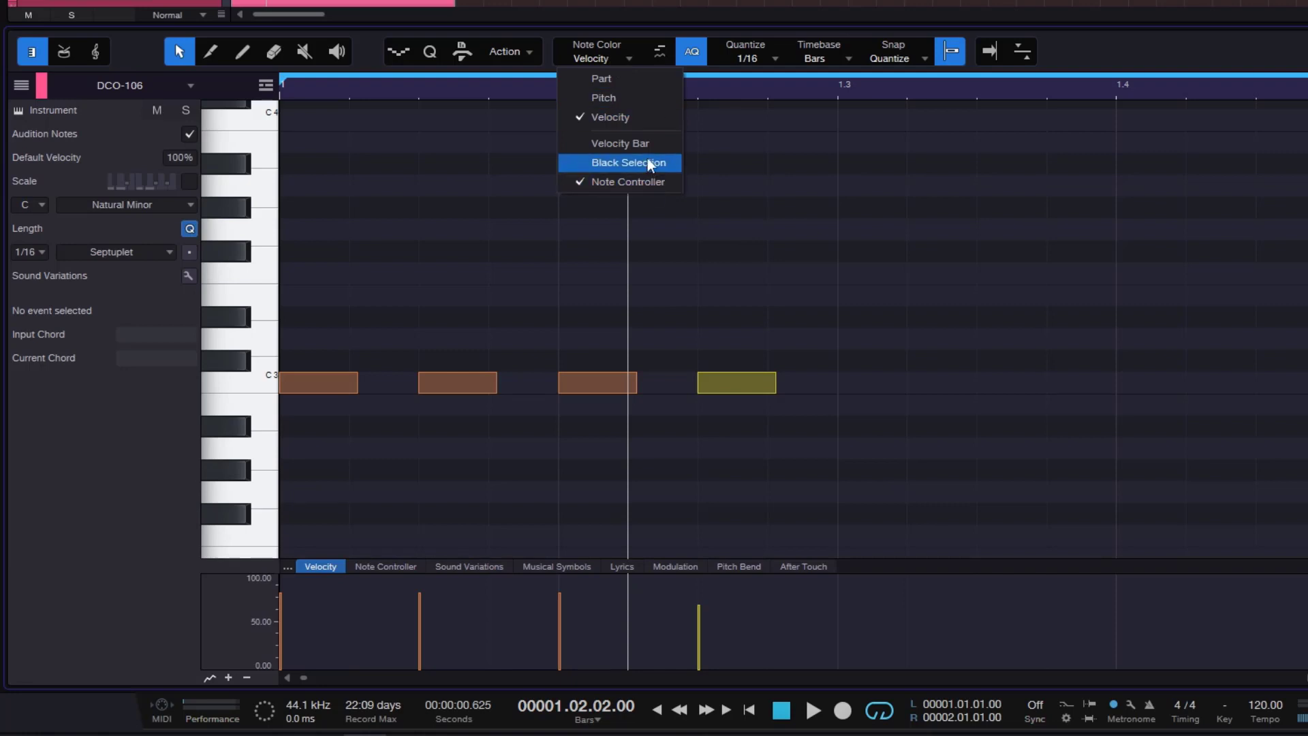
{"action": "left_click", "coordinate": [705, 213]}
Step: Raise the fourth C3 note's velocity to 100% in the velocity lane and deselect the note
{"action": "left_click", "coordinate": [750, 382]}
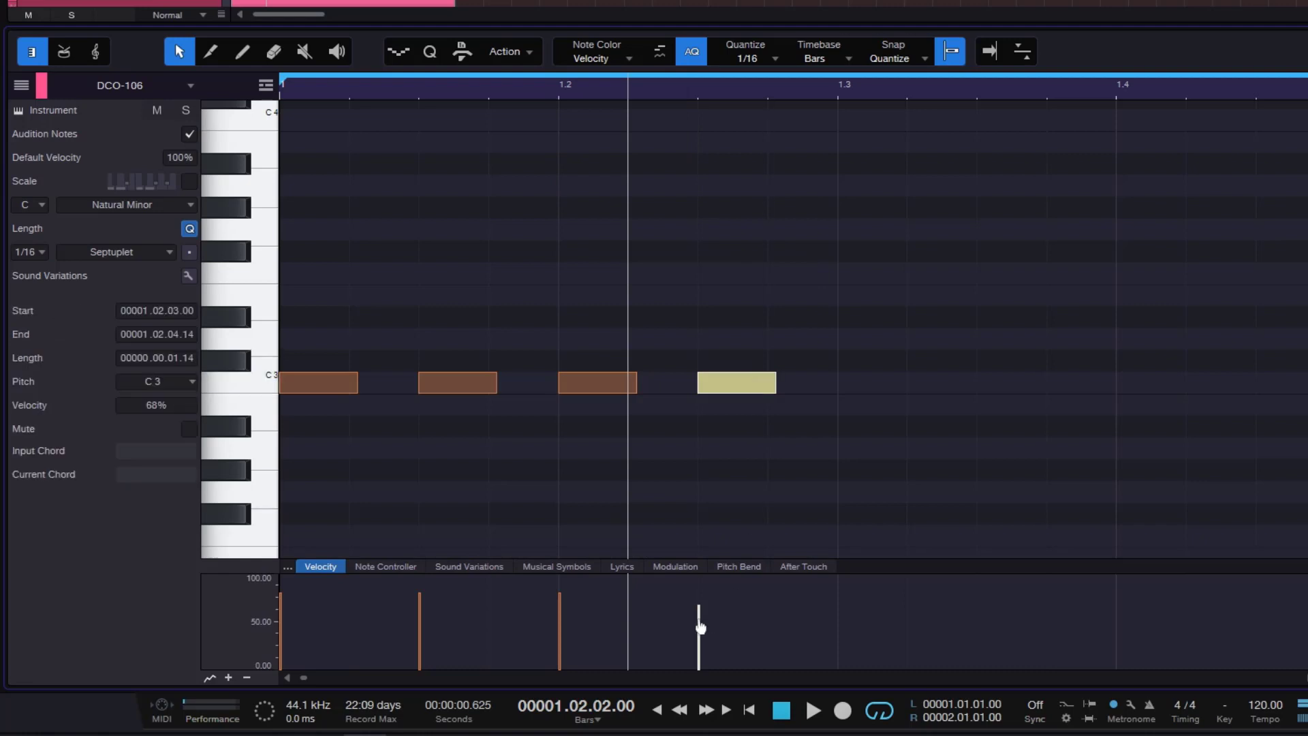
{"action": "left_click", "coordinate": [885, 327]}
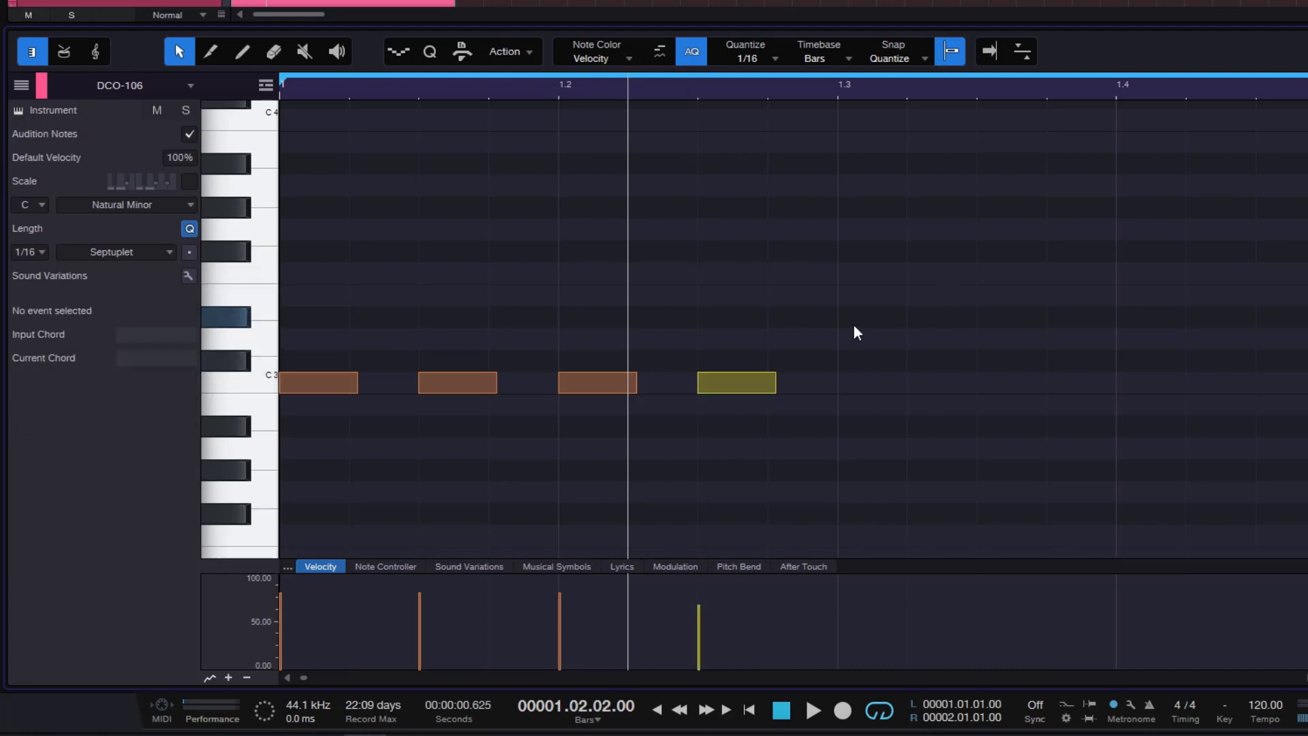
{"action": "left_click", "coordinate": [753, 384]}
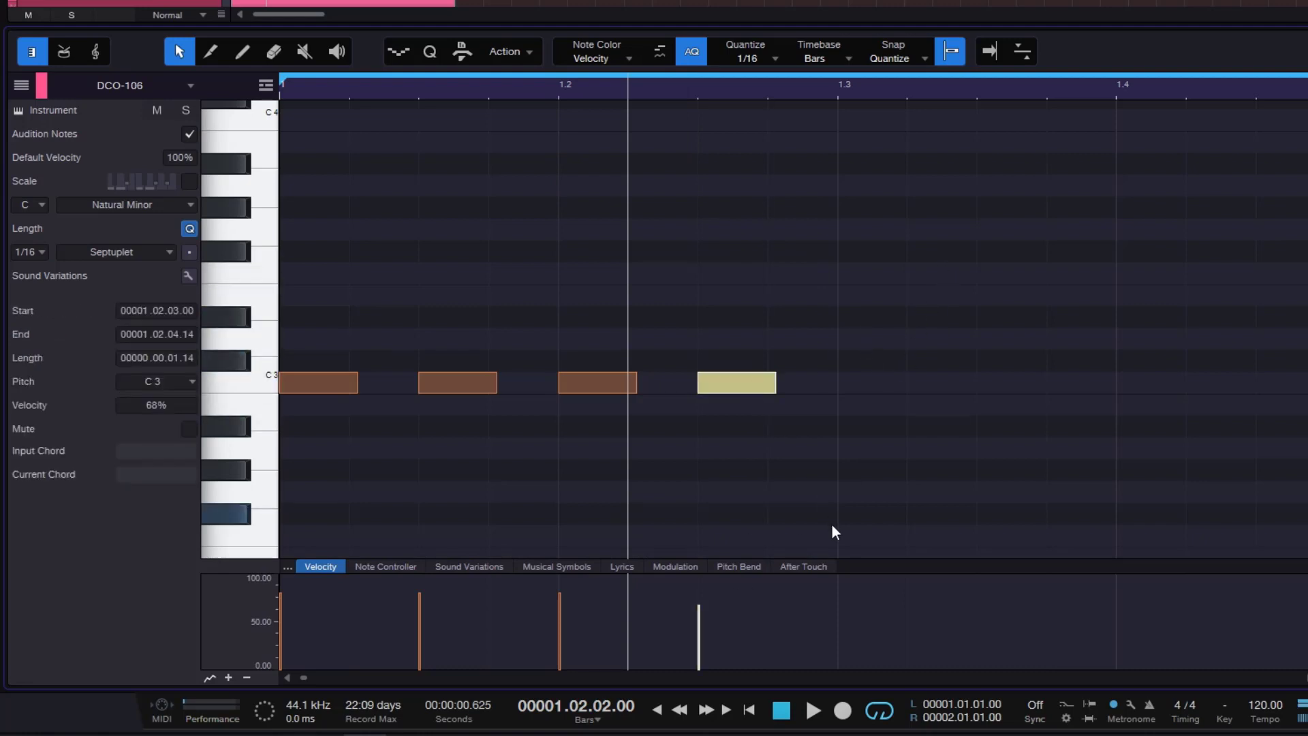
{"action": "left_click_drag", "start_coordinate": [712, 619], "coordinate": [713, 572]}
{"action": "left_click", "coordinate": [871, 480]}
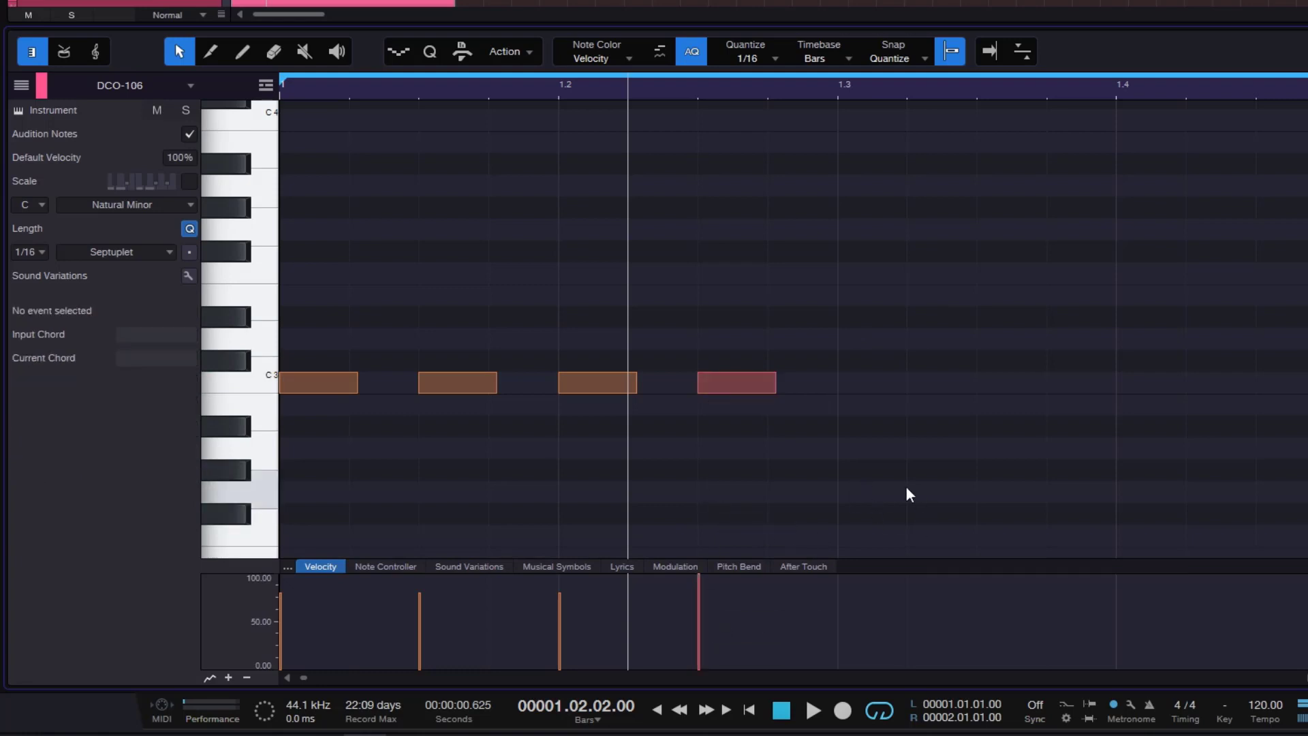
{"action": "mouse_move", "coordinate": [706, 586]}
{"action": "left_mouse_down"}
{"action": "mouse_move", "coordinate": [707, 664]}
{"action": "mouse_move", "coordinate": [705, 576]}
{"action": "left_mouse_up"}
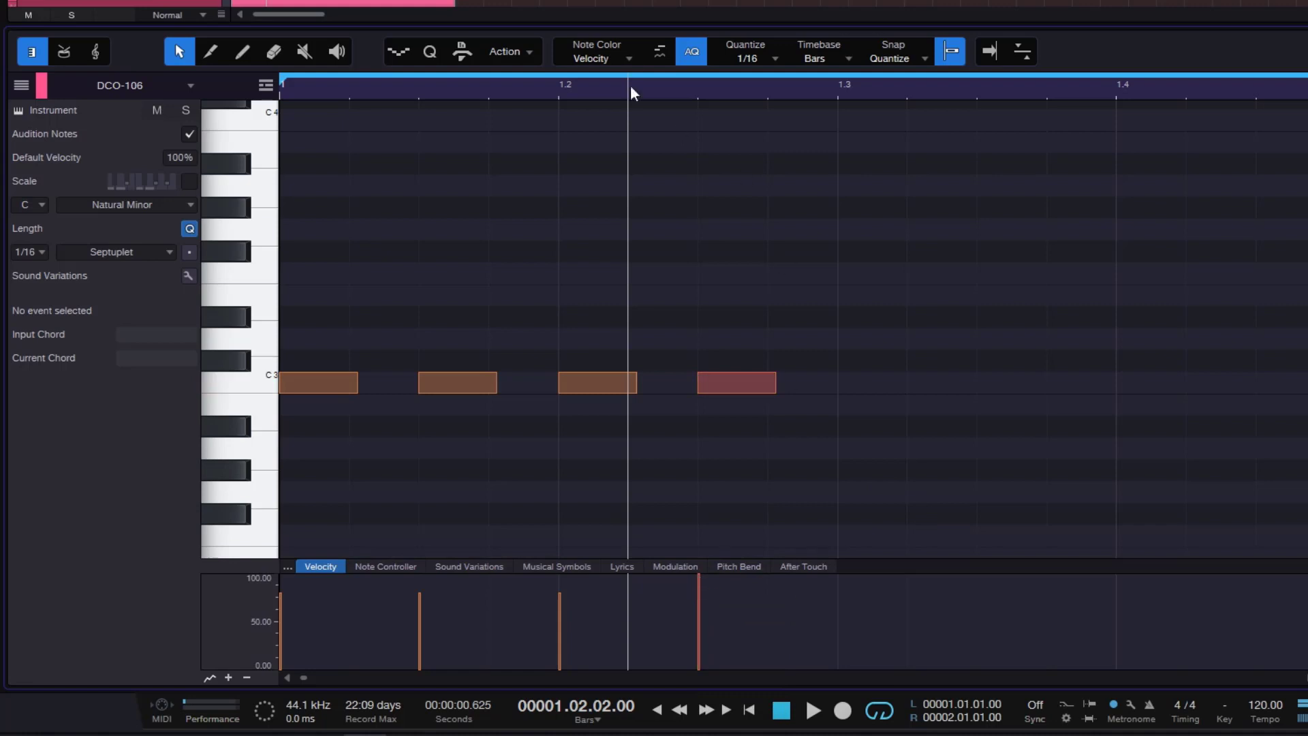
Step: Set the note coloring scheme to Part and test it by lowering the fourth C3 note's velocity to zero and restoring it to 100%
{"action": "left_click", "coordinate": [607, 57]}
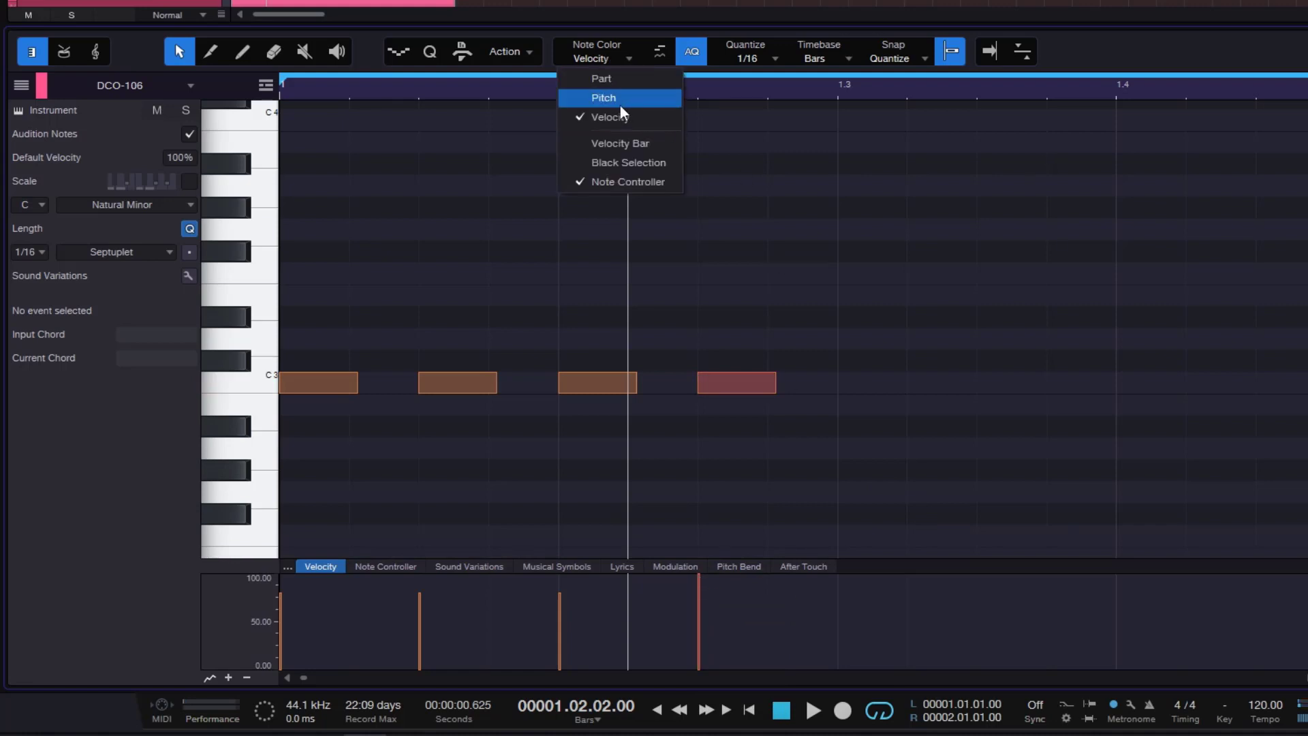
{"action": "left_click", "coordinate": [609, 79]}
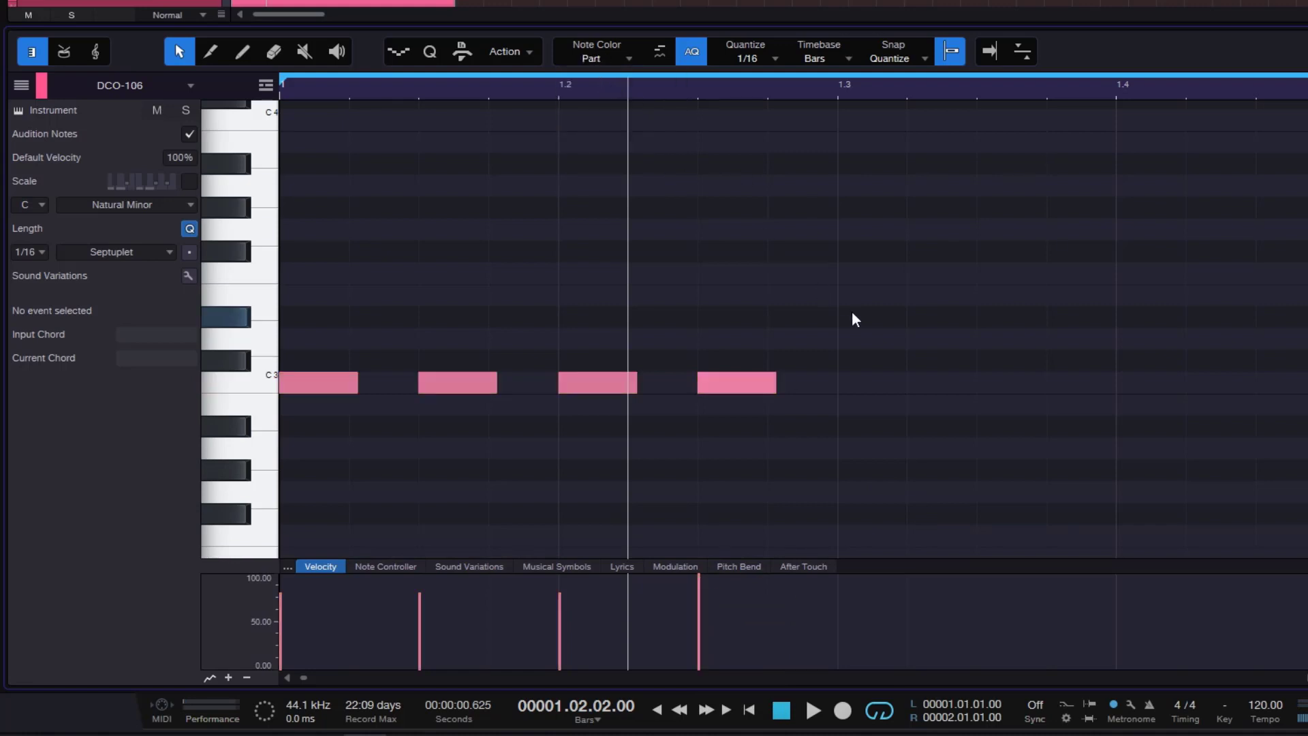
{"action": "left_click", "coordinate": [754, 383]}
{"action": "left_click_drag", "start_coordinate": [699, 595], "coordinate": [700, 671]}
{"action": "left_click", "coordinate": [852, 452]}
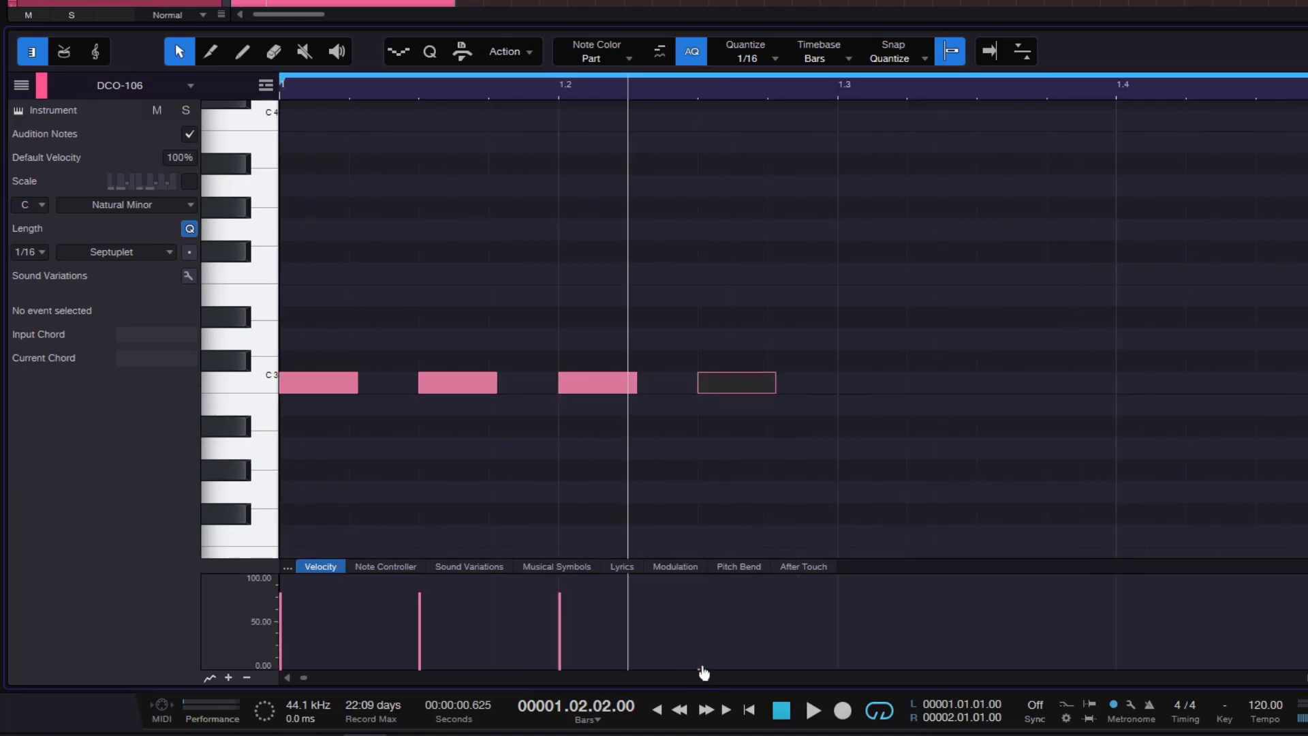
{"action": "left_click_drag", "start_coordinate": [704, 673], "coordinate": [701, 576]}
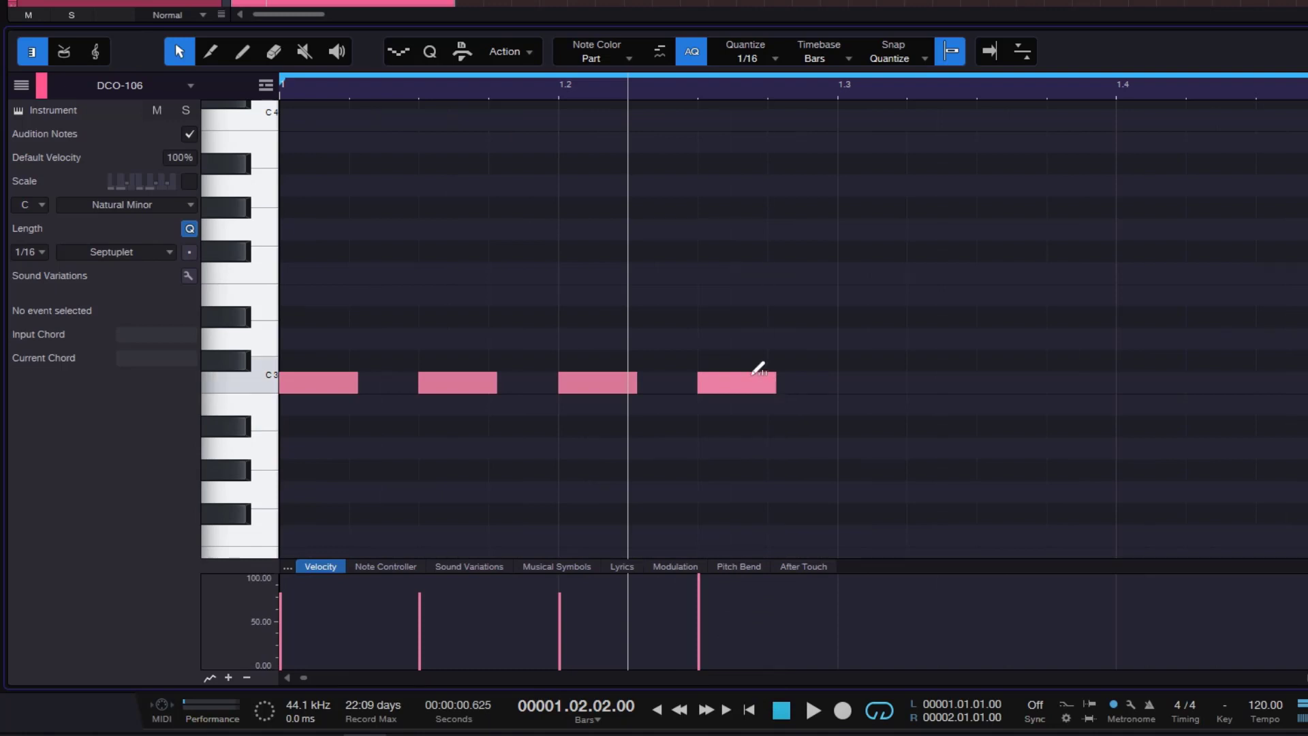
{"action": "left_click", "coordinate": [755, 381]}
{"action": "left_click", "coordinate": [820, 377]}
Step: Turn on the Velocity Bar display and select the first C3 note to check its coloring
{"action": "left_click", "coordinate": [625, 64]}
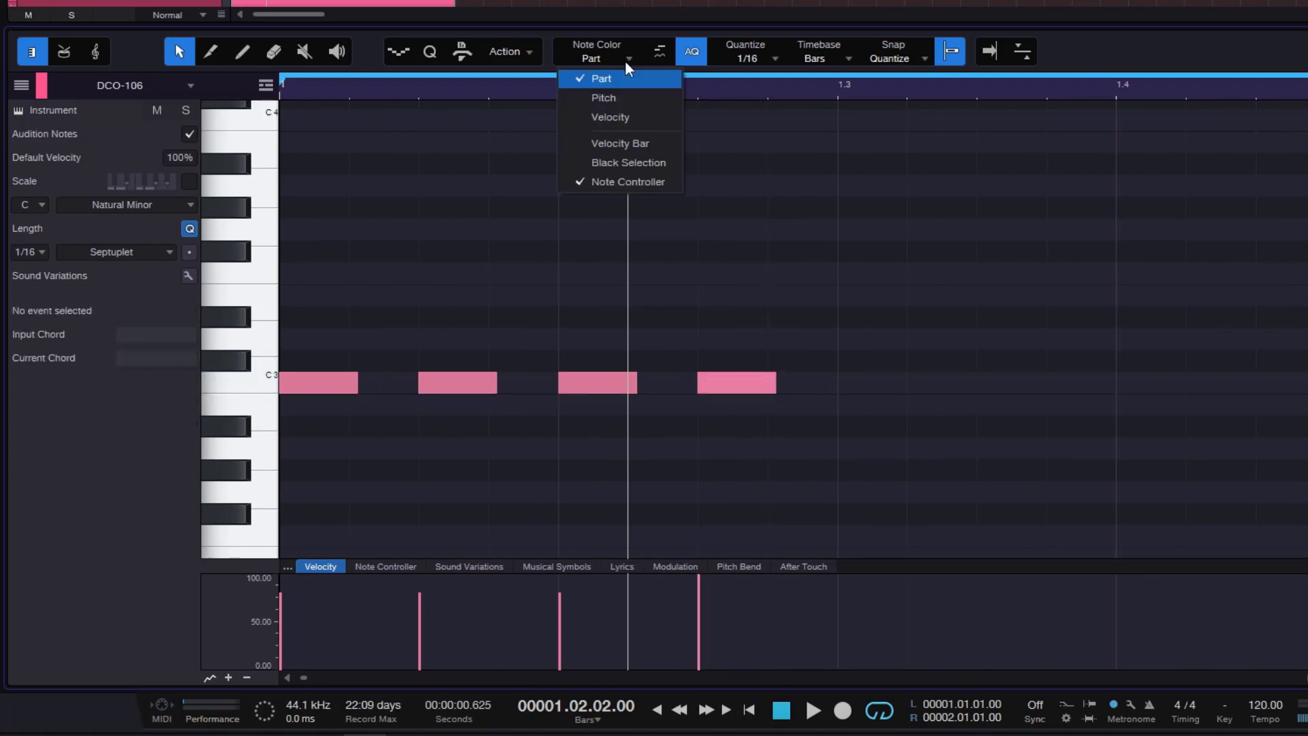
{"action": "left_click", "coordinate": [640, 143]}
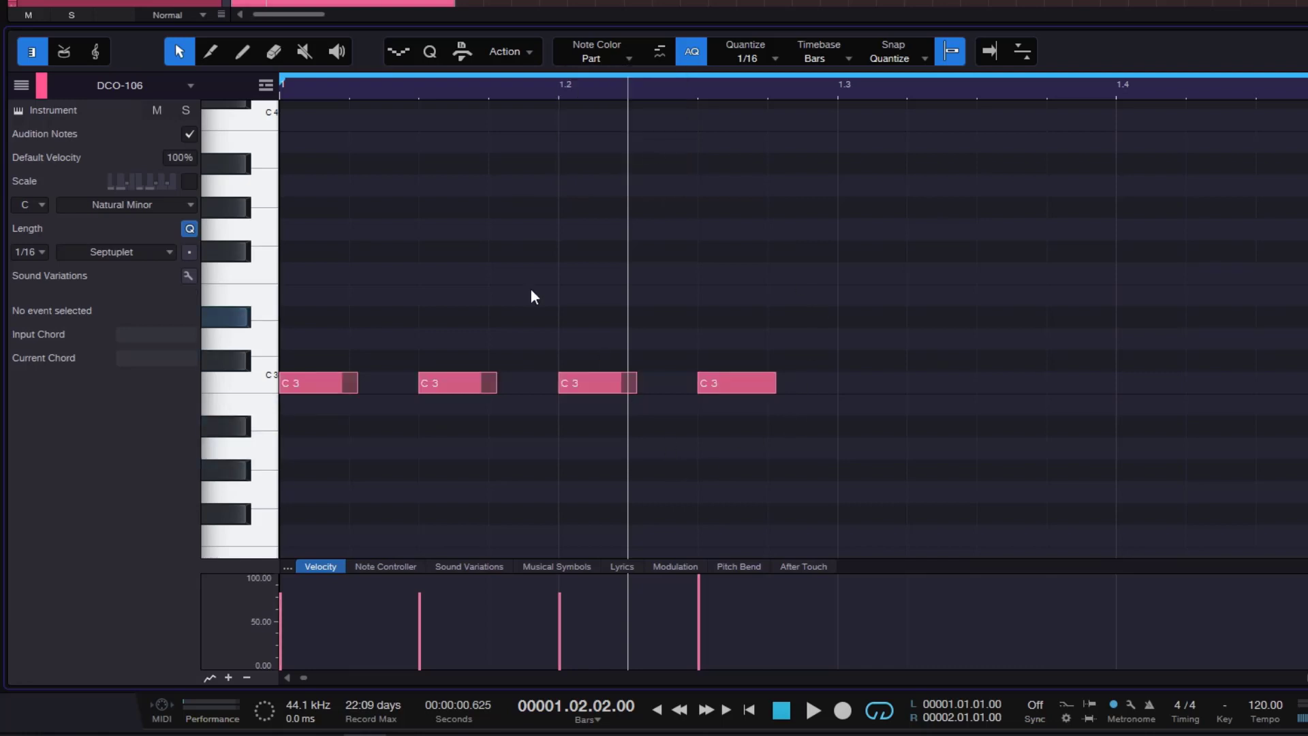
{"action": "left_click_drag", "start_coordinate": [365, 307], "coordinate": [309, 446]}
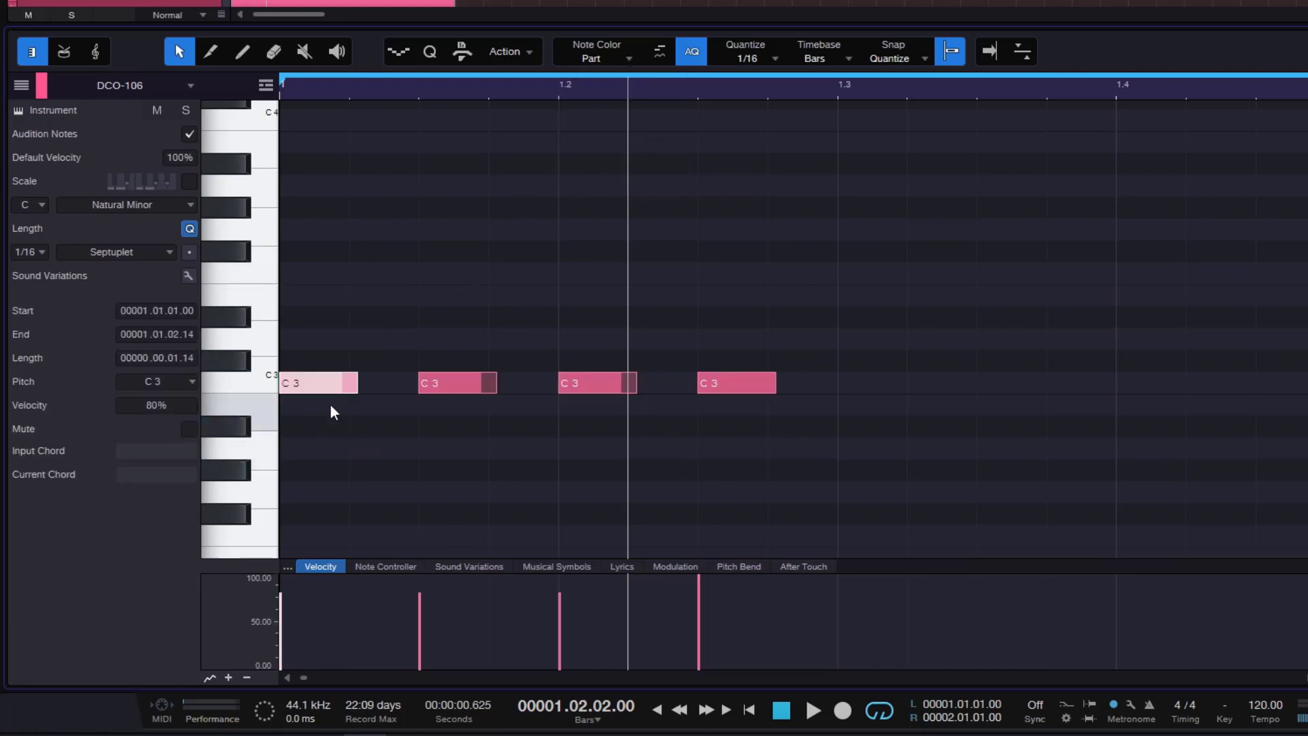
{"action": "left_click", "coordinate": [372, 382]}
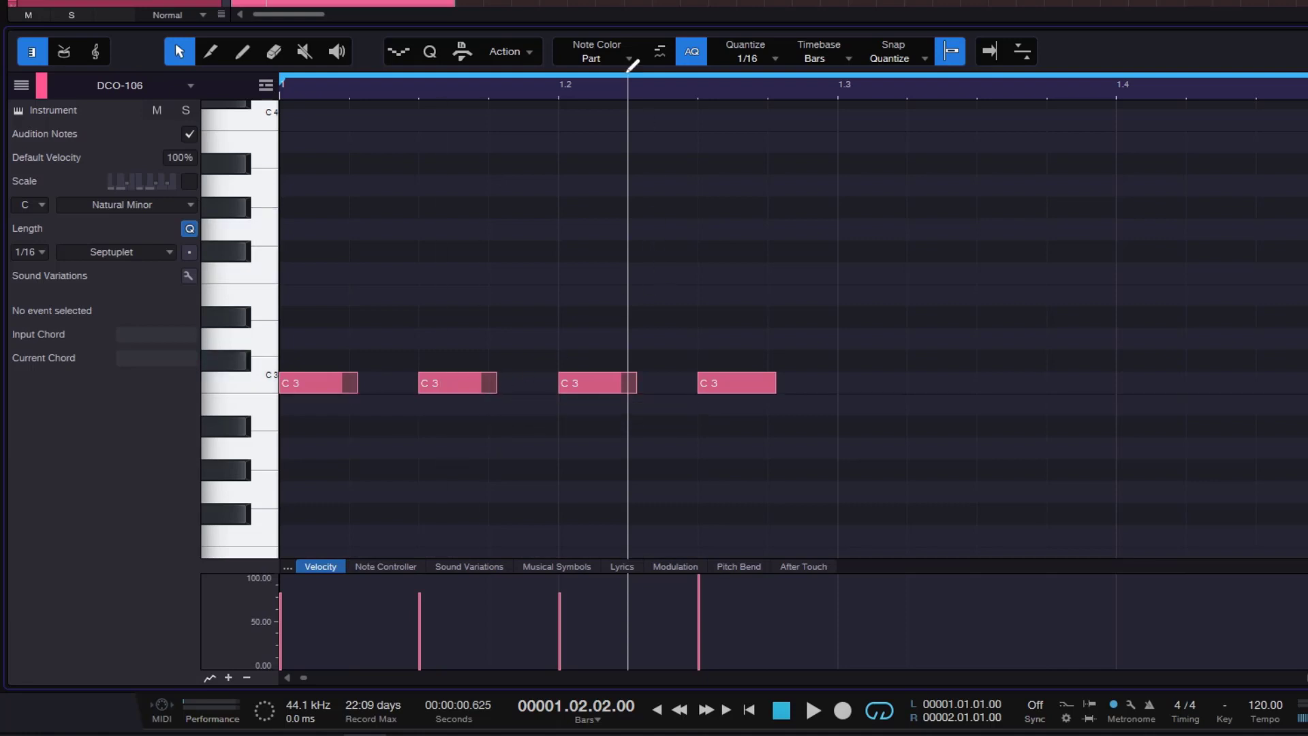
Step: Turn on Black Selection and switch the note display to Note Controller and back to Velocity Bar
{"action": "left_click", "coordinate": [610, 58]}
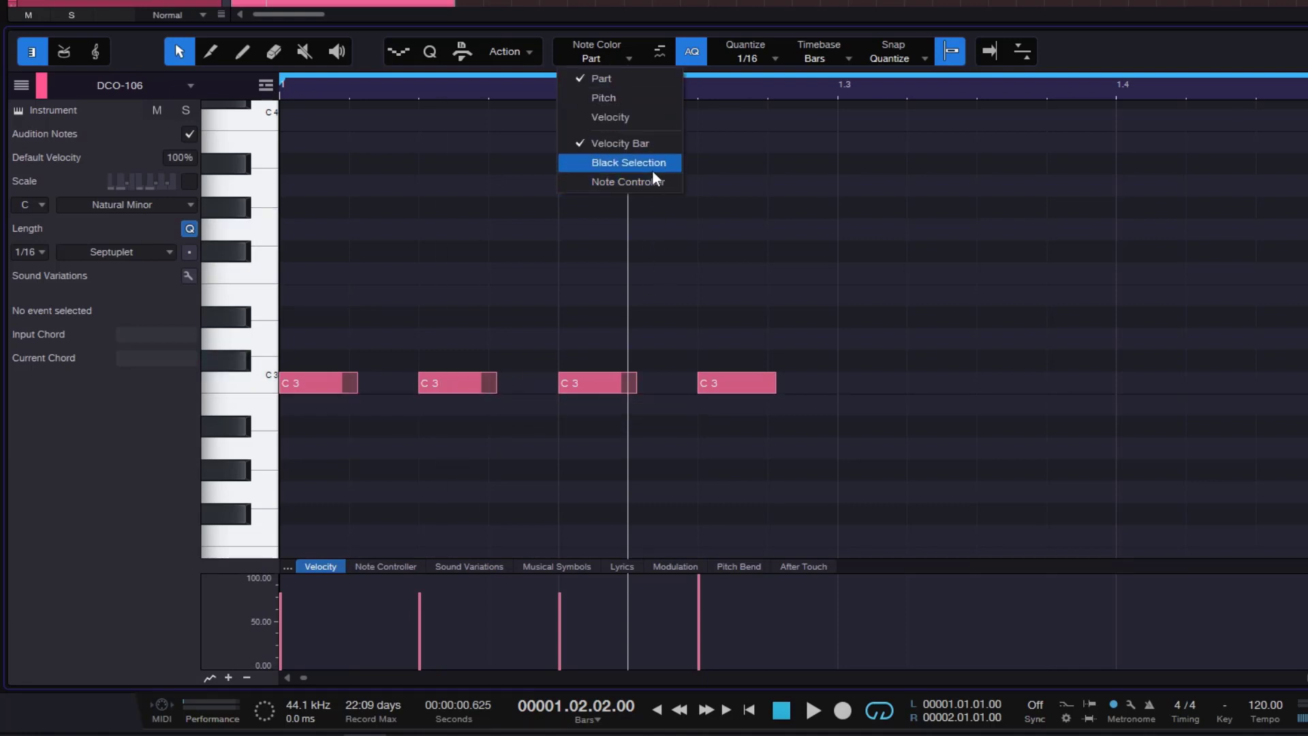
{"action": "left_click", "coordinate": [633, 159]}
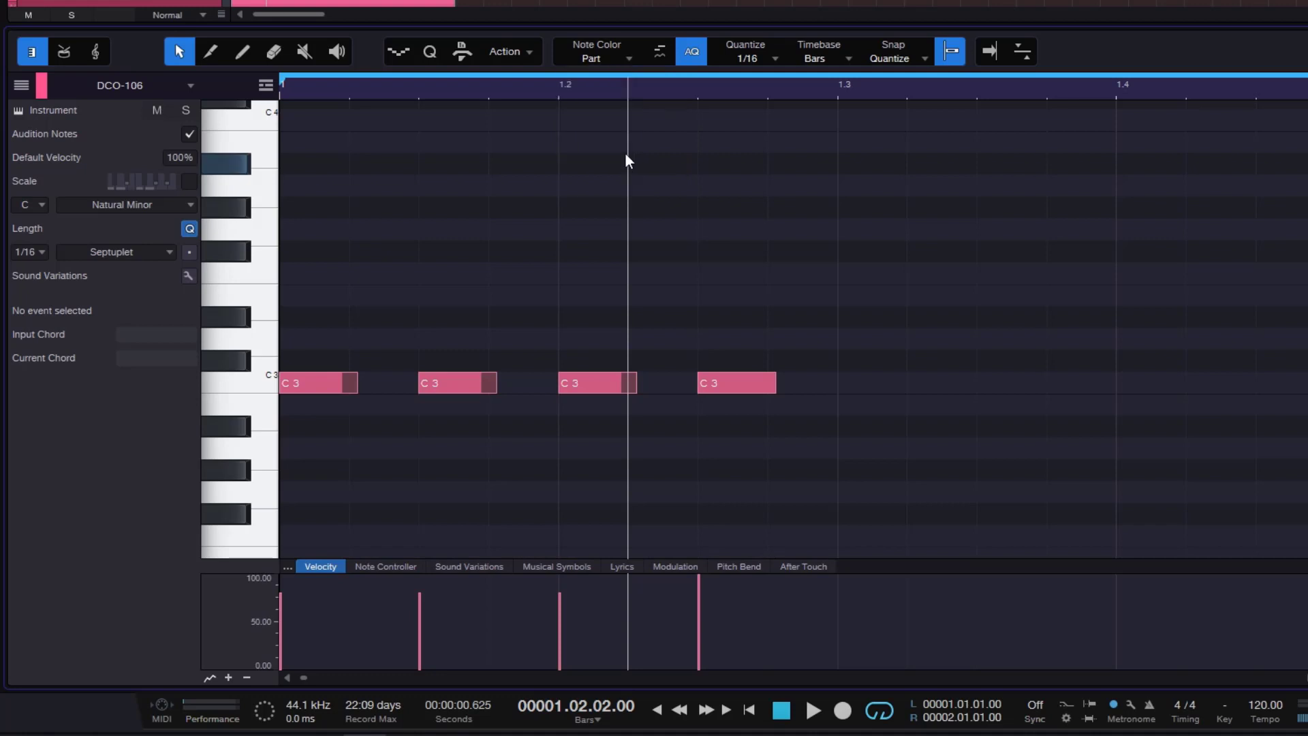
{"action": "left_click", "coordinate": [595, 62]}
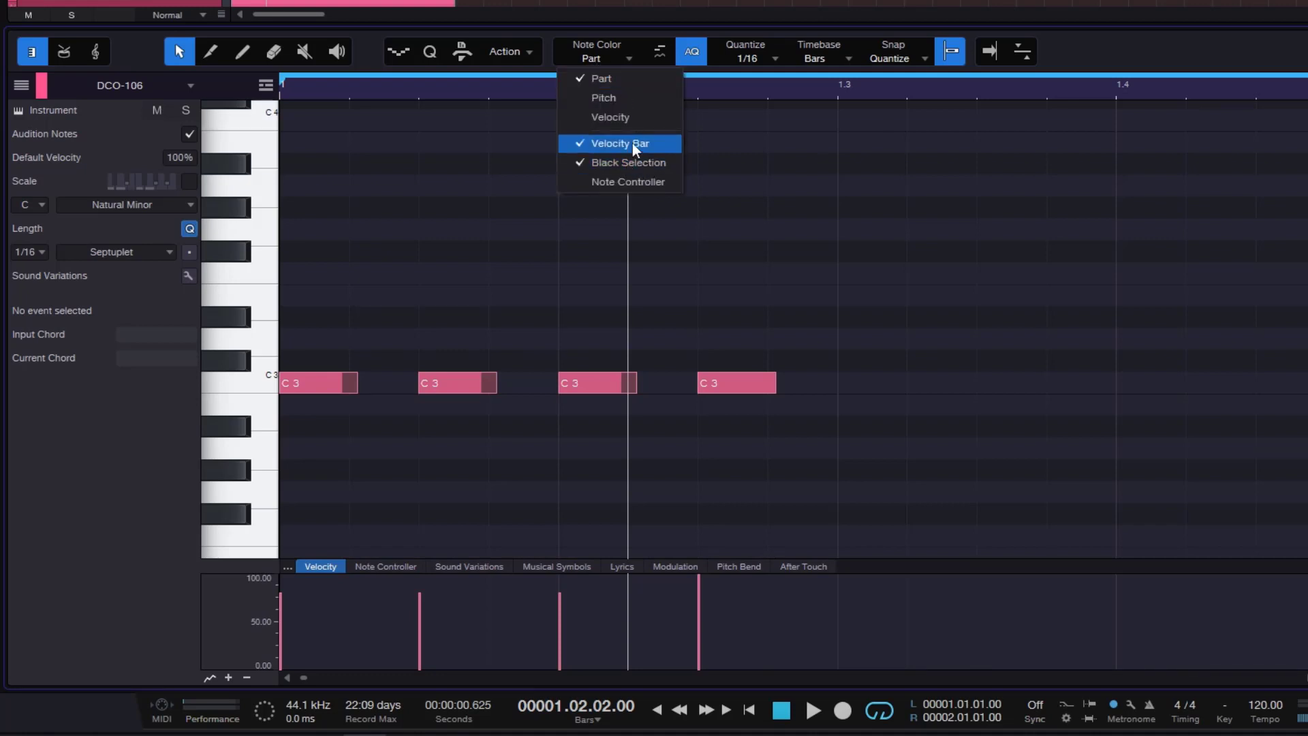
{"action": "left_click", "coordinate": [664, 181]}
{"action": "left_click", "coordinate": [619, 64]}
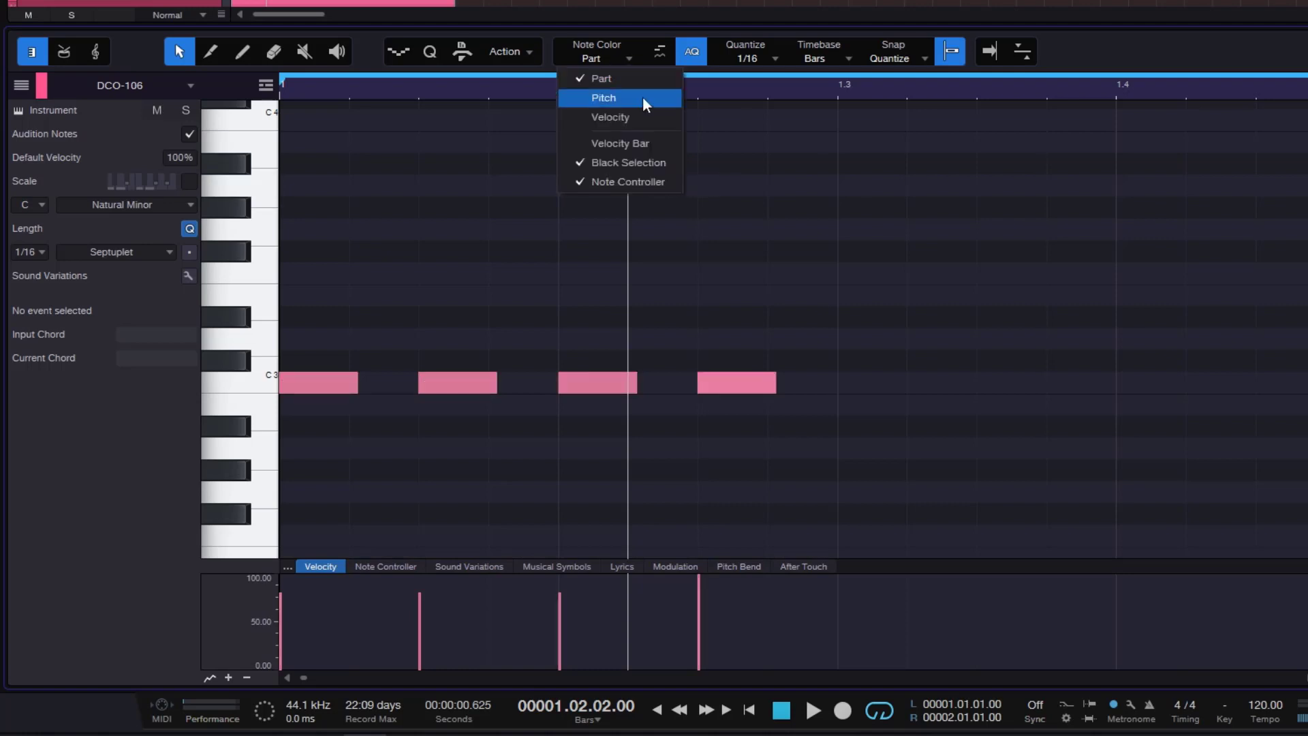
{"action": "left_click", "coordinate": [638, 143]}
Step: Select single C3 notes and the last two together to examine how Black Selection highlights them
{"action": "left_click", "coordinate": [587, 385]}
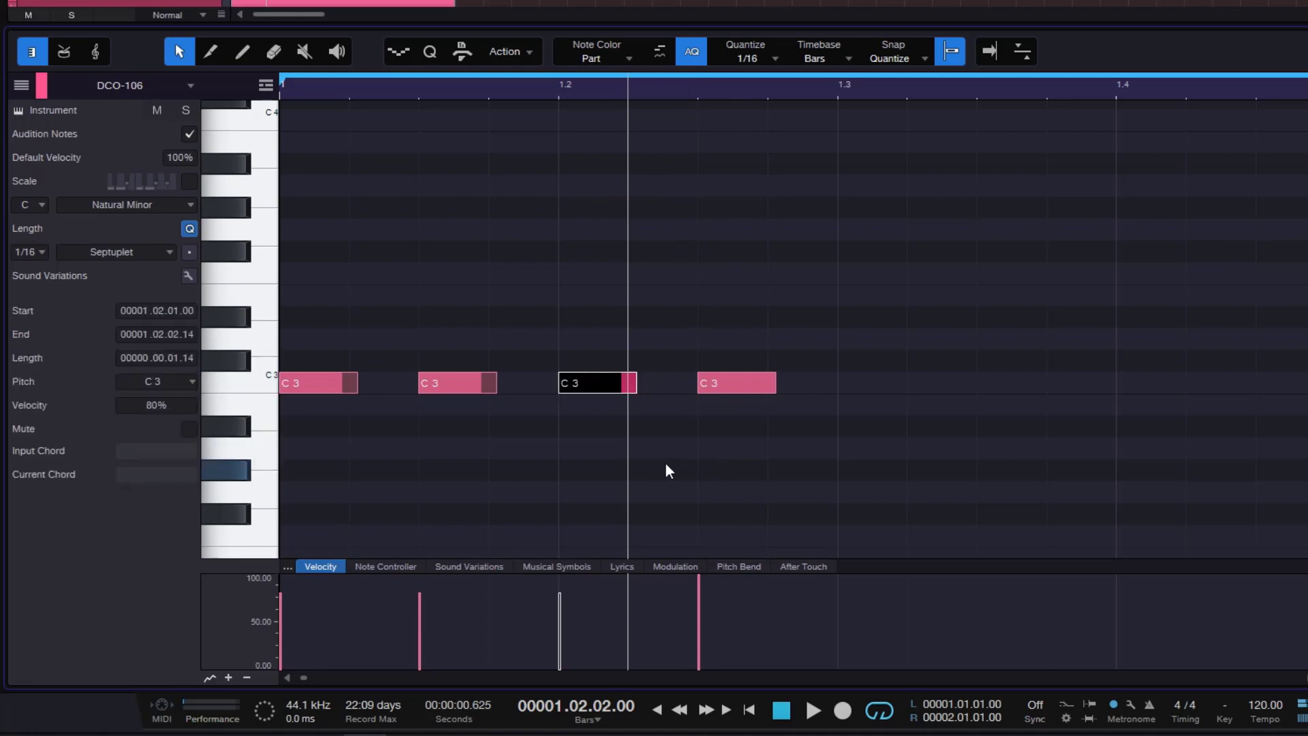
{"action": "left_click", "coordinate": [470, 383]}
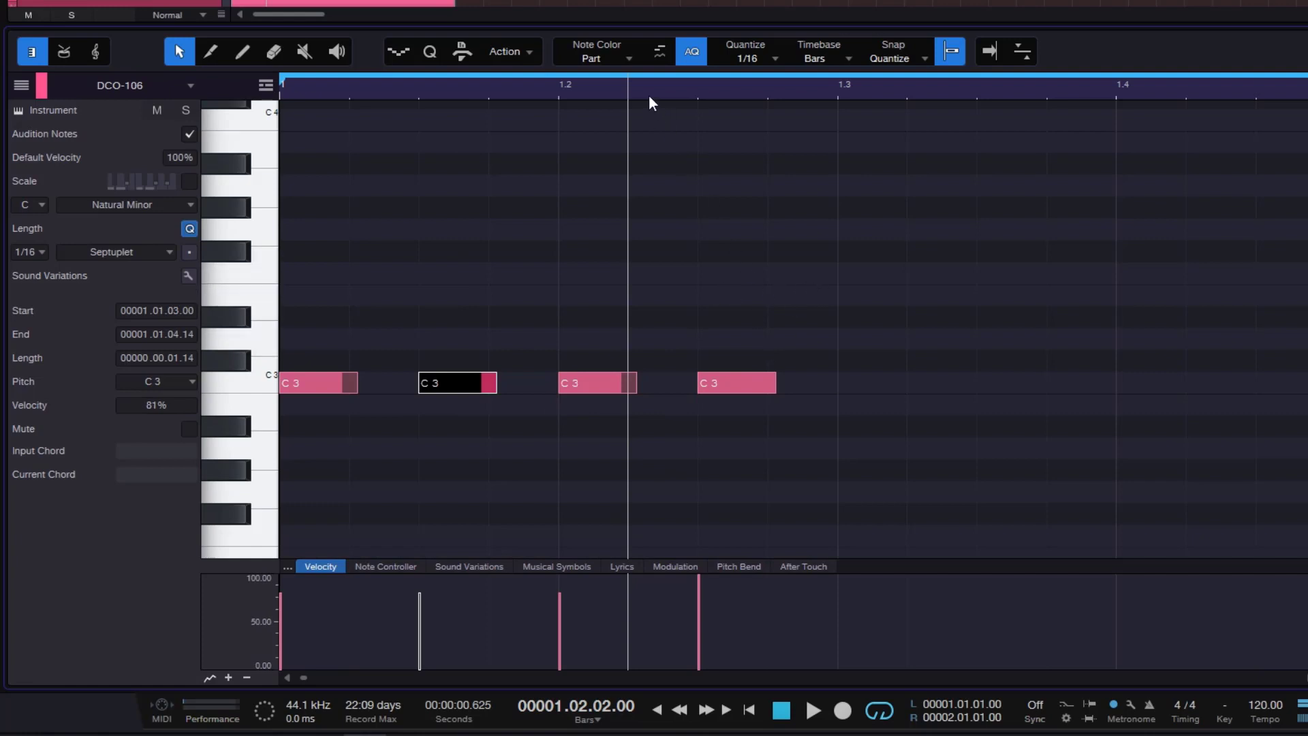
{"action": "left_click_drag", "start_coordinate": [648, 95], "coordinate": [690, 72]}
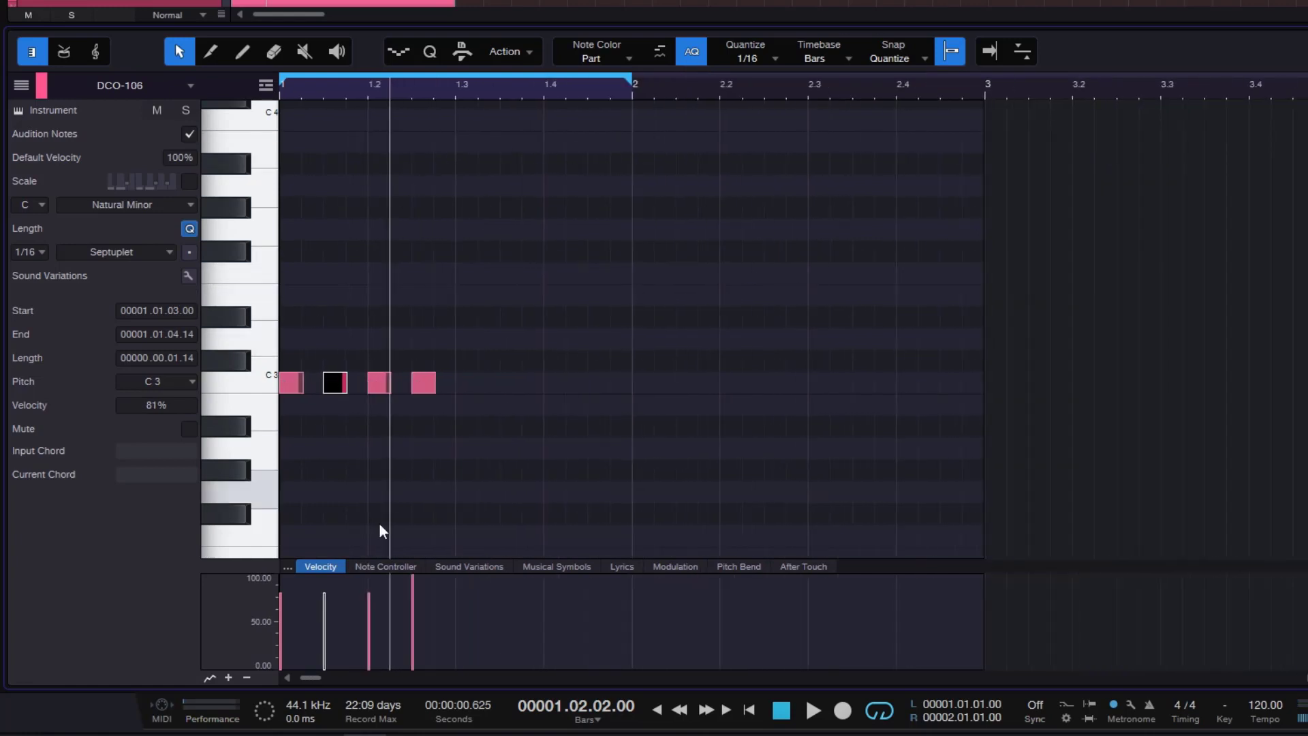
{"action": "left_click", "coordinate": [693, 376]}
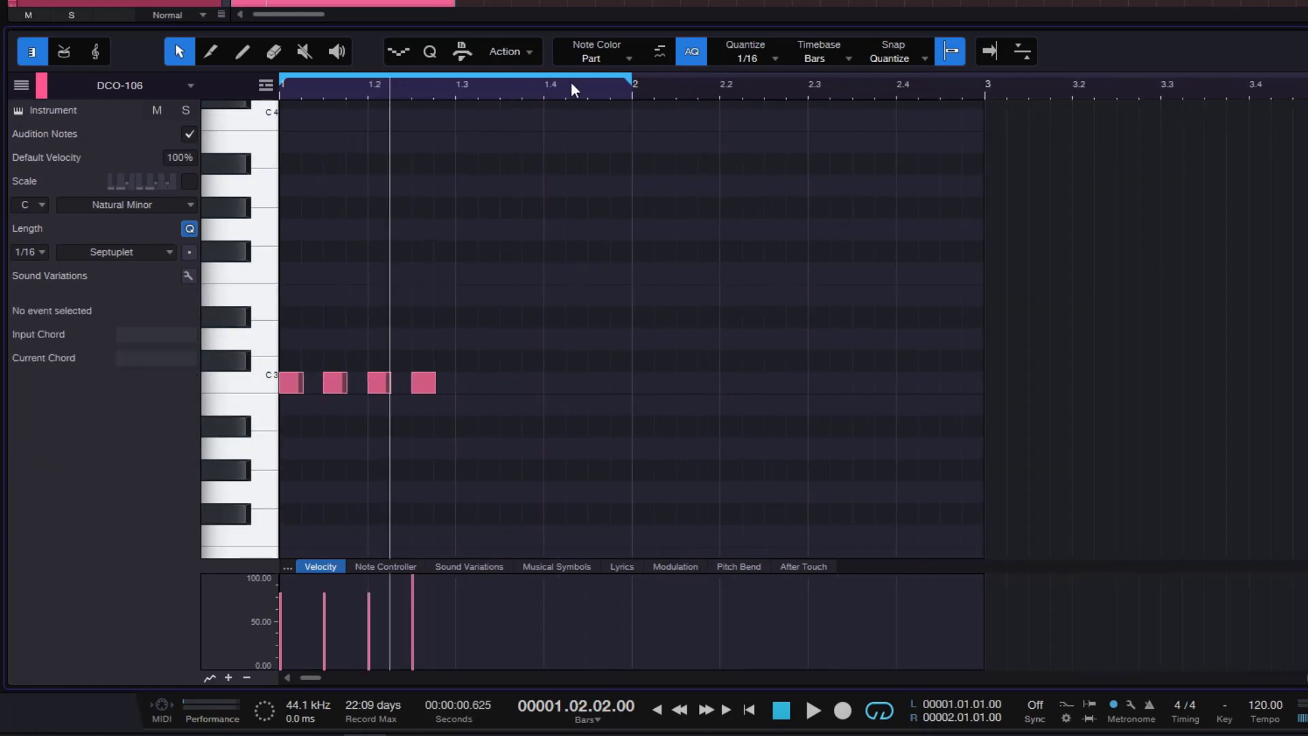
{"action": "left_click", "coordinate": [422, 385]}
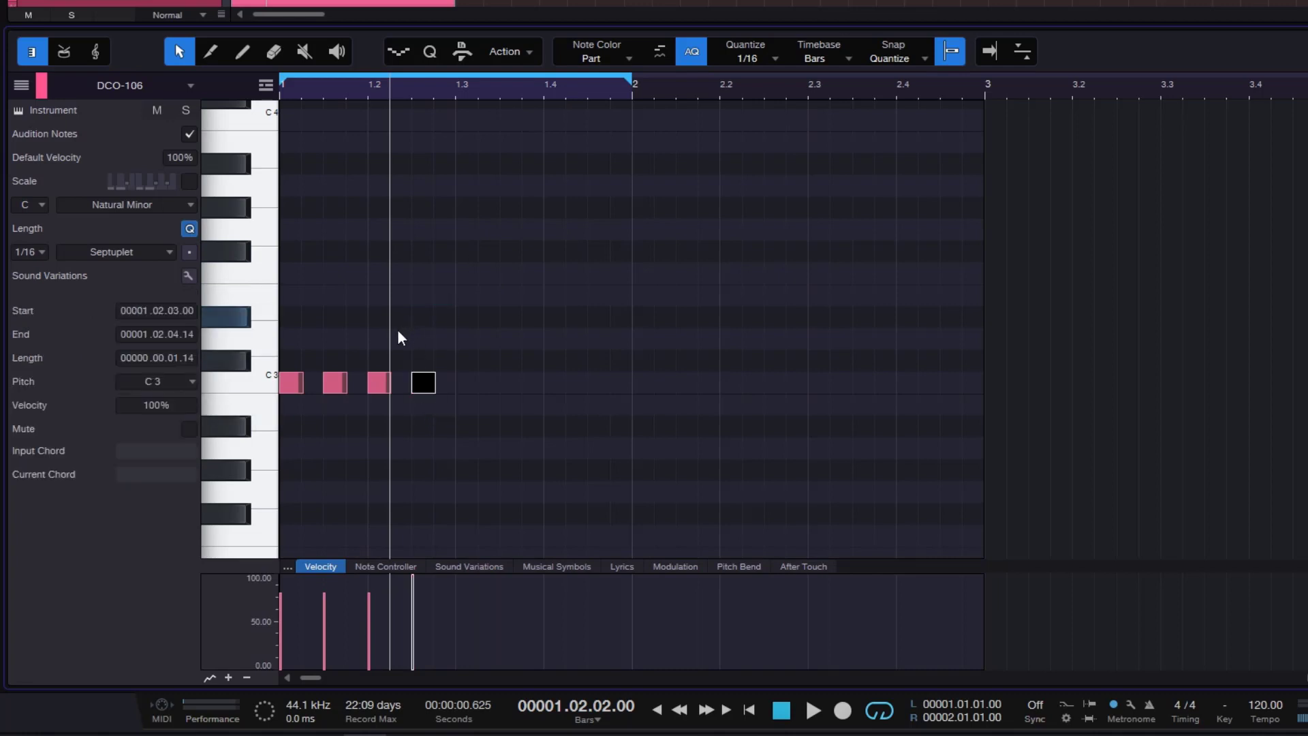
{"action": "left_click", "coordinate": [376, 385]}
{"action": "left_click_drag", "start_coordinate": [564, 239], "coordinate": [408, 479]}
Step: Turn Black Selection off and on again, reselecting the last two C3 notes each time to compare the highlighting
{"action": "left_click", "coordinate": [600, 54]}
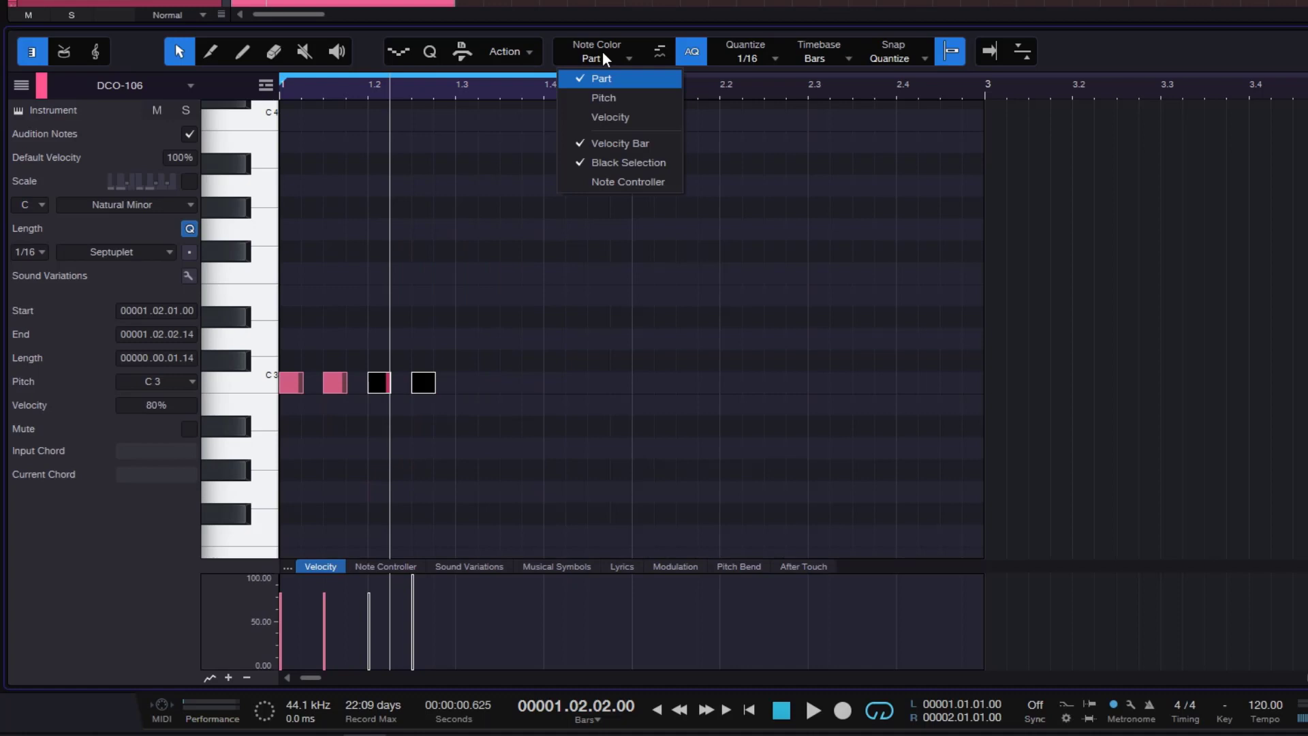
{"action": "left_click", "coordinate": [633, 160]}
{"action": "left_click", "coordinate": [399, 434]}
{"action": "left_click_drag", "start_coordinate": [395, 429], "coordinate": [361, 455]}
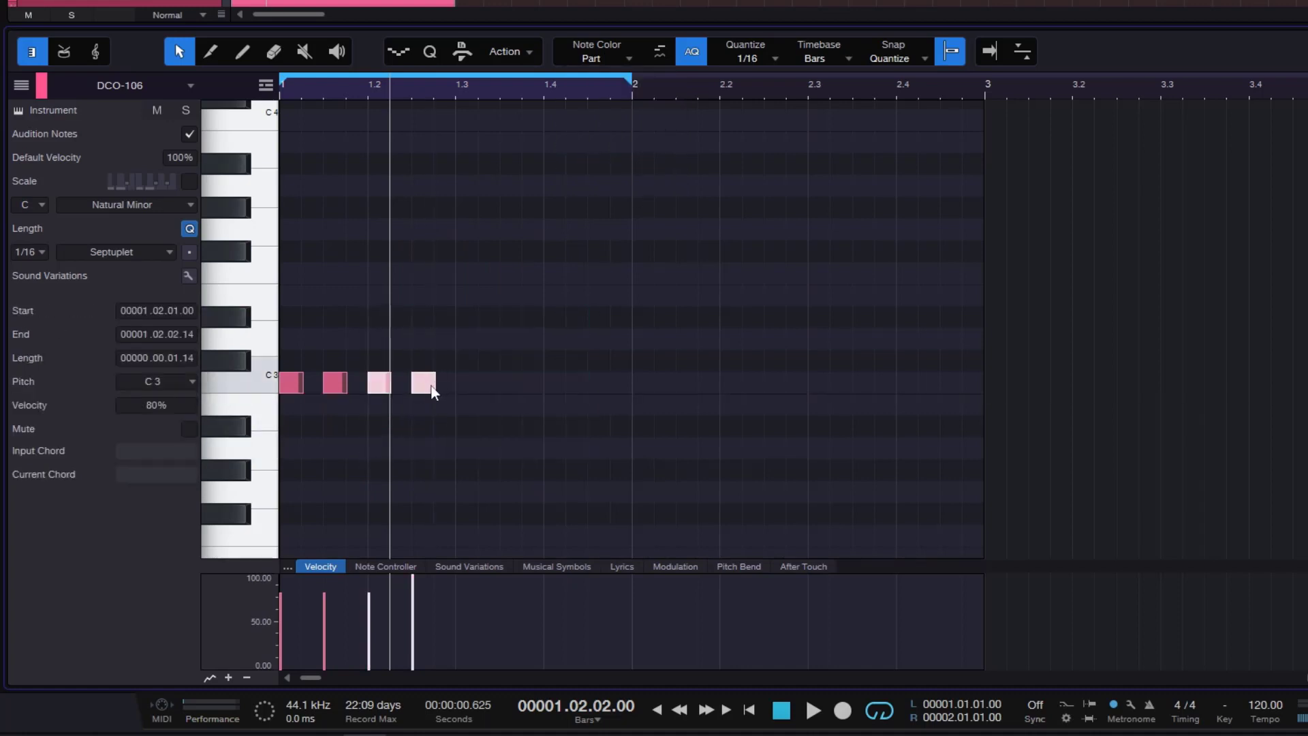
{"action": "left_click", "coordinate": [611, 54]}
{"action": "left_click", "coordinate": [631, 160]}
{"action": "left_click_drag", "start_coordinate": [500, 306], "coordinate": [371, 436]}
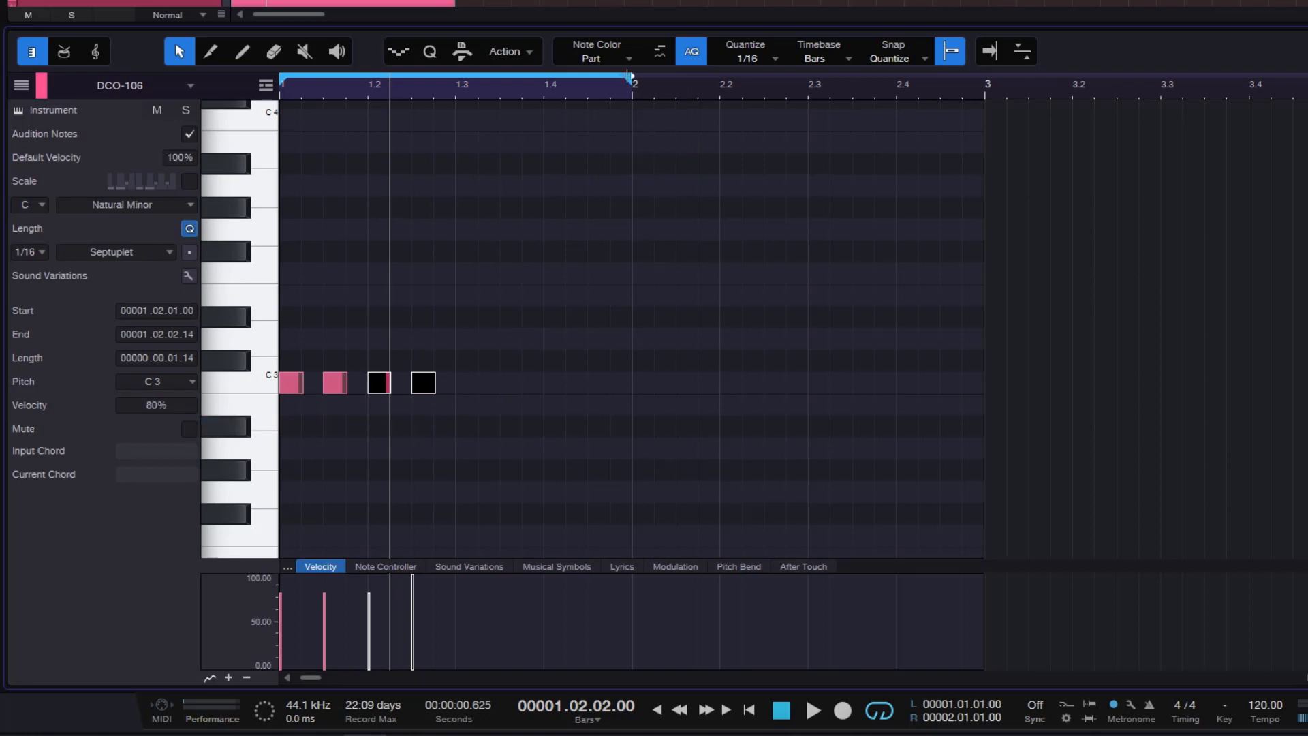
Step: Turn off Black Selection and deselect all notes
{"action": "left_click", "coordinate": [606, 53]}
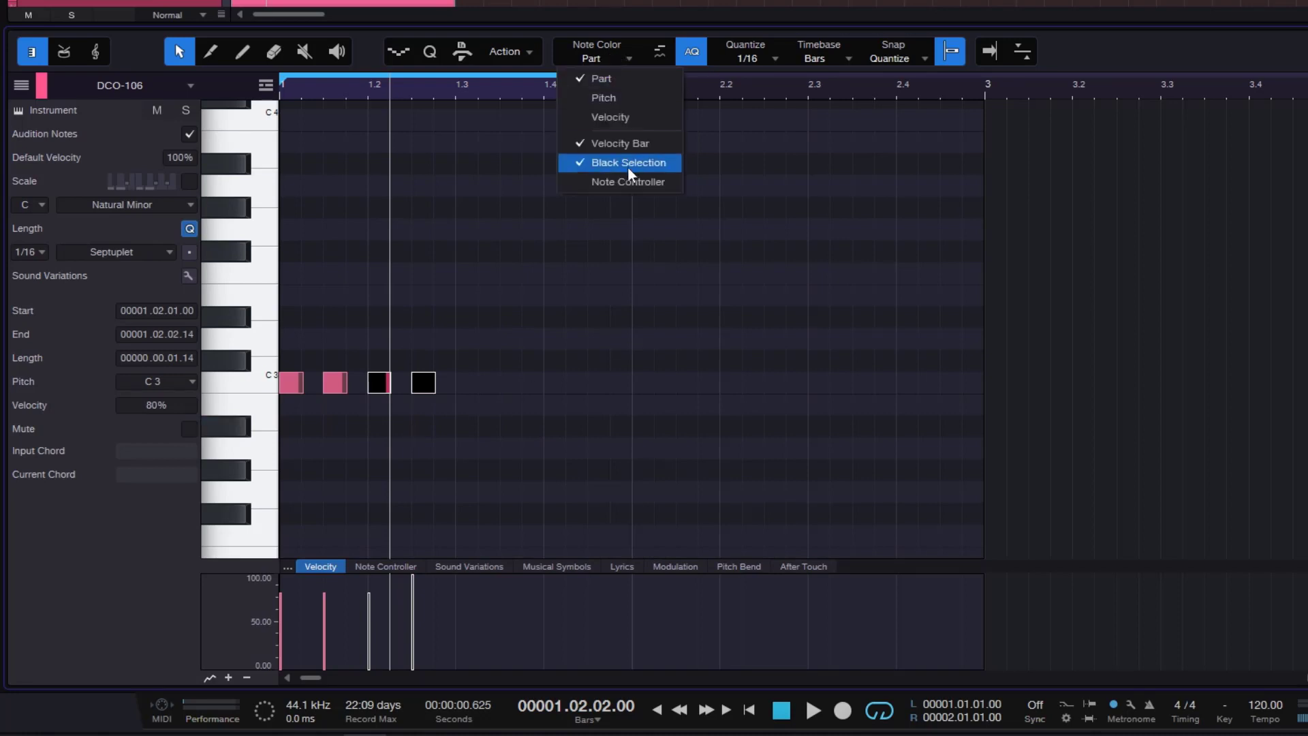
{"action": "left_click", "coordinate": [626, 164]}
{"action": "left_click", "coordinate": [580, 428]}
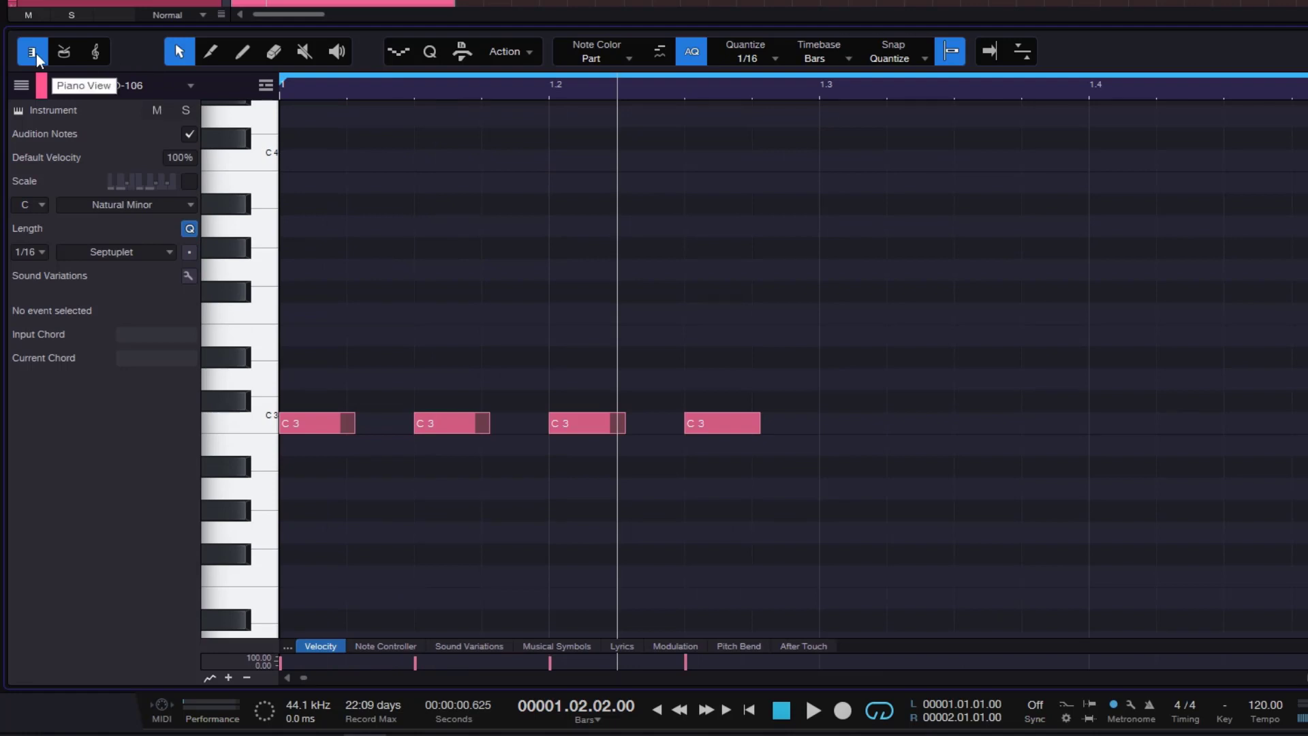
Step: Switch the editor to Score View and select the empty second bar of the DCO-106 part
{"action": "left_click", "coordinate": [96, 53]}
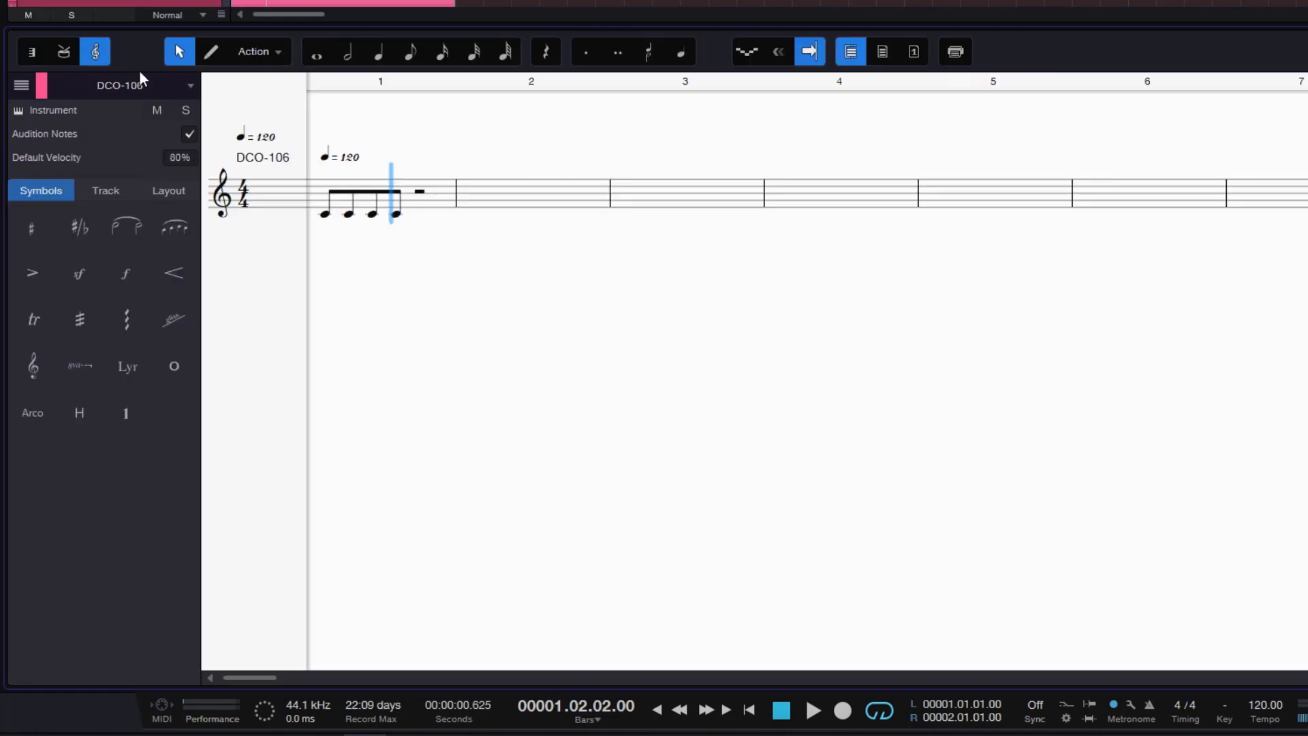
{"action": "left_click", "coordinate": [430, 194]}
{"action": "left_click", "coordinate": [486, 203]}
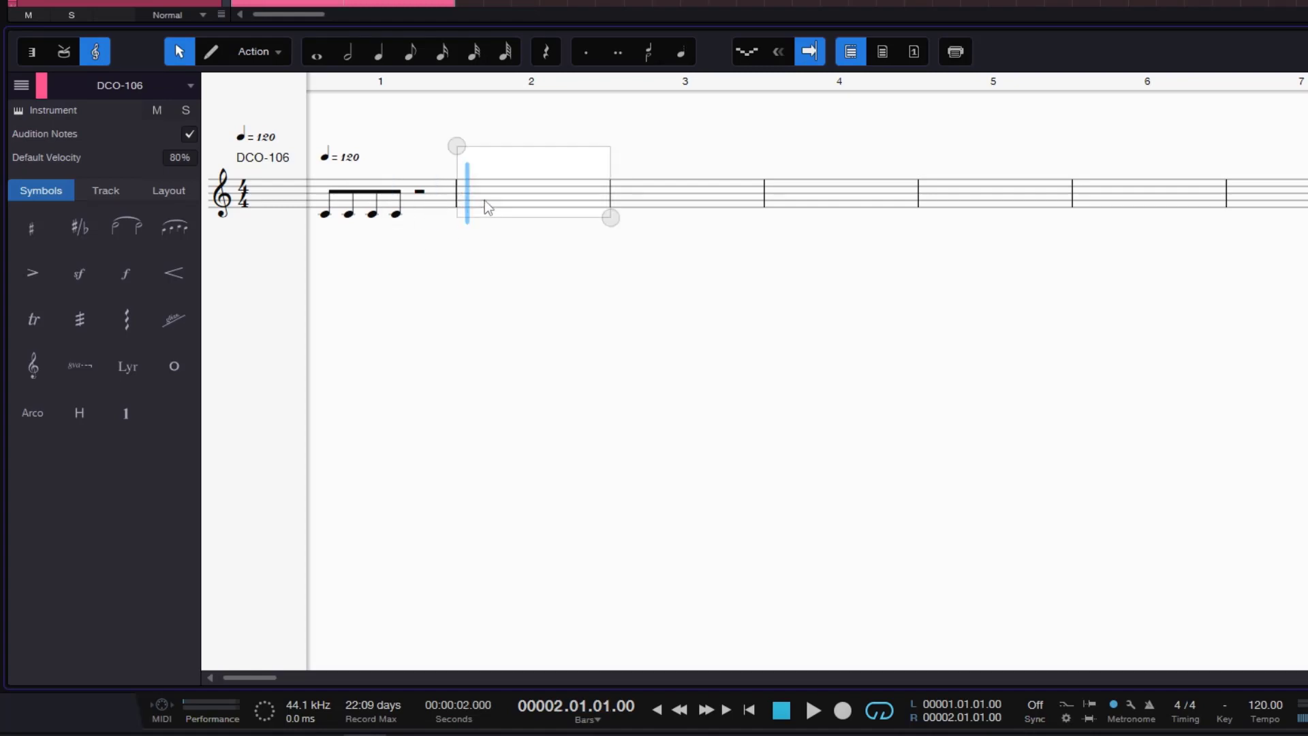
Step: Switch the editor to Drum View and add the Impact instrument as a new track below DCO-106
{"action": "left_click", "coordinate": [69, 53]}
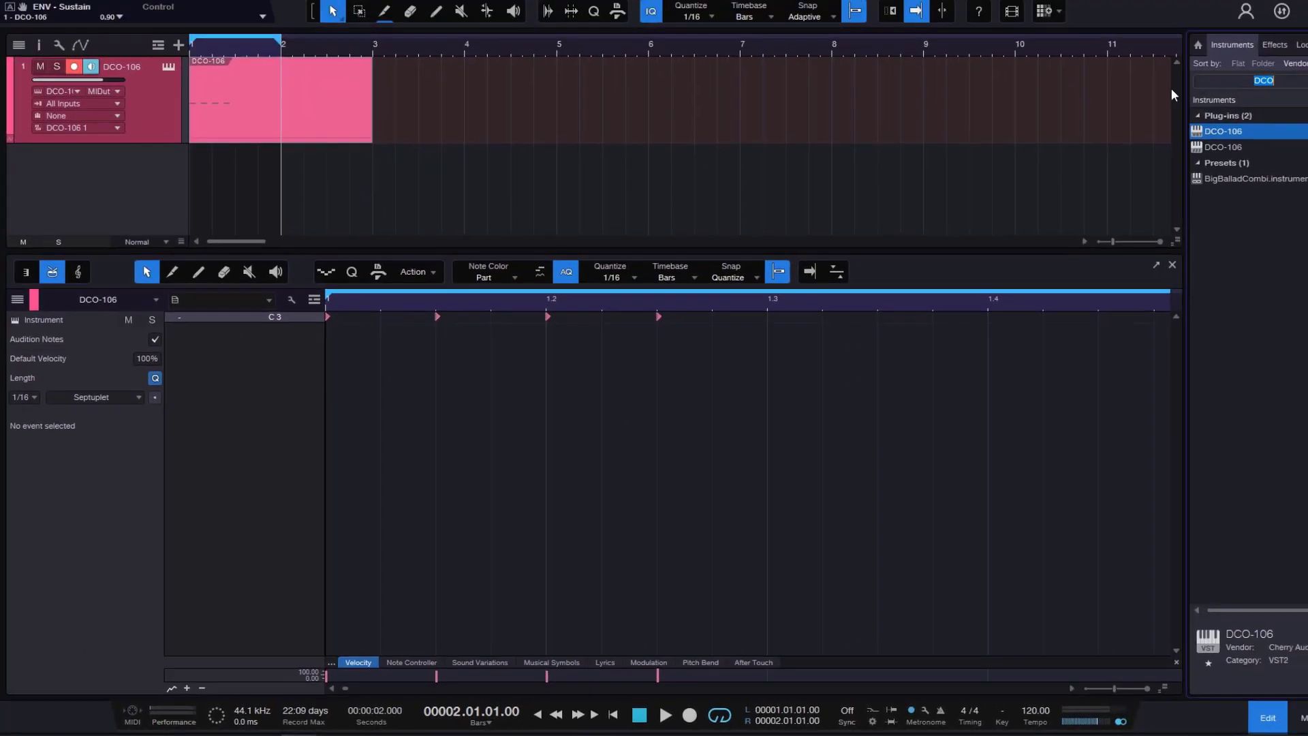
{"action": "key", "text": "BackSpace"}
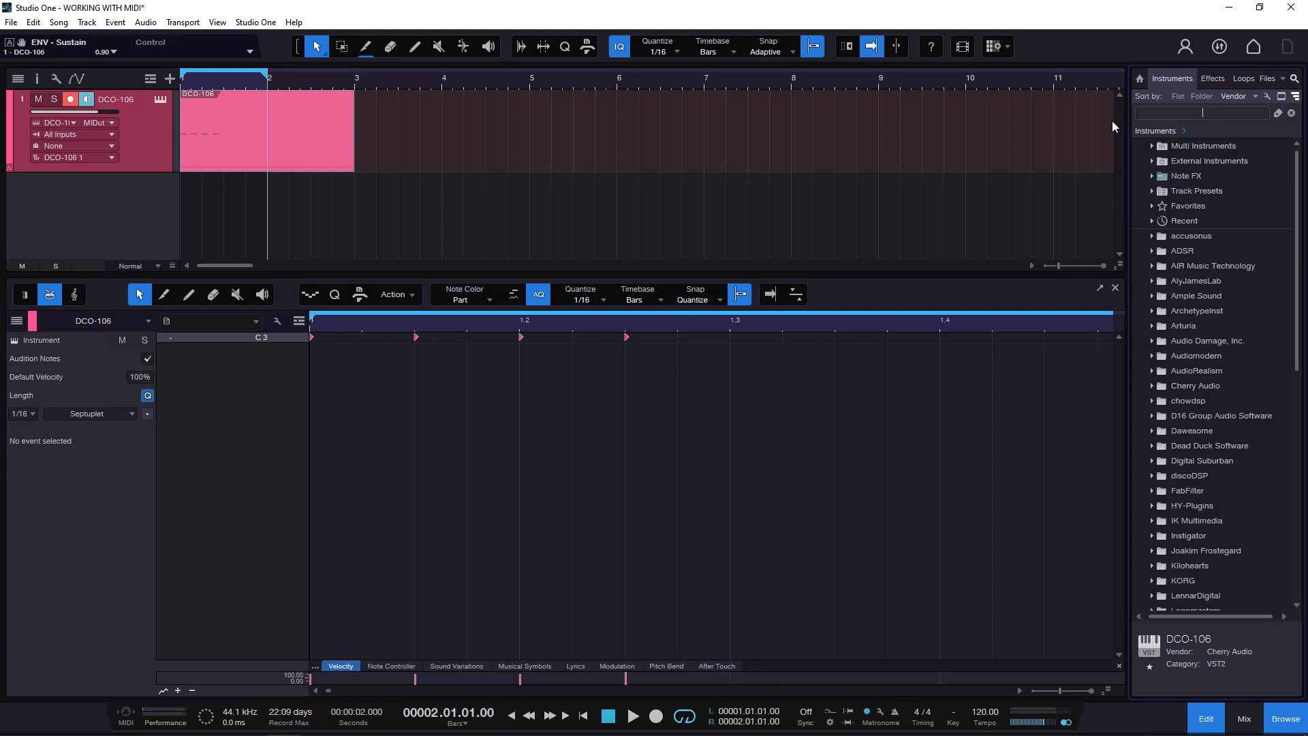
{"action": "type", "text": "IMPACT"}
{"action": "left_click", "coordinate": [1169, 162]}
{"action": "left_click_drag", "start_coordinate": [1170, 163], "coordinate": [89, 199]}
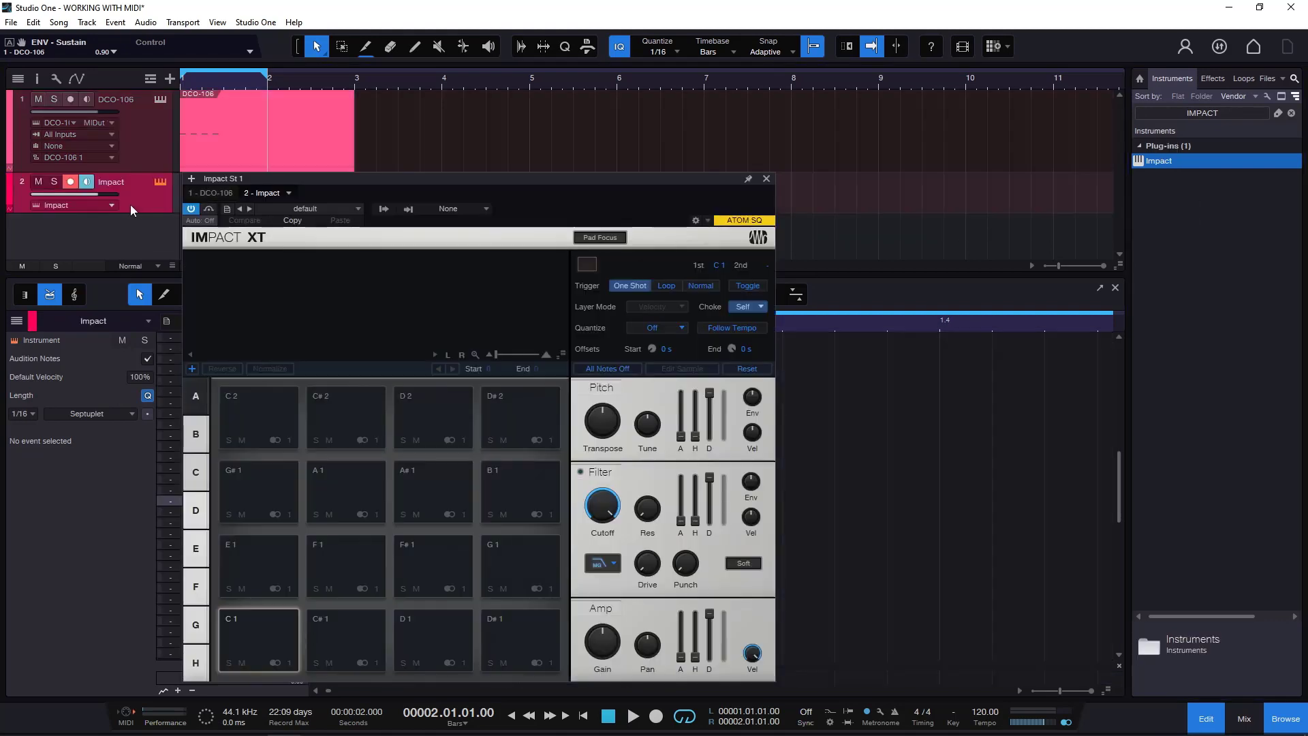
{"action": "left_click_drag", "start_coordinate": [578, 179], "coordinate": [863, 66]}
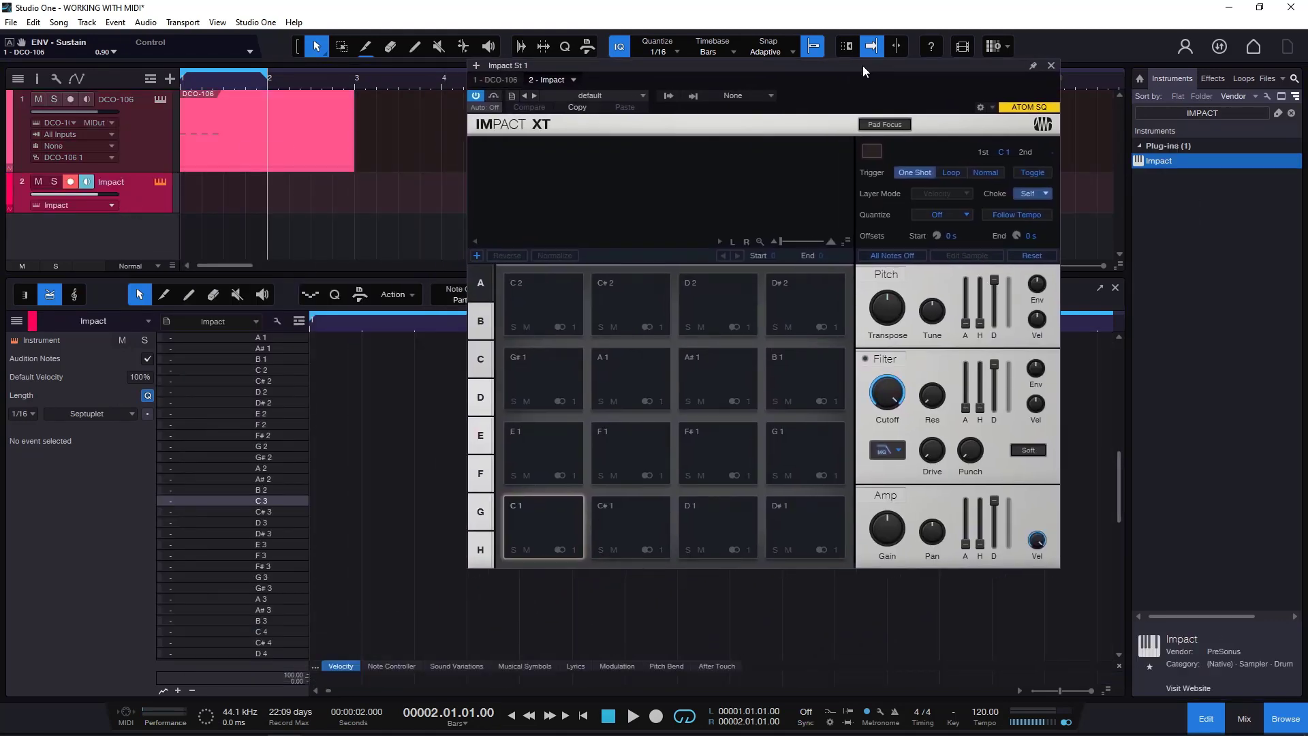
{"action": "left_click", "coordinate": [1050, 65]}
Step: Create an empty one-bar part at the start of the Impact track
{"action": "scroll", "coordinate": [251, 416], "scroll_direction": "up", "scroll_amount": 3}
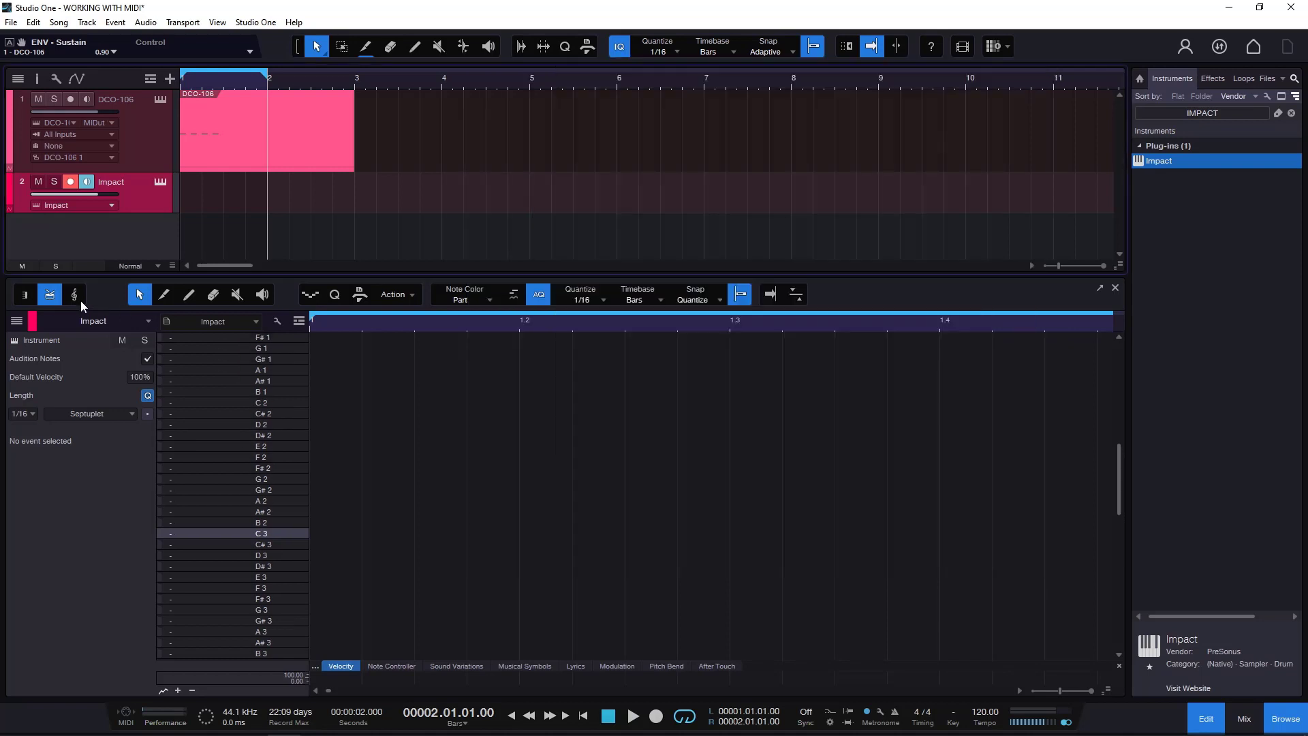
{"action": "scroll", "coordinate": [253, 409], "scroll_direction": "up", "scroll_amount": 8}
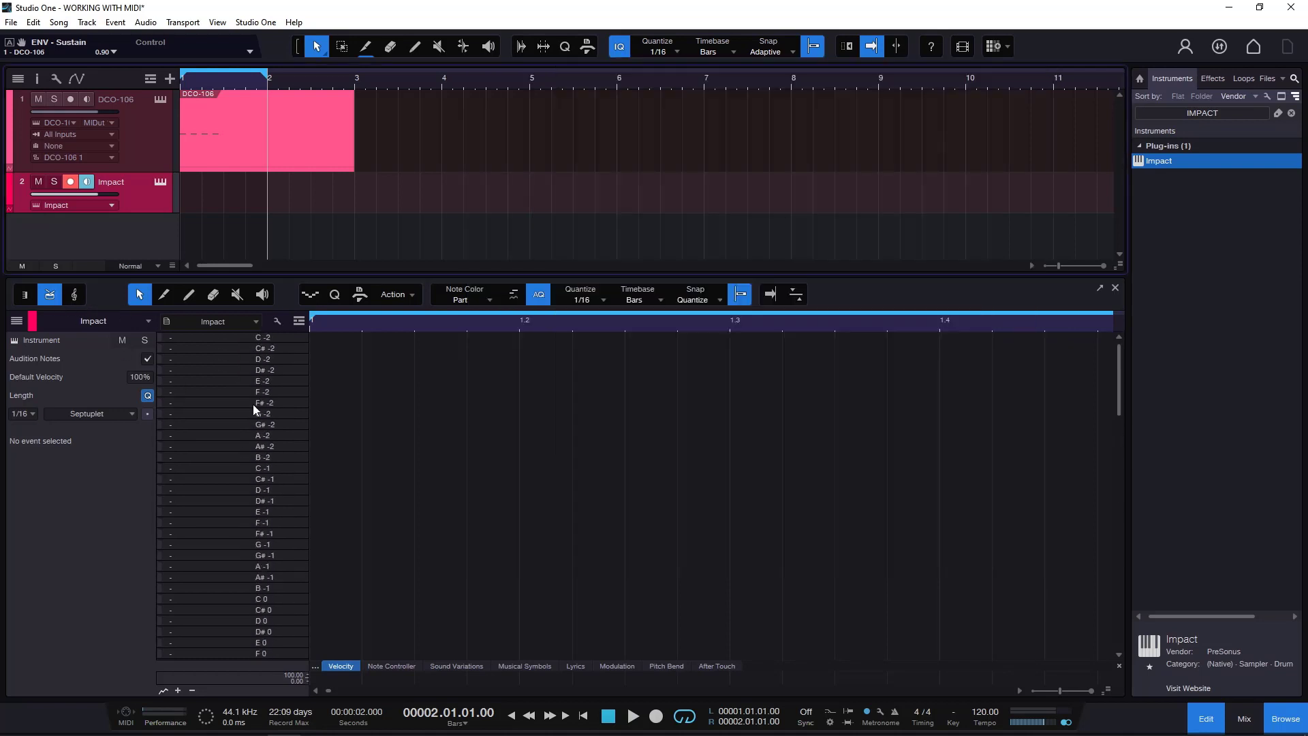
{"action": "scroll", "coordinate": [289, 467], "scroll_direction": "down", "scroll_amount": 6}
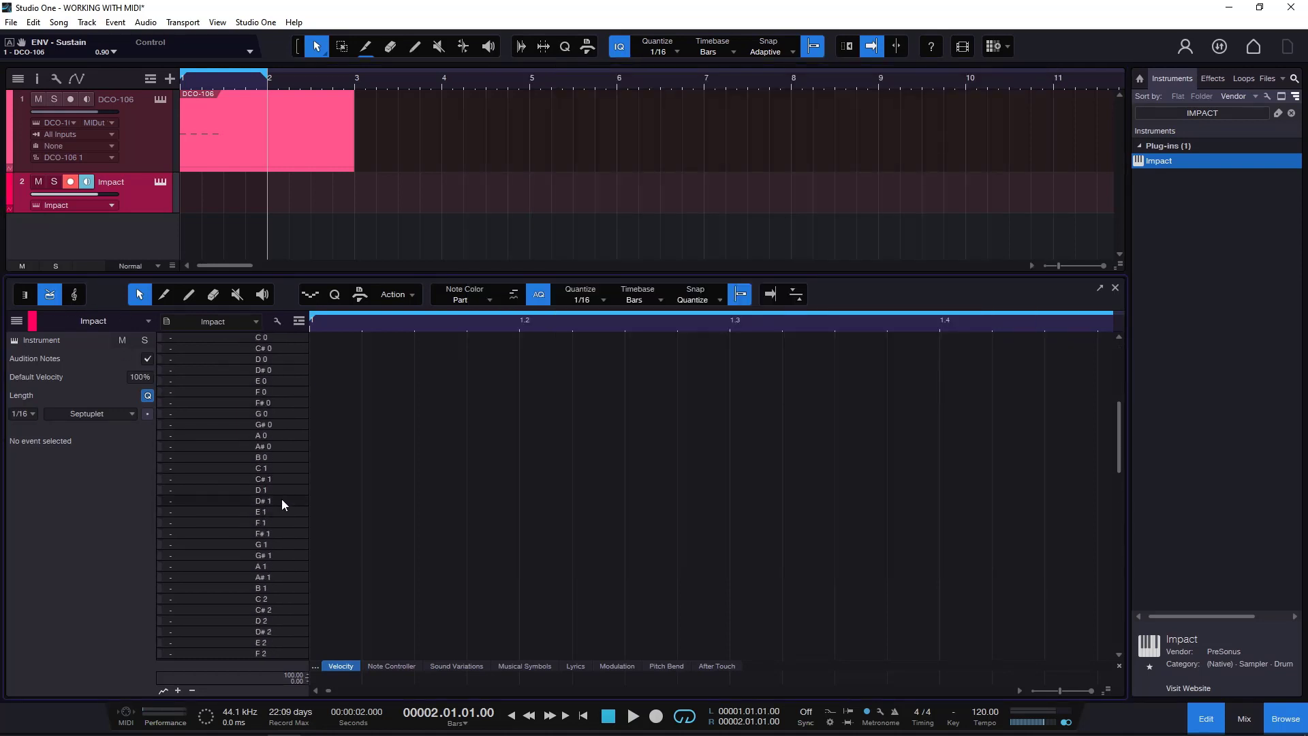
{"action": "scroll", "coordinate": [282, 500], "scroll_direction": "down", "scroll_amount": 5}
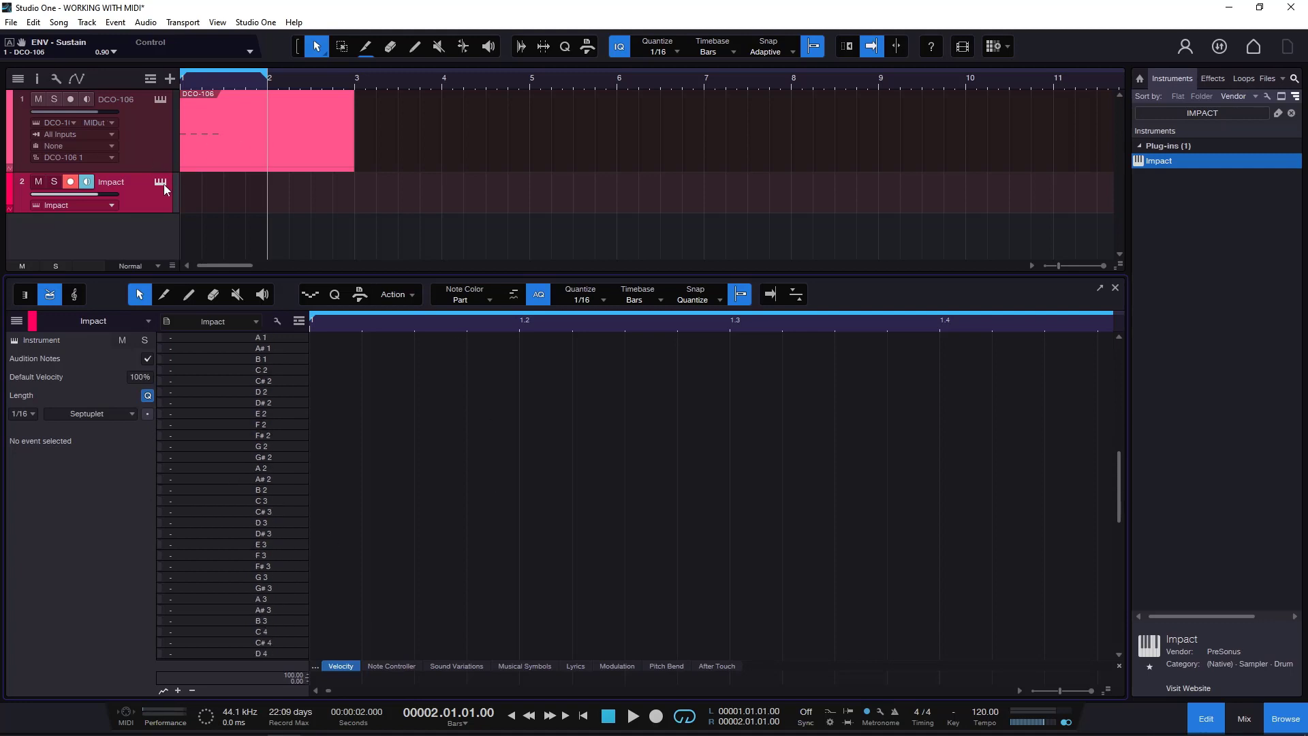
{"action": "double_click", "coordinate": [192, 193]}
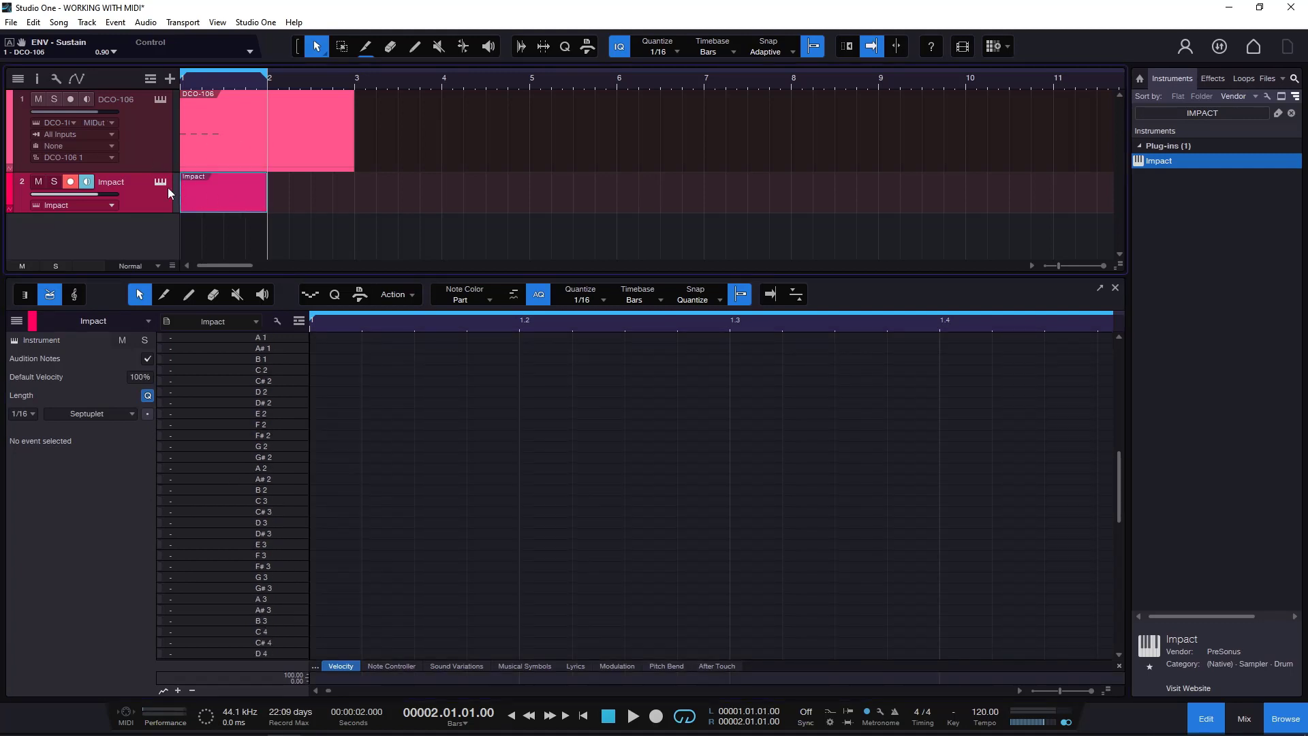
Step: Load the 60s a GoGo preset into the Impact instrument and close its window
{"action": "left_click", "coordinate": [160, 182]}
{"action": "left_click", "coordinate": [615, 97]}
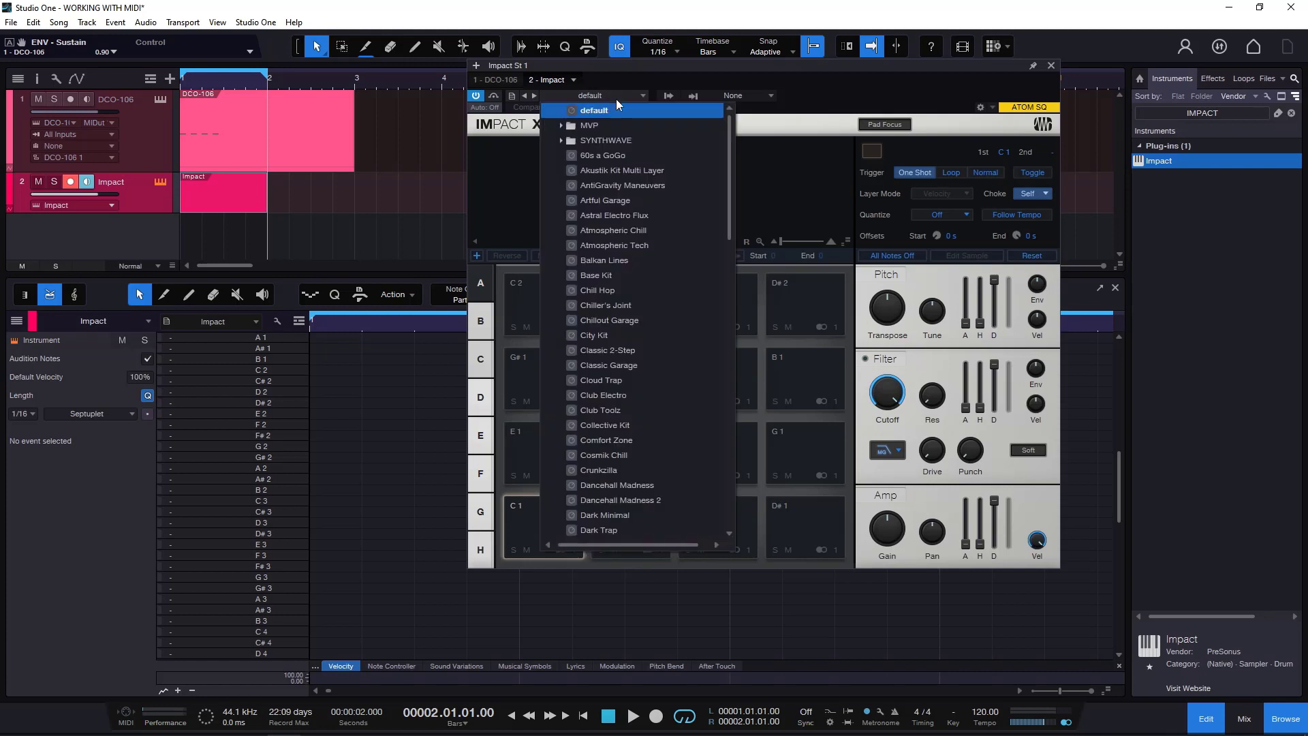
{"action": "left_click", "coordinate": [617, 155]}
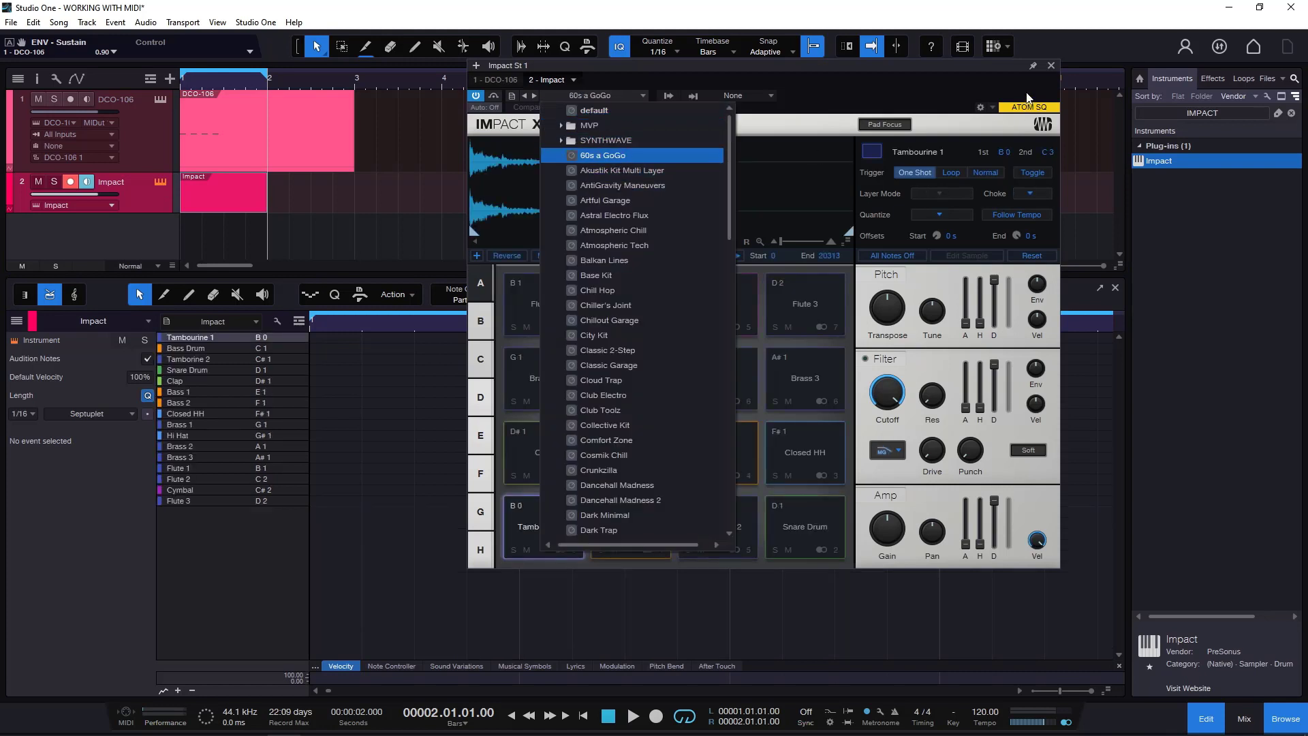
{"action": "left_click", "coordinate": [1052, 66]}
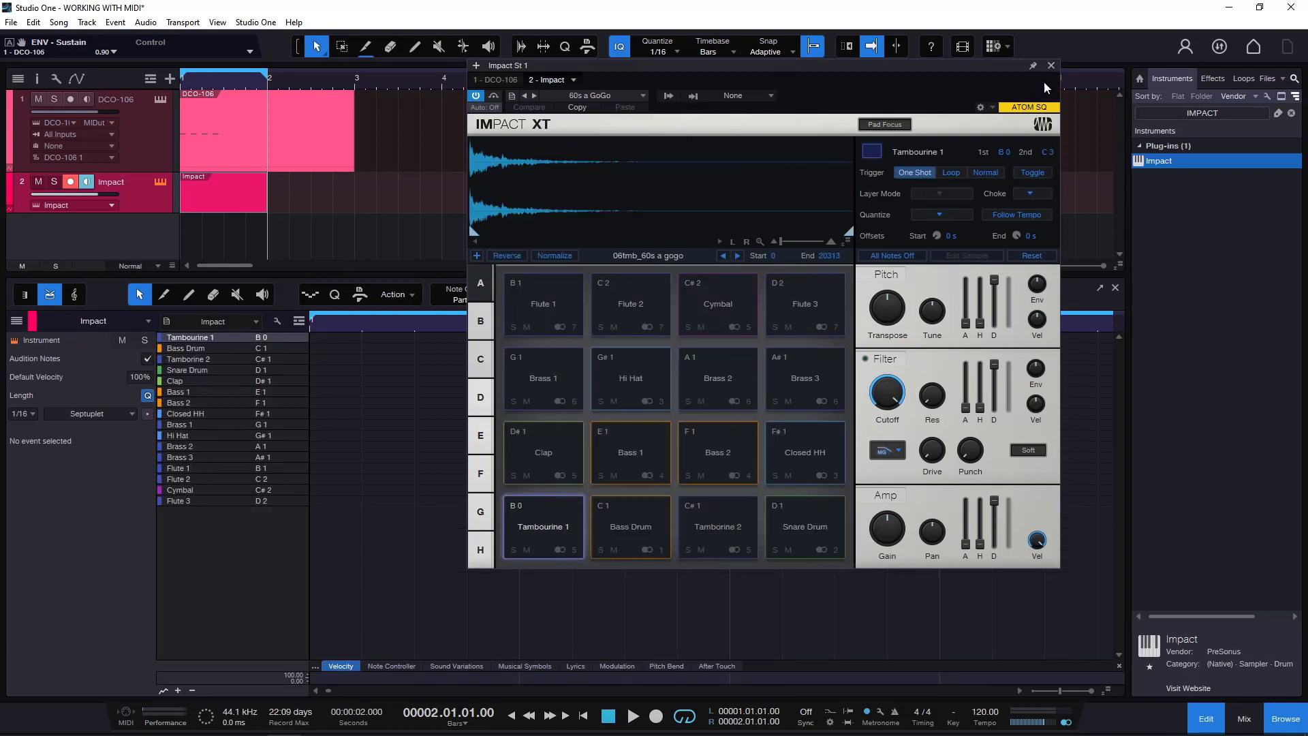
{"action": "left_click", "coordinate": [1051, 65]}
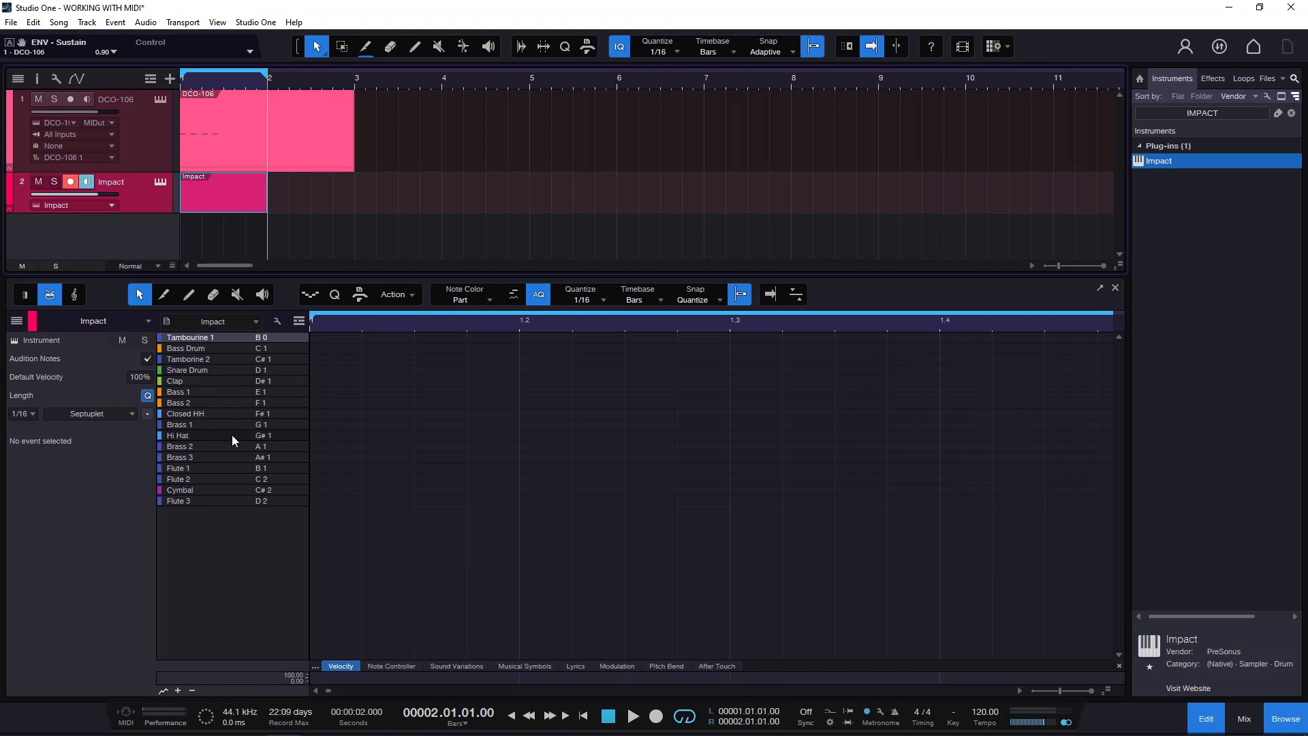
Step: Audition the Snare Drum, Bass Drum, Bass 1, Brass 1 and Cymbal lanes in the drum list
{"action": "scroll", "coordinate": [245, 414], "scroll_direction": "up", "scroll_amount": 3}
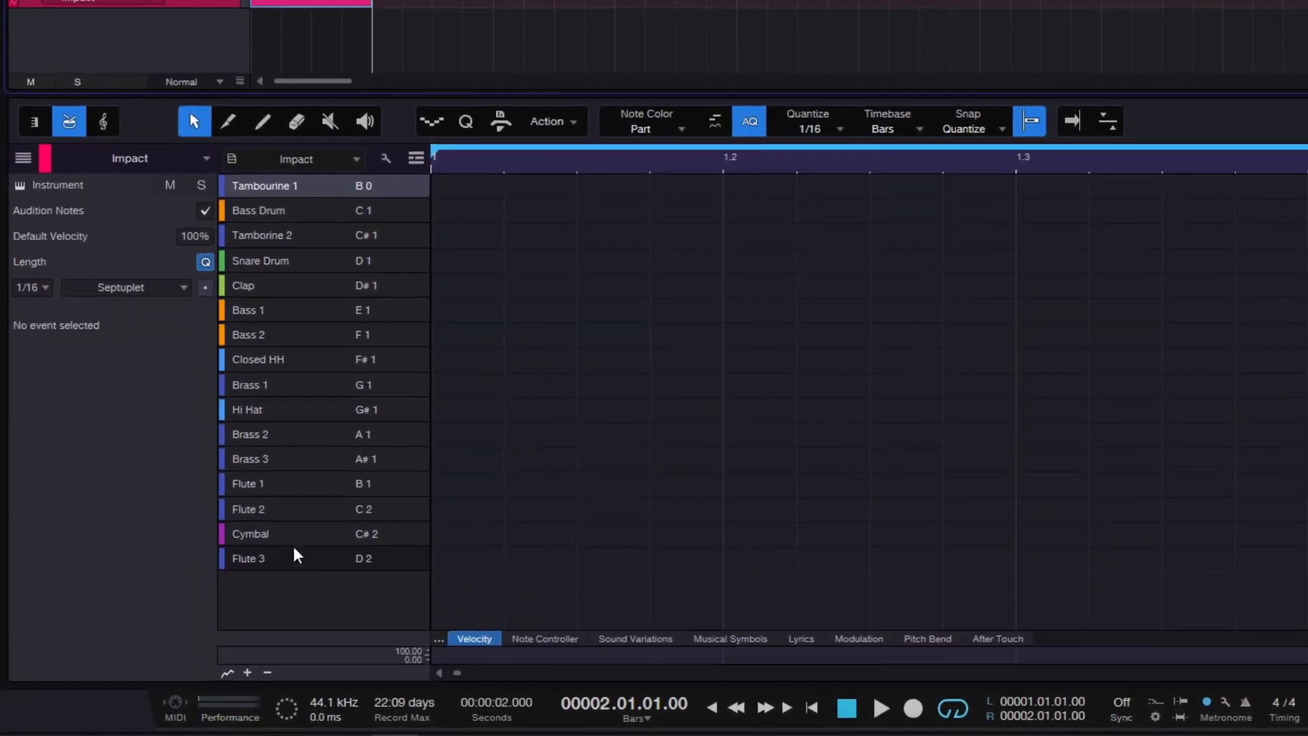
{"action": "left_click", "coordinate": [320, 260]}
{"action": "left_click", "coordinate": [317, 204]}
{"action": "left_click", "coordinate": [317, 310]}
{"action": "left_click", "coordinate": [322, 384]}
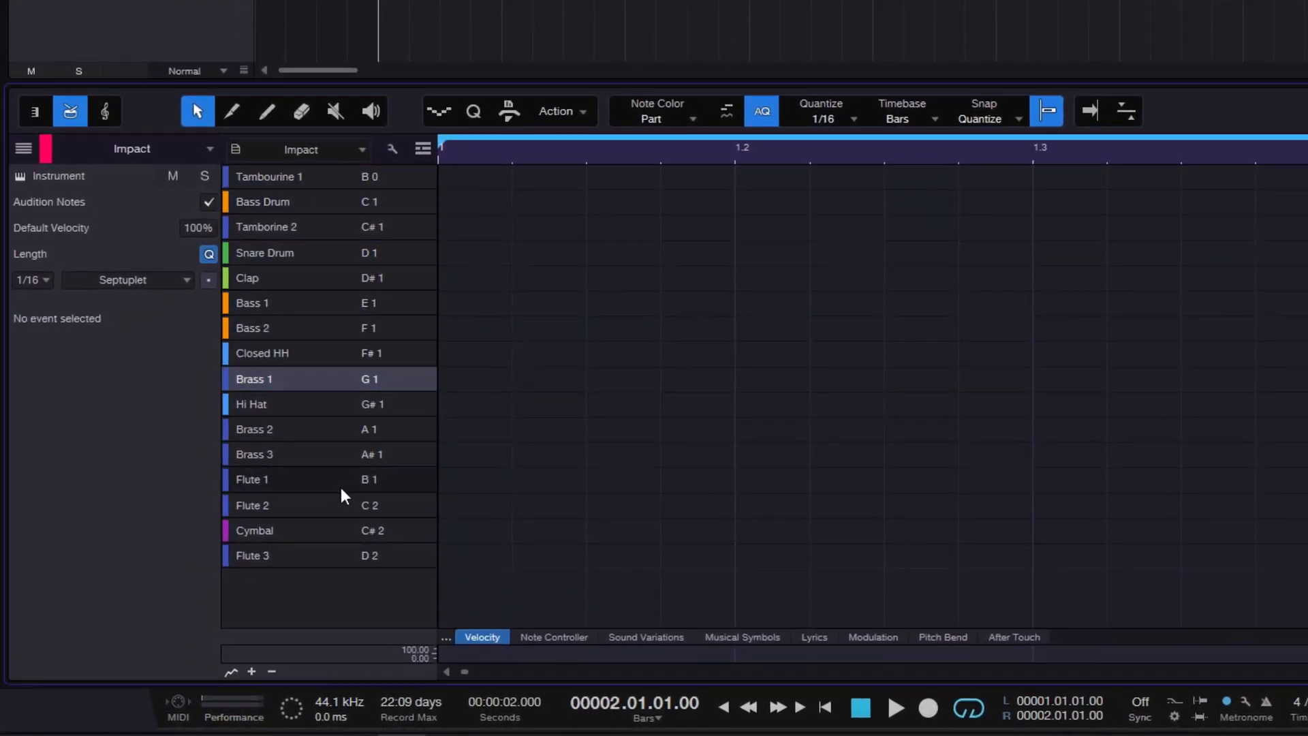
{"action": "left_click", "coordinate": [337, 531]}
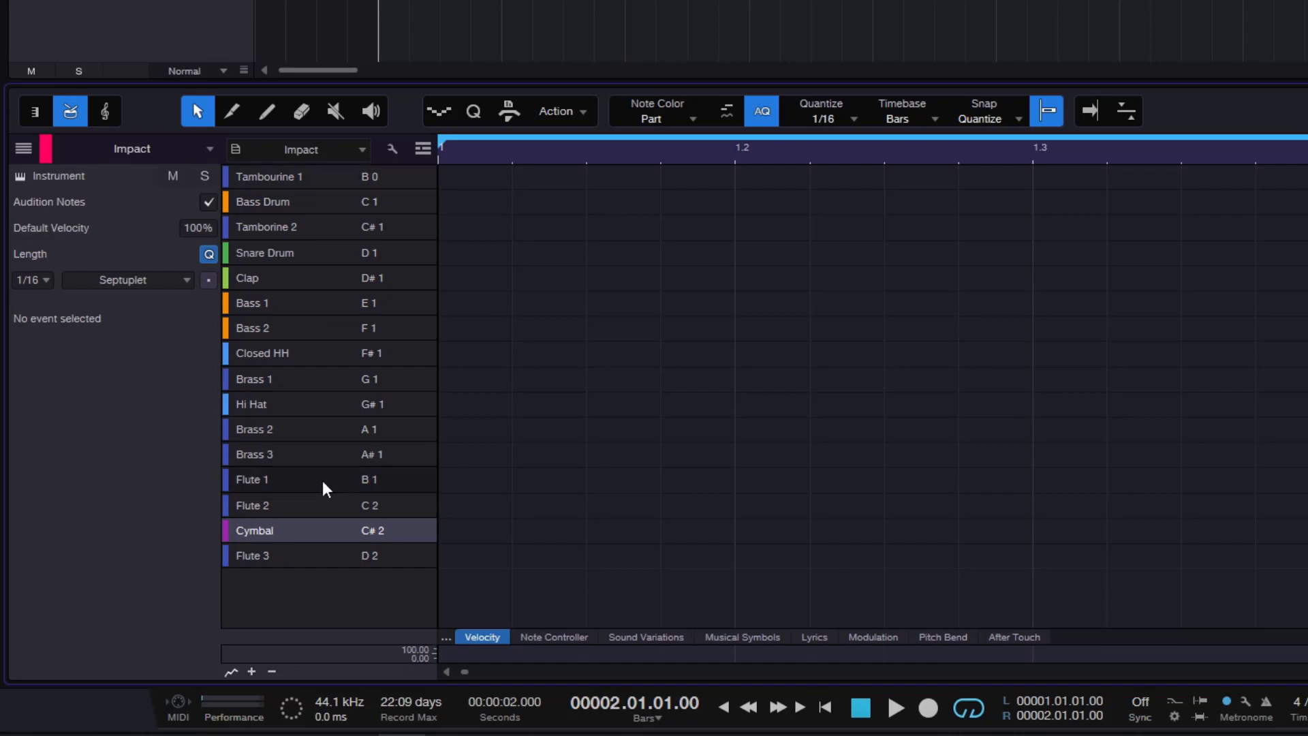
Step: Add Tambourine 1 hits at 1.2, 1.2.4, 1.3 and 1.4 in the Impact part
{"action": "left_click", "coordinate": [738, 176]}
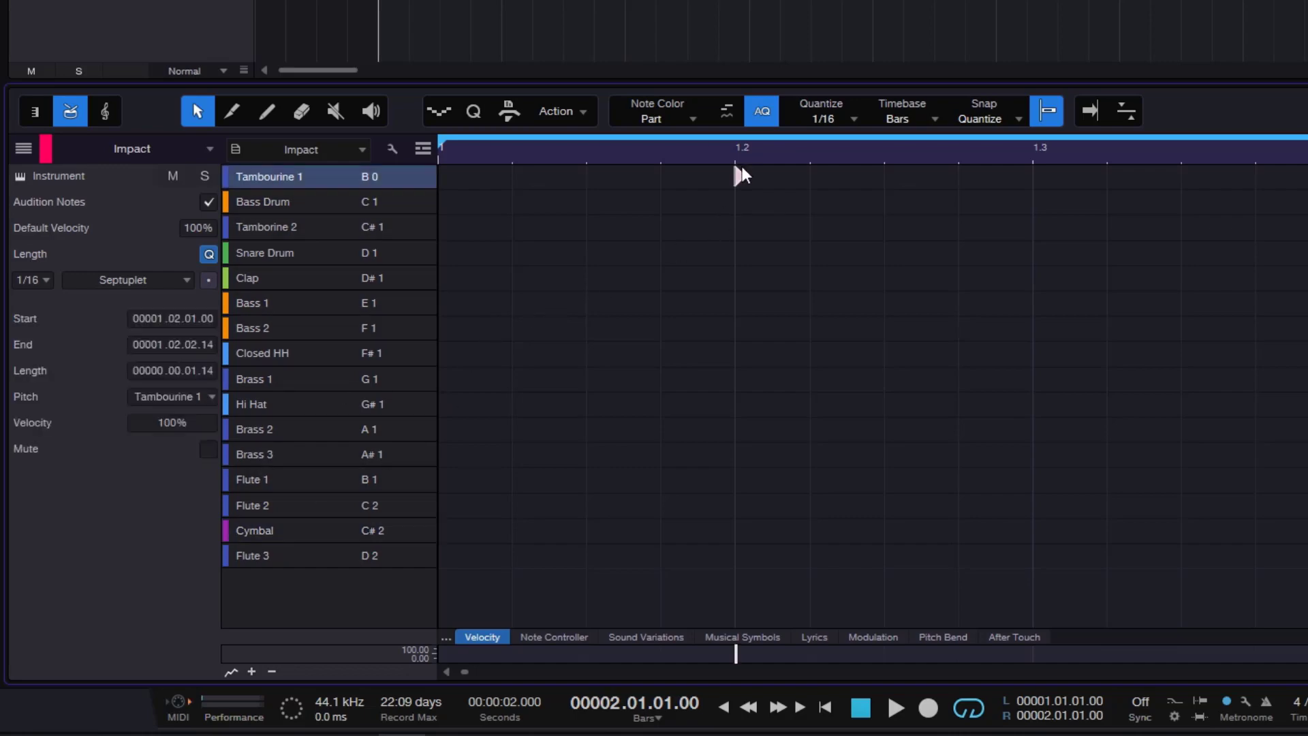
{"action": "left_click", "coordinate": [961, 176]}
{"action": "left_click", "coordinate": [1036, 177]}
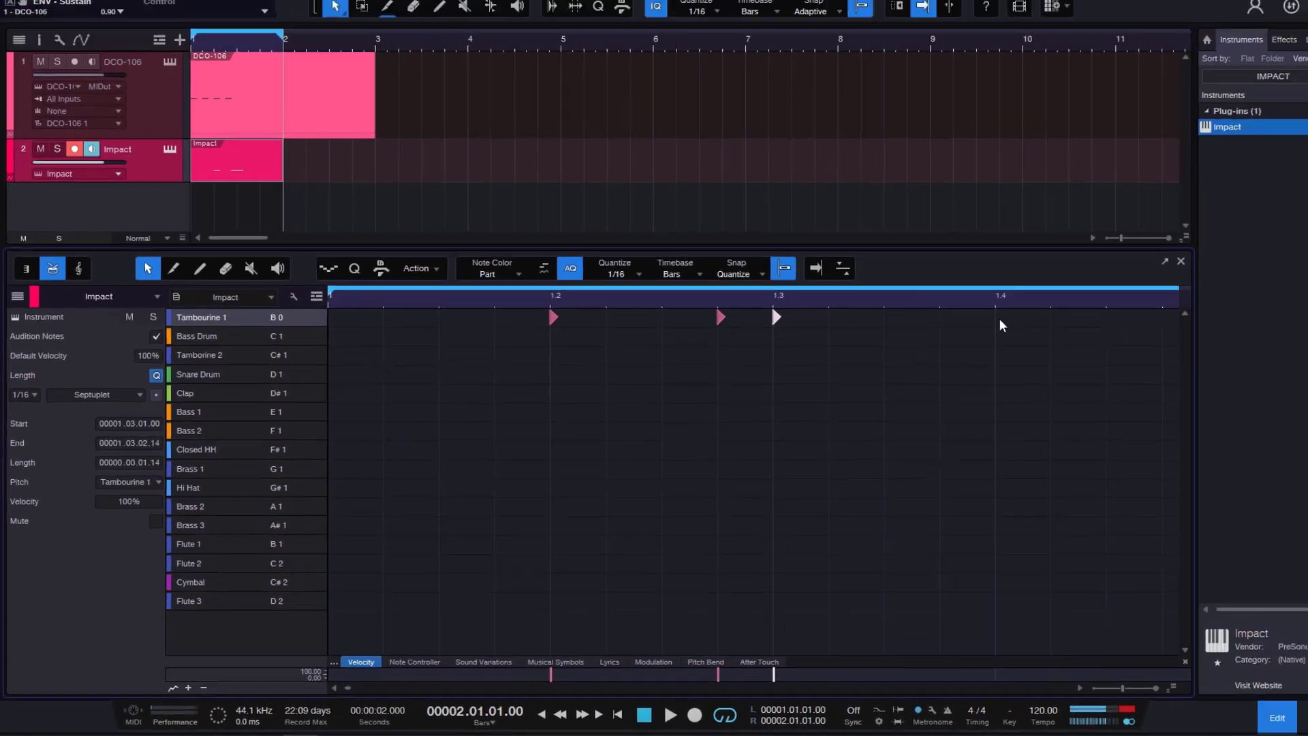
{"action": "double_click", "coordinate": [999, 321]}
{"action": "scroll", "coordinate": [596, 298], "scroll_direction": "down", "scroll_amount": 3}
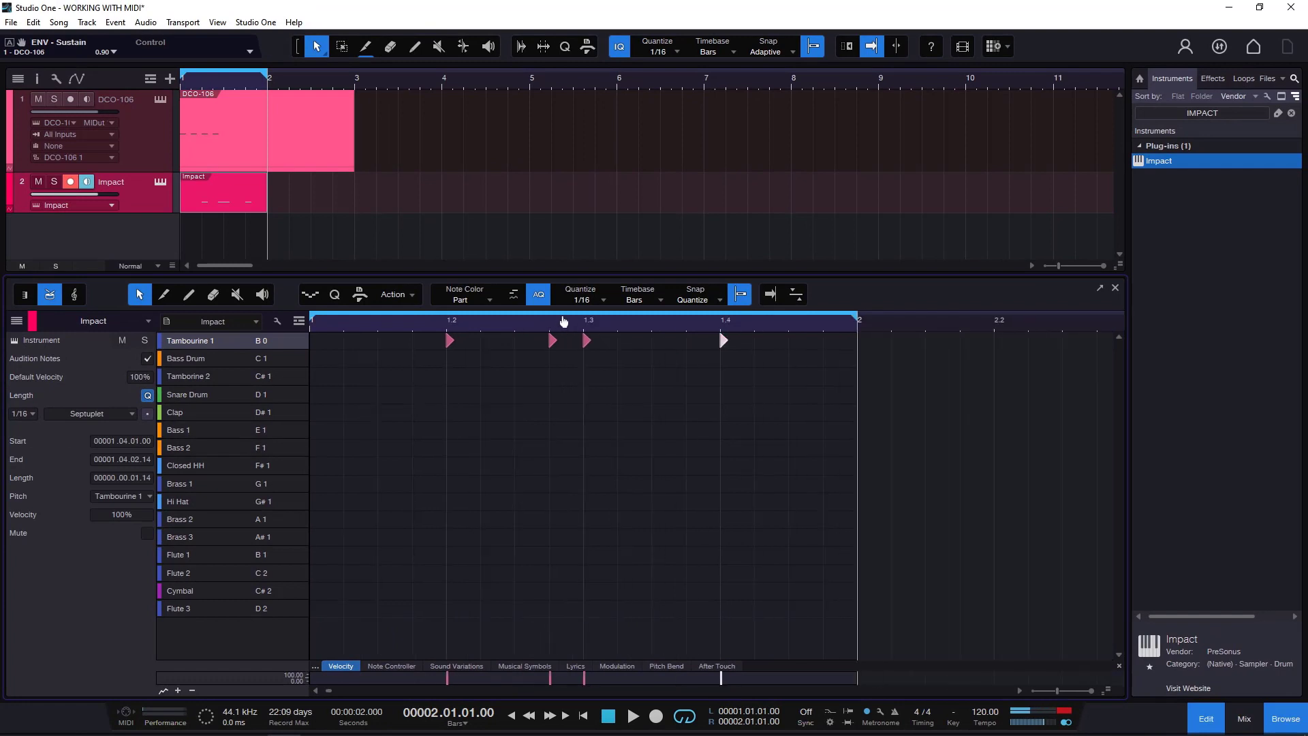
{"action": "scroll", "coordinate": [564, 322], "scroll_direction": "up", "scroll_amount": 1}
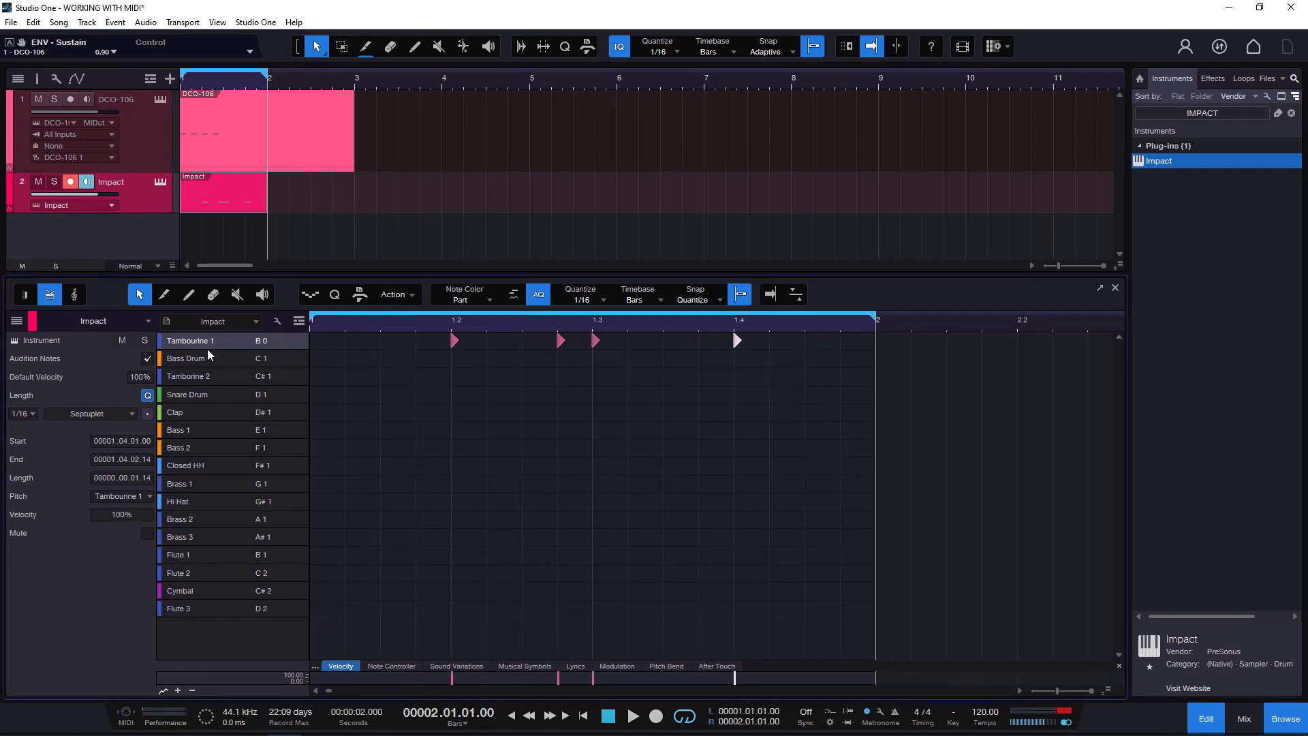
Step: Examine Impact's pad layout, and compare how the Tambourine 1 hits look in Piano View and Drum View
{"action": "left_click", "coordinate": [161, 182]}
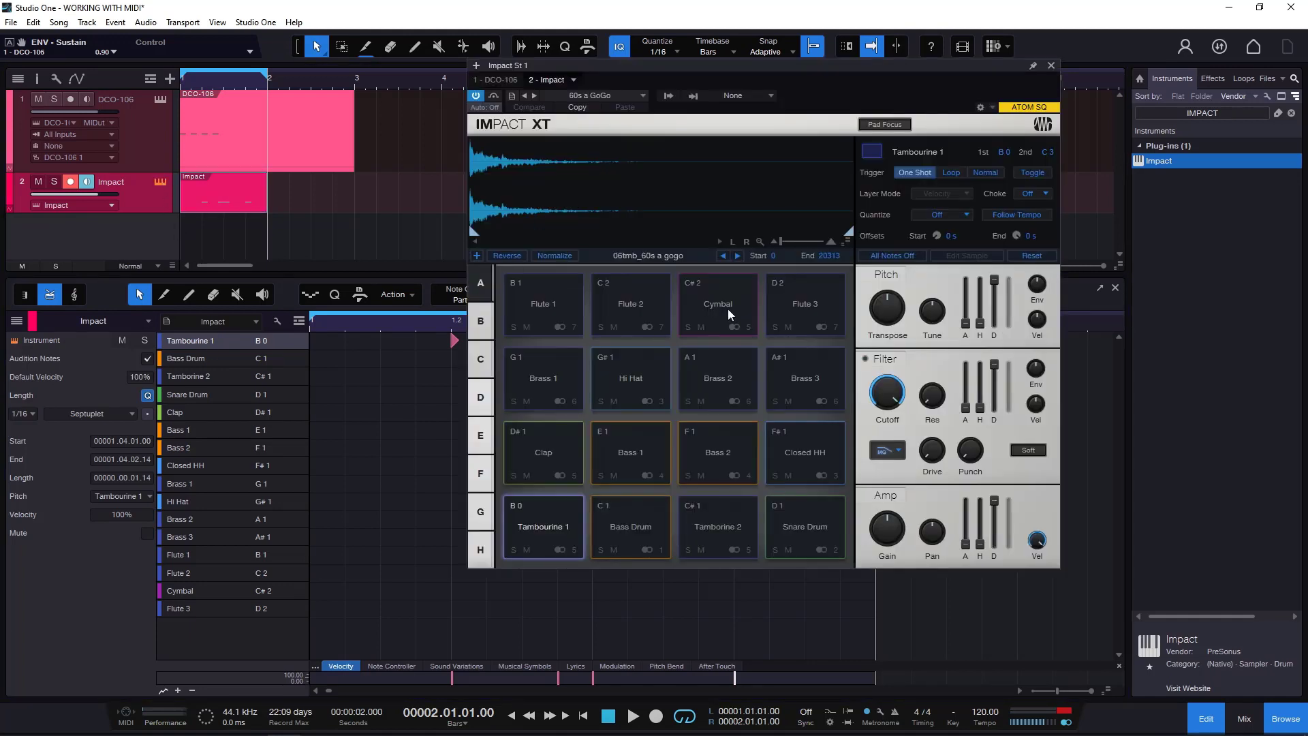
{"action": "left_click", "coordinate": [1051, 65]}
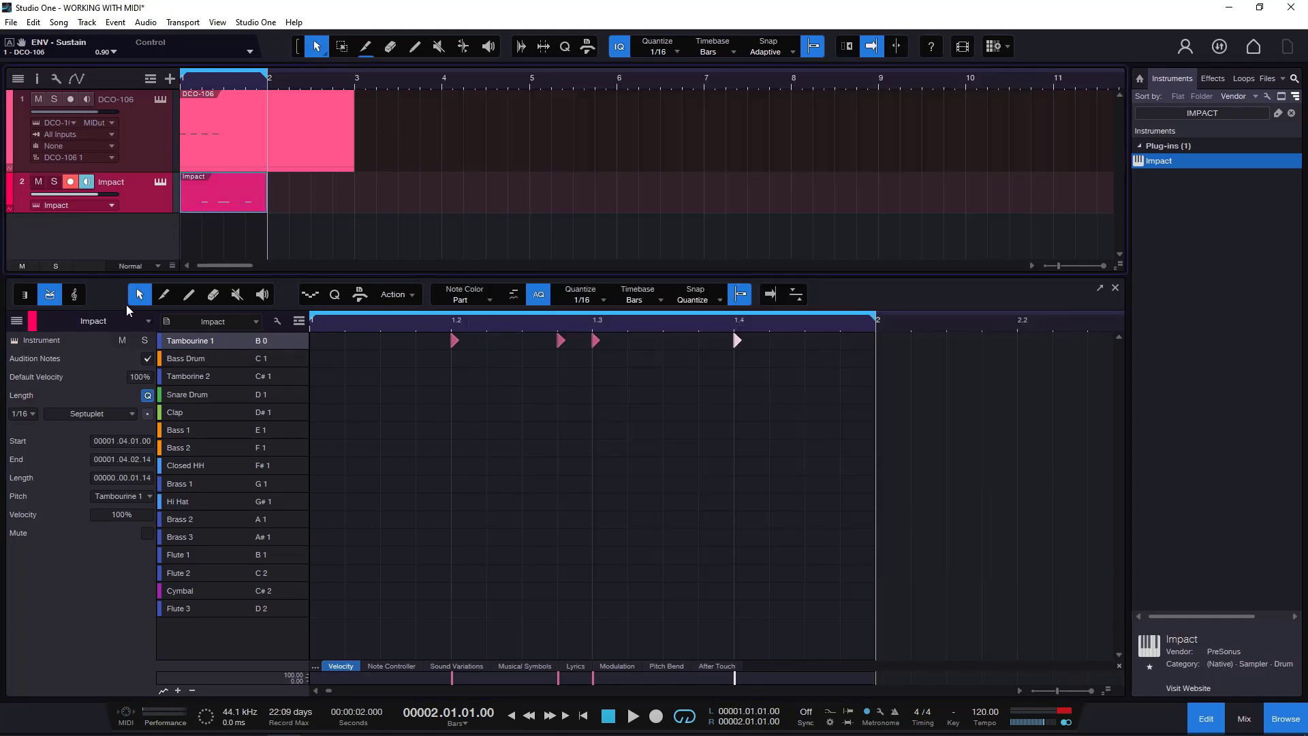
{"action": "left_click", "coordinate": [27, 297]}
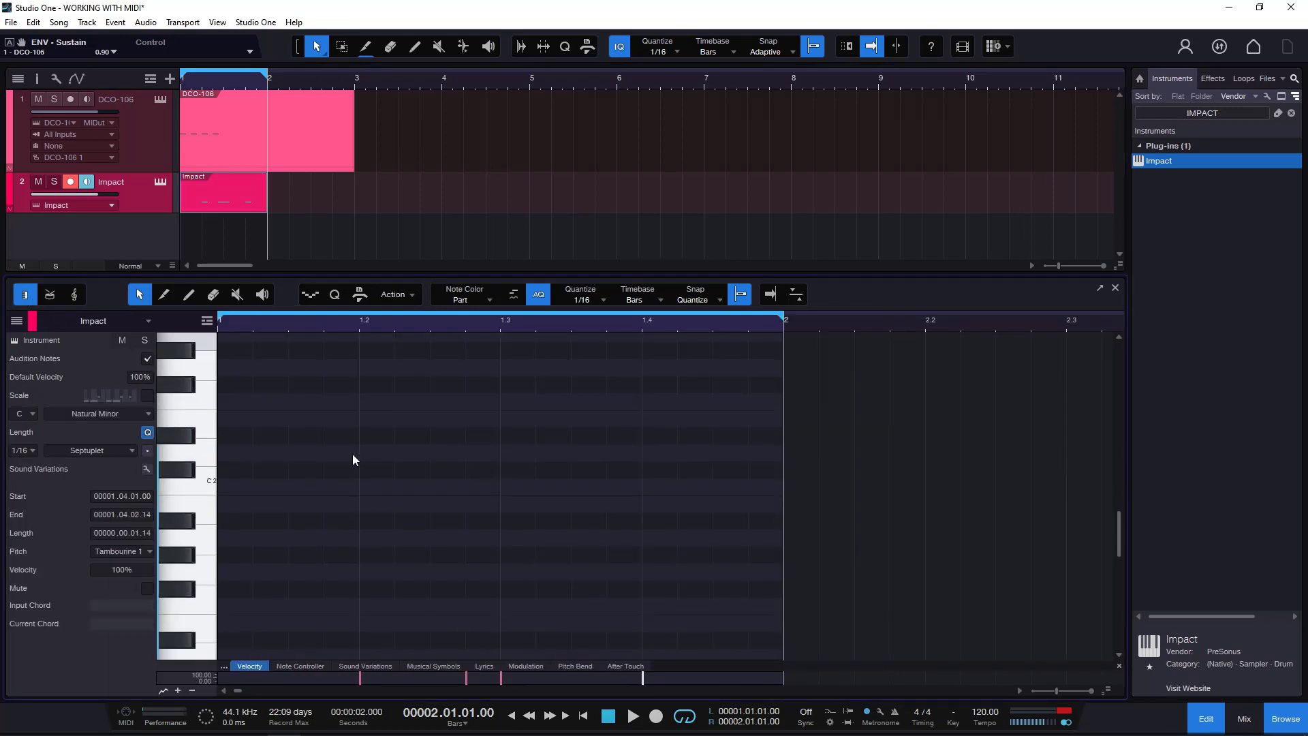
{"action": "scroll", "coordinate": [353, 454], "scroll_direction": "down", "scroll_amount": 7}
{"action": "scroll", "coordinate": [365, 461], "scroll_direction": "up", "scroll_amount": 1}
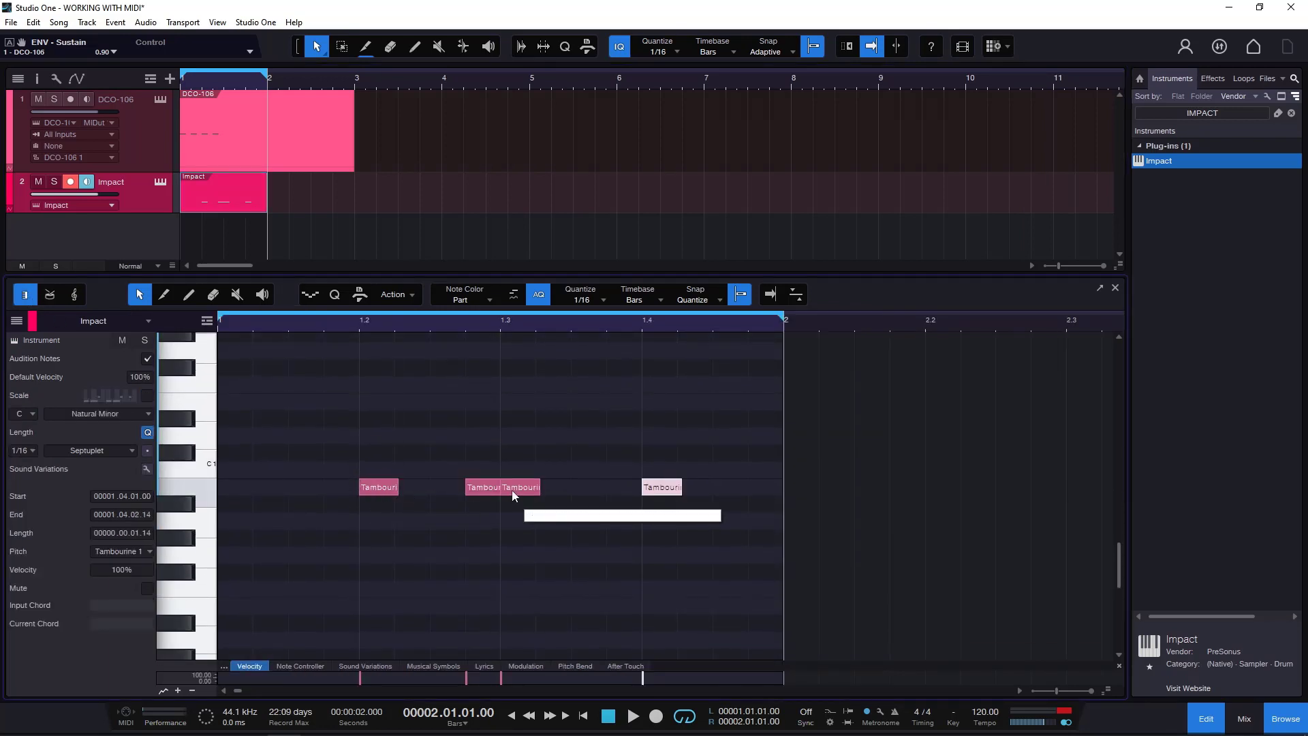
{"action": "left_click", "coordinate": [51, 295]}
{"action": "left_click", "coordinate": [26, 295]}
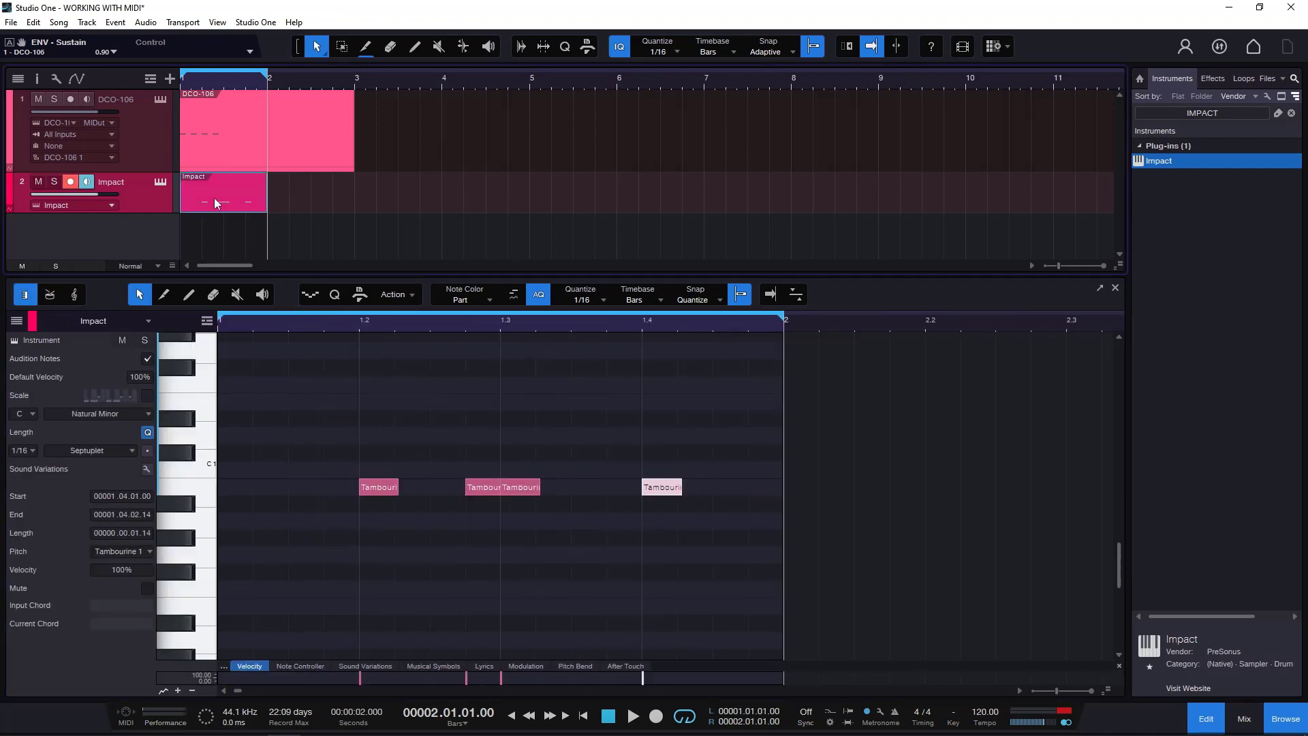
Step: Convert the Impact part to a pattern and show the pattern inspector with its variations
{"action": "right_click", "coordinate": [216, 201]}
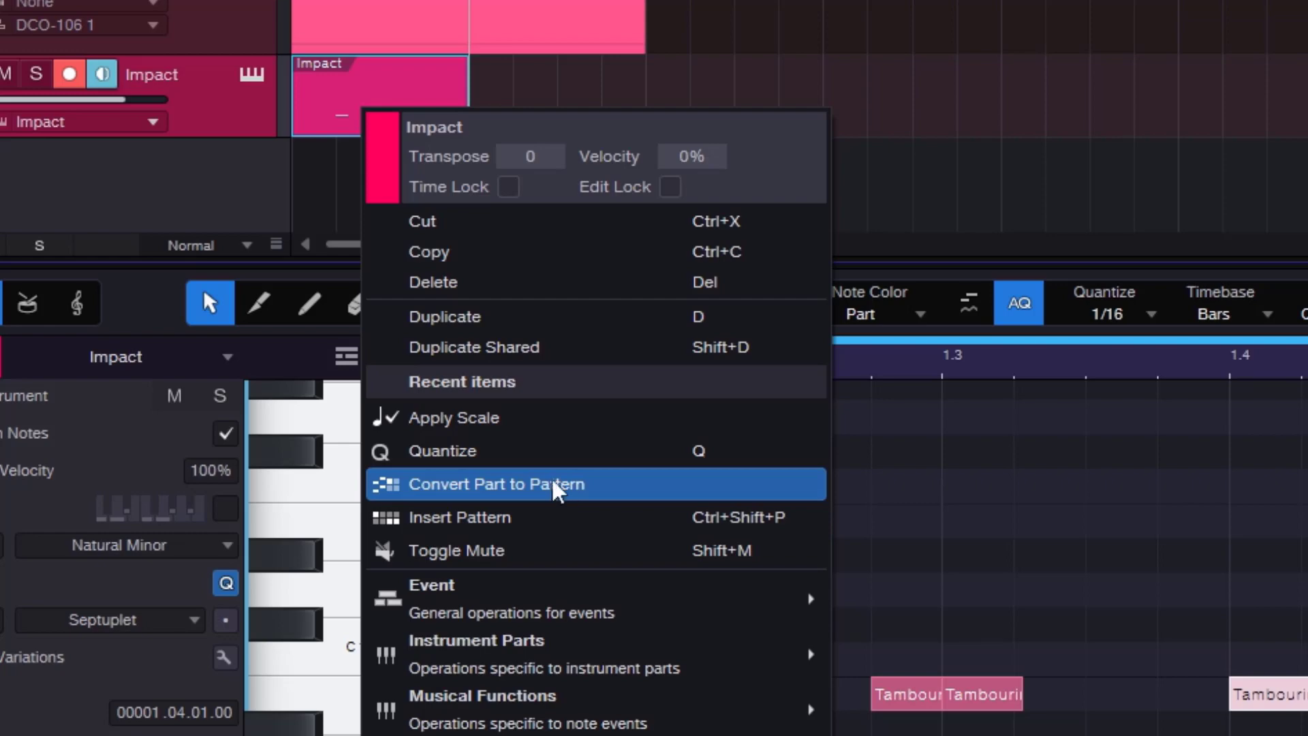
{"action": "left_click", "coordinate": [563, 485]}
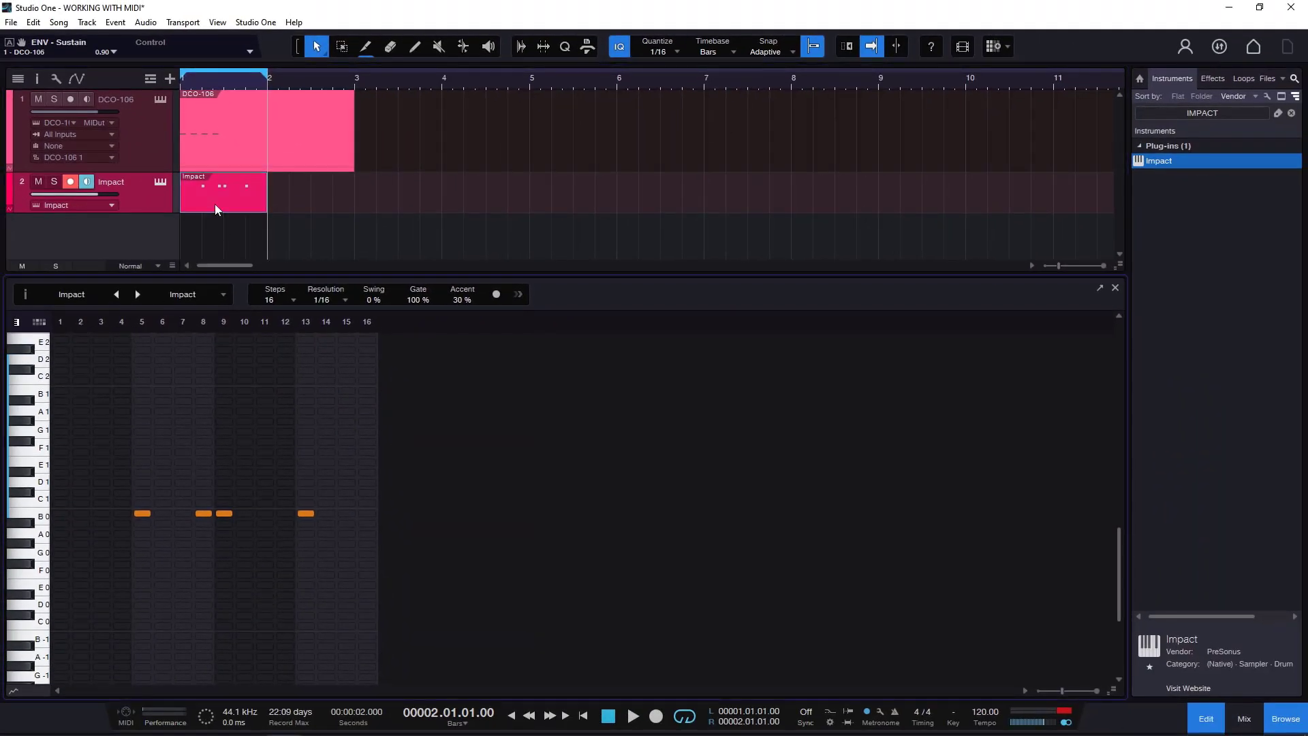
{"action": "left_click", "coordinate": [25, 293]}
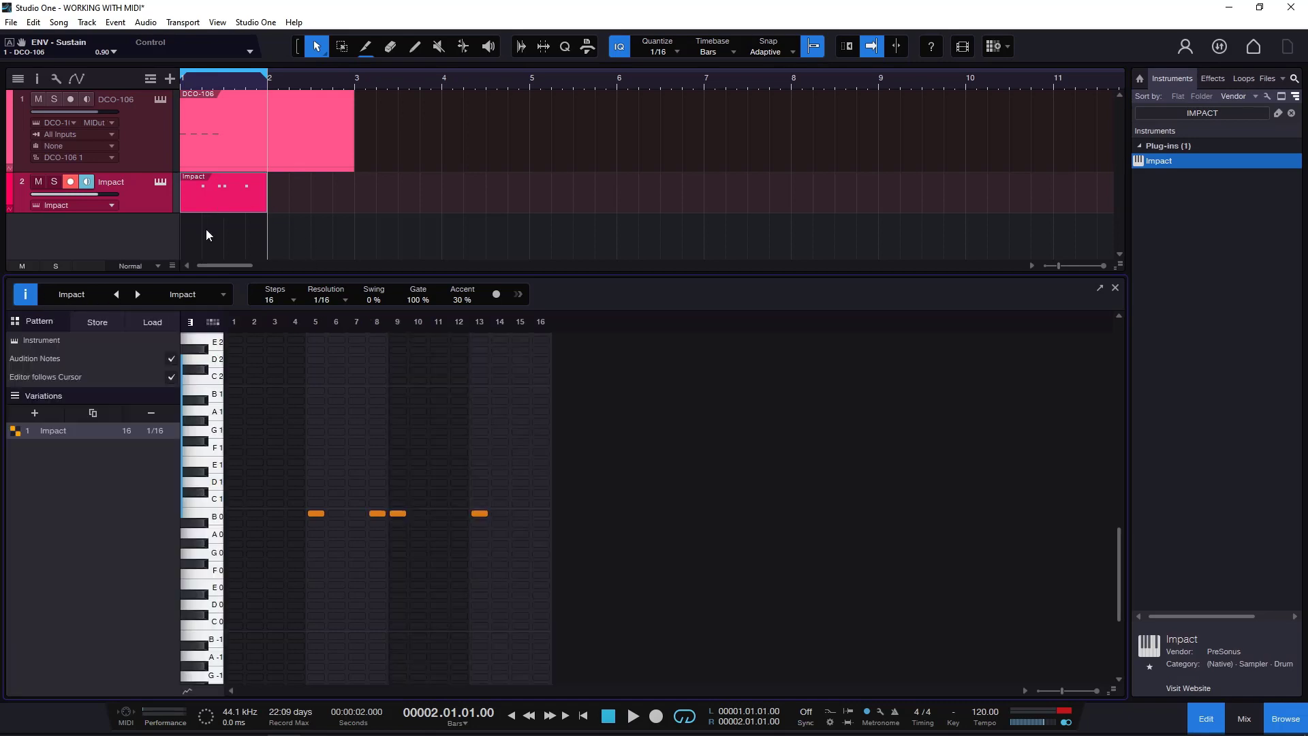